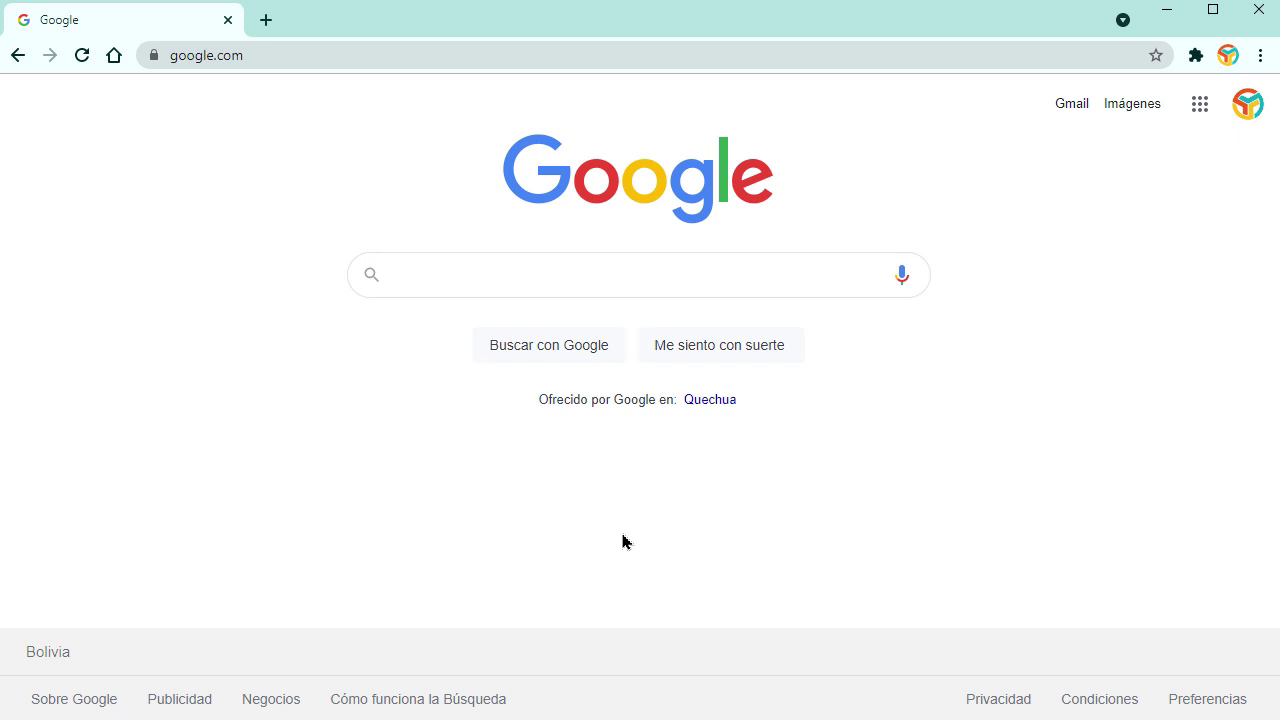
# Step: Search Google for wampserver and scan the results
pyautogui.click(596, 284)
pyautogui.write('wampp')
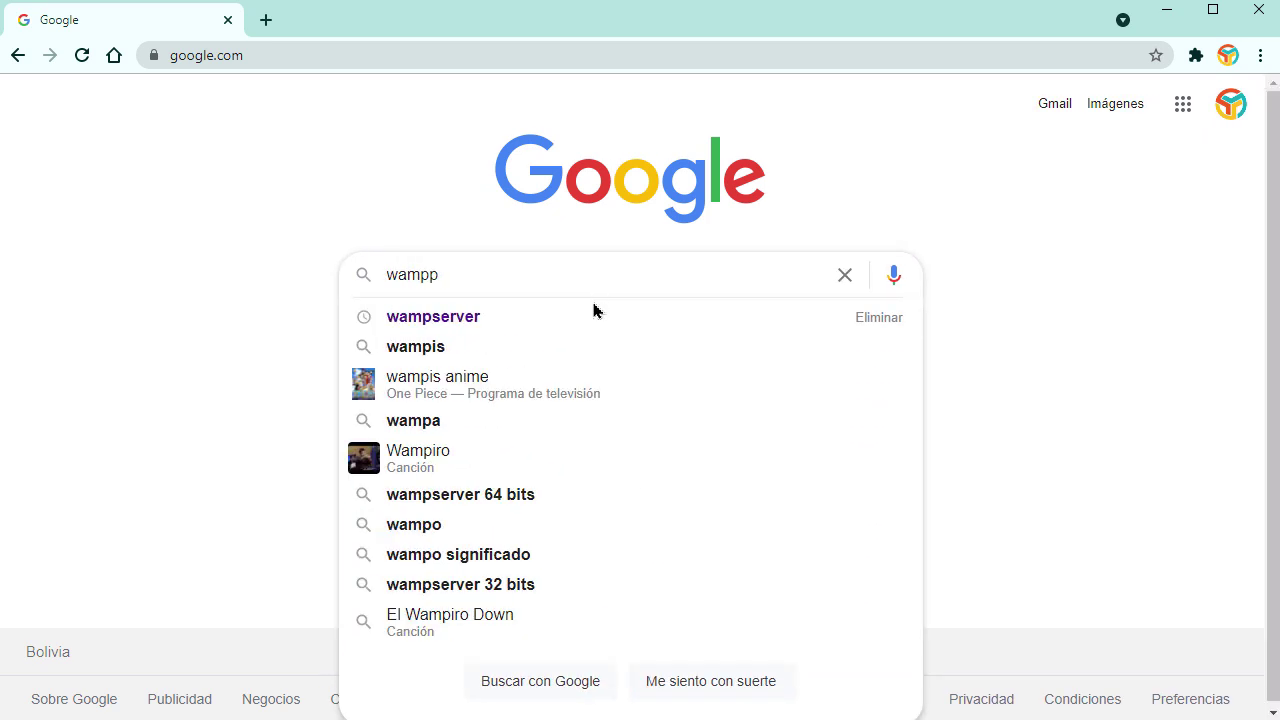
pyautogui.click(594, 310)
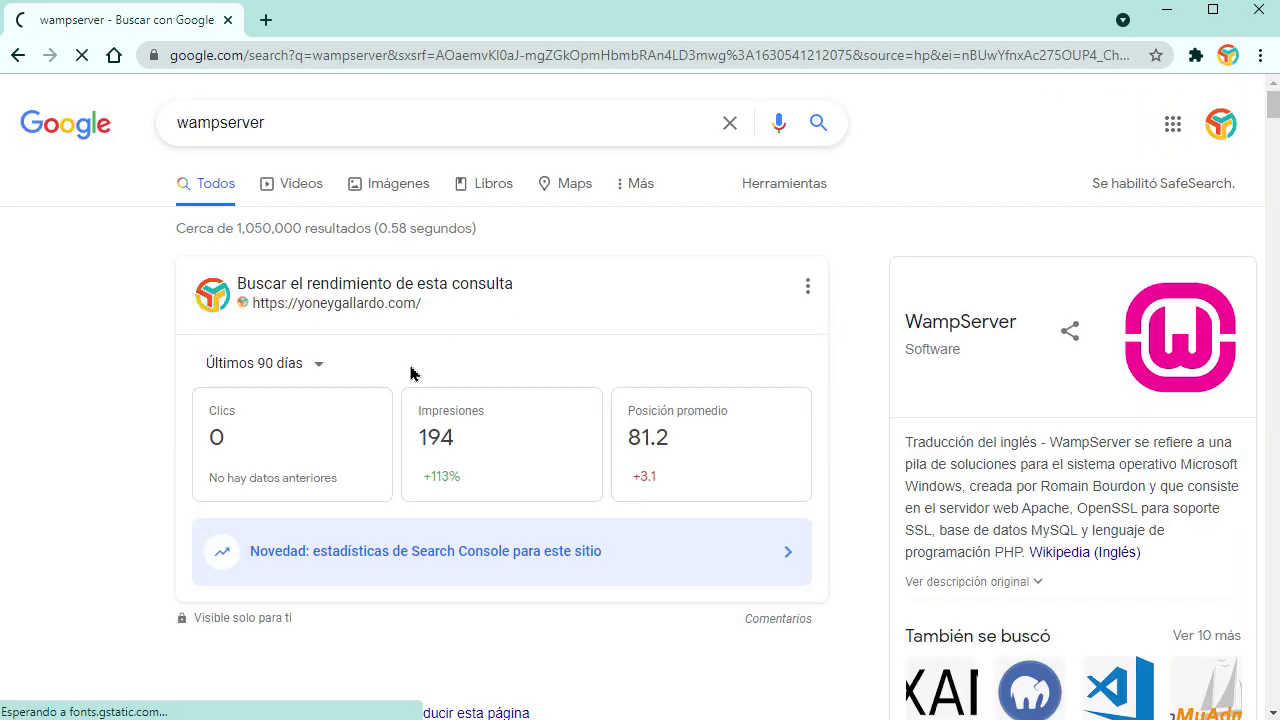
pyautogui.scroll(-2, 430, 370)
pyautogui.scroll(3, 1180, 300)
pyautogui.scroll(-3, 1140, 360)
pyautogui.scroll(-2, 1121, 360)
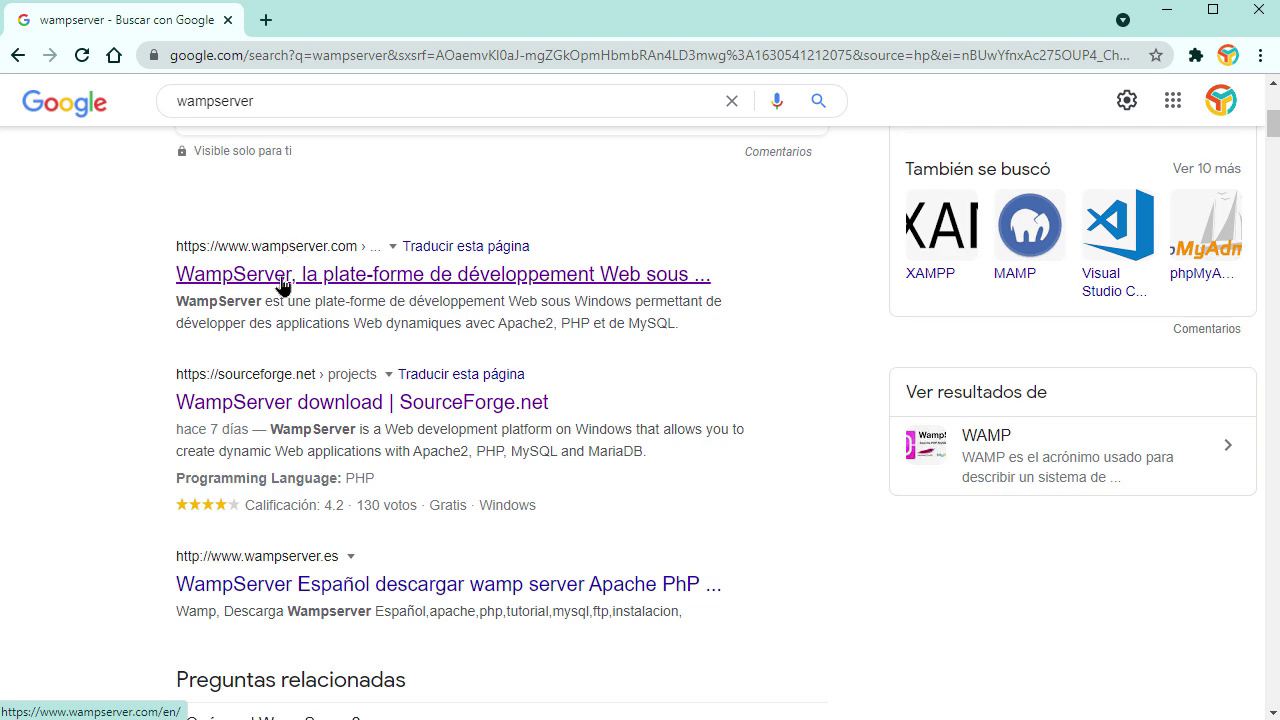
# Step: Open wampserver.com's Downloads section, then browse to the SISTEMA (C:) drive in File Explorer
pyautogui.click(300, 402)
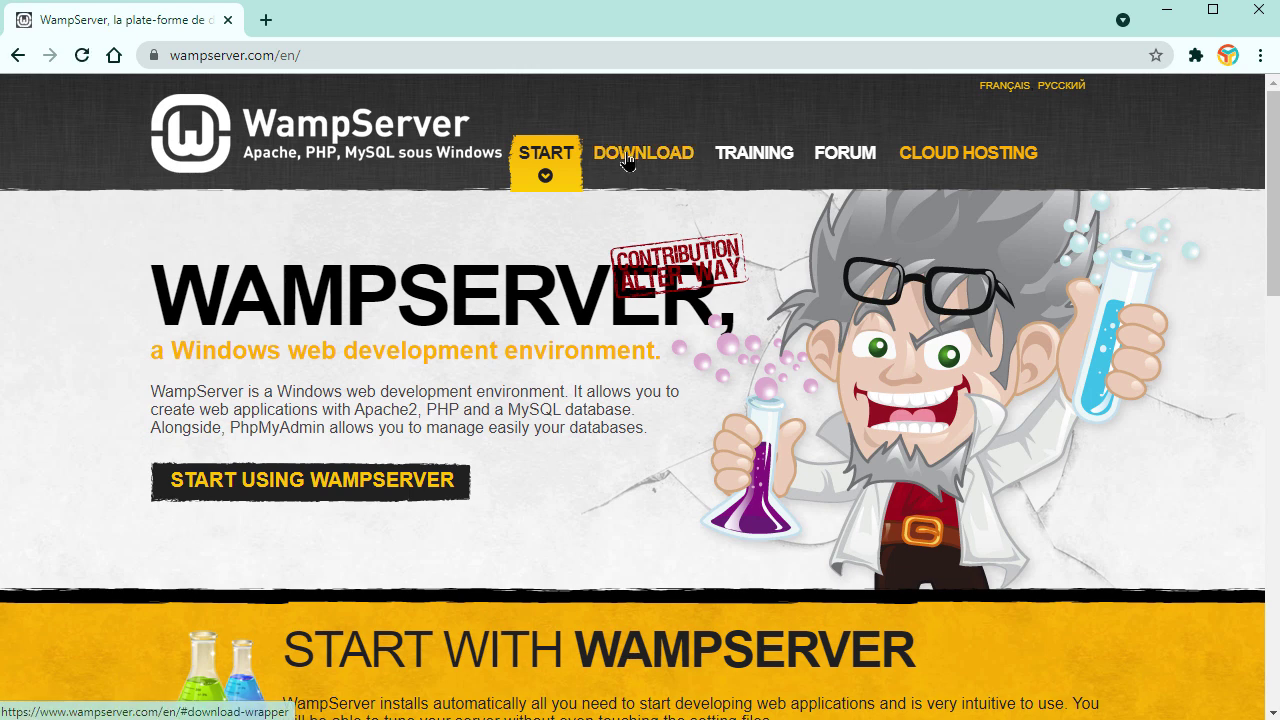
pyautogui.click(636, 158)
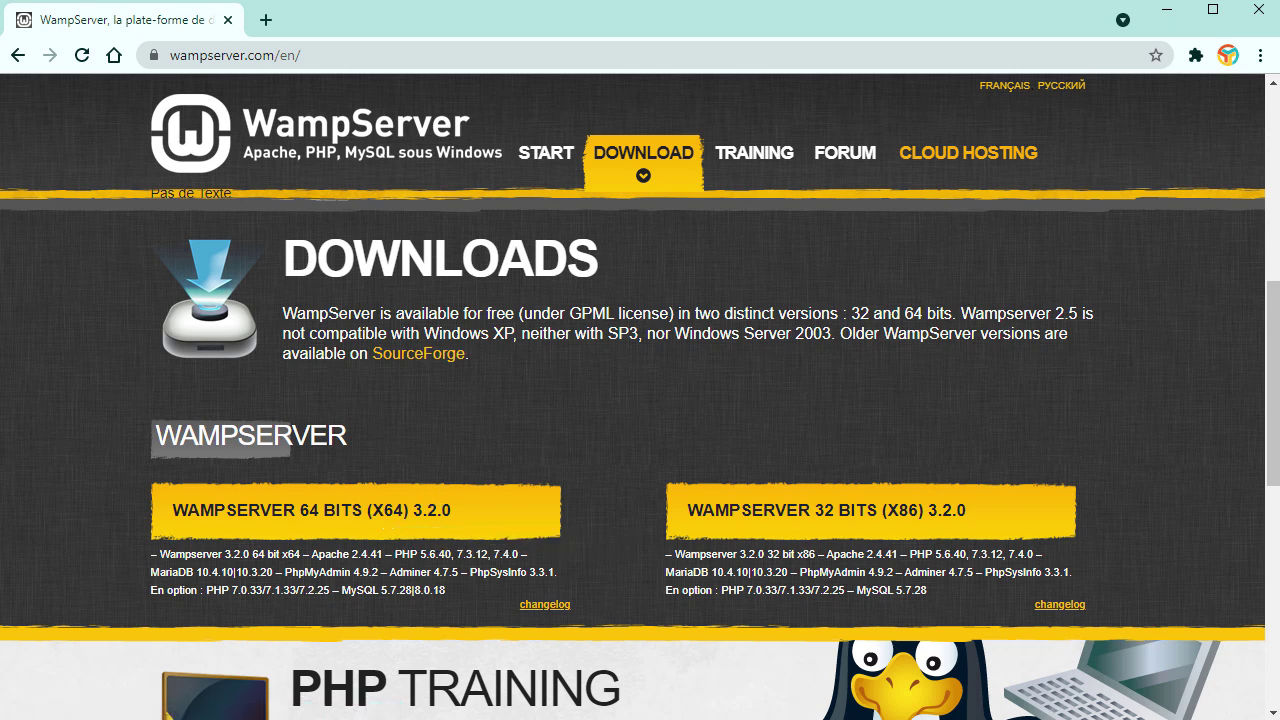
pyautogui.press('super+e')
pyautogui.doubleClick(349, 346)
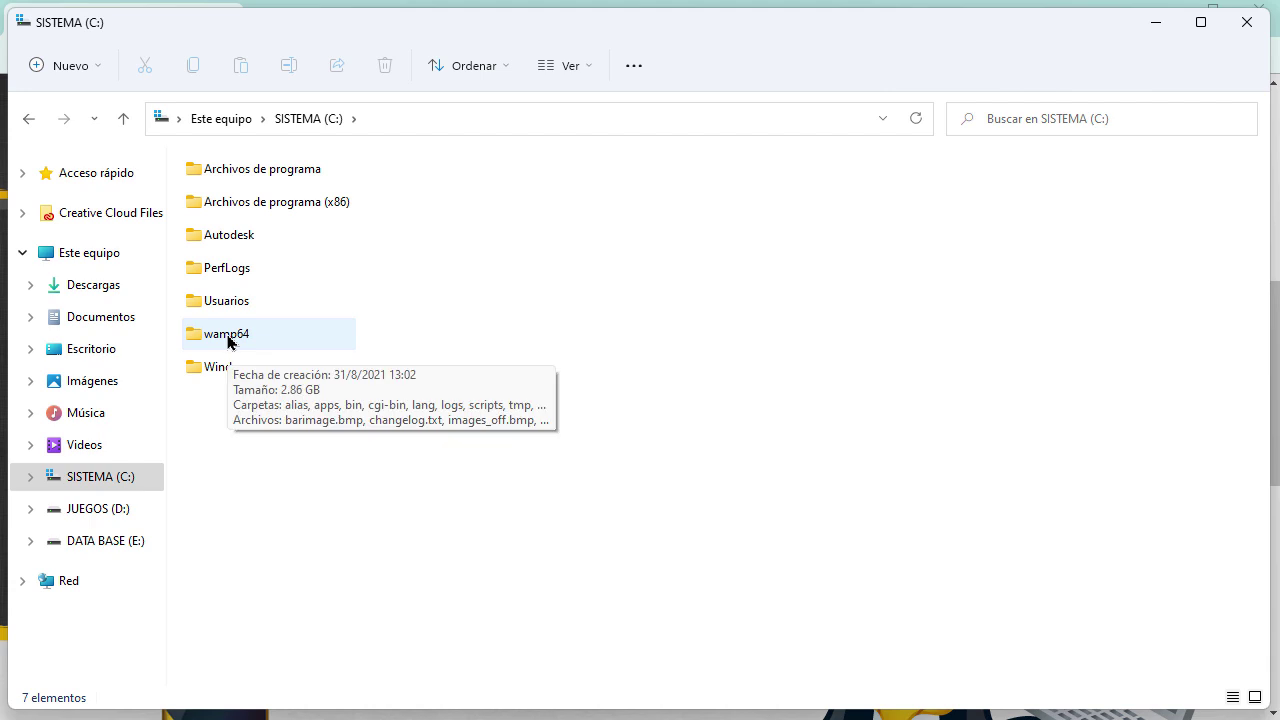
# Step: Open C:\wamp64\www with the Joomla and WordPress zips, then return to Chrome's address bar
pyautogui.doubleClick(228, 340)
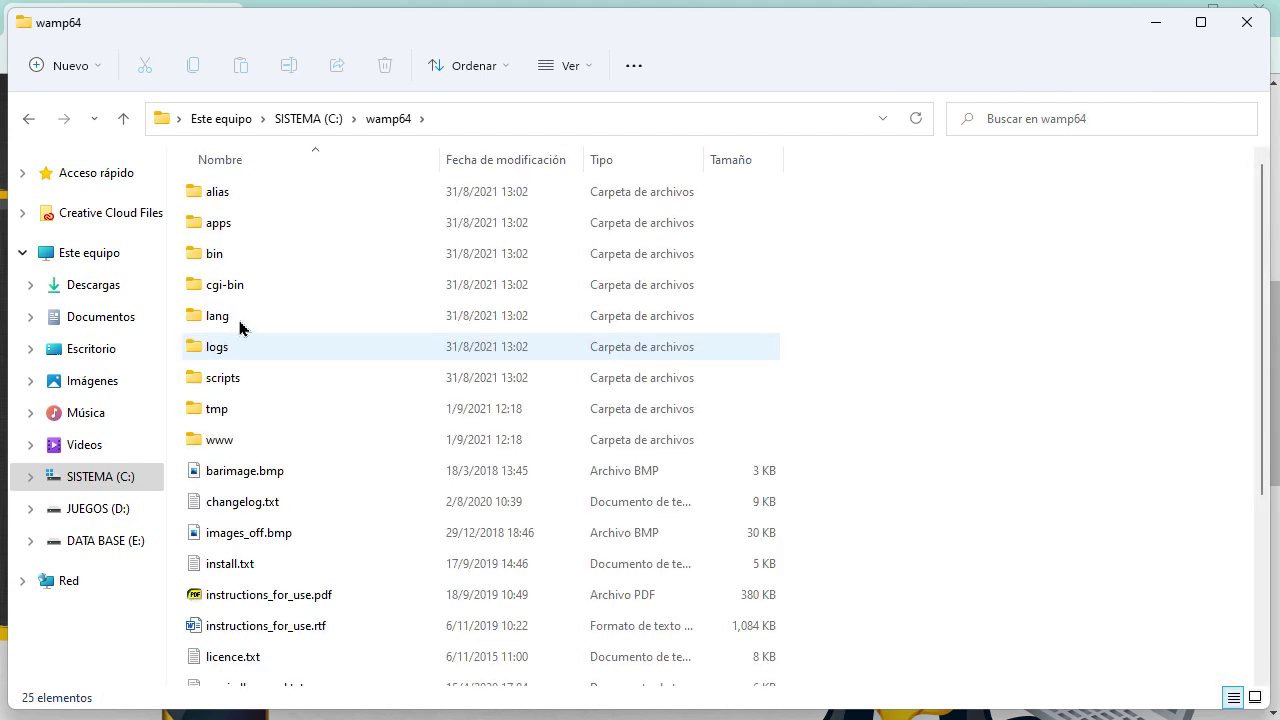
pyautogui.doubleClick(219, 445)
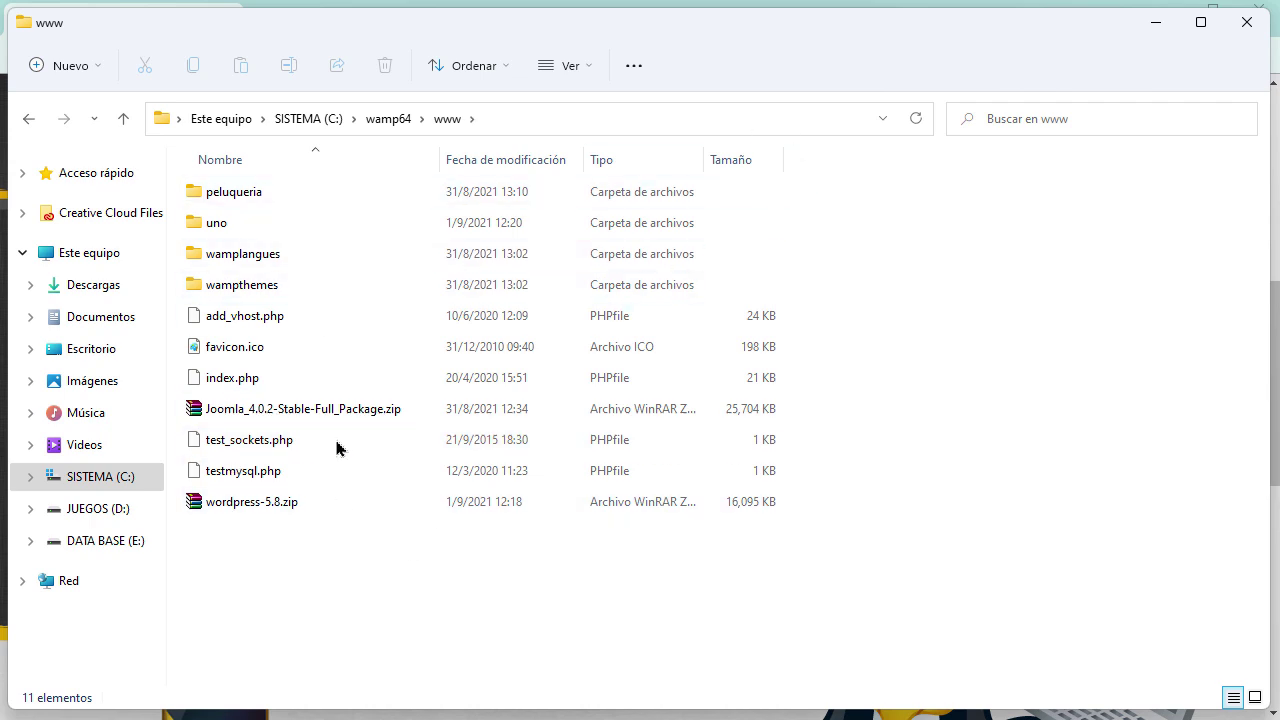
pyautogui.click(1153, 26)
pyautogui.click(515, 56)
# Step: Load joomla.org and start downloading the Joomla 4.0.2 full package
pyautogui.write('joomla.org')
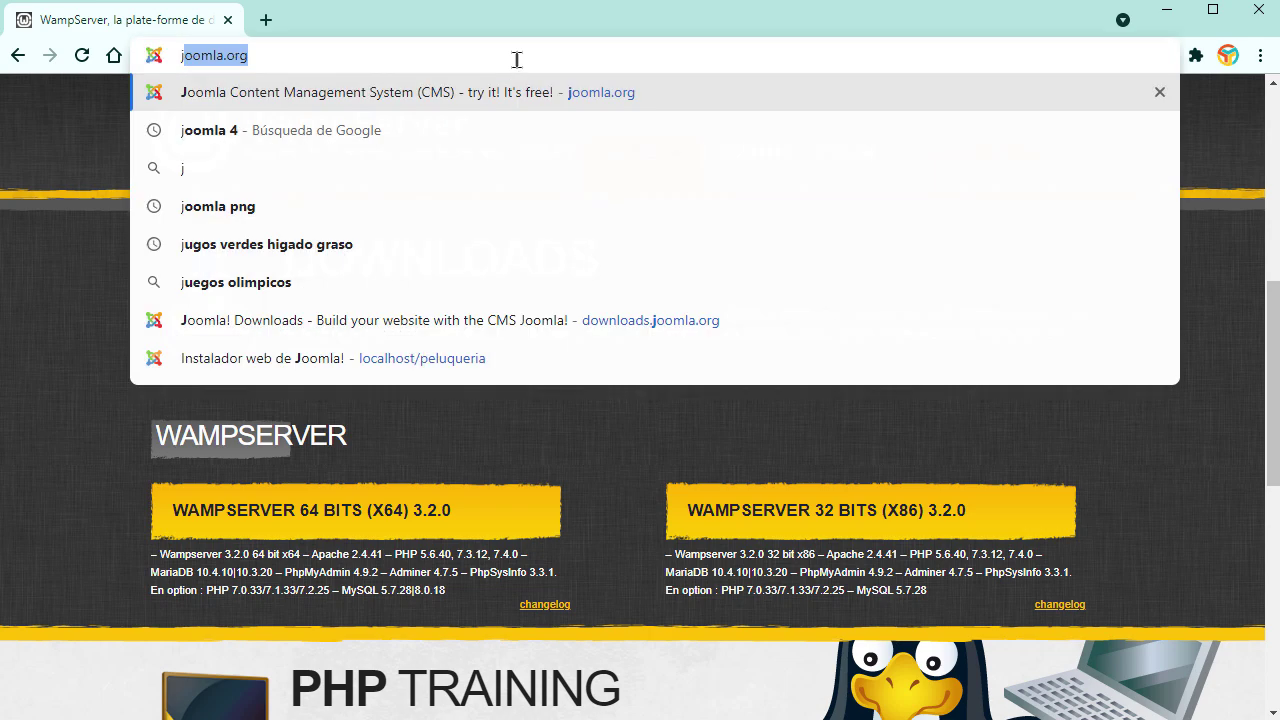
pyautogui.press('Return')
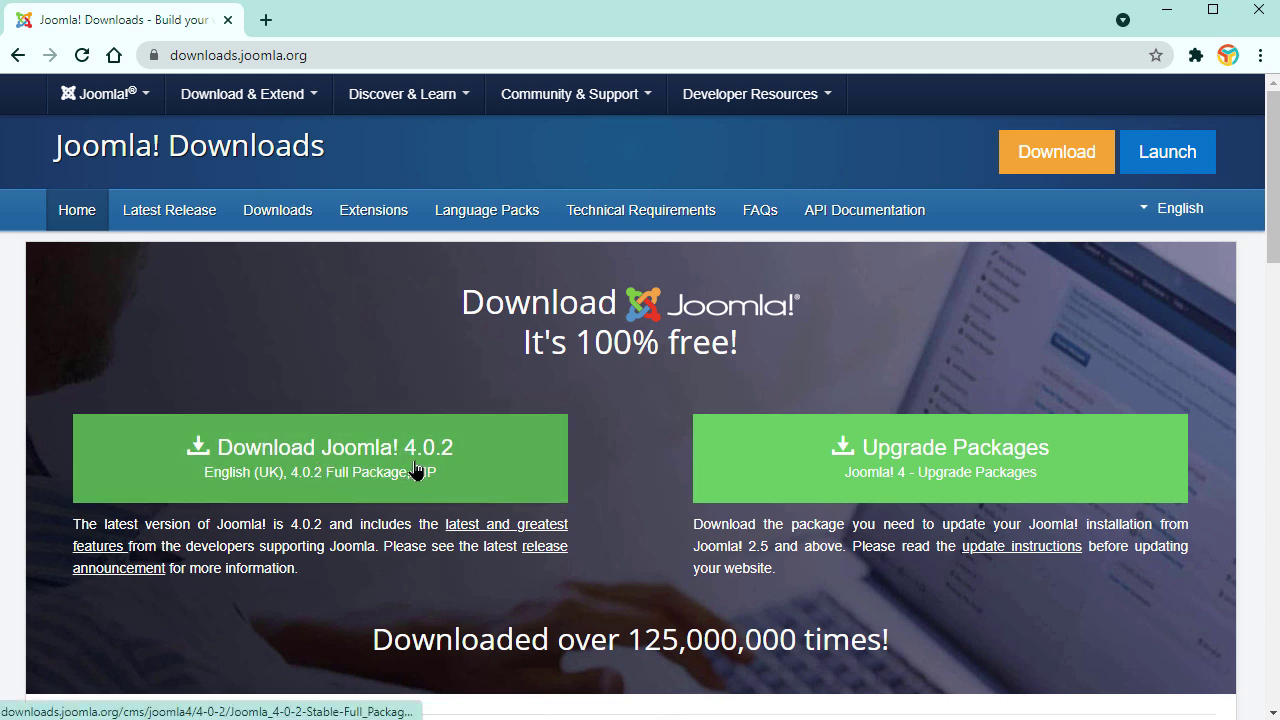
pyautogui.click(311, 469)
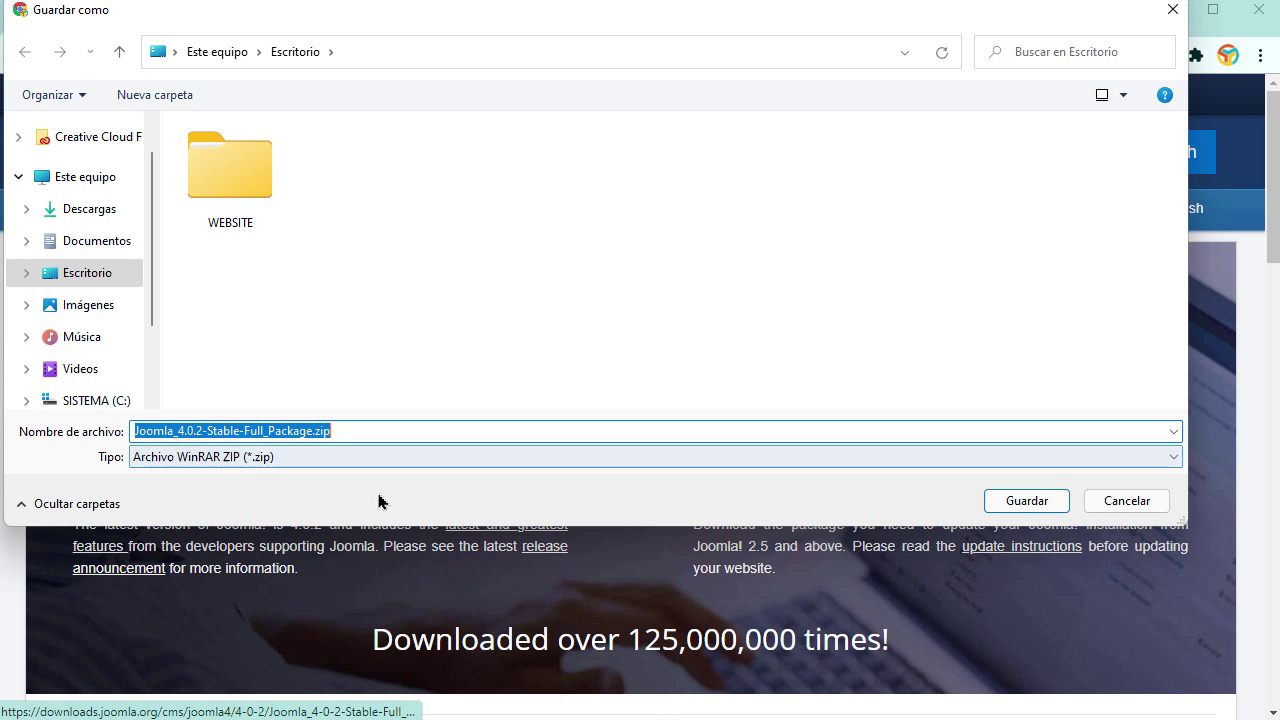
# Step: Browse the save dialog to C:\wamp64\www, then cancel since the zip already exists
pyautogui.click(92, 276)
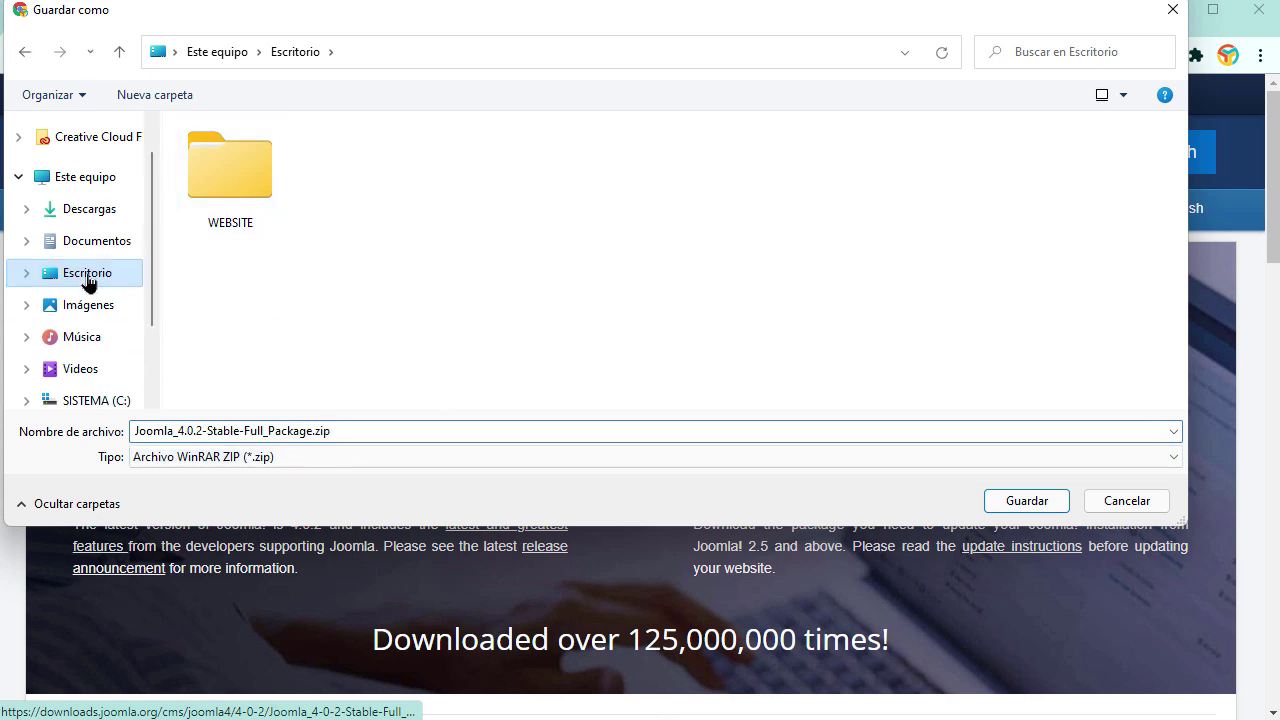
pyautogui.click(80, 401)
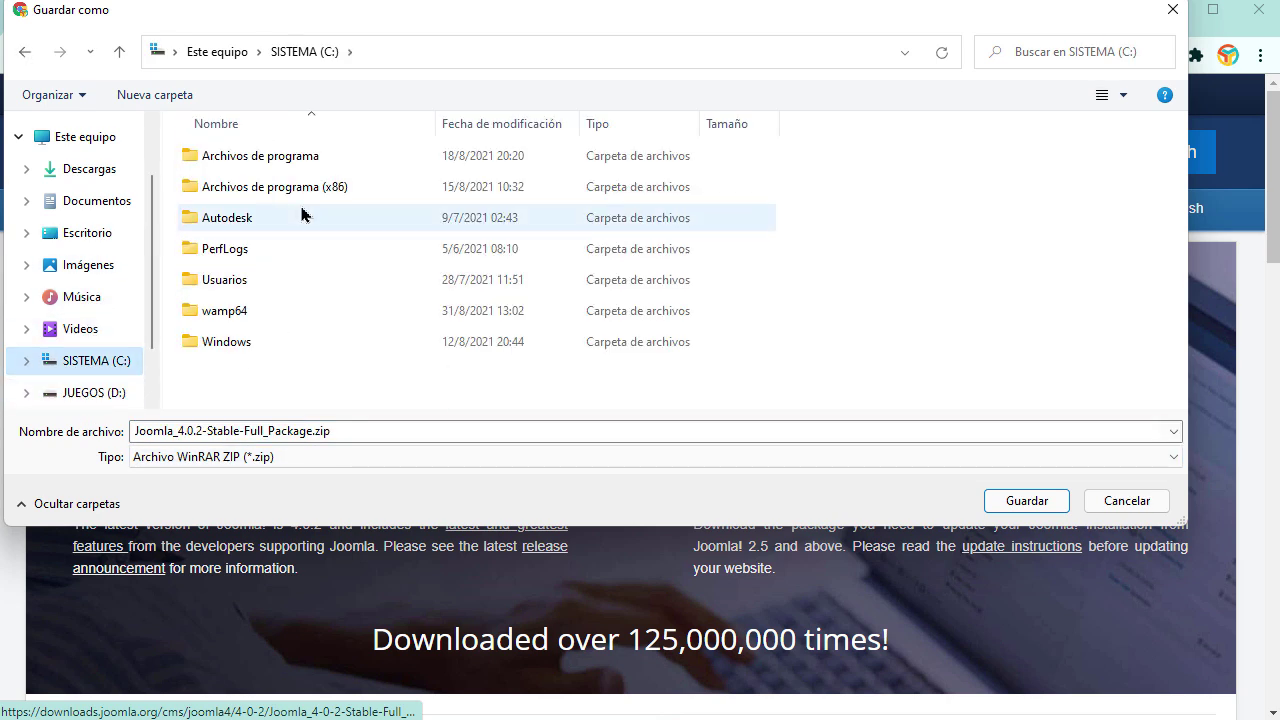
pyautogui.doubleClick(229, 312)
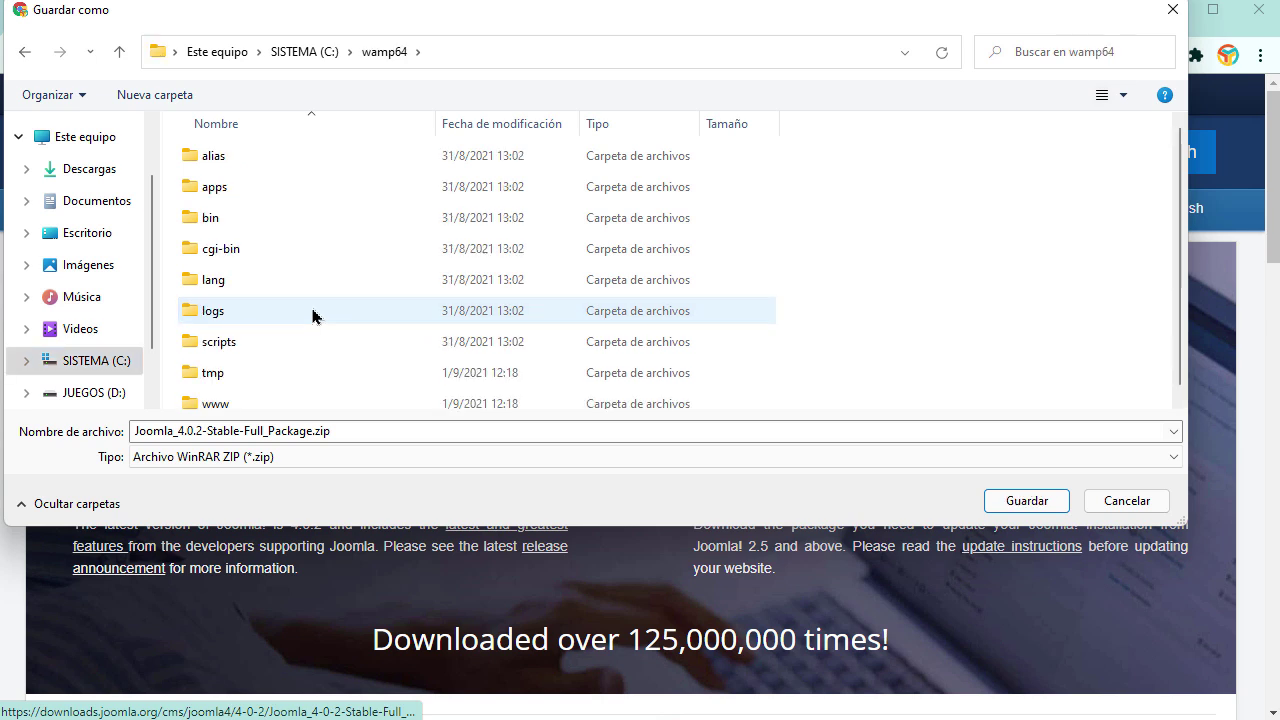
pyautogui.doubleClick(216, 403)
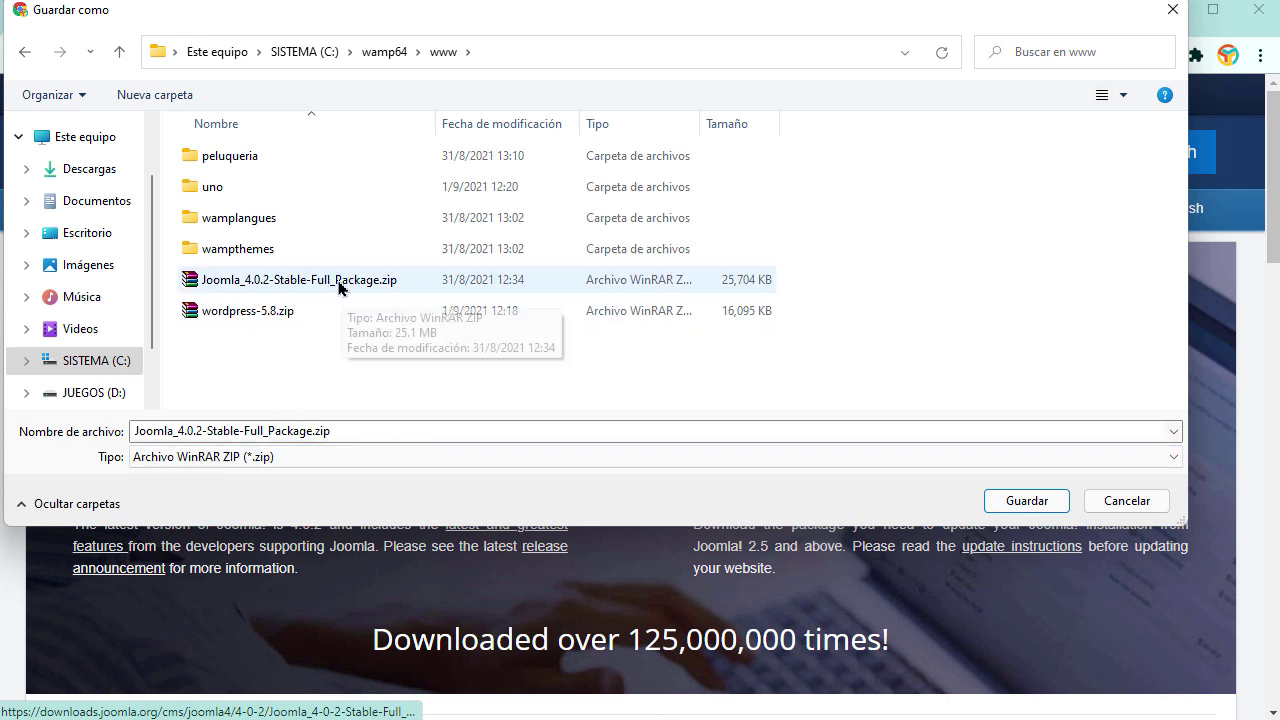
pyautogui.click(1127, 501)
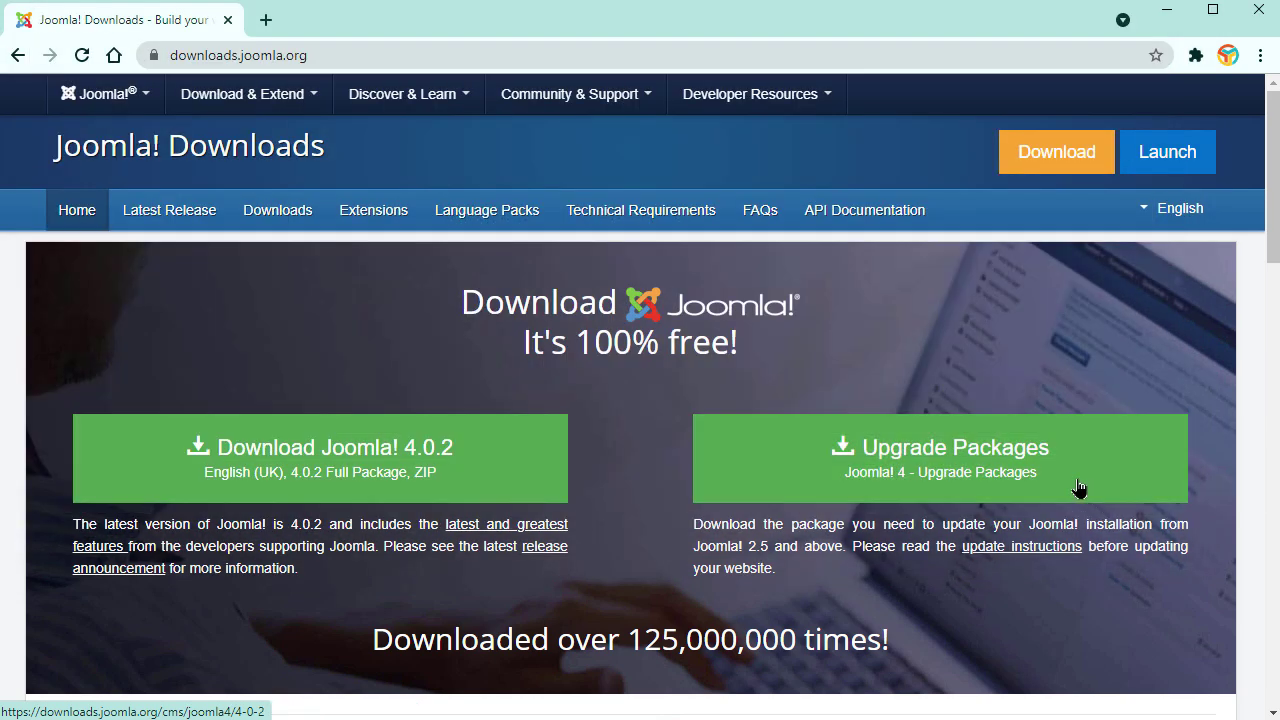
# Step: Extract the Joomla 4.0.2 zip into its own Joomla_4.0.2-Stable-Full_Package folder
pyautogui.hotkey('alt', 'Tab')
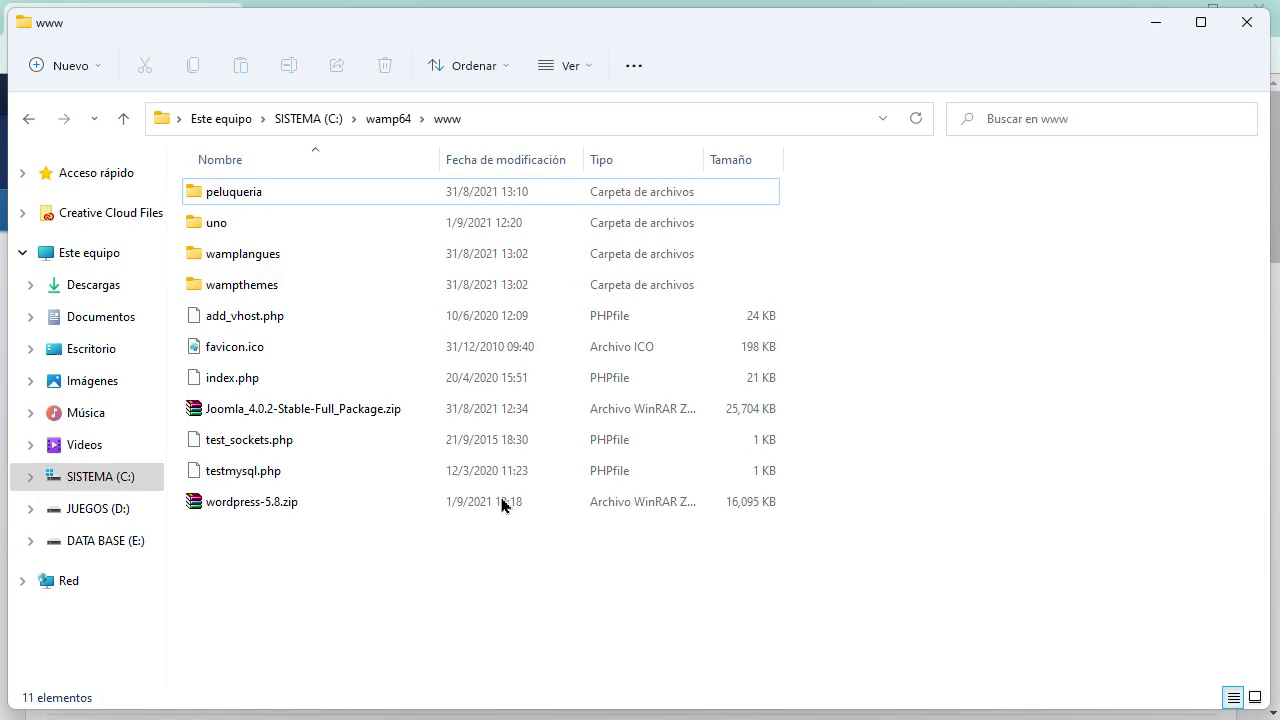
pyautogui.click(313, 410)
pyautogui.doubleClick(313, 411)
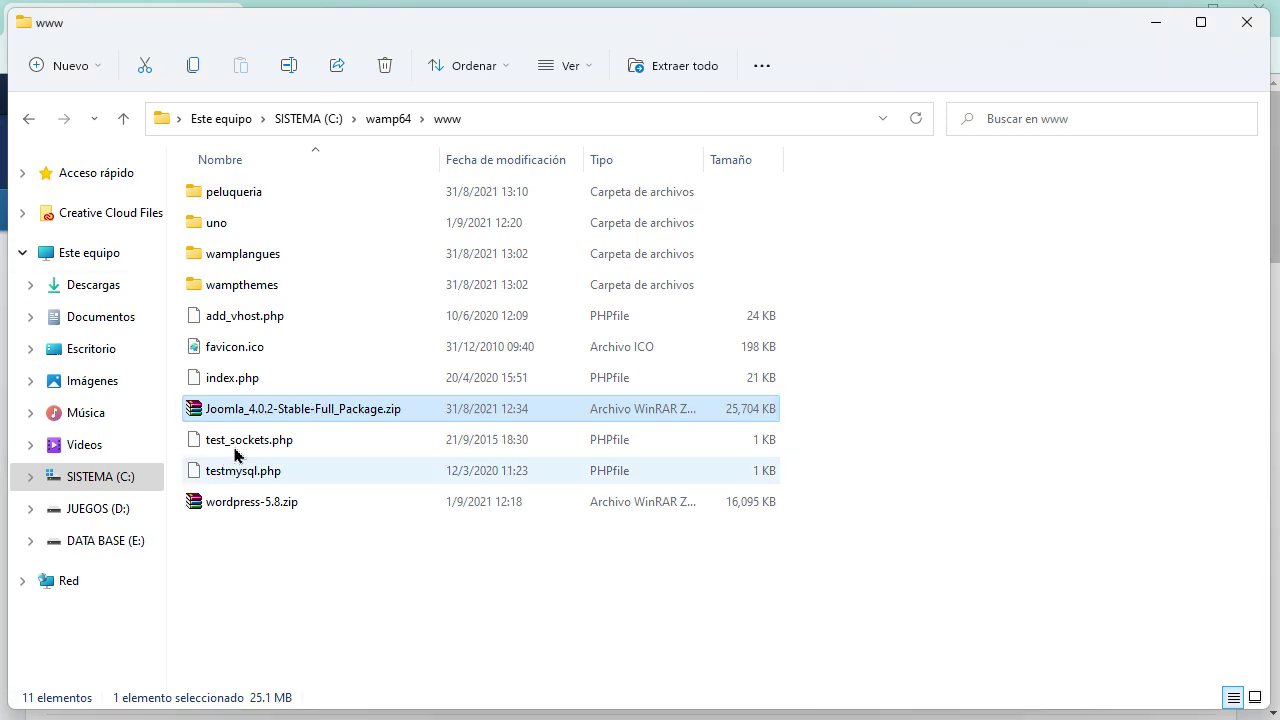
pyautogui.rightClick(253, 407)
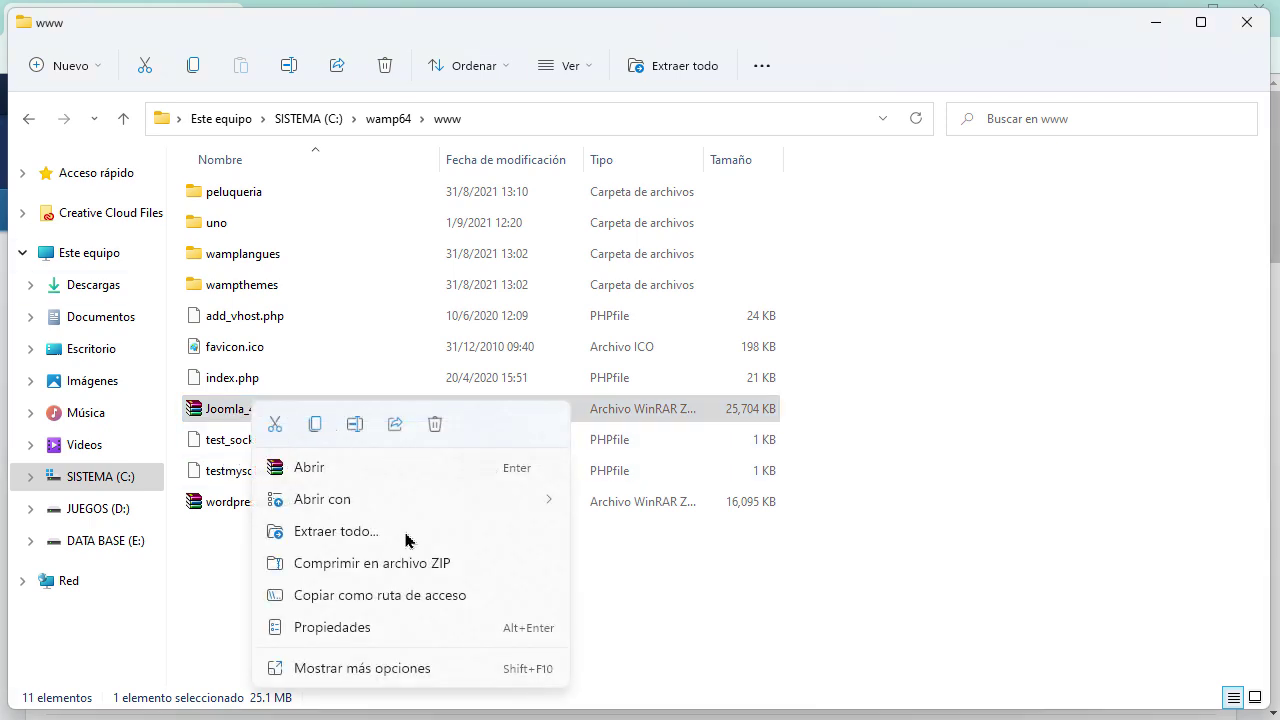
pyautogui.click(417, 670)
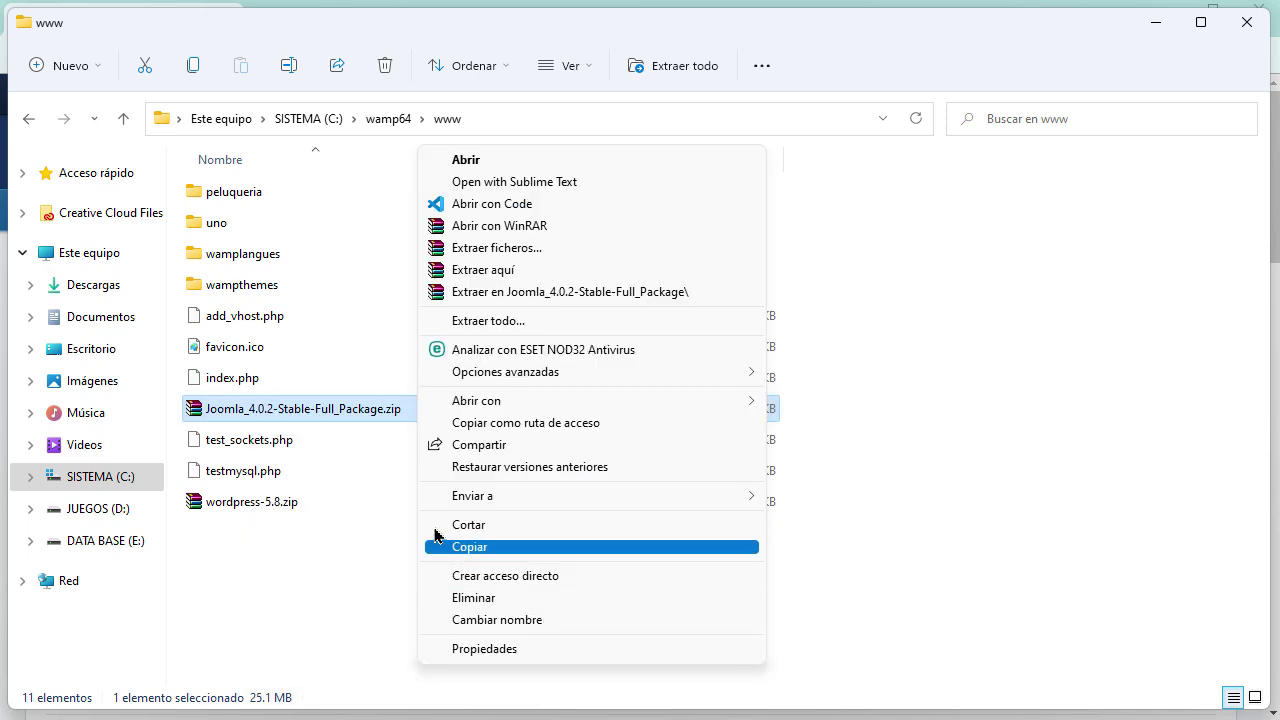
pyautogui.click(570, 292)
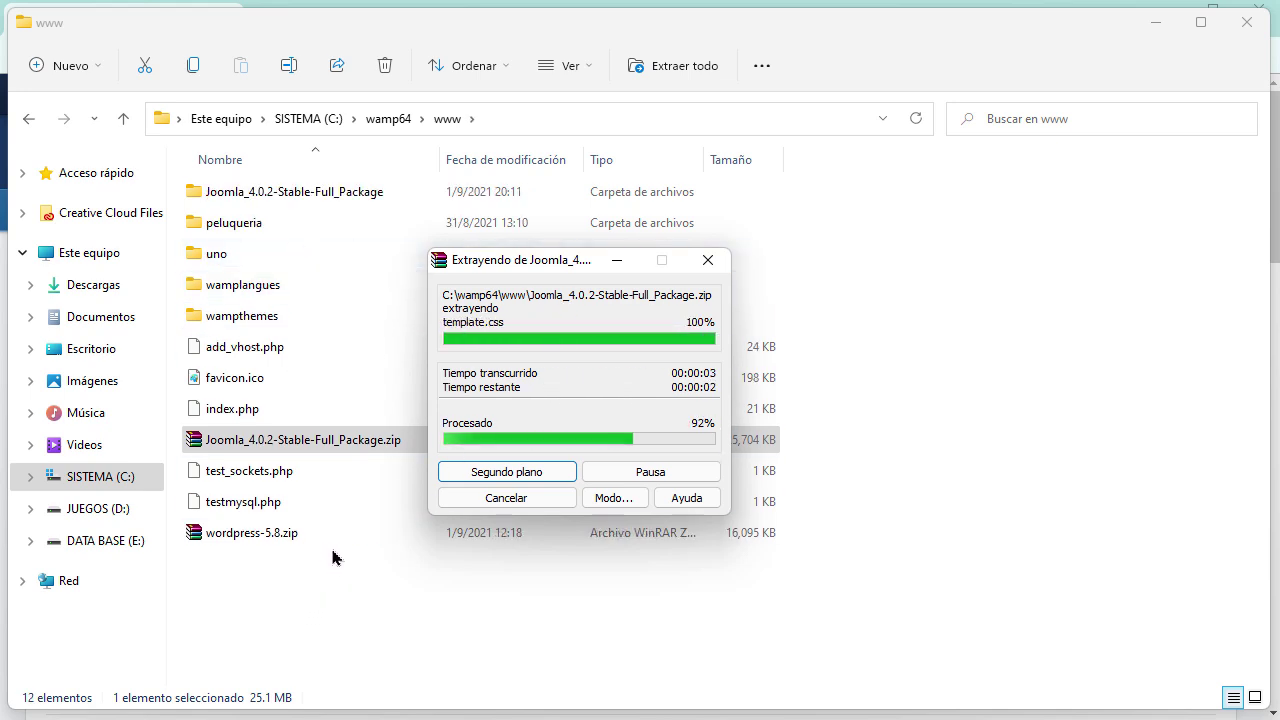
# Step: Rename the extracted folder to dos and minimize File Explorer
pyautogui.click(270, 200)
pyautogui.click(263, 192)
pyautogui.write('dos')
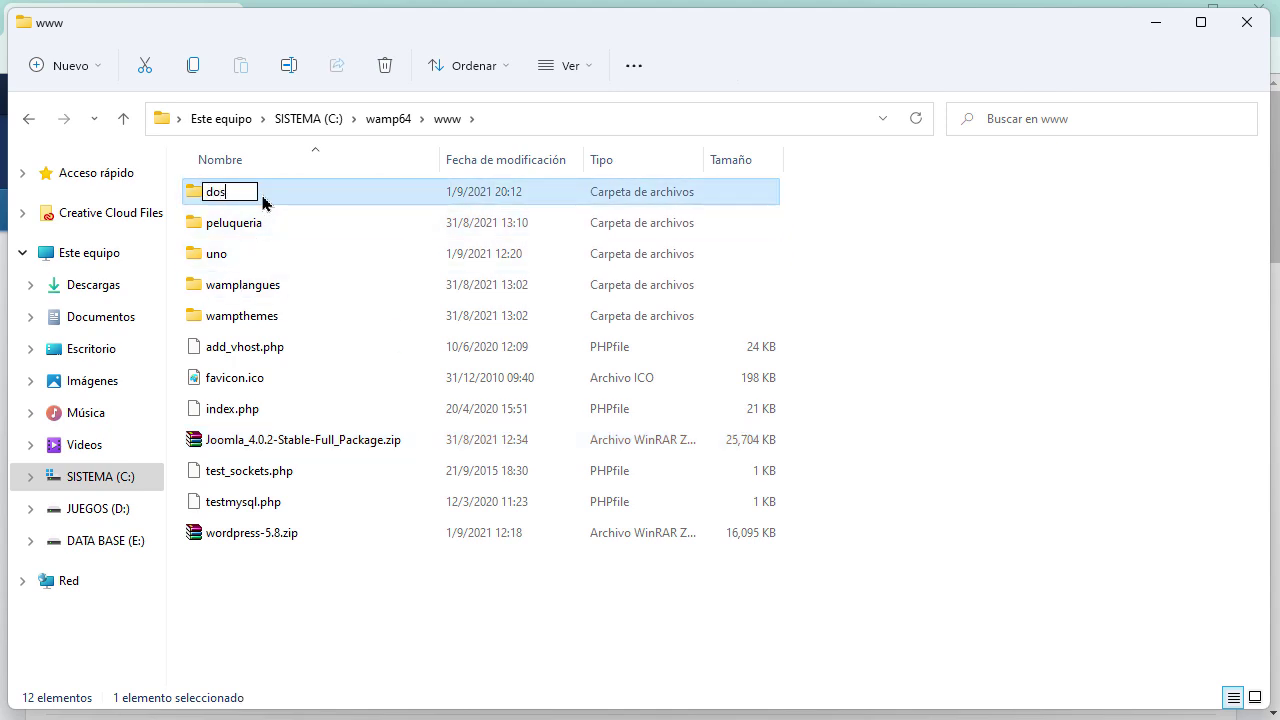
pyautogui.press('Return')
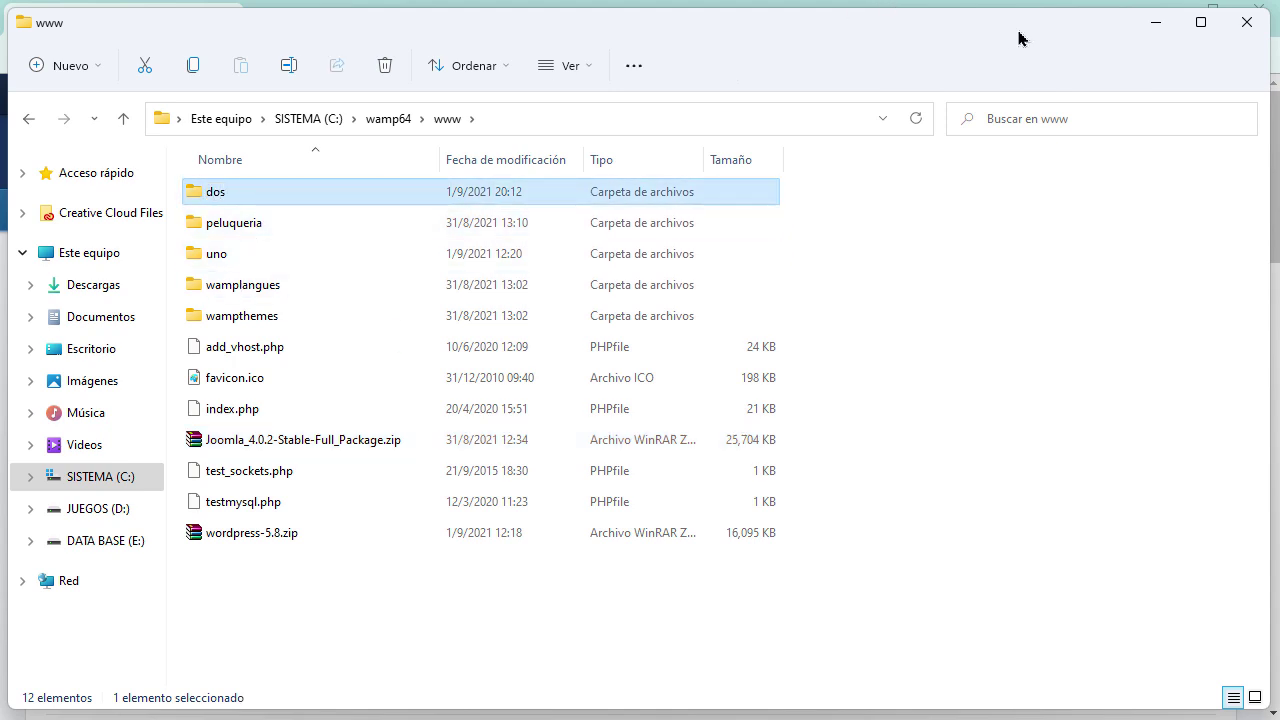
pyautogui.click(1148, 26)
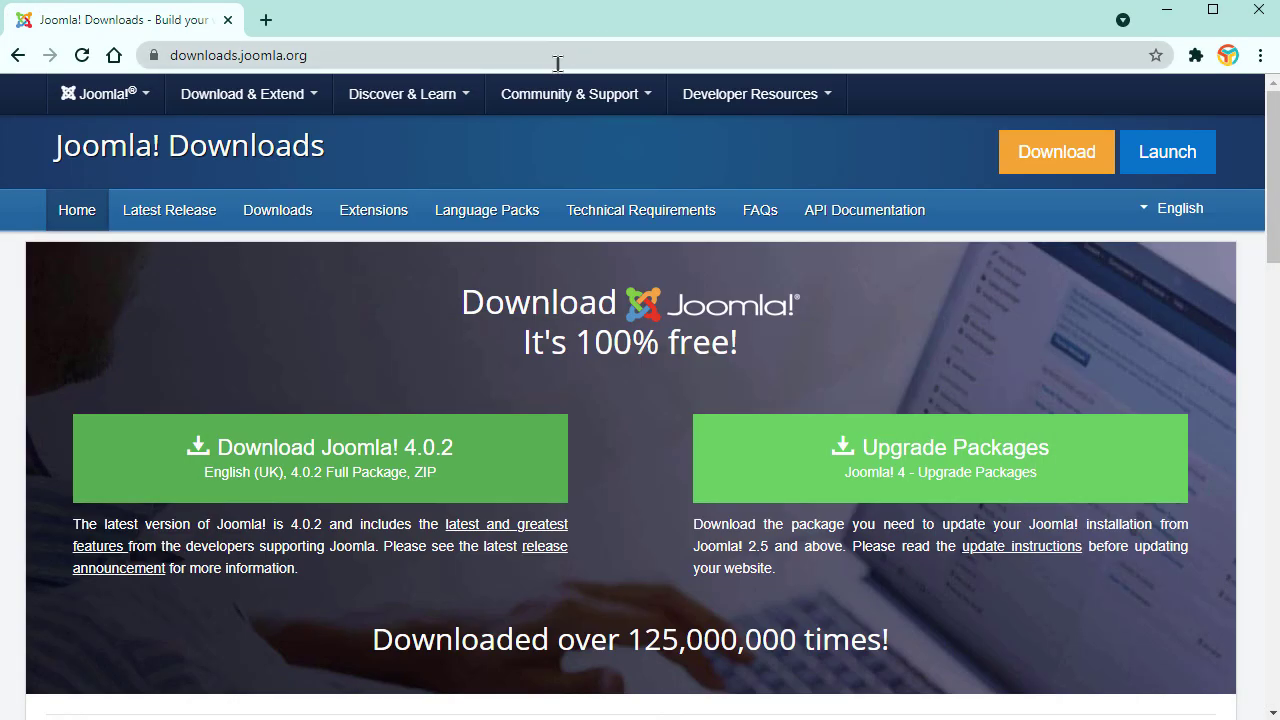
# Step: Log in to localhost/phpmyadmin and create a new database named segundo
pyautogui.click(557, 63)
pyautogui.write('loca')
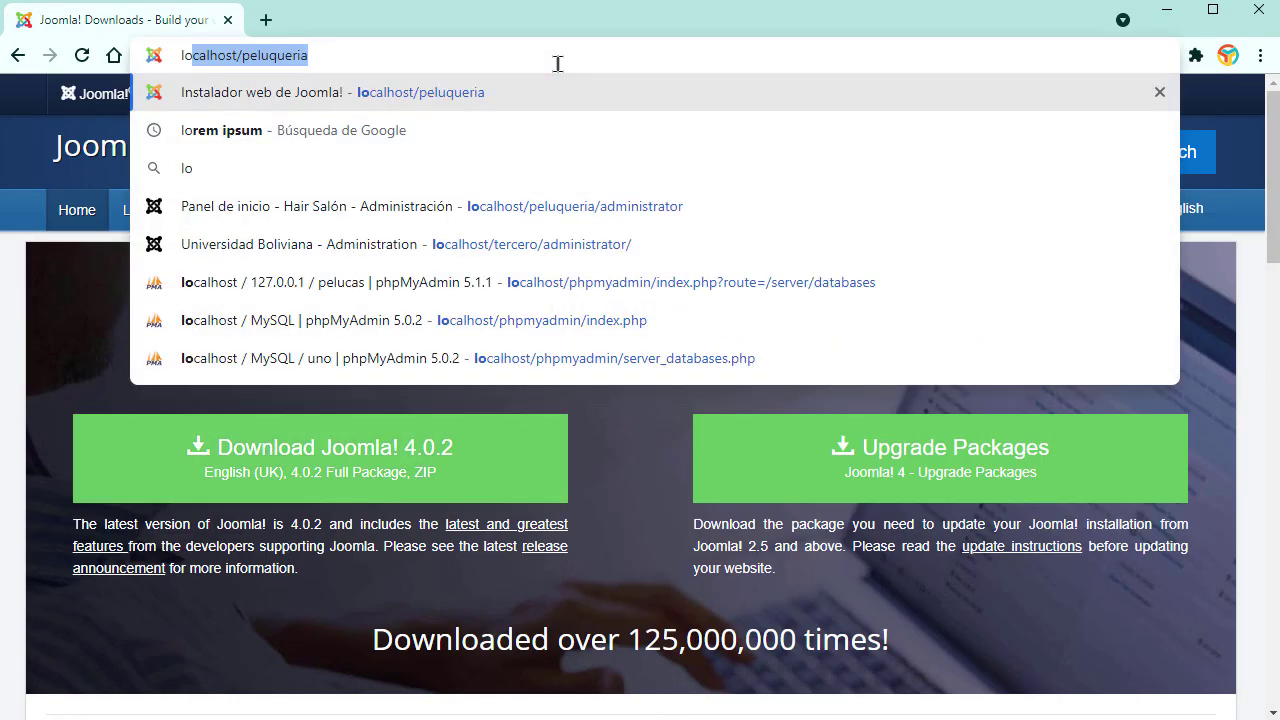
pyautogui.write('lhost')
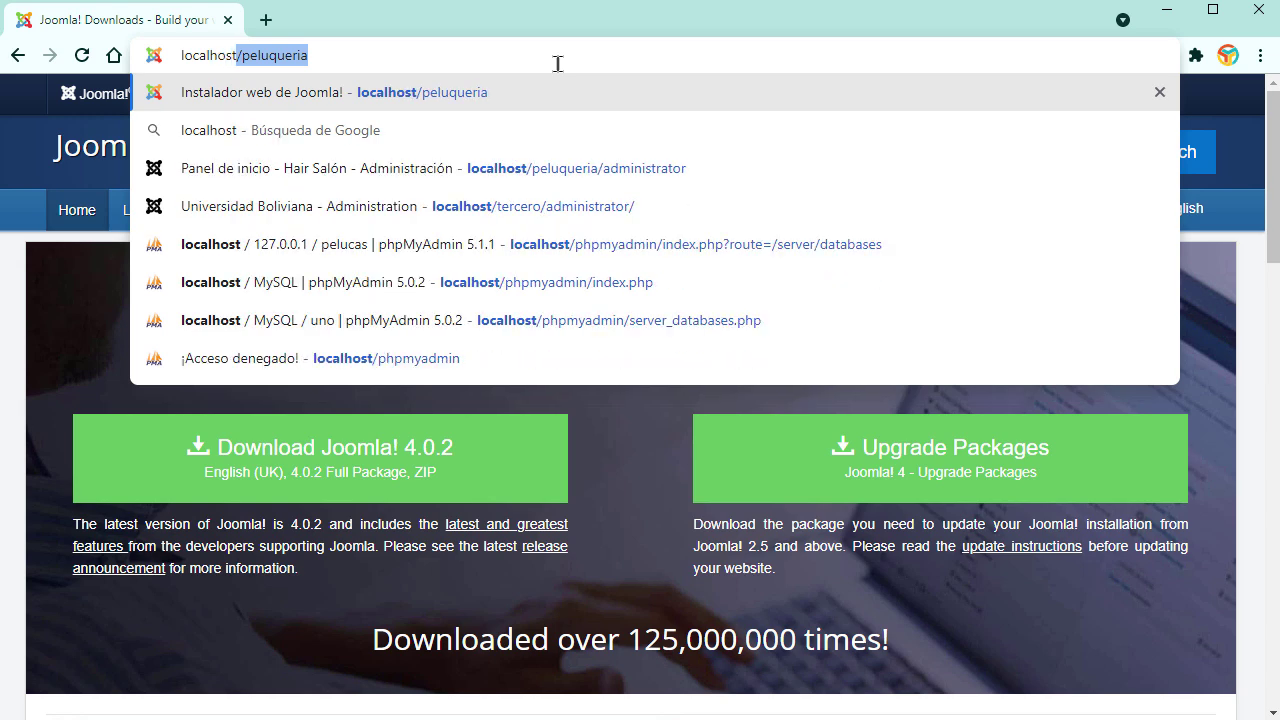
pyautogui.write('/php')
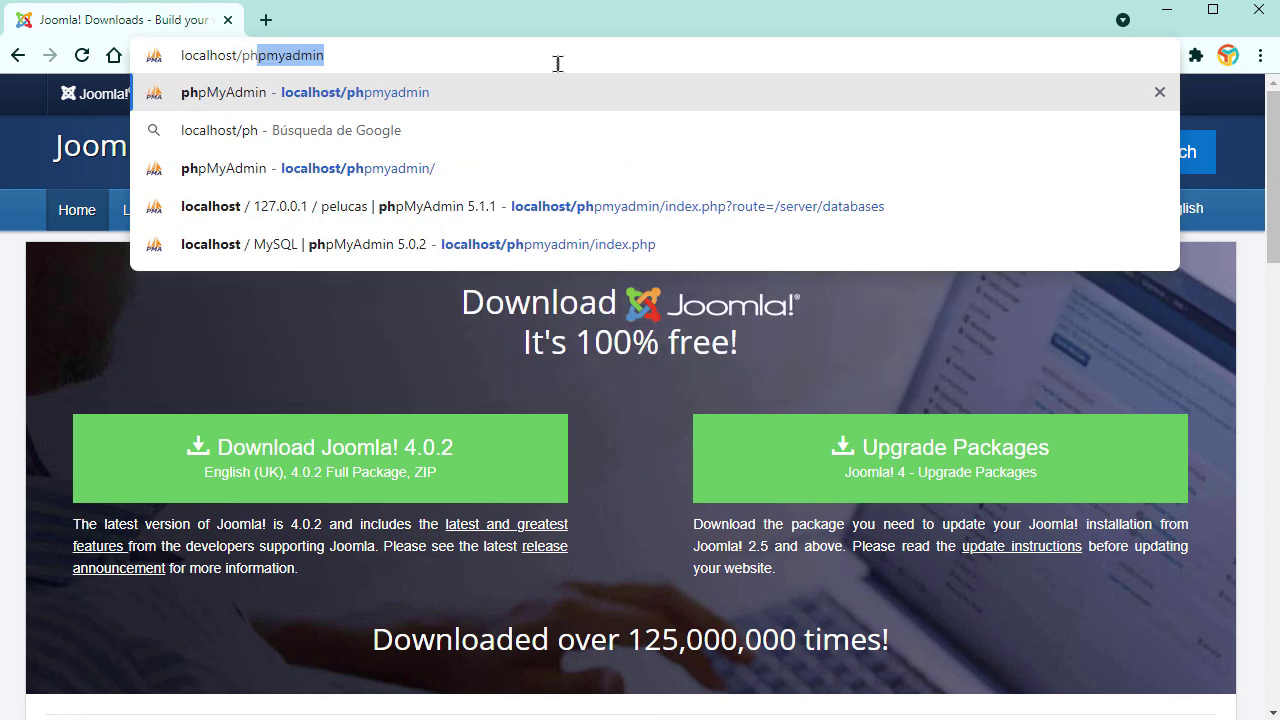
pyautogui.write('m')
pyautogui.press('Return')
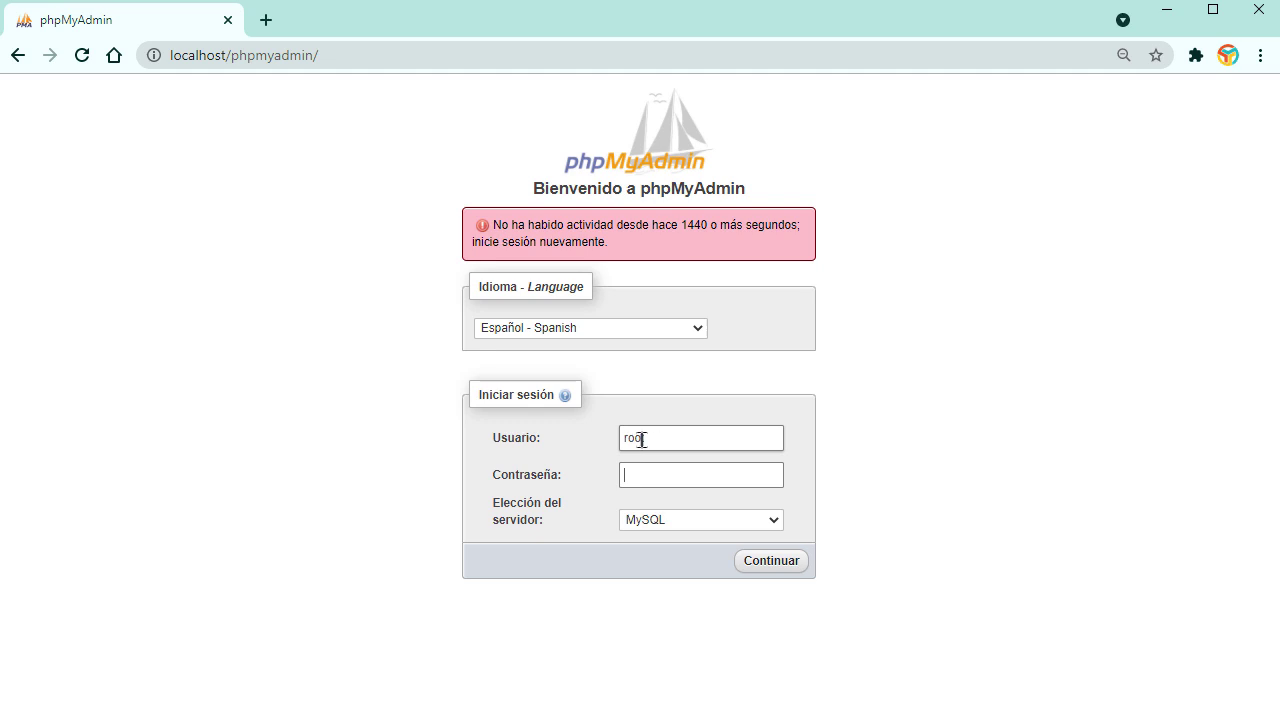
pyautogui.click(769, 562)
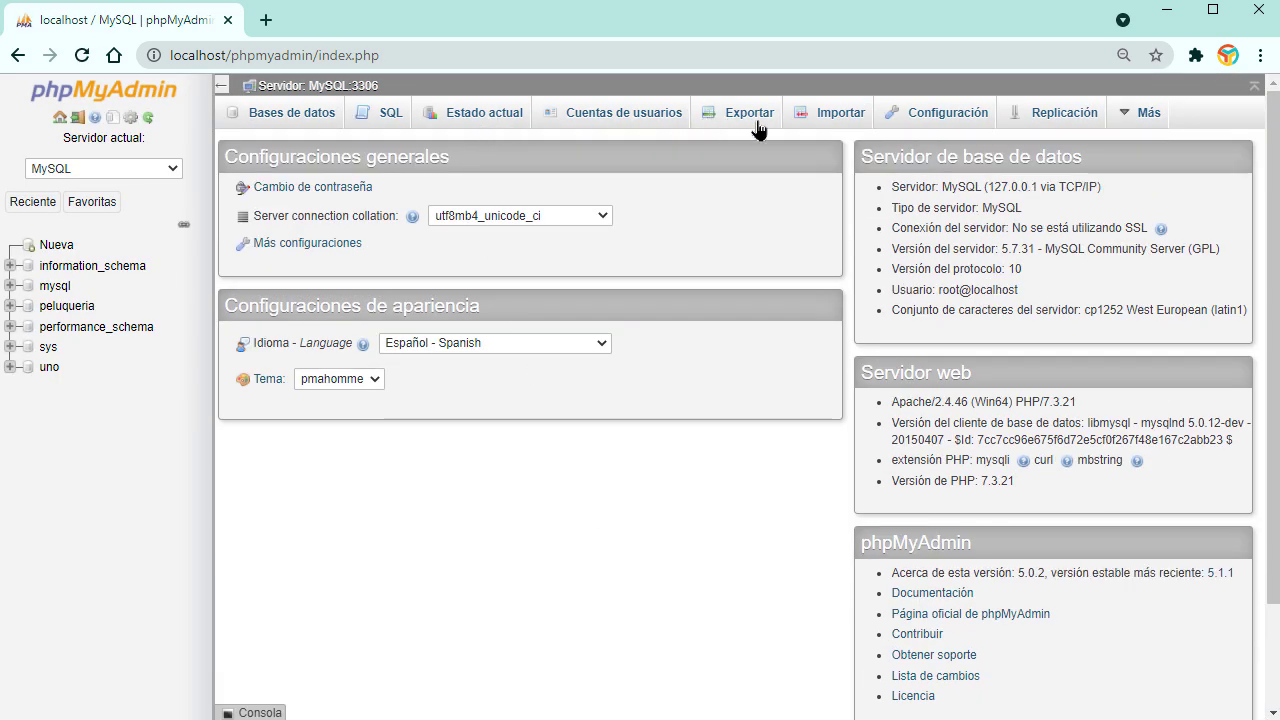
pyautogui.click(640, 116)
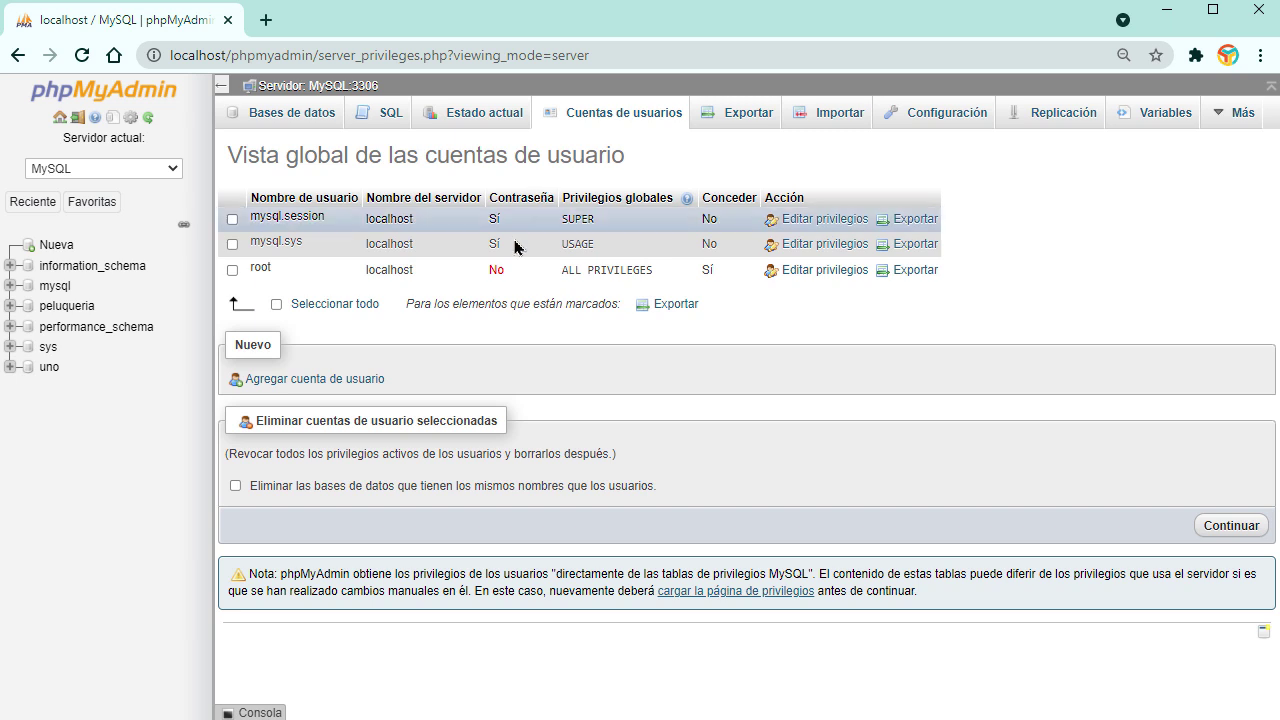
pyautogui.click(298, 115)
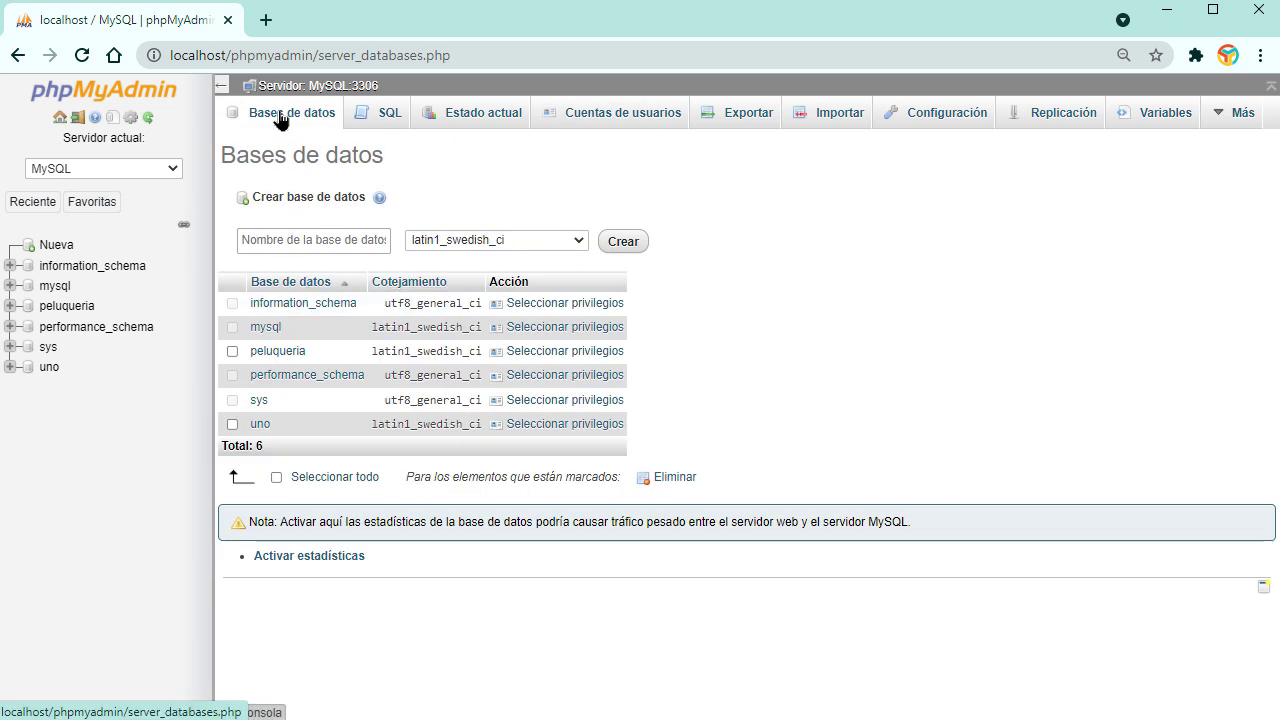
pyautogui.click(336, 240)
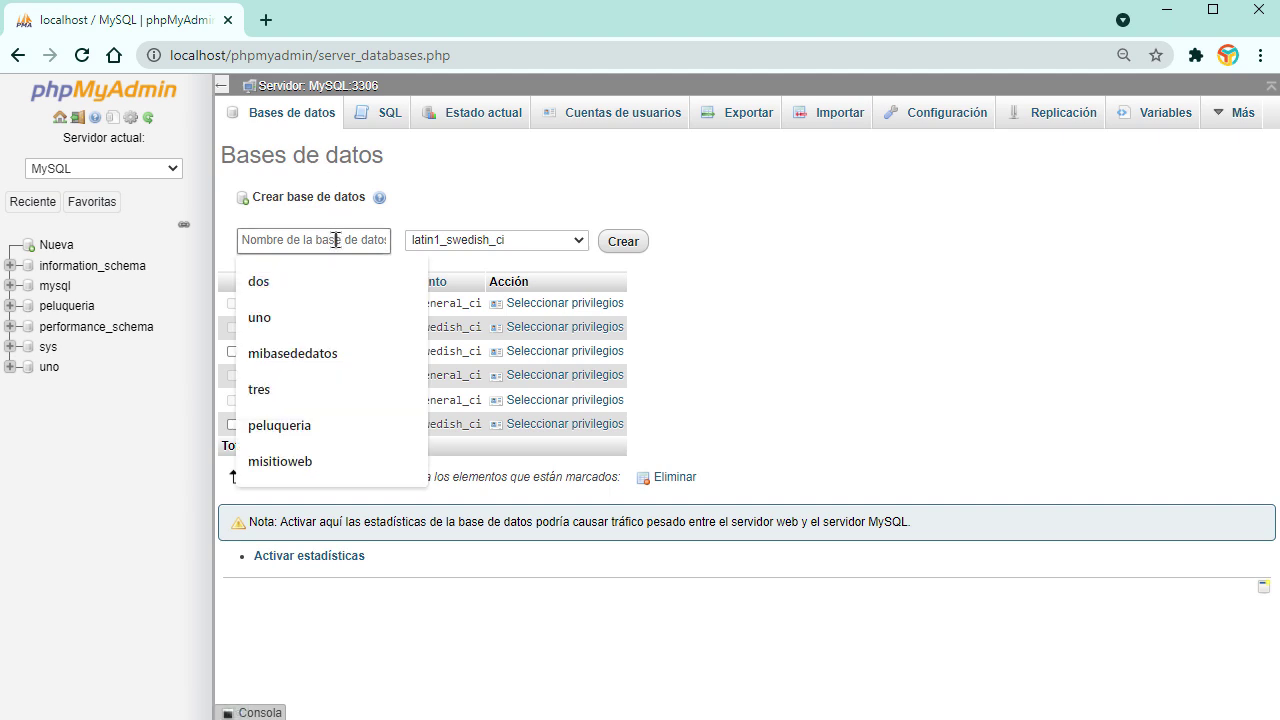
pyautogui.write('segundo')
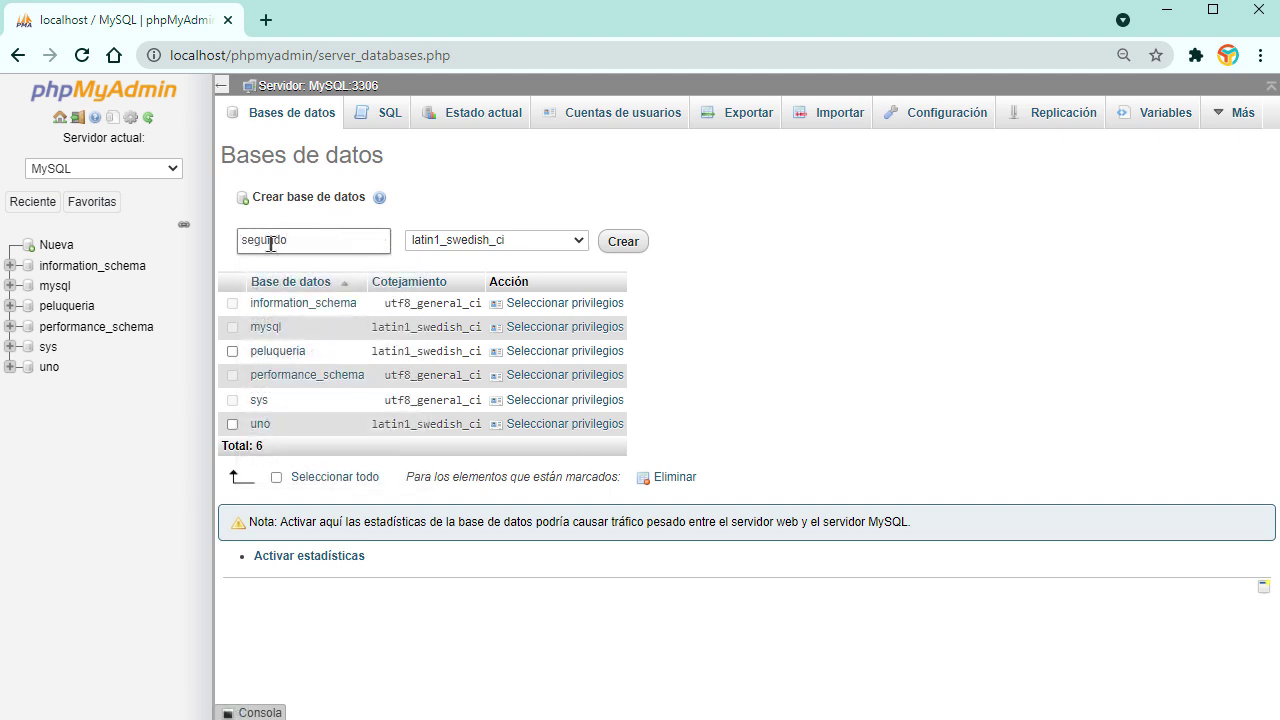
pyautogui.click(626, 243)
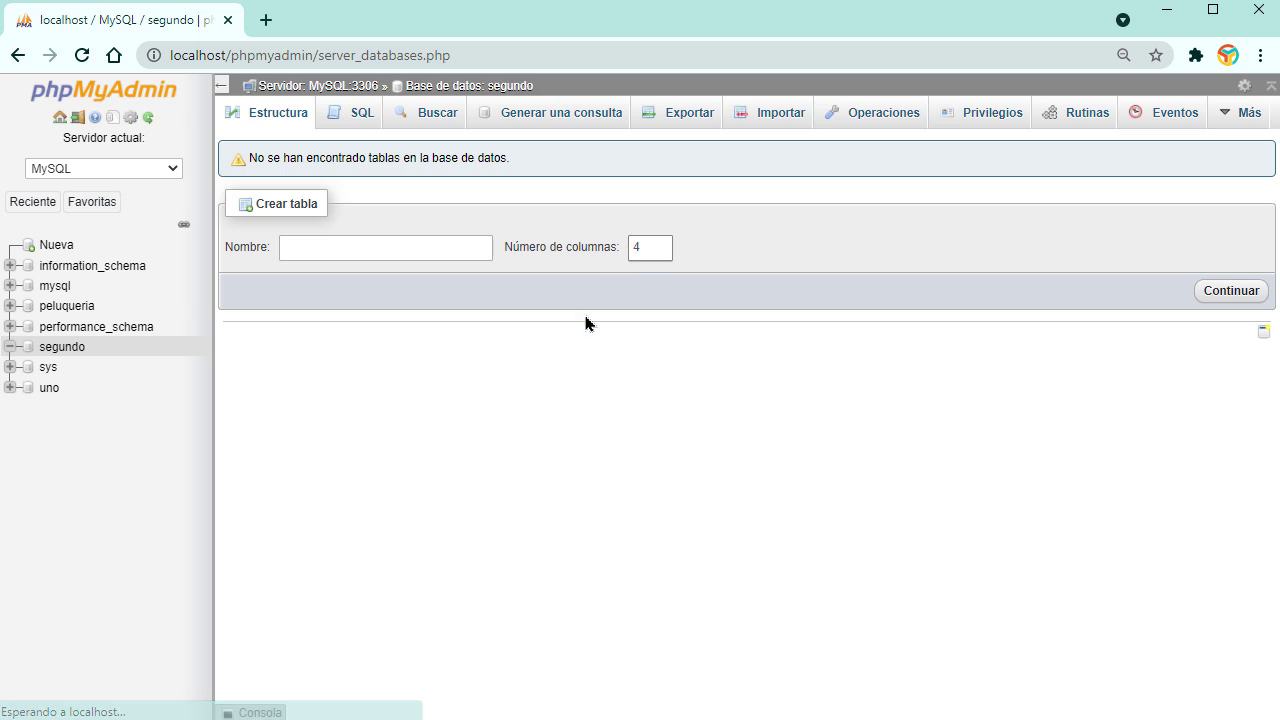
pyautogui.click(268, 57)
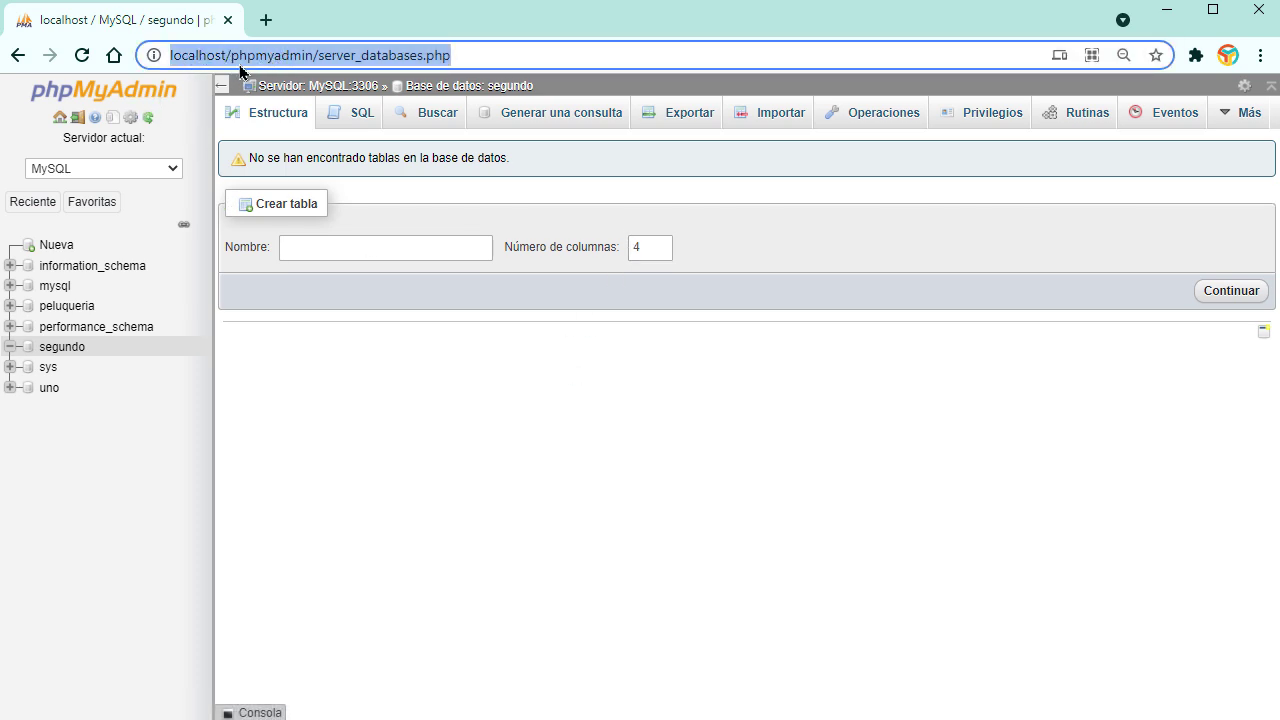
pyautogui.click(240, 60)
pyautogui.moveTo(233, 57); pyautogui.dragTo(451, 57)
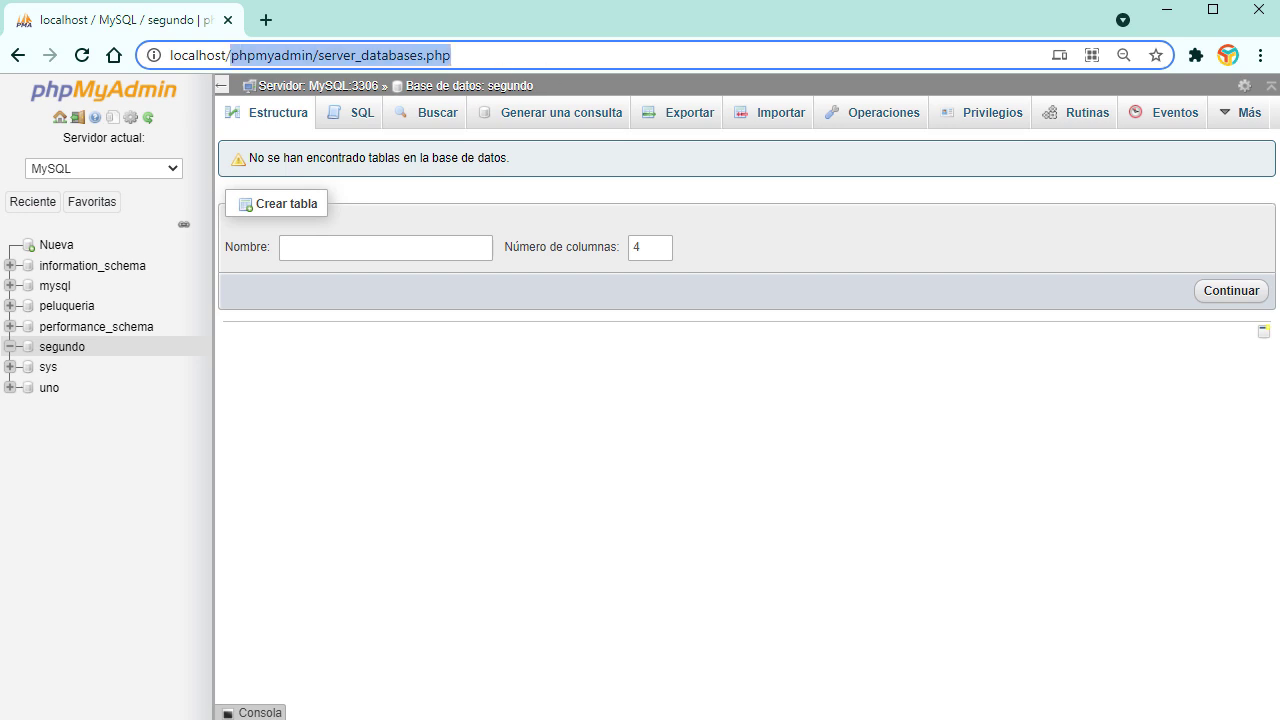
pyautogui.click(620, 719)
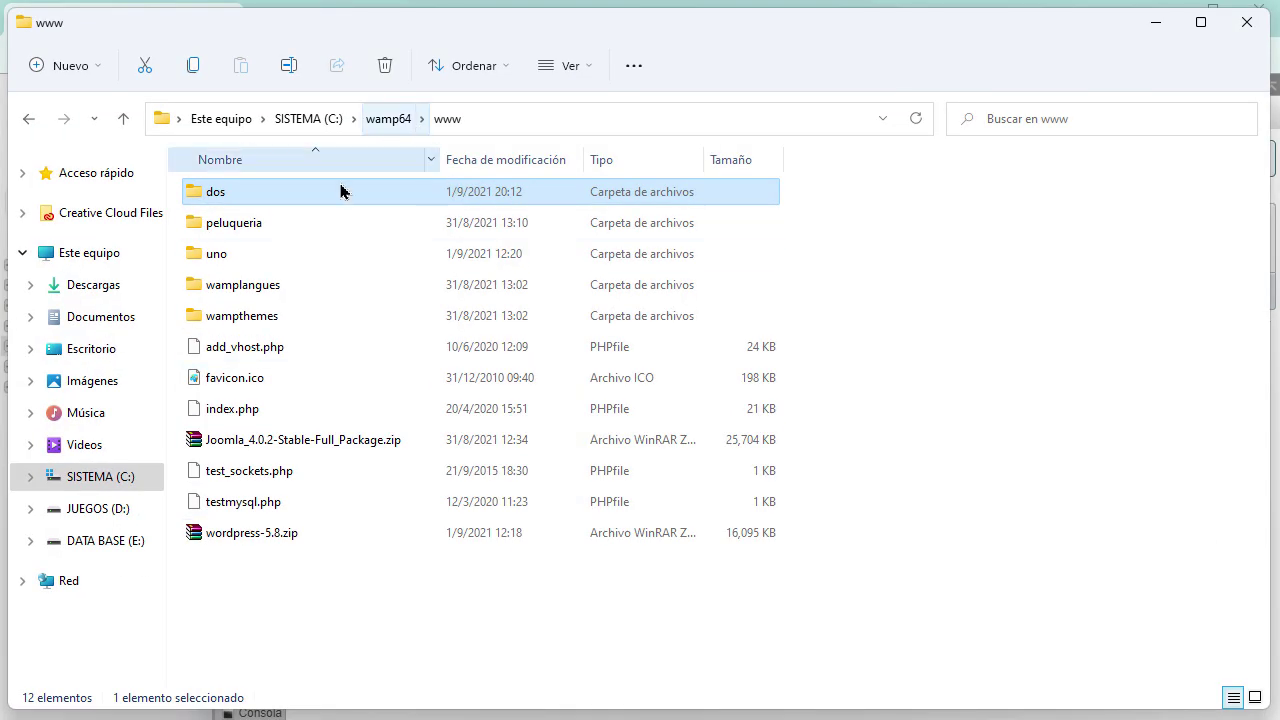
pyautogui.click(1152, 24)
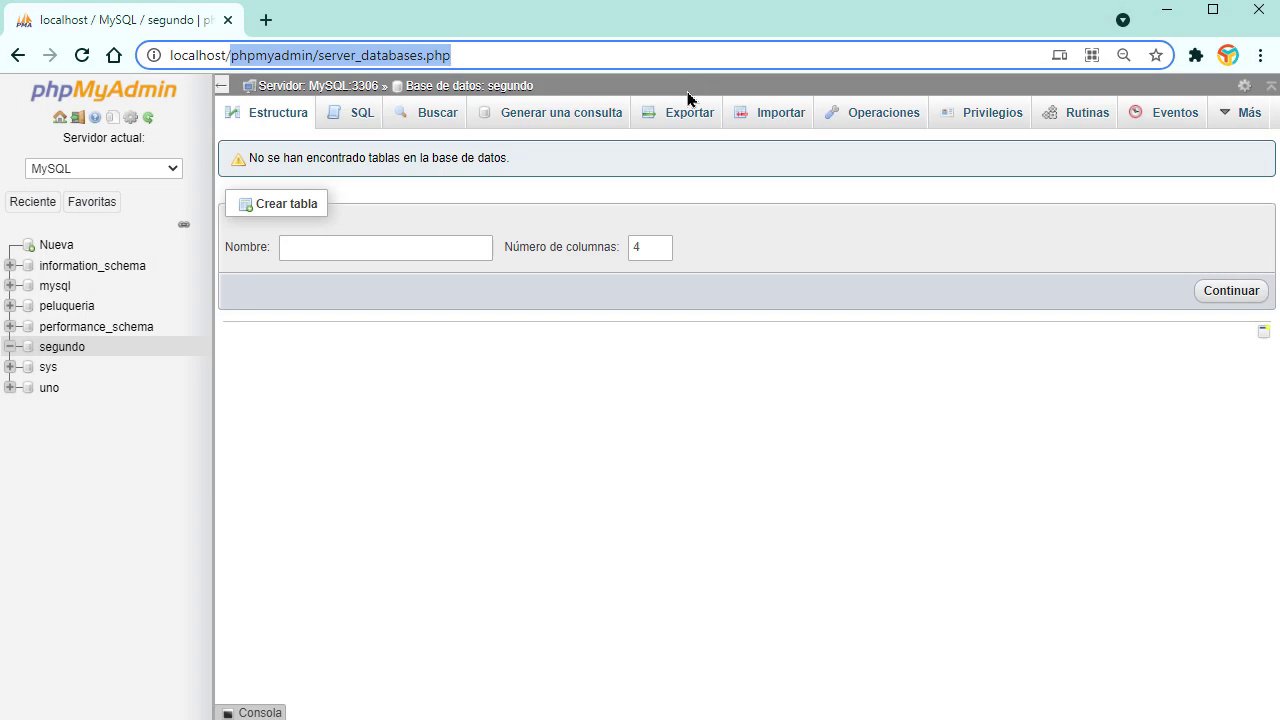
# Step: Load the installer at localhost/dos and set its language to Español (España)
pyautogui.write('dos')
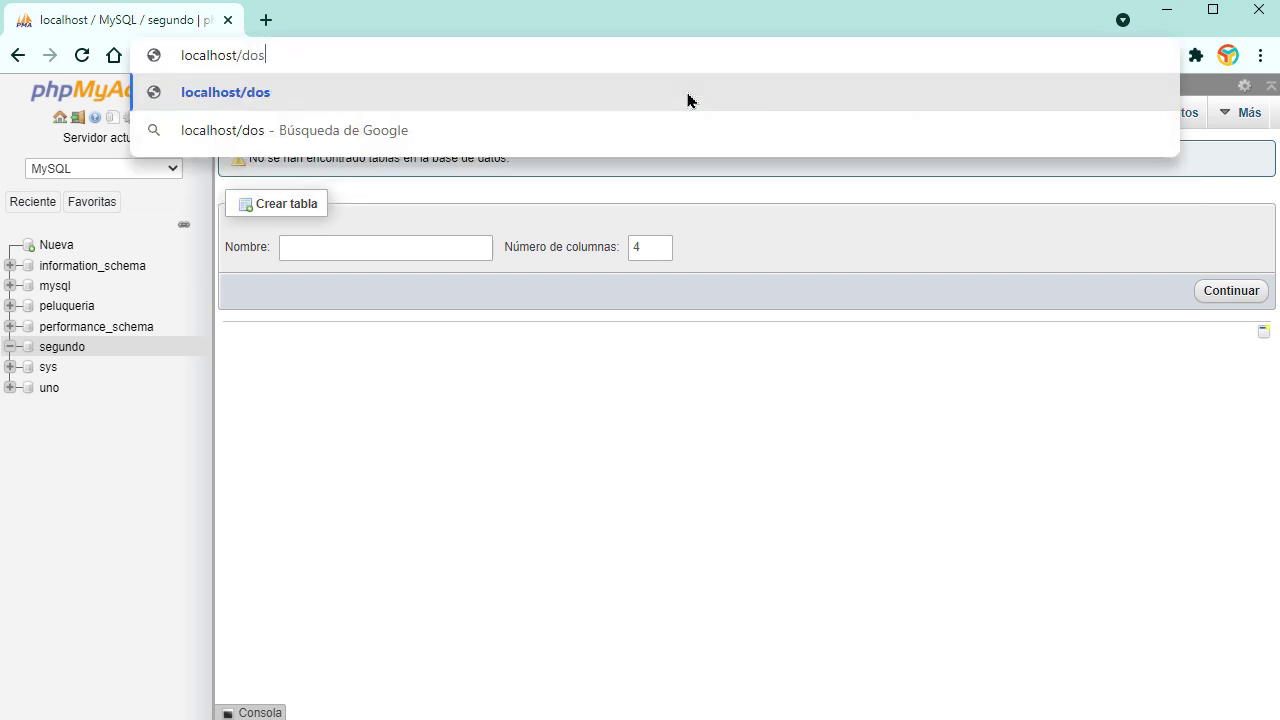
pyautogui.press('Return')
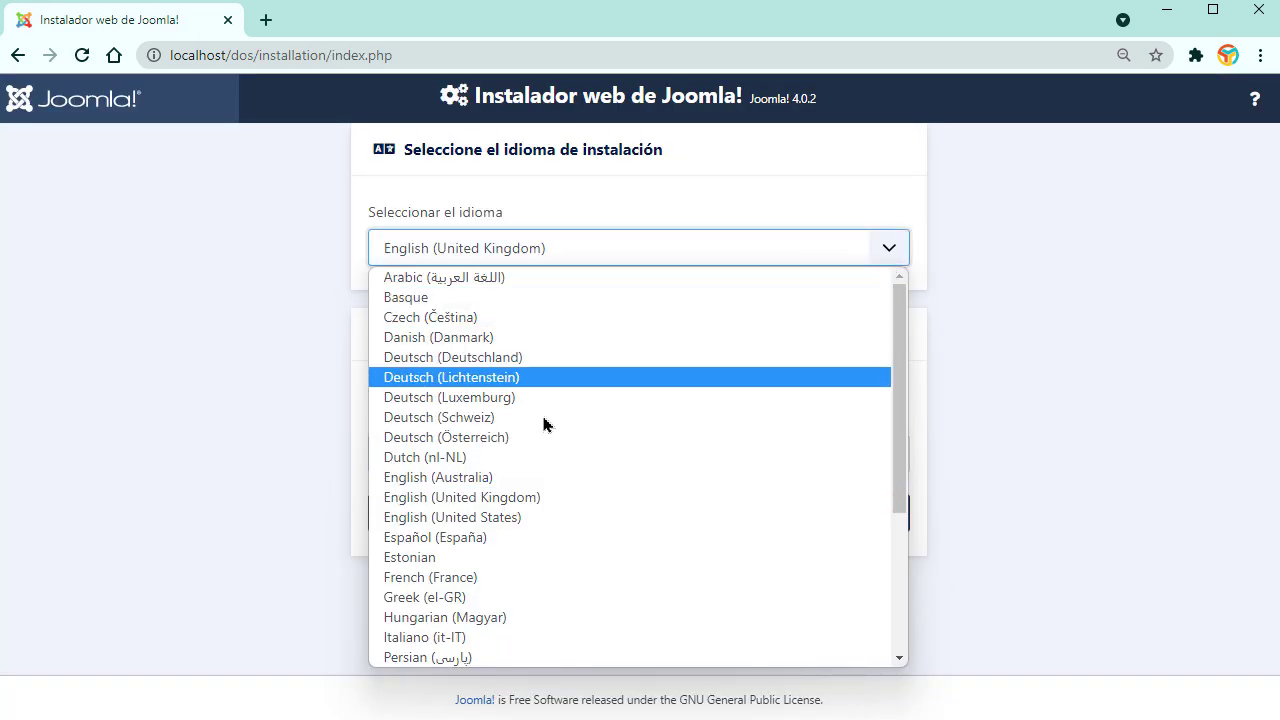
pyautogui.click(486, 537)
# Step: Name the site Curso de Joomla and continue to the login details
pyautogui.click(541, 436)
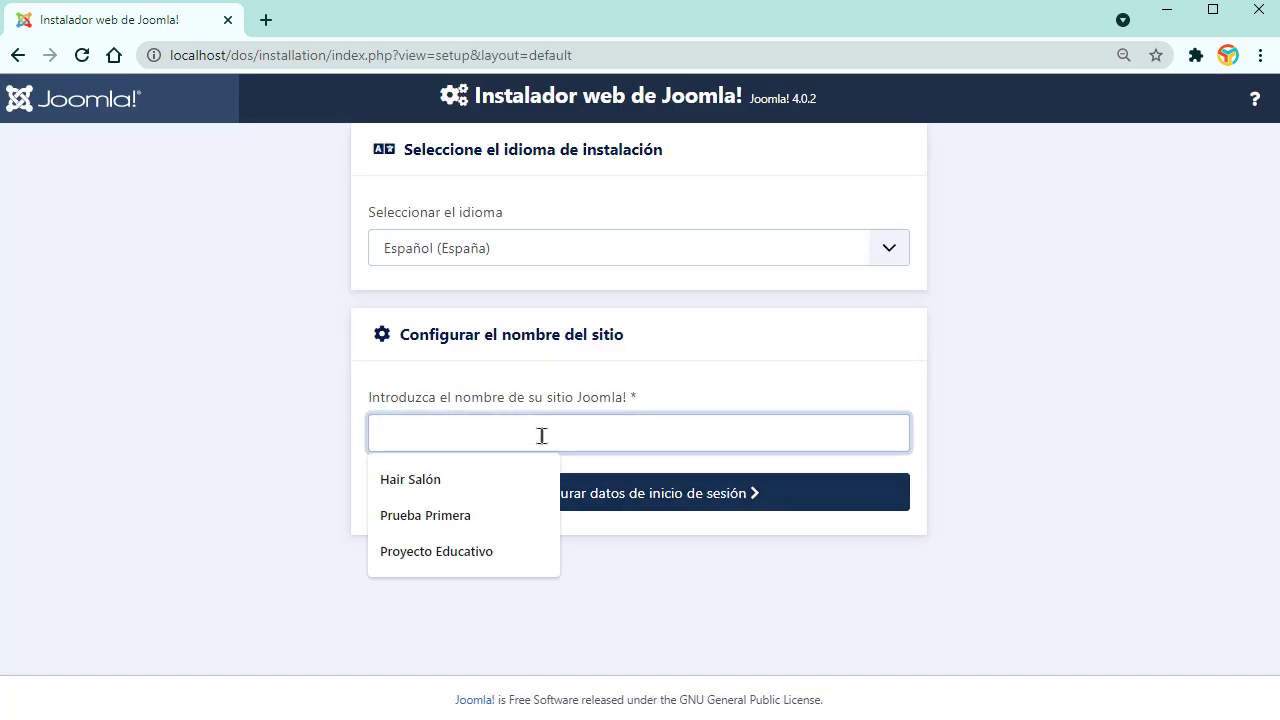
pyautogui.write('Prueba')
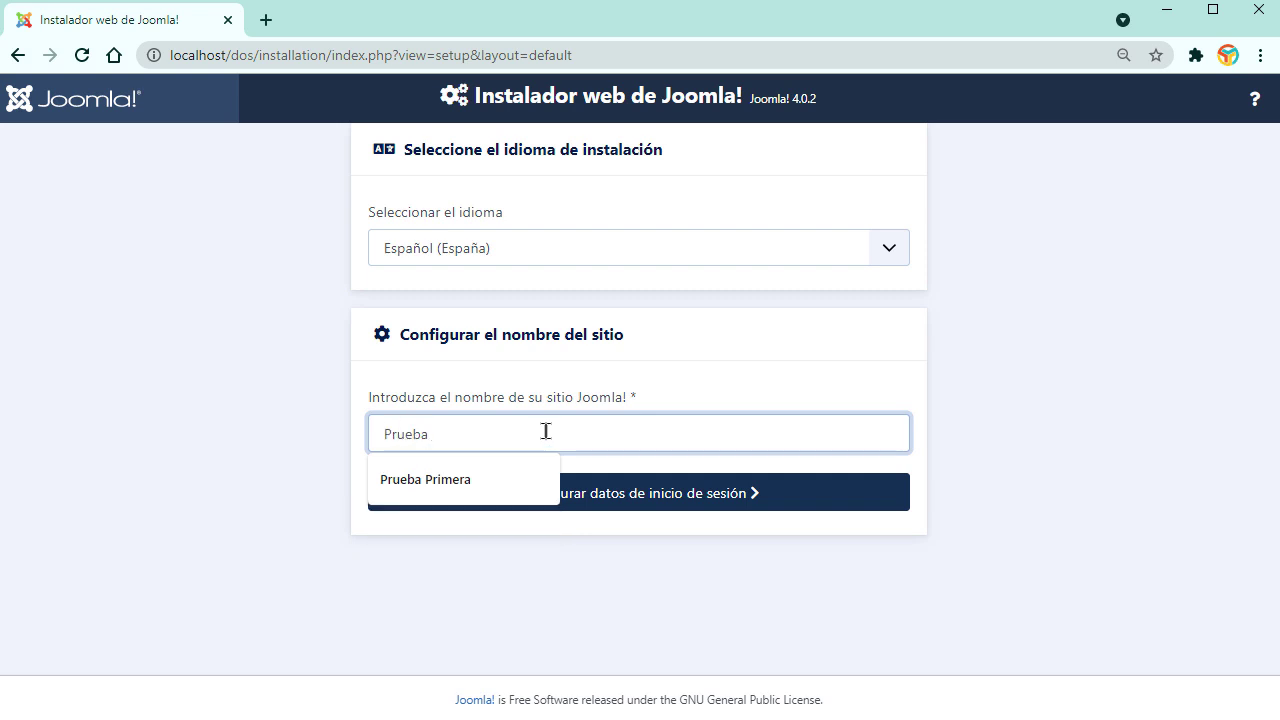
pyautogui.write('b')
pyautogui.press('BackSpace')
pyautogui.press('BackSpace')
pyautogui.press('BackSpace')
pyautogui.press('BackSpace')
pyautogui.press('BackSpace')
pyautogui.write('Curso de Jooml')
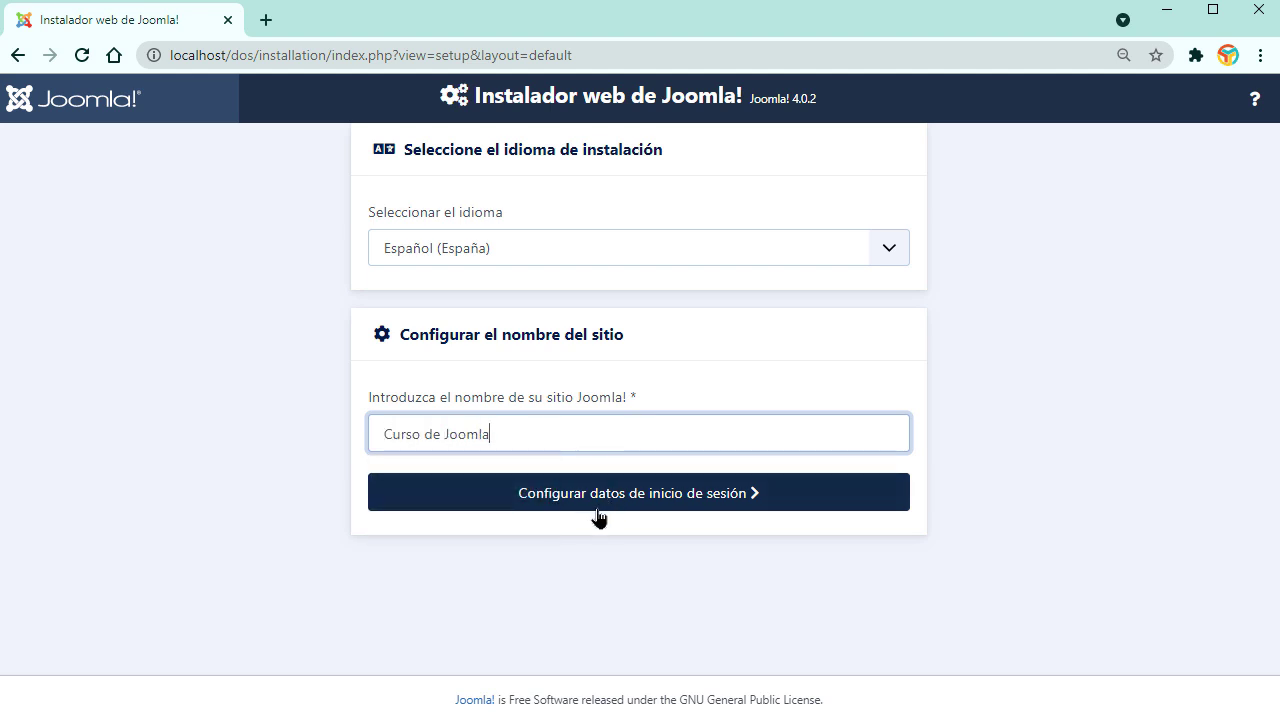
pyautogui.click(598, 516)
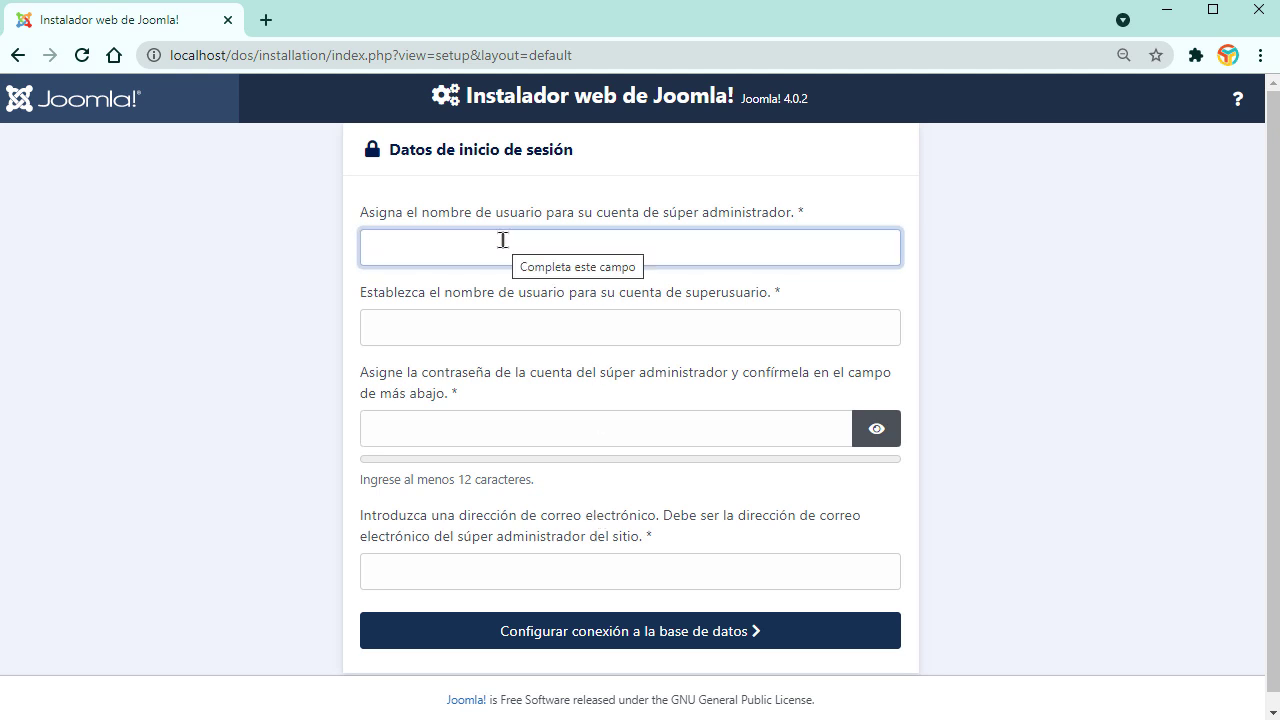
# Step: Enter the super administrator's name and the superuser username admin
pyautogui.write('A')
pyautogui.press('BackSpace')
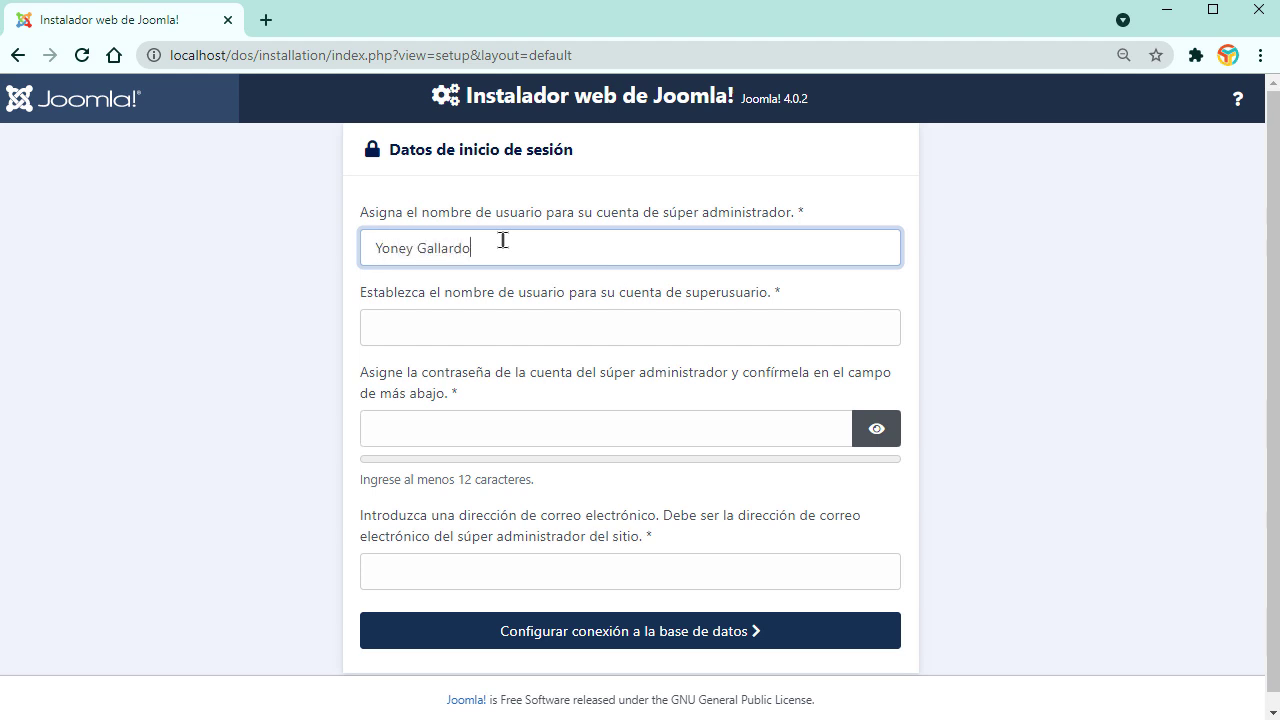
pyautogui.click(532, 325)
pyautogui.write('admin')
# Step: Enter a 12-character administrator password and choose the saved administrator e-mail
pyautogui.click(445, 440)
pyautogui.write('•••••')
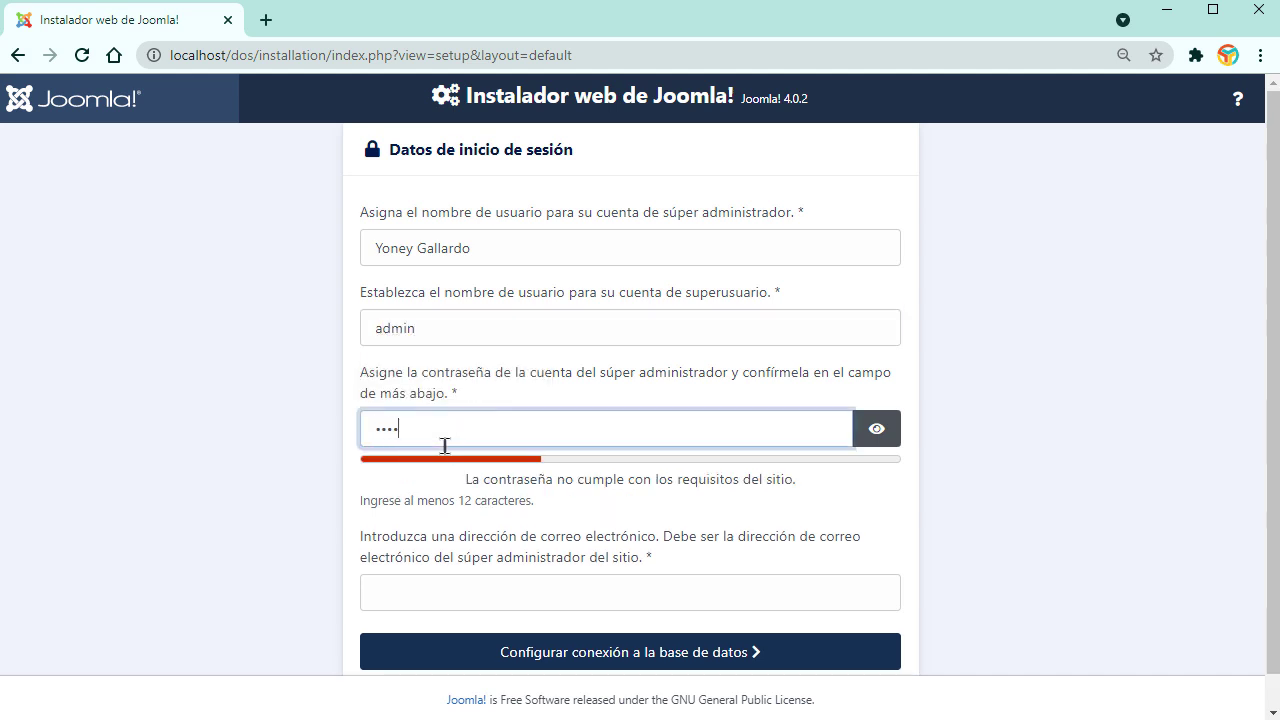
pyautogui.write('•••••••')
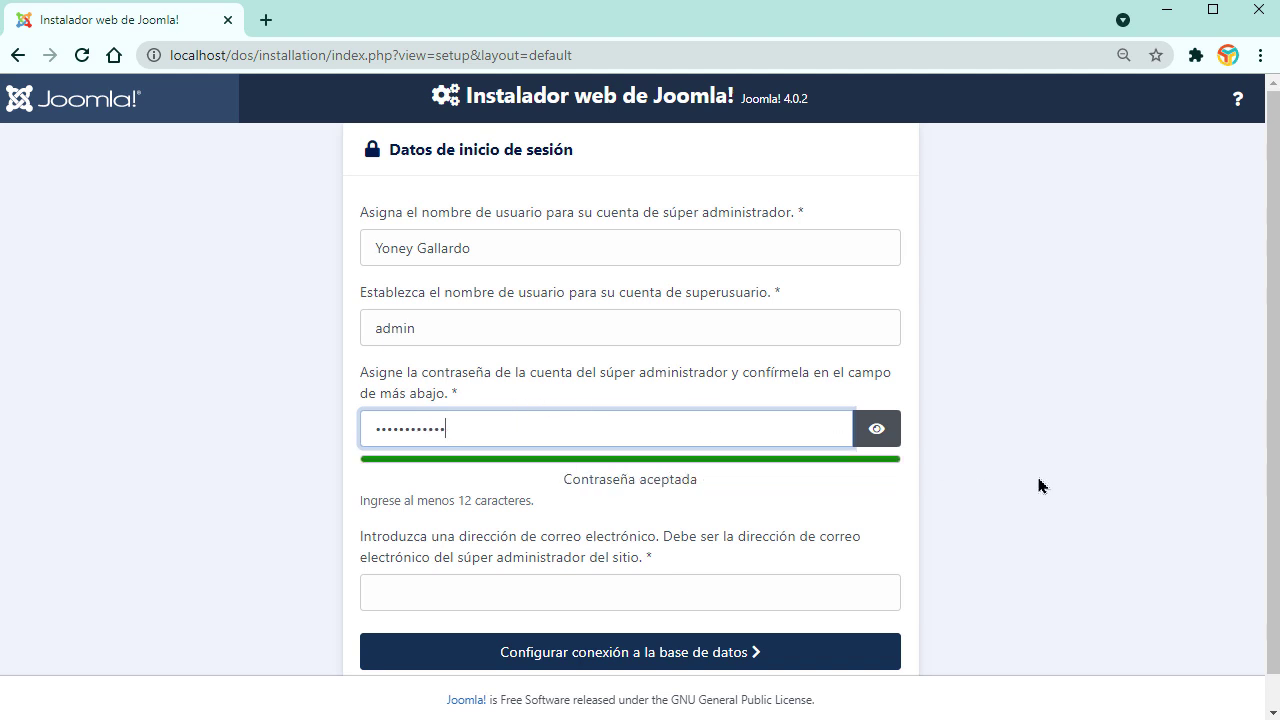
pyautogui.click(766, 590)
pyautogui.click(450, 673)
pyautogui.scroll(-1, 740, 600)
# Step: Set the database user to root and replace joomla_db with segundo as database name
pyautogui.click(668, 615)
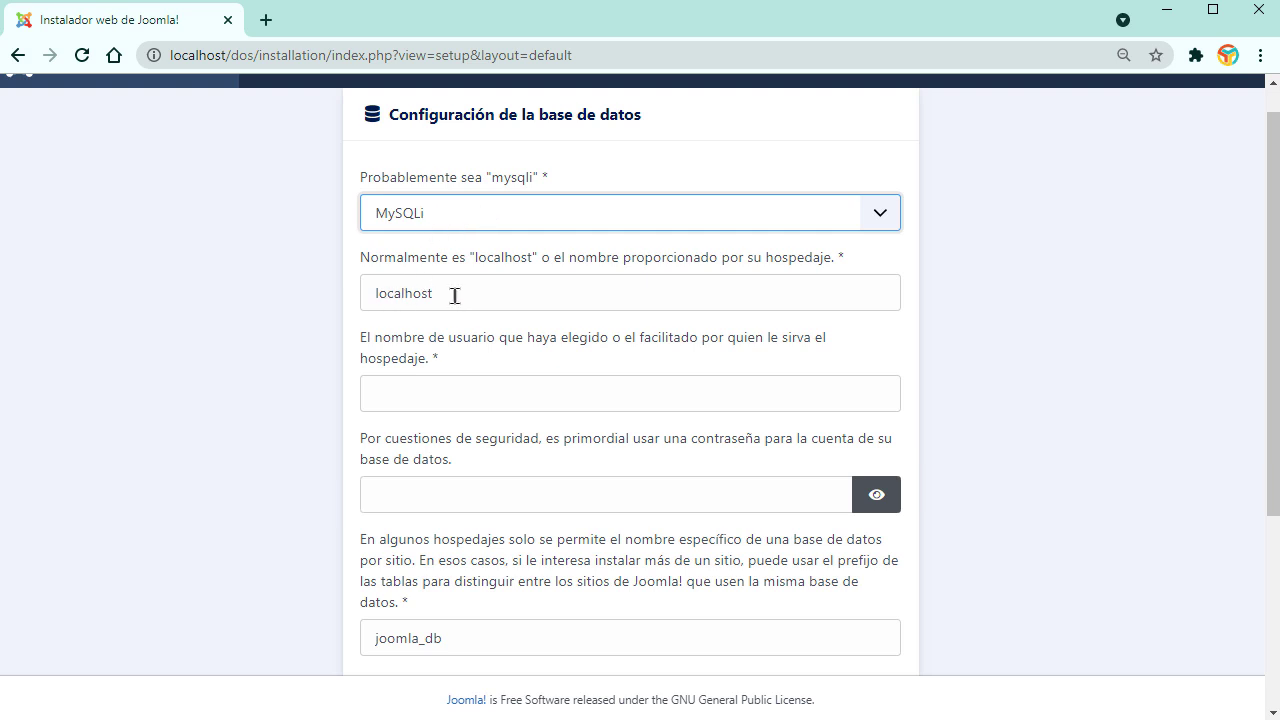
pyautogui.click(440, 395)
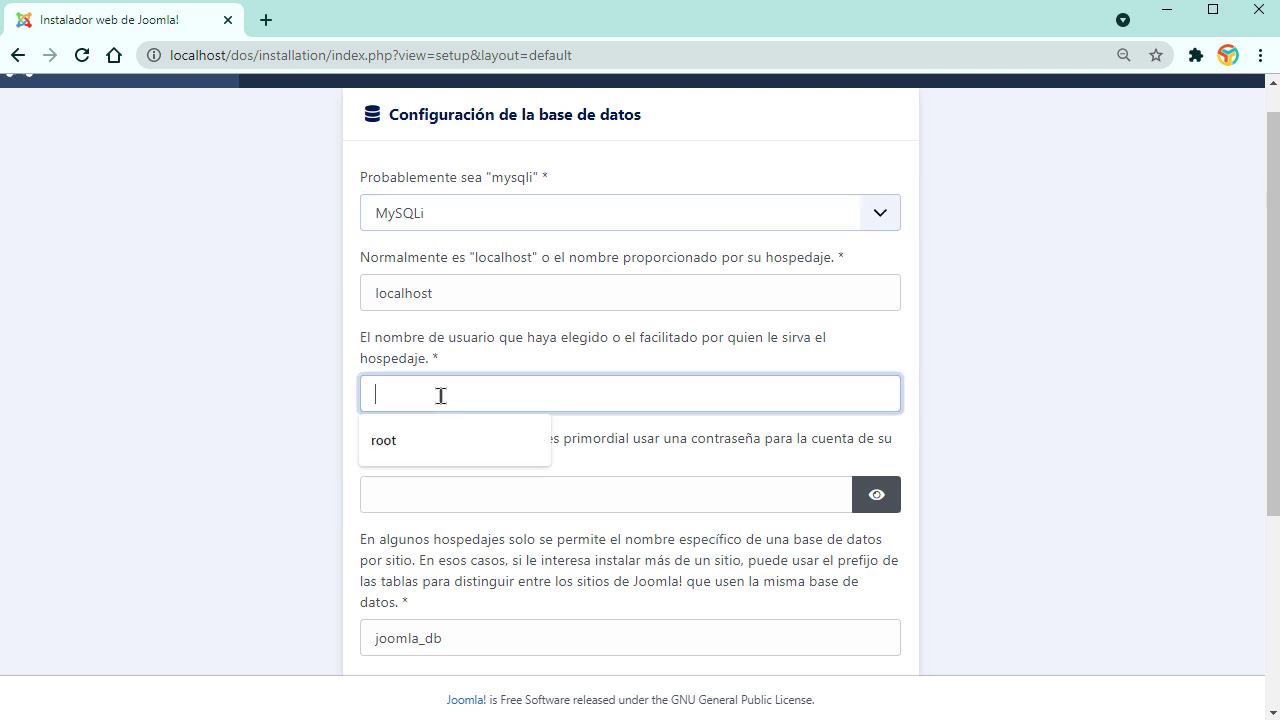
pyautogui.click(420, 445)
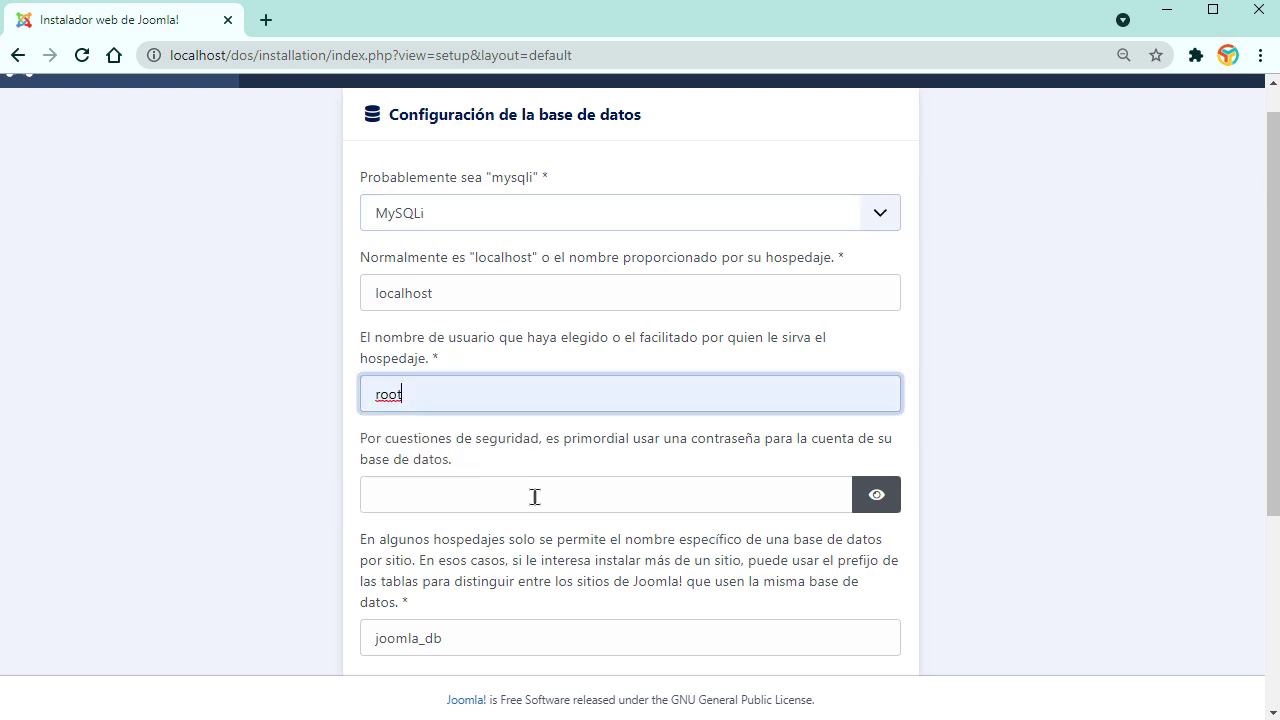
pyautogui.scroll(-2, 504, 297)
pyautogui.scroll(2, 484, 263)
pyautogui.scroll(-2, 555, 515)
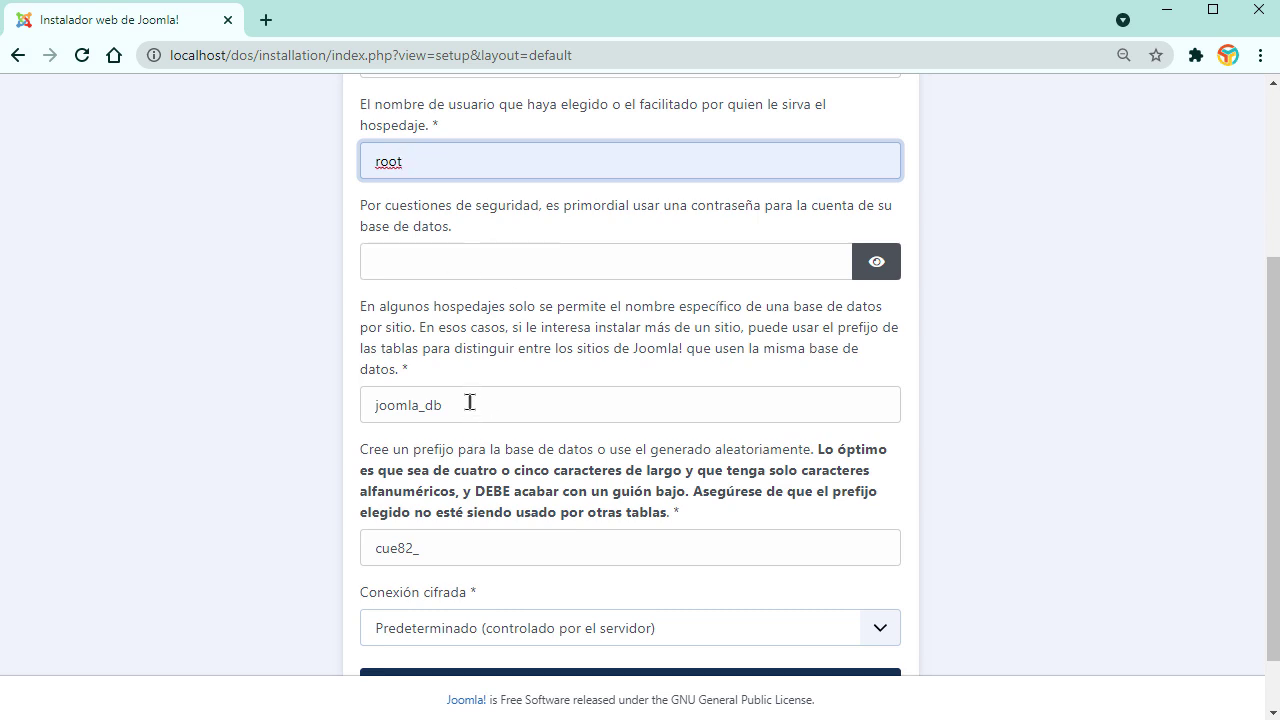
pyautogui.moveTo(469, 402); pyautogui.dragTo(358, 406)
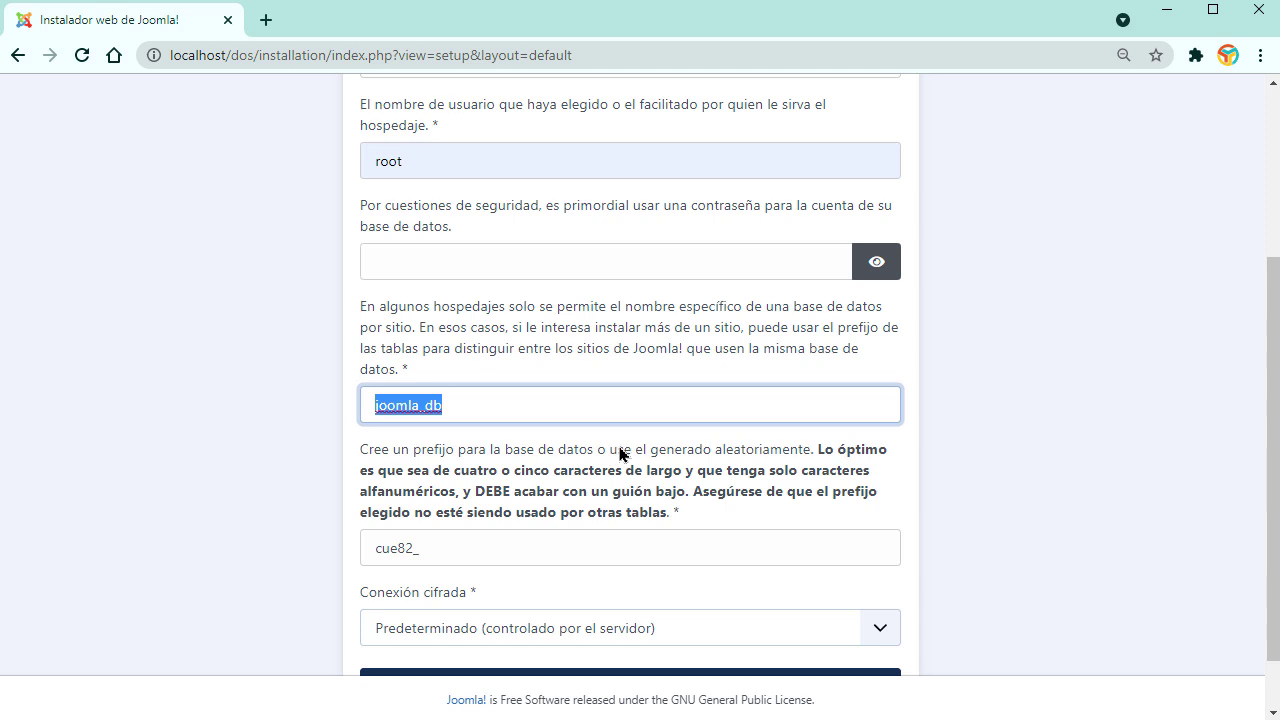
pyautogui.write('segundo')
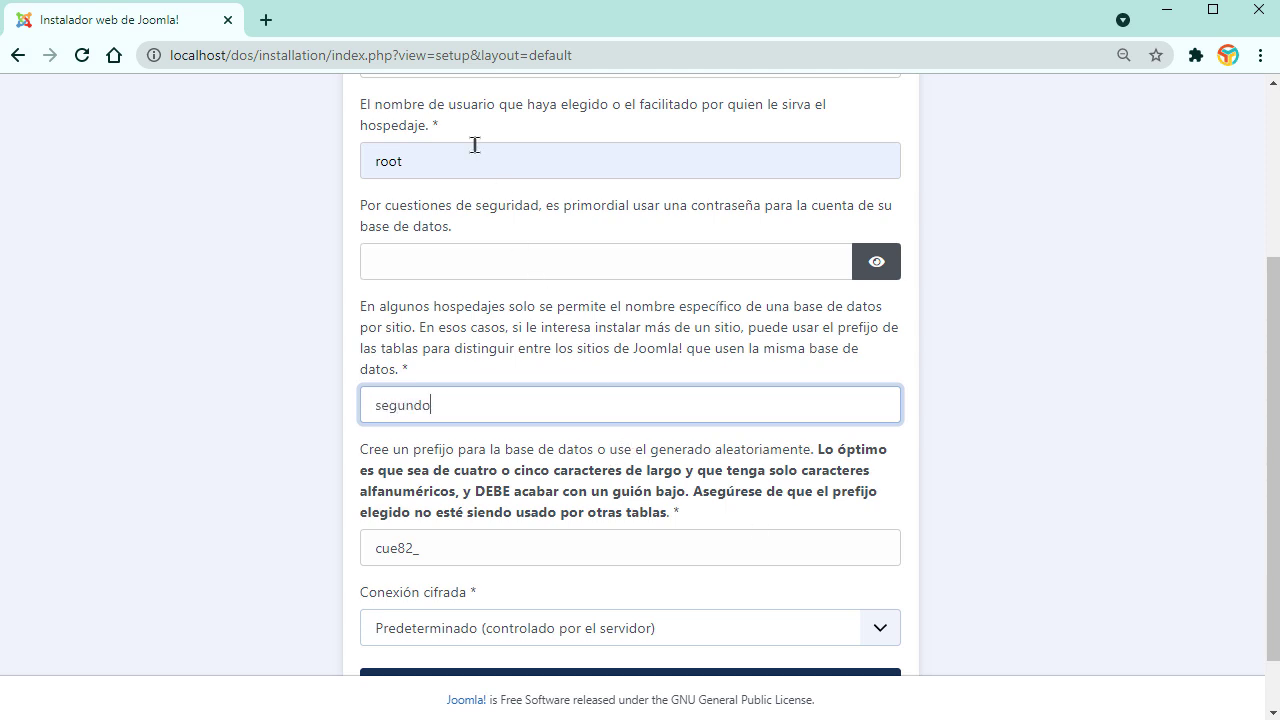
# Step: In a new tab, review phpMyAdmin's user accounts and the databases list including segundo
pyautogui.click(266, 20)
pyautogui.write('localhost/peluqueria')
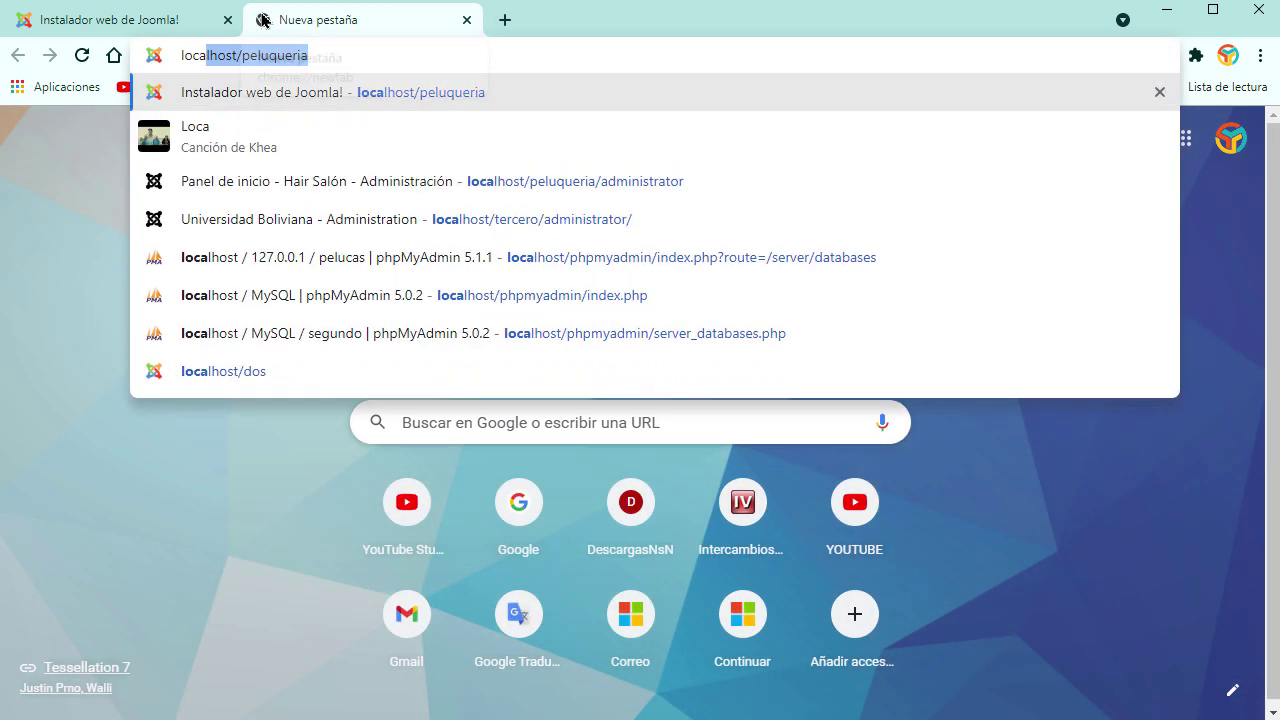
pyautogui.press('BackSpace')
pyautogui.press('BackSpace')
pyautogui.press('BackSpace')
pyautogui.press('BackSpace')
pyautogui.press('BackSpace')
pyautogui.press('BackSpace')
pyautogui.press('BackSpace')
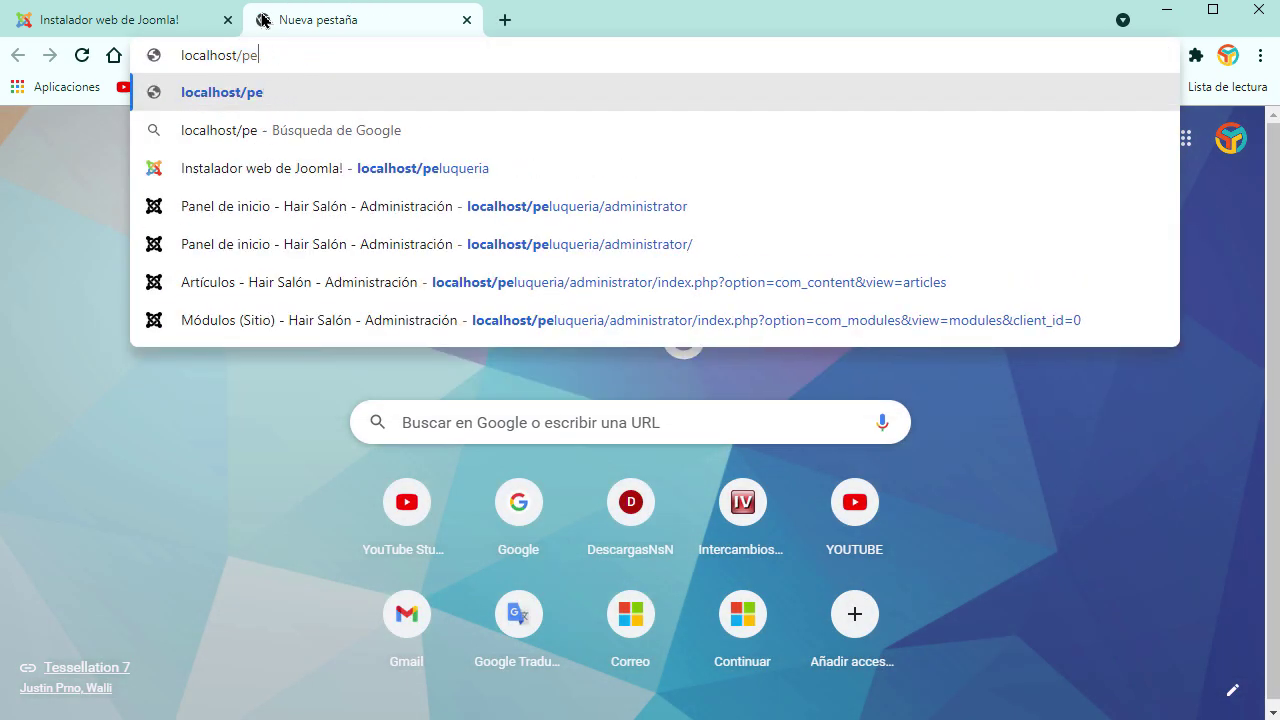
pyautogui.write('ph')
pyautogui.press('Return')
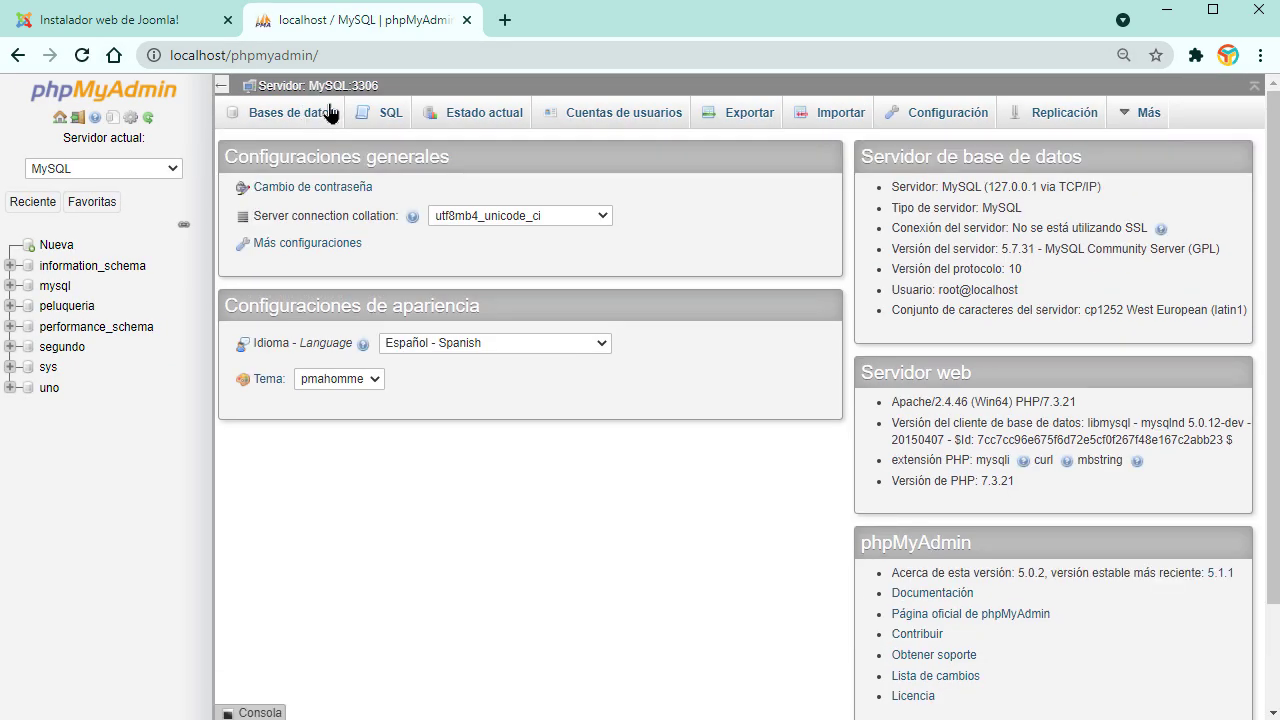
pyautogui.click(623, 113)
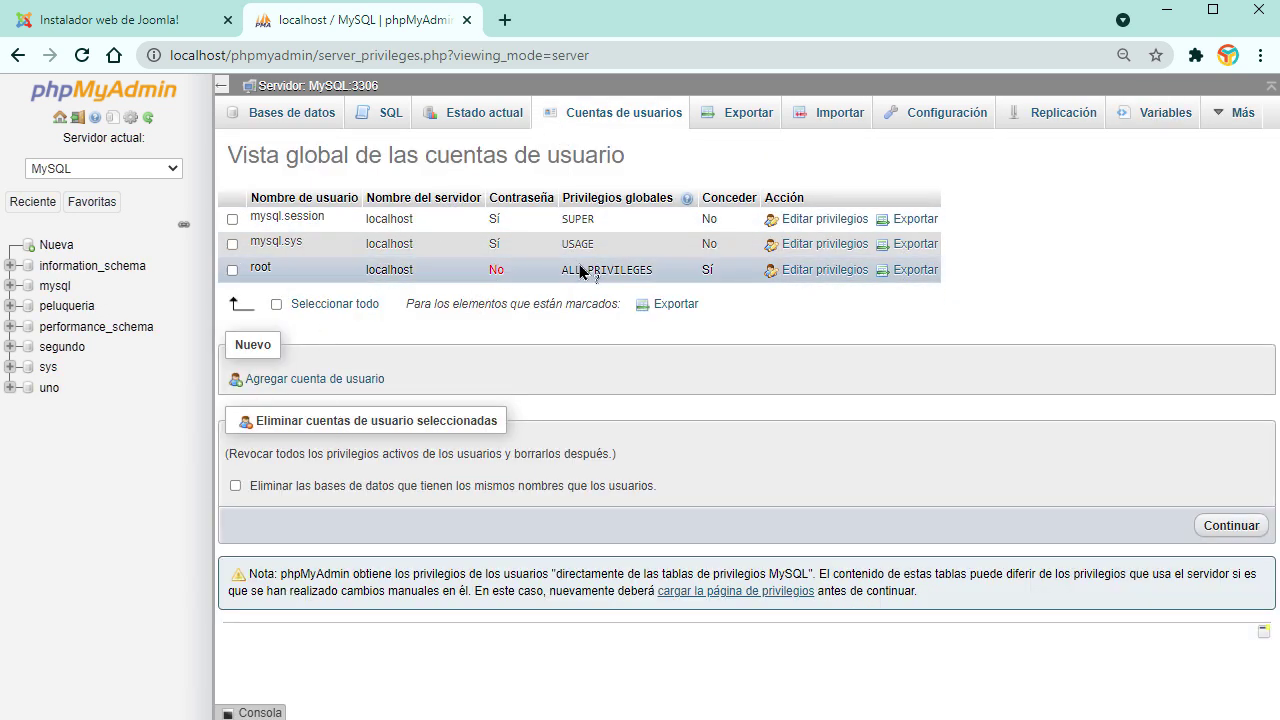
pyautogui.click(283, 118)
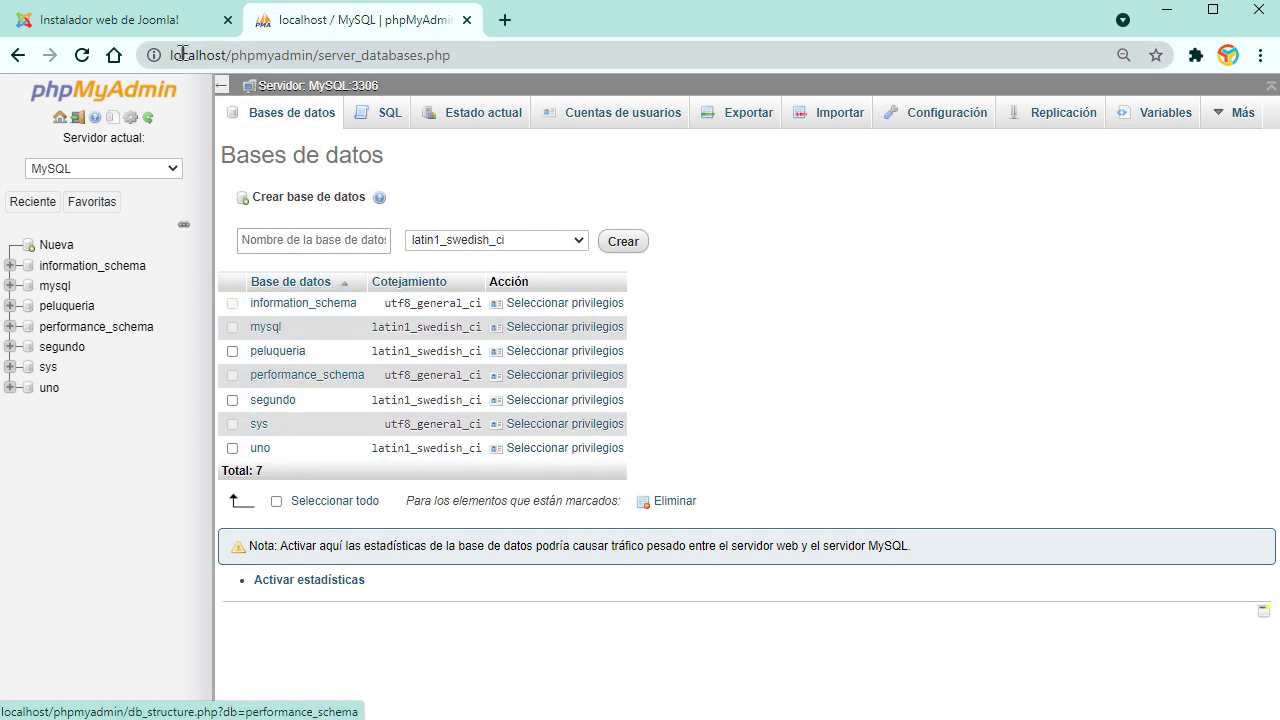
pyautogui.click(163, 25)
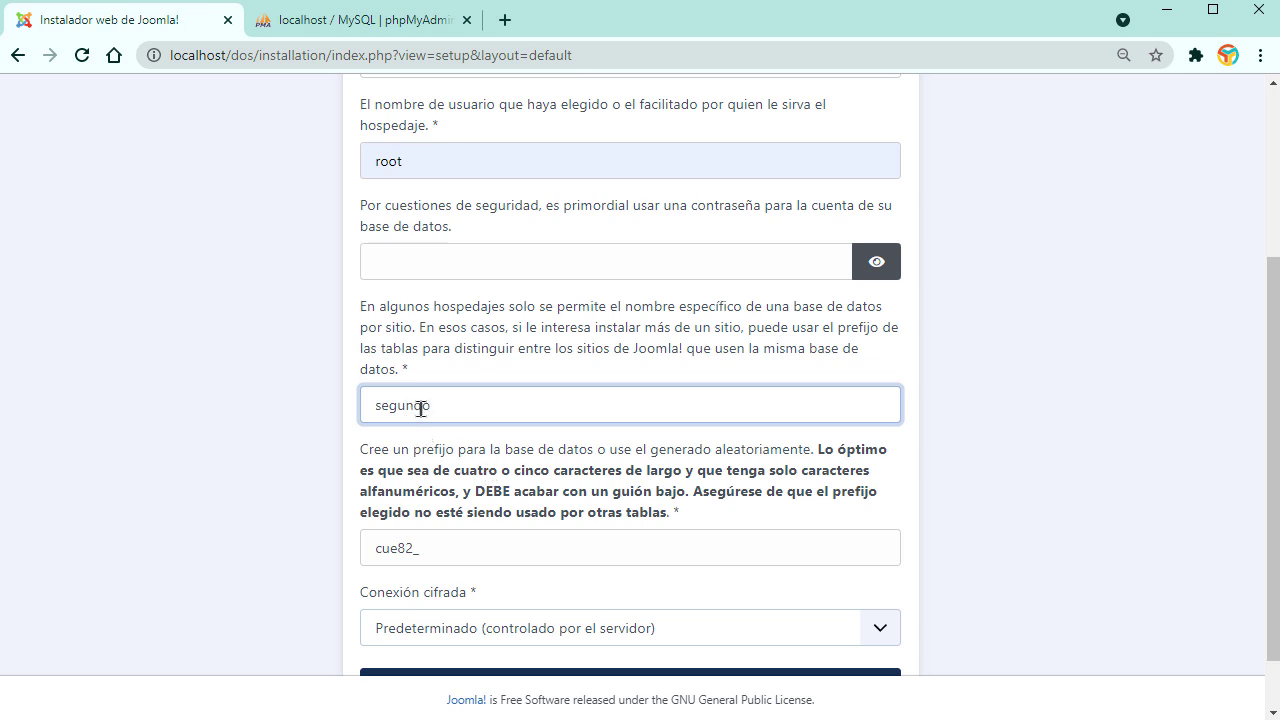
# Step: Install Joomla 4.0.2 and open the administrator login at localhost/dos/administrator
pyautogui.scroll(-2, 433, 404)
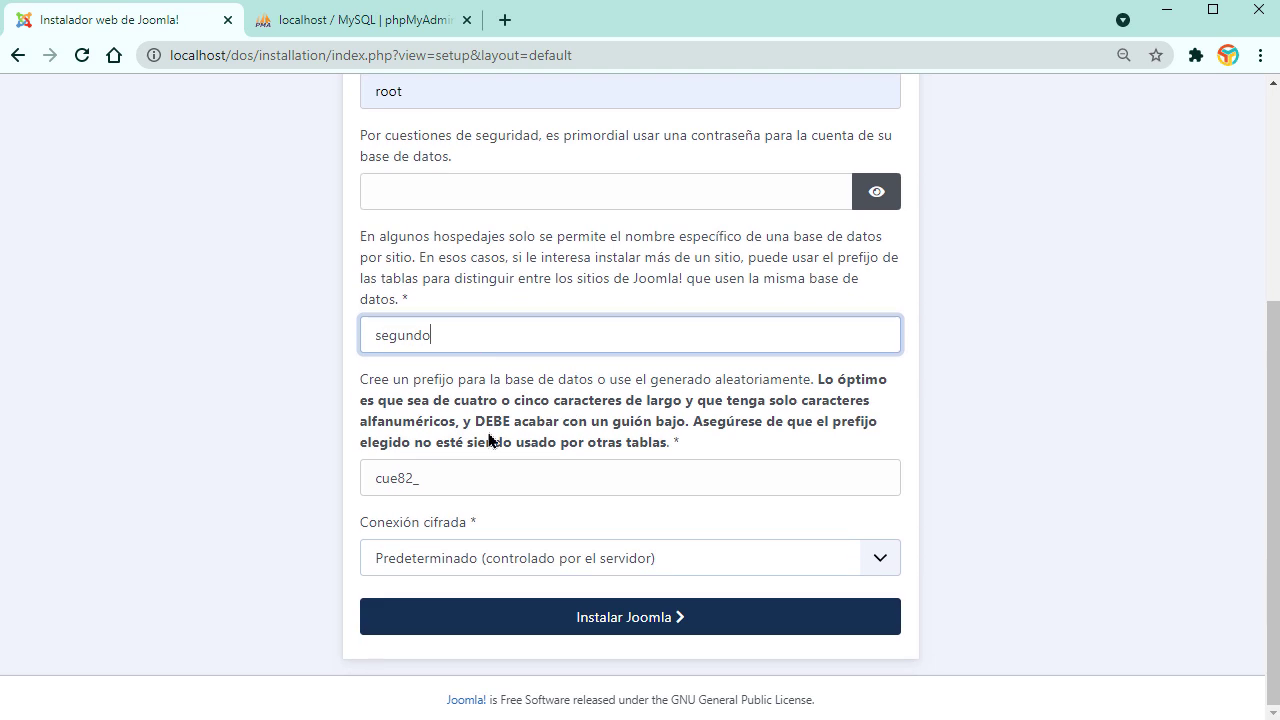
pyautogui.click(603, 623)
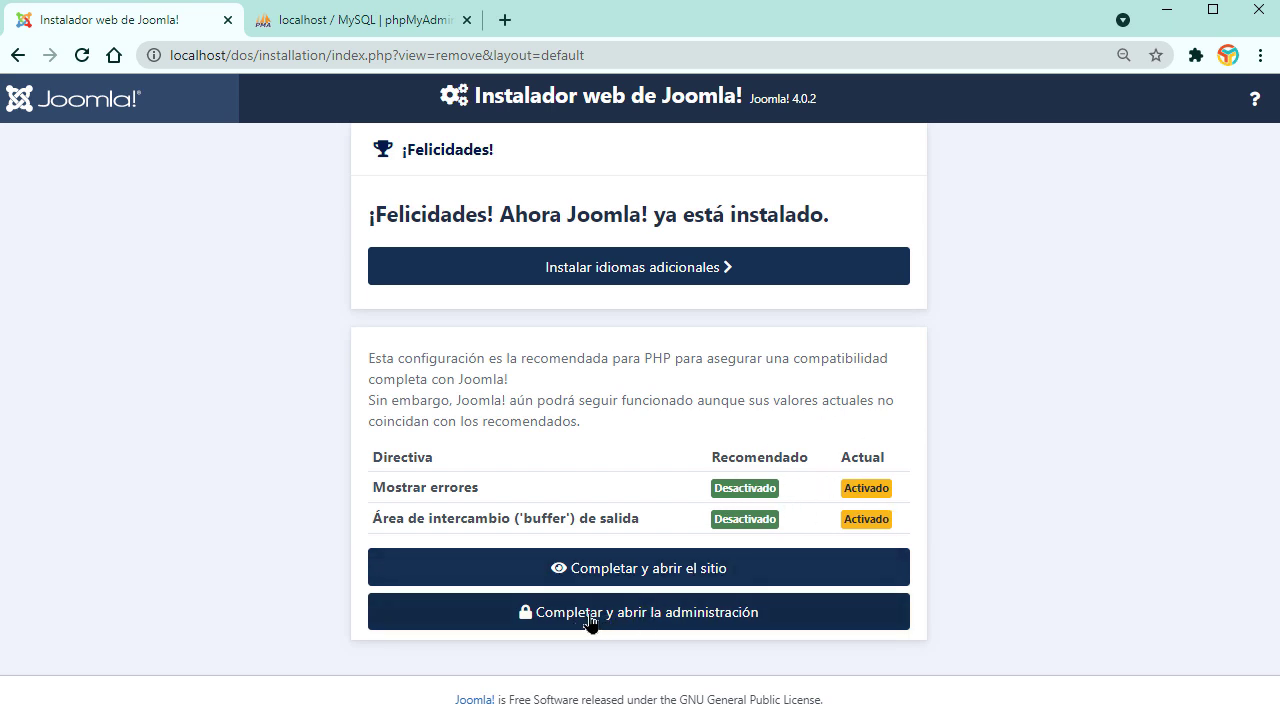
pyautogui.click(620, 620)
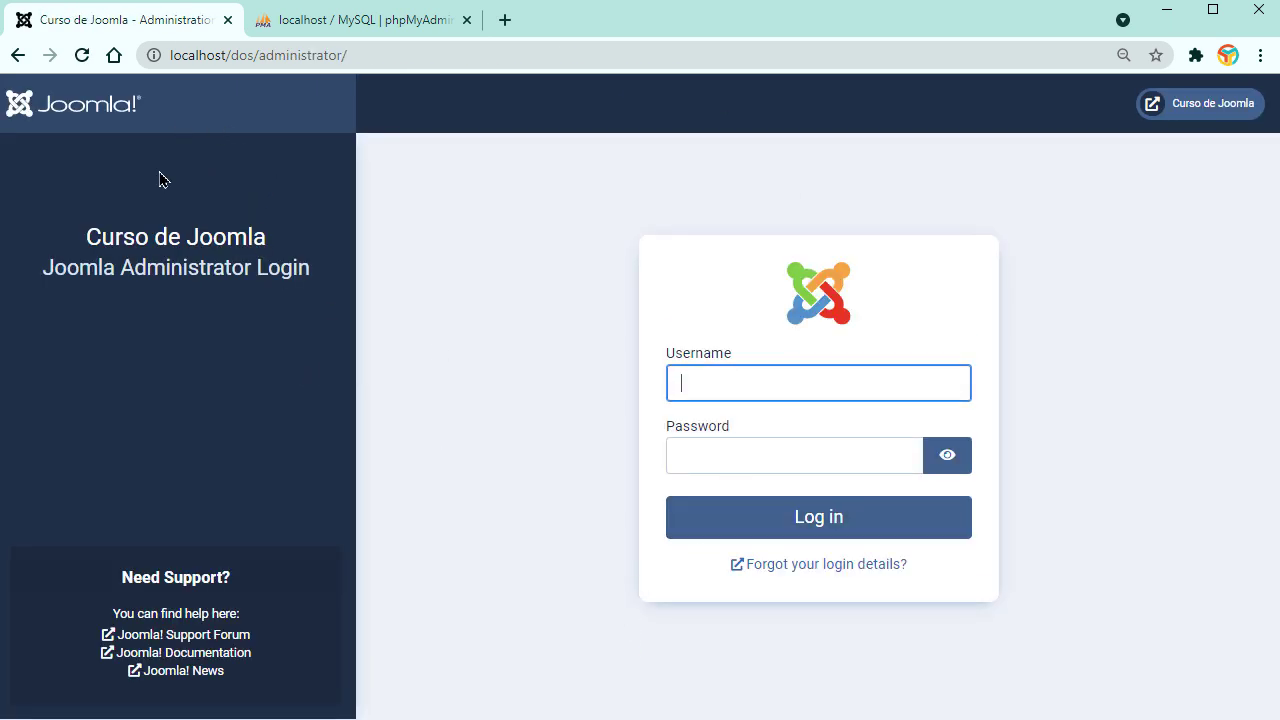
# Step: Sign in to the administrator login form with the username admin and its password
pyautogui.click(758, 391)
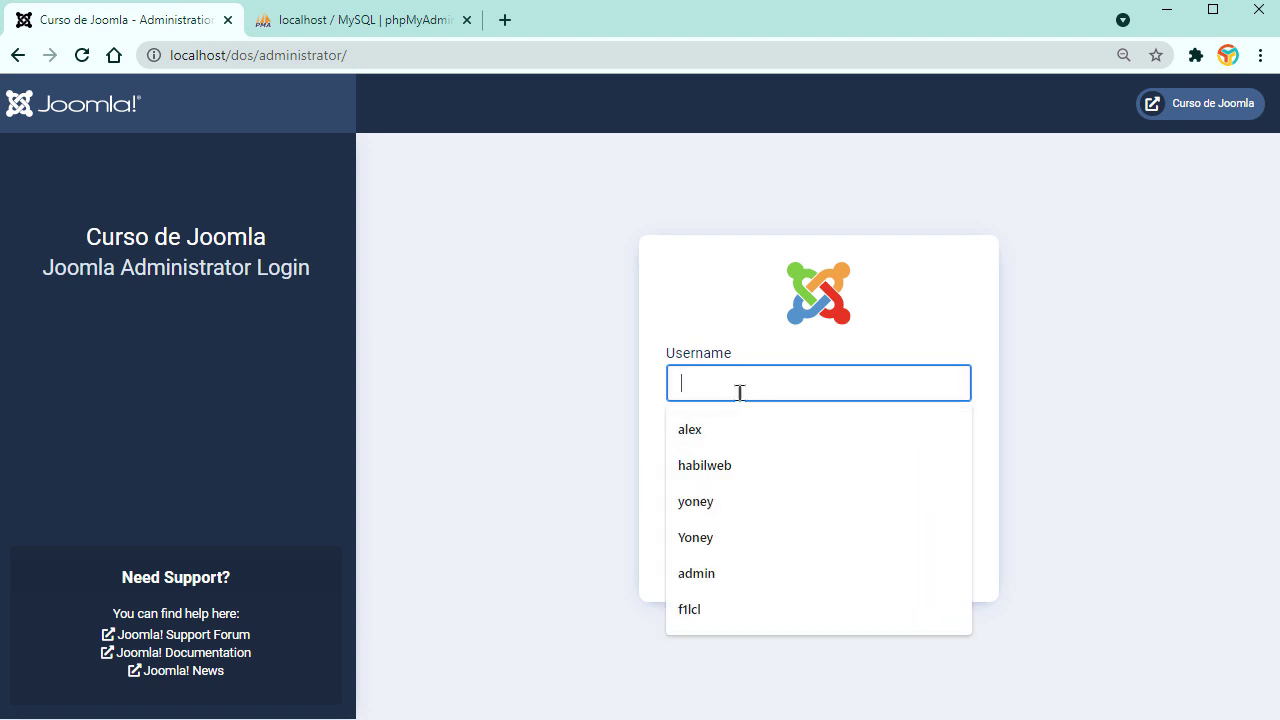
pyautogui.write('admin')
pyautogui.press('Tab')
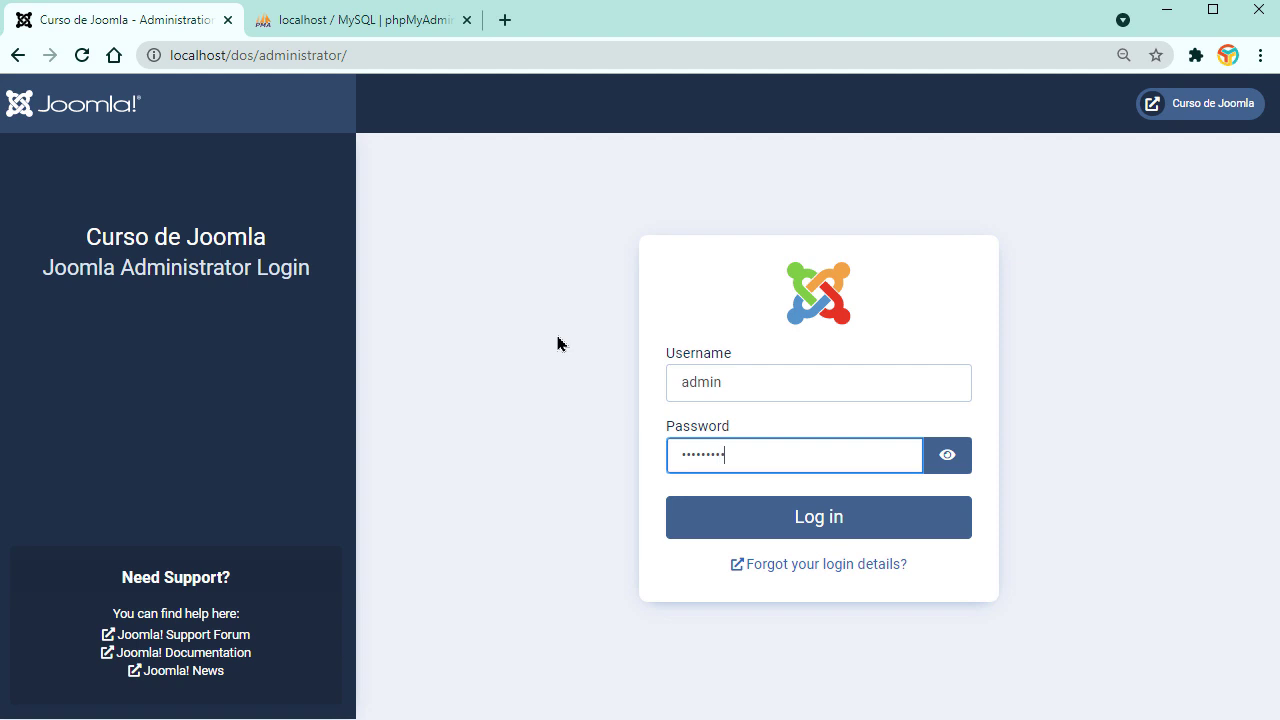
pyautogui.click(846, 518)
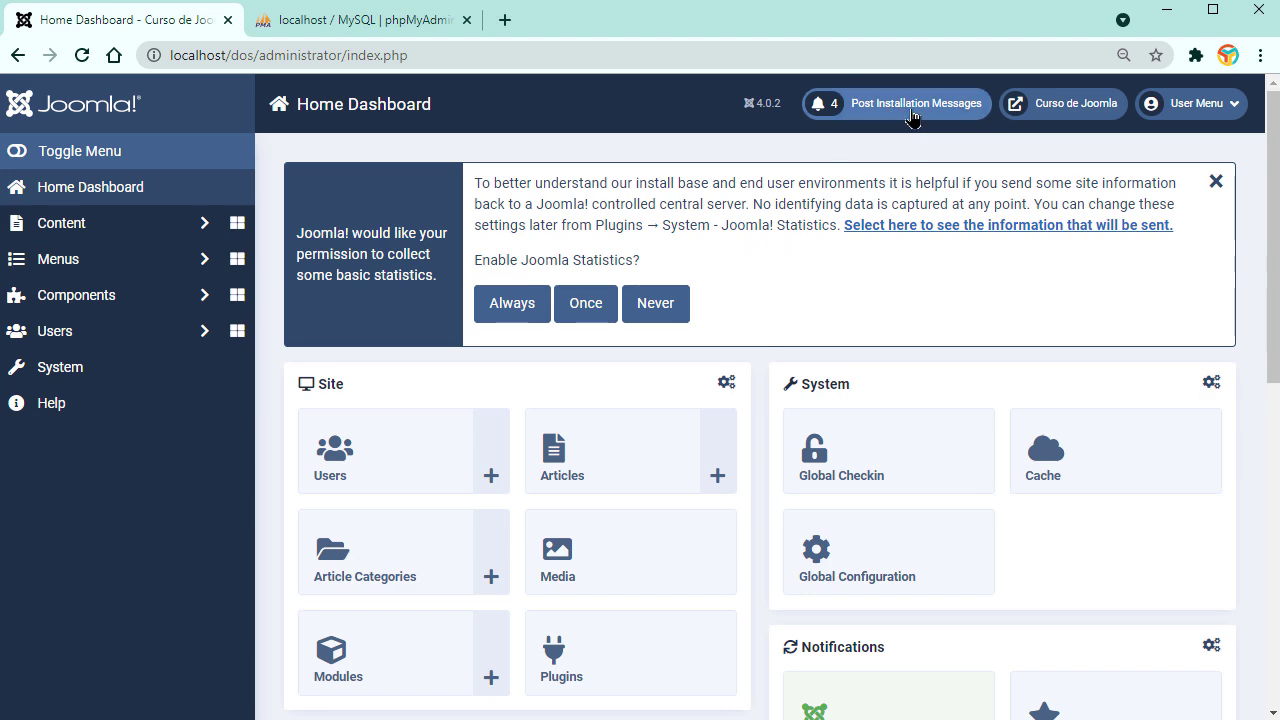
# Step: Choose Never for statistics, close the phpMyAdmin tab, and open System > Manage > Languages
pyautogui.click(657, 305)
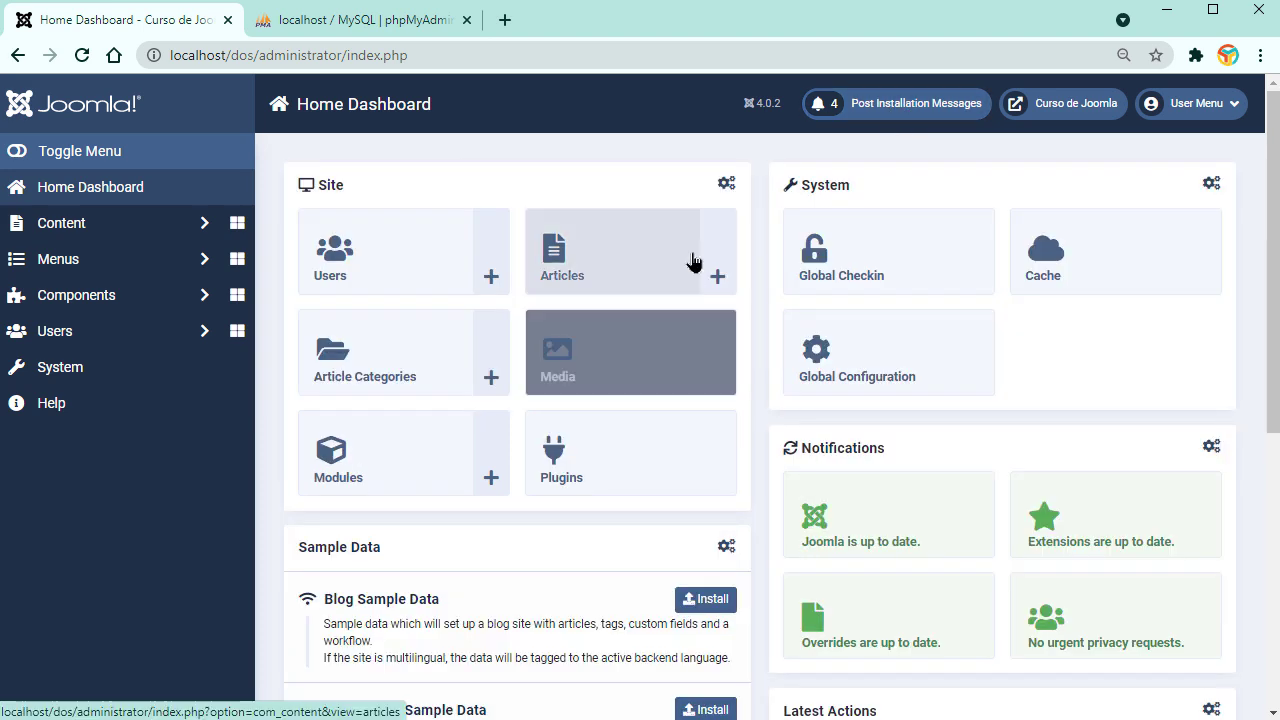
pyautogui.click(440, 20)
pyautogui.click(466, 20)
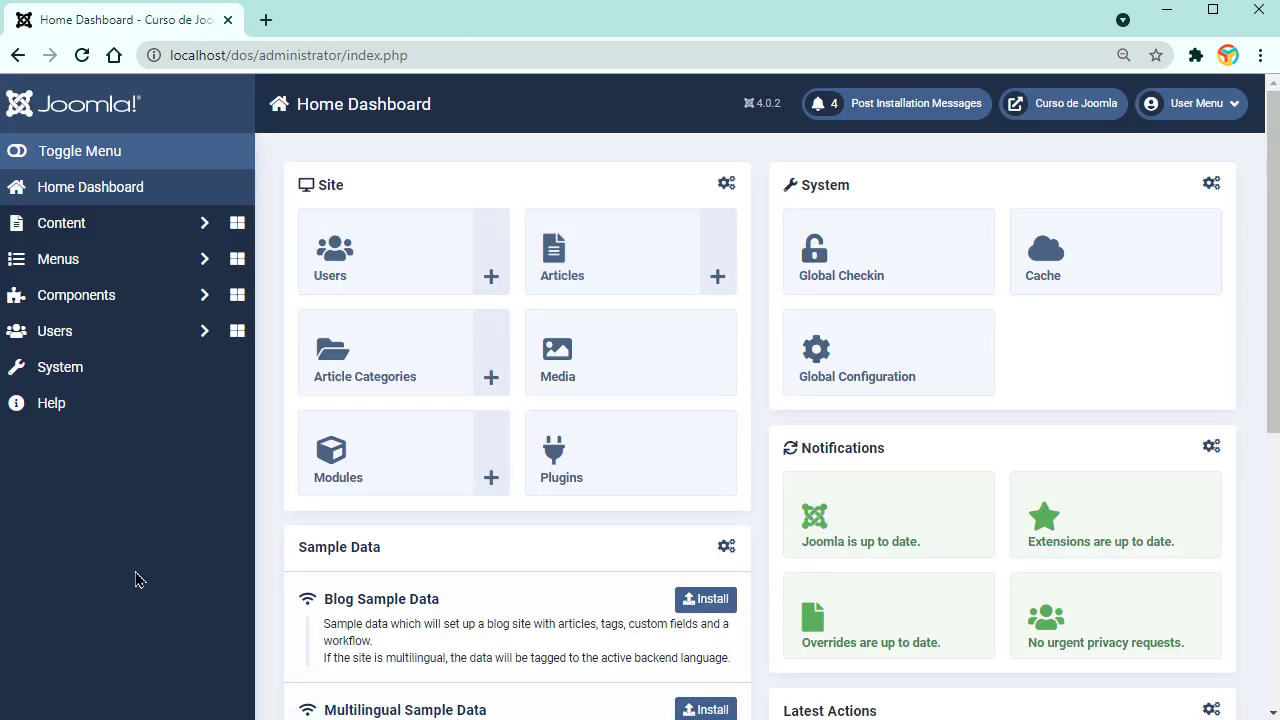
pyautogui.click(75, 369)
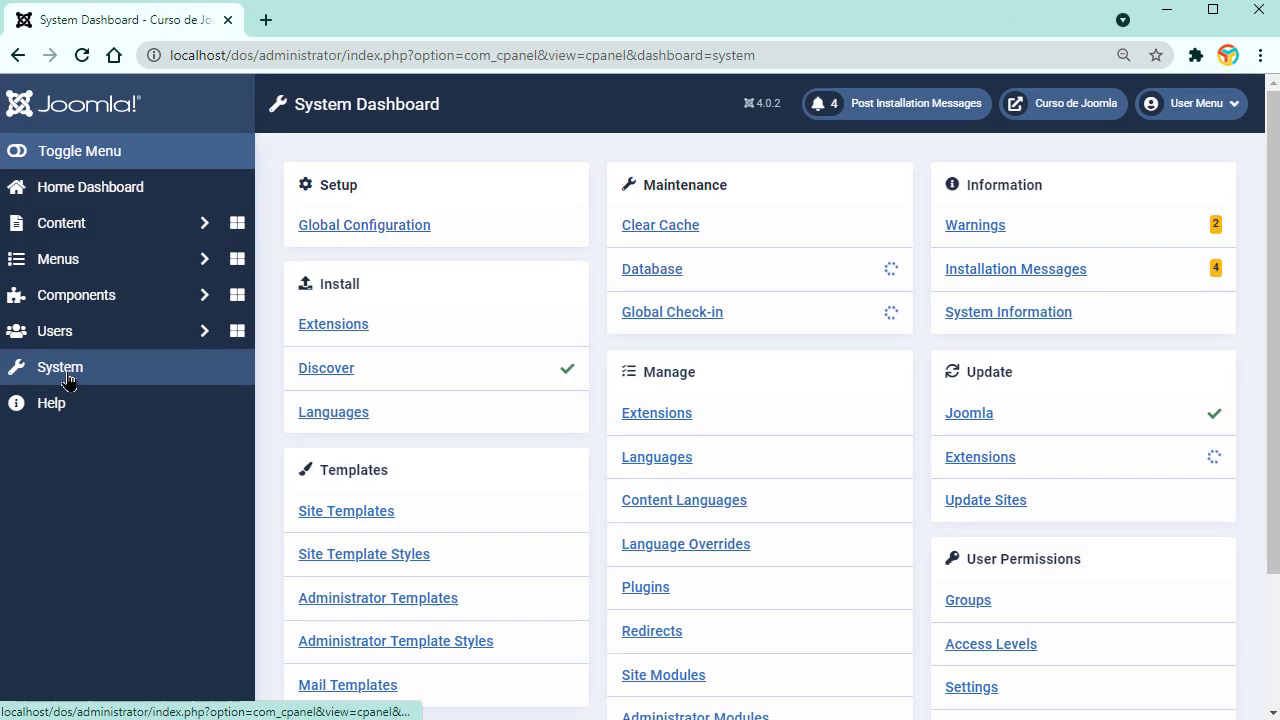
pyautogui.click(652, 462)
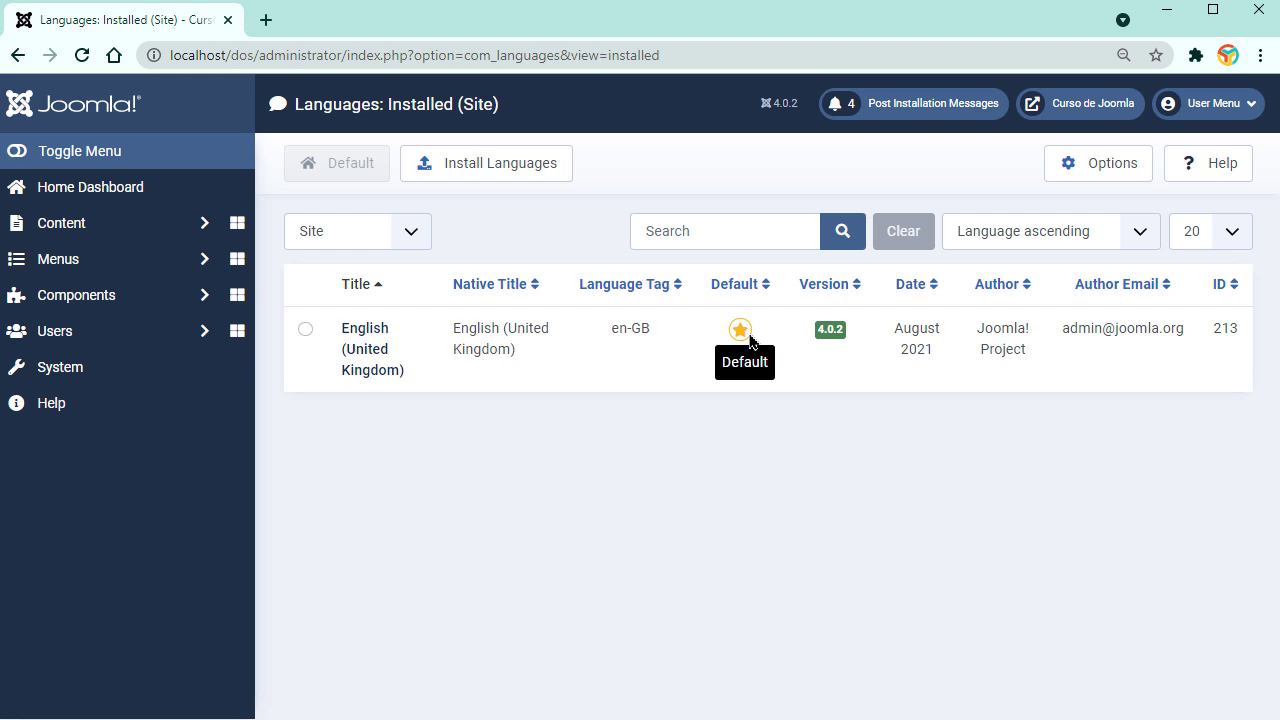
# Step: Search the language catalogue for 'spanish' and install the Spanish es-ES 4.0.1.1 pack
pyautogui.click(487, 172)
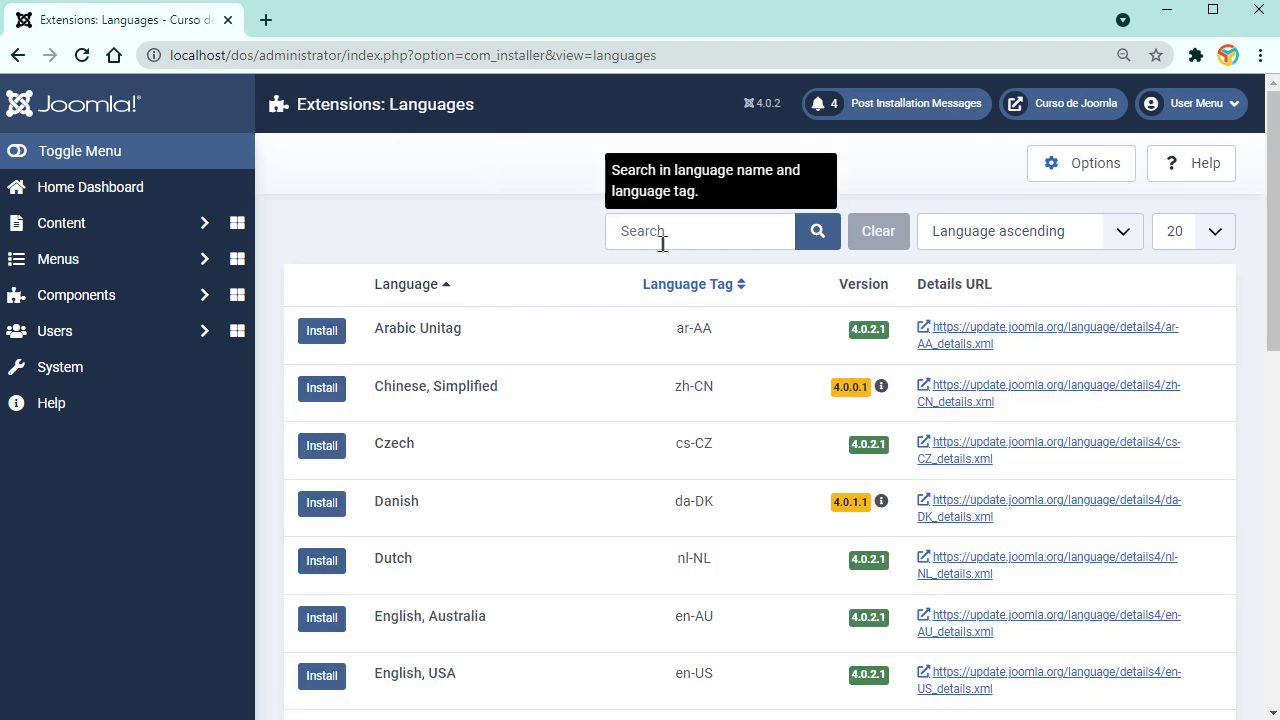
pyautogui.click(663, 236)
pyautogui.write('spa')
pyautogui.press('Down')
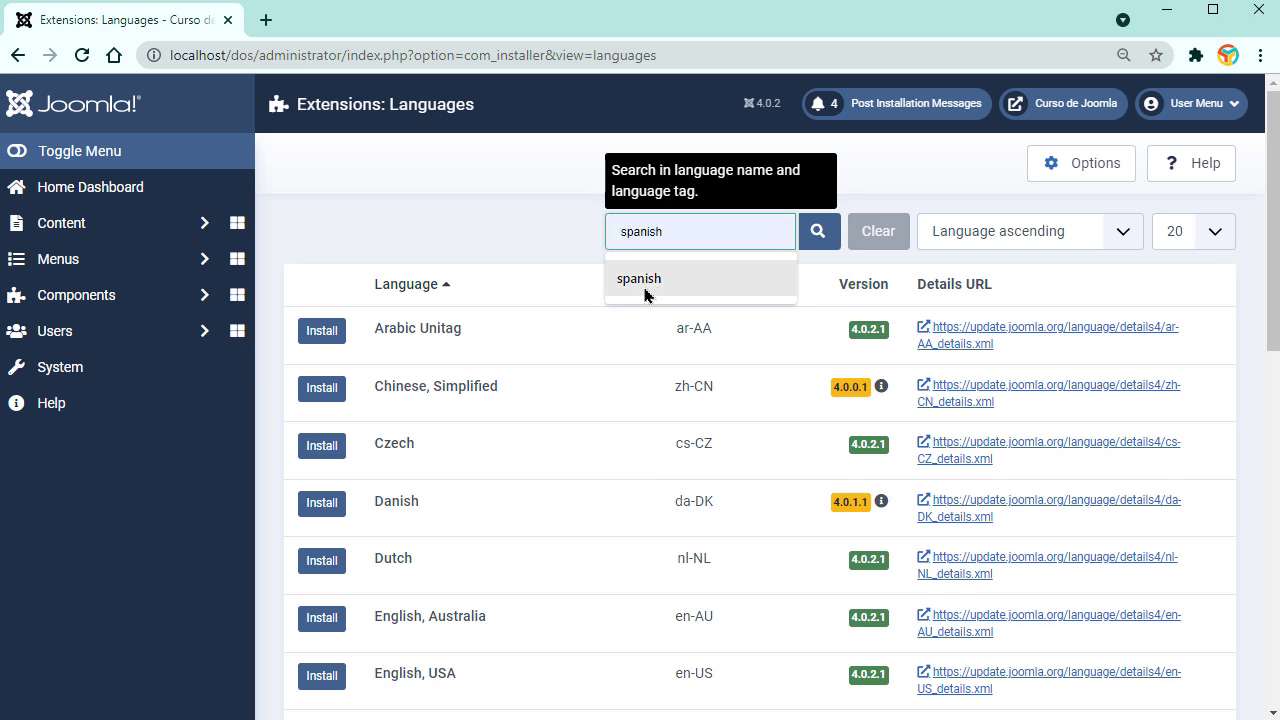
pyautogui.click(836, 244)
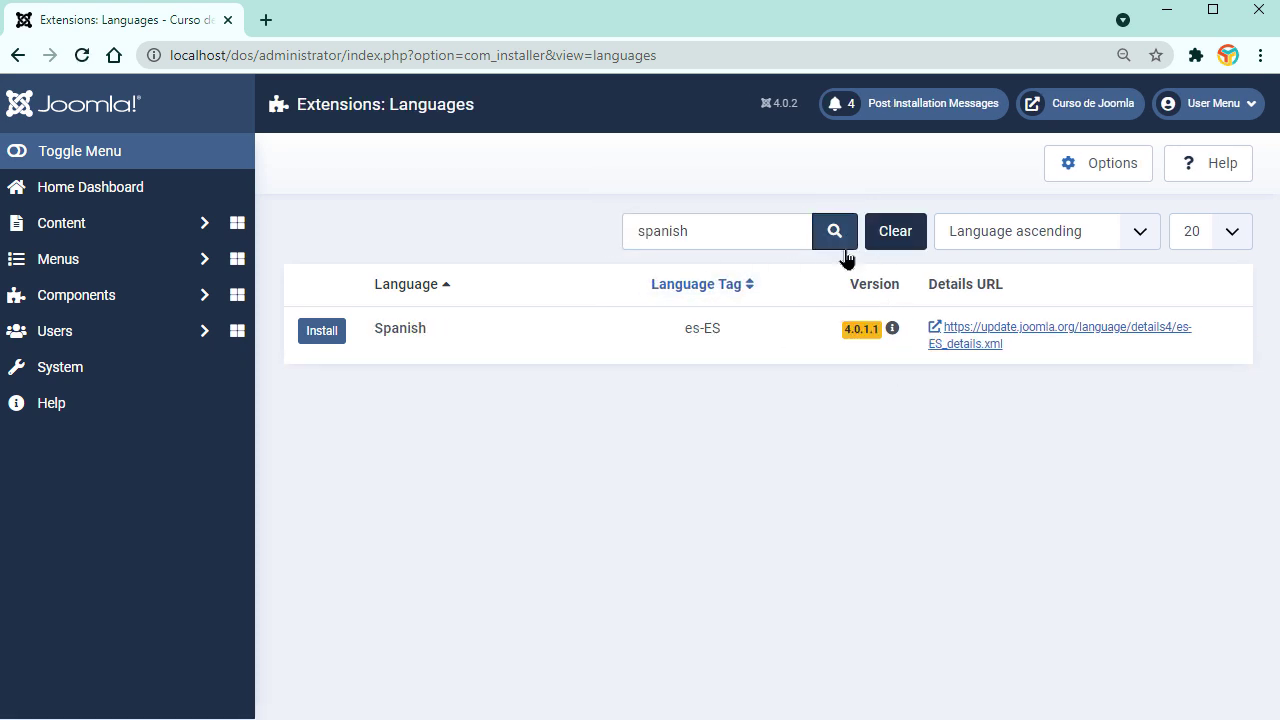
pyautogui.click(322, 331)
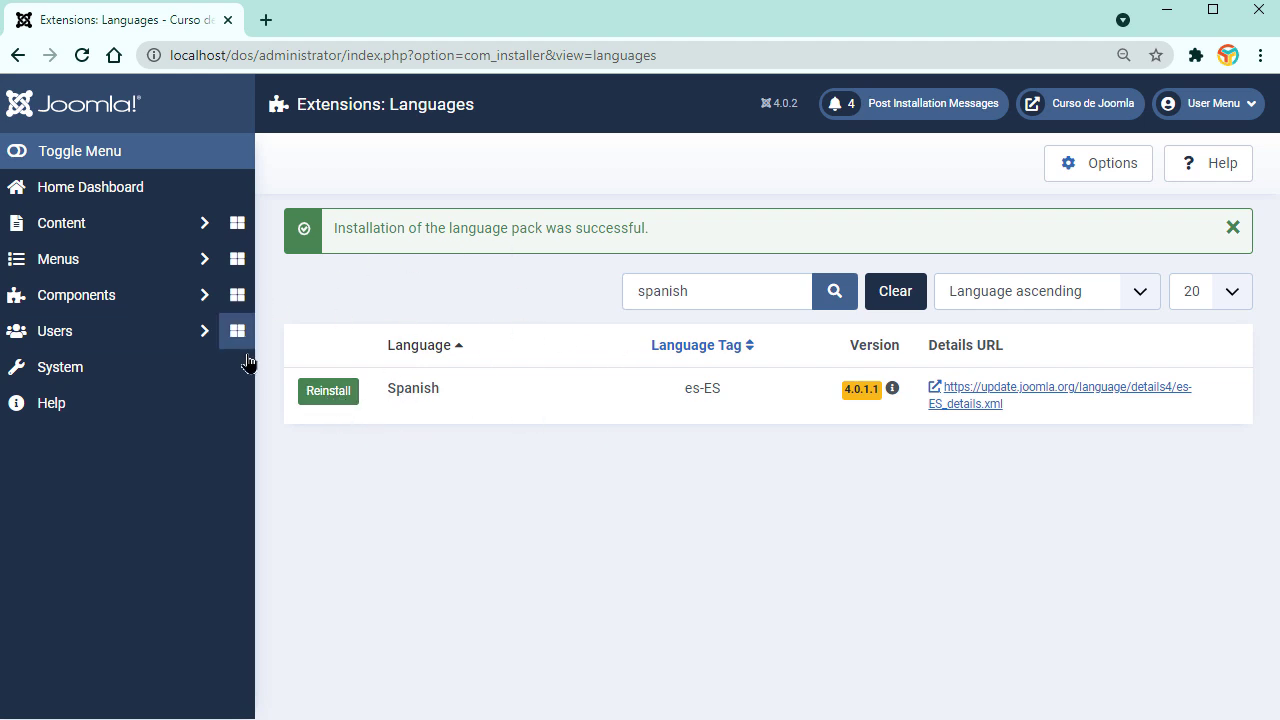
pyautogui.click(62, 378)
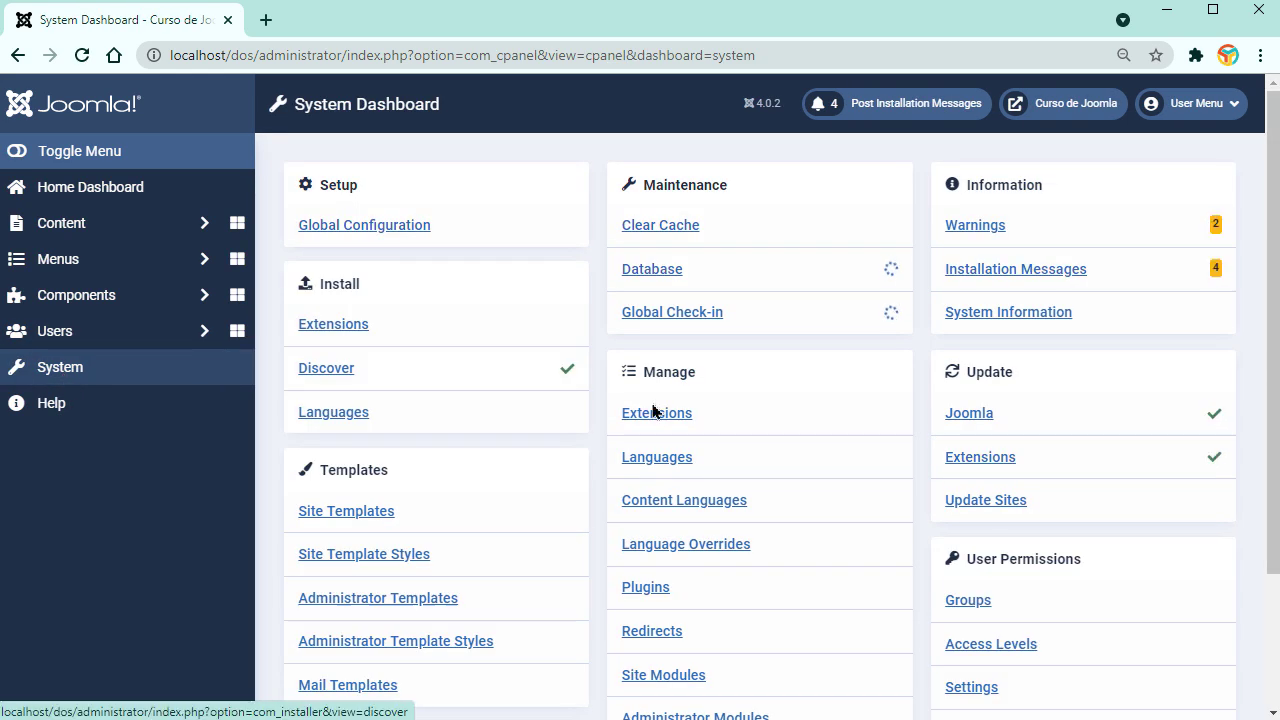
# Step: Check Spanish es-ES 4.0.1.1 beside English in installed site languages, and view the 'Curso de Joomla' front end
pyautogui.click(666, 460)
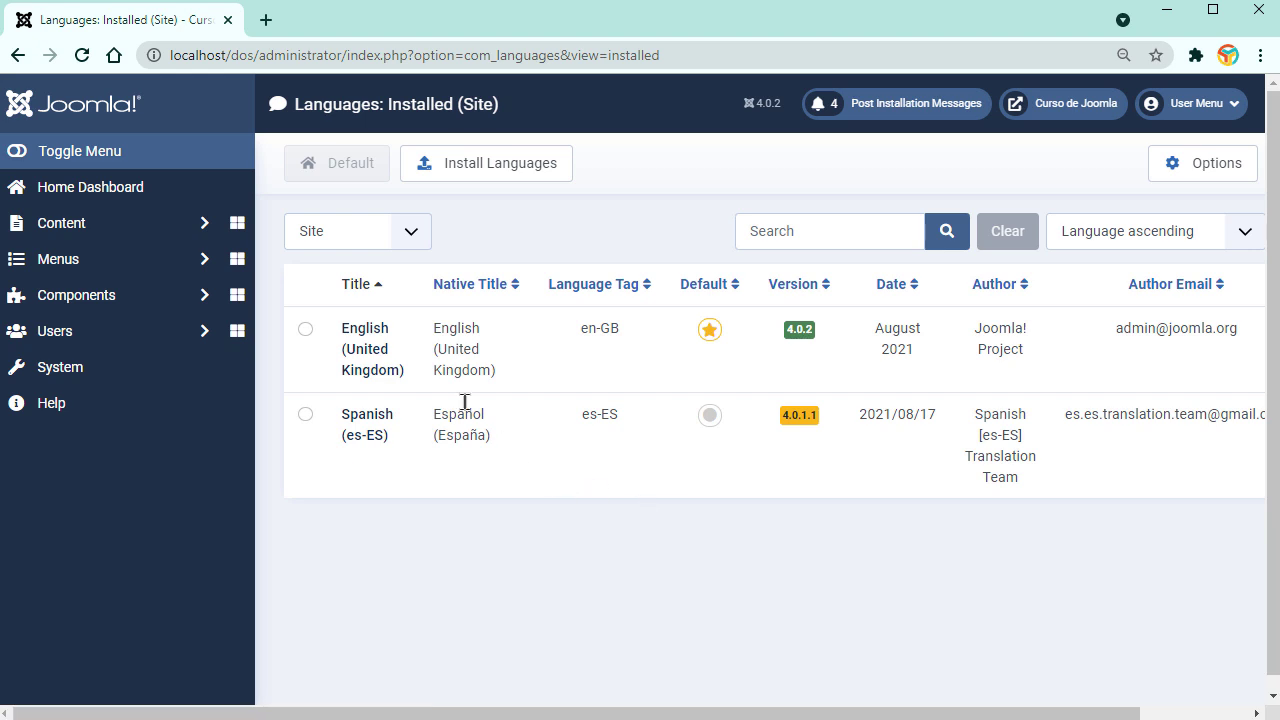
pyautogui.click(409, 238)
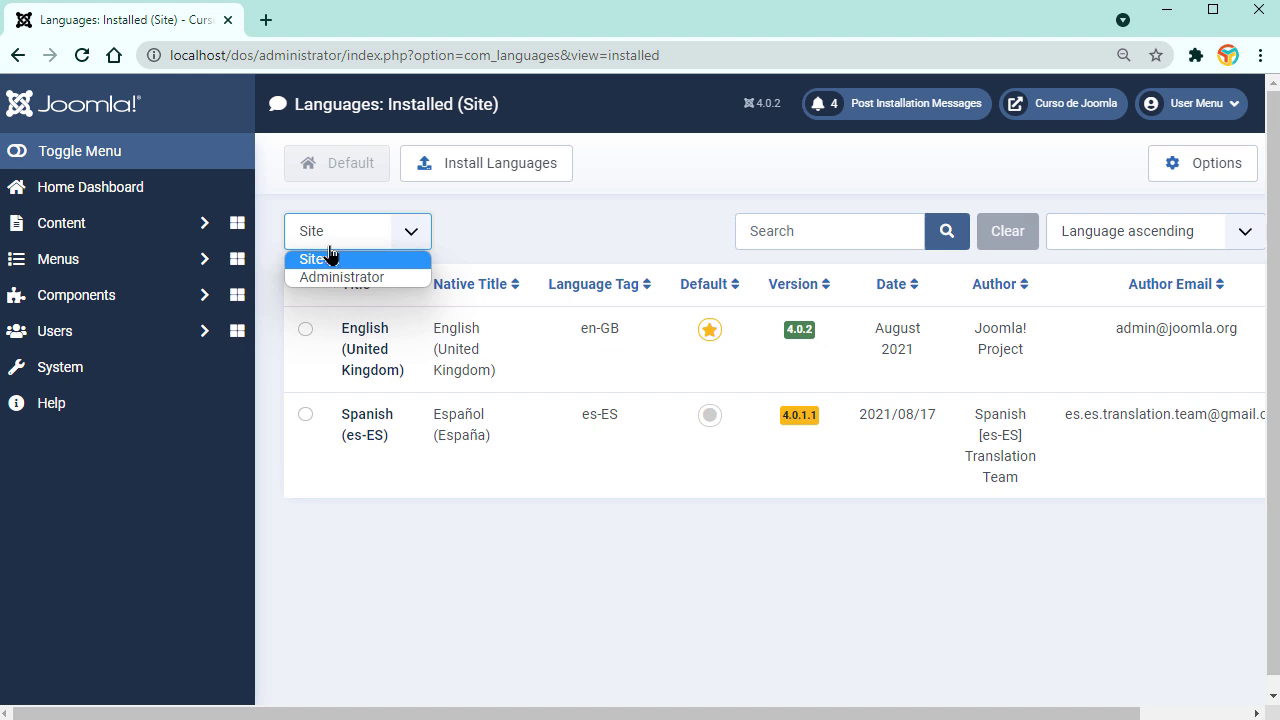
pyautogui.click(1060, 104)
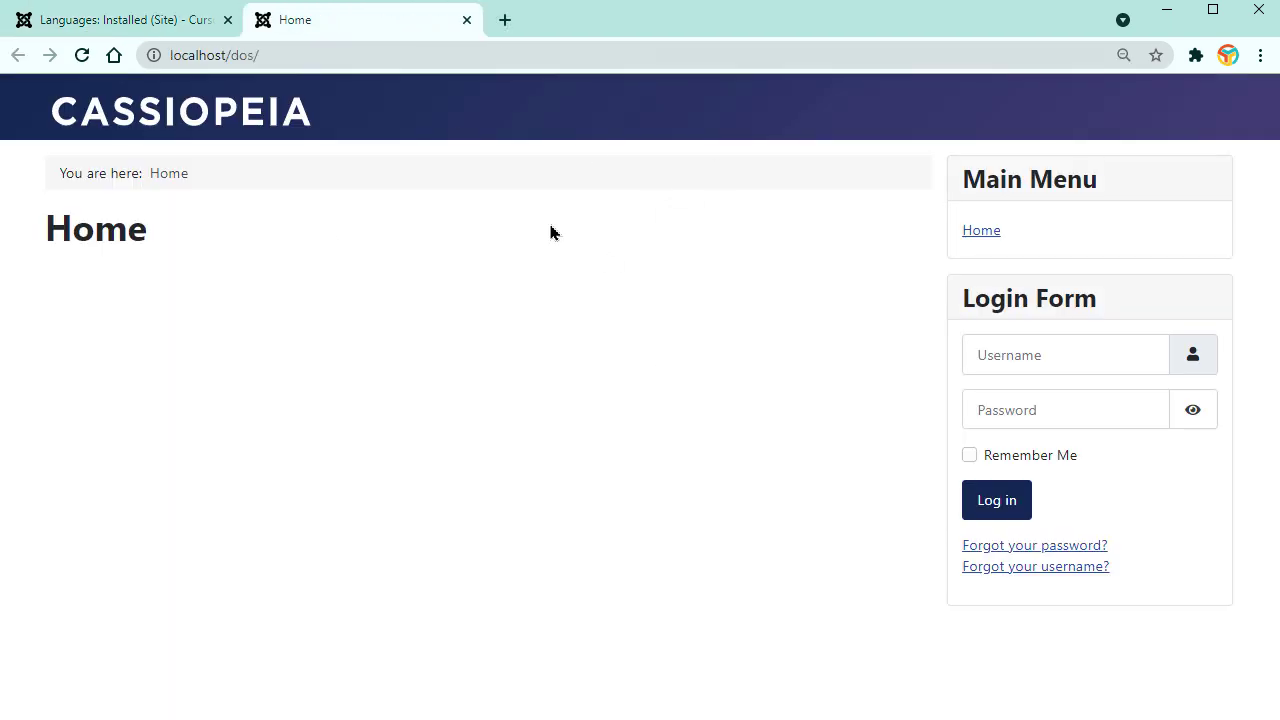
pyautogui.click(157, 28)
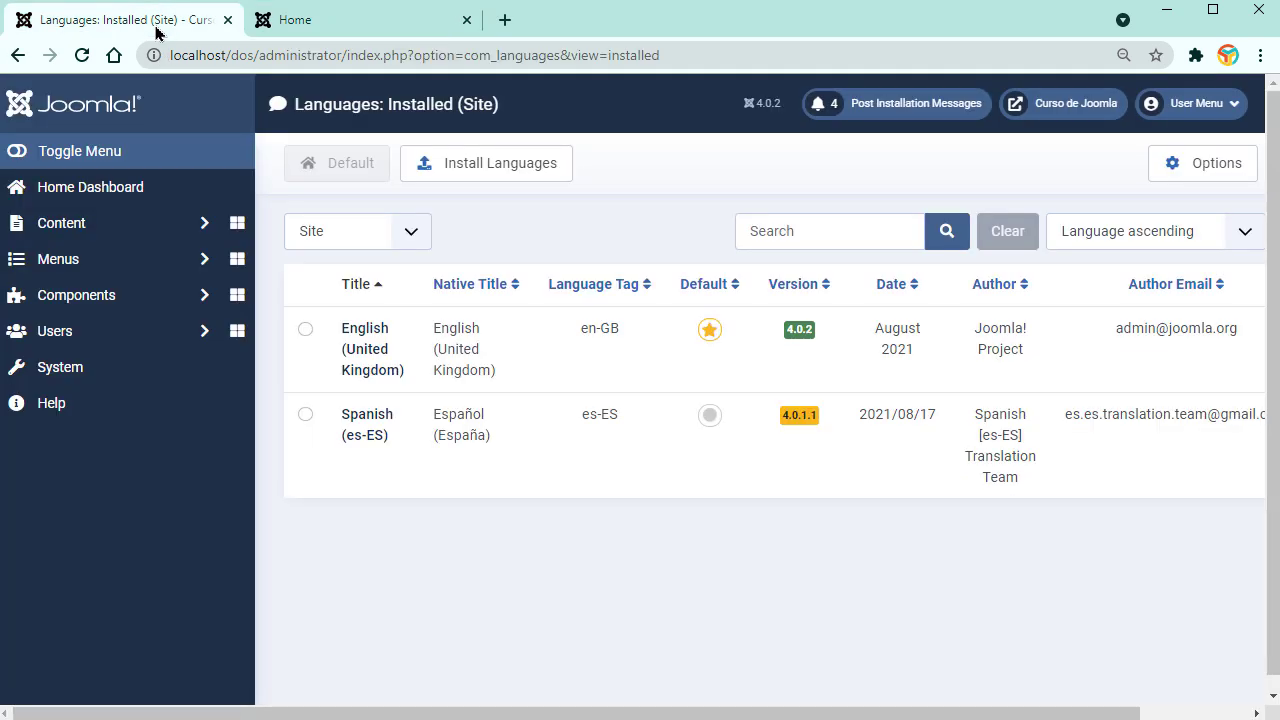
pyautogui.click(413, 236)
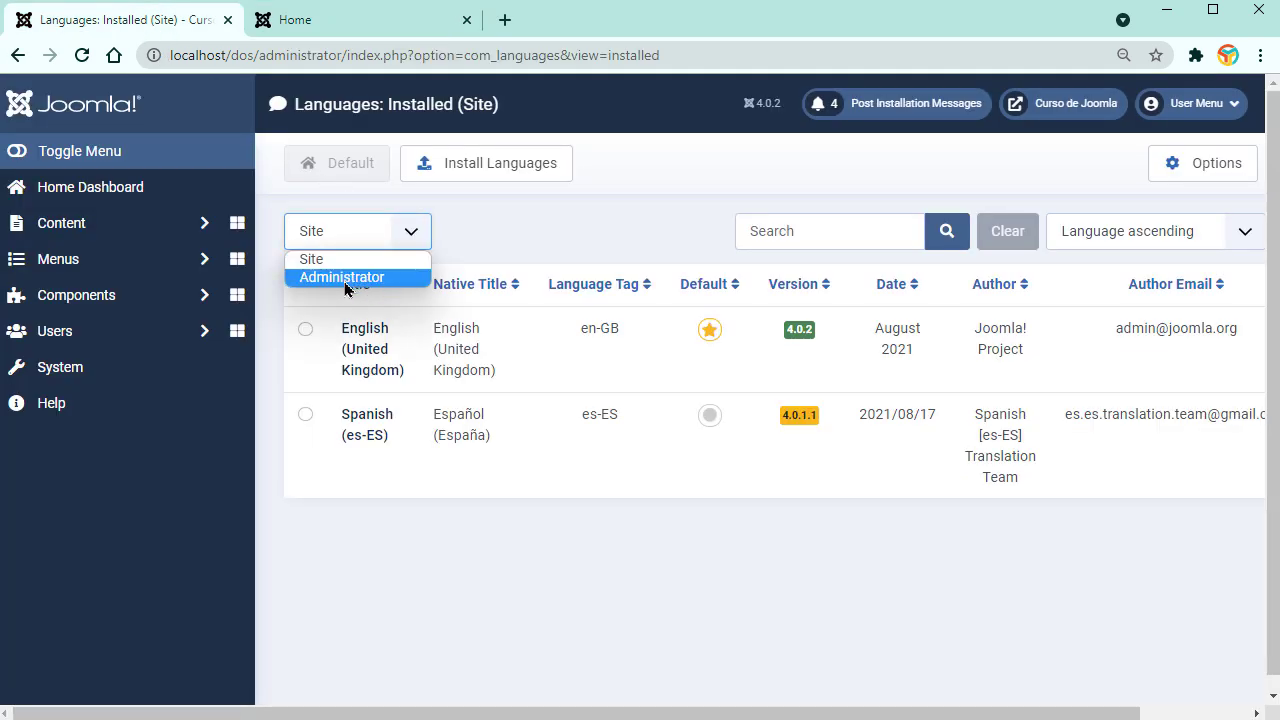
pyautogui.click(380, 556)
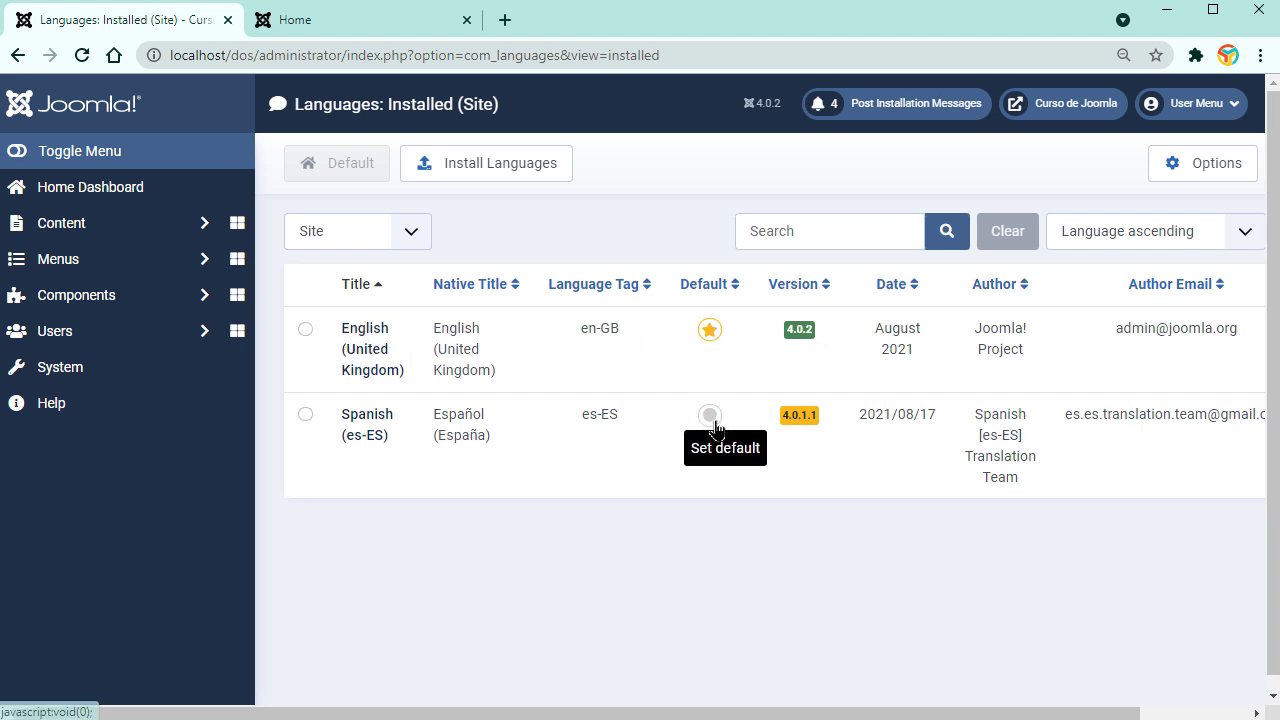
pyautogui.click(318, 28)
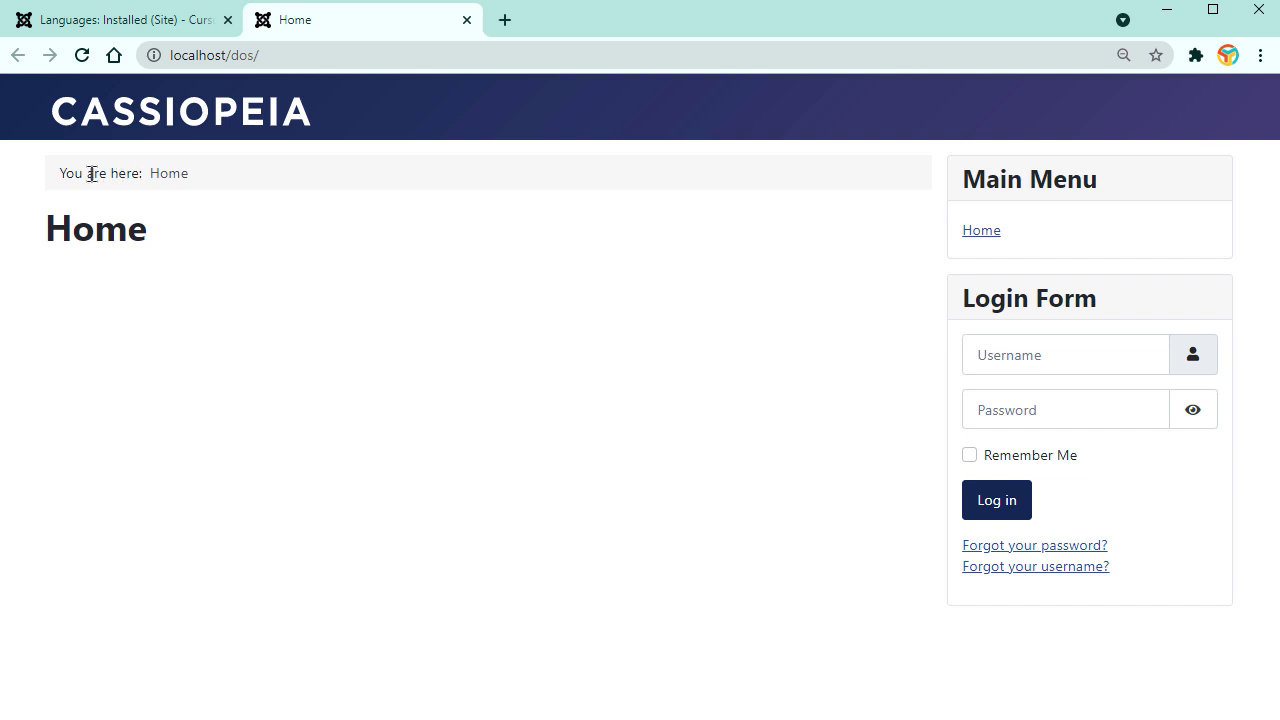
pyautogui.click(125, 30)
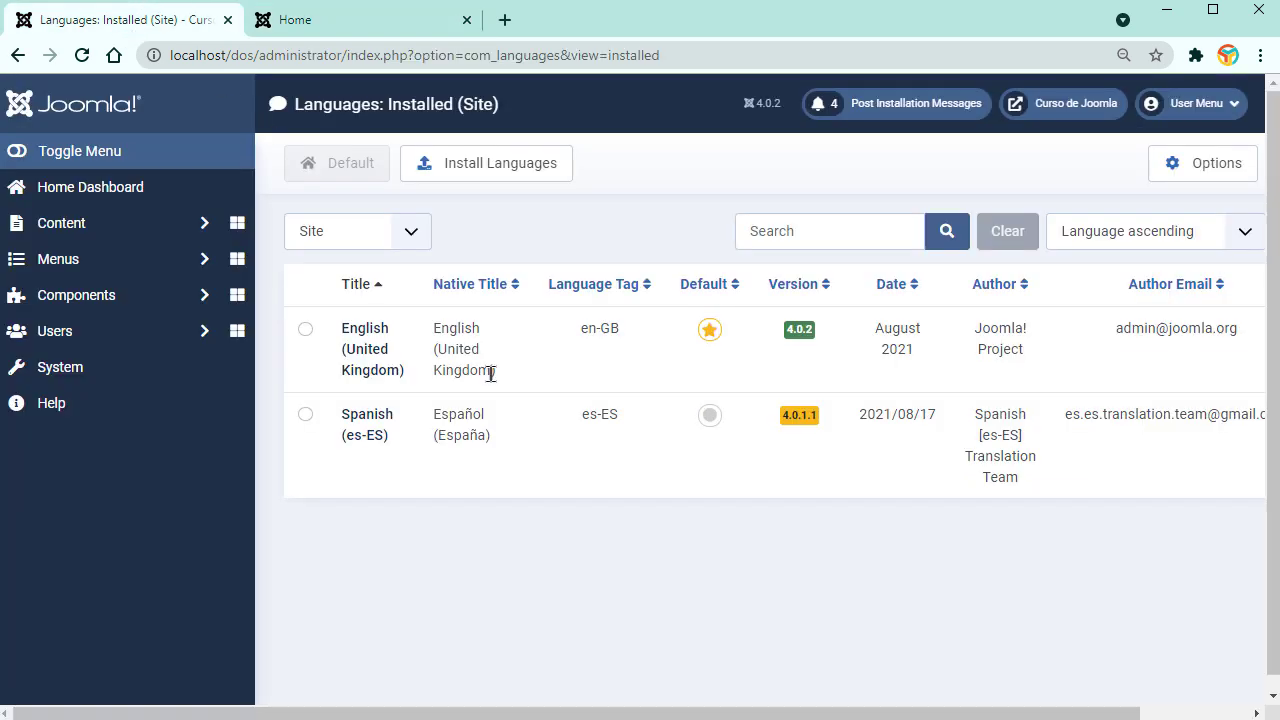
# Step: Set Spanish (es-ES) as the default site language and reload the front end to verify
pyautogui.click(712, 417)
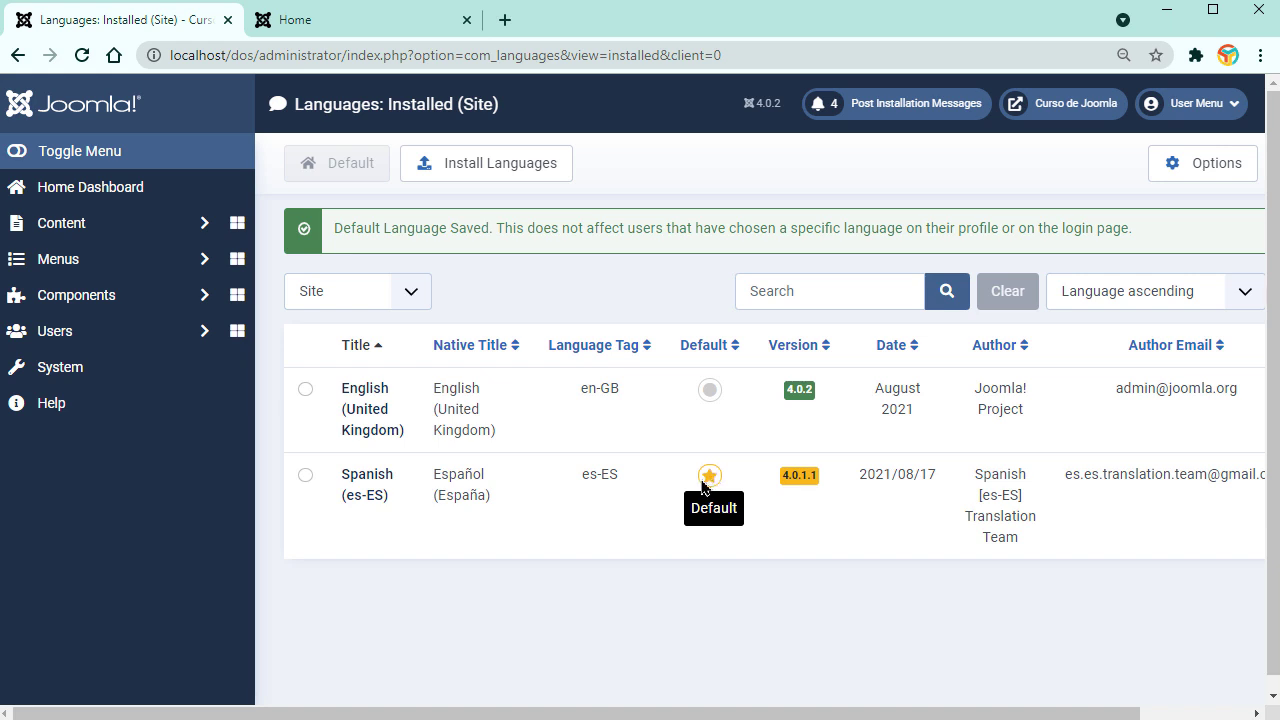
pyautogui.click(329, 30)
pyautogui.click(82, 55)
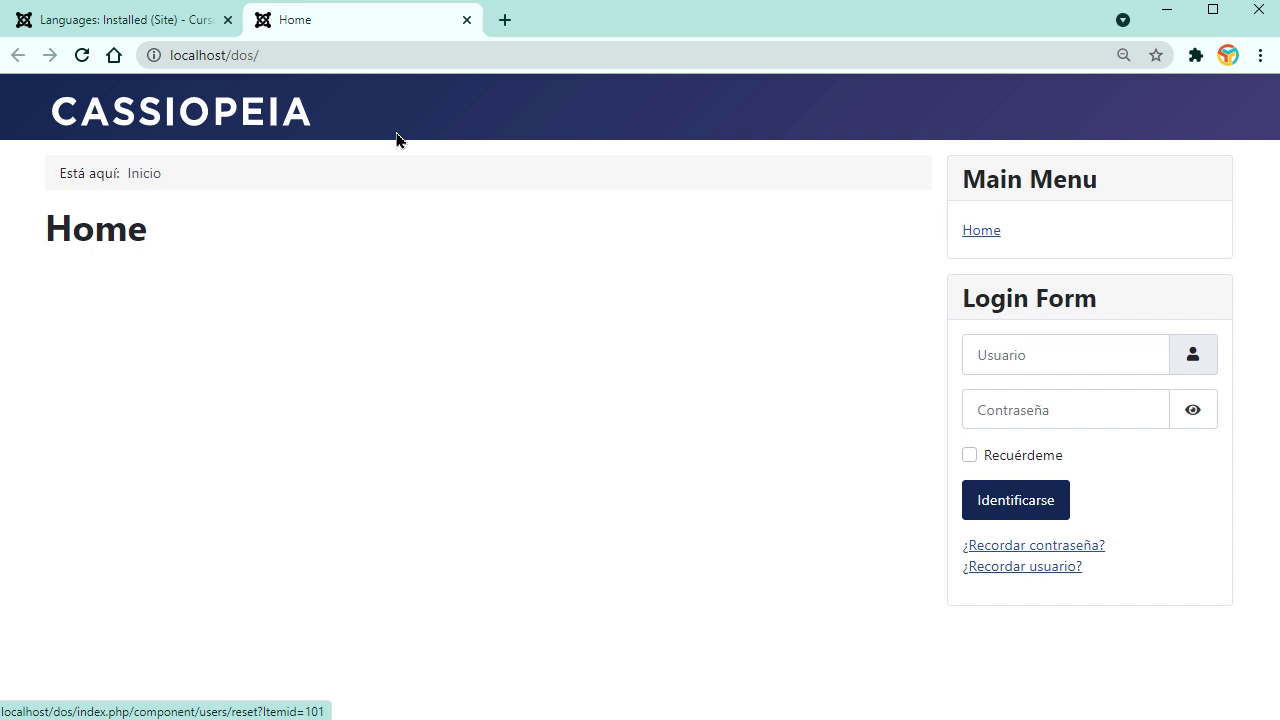
pyautogui.click(116, 21)
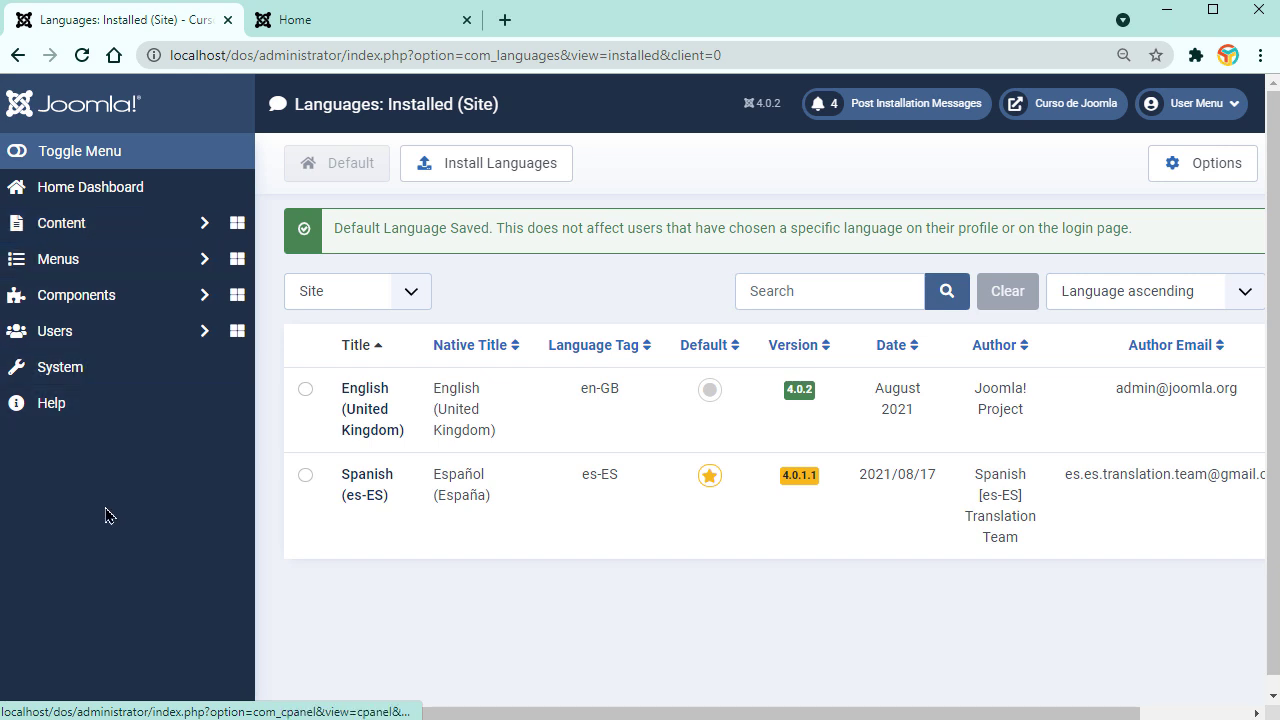
pyautogui.click(409, 291)
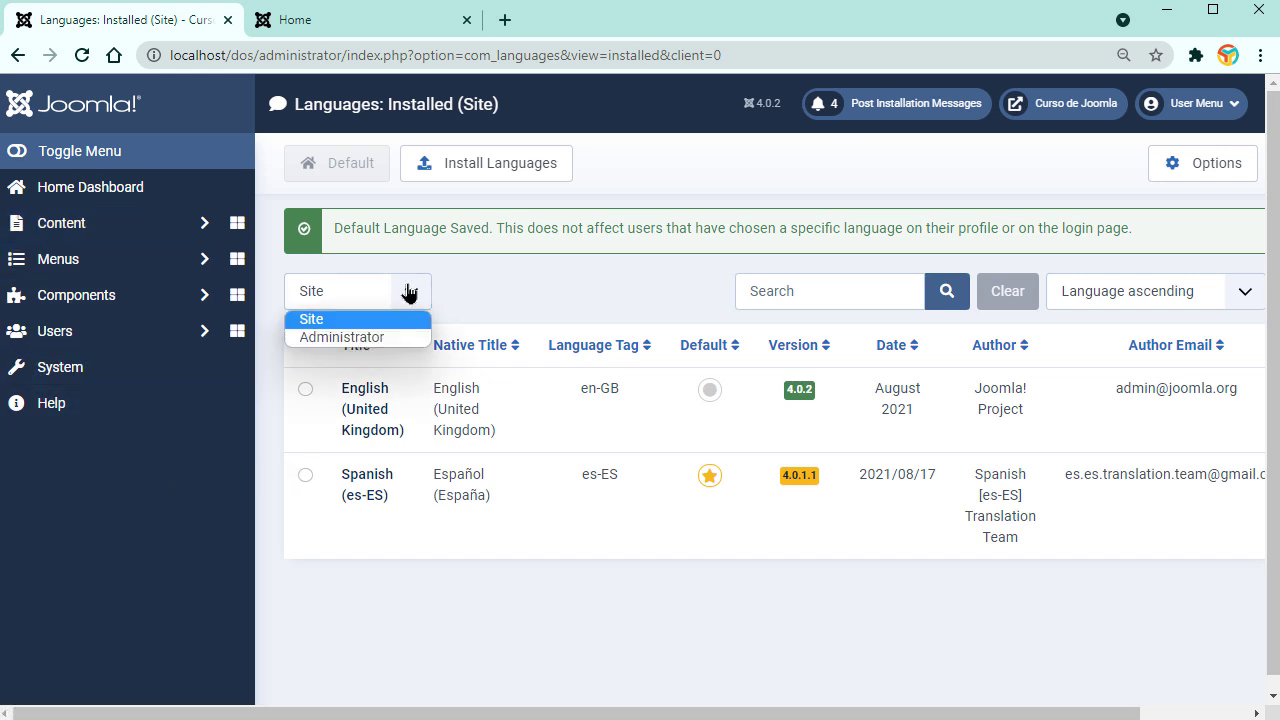
# Step: Filter to Administrator languages, set Spanish as admin default, then return to Panel de inicio
pyautogui.click(340, 337)
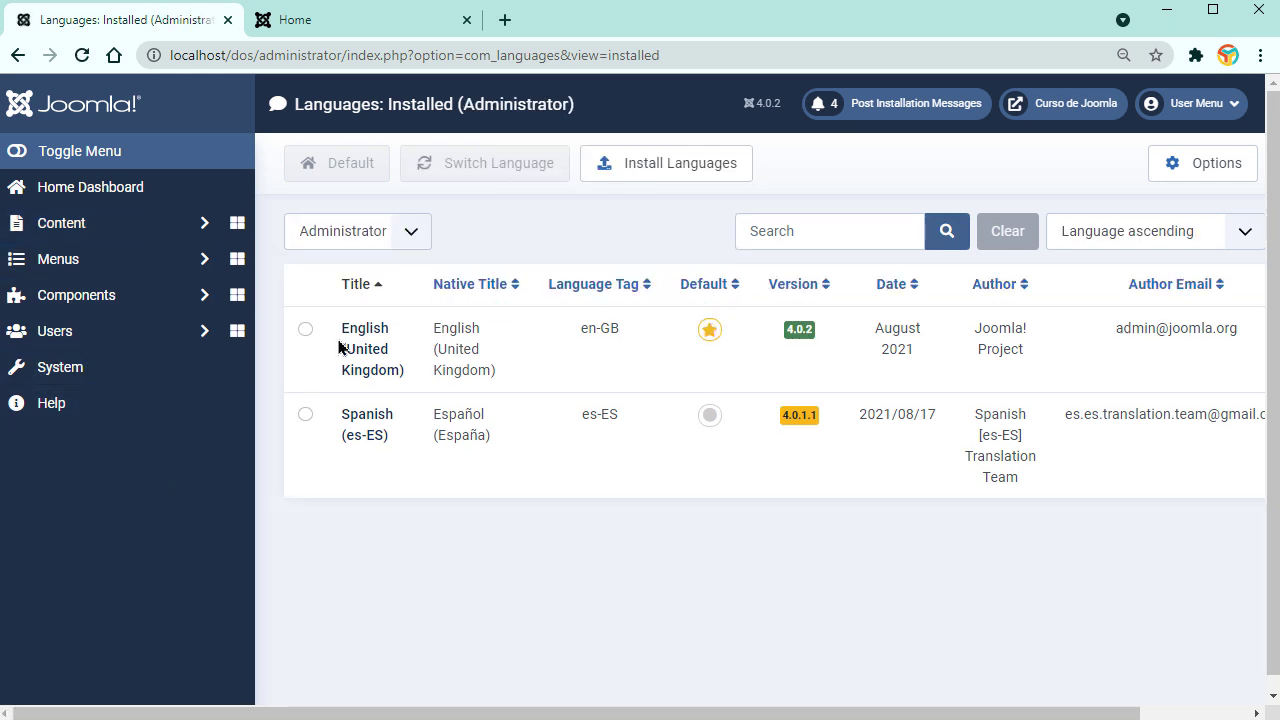
pyautogui.click(711, 416)
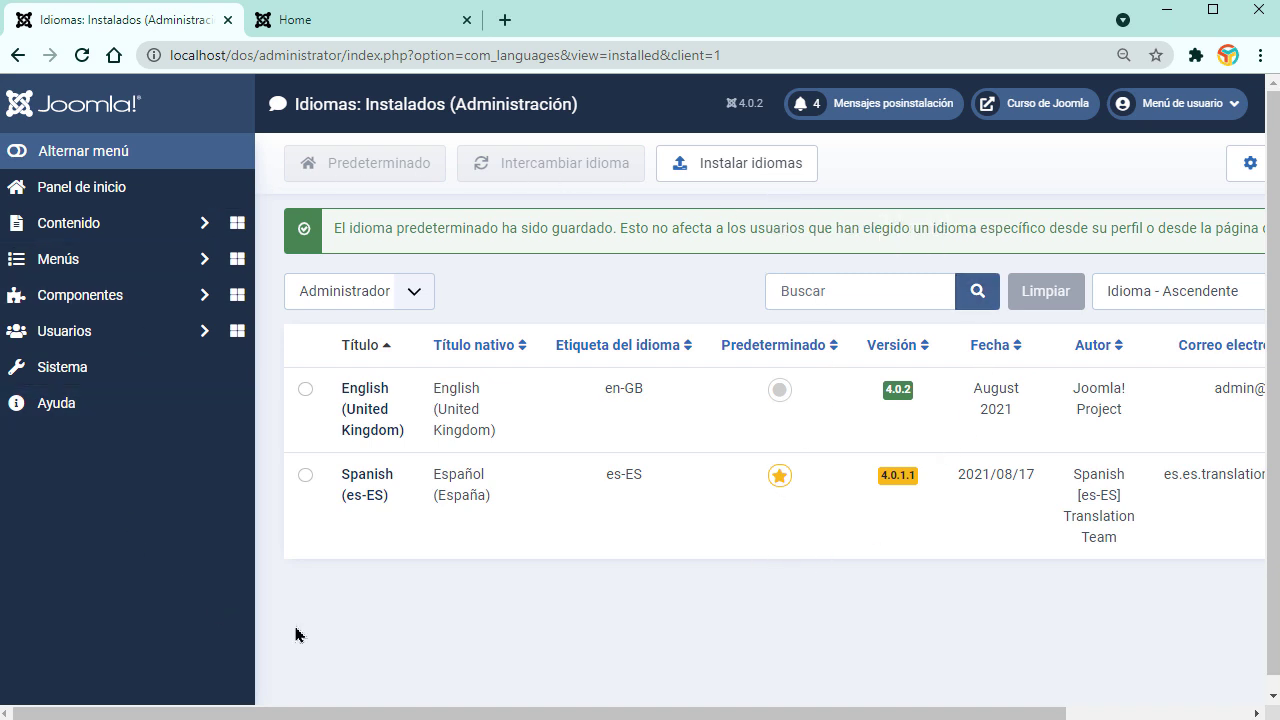
pyautogui.click(331, 22)
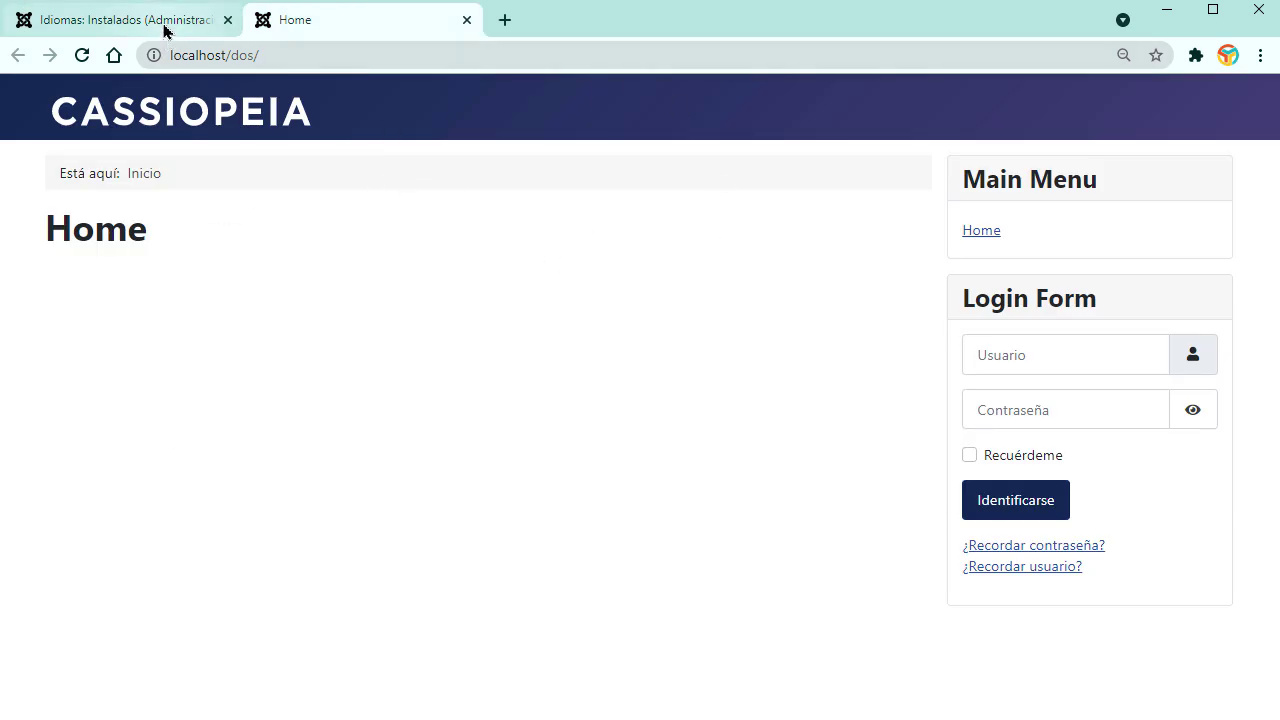
pyautogui.click(166, 28)
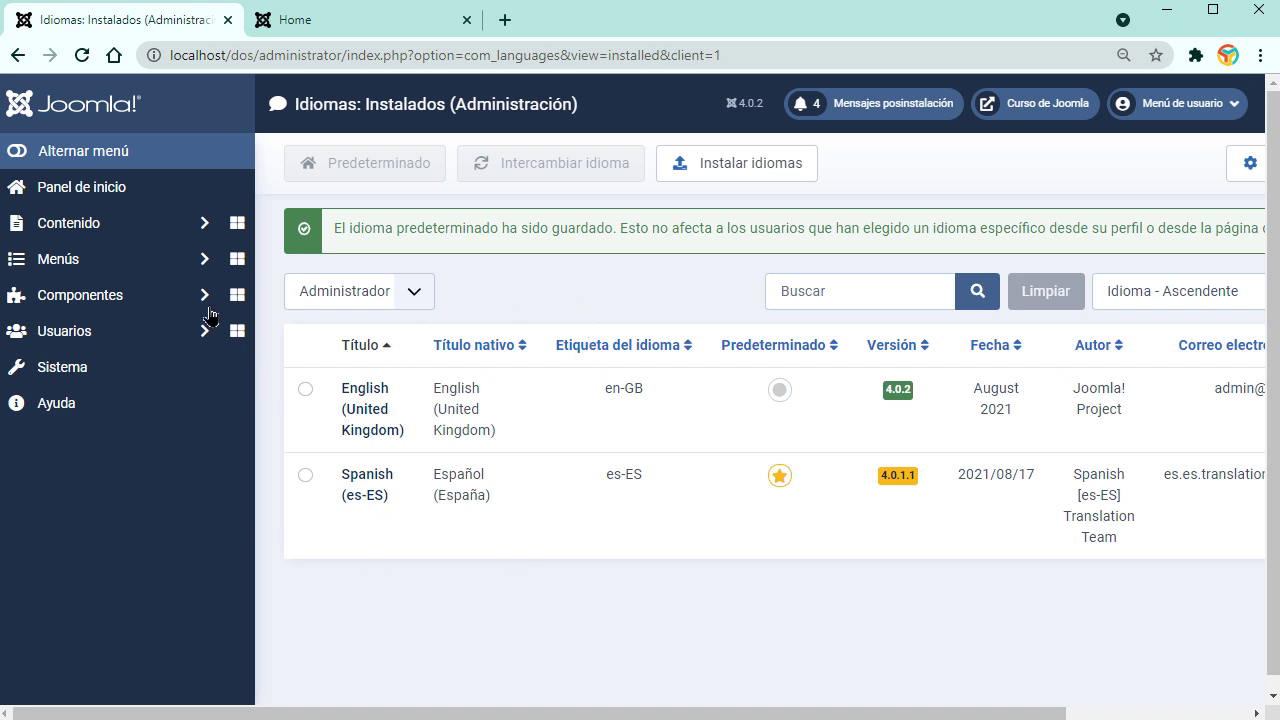
pyautogui.click(90, 194)
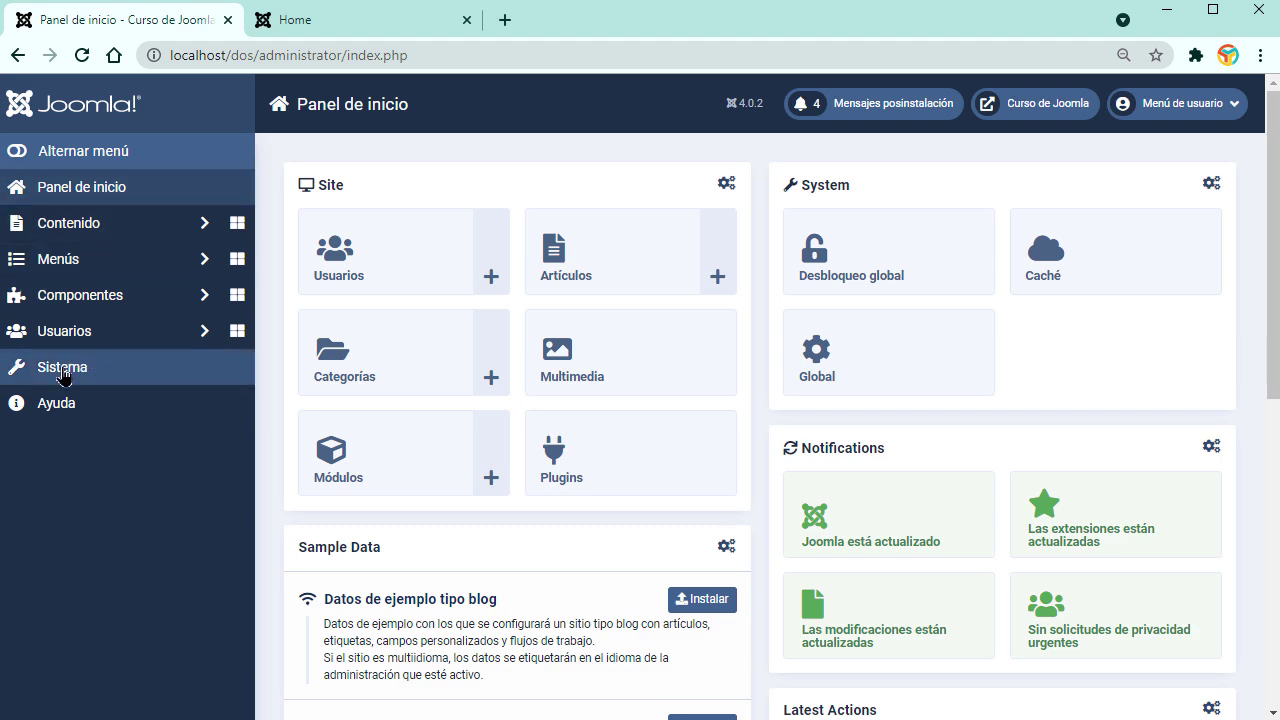
# Step: Look over the System panel and Panel de inicio, opening and closing the Site module options
pyautogui.click(60, 386)
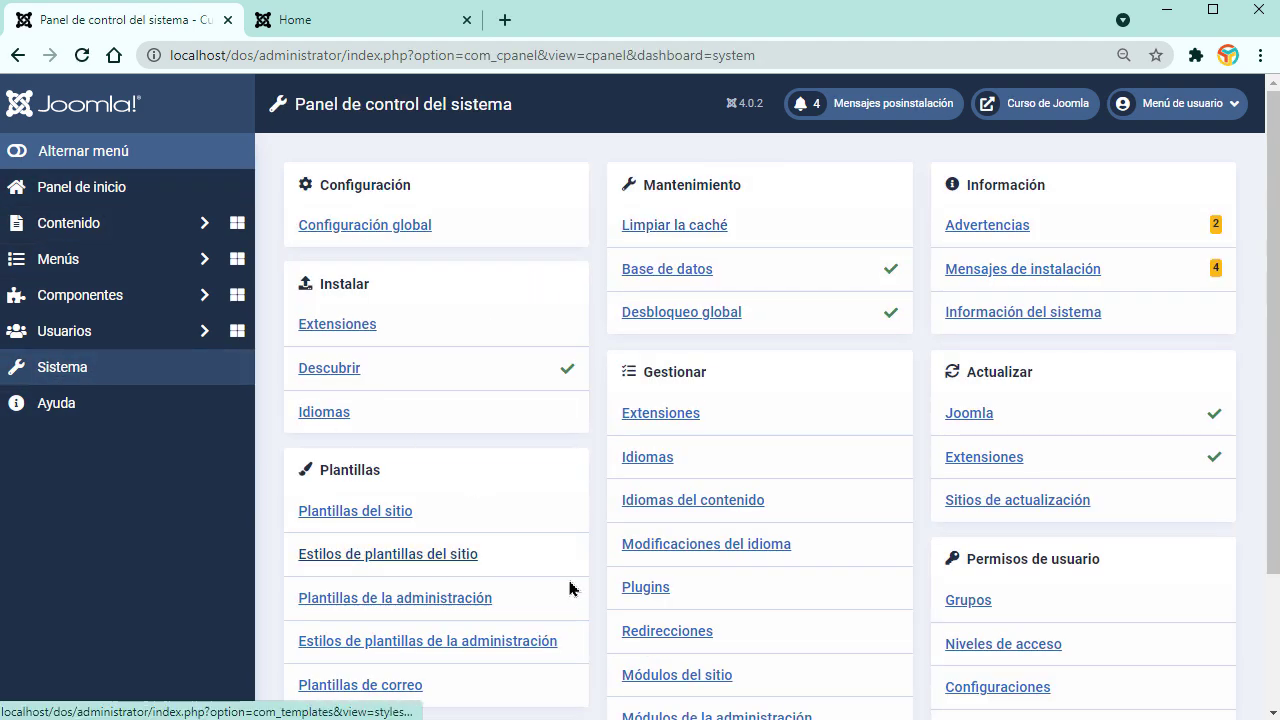
pyautogui.scroll(-2, 683, 318)
pyautogui.scroll(2, 683, 318)
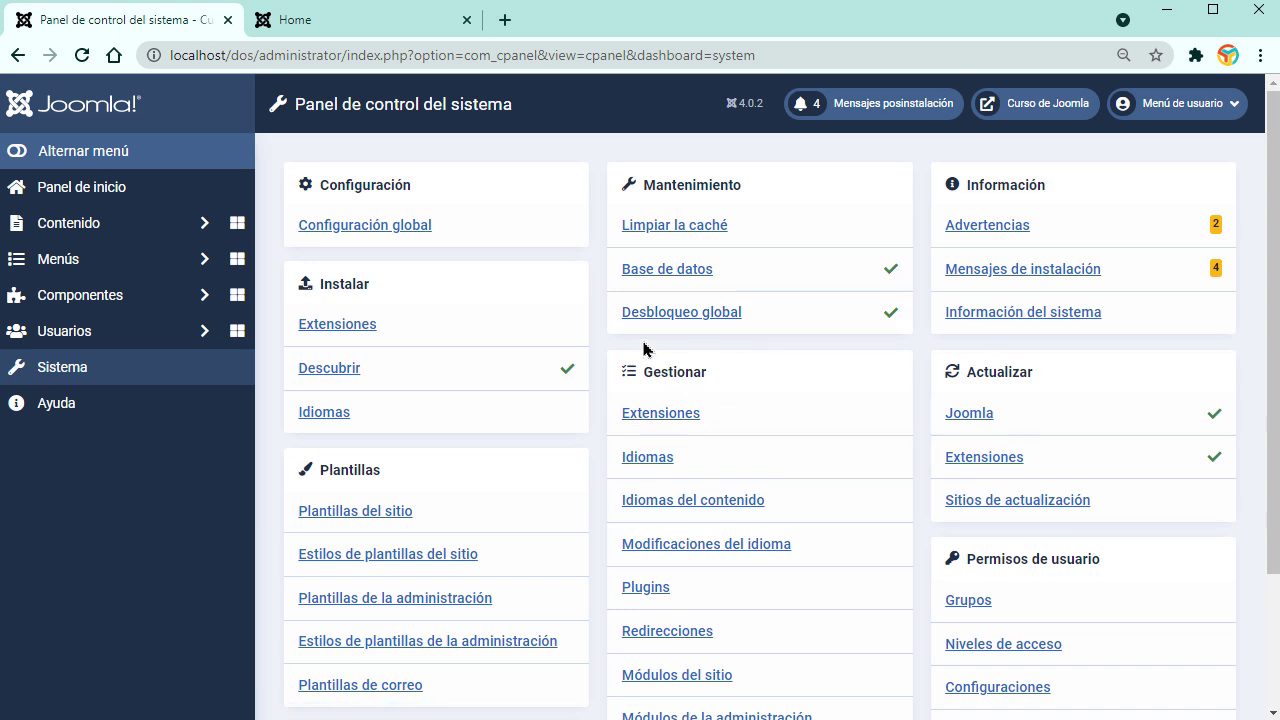
pyautogui.click(88, 191)
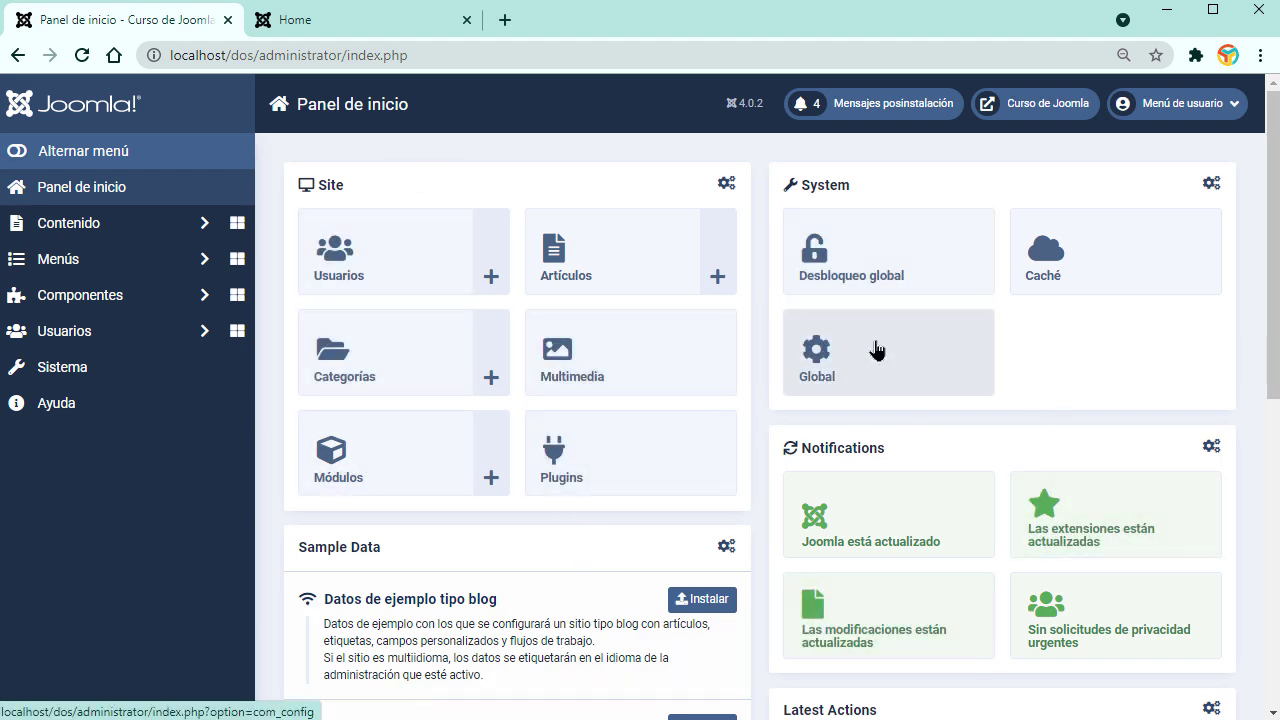
pyautogui.scroll(-1, 712, 518)
pyautogui.scroll(-5, 720, 524)
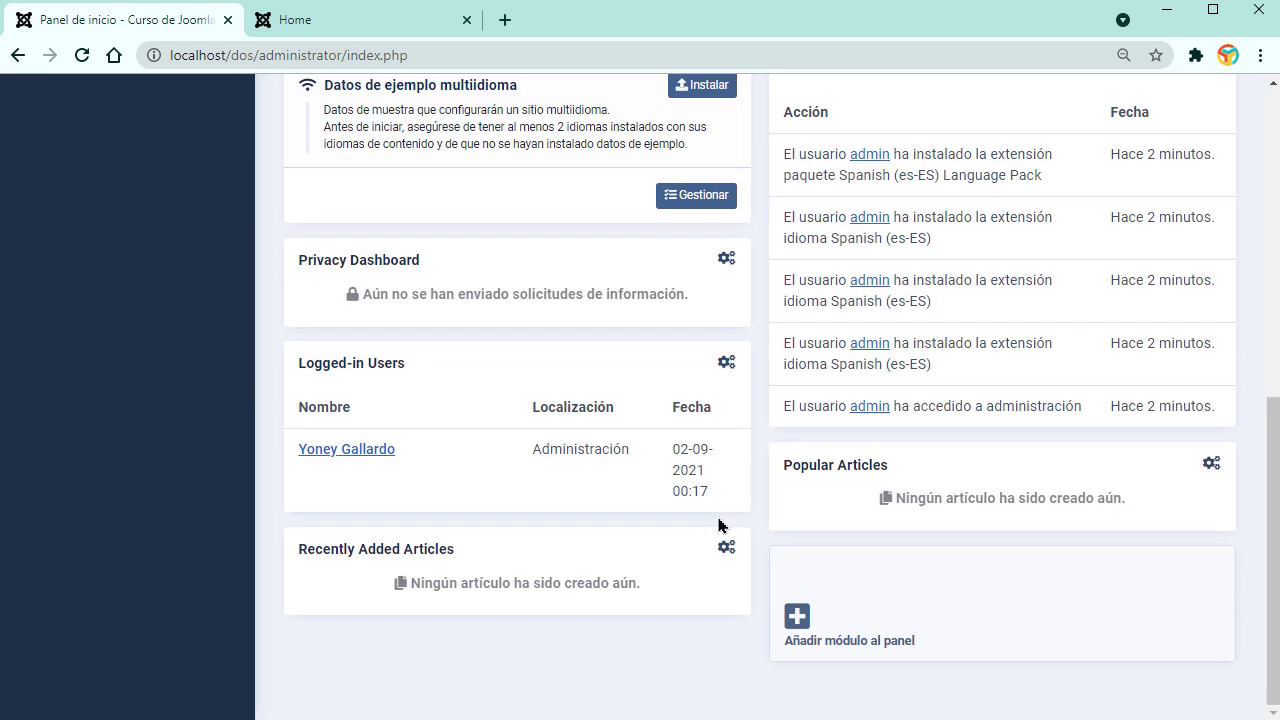
pyautogui.scroll(6, 720, 526)
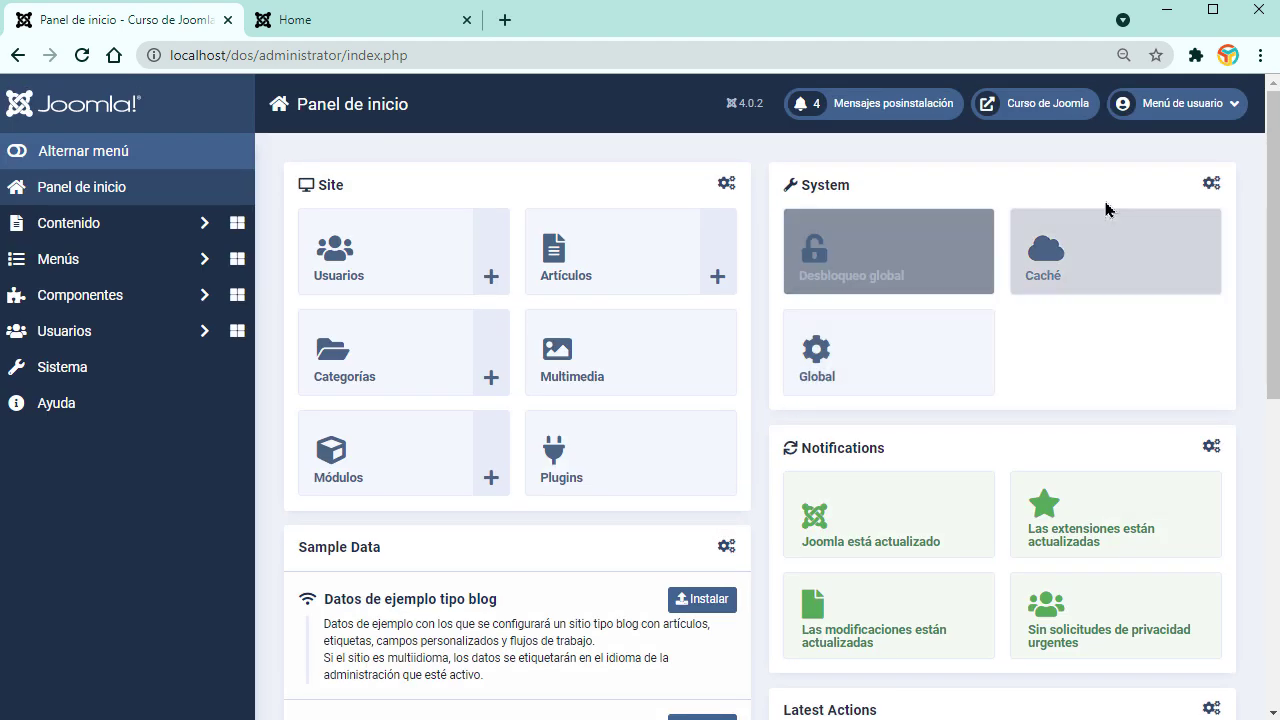
pyautogui.click(726, 187)
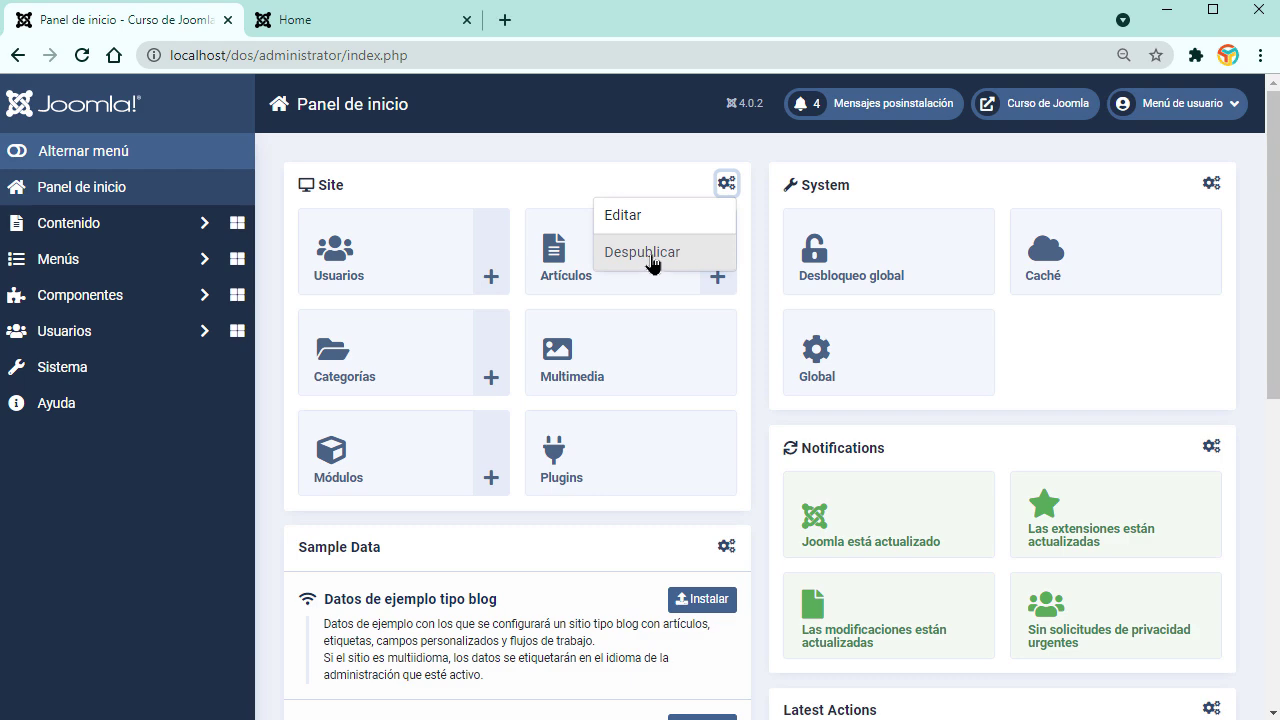
pyautogui.click(755, 521)
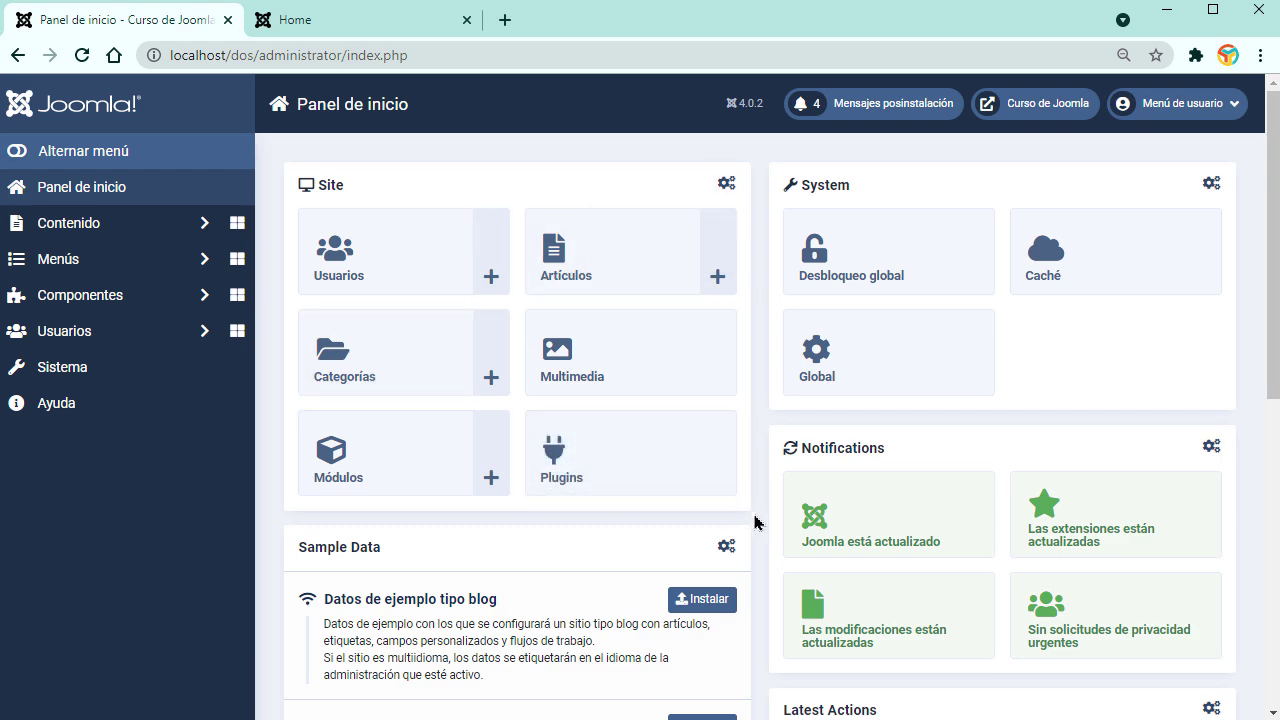
# Step: Unpublish the Sample Data module via its gear menu's Despublicar option
pyautogui.scroll(-2, 755, 521)
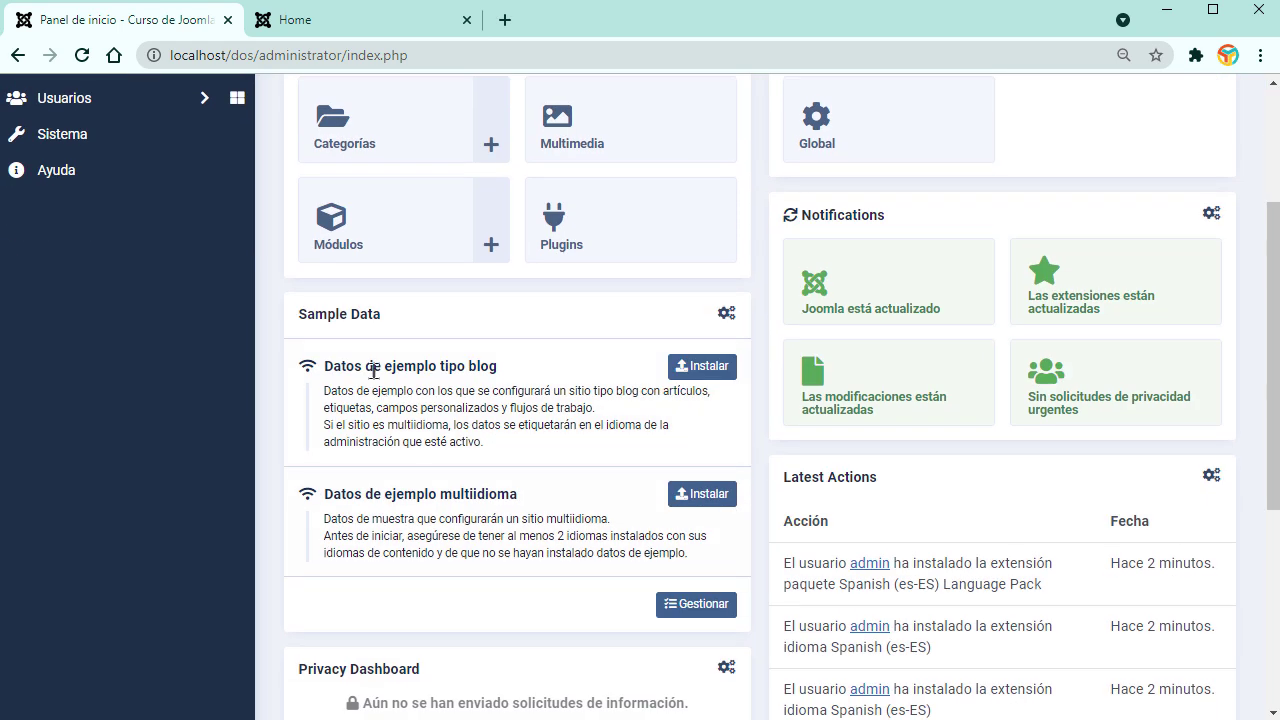
pyautogui.click(727, 315)
pyautogui.click(655, 378)
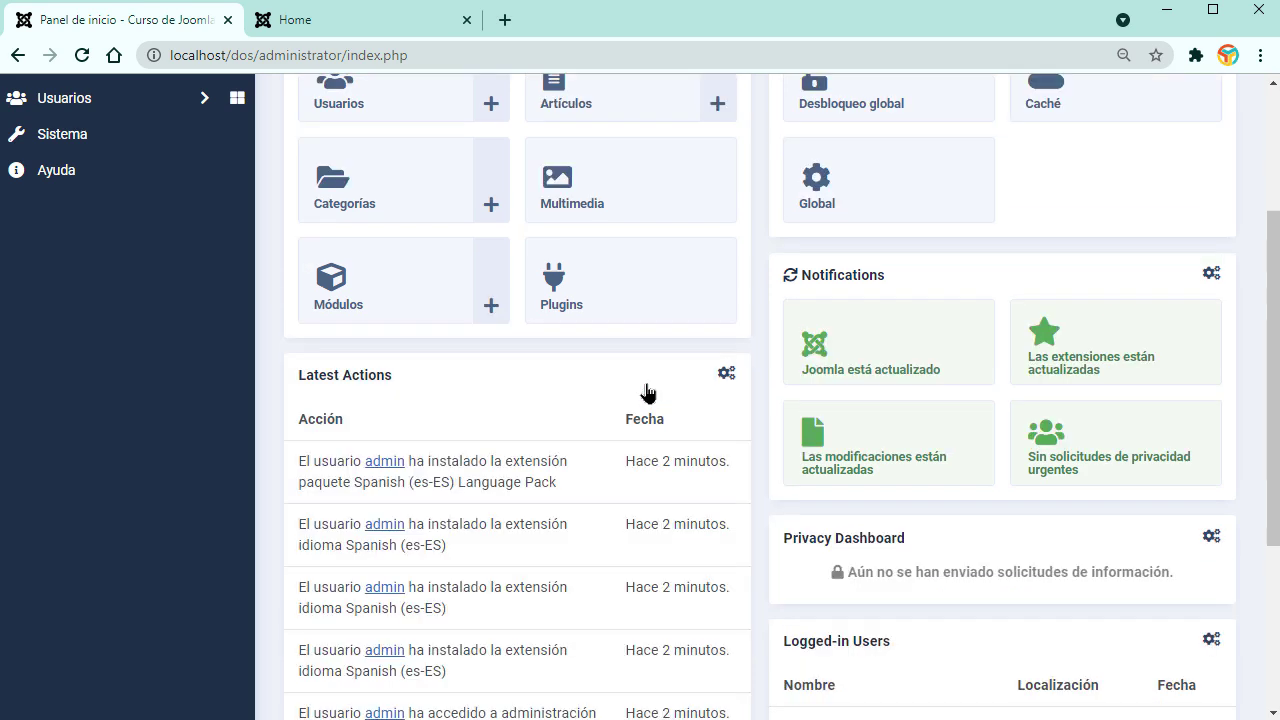
pyautogui.scroll(-3, 811, 606)
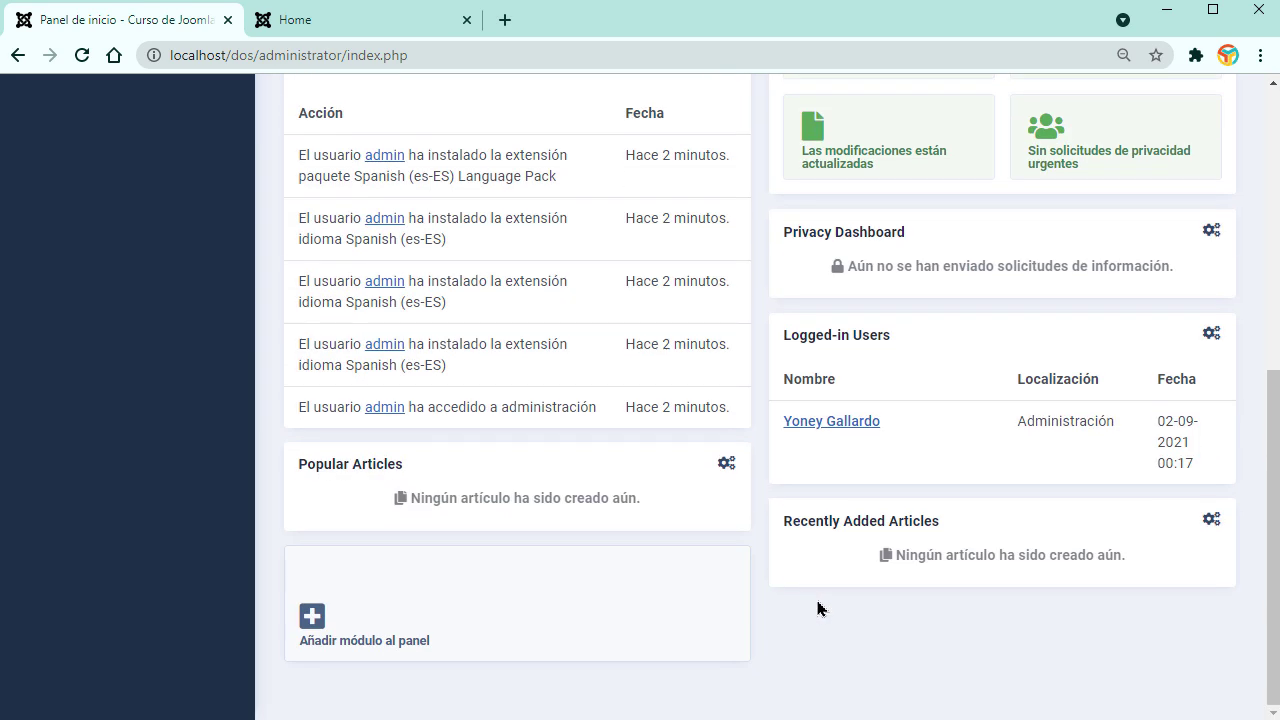
pyautogui.scroll(5, 1023, 481)
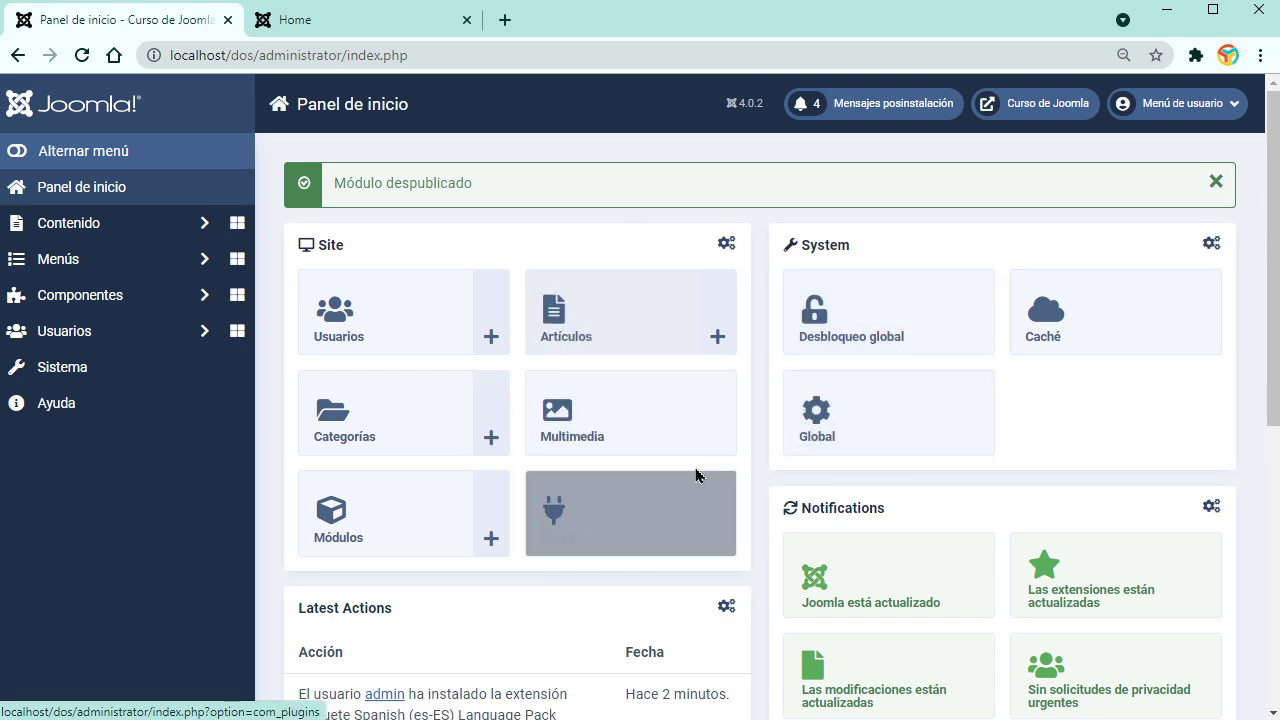
pyautogui.scroll(-5, 869, 223)
pyautogui.scroll(-1, 851, 586)
pyautogui.scroll(5, 857, 591)
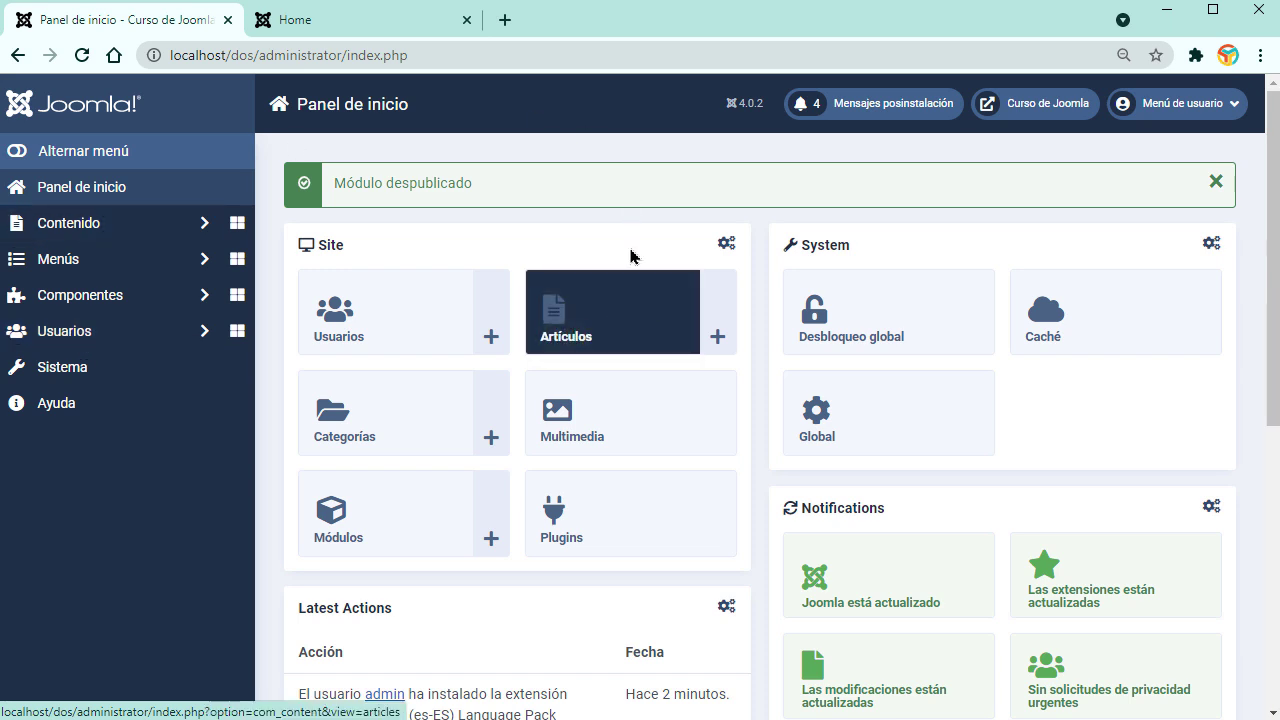
# Step: Expand the Contenido section of the sidebar and scroll the dashboard
pyautogui.click(192, 230)
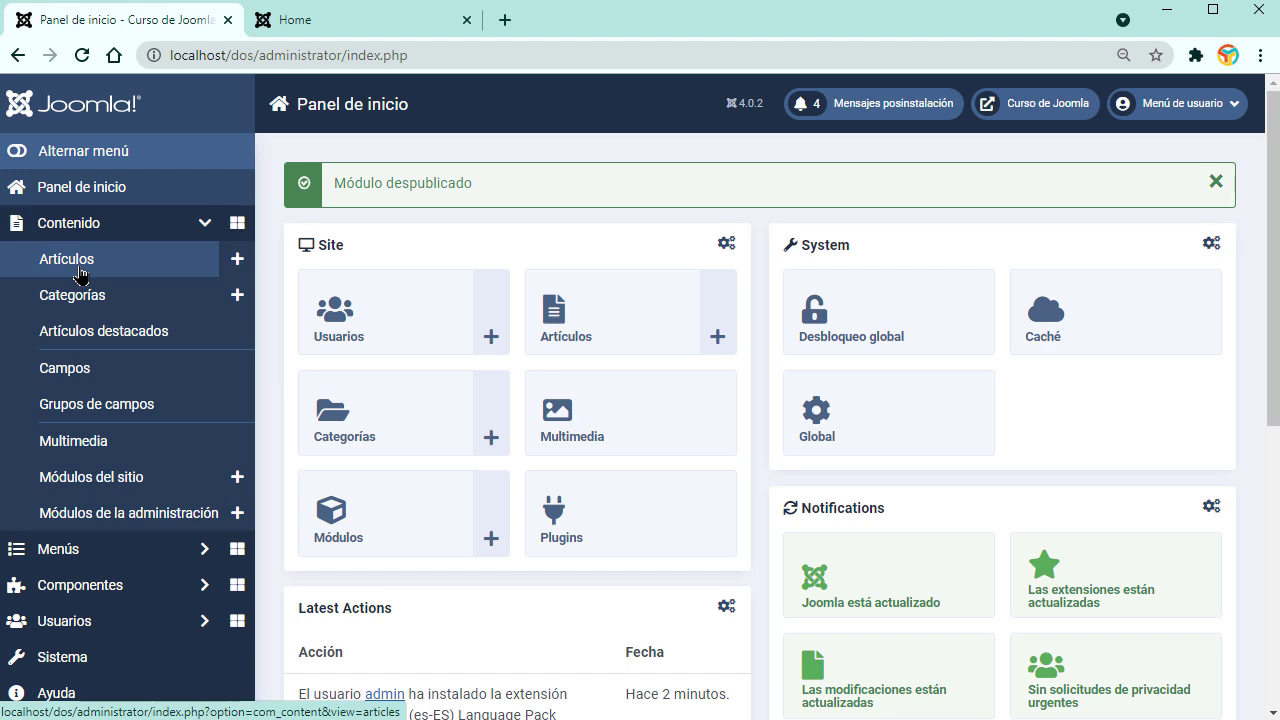
pyautogui.scroll(-2, 80, 275)
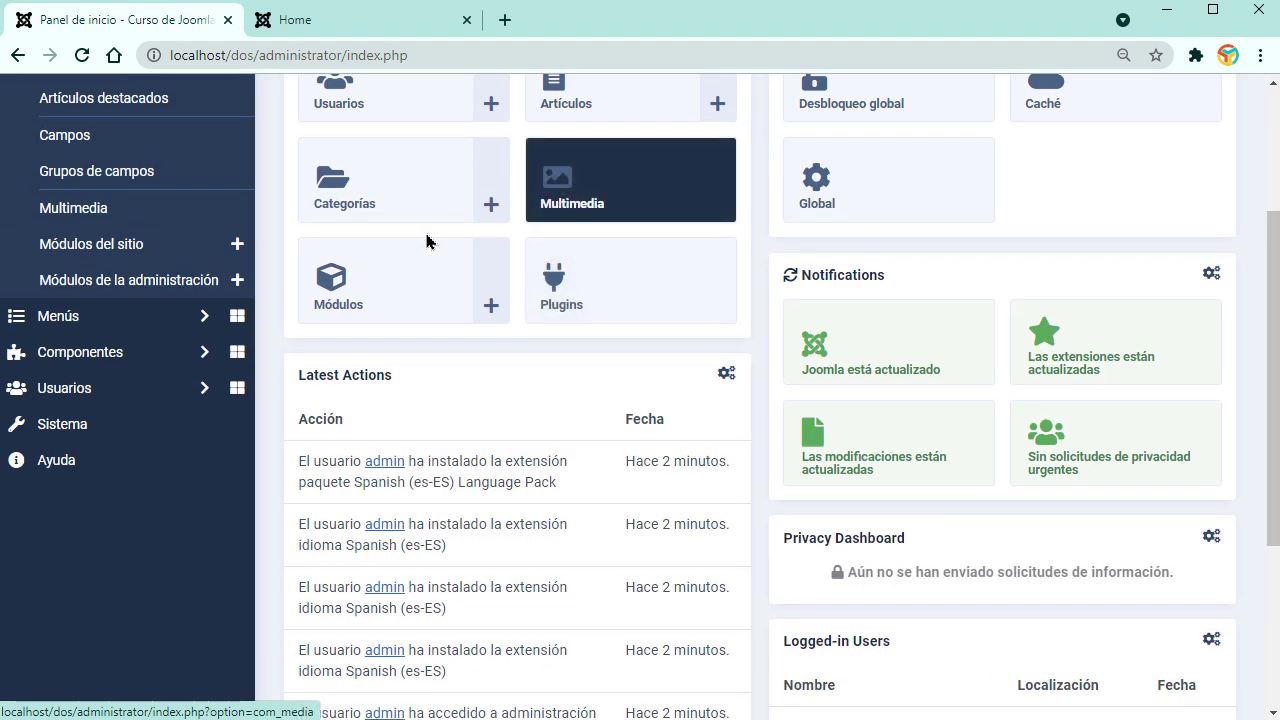
pyautogui.scroll(3, 90, 235)
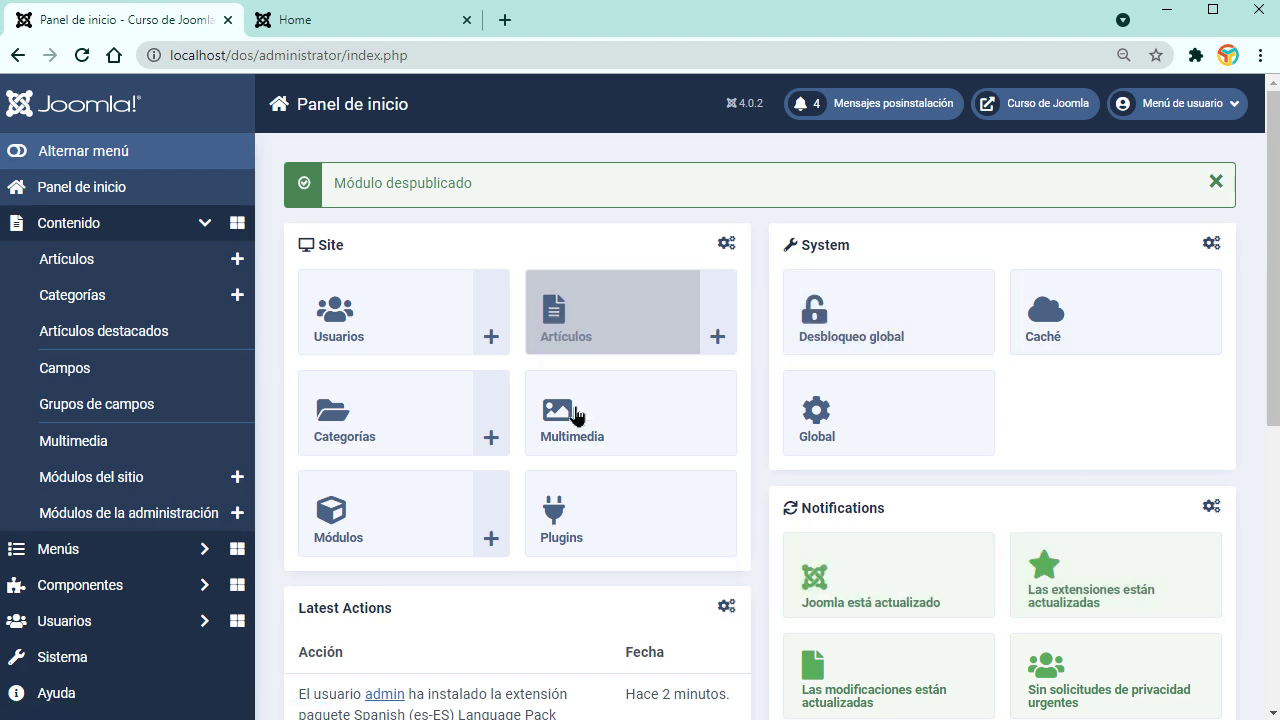
pyautogui.scroll(-4, 688, 597)
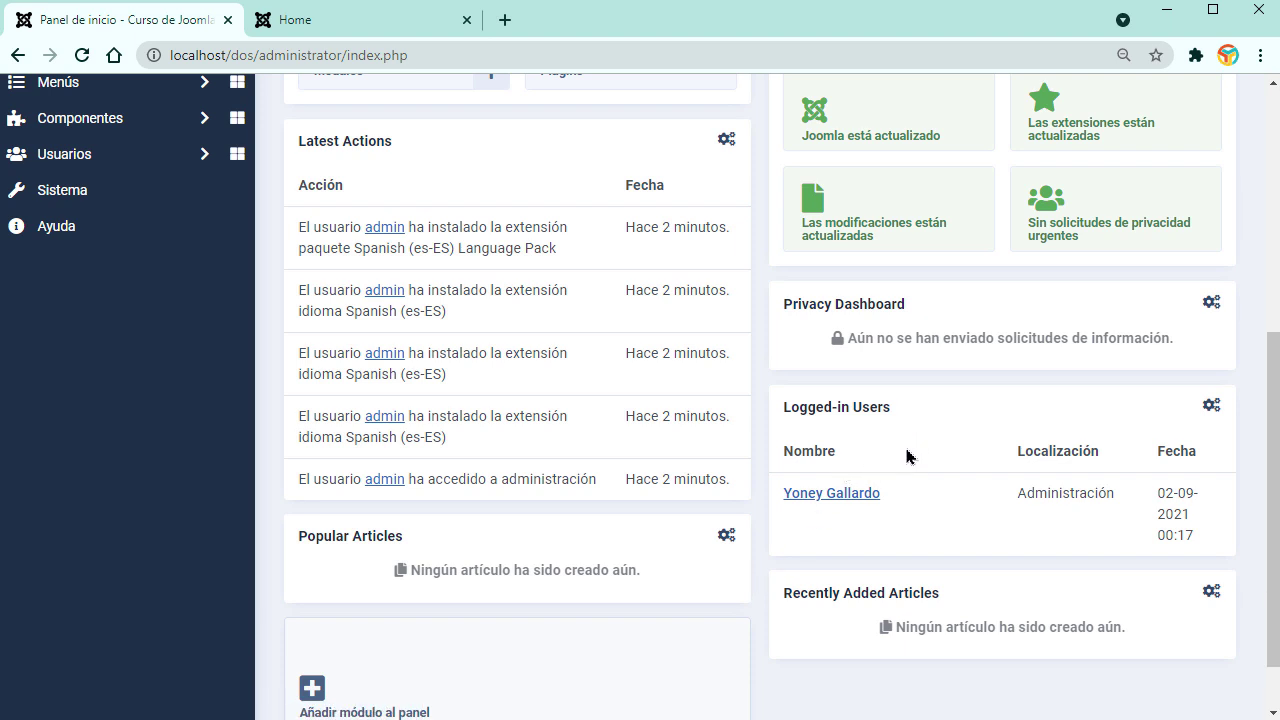
# Step: Change the Logged-in Users module title to 'Usuarios en linea' and choose Guardar y cerrar
pyautogui.click(1211, 406)
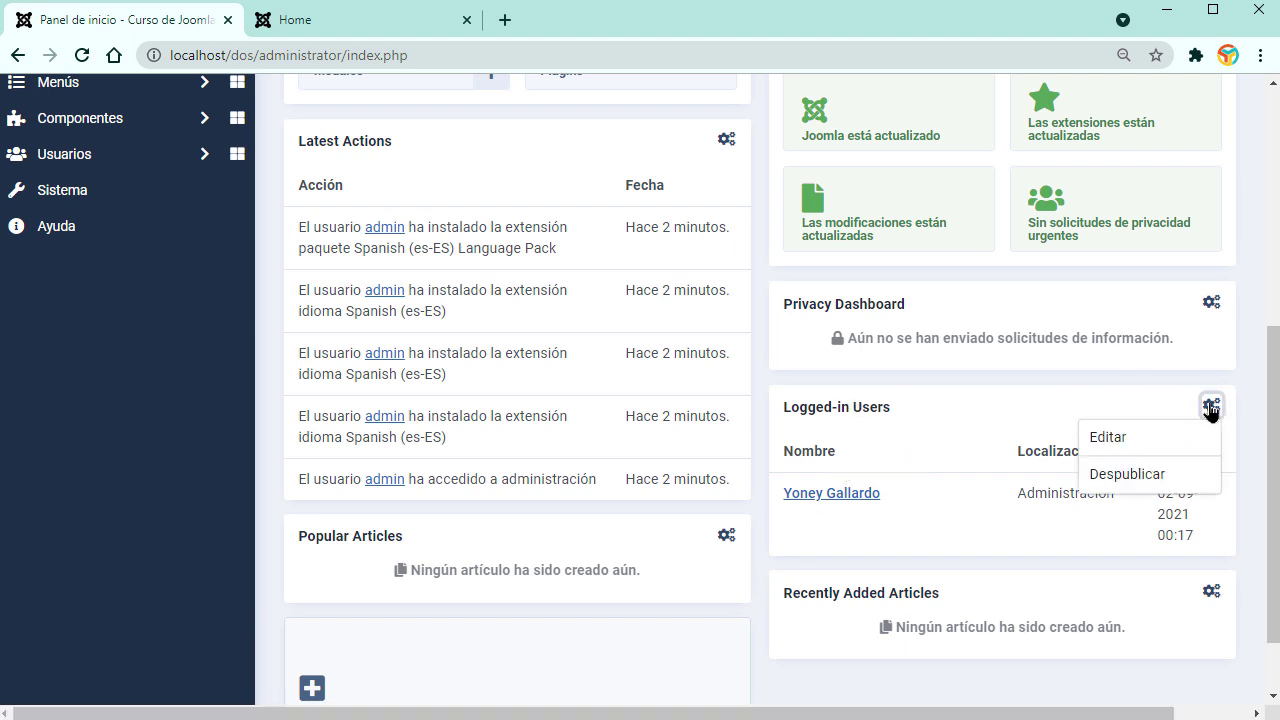
pyautogui.click(1128, 440)
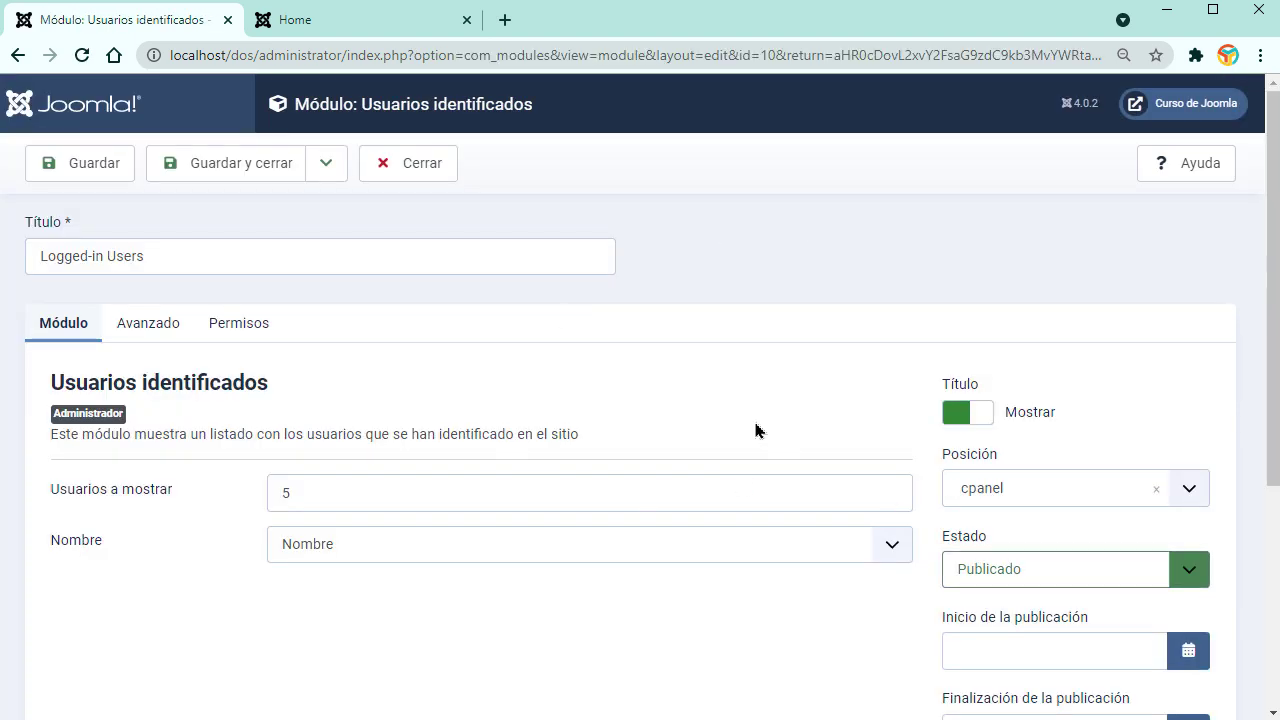
pyautogui.tripleClick(156, 262)
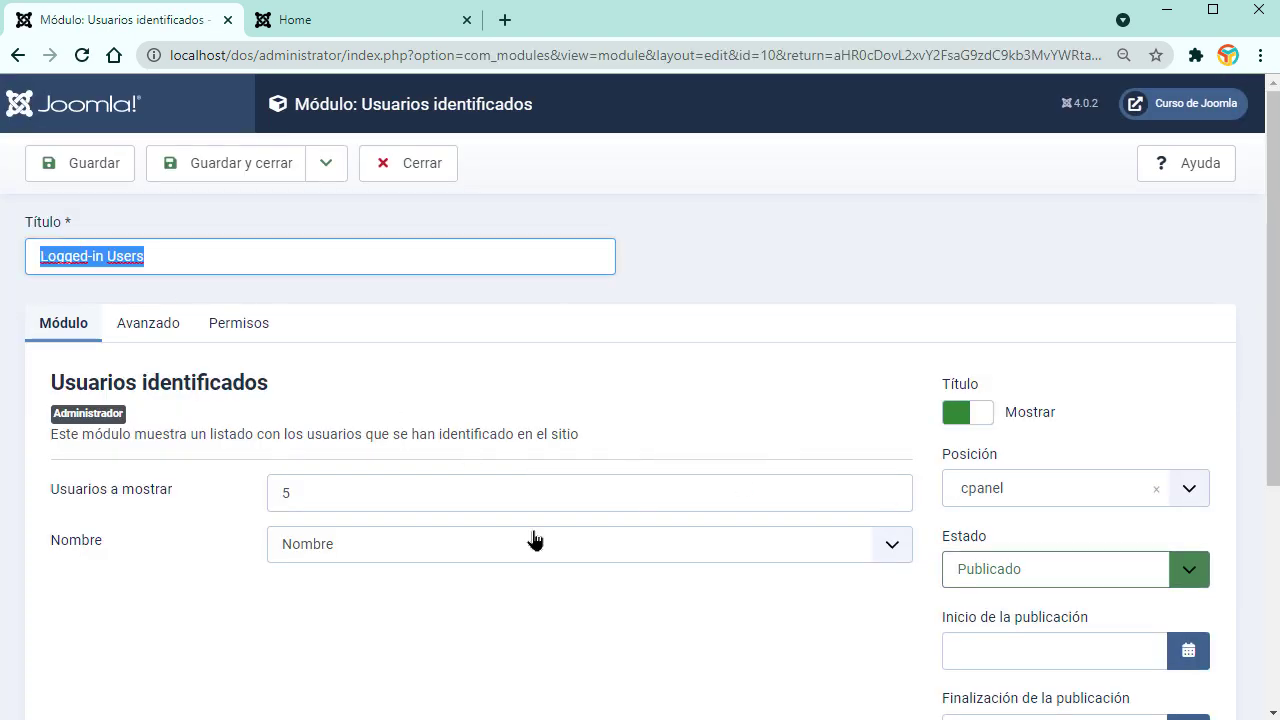
pyautogui.write('Usuarios en linea')
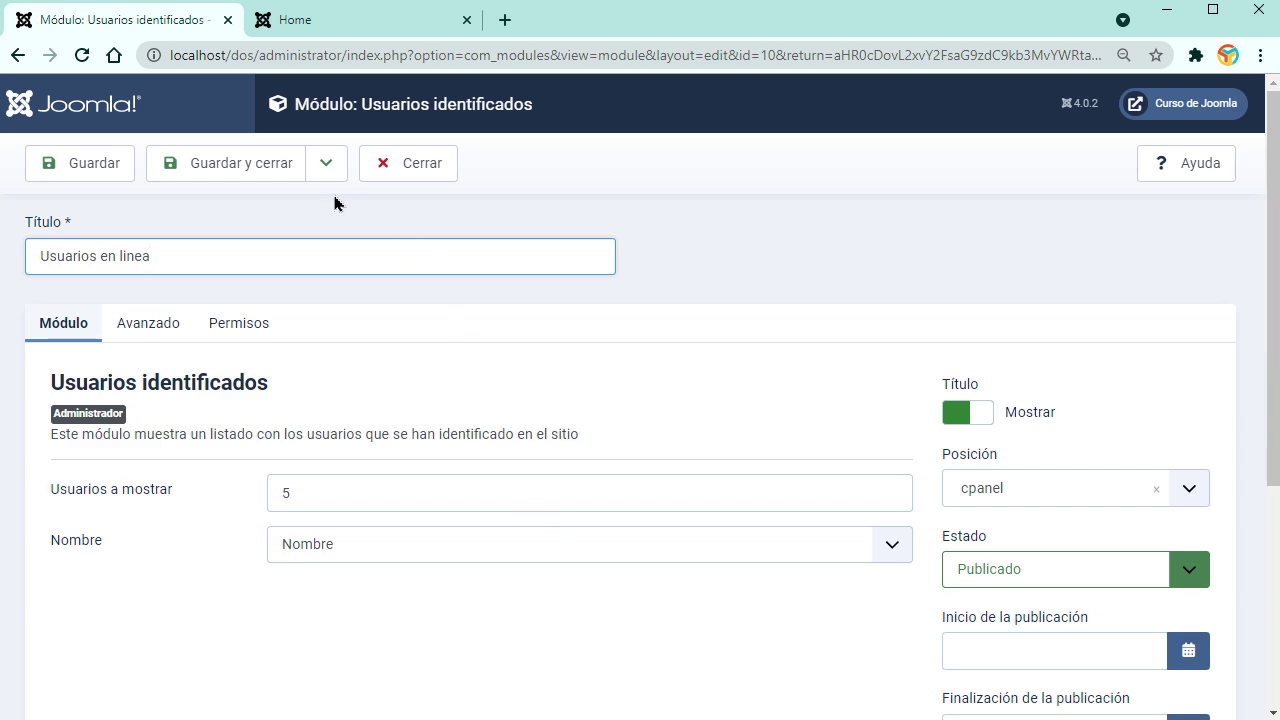
pyautogui.click(228, 163)
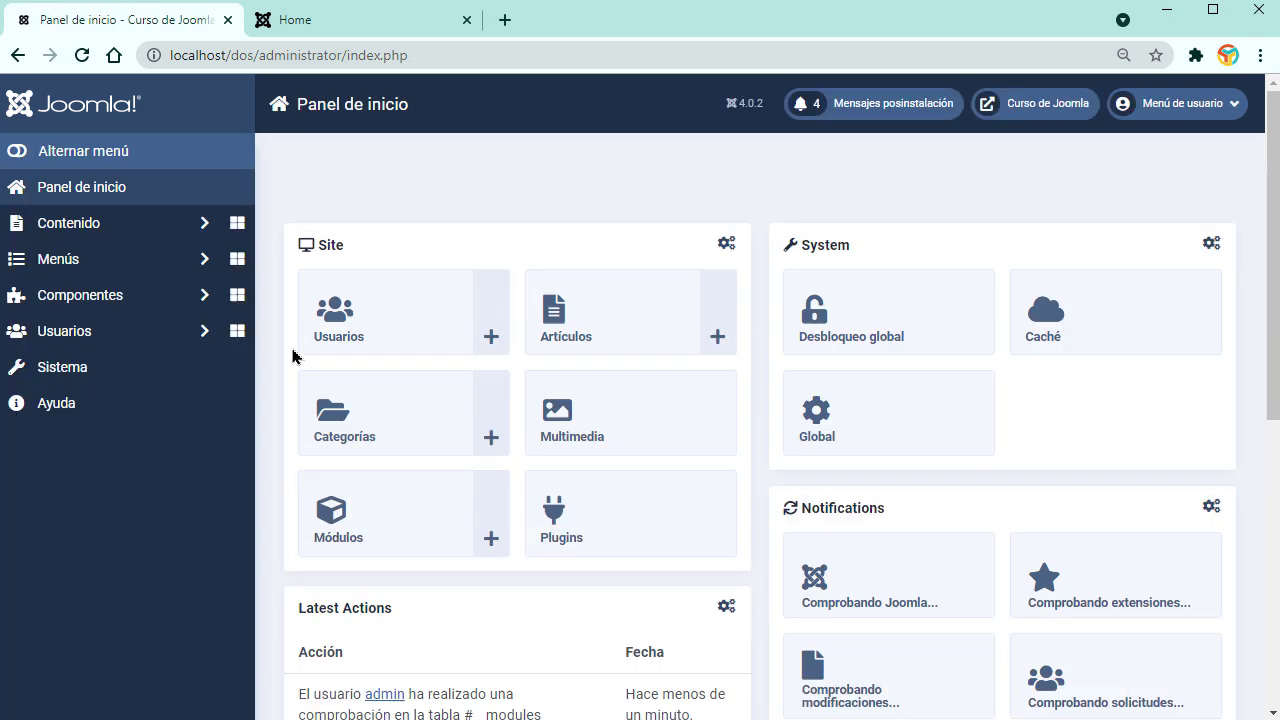
pyautogui.scroll(-4, 860, 531)
pyautogui.scroll(-1, 871, 533)
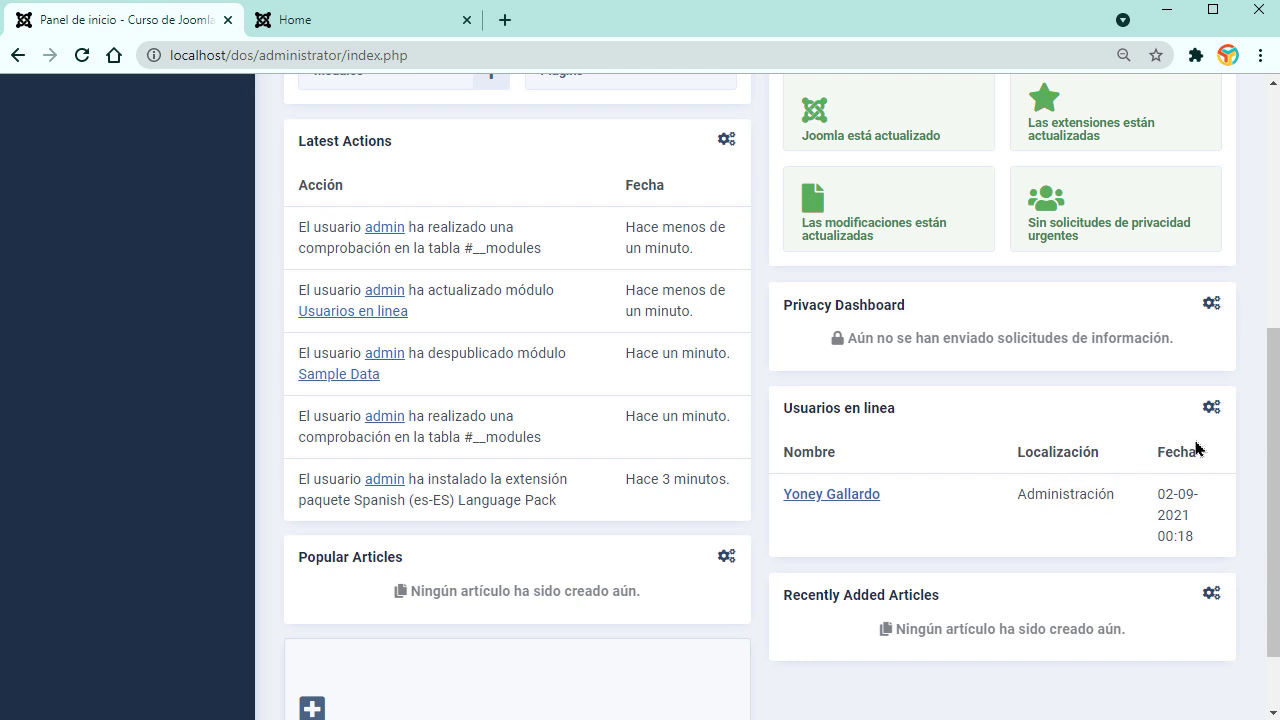
pyautogui.scroll(5, 1020, 537)
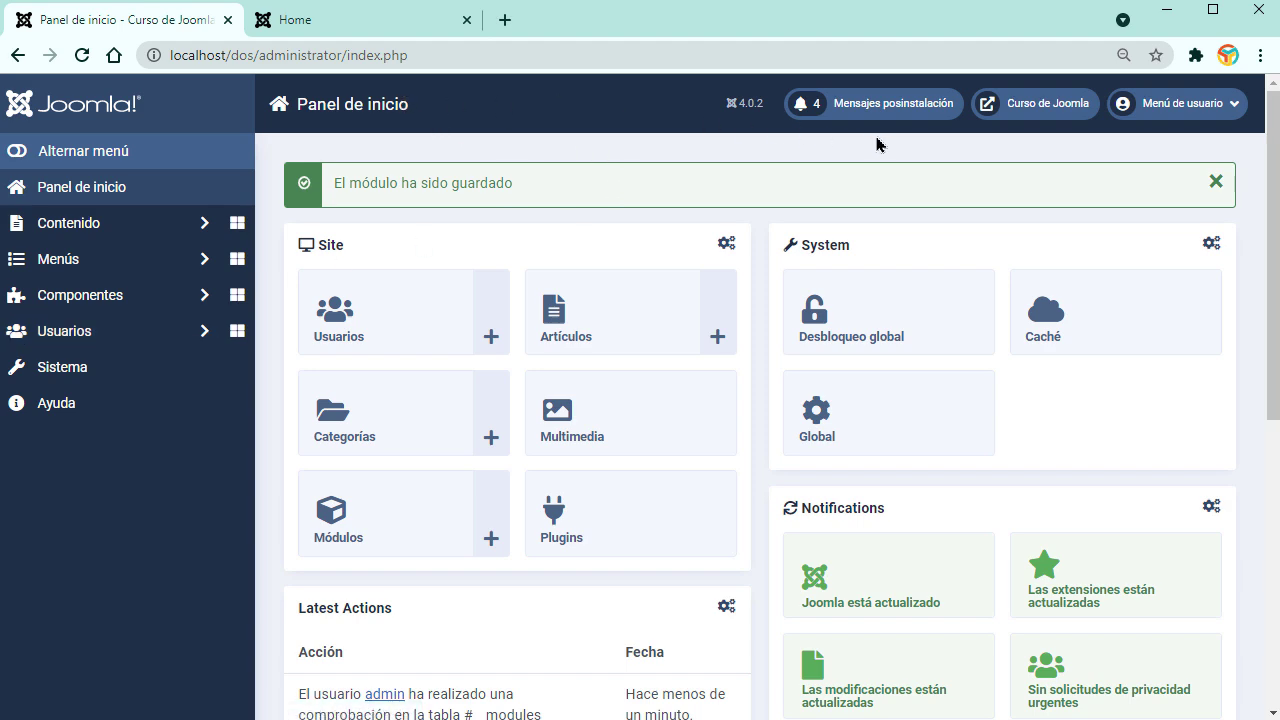
# Step: Hide every post-installation message with Ocultar todos los mensajes, then go back to Panel de inicio
pyautogui.click(888, 113)
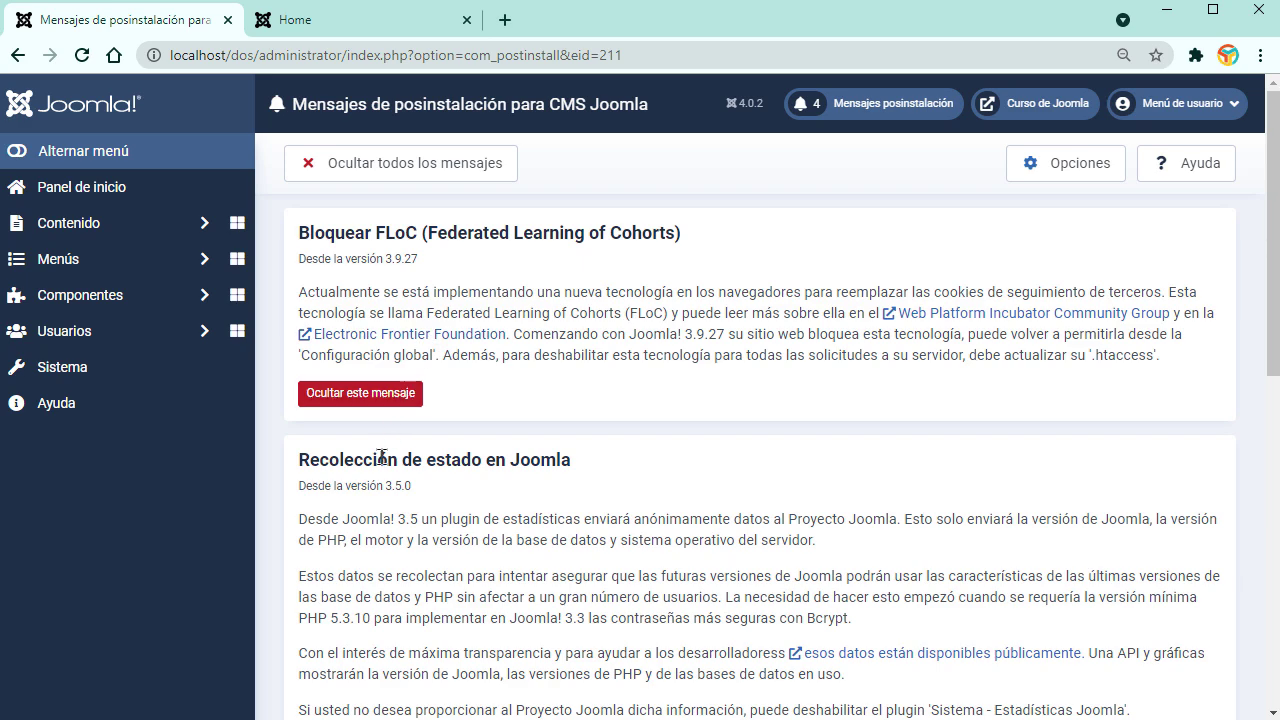
pyautogui.scroll(-7, 557, 416)
pyautogui.scroll(7, 555, 414)
pyautogui.scroll(-7, 458, 261)
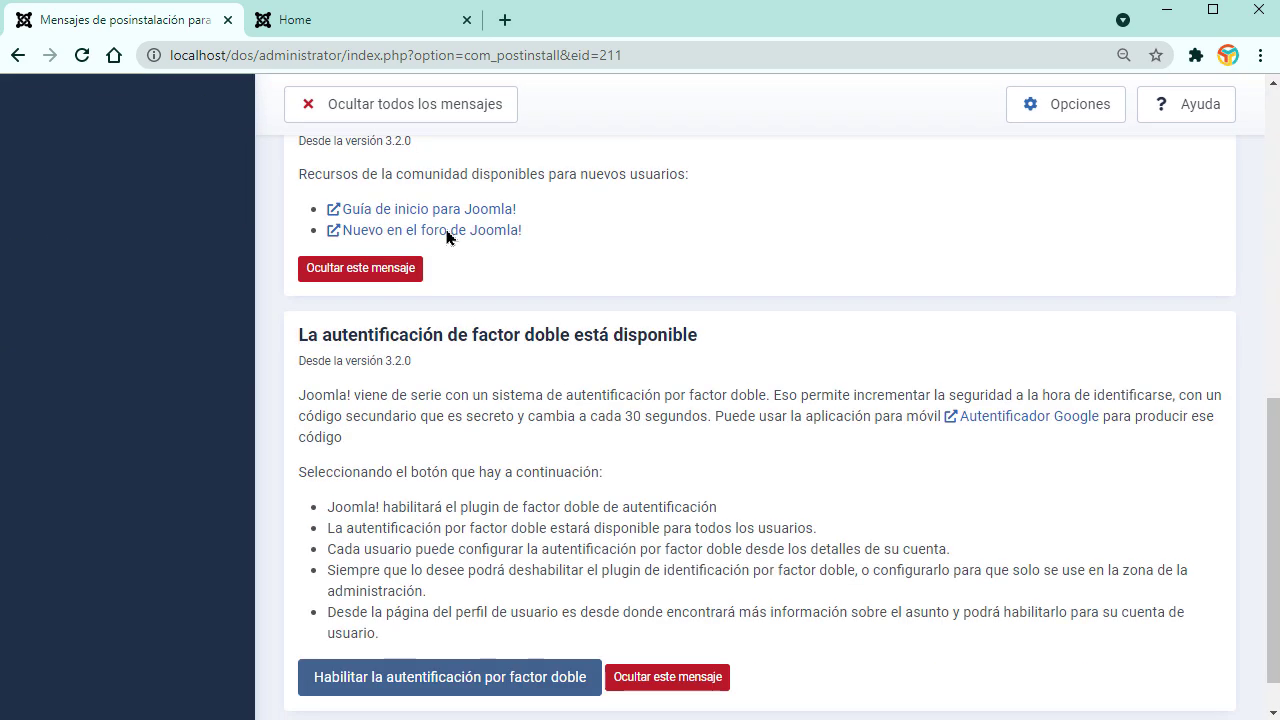
pyautogui.scroll(-1, 491, 594)
pyautogui.scroll(10, 491, 589)
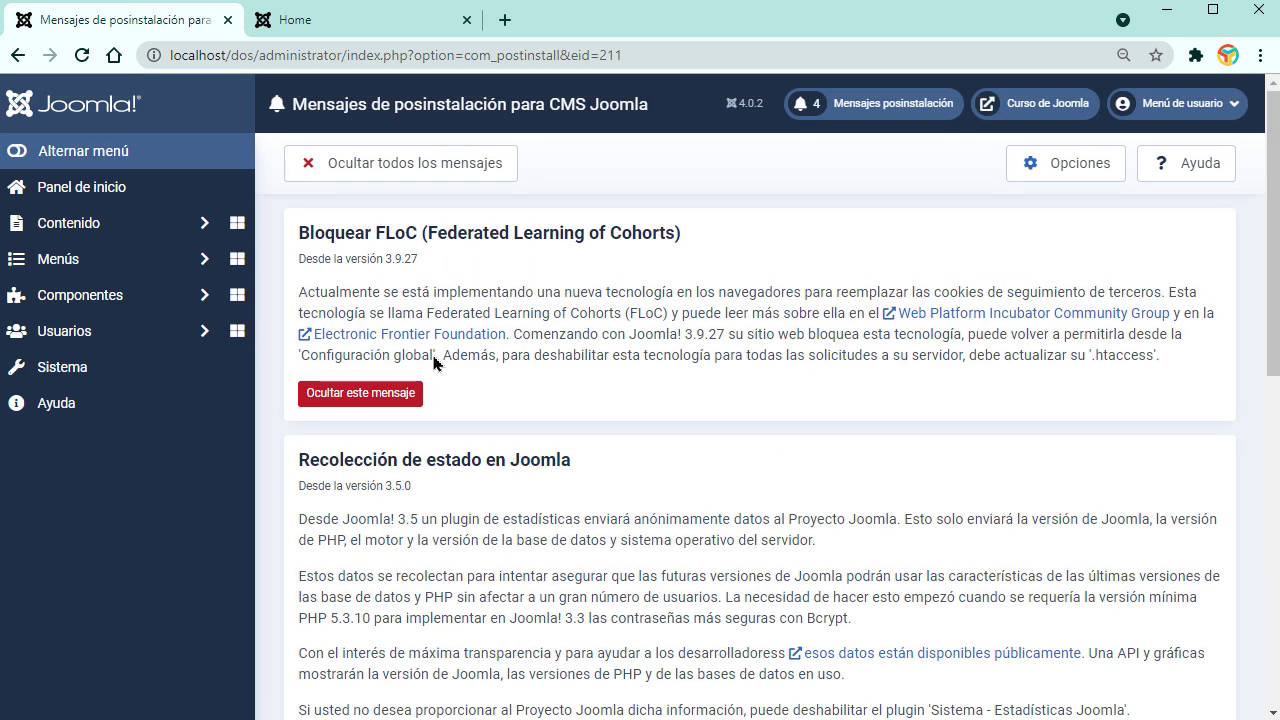
pyautogui.click(411, 172)
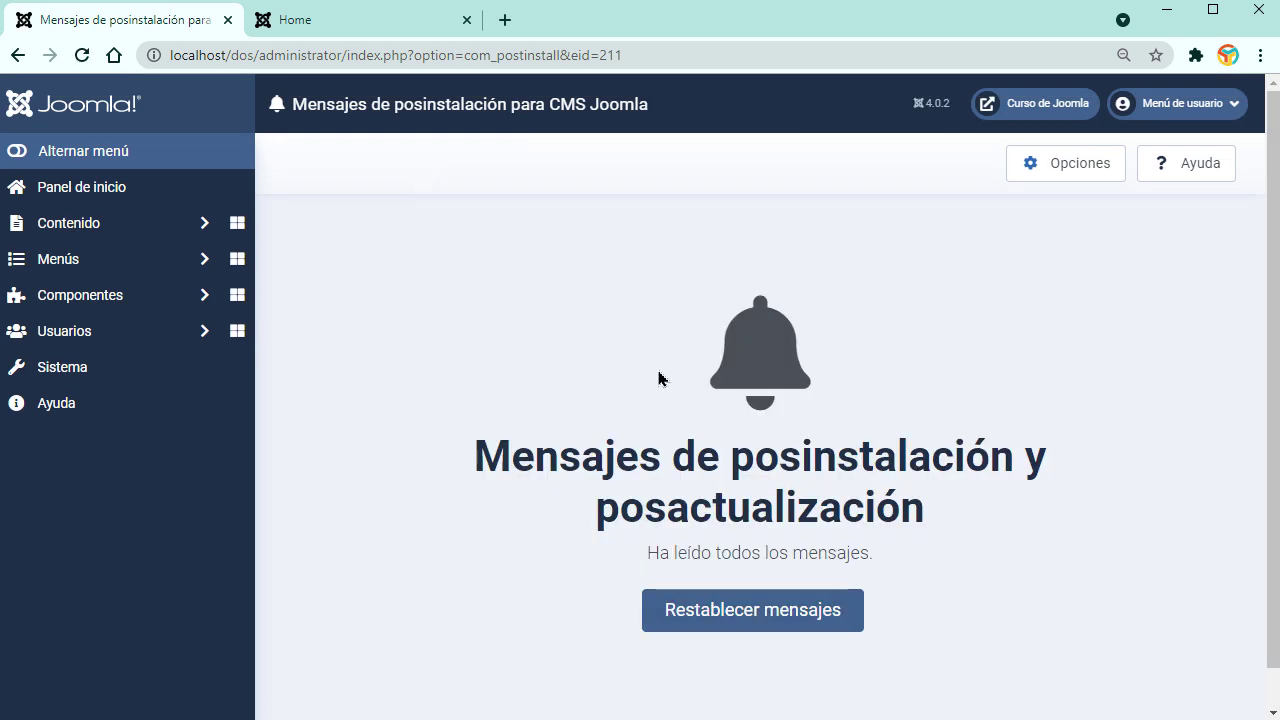
pyautogui.click(85, 195)
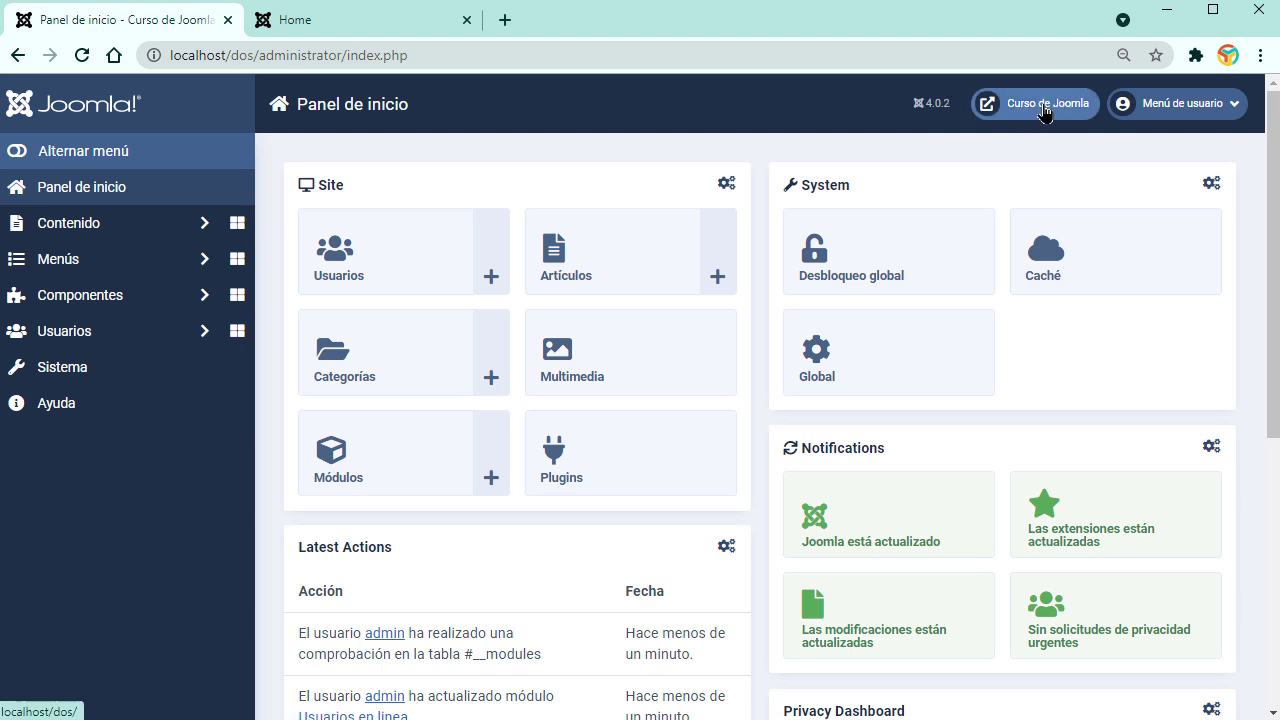
# Step: Open the public front page, glance at the account menu, and reload the Panel de inicio dashboard
pyautogui.click(469, 20)
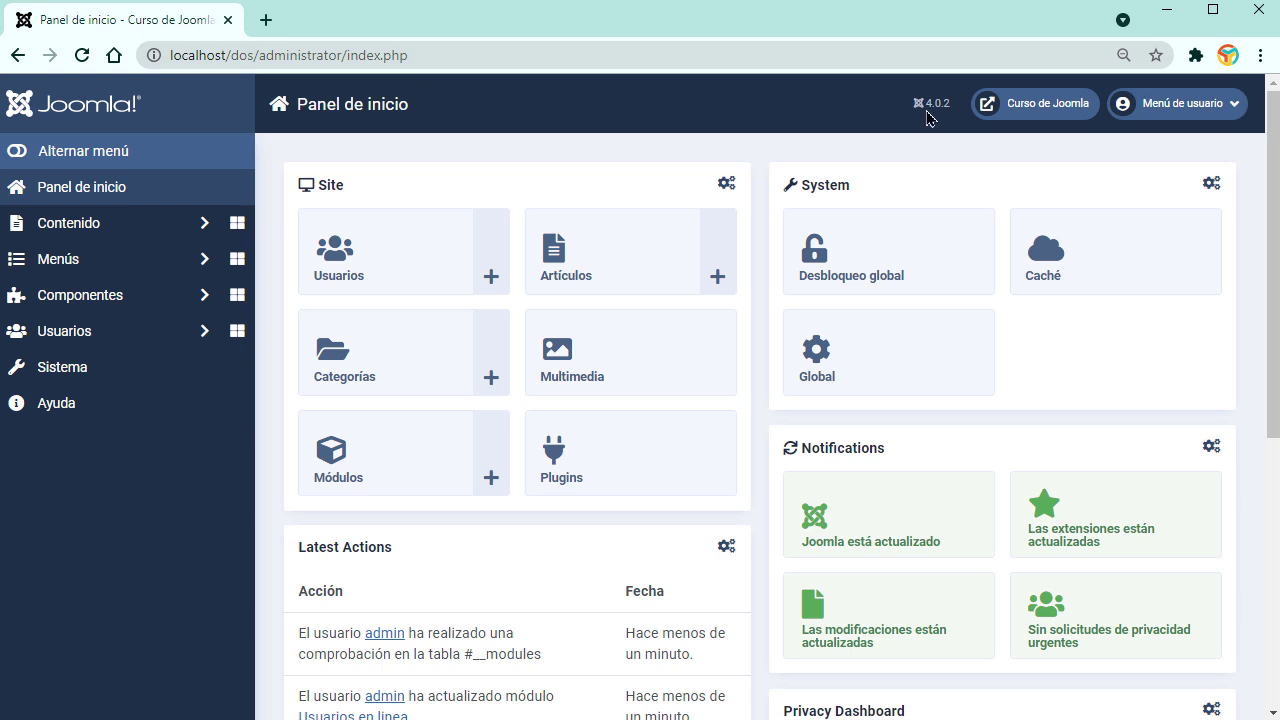
pyautogui.click(1034, 116)
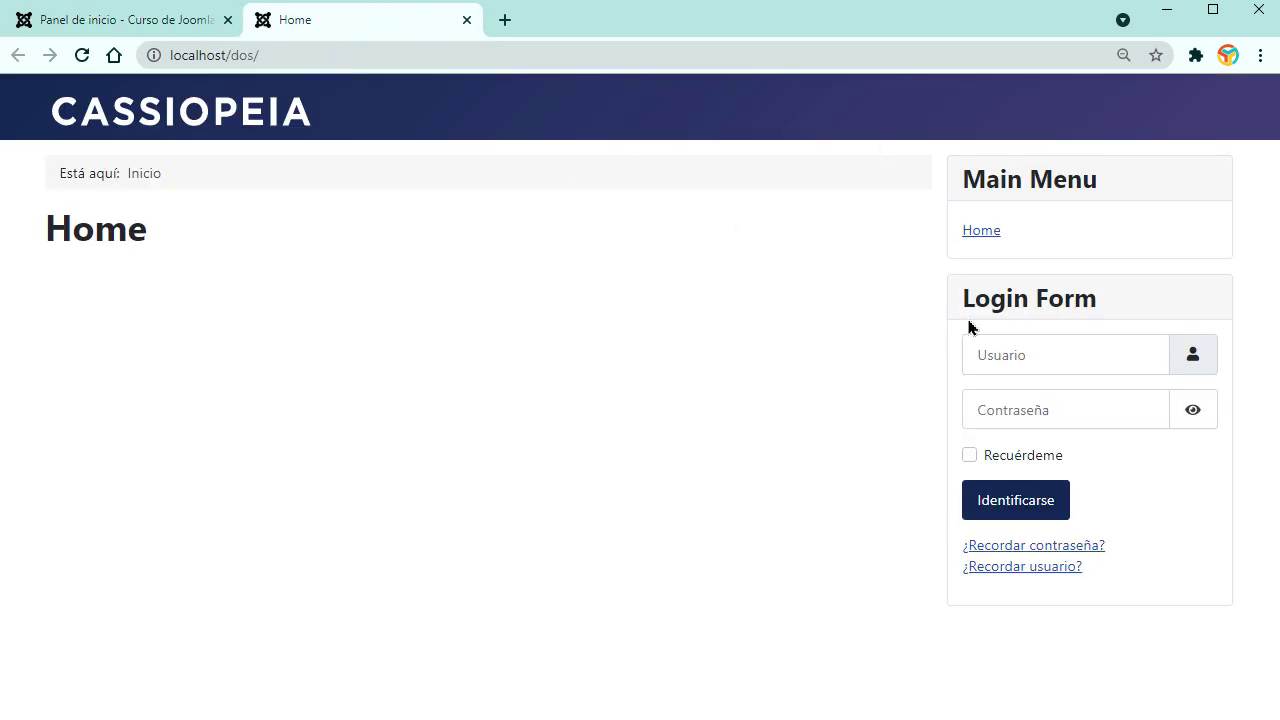
pyautogui.click(180, 28)
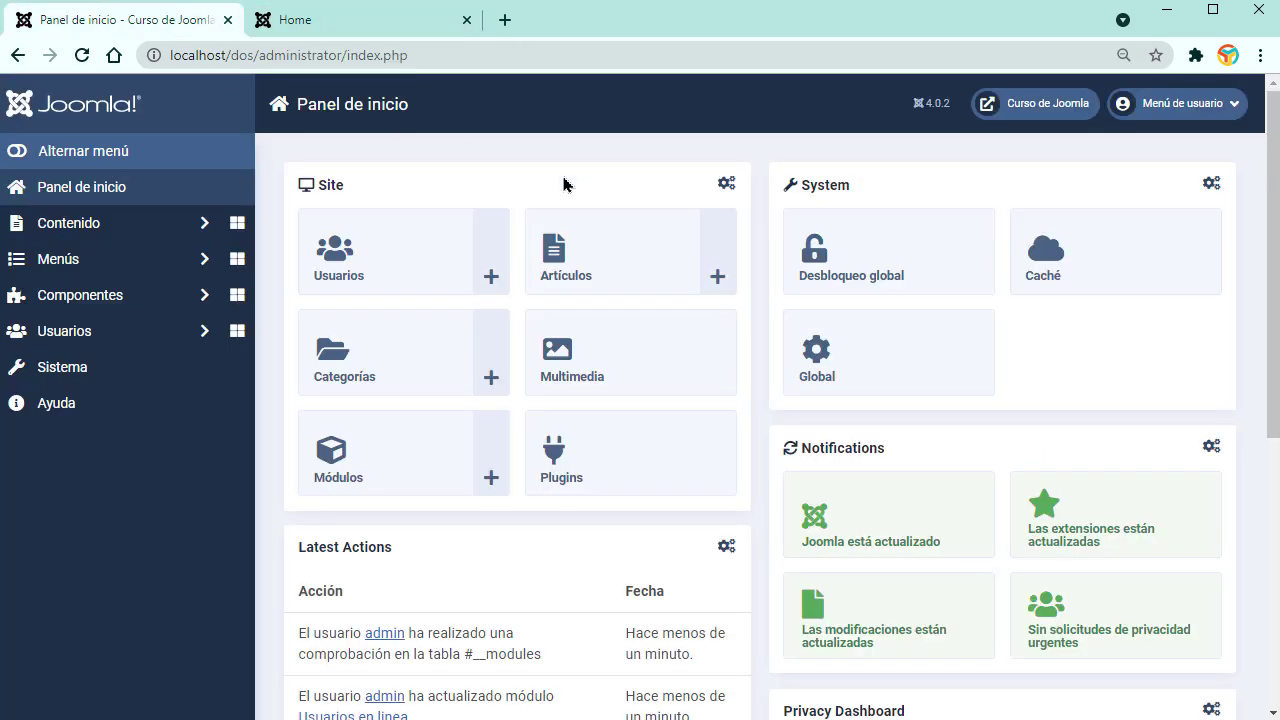
pyautogui.click(1234, 110)
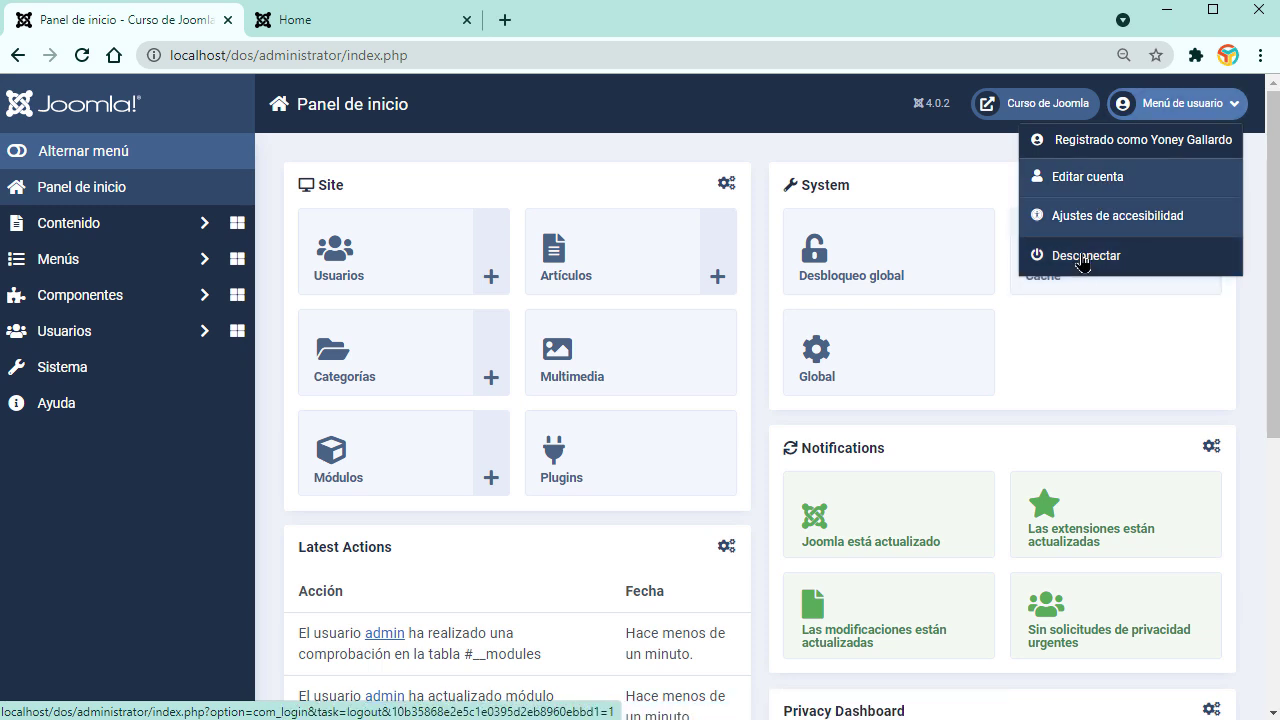
pyautogui.click(757, 434)
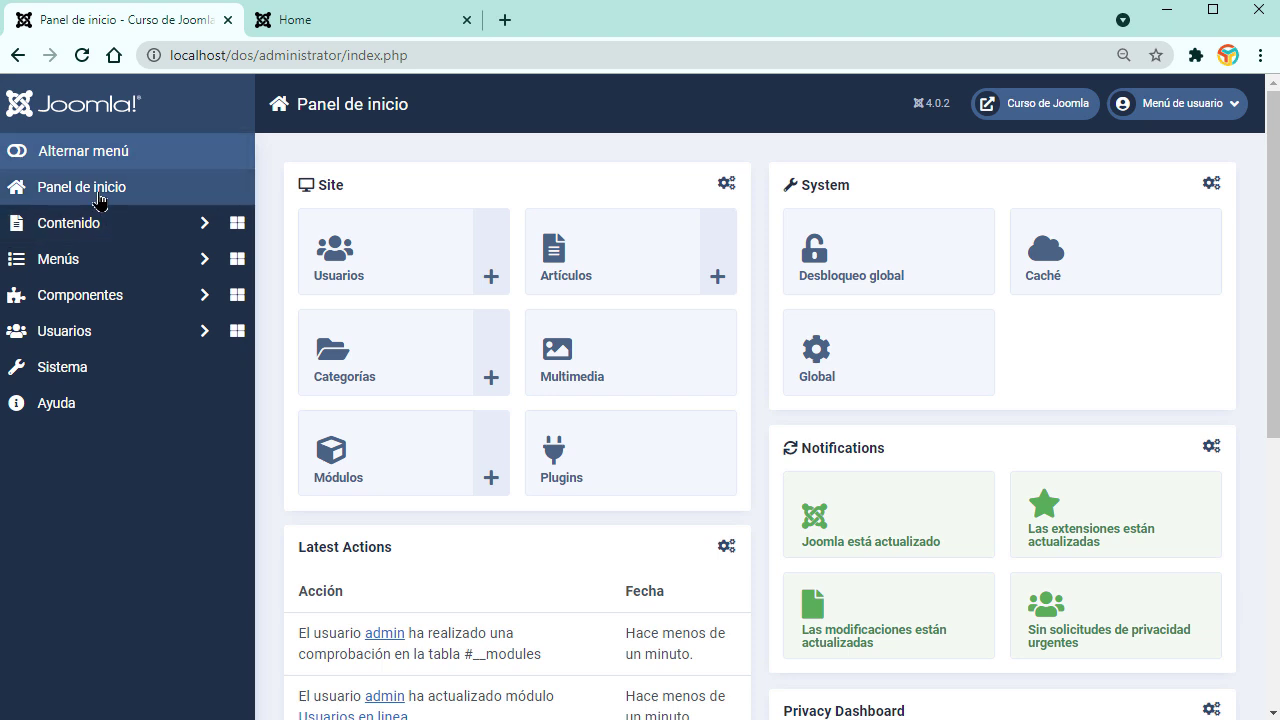
pyautogui.click(90, 196)
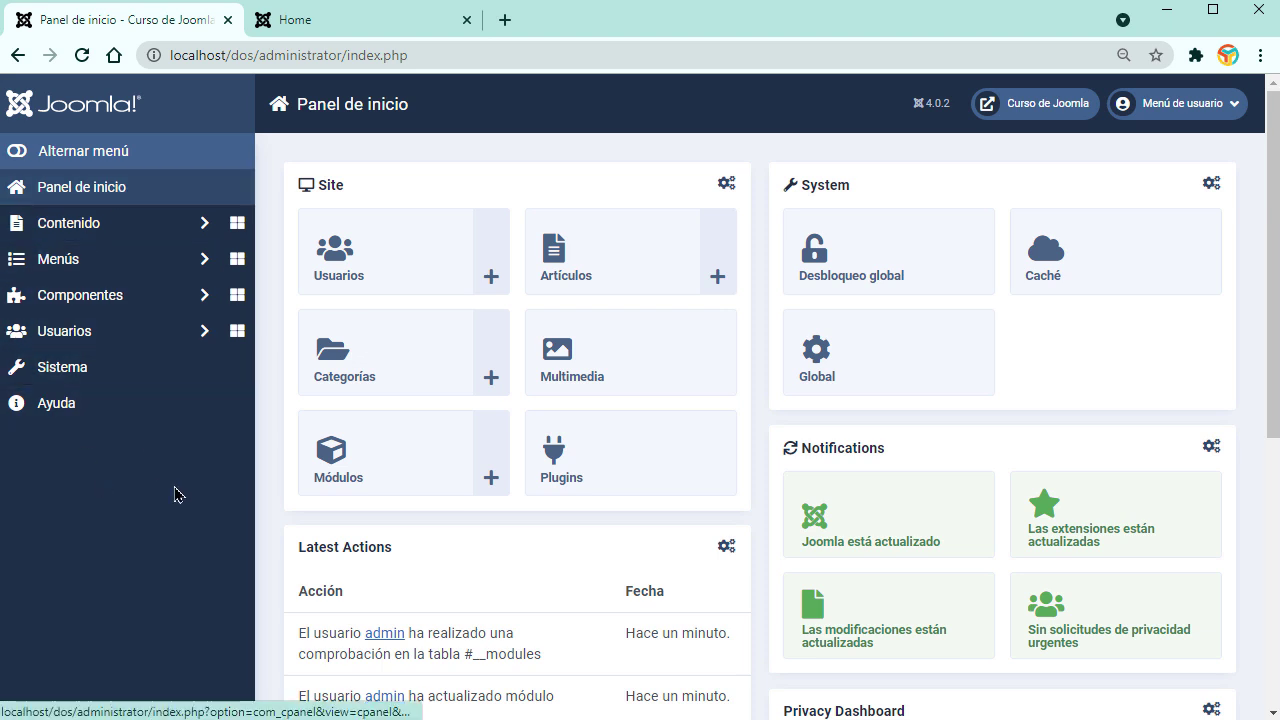
pyautogui.click(90, 193)
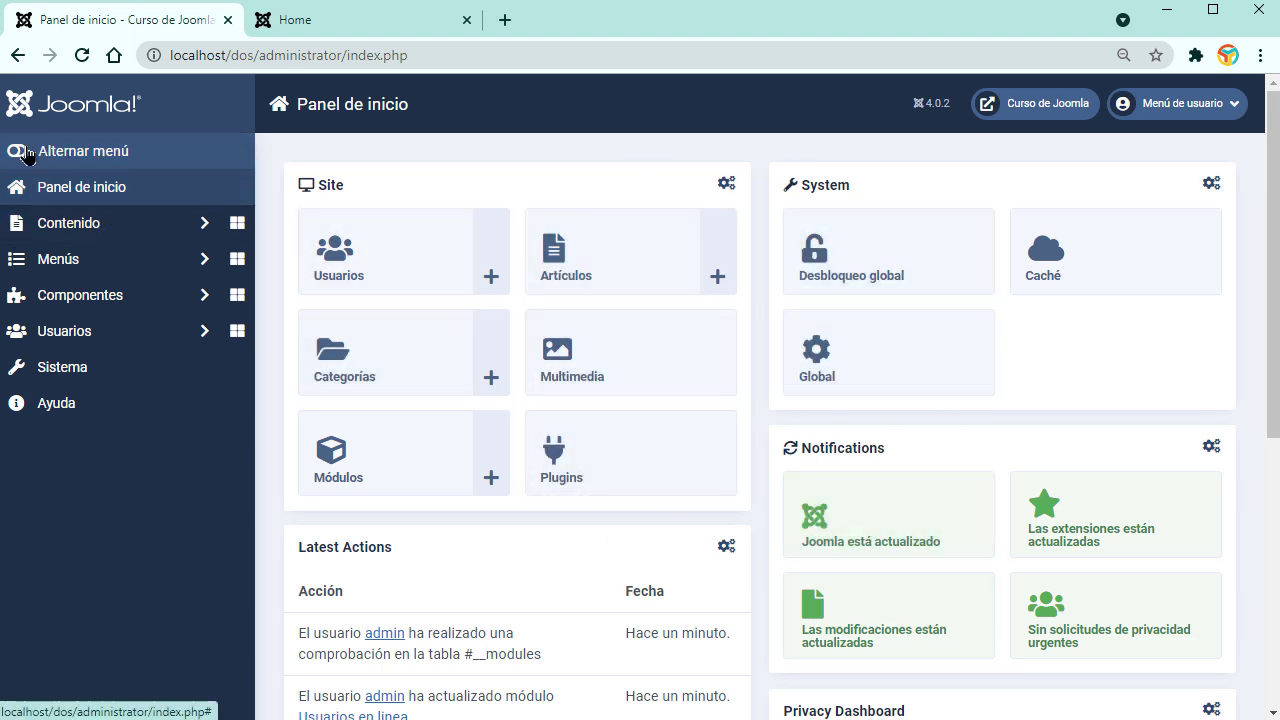
# Step: Collapse the sidebar to icons and back, then expand Contenido to list its pages
pyautogui.click(25, 152)
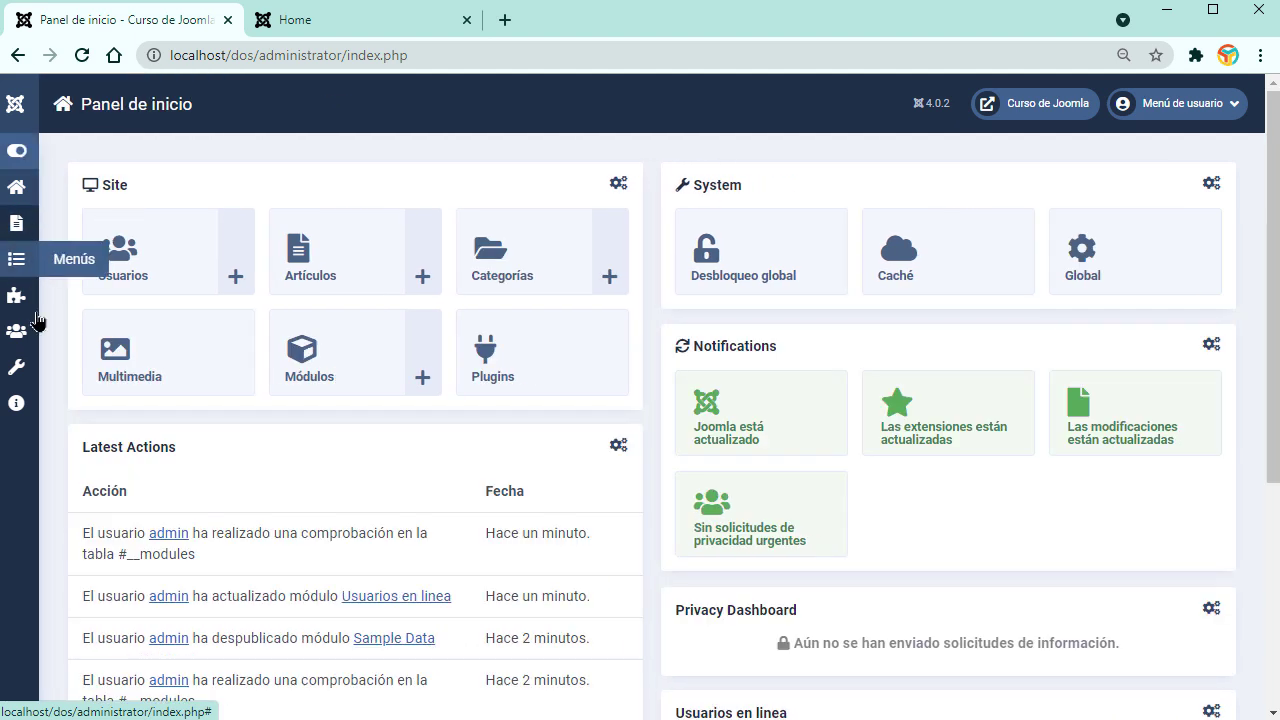
pyautogui.click(17, 152)
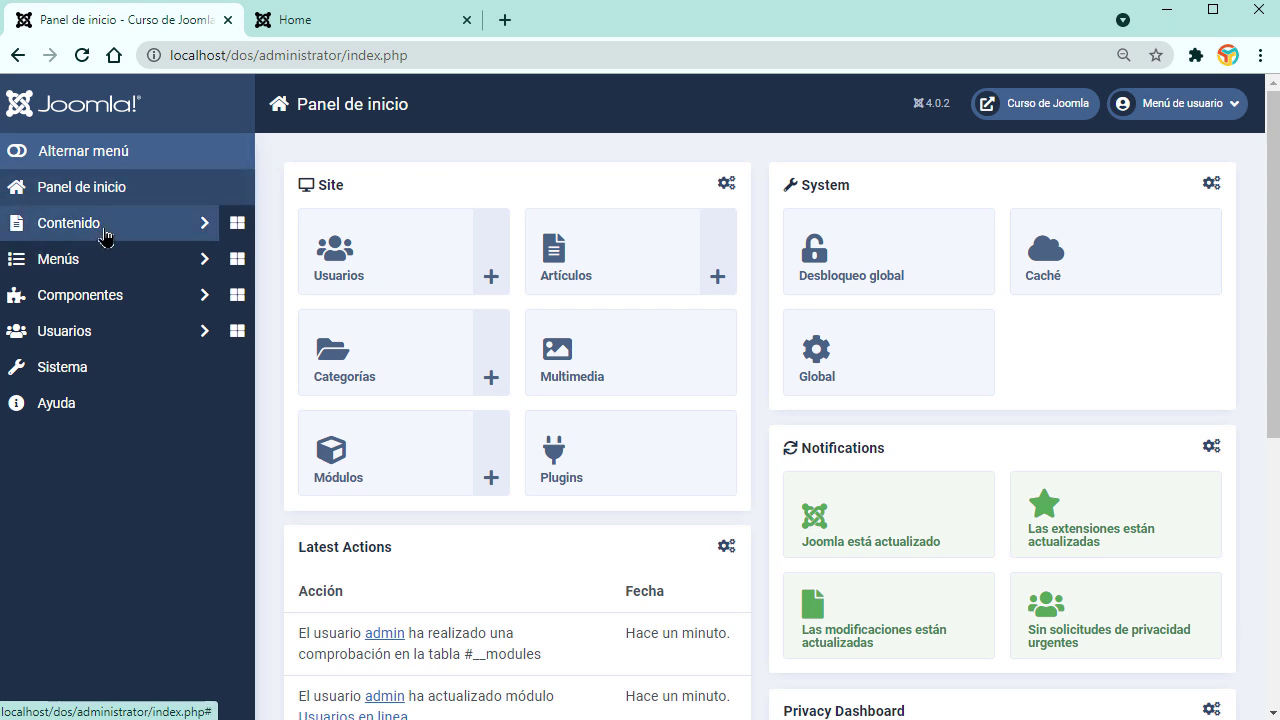
pyautogui.click(104, 229)
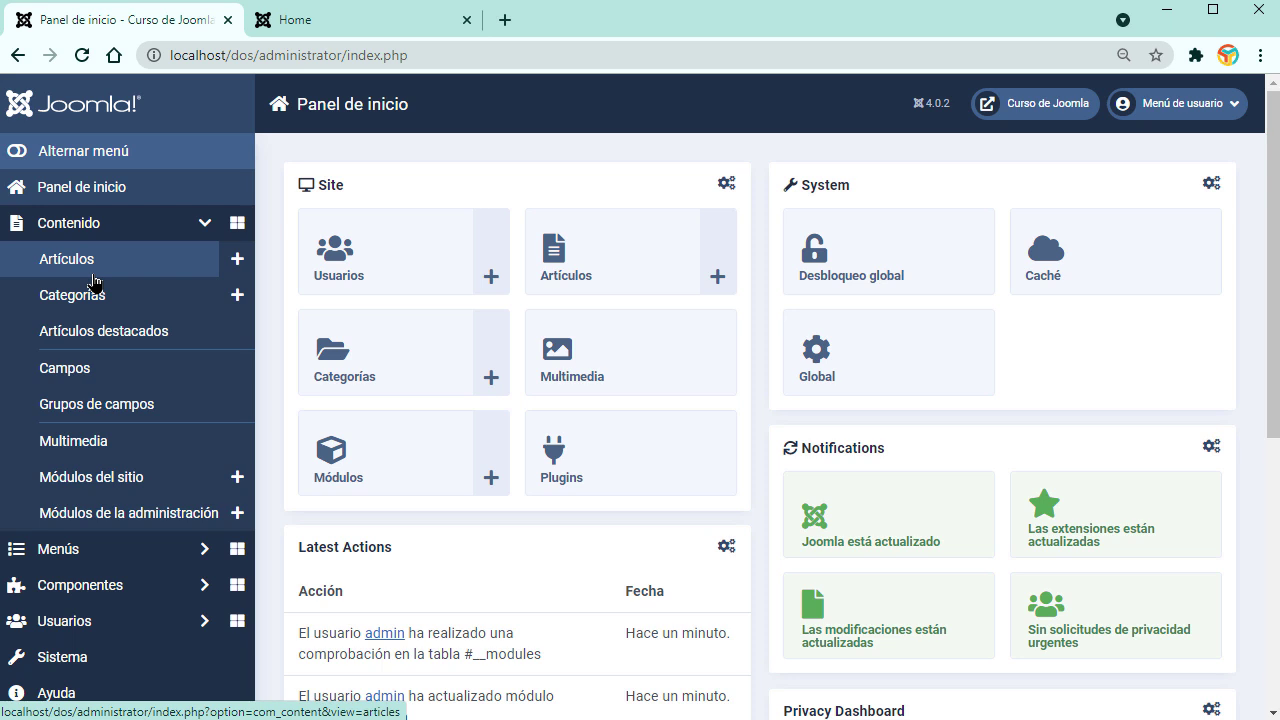
# Step: Start a new article and view its Images and Links, Options, Publishing, Edit Screen and Permissions tabs
pyautogui.click(90, 268)
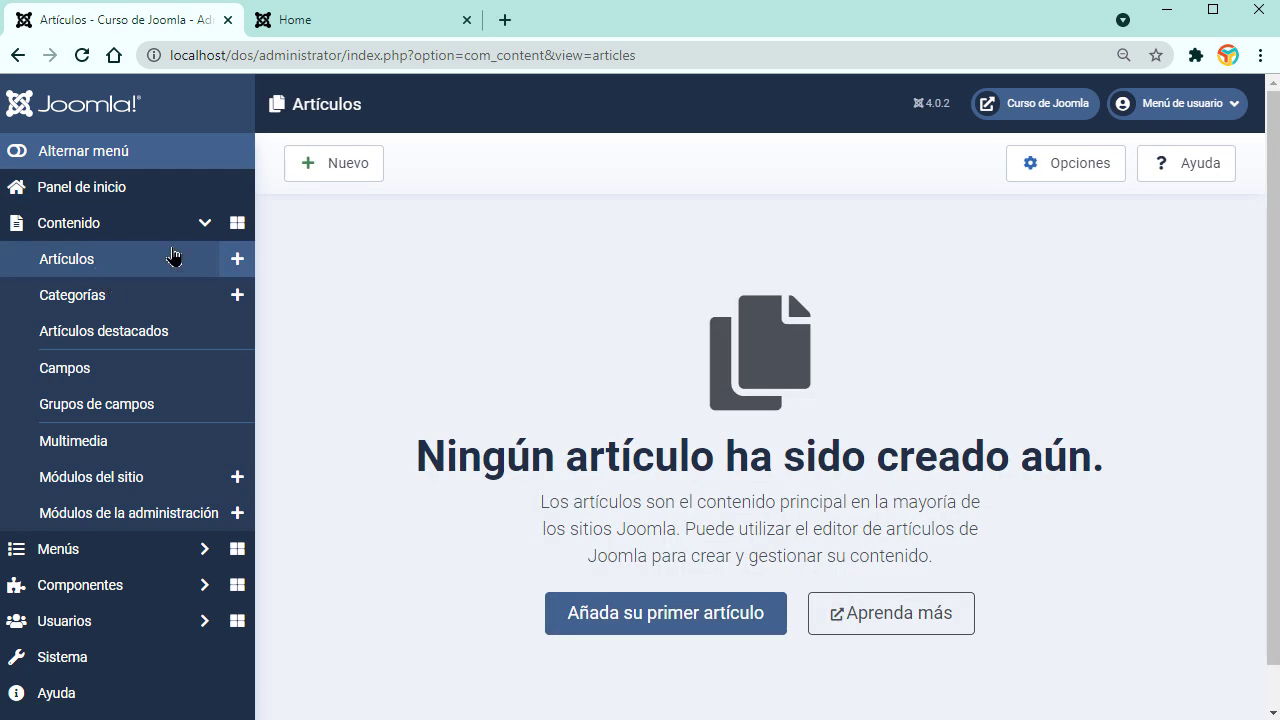
pyautogui.click(337, 181)
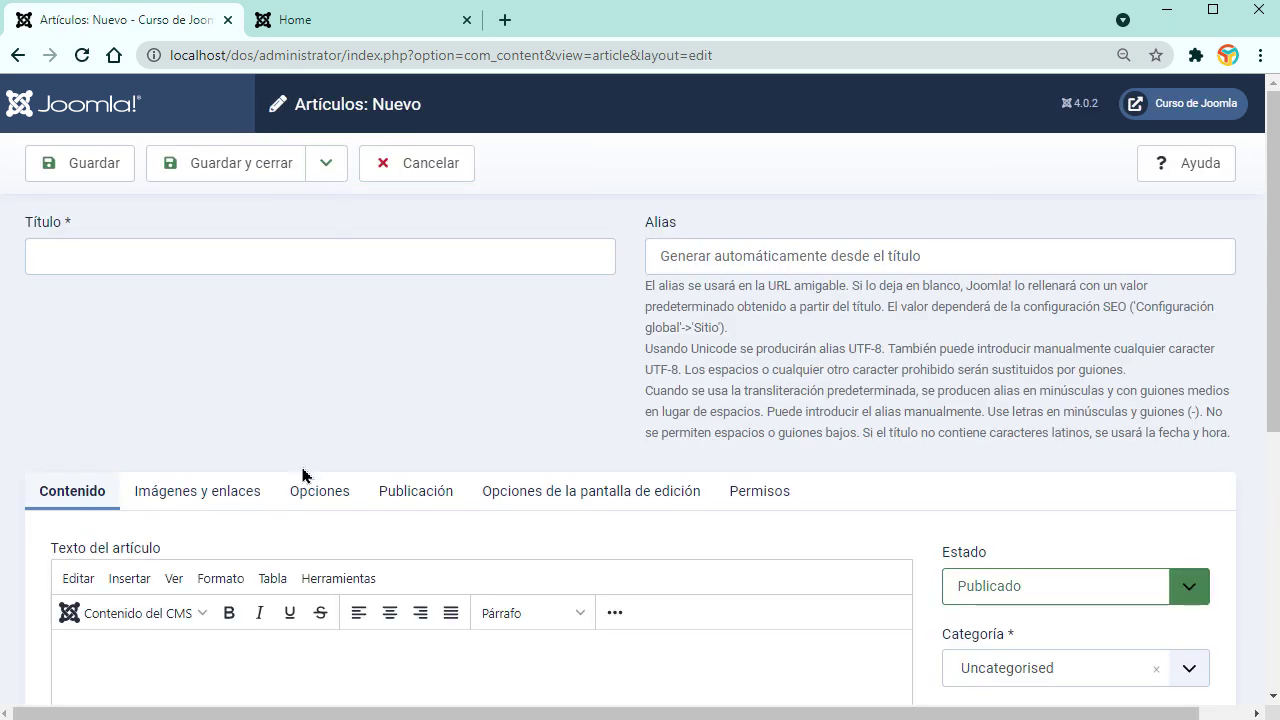
pyautogui.click(200, 505)
pyautogui.click(322, 505)
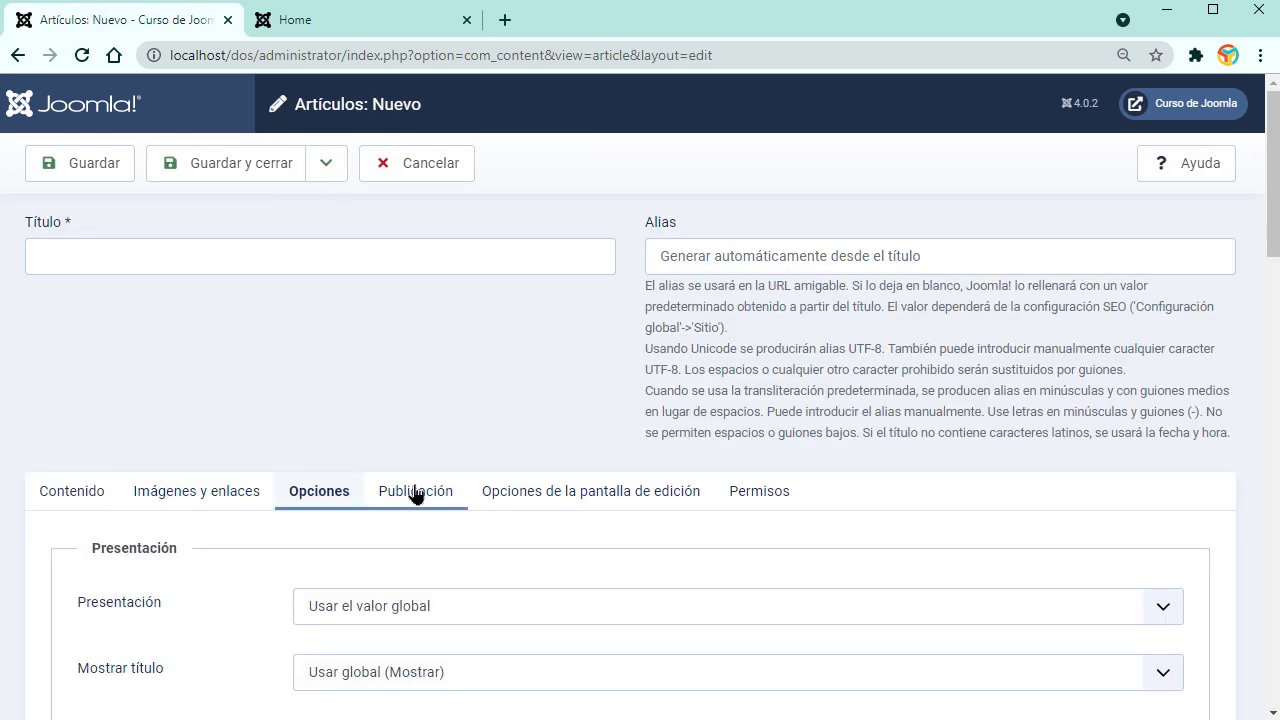
pyautogui.click(414, 495)
pyautogui.click(545, 497)
pyautogui.click(762, 505)
# Step: Revisit the Content and Images and Links tabs, then cancel the article without saving
pyautogui.scroll(-2, 762, 509)
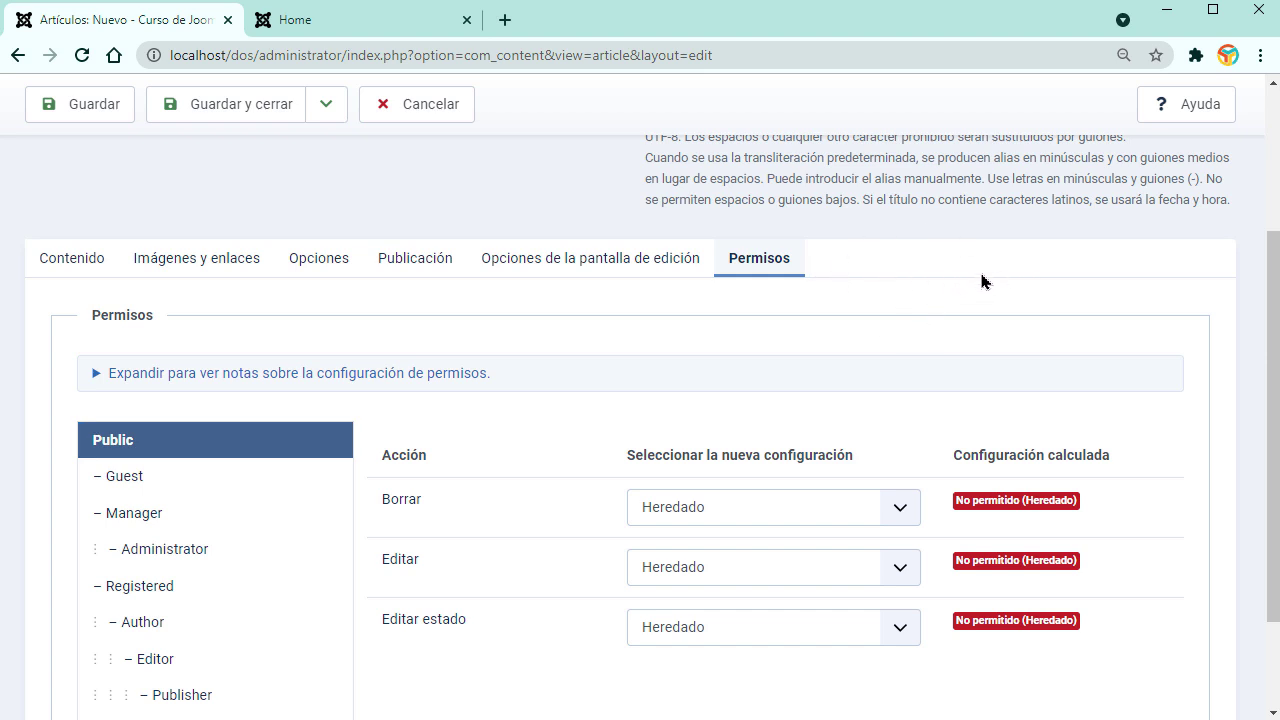
pyautogui.click(66, 268)
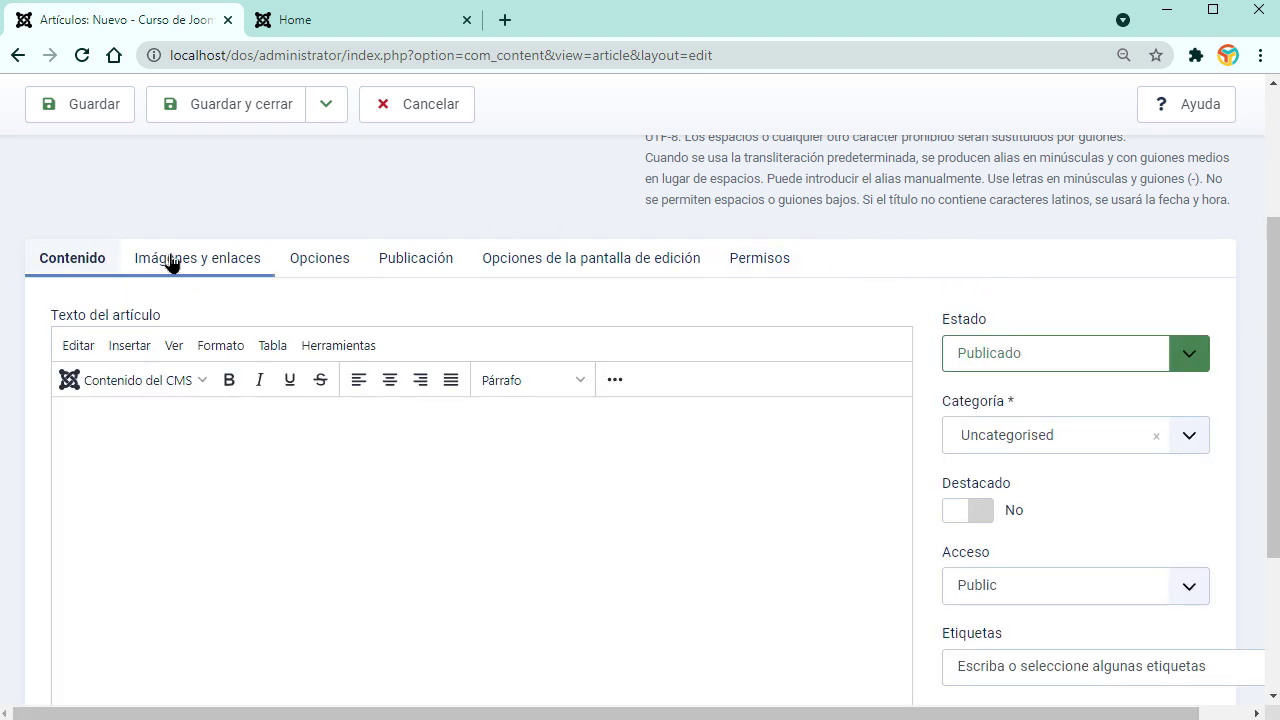
pyautogui.click(253, 268)
pyautogui.click(423, 106)
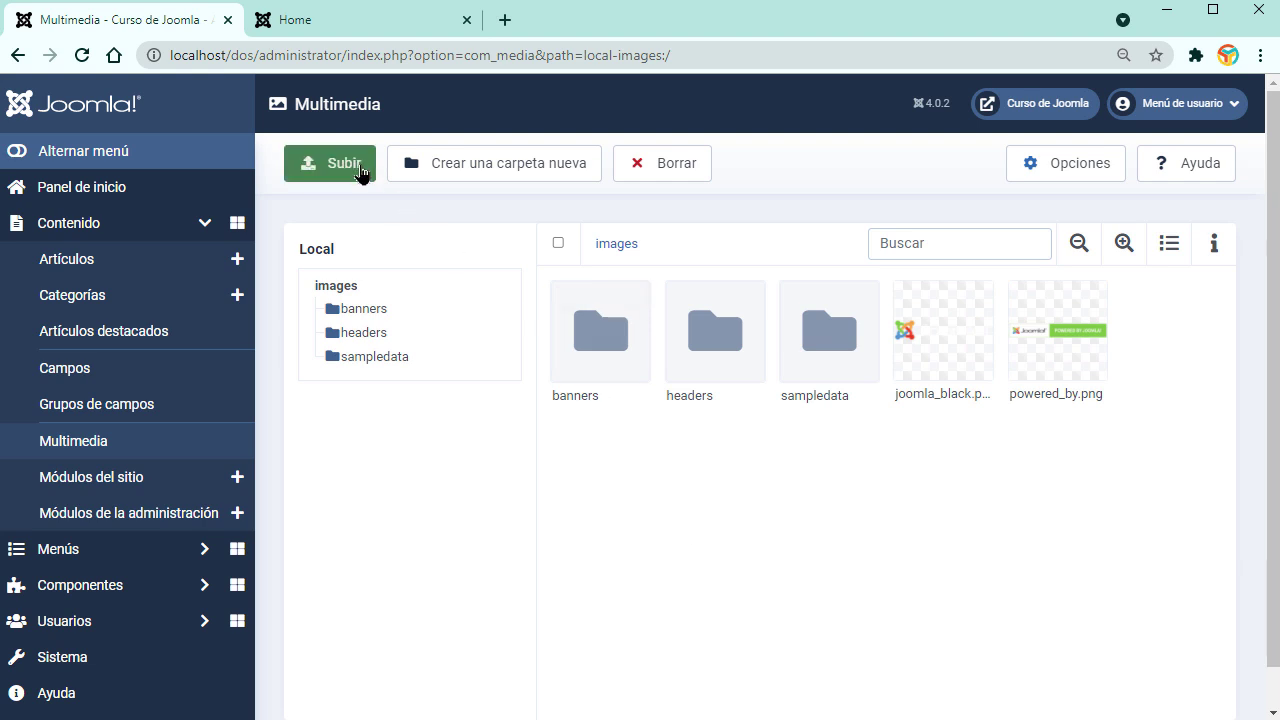
# Step: Upload 006.jpg from Desktop > WEBSITE into the images folder and show its actions
pyautogui.click(339, 172)
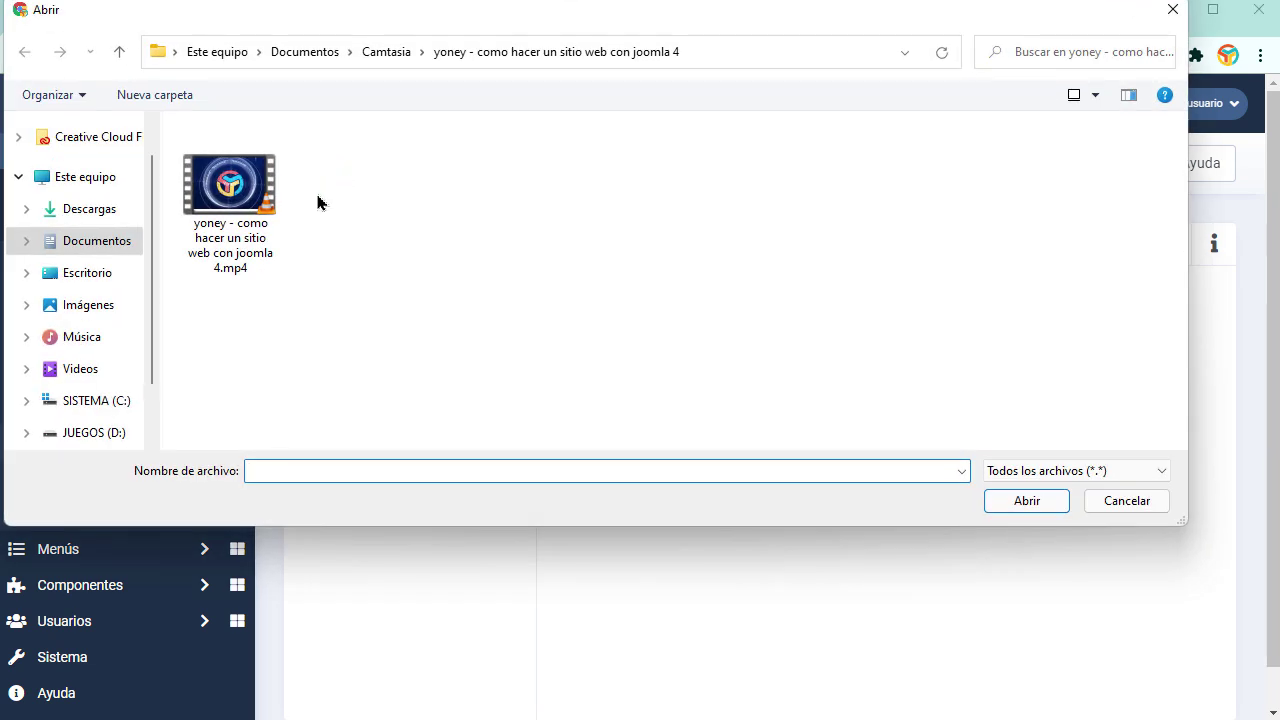
pyautogui.click(84, 276)
pyautogui.click(95, 303)
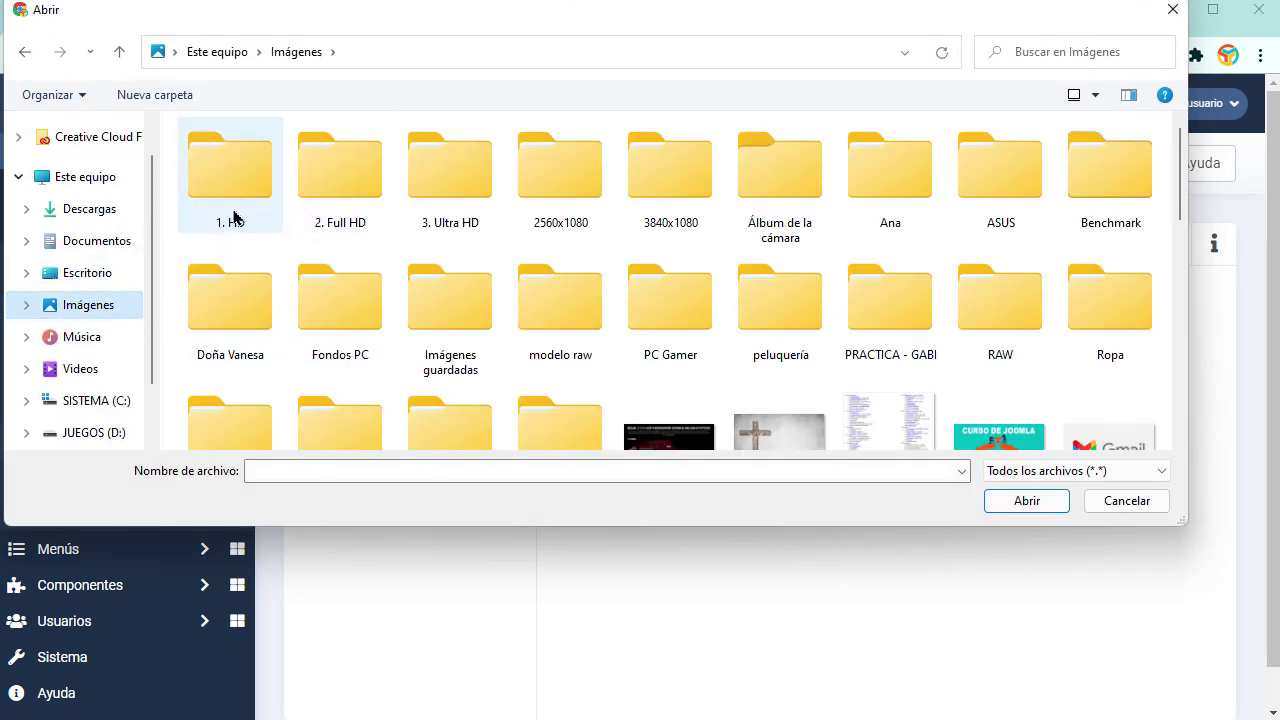
pyautogui.click(87, 275)
pyautogui.doubleClick(246, 222)
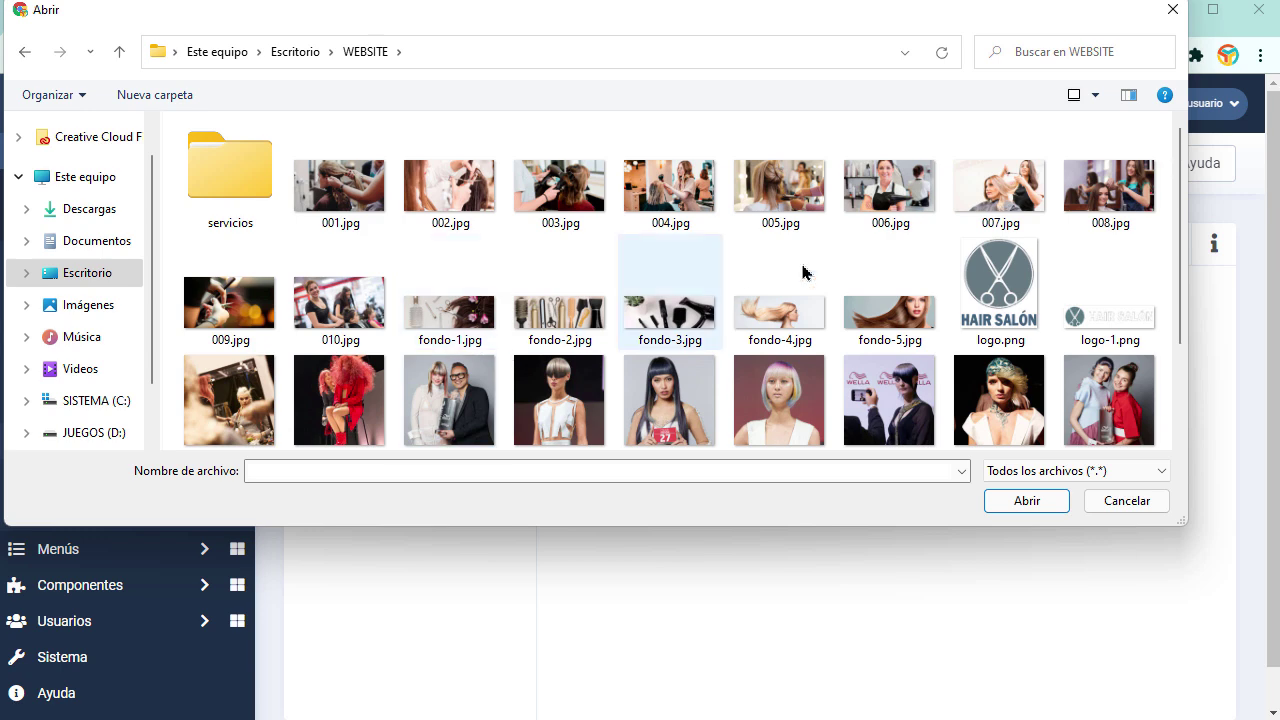
pyautogui.click(890, 188)
pyautogui.click(1025, 500)
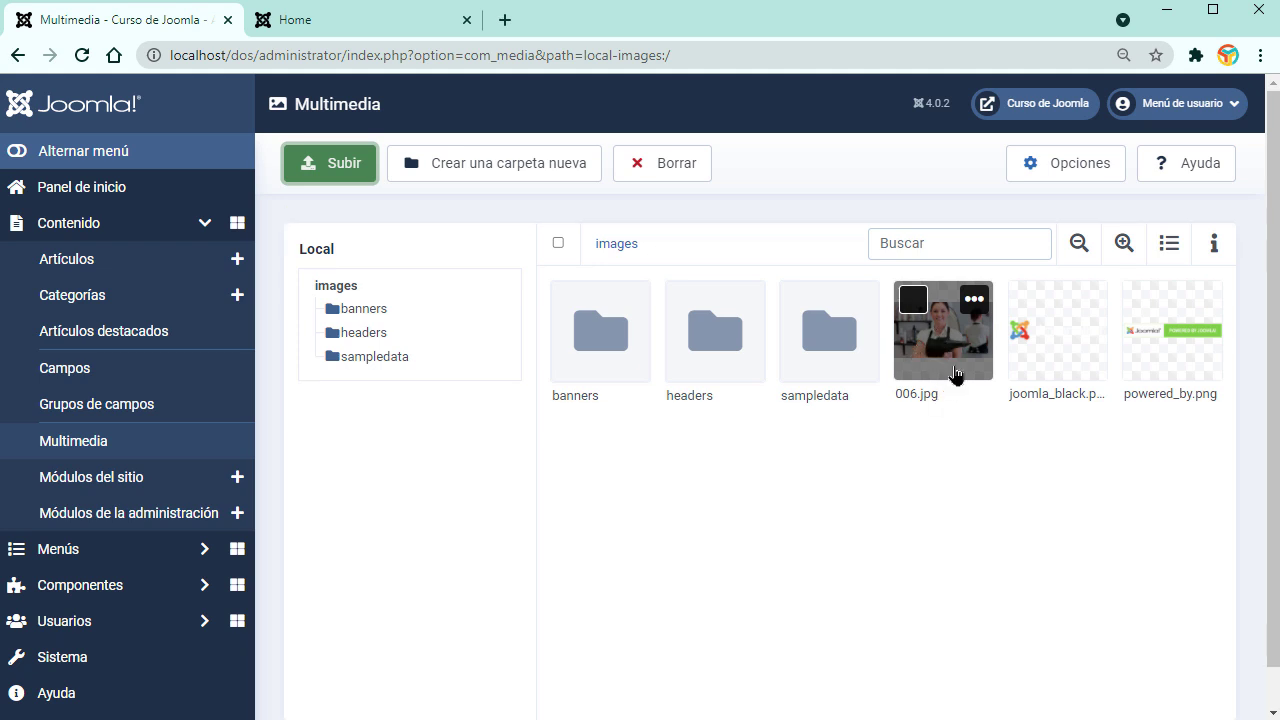
pyautogui.click(973, 302)
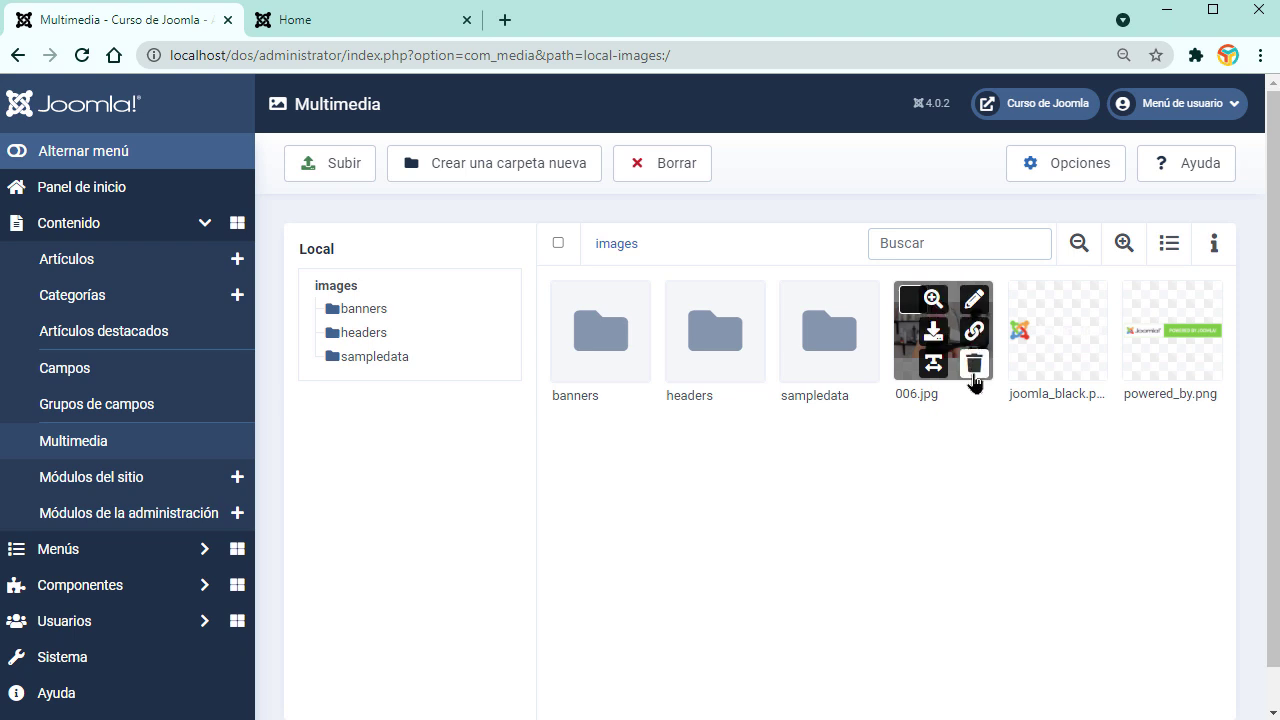
# Step: Open 006.jpg in the image editor, close it unchanged, and reopen its actions panel
pyautogui.click(975, 300)
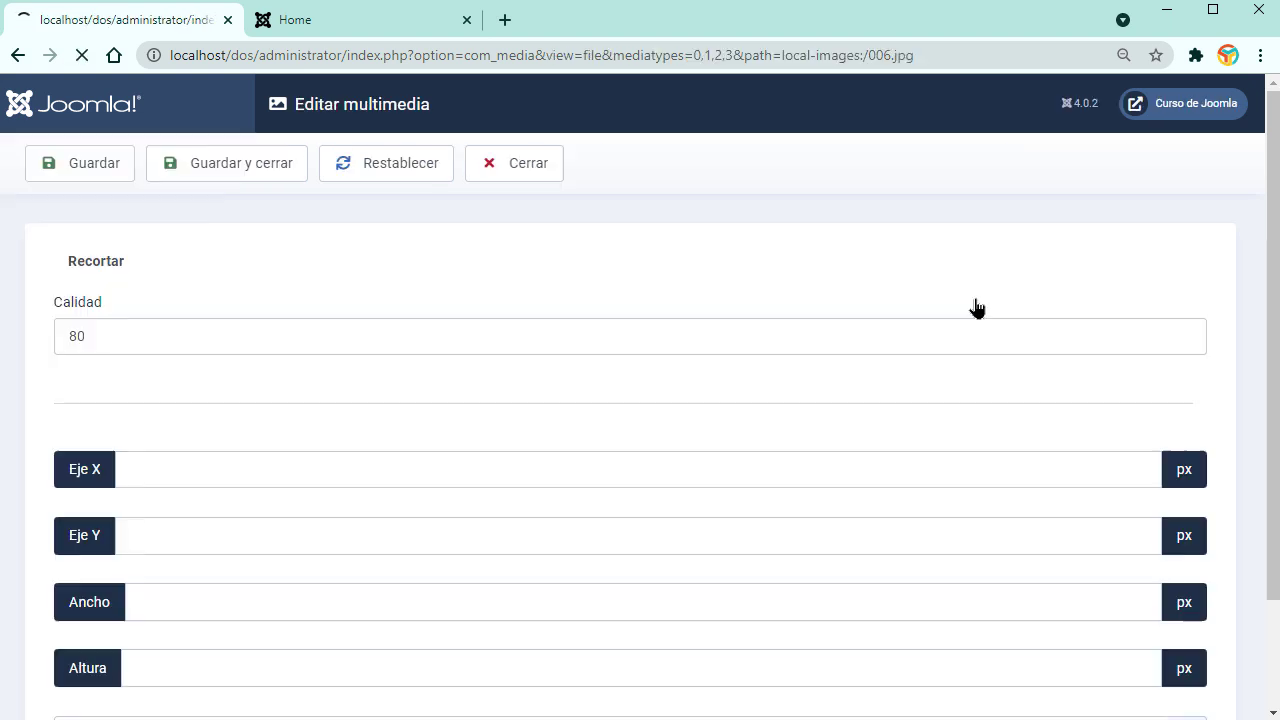
pyautogui.scroll(-2, 718, 453)
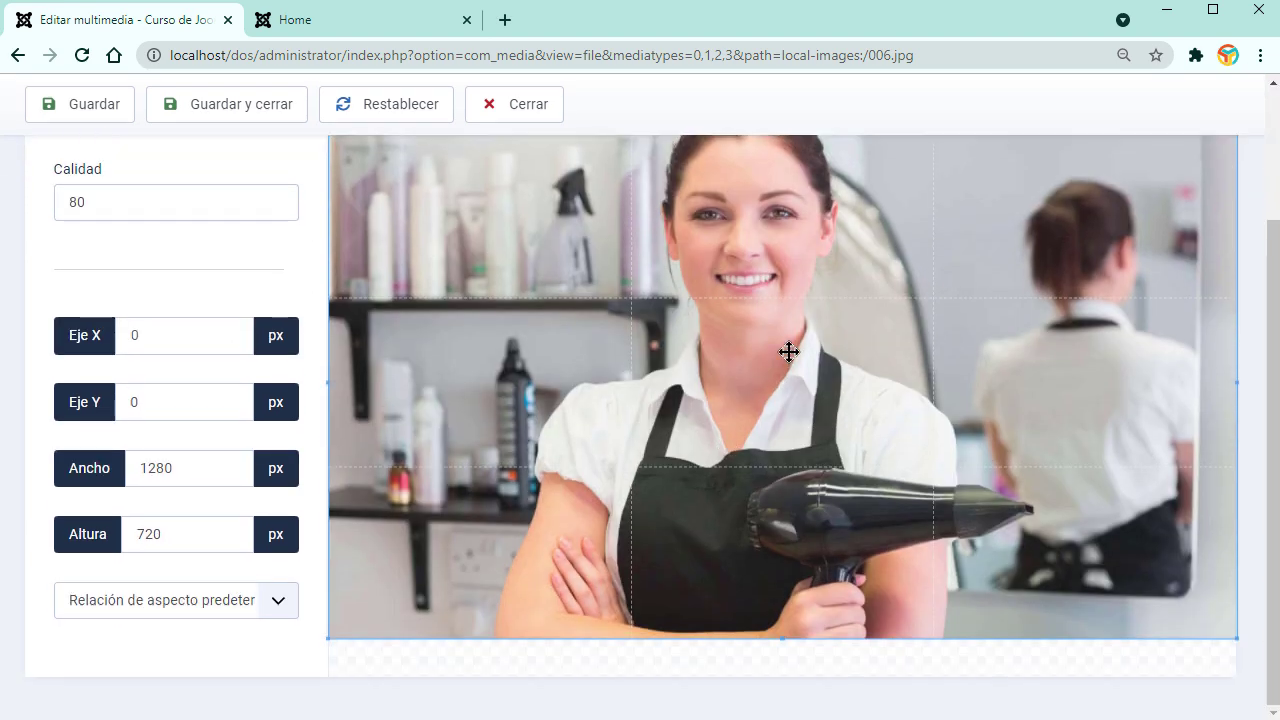
pyautogui.scroll(2, 180, 354)
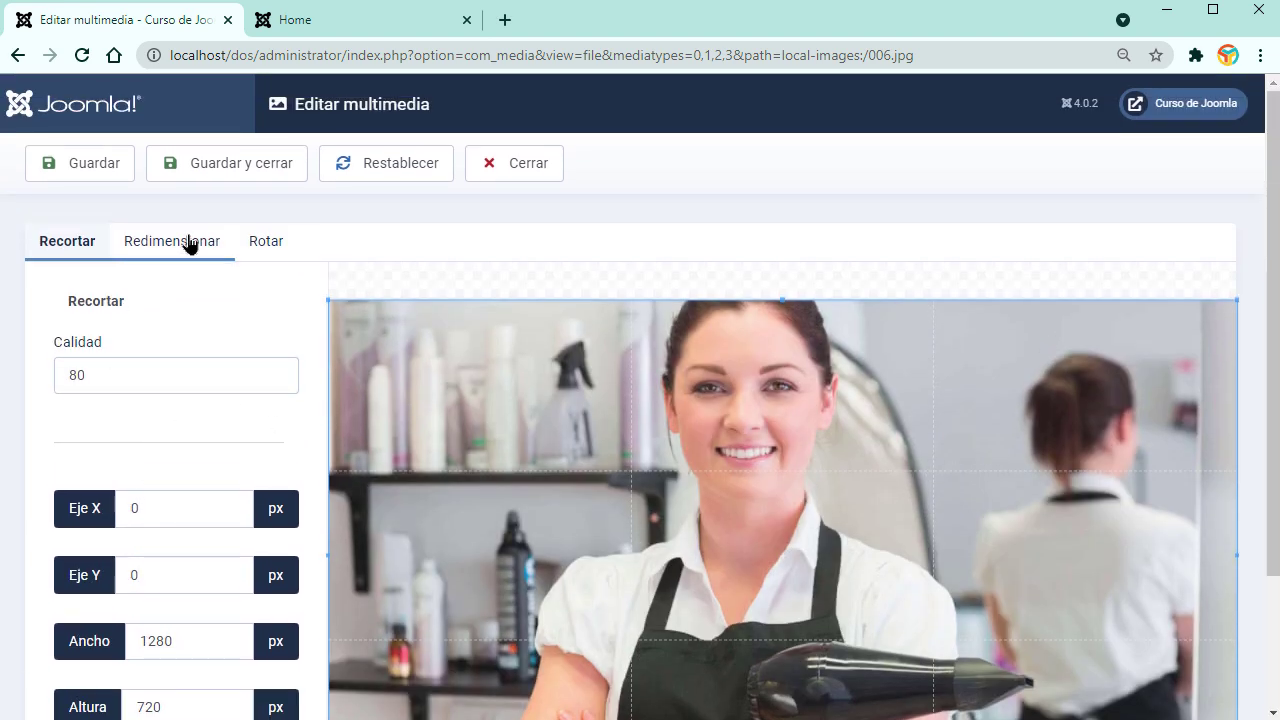
pyautogui.click(521, 175)
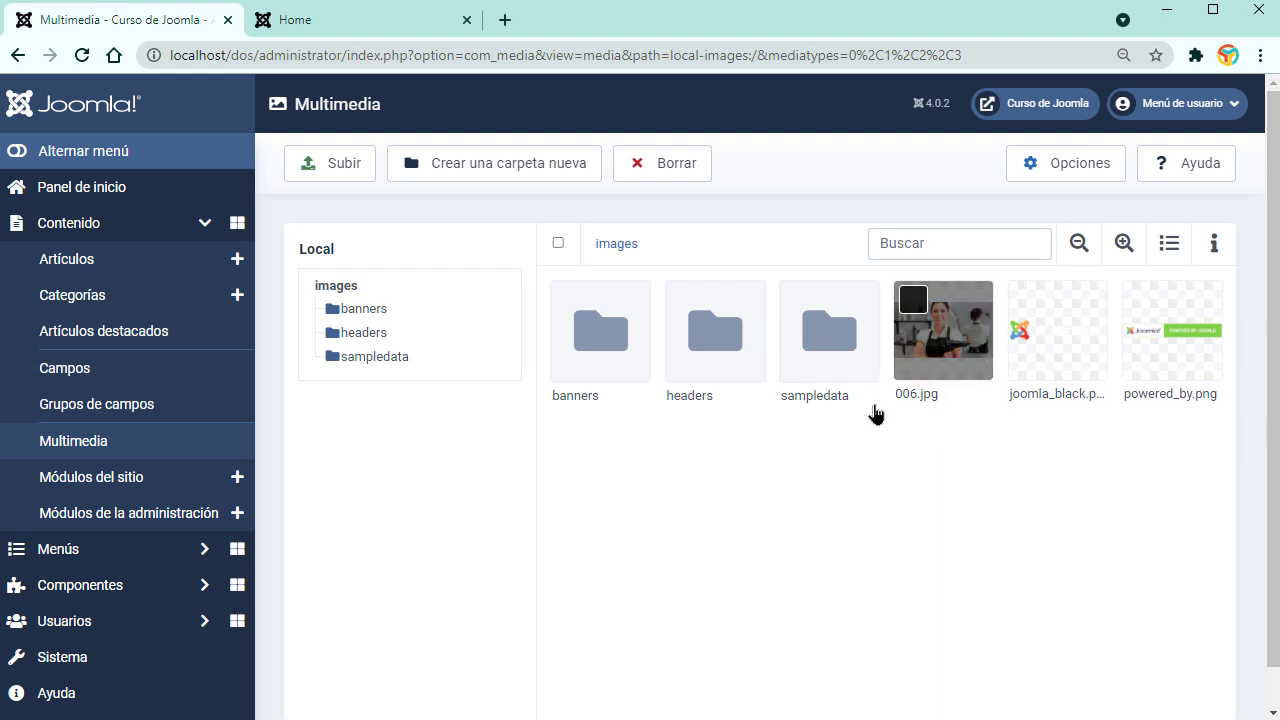
pyautogui.moveTo(951, 348)
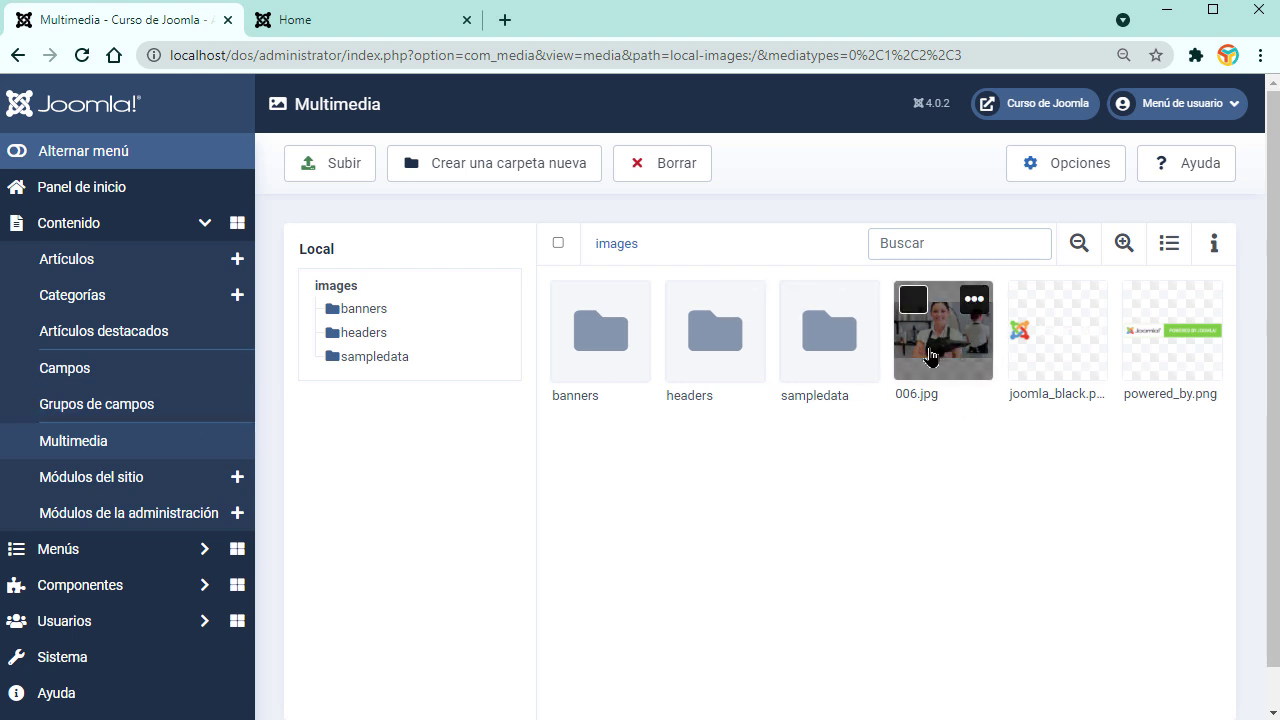
pyautogui.click(974, 299)
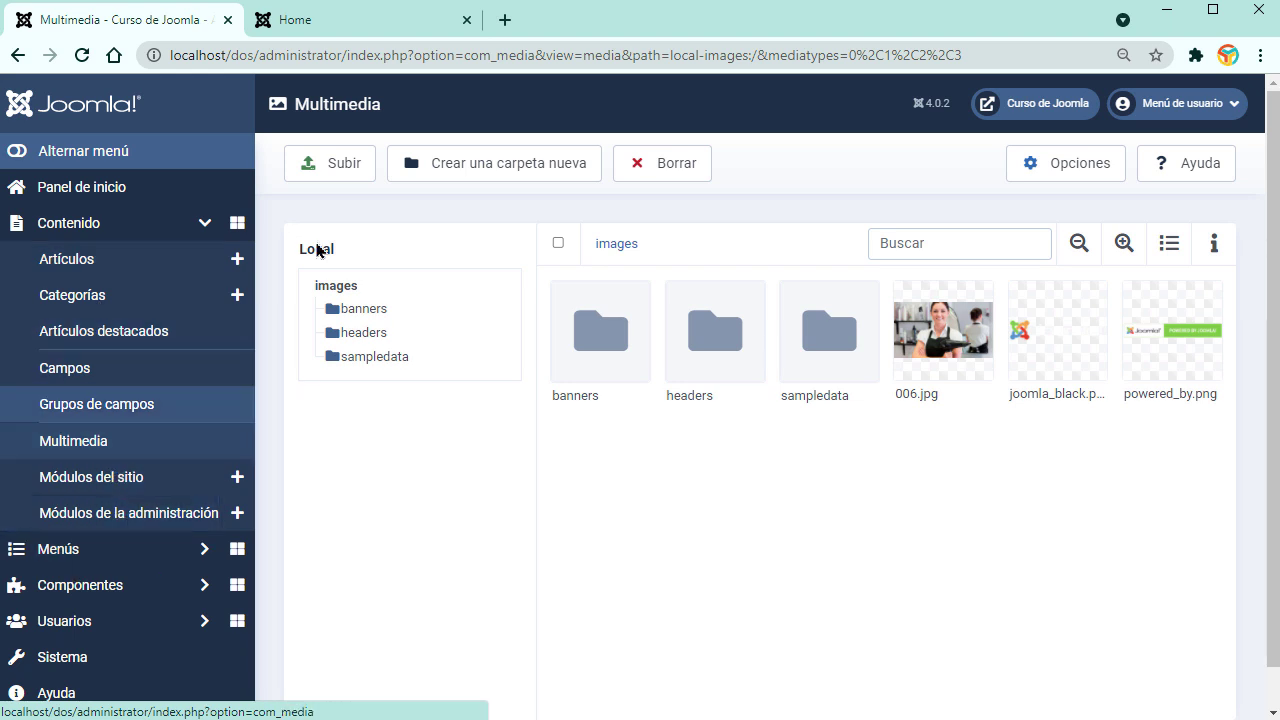
pyautogui.click(343, 24)
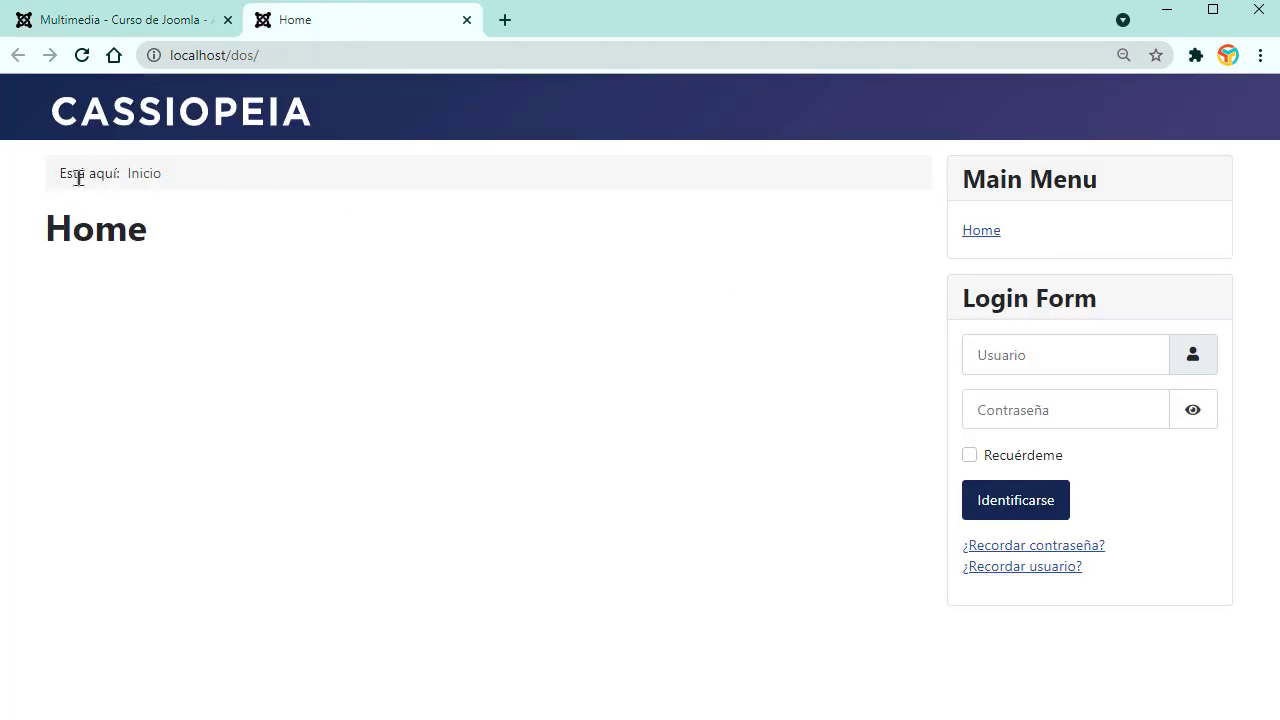
pyautogui.moveTo(61, 174); pyautogui.dragTo(150, 175)
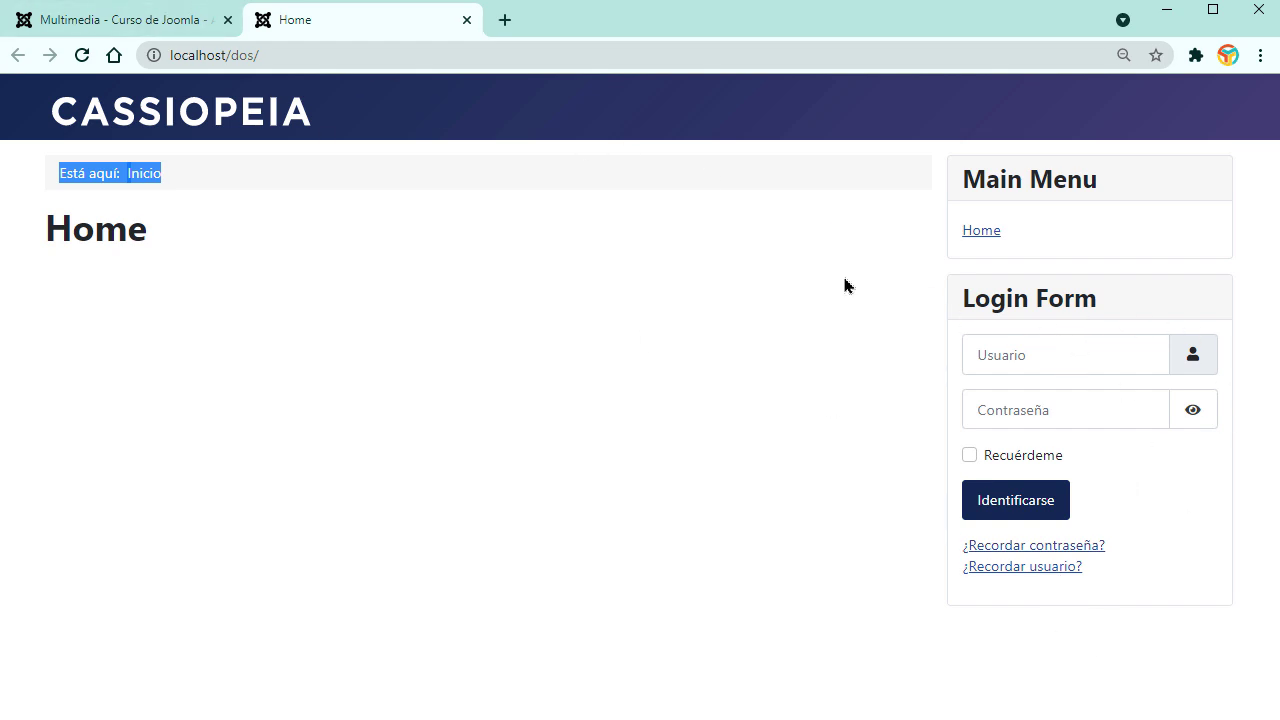
pyautogui.click(130, 20)
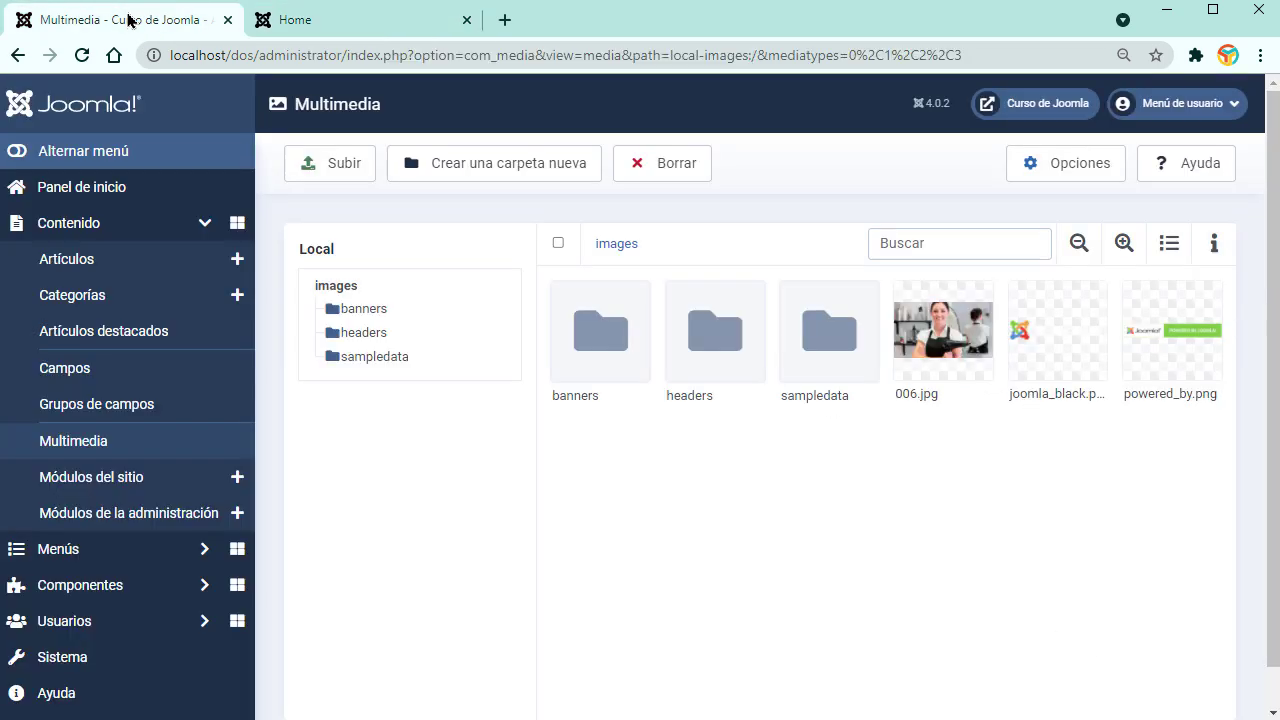
# Step: View the site modules, then scroll through the administrator modules list
pyautogui.click(92, 482)
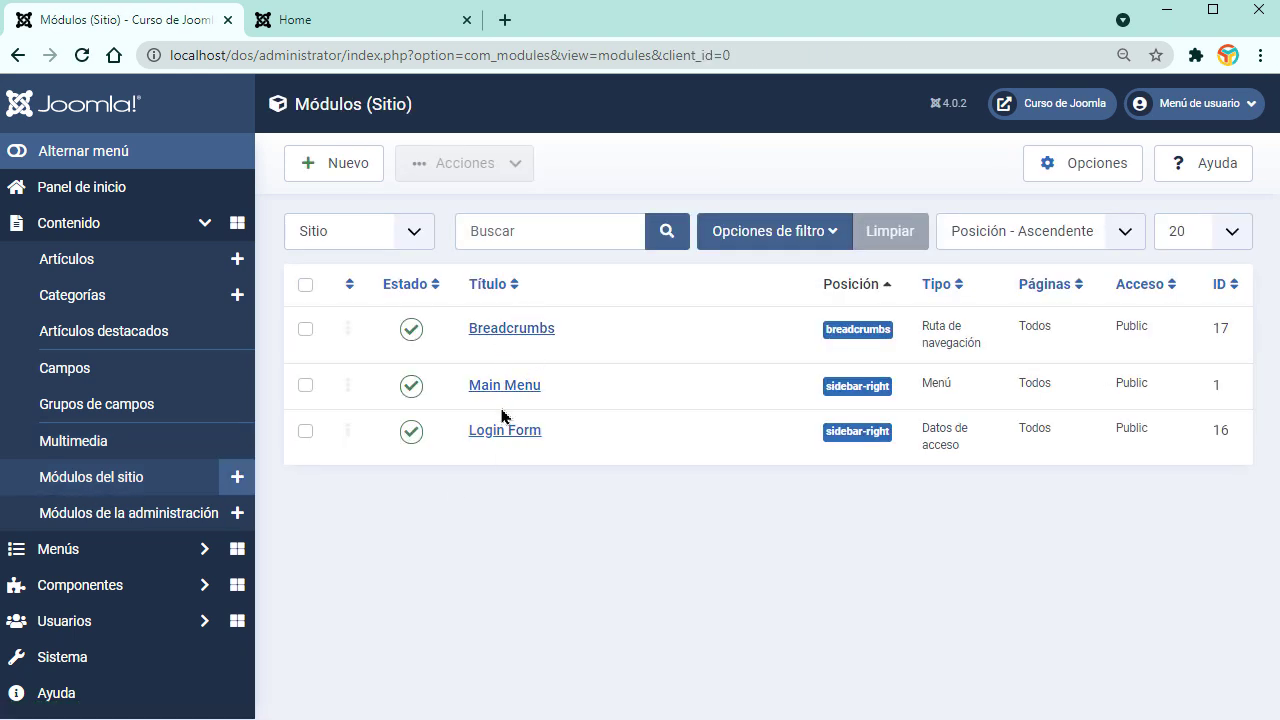
pyautogui.click(173, 523)
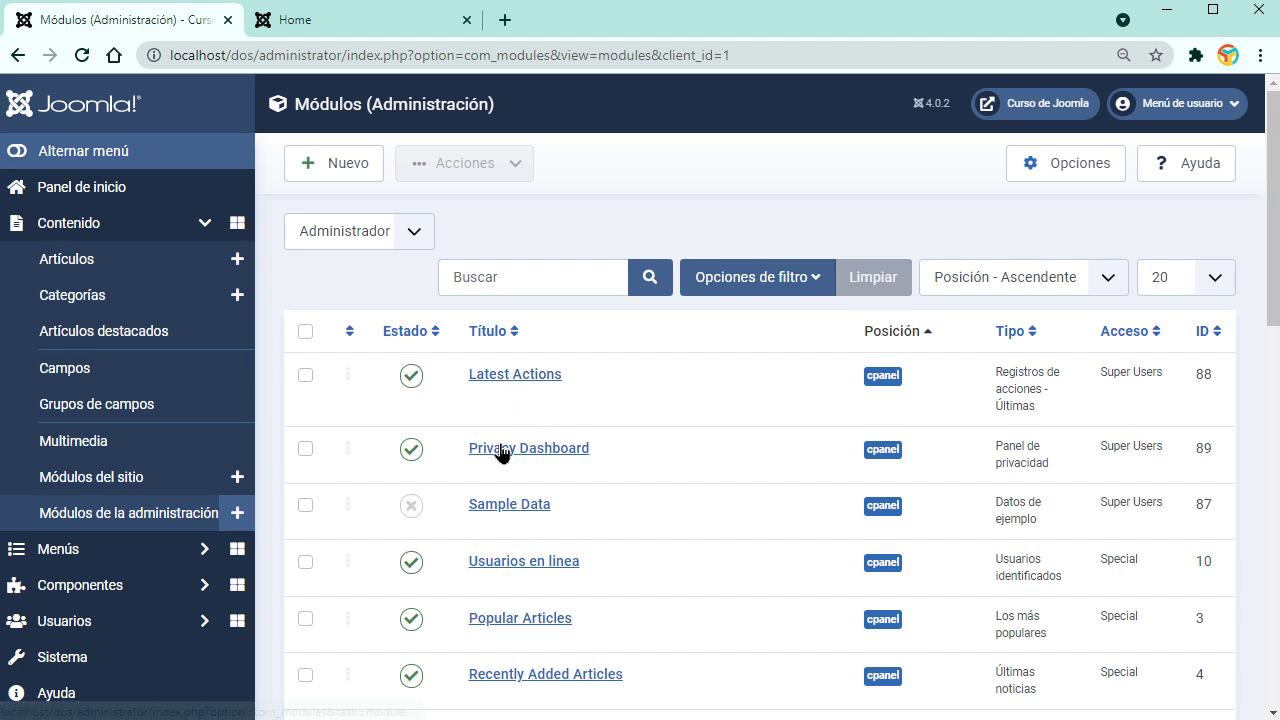
pyautogui.scroll(-10, 518, 543)
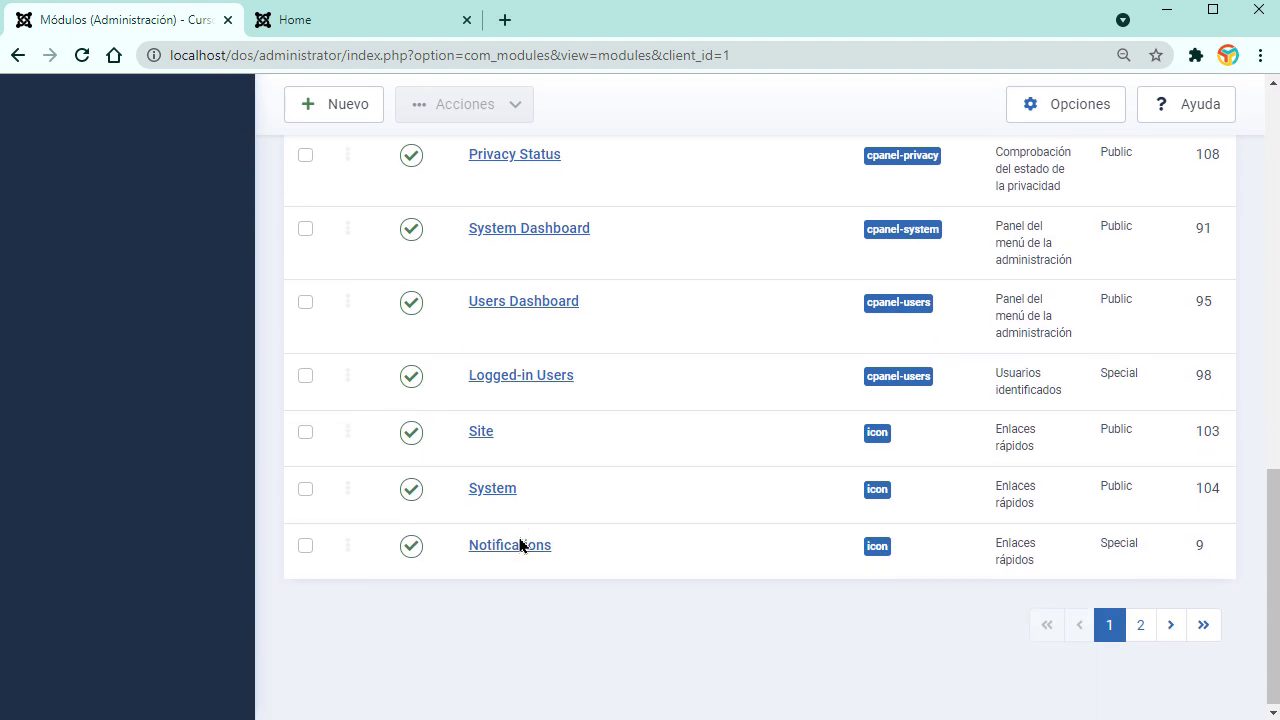
pyautogui.scroll(9, 520, 545)
pyautogui.scroll(2, 520, 545)
# Step: Go back to the dashboard and expand the Content and Menus sections
pyautogui.click(70, 200)
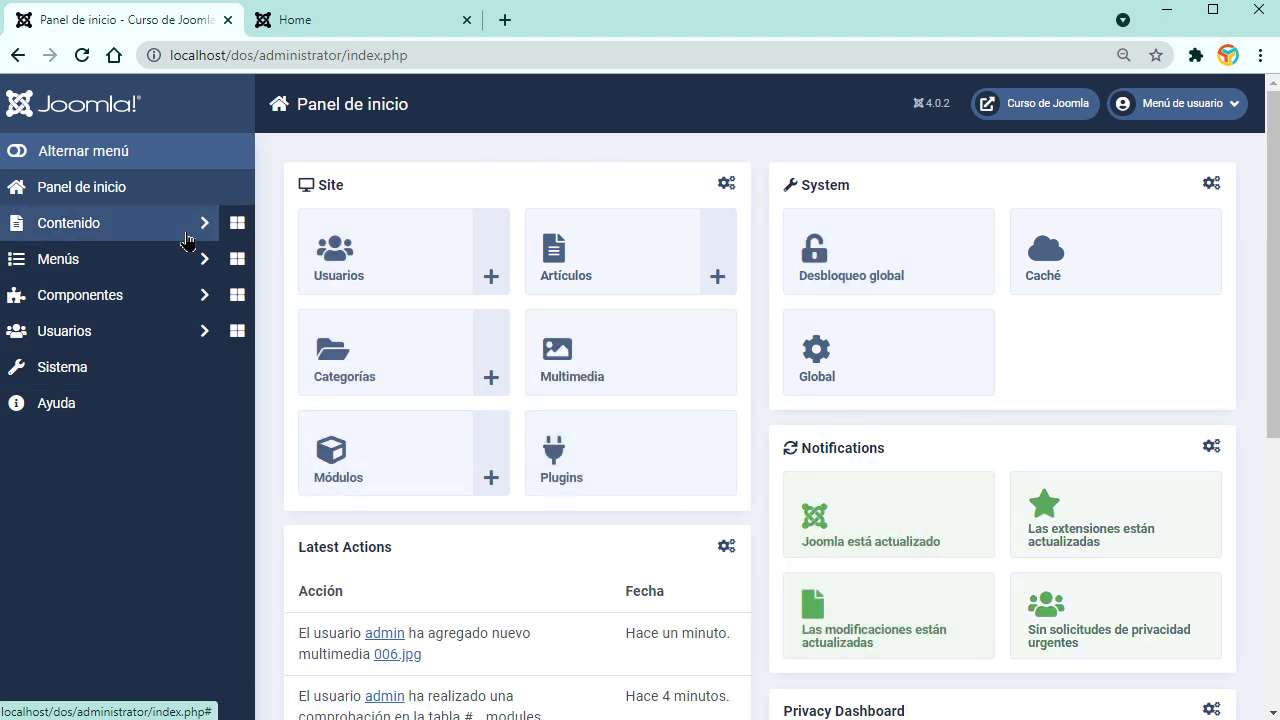
pyautogui.click(190, 228)
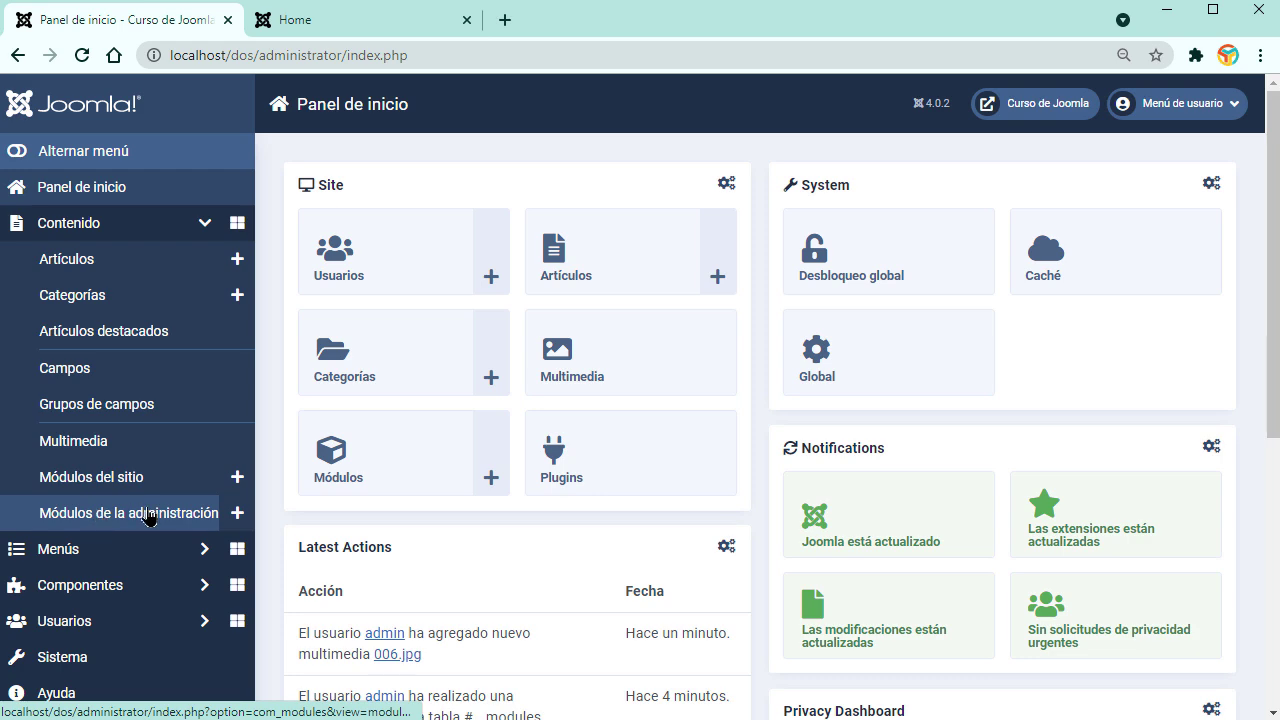
pyautogui.scroll(-7, 551, 597)
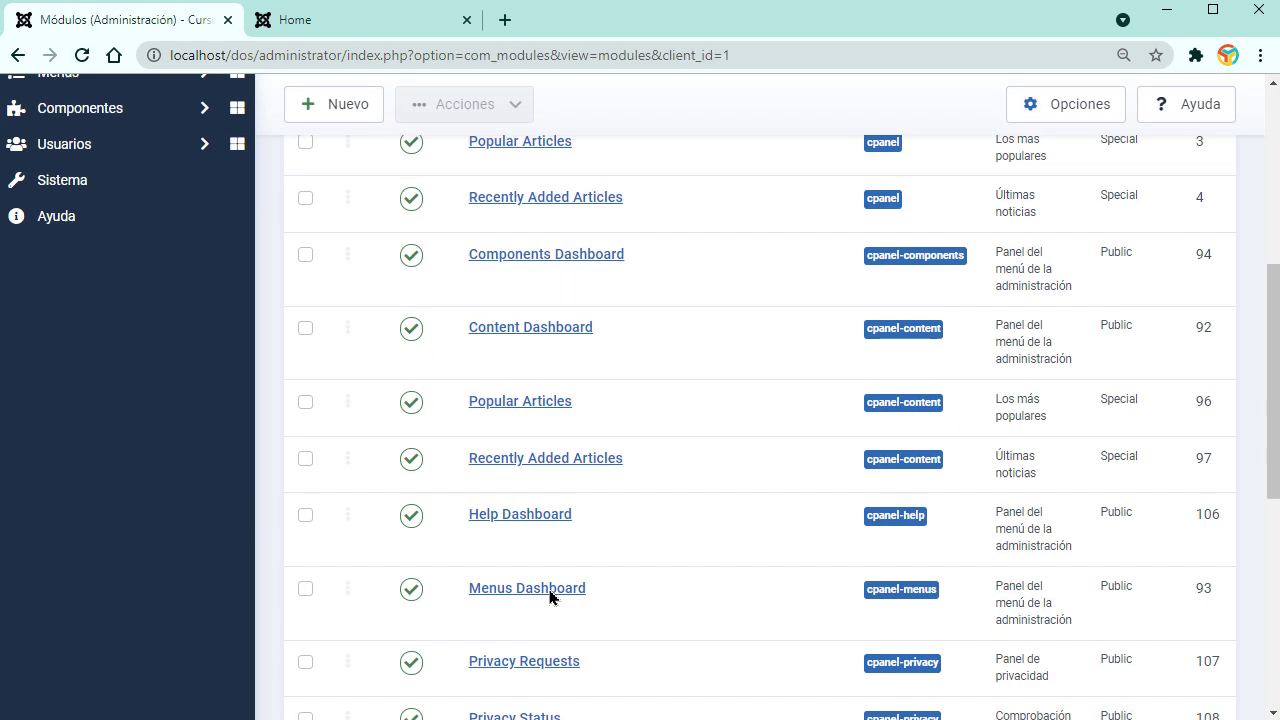
pyautogui.scroll(-4, 549, 597)
pyautogui.scroll(10, 549, 597)
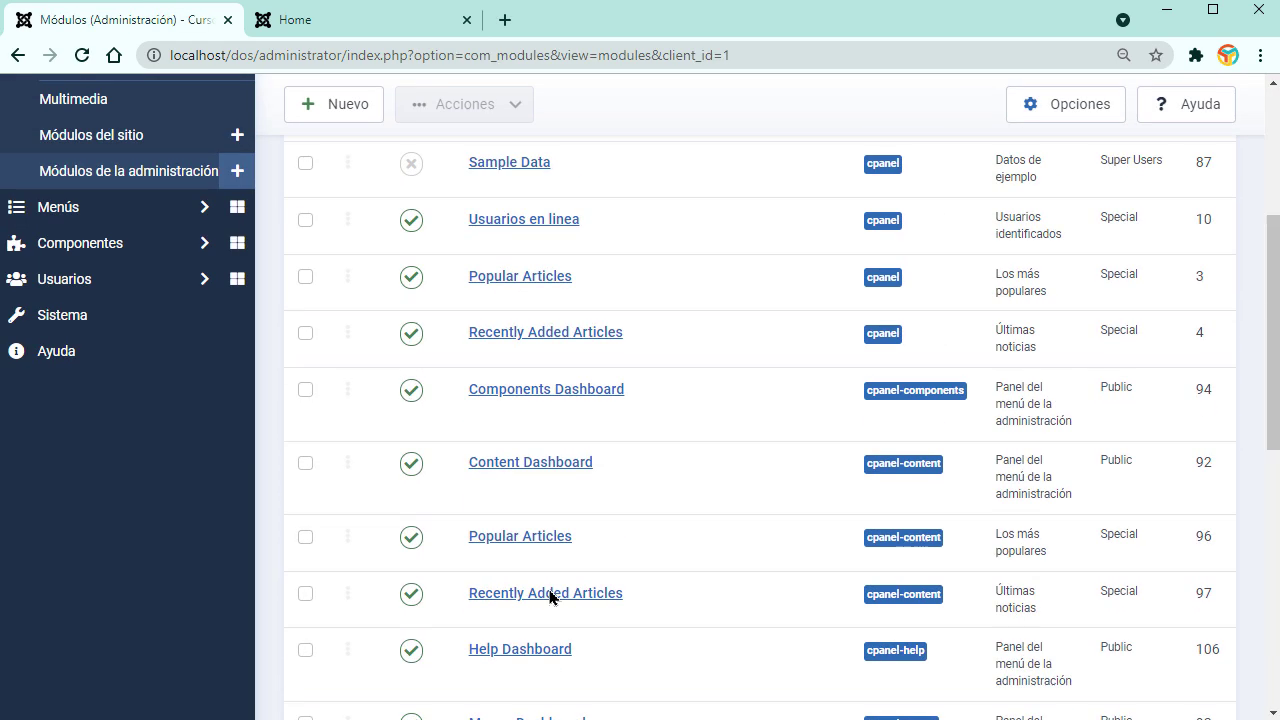
pyautogui.click(195, 556)
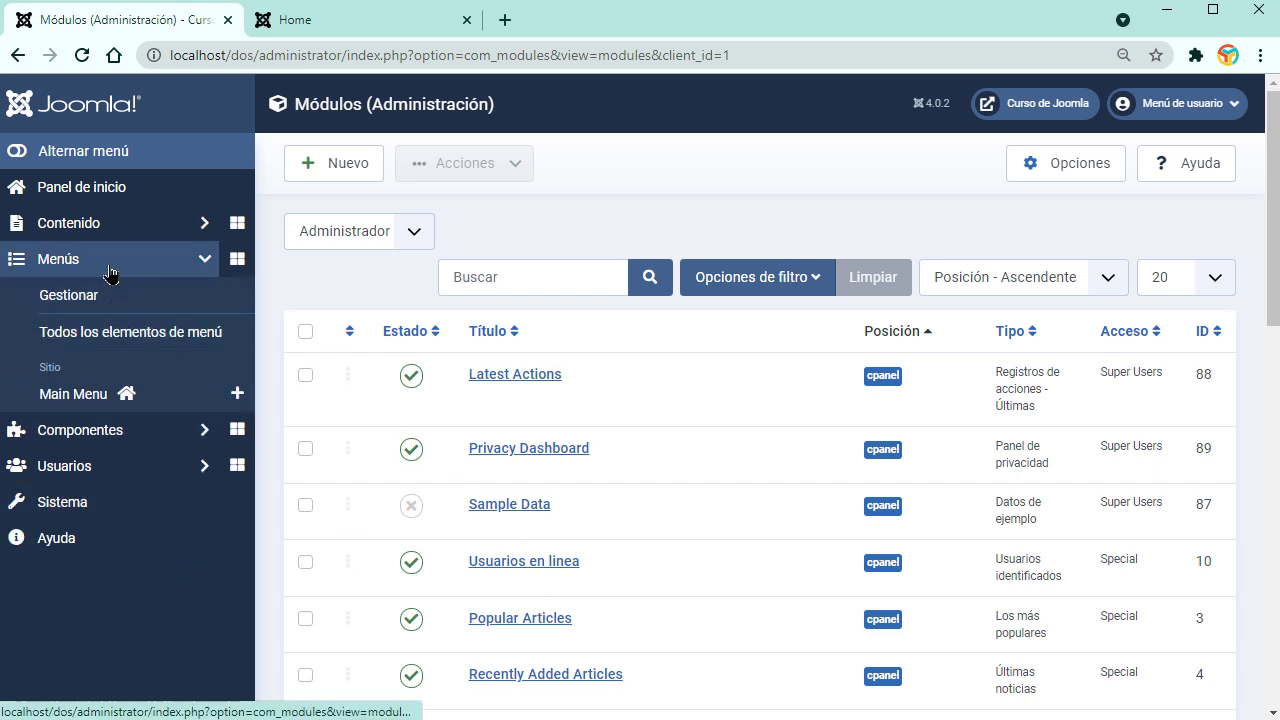
# Step: Retitle Main Menu as 'MENÚ PRINCIPAL' and save and close it
pyautogui.click(73, 303)
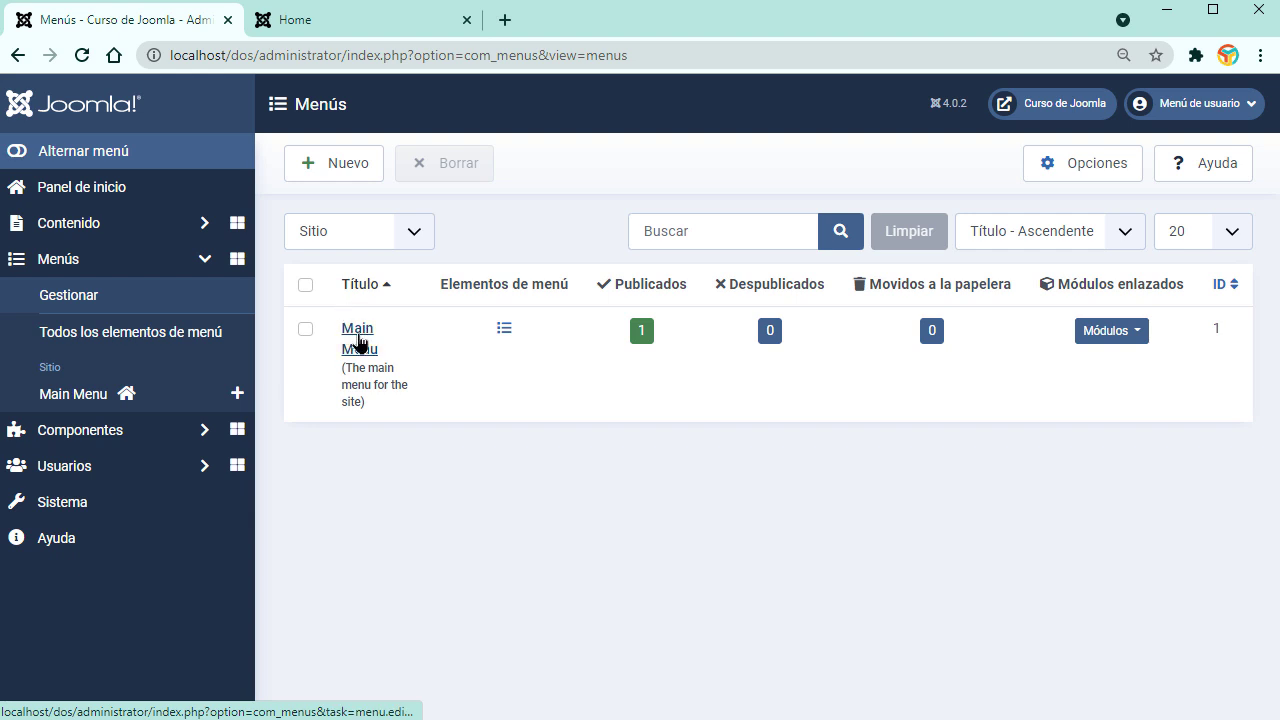
pyautogui.click(359, 342)
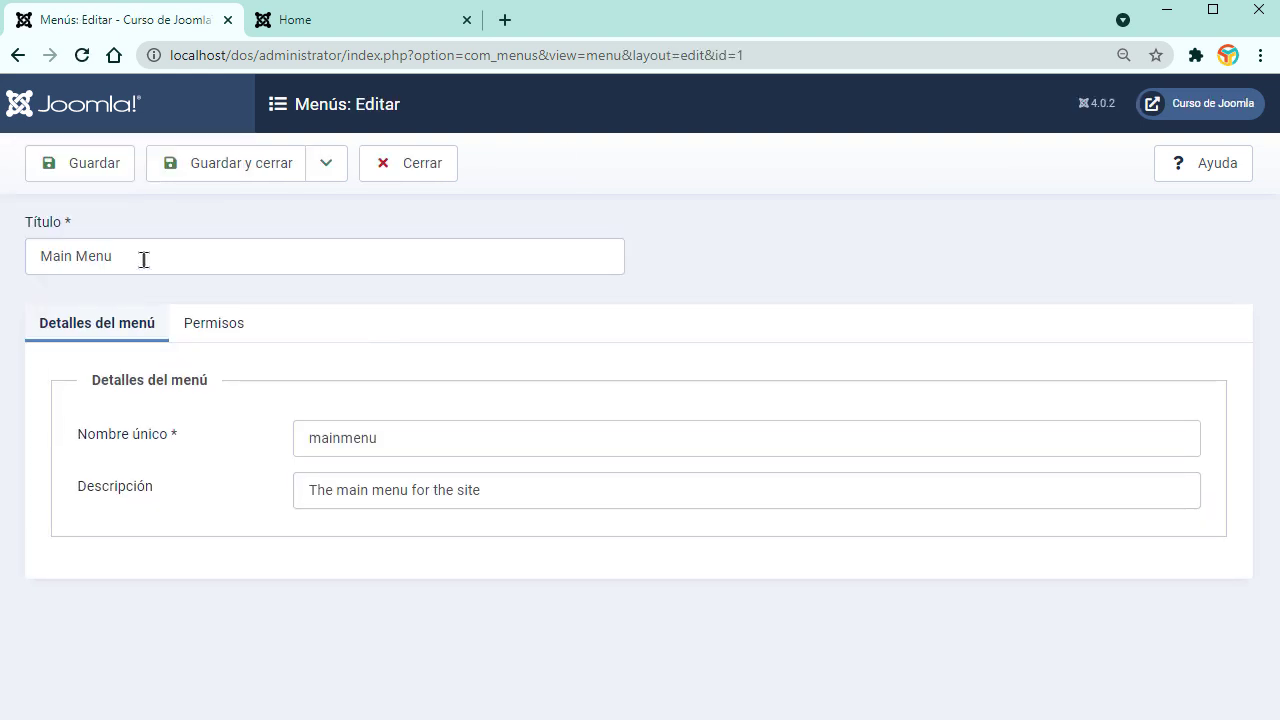
pyautogui.moveTo(143, 257); pyautogui.dragTo(75, 257)
pyautogui.moveTo(30, 293); pyautogui.dragTo(5, 267)
pyautogui.write('Men')
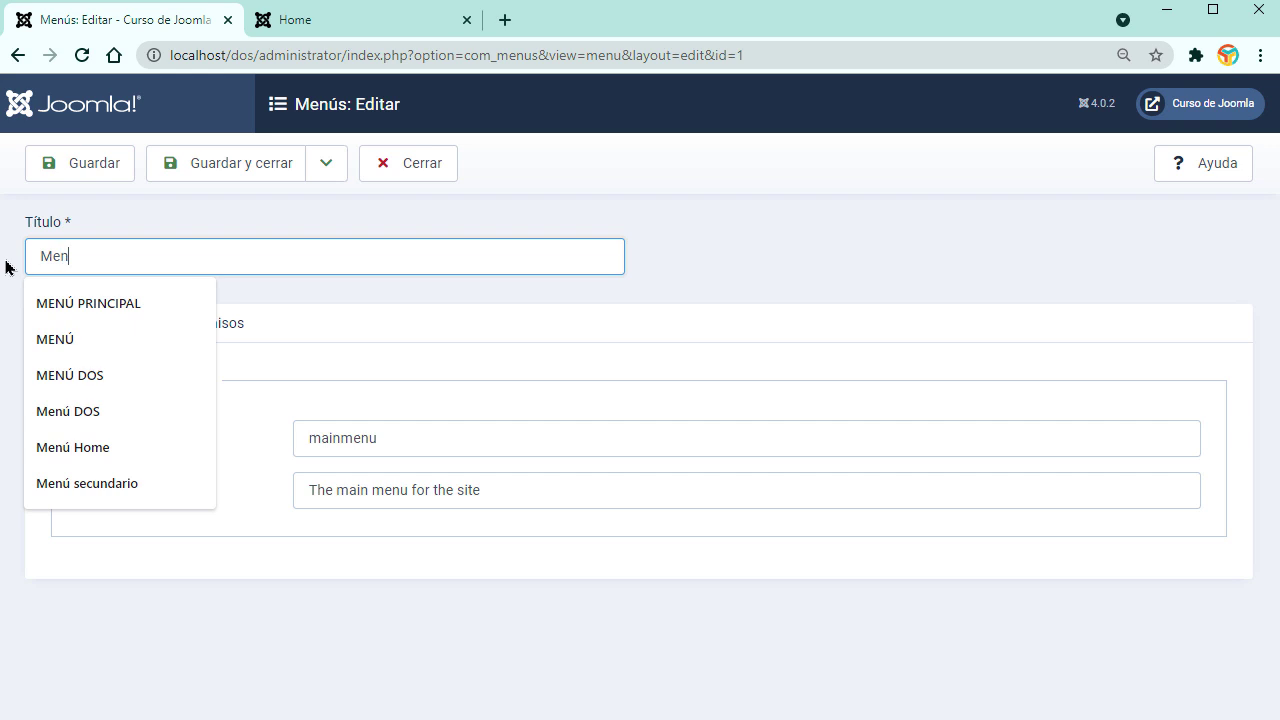
pyautogui.click(175, 303)
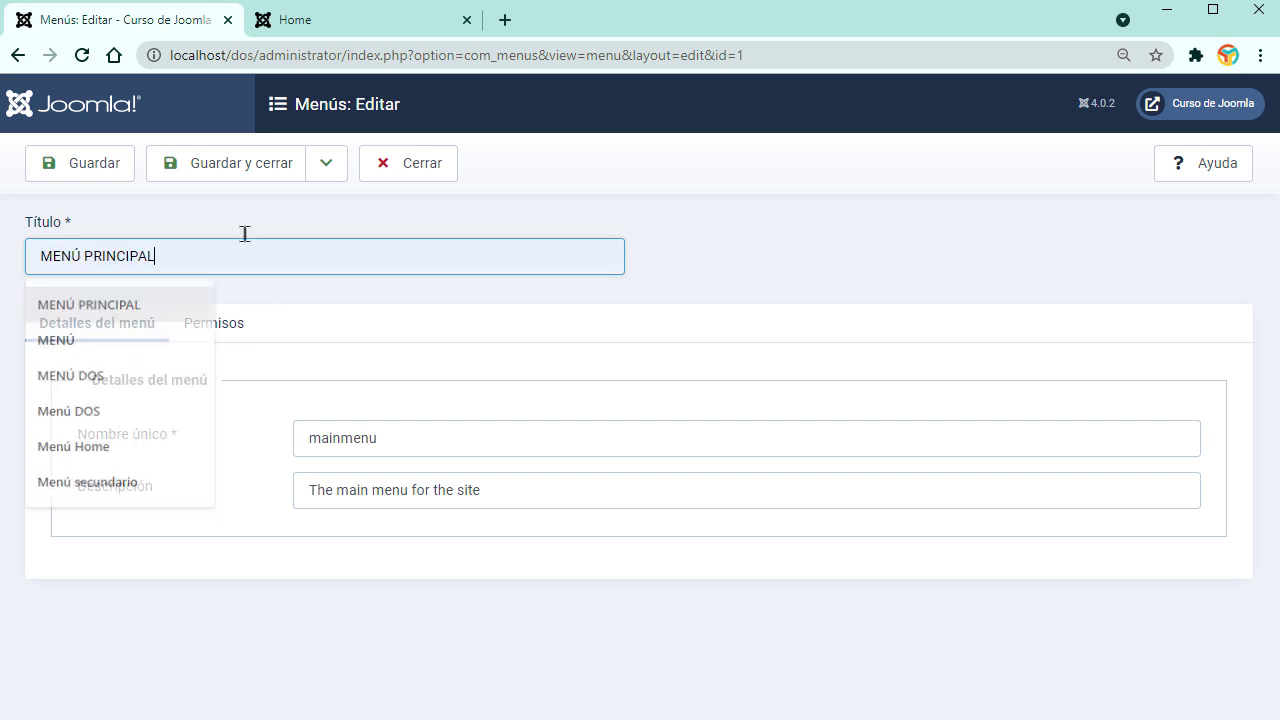
pyautogui.click(242, 165)
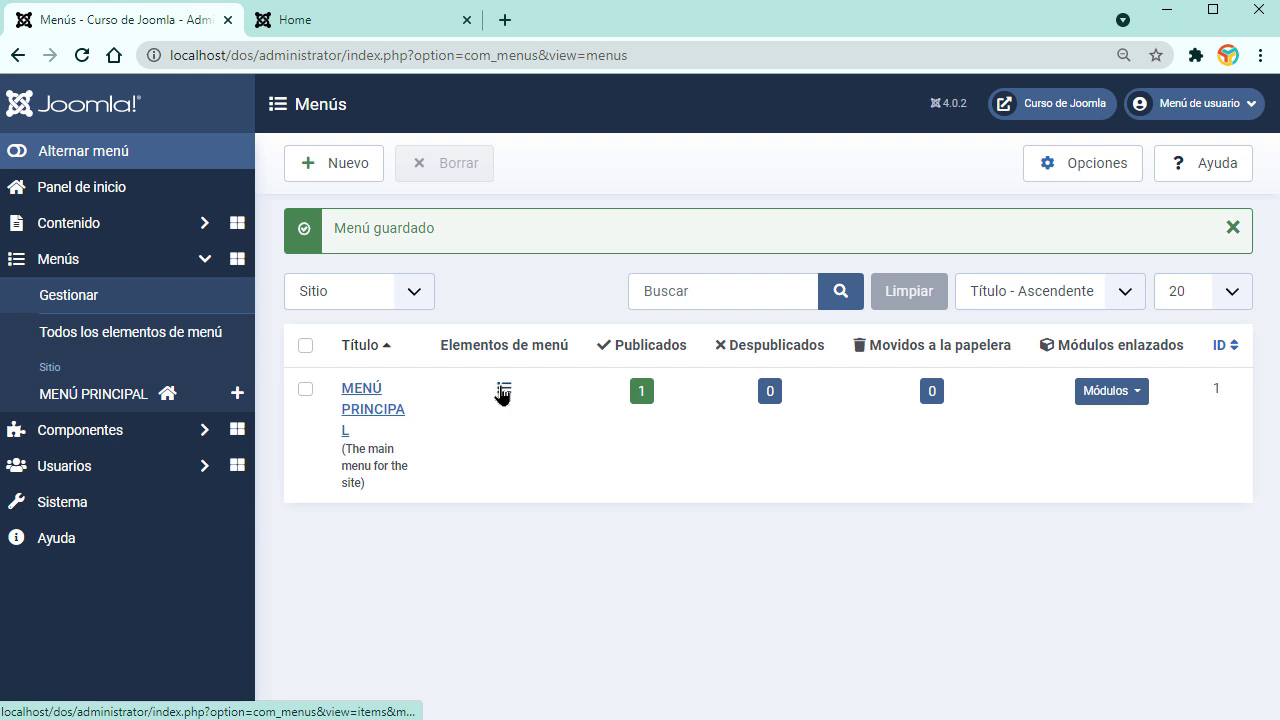
pyautogui.click(203, 432)
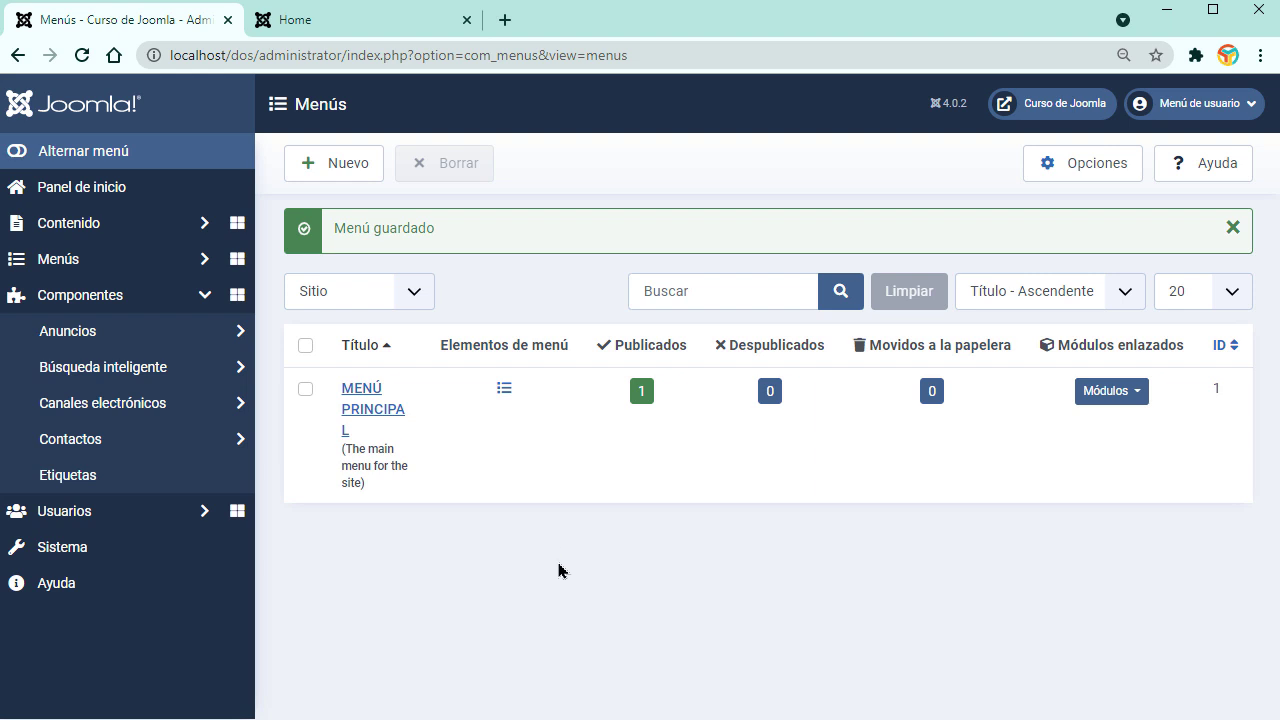
# Step: Expand the Users section and look through the user groups list
pyautogui.click(200, 297)
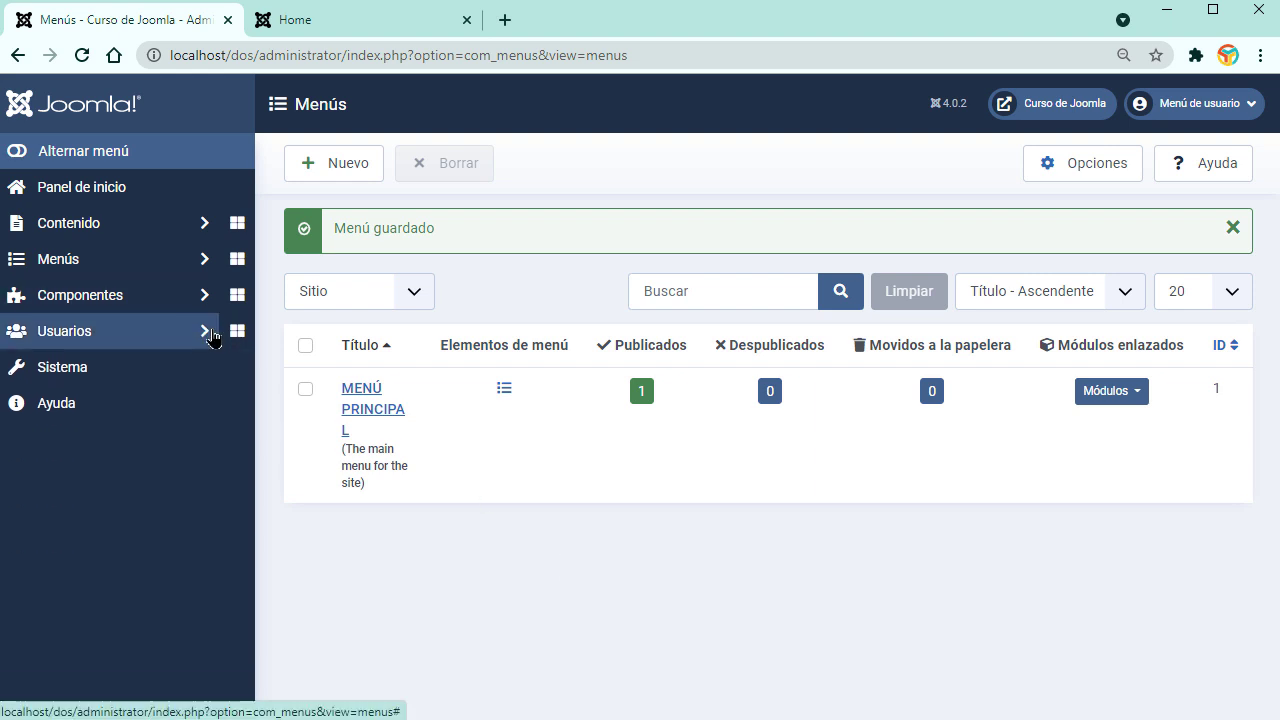
pyautogui.click(208, 333)
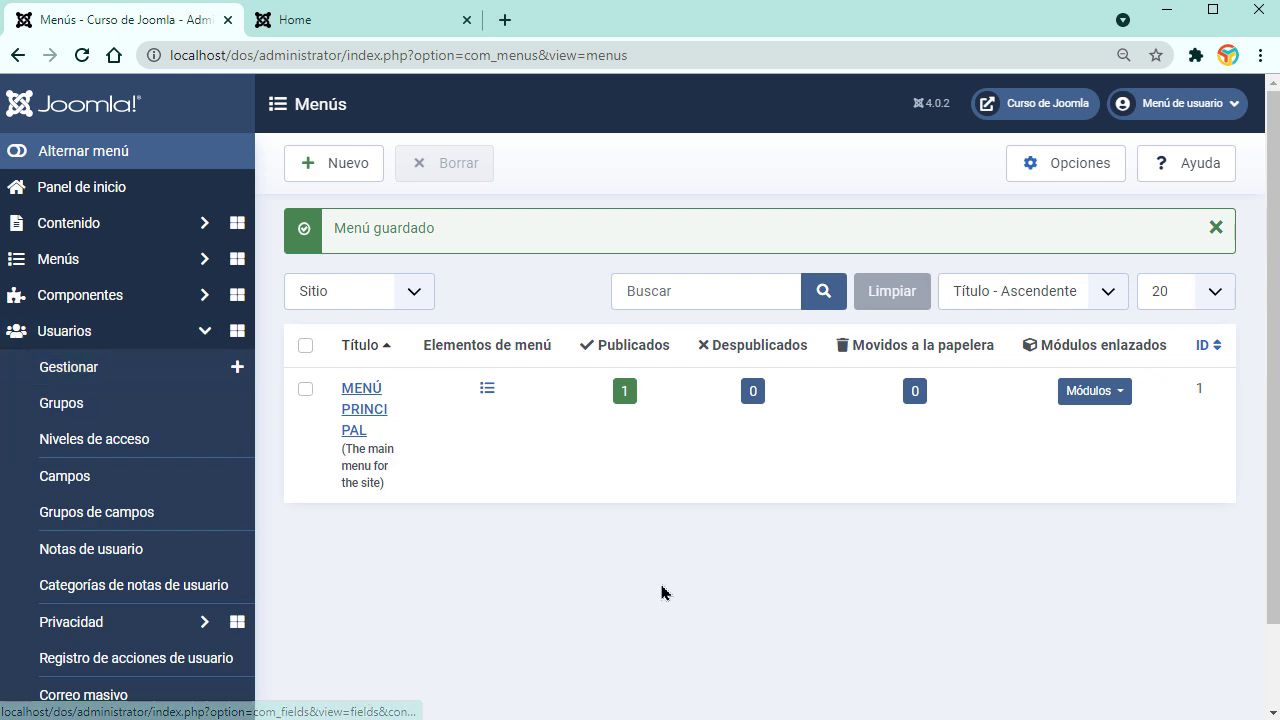
pyautogui.scroll(-1, 1272, 373)
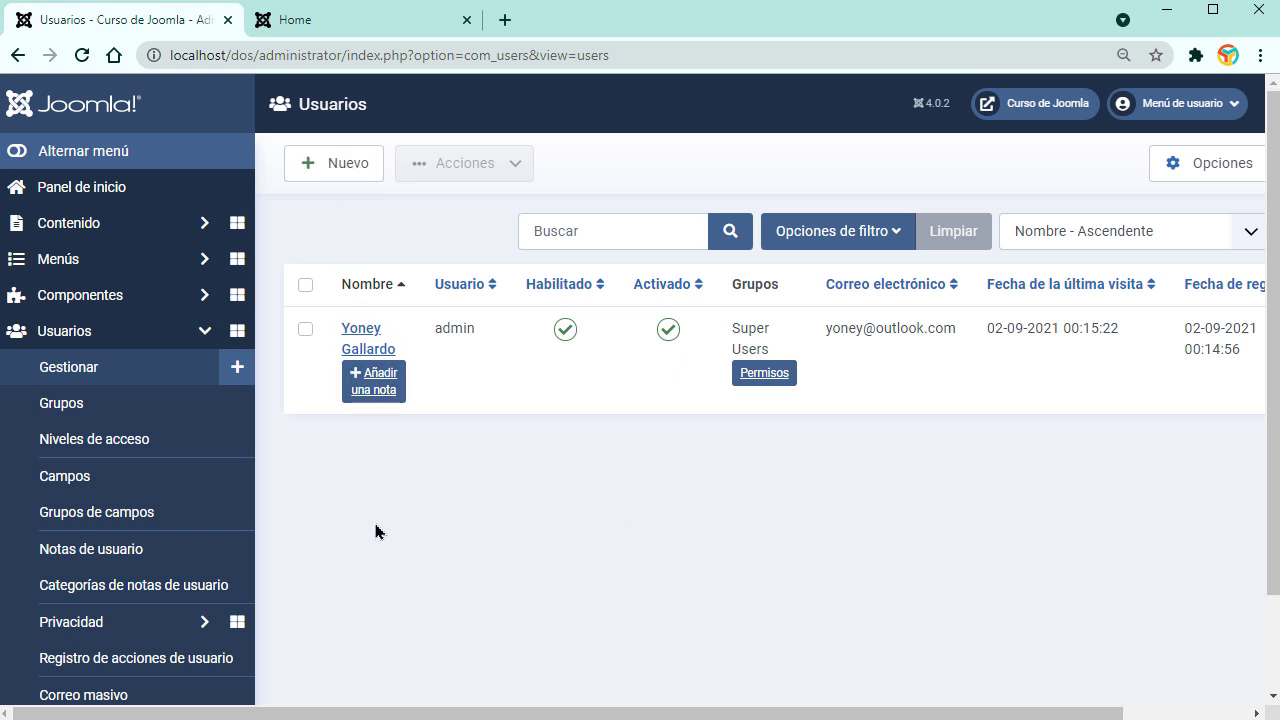
pyautogui.click(90, 420)
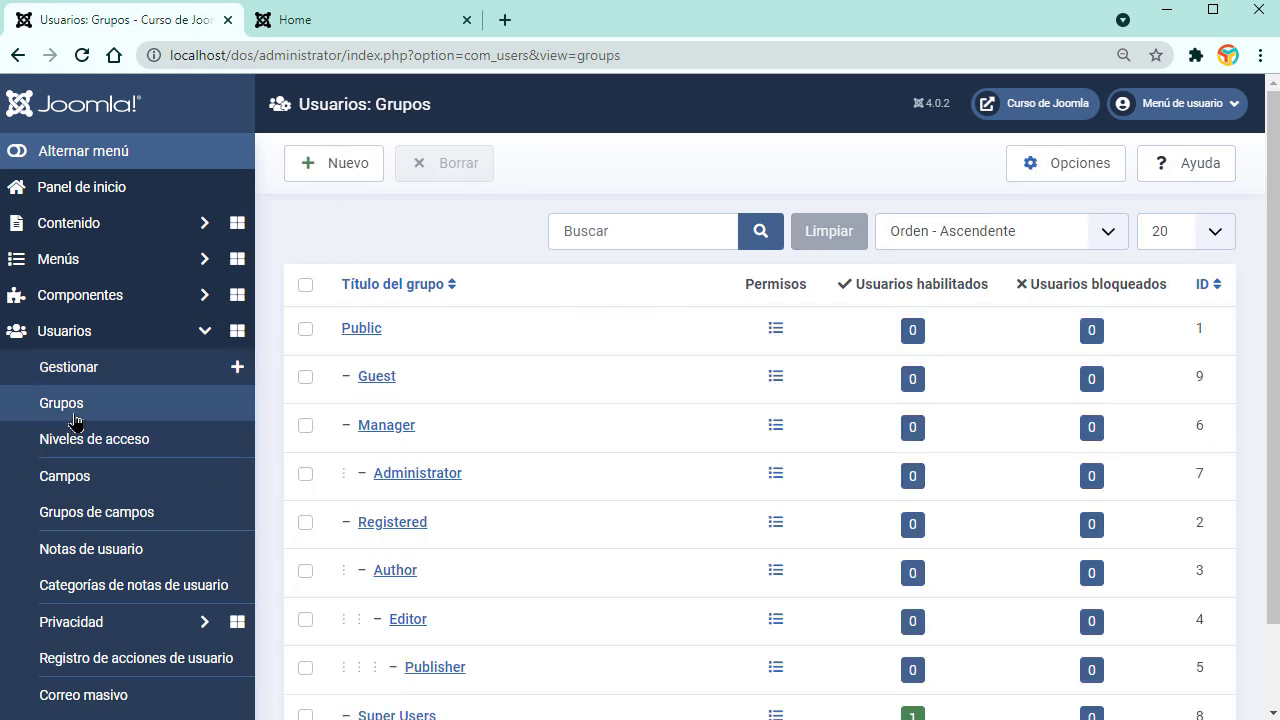
pyautogui.scroll(-1, 457, 486)
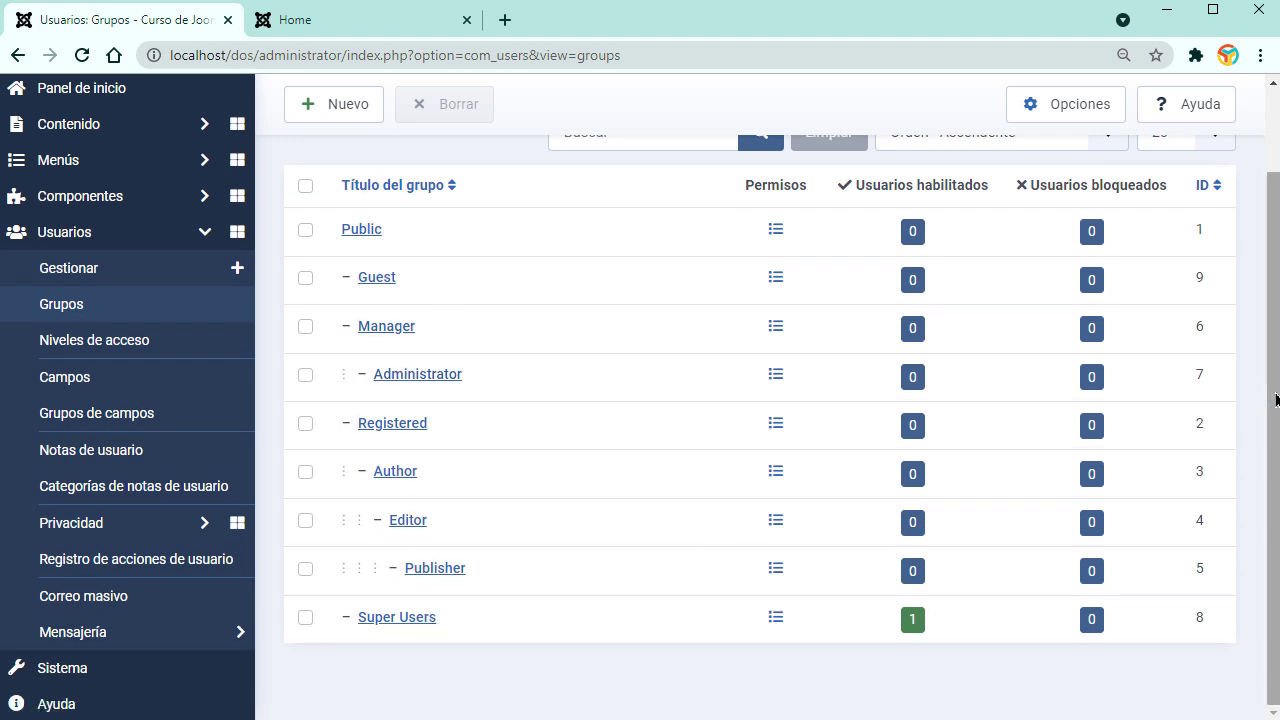
pyautogui.scroll(1, 1272, 384)
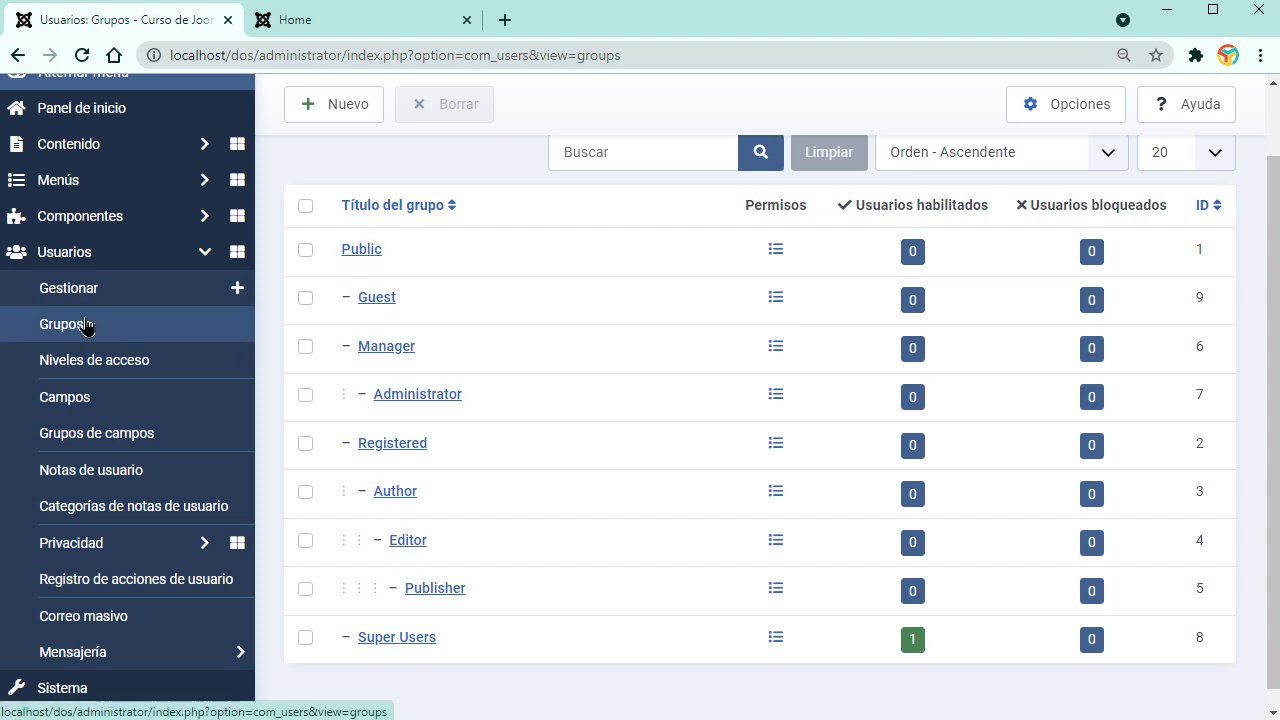
# Step: Check the access levels and the public home page, then open the System control panel
pyautogui.click(105, 362)
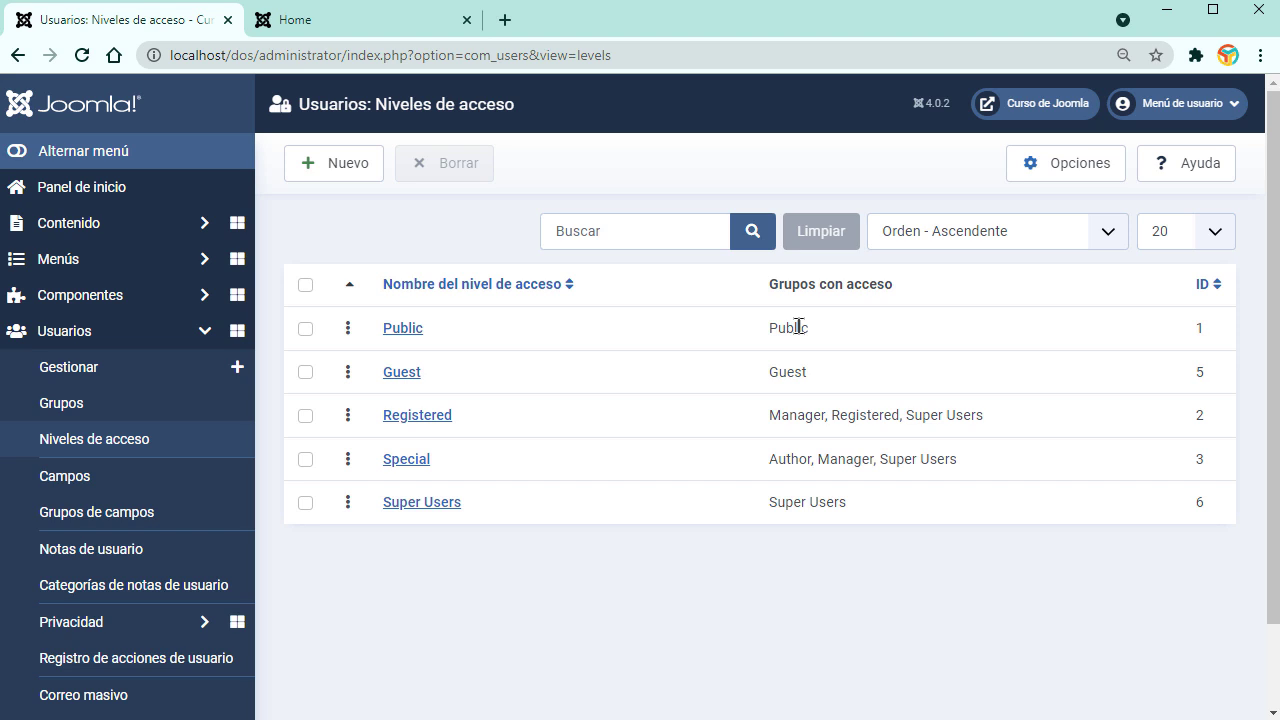
pyautogui.click(118, 406)
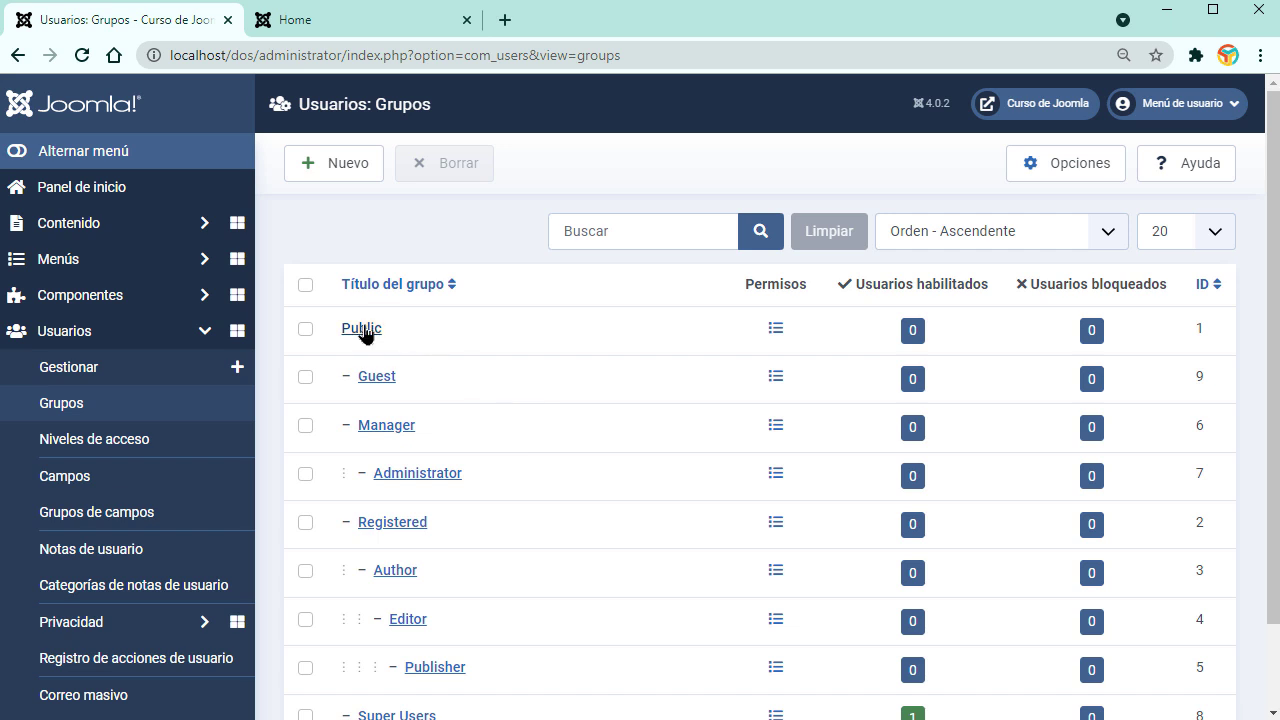
pyautogui.click(358, 24)
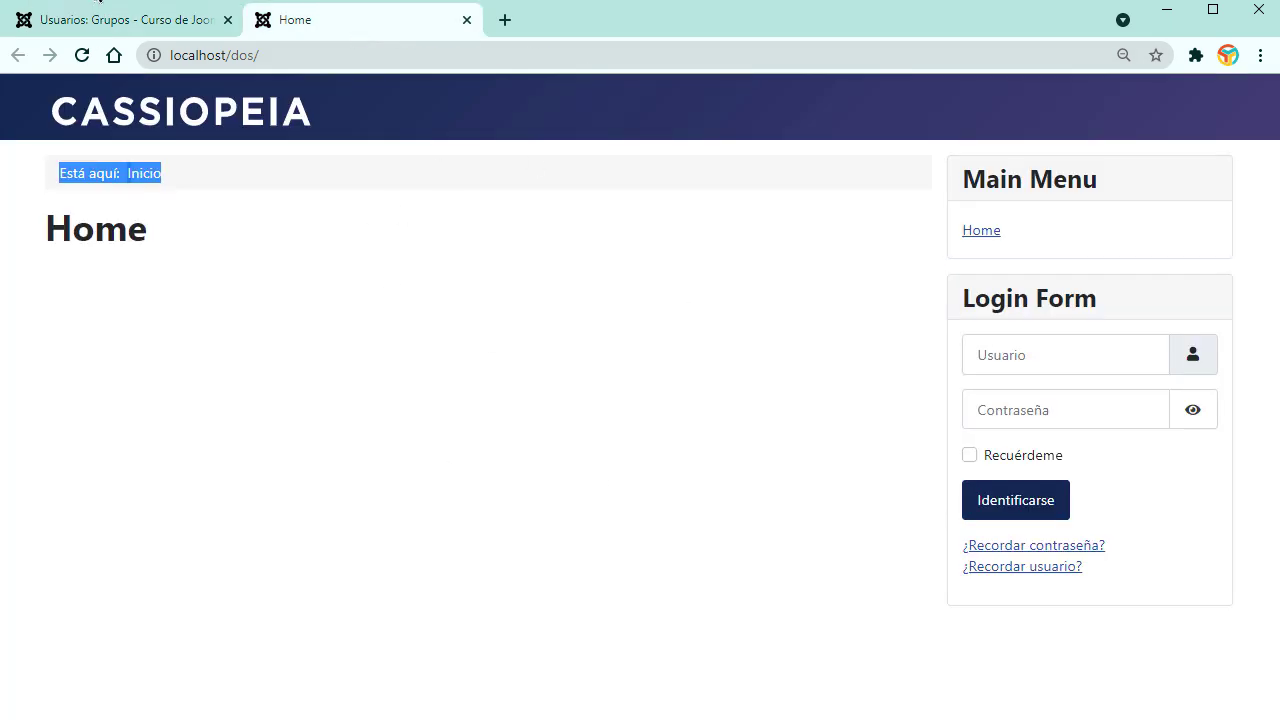
pyautogui.click(107, 15)
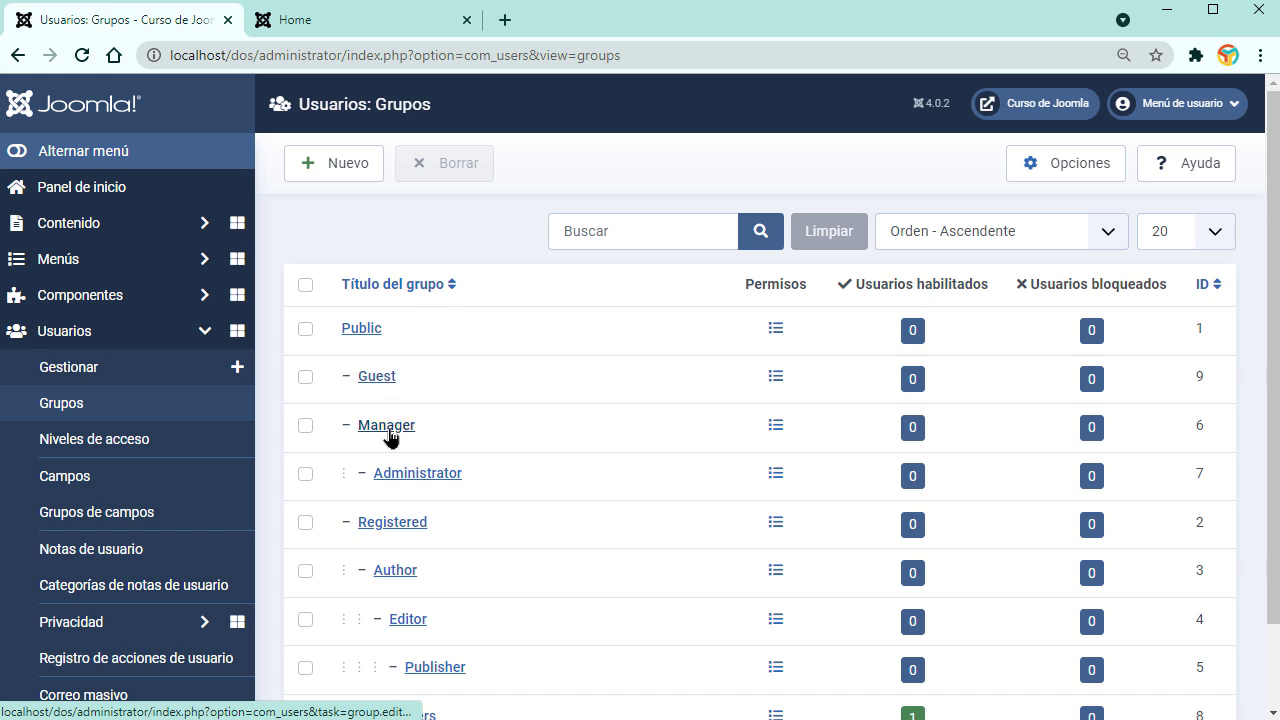
pyautogui.scroll(-1, 531, 497)
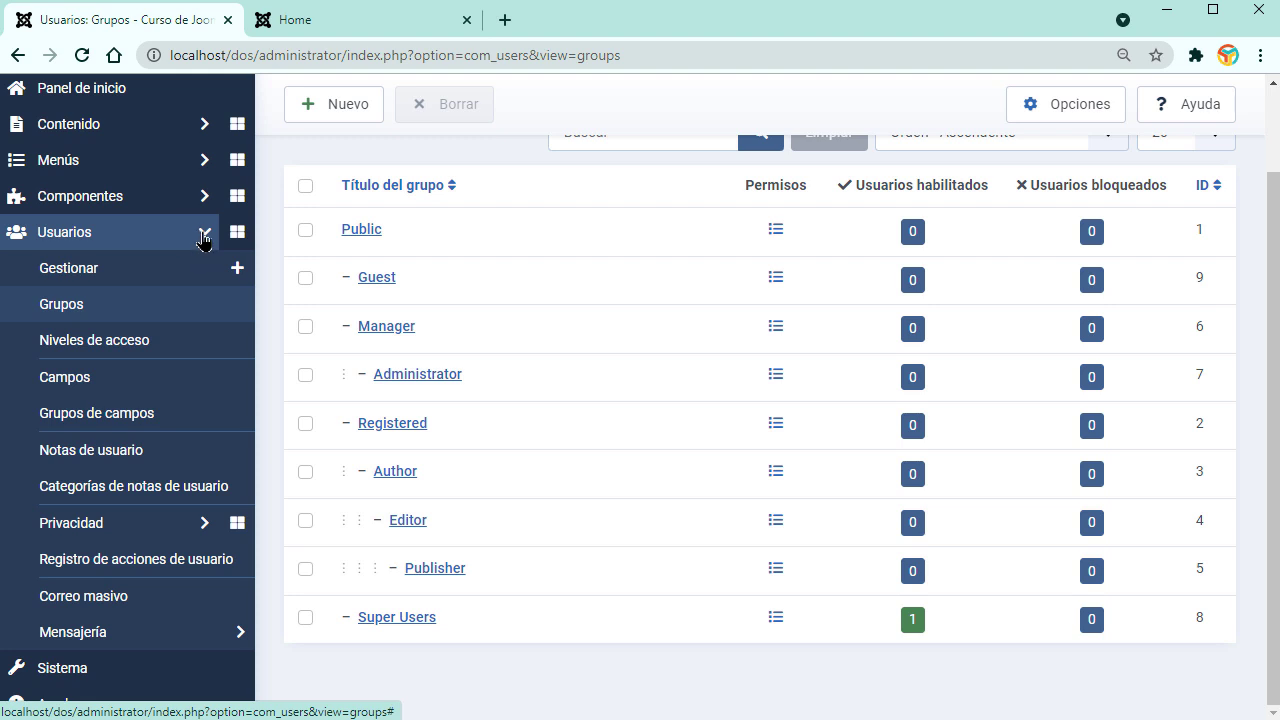
pyautogui.click(204, 236)
pyautogui.click(100, 300)
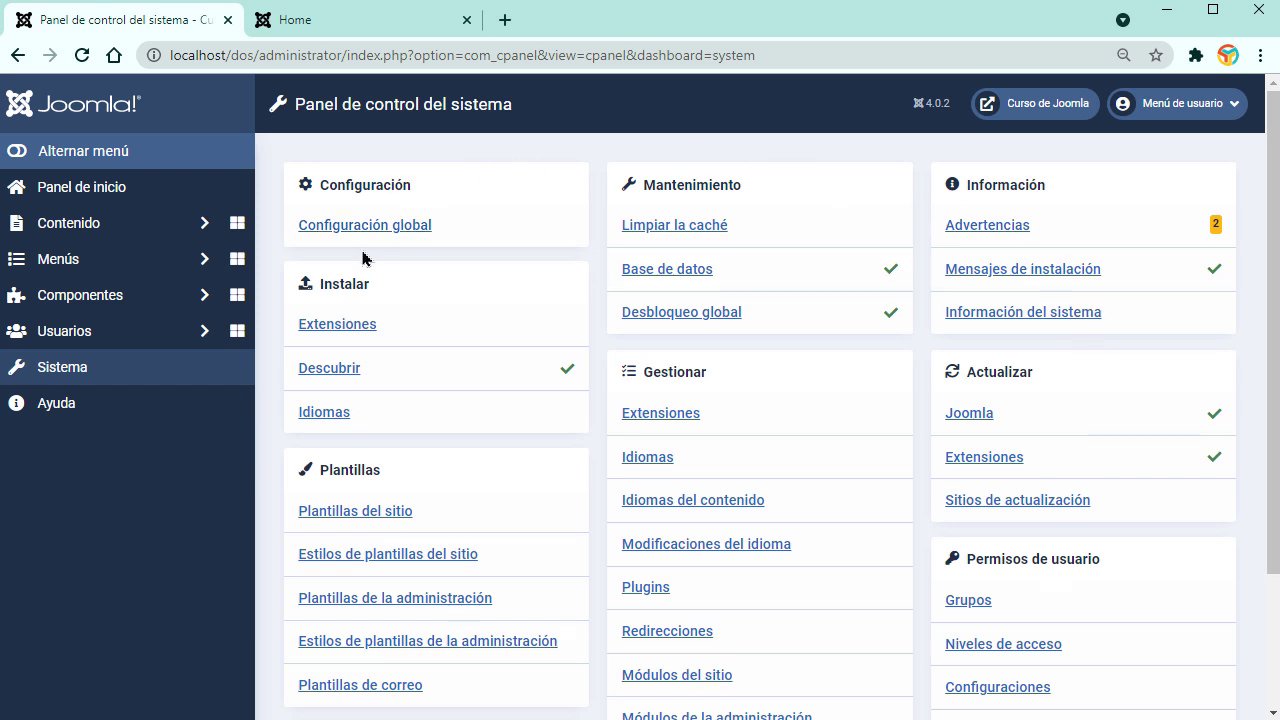
# Step: Open Global Configuration and view the Sistema, Servidor, Registro, Filtros de texto, Permisos and Sitio tabs
pyautogui.click(393, 227)
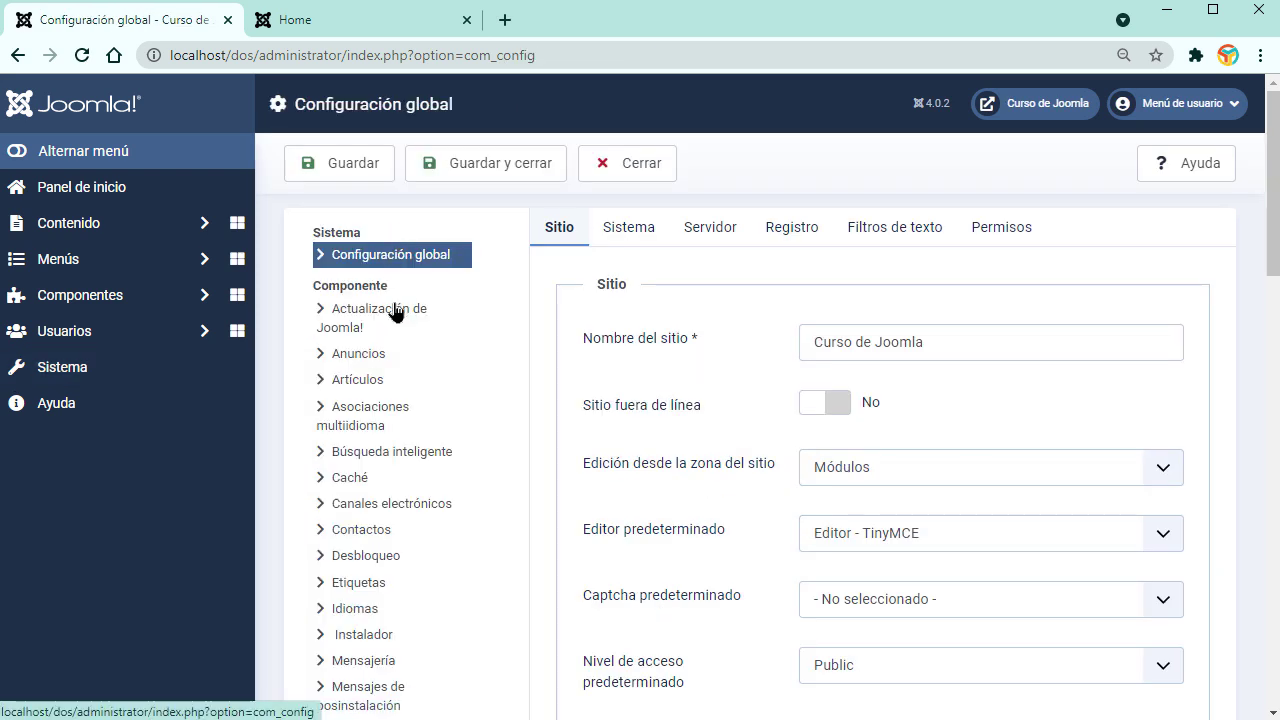
pyautogui.click(637, 245)
pyautogui.click(726, 234)
pyautogui.click(806, 233)
pyautogui.click(880, 233)
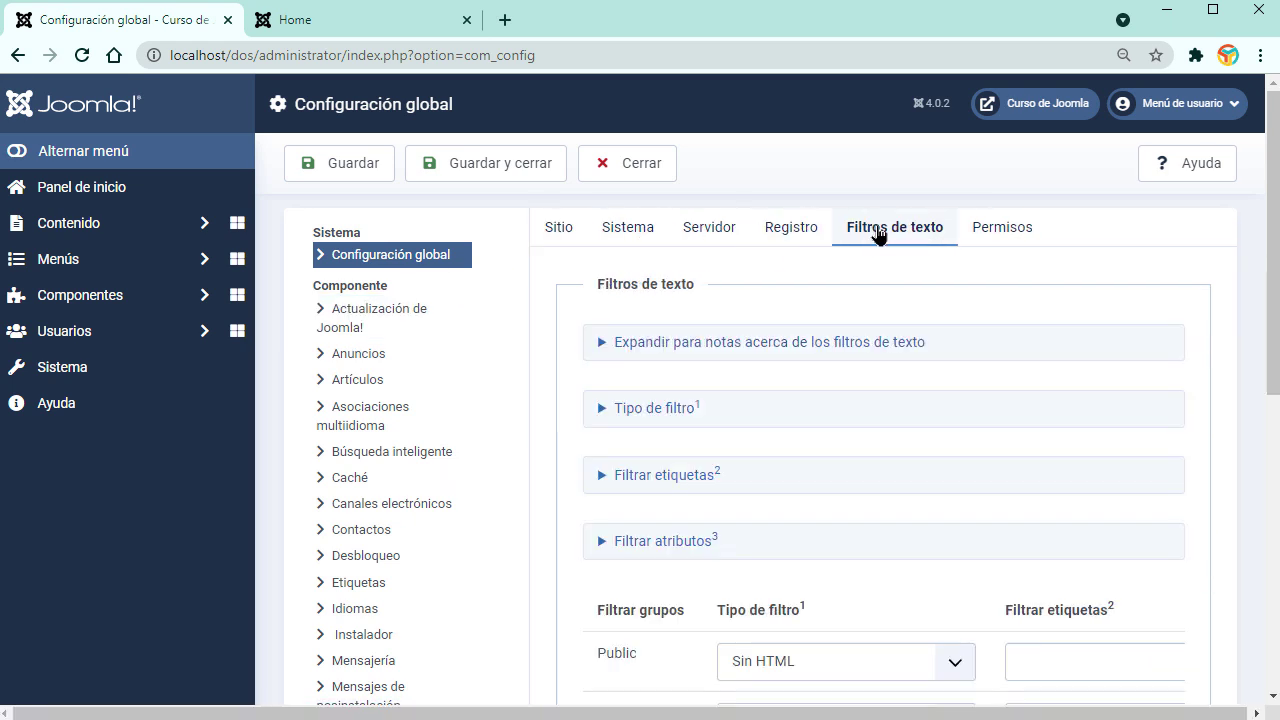
pyautogui.click(990, 228)
pyautogui.click(568, 238)
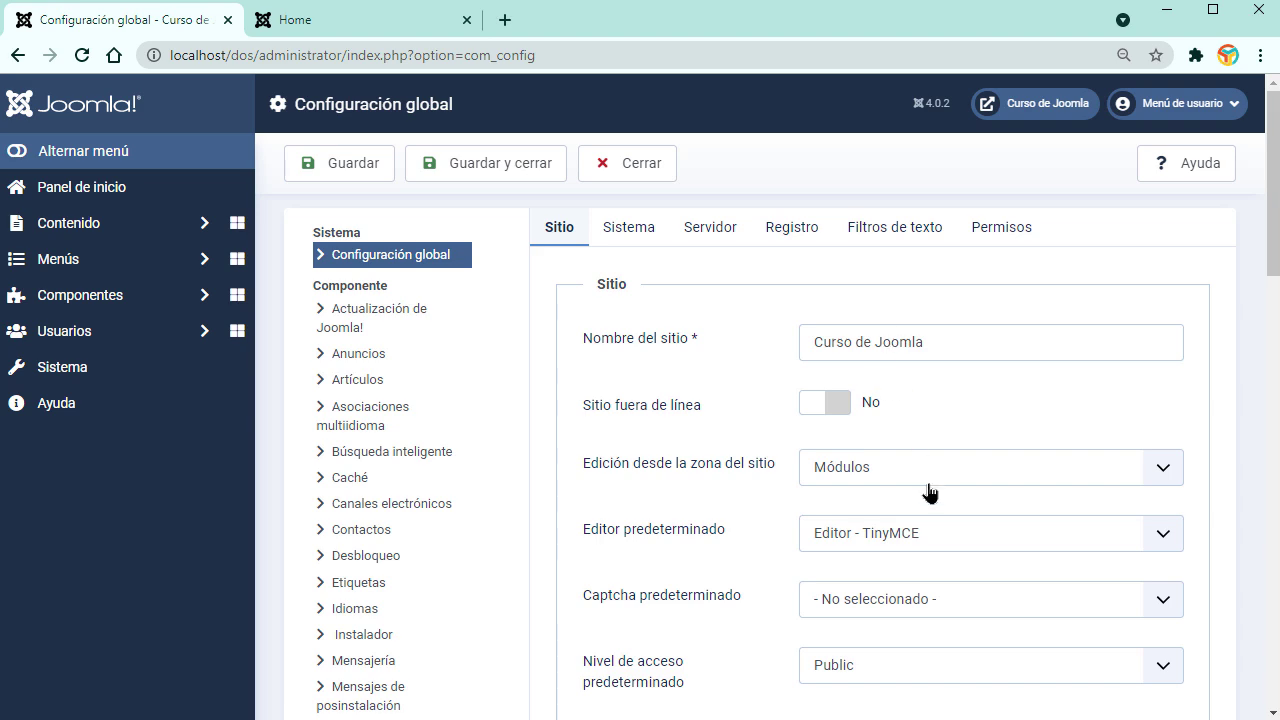
# Step: Scroll through the Sitio settings, then expand the Contenido menu
pyautogui.scroll(-7, 927, 493)
pyautogui.scroll(-5, 926, 487)
pyautogui.scroll(9, 928, 486)
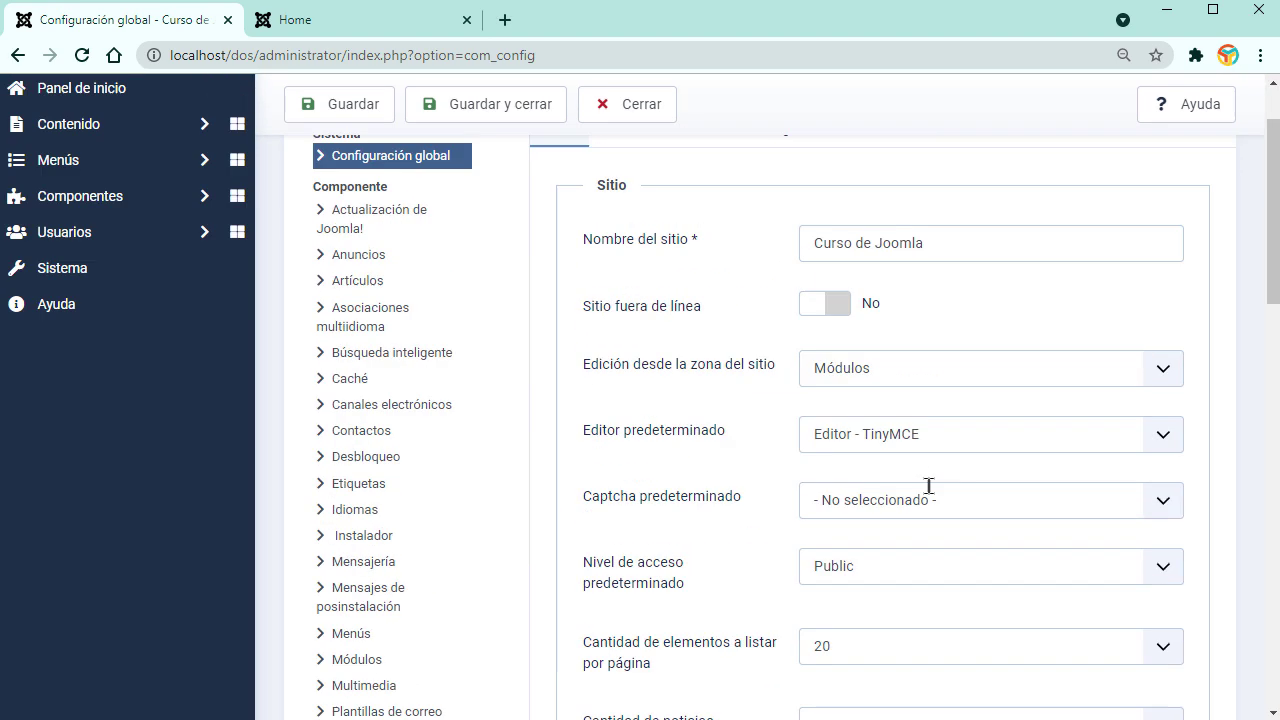
pyautogui.scroll(3, 928, 486)
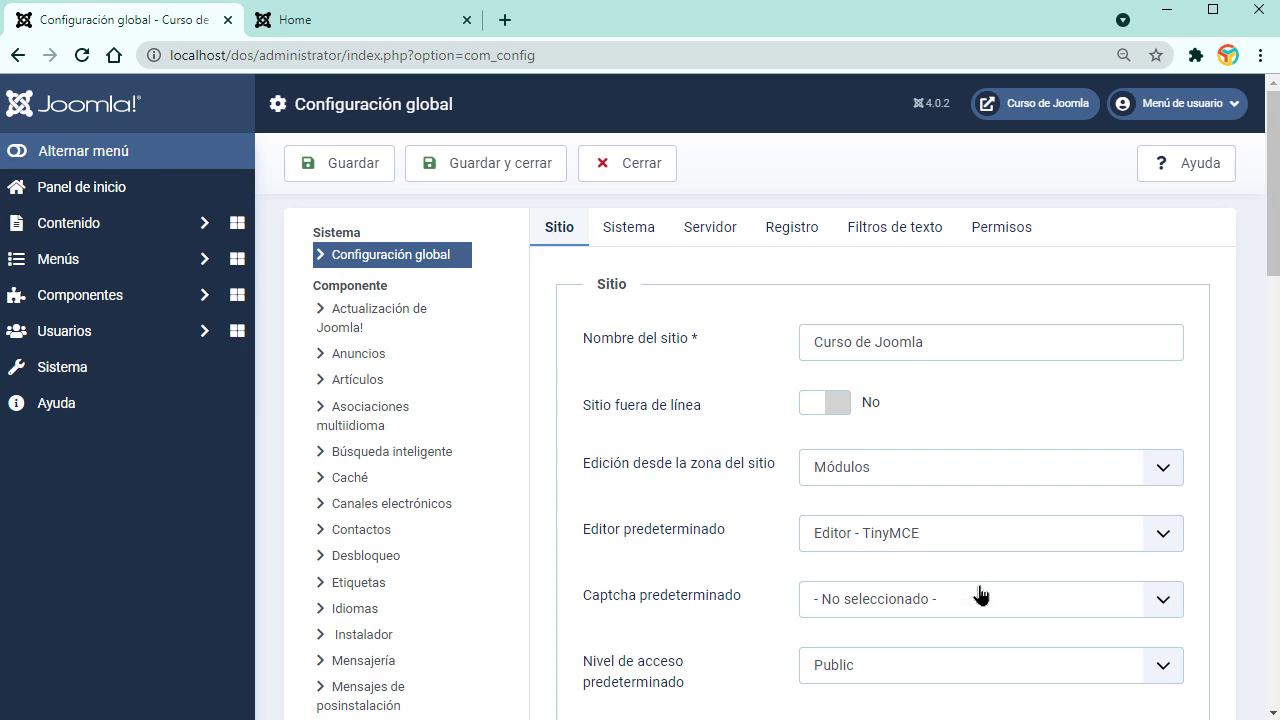
pyautogui.scroll(-5, 987, 563)
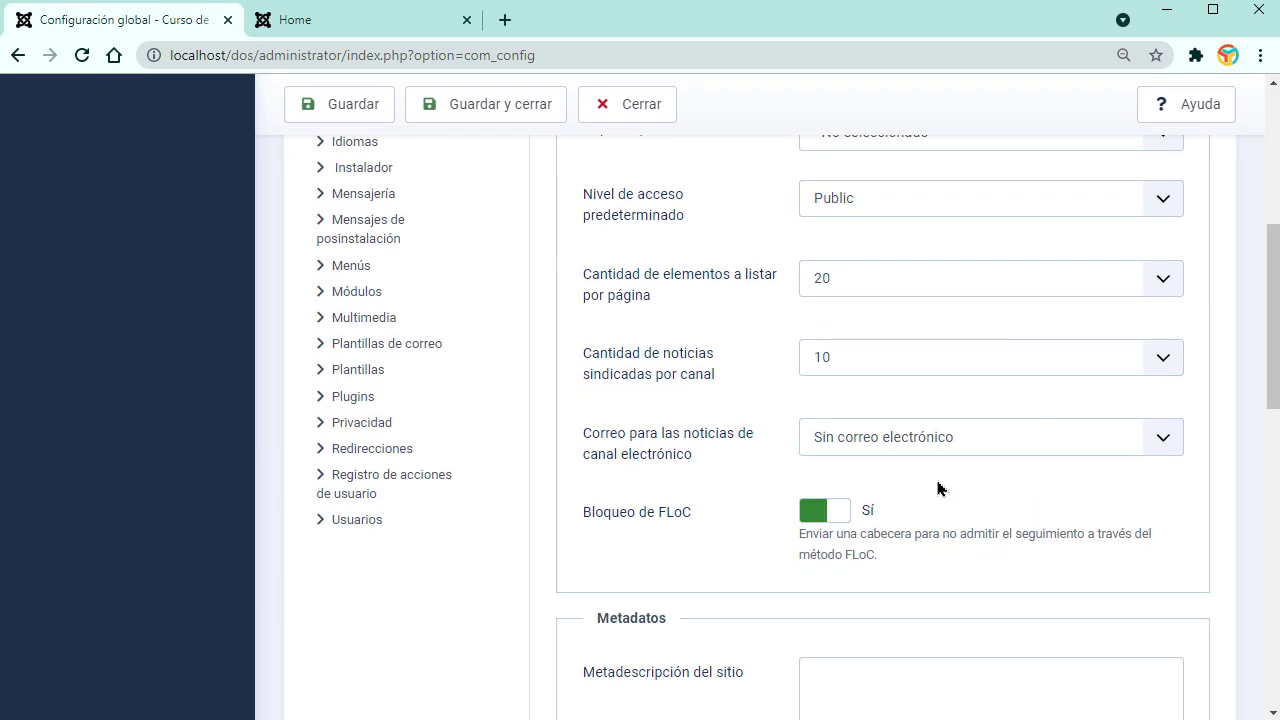
pyautogui.scroll(5, 938, 488)
pyautogui.press('Tab')
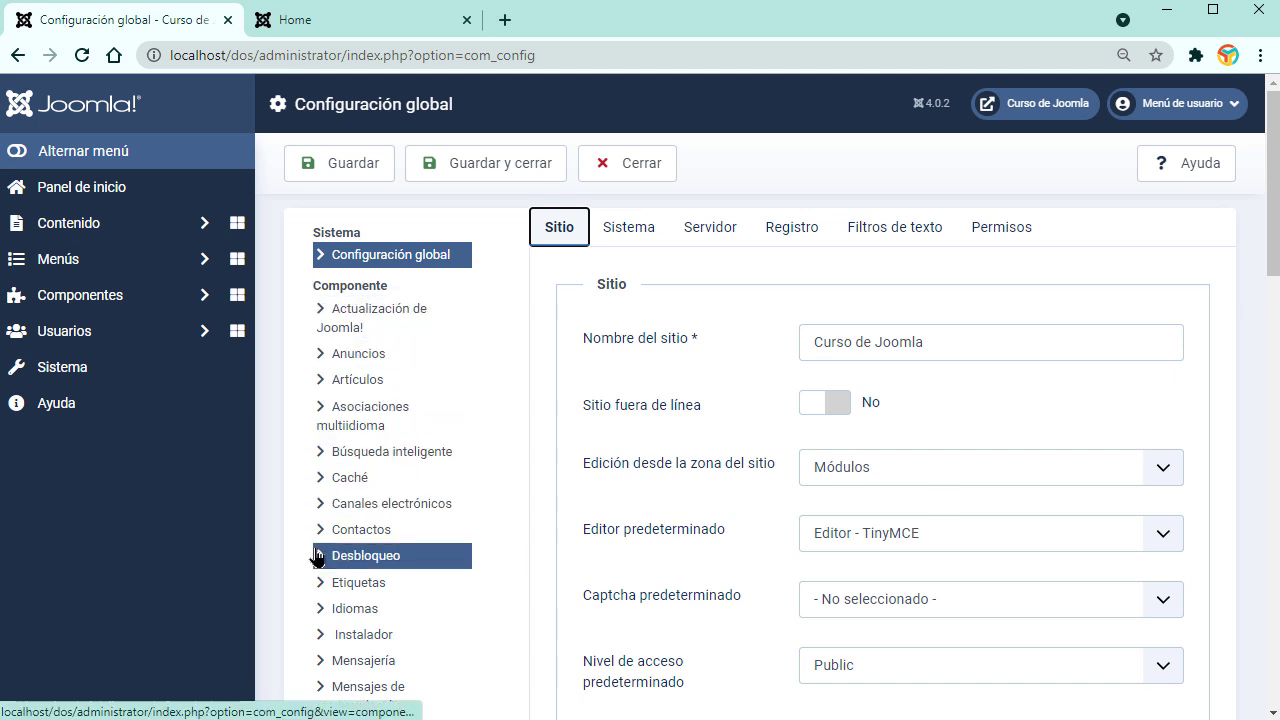
pyautogui.click(166, 228)
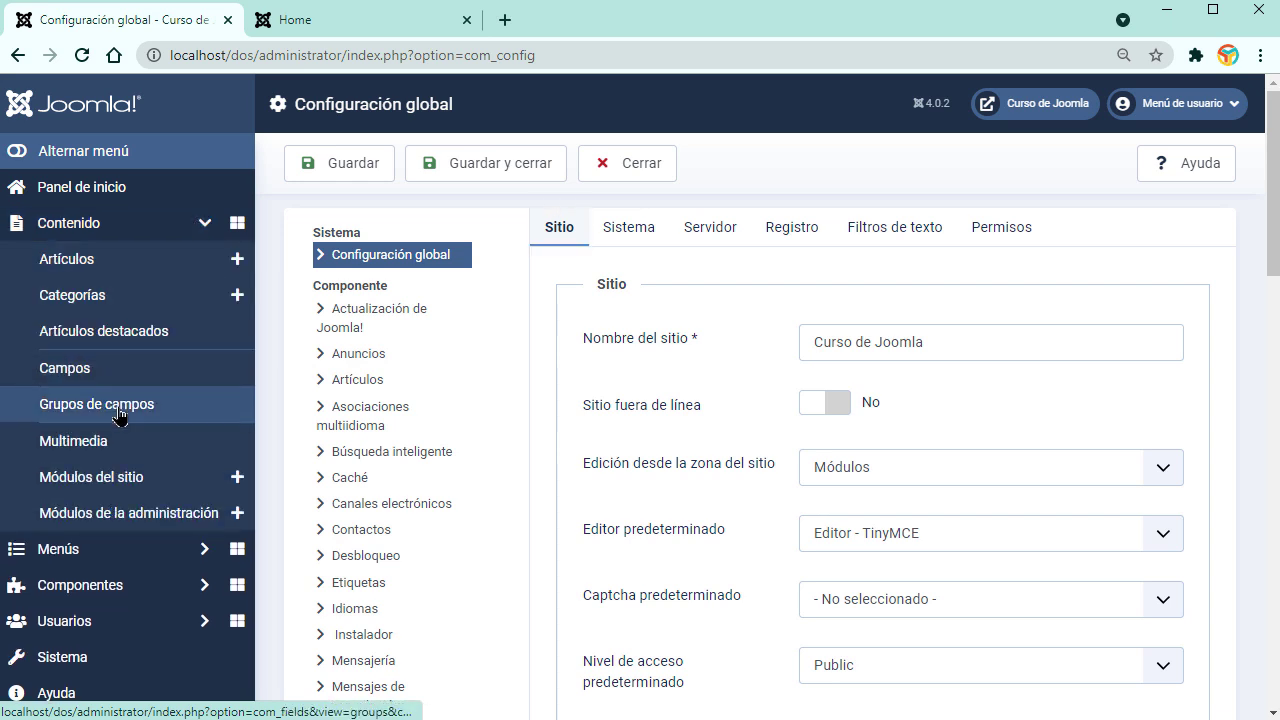
pyautogui.scroll(-2, 110, 520)
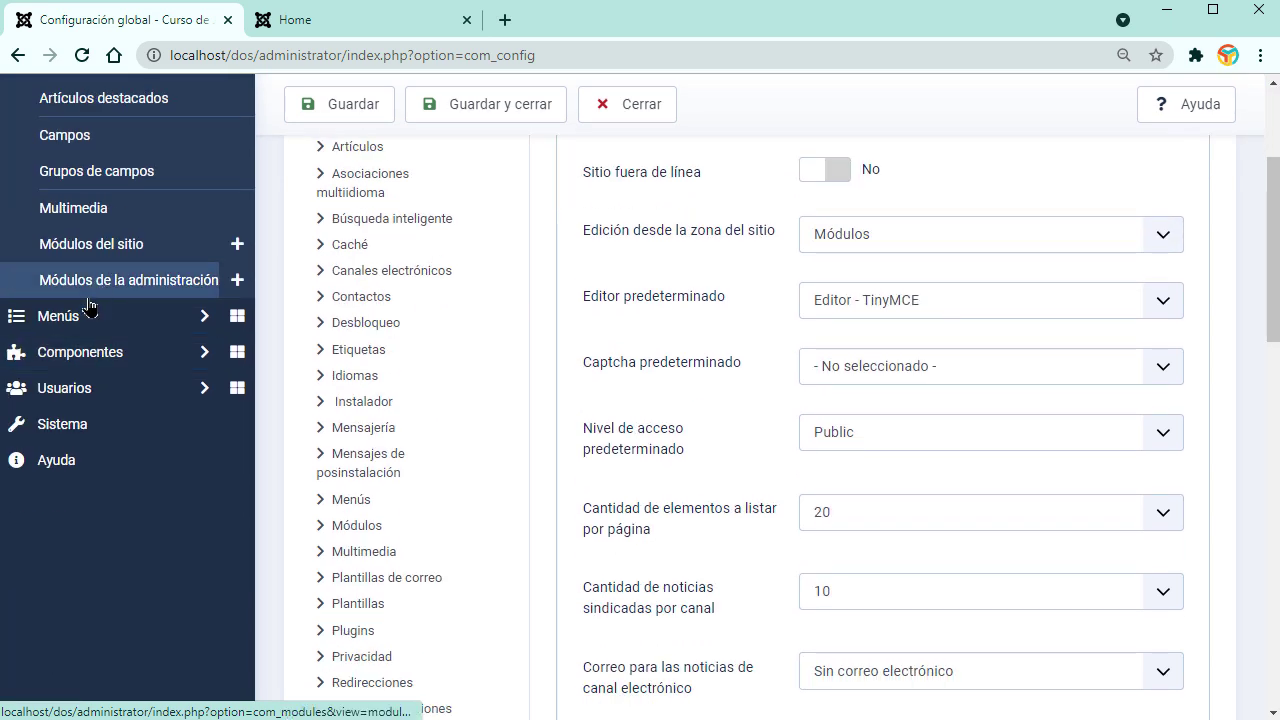
pyautogui.scroll(2, 100, 330)
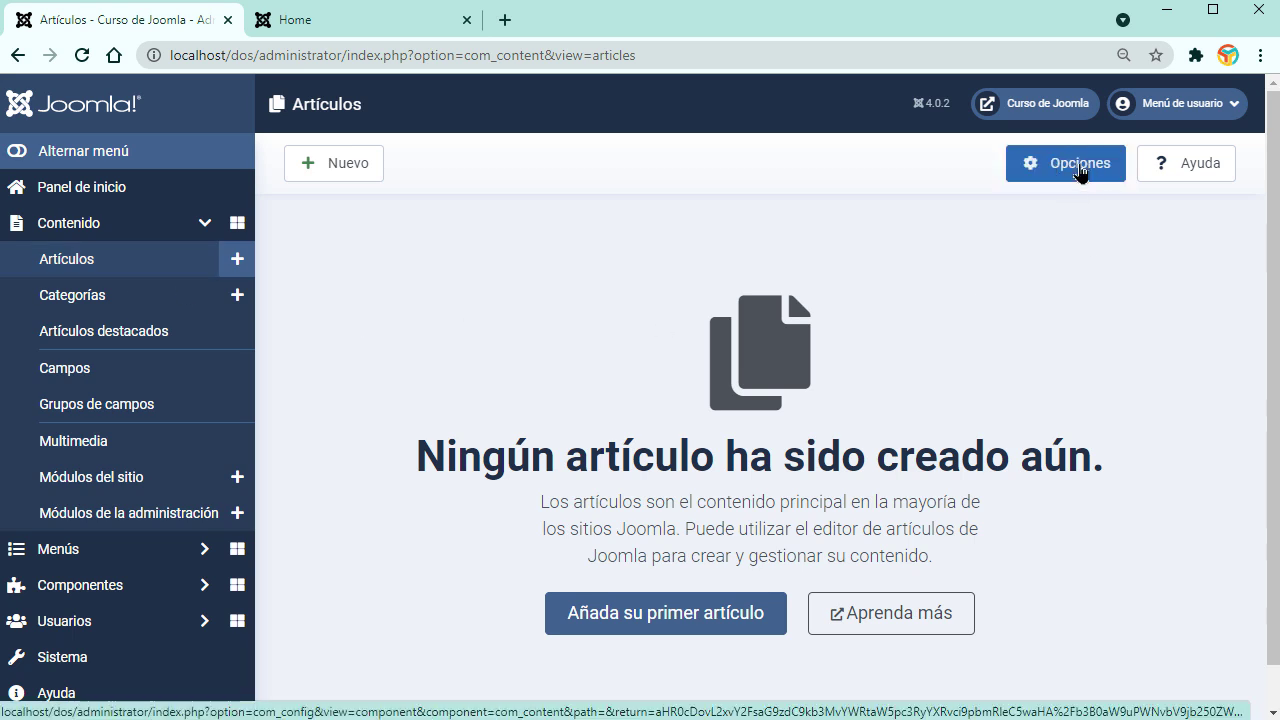
# Step: Review the Multimedia options with their 10 MB upload limit, then go to the empty Articles list
pyautogui.click(1080, 172)
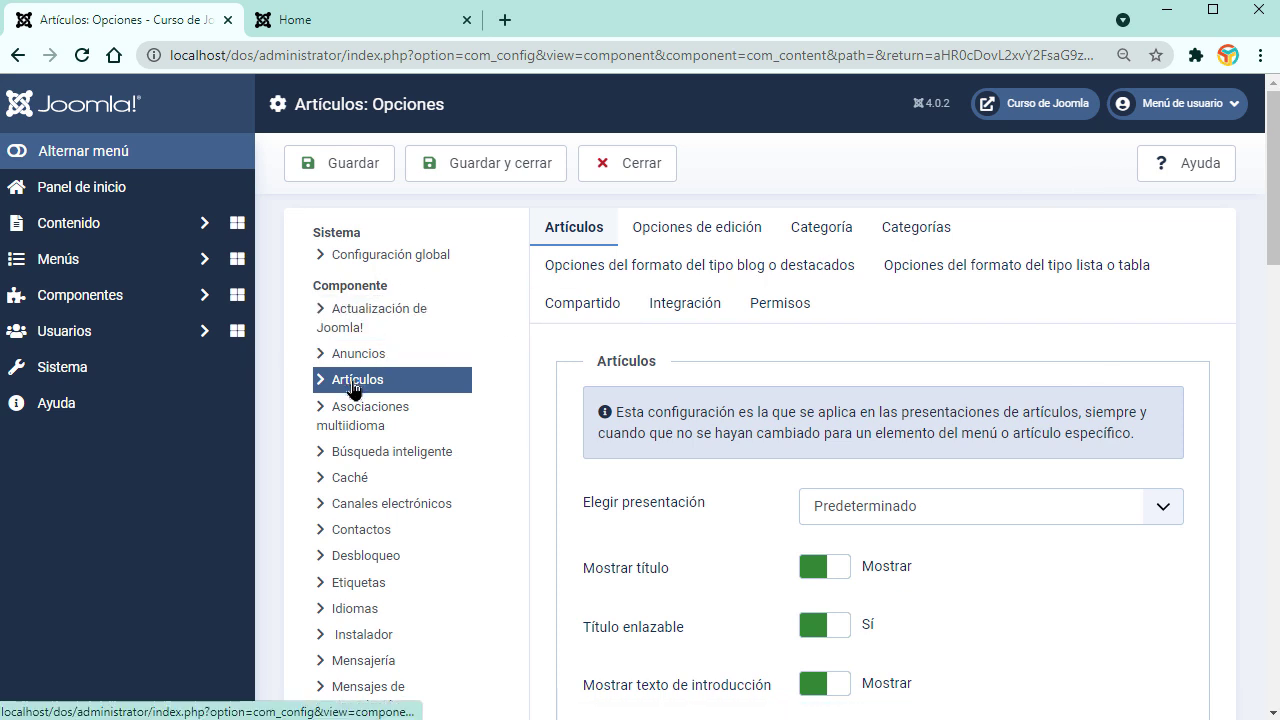
pyautogui.click(199, 226)
pyautogui.click(109, 436)
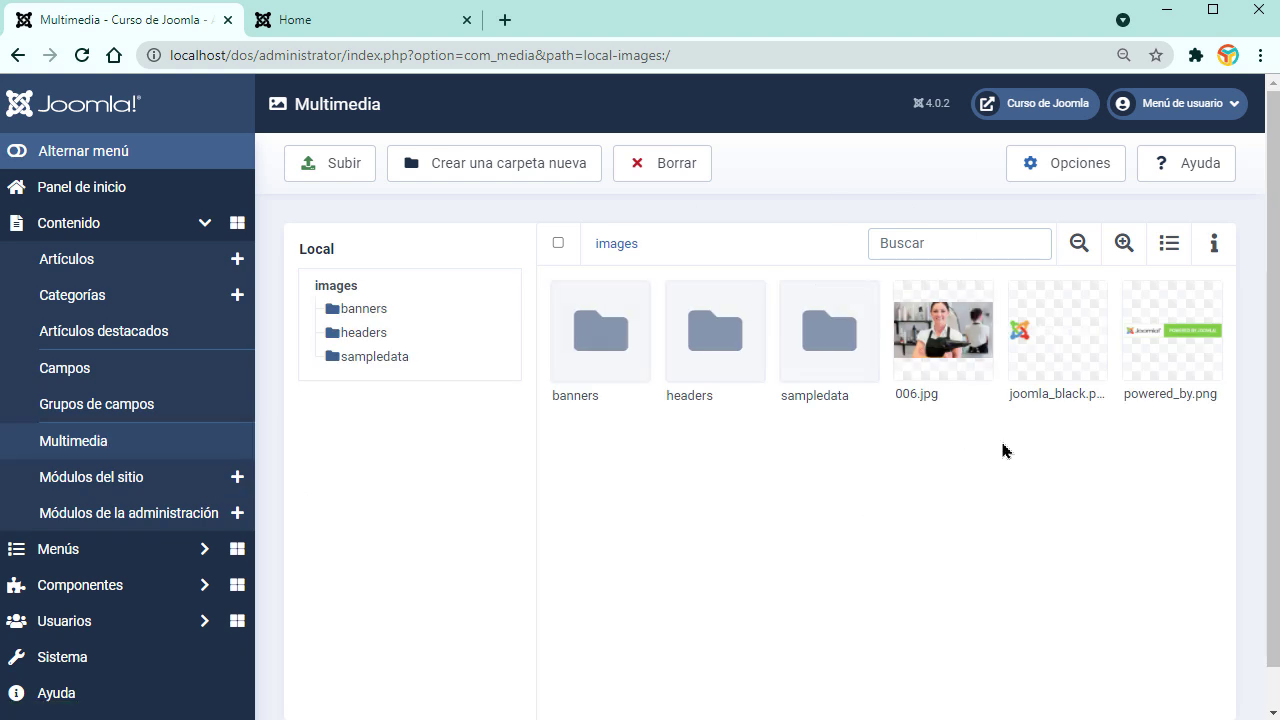
pyautogui.click(1068, 165)
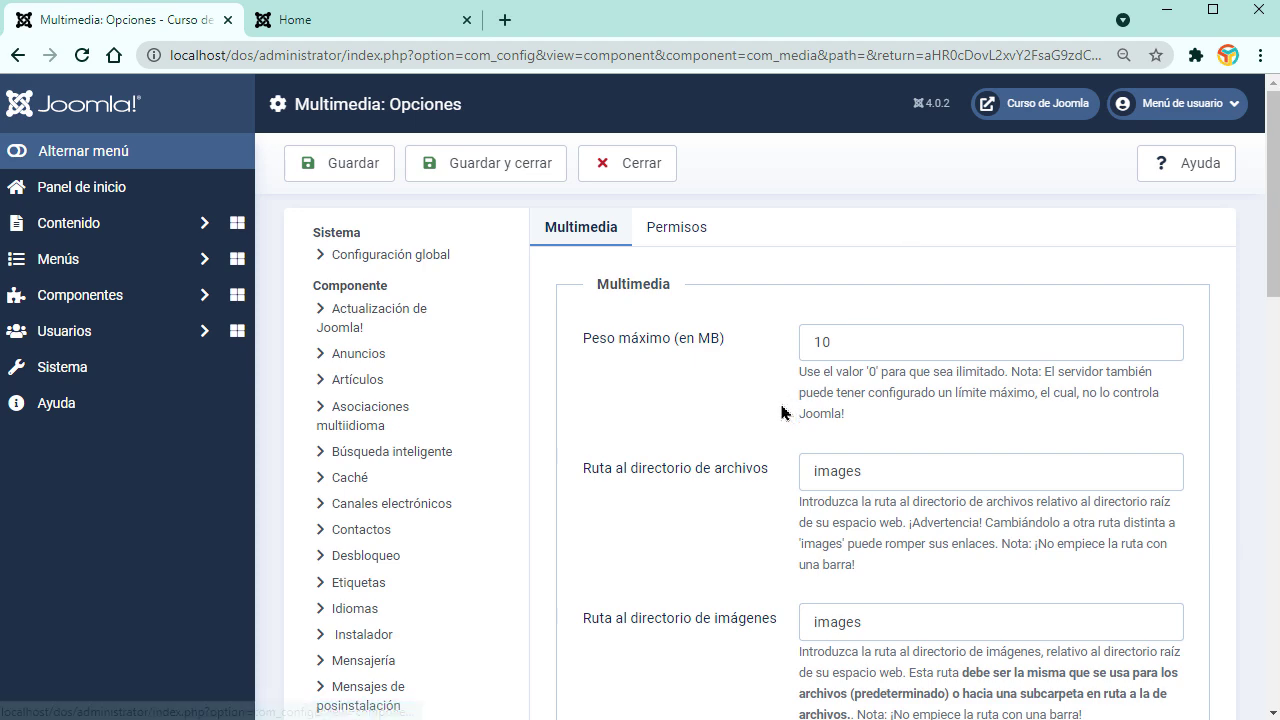
pyautogui.scroll(-5, 443, 425)
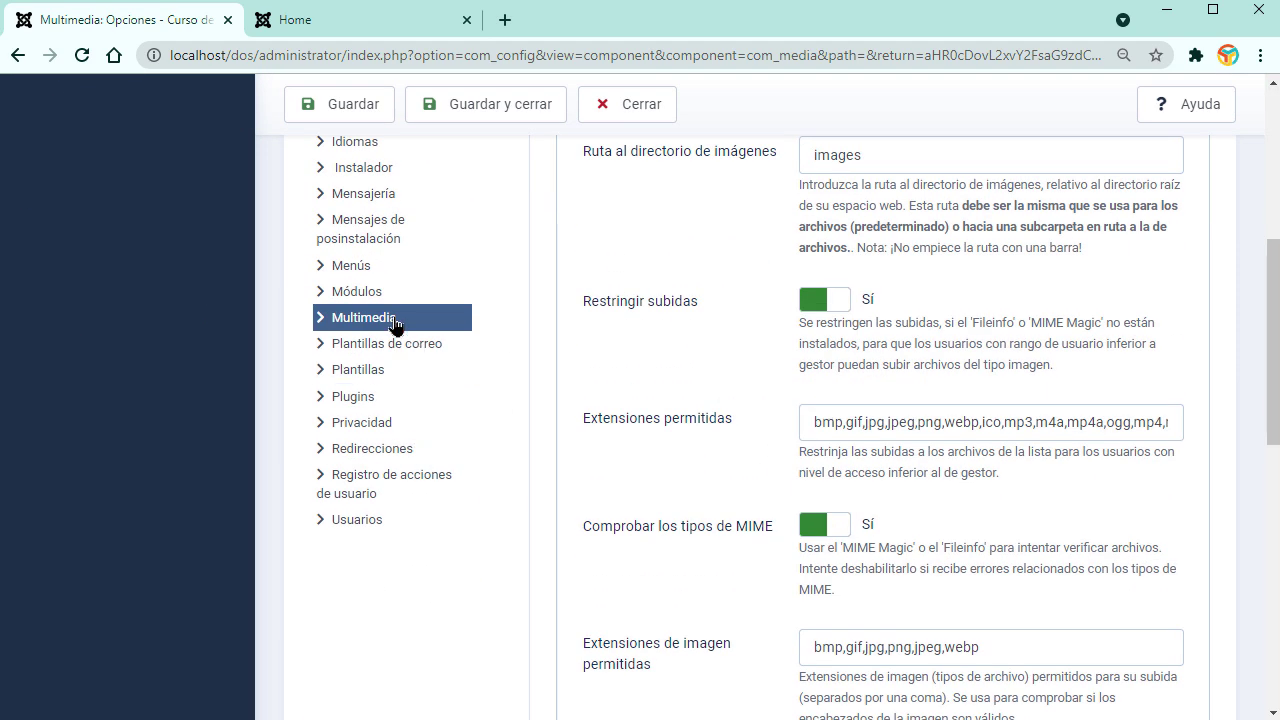
pyautogui.click(397, 322)
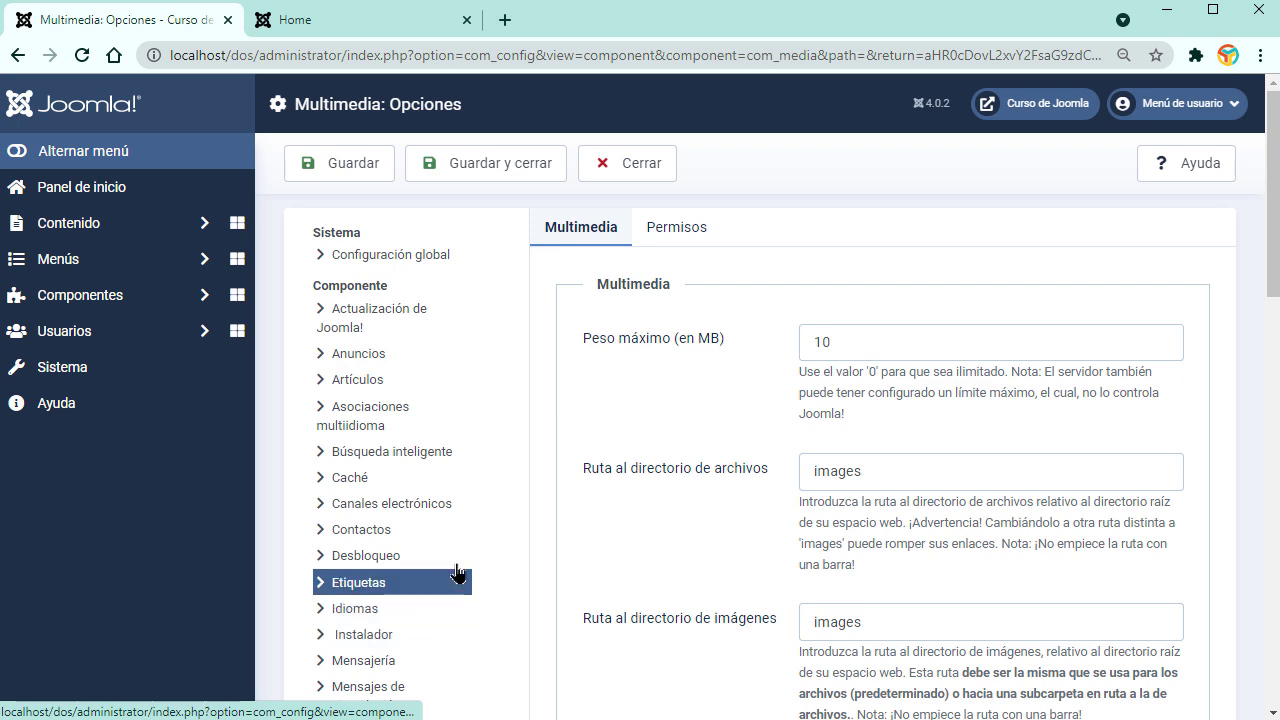
pyautogui.scroll(-5, 523, 506)
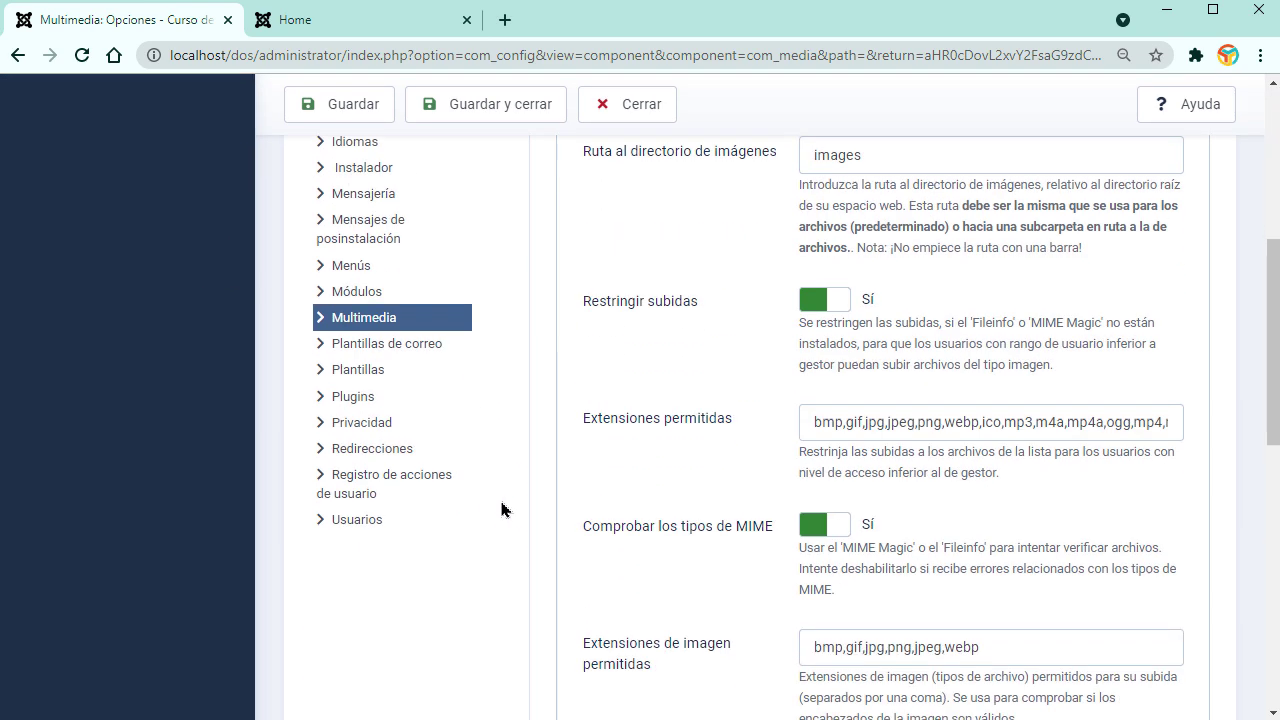
pyautogui.scroll(2, 840, 480)
pyautogui.scroll(3, 840, 480)
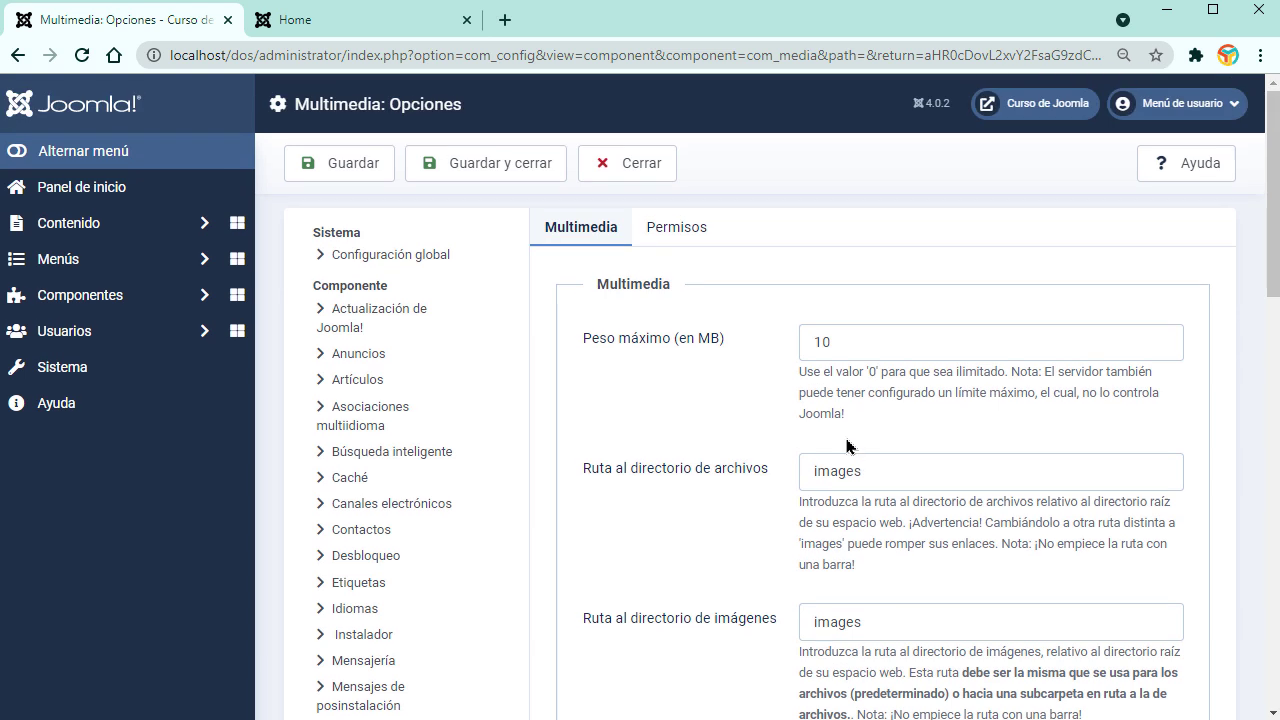
pyautogui.click(137, 225)
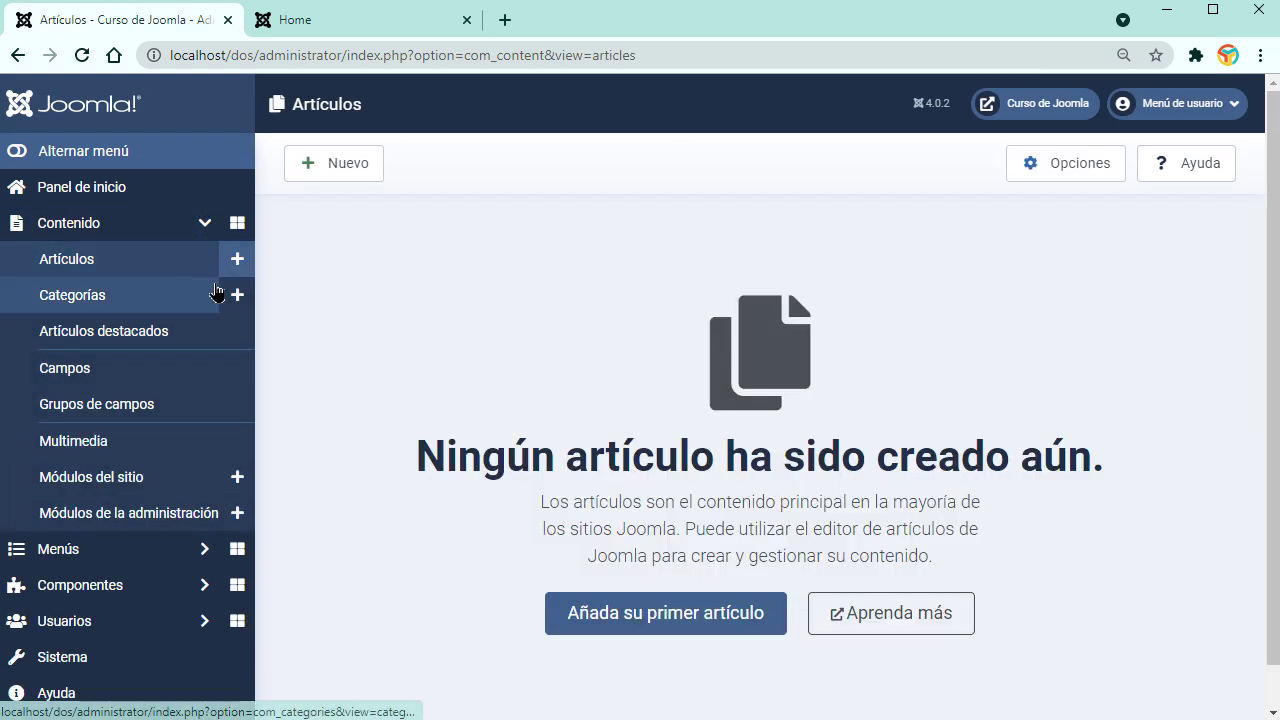
# Step: Review the Articles Options page with the sidebar collapsed, then return to the Artículos list
pyautogui.click(1010, 178)
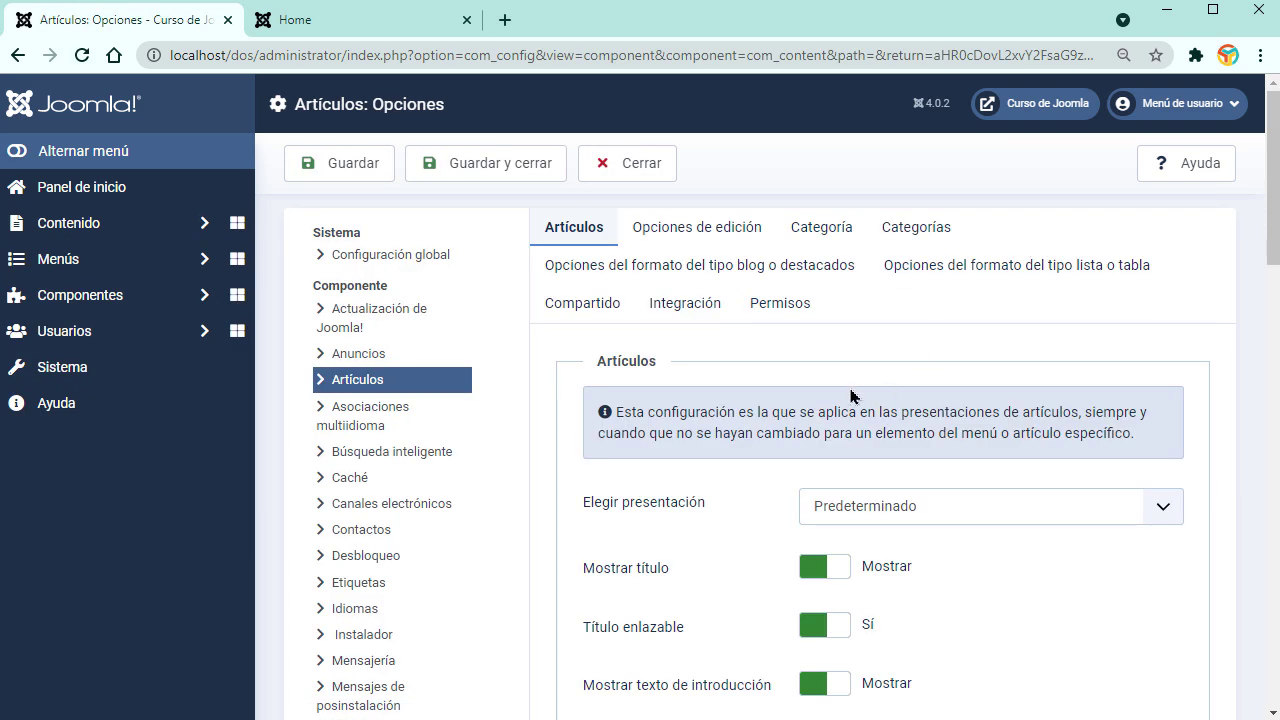
pyautogui.scroll(-2, 787, 383)
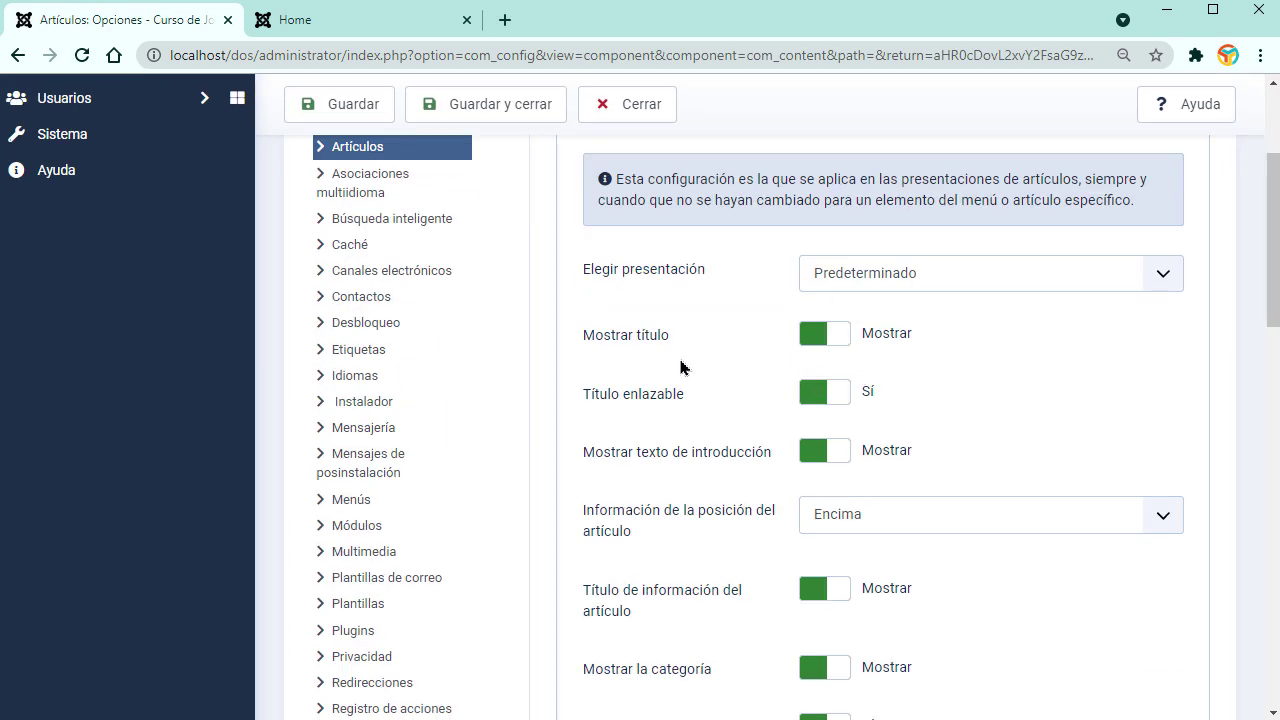
pyautogui.scroll(2, 686, 334)
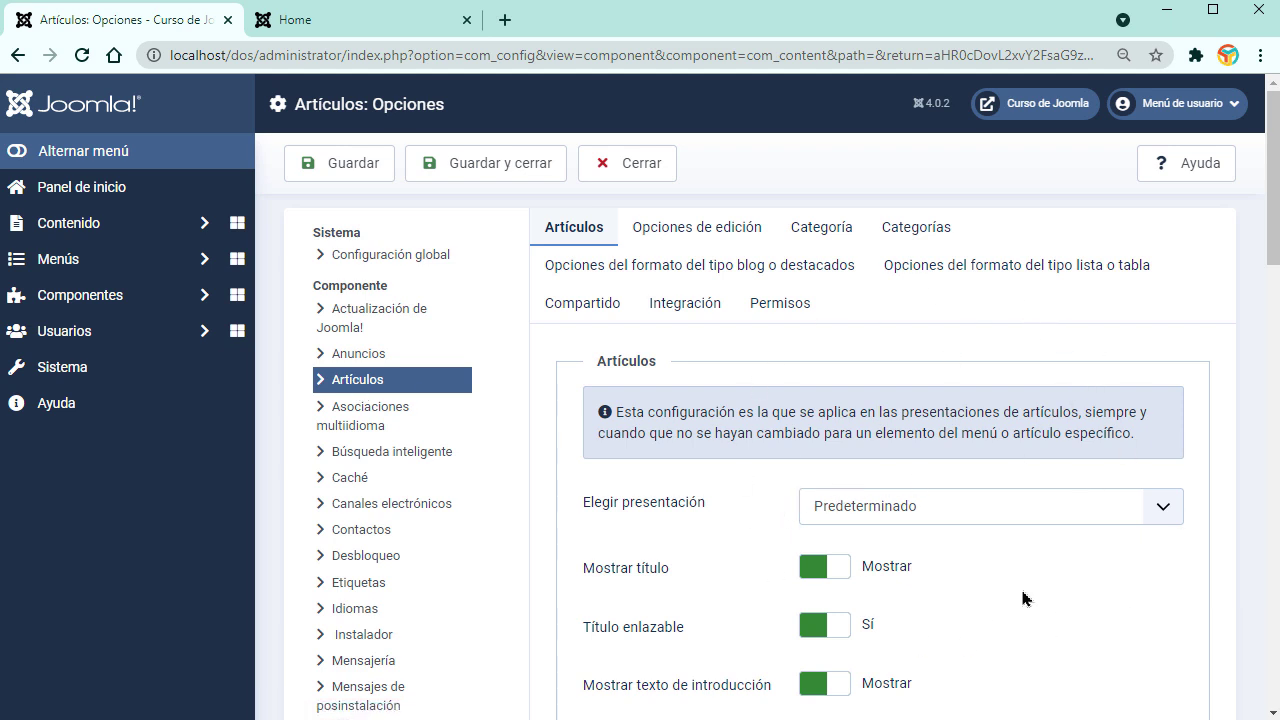
pyautogui.click(80, 151)
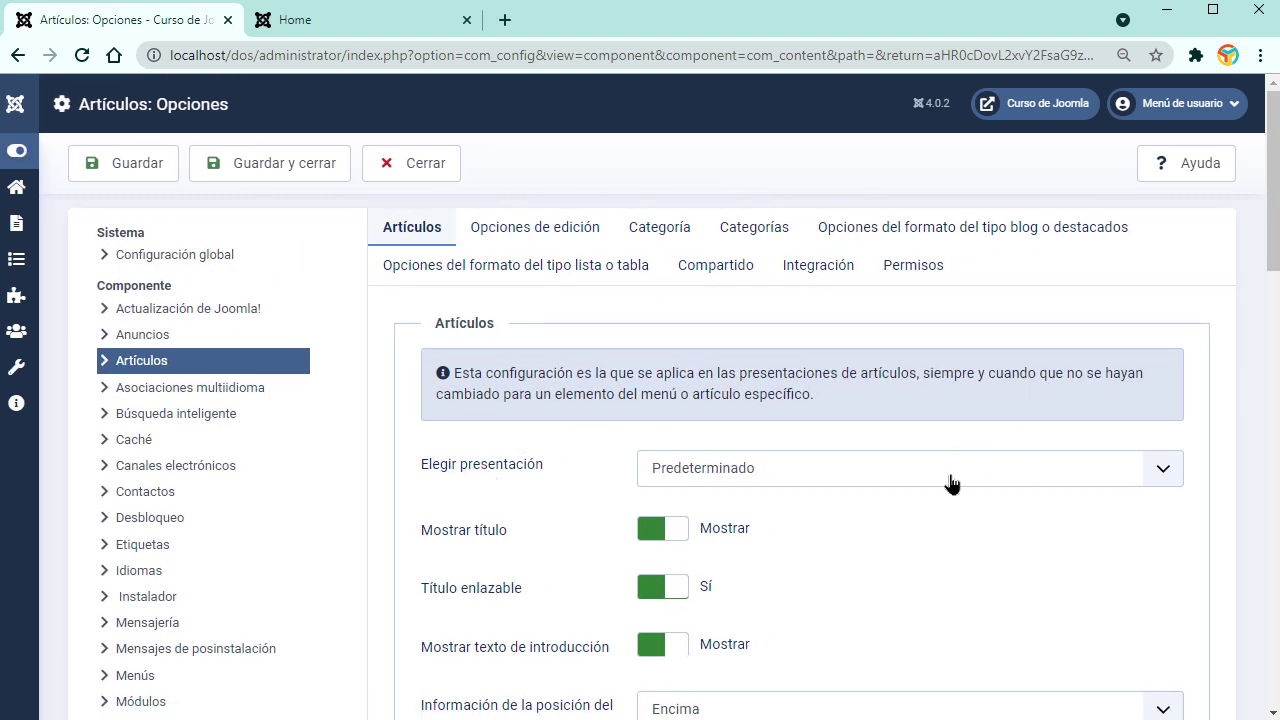
pyautogui.scroll(-2, 970, 570)
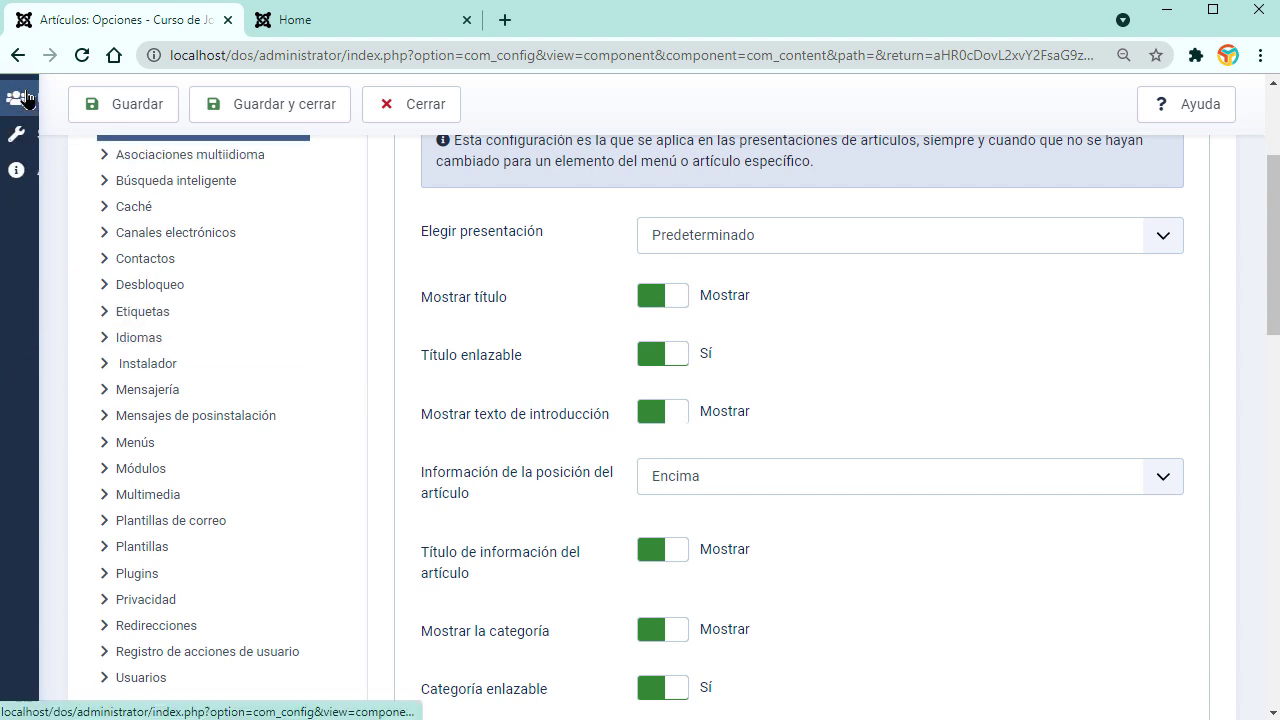
pyautogui.click(16, 92)
pyautogui.scroll(3, 182, 445)
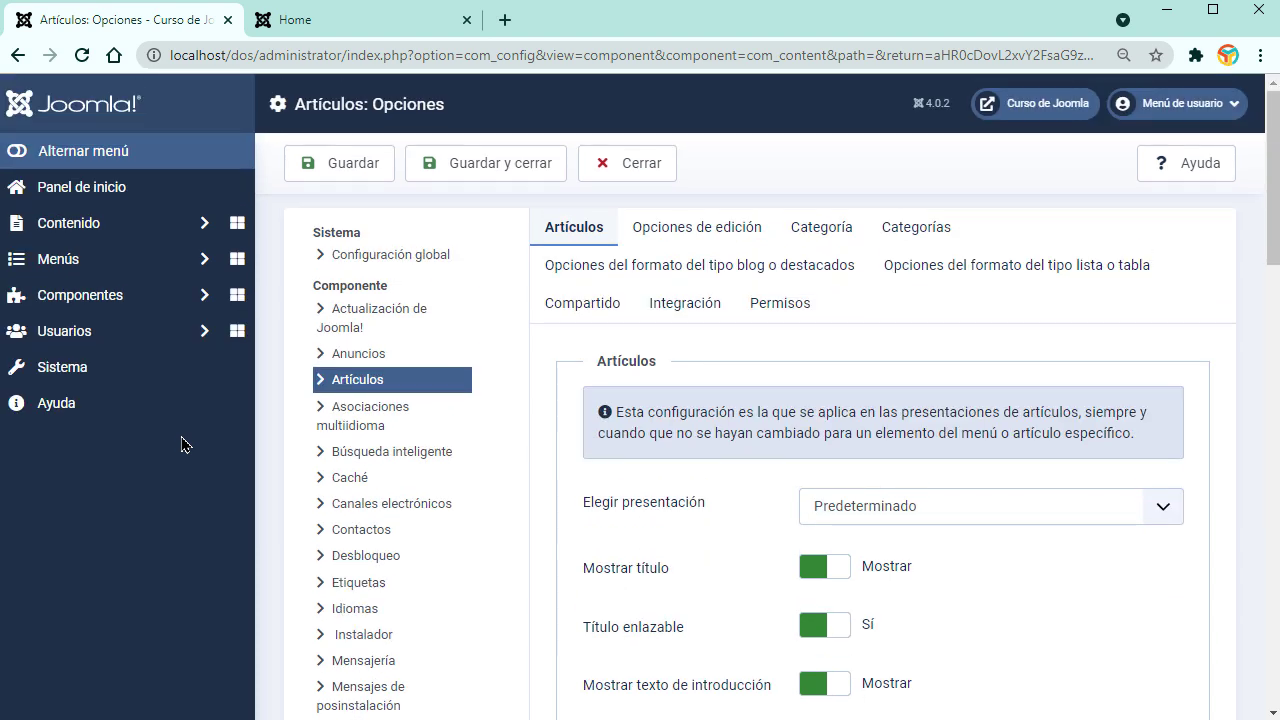
pyautogui.click(160, 226)
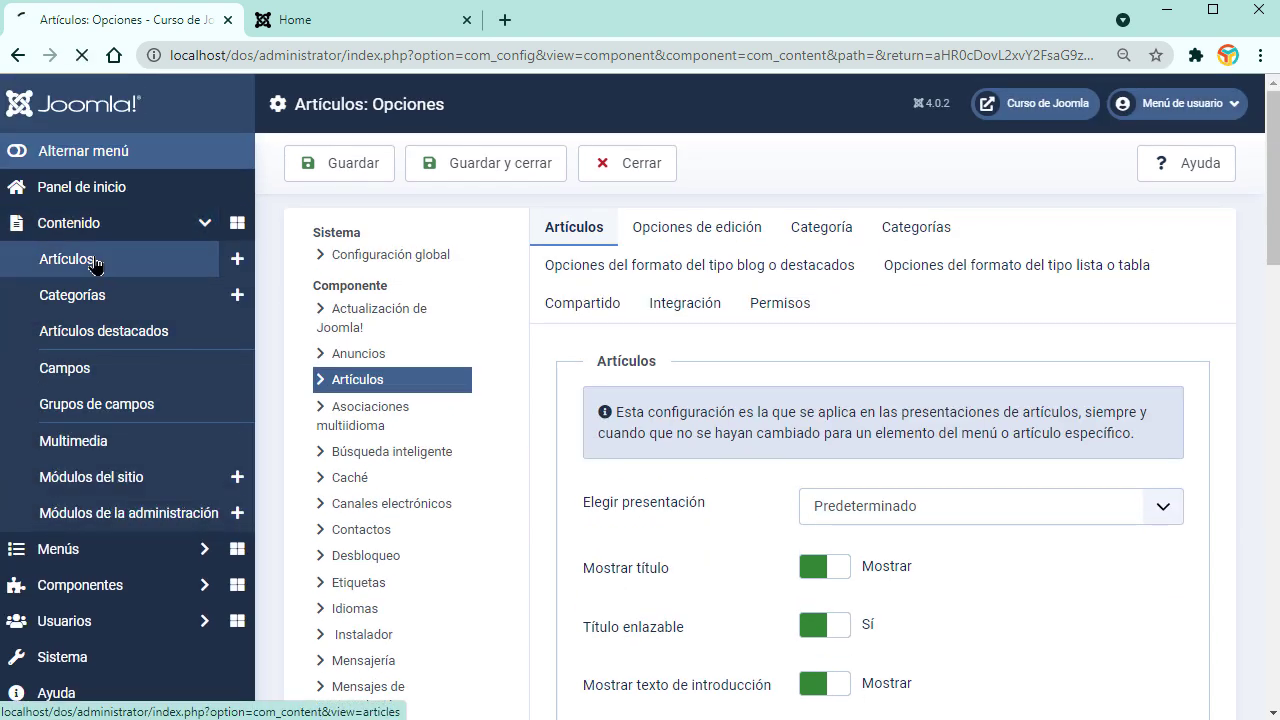
pyautogui.click(95, 262)
pyautogui.click(357, 176)
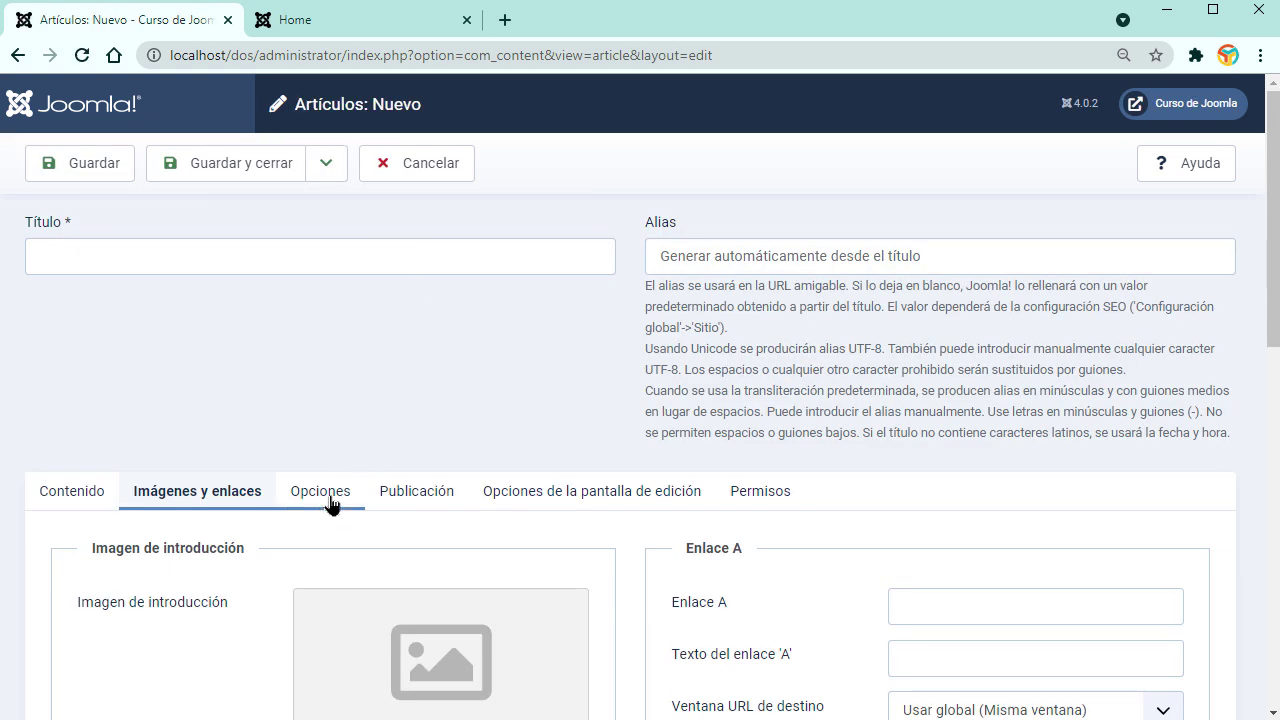
pyautogui.click(333, 501)
pyautogui.scroll(-2, 333, 501)
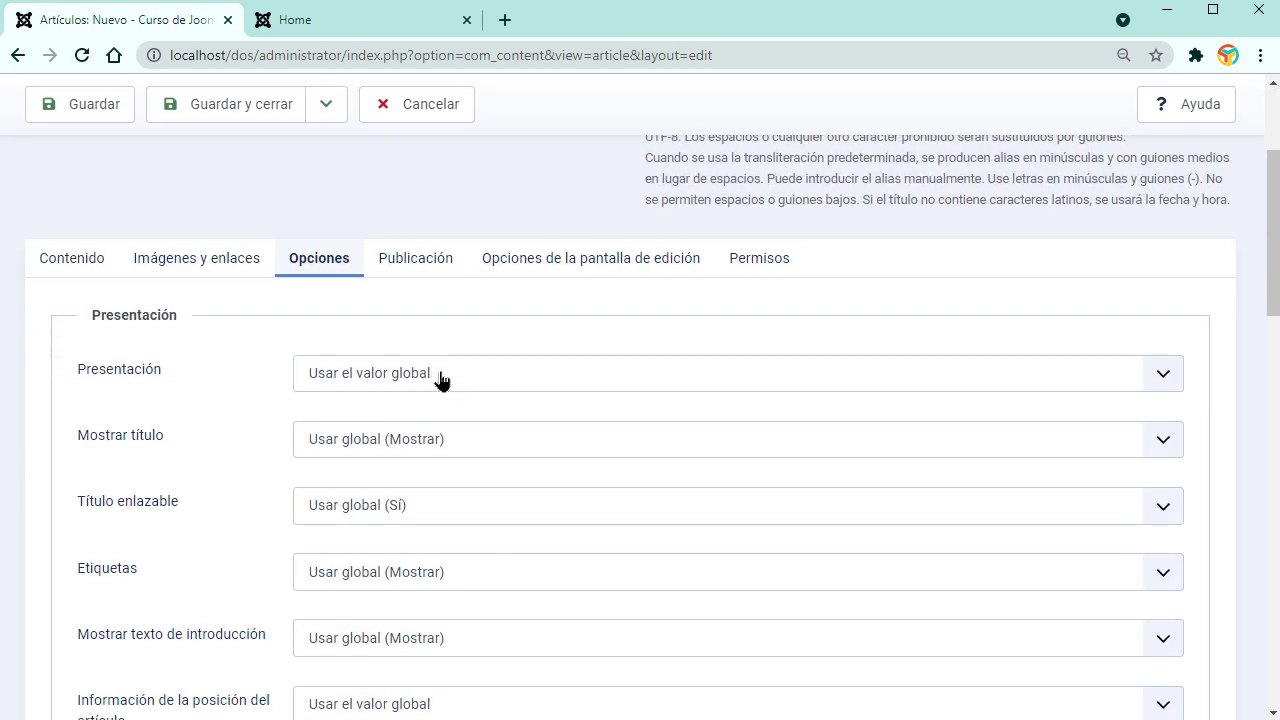
pyautogui.scroll(-2, 440, 380)
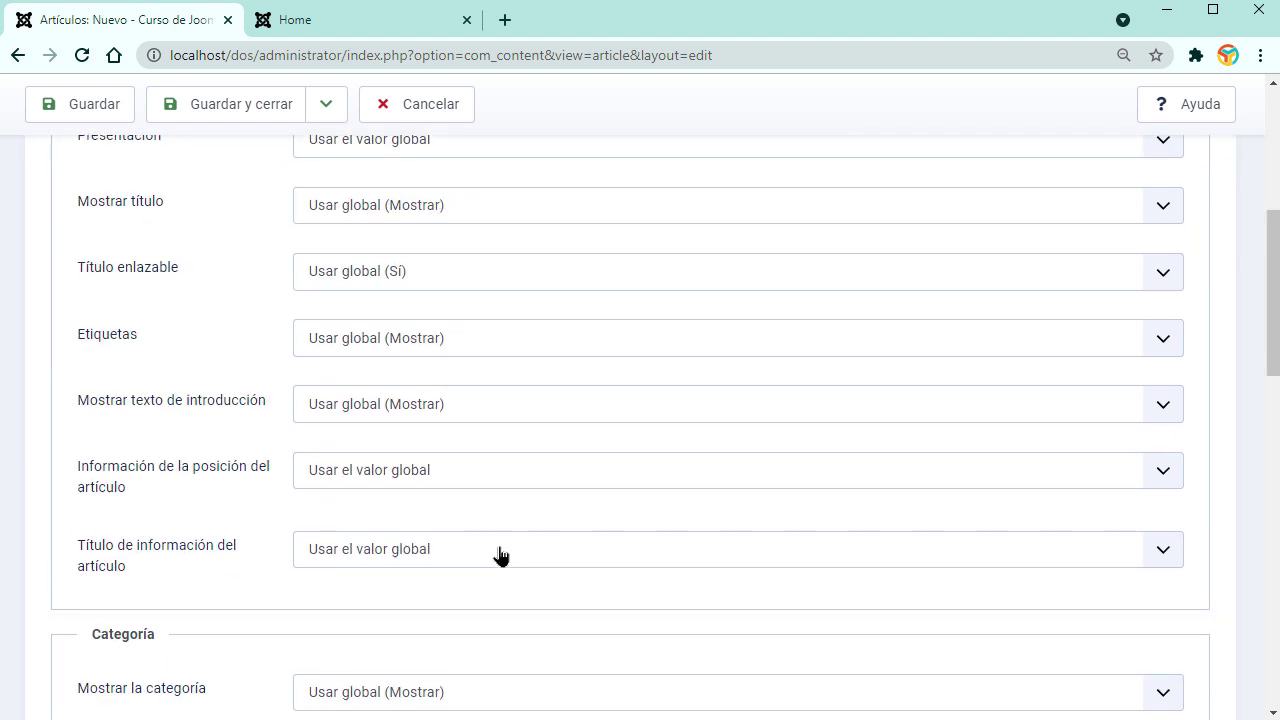
pyautogui.scroll(2, 500, 555)
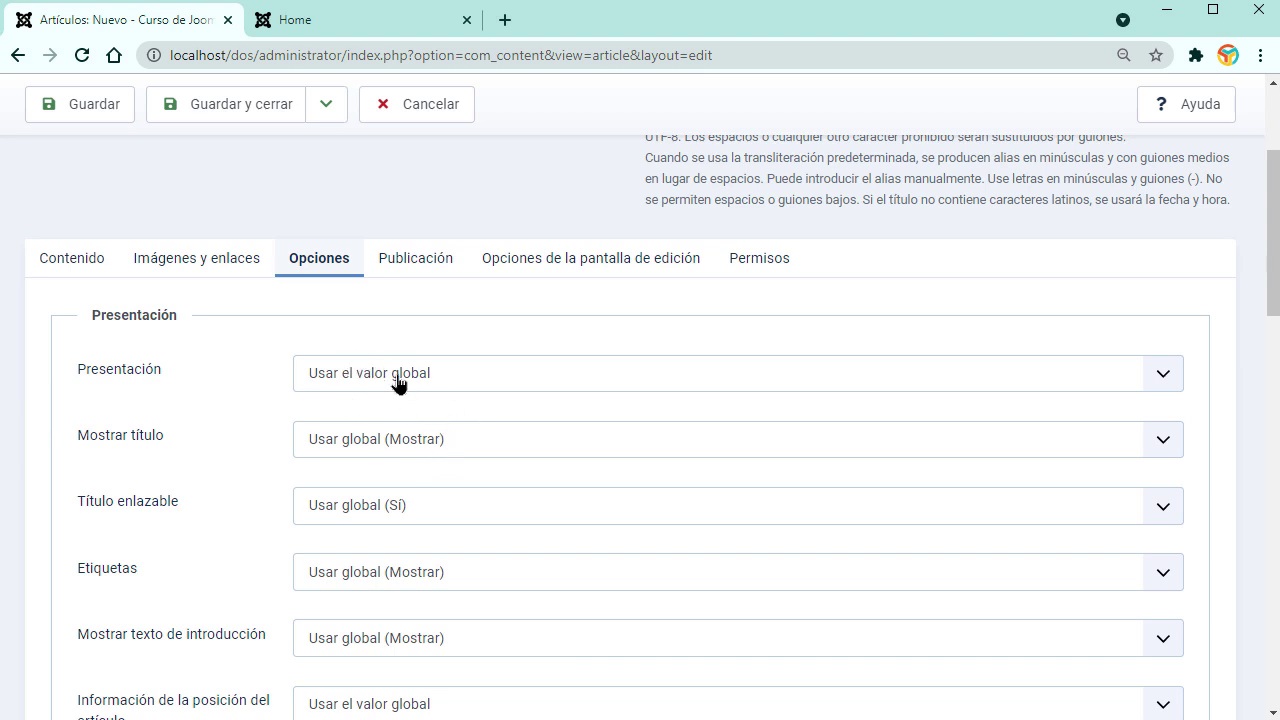
pyautogui.click(75, 262)
pyautogui.click(437, 112)
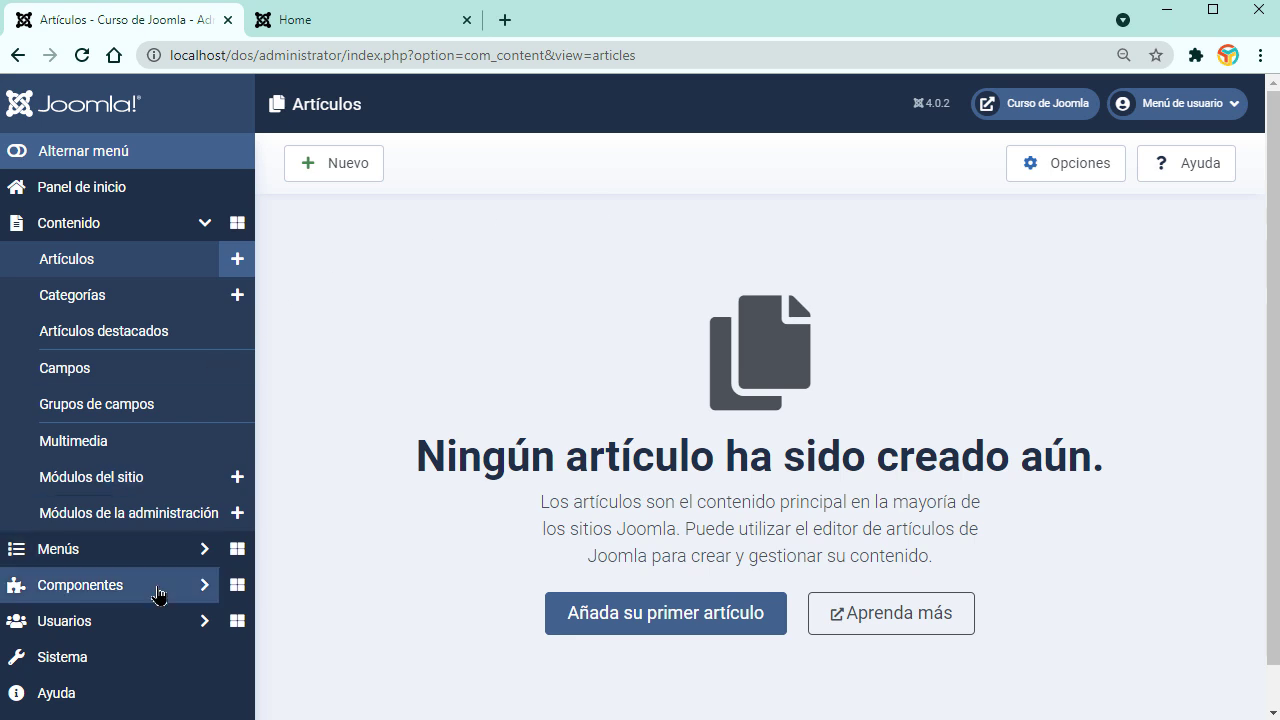
# Step: Open Global Configuration from Sistema, close it unchanged, and return to the System panel
pyautogui.click(109, 657)
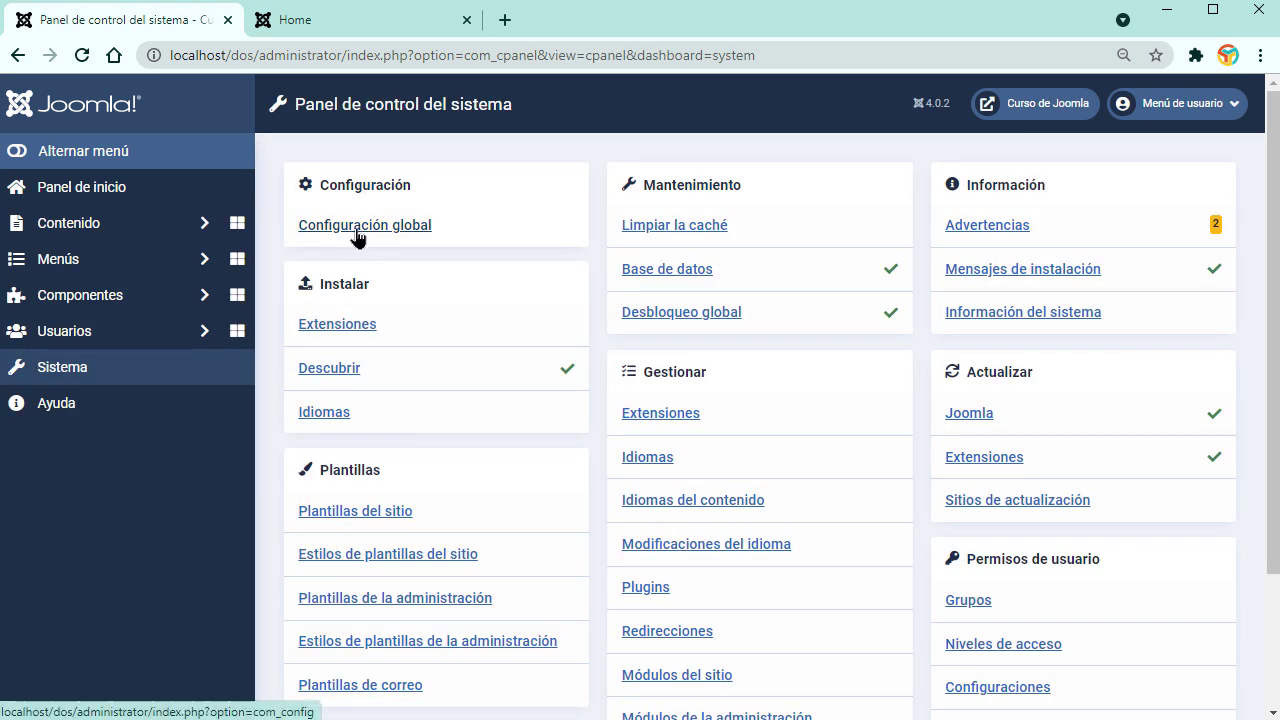
pyautogui.click(346, 233)
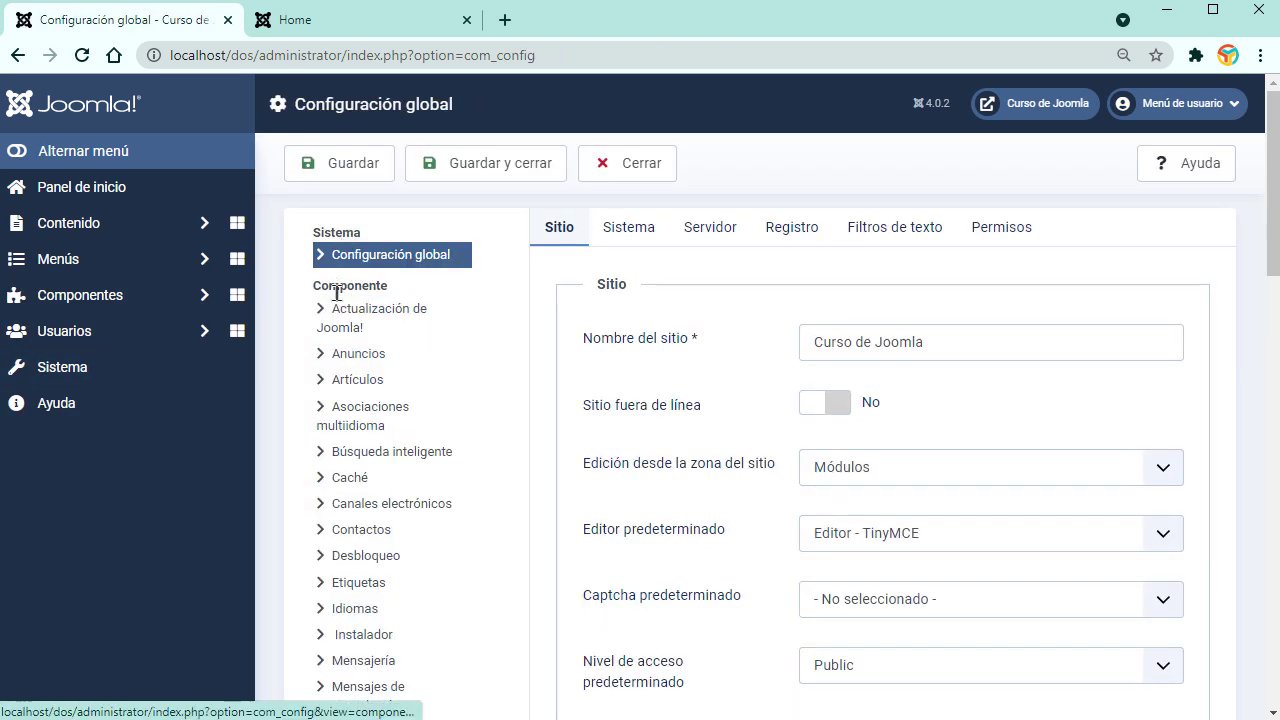
pyautogui.scroll(-5, 345, 575)
pyautogui.scroll(3, 366, 585)
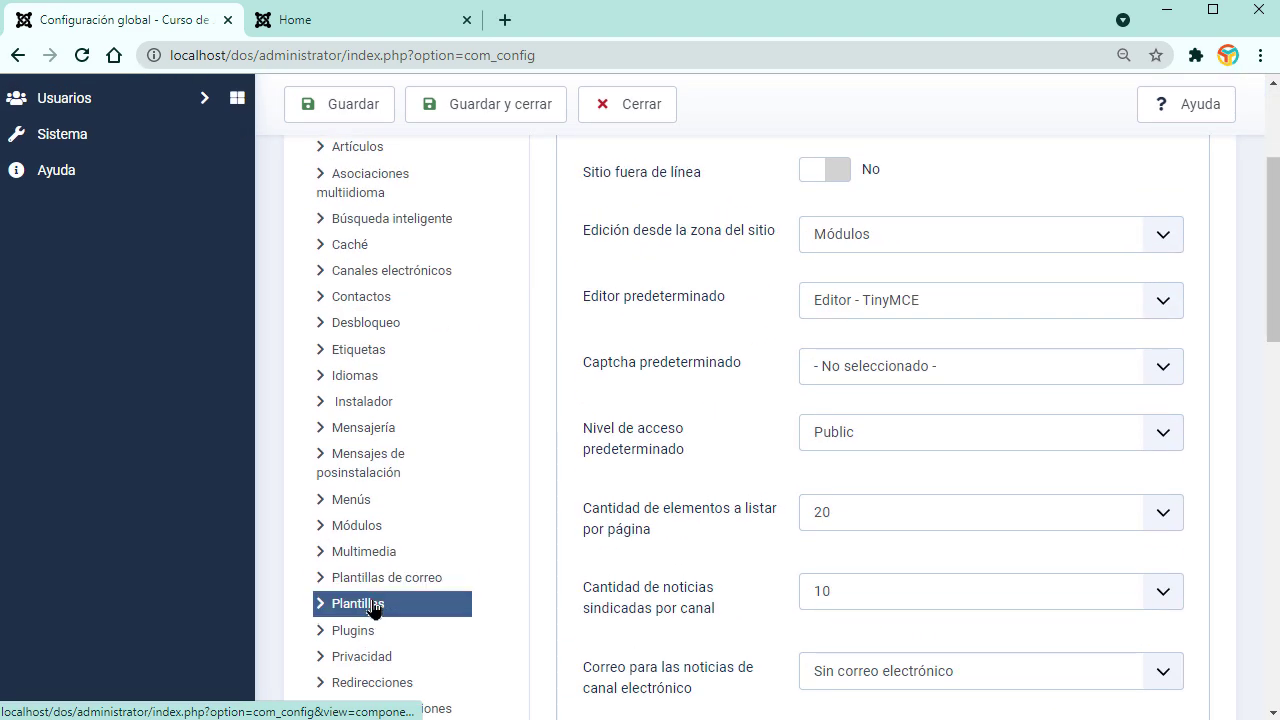
pyautogui.scroll(3, 368, 580)
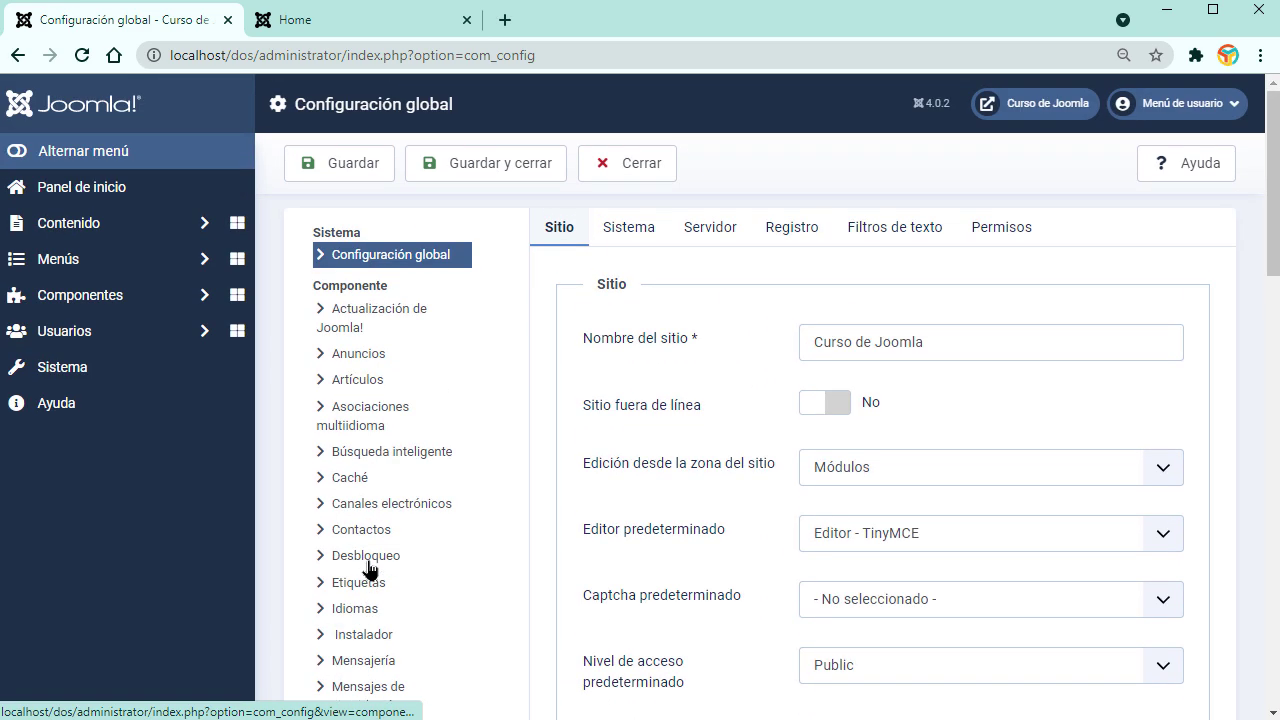
pyautogui.click(590, 164)
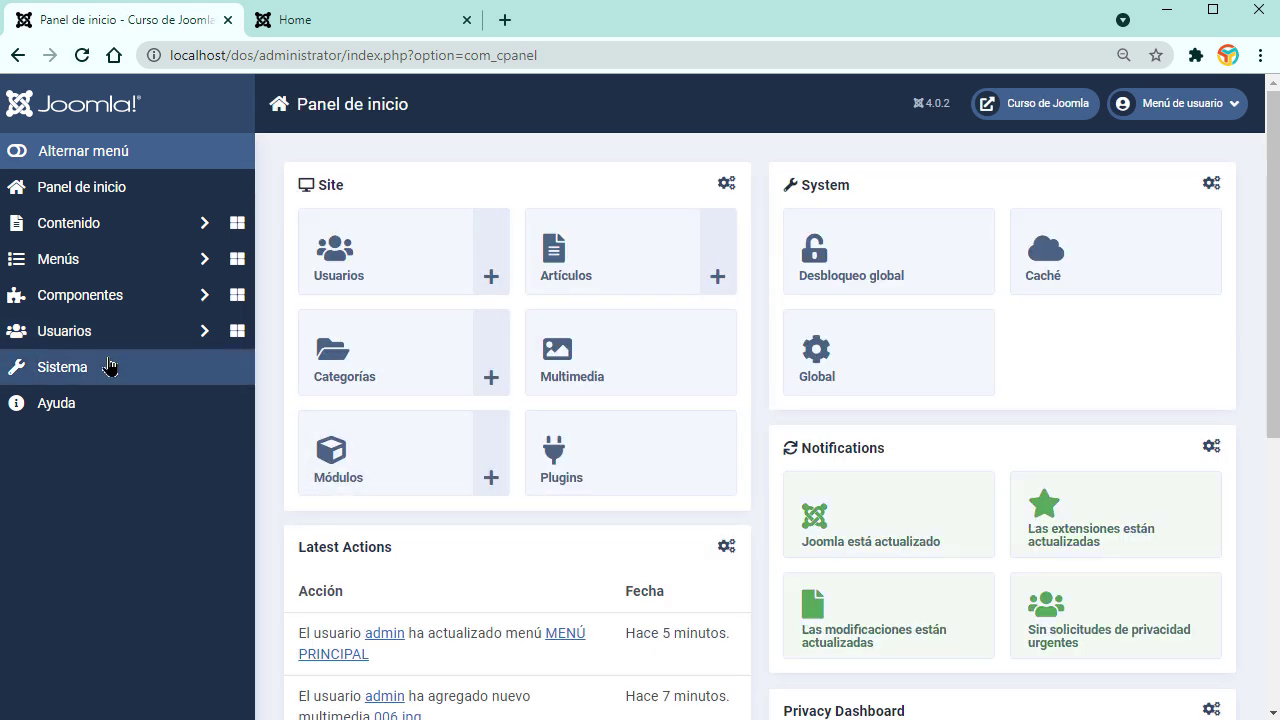
pyautogui.click(104, 367)
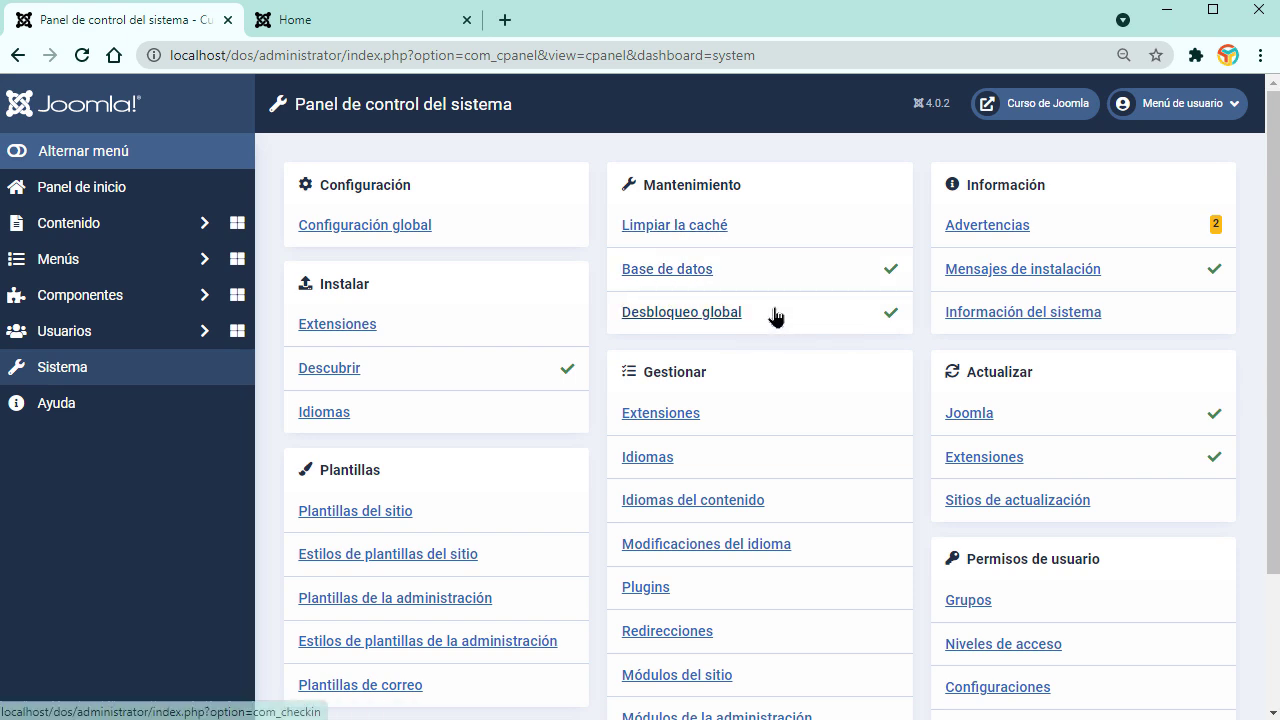
pyautogui.scroll(-3, 600, 313)
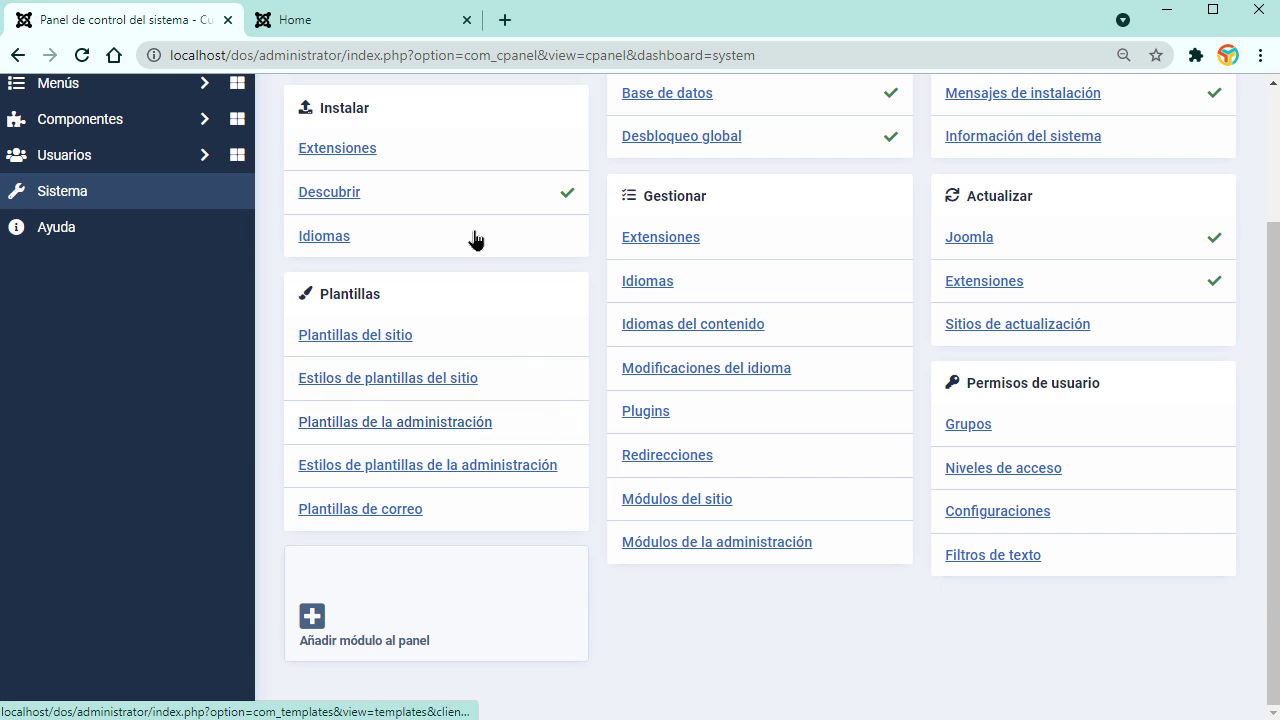
pyautogui.click(410, 28)
pyautogui.click(578, 376)
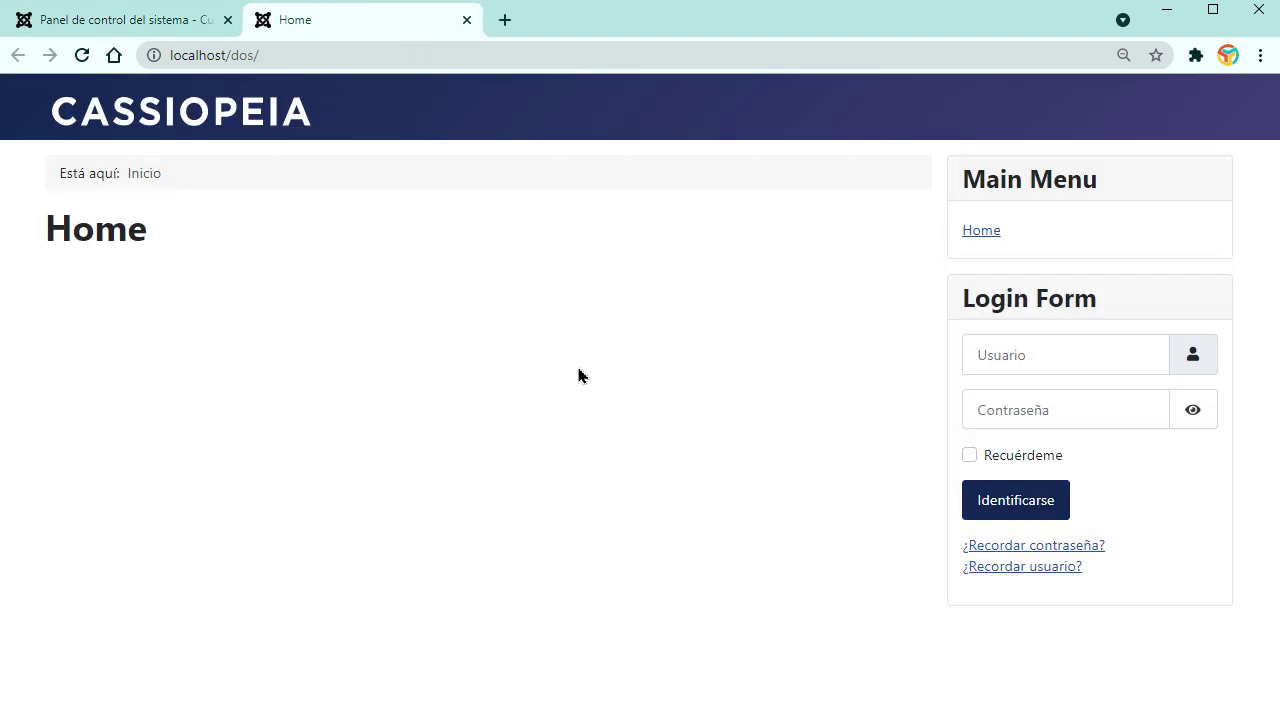
pyautogui.click(172, 28)
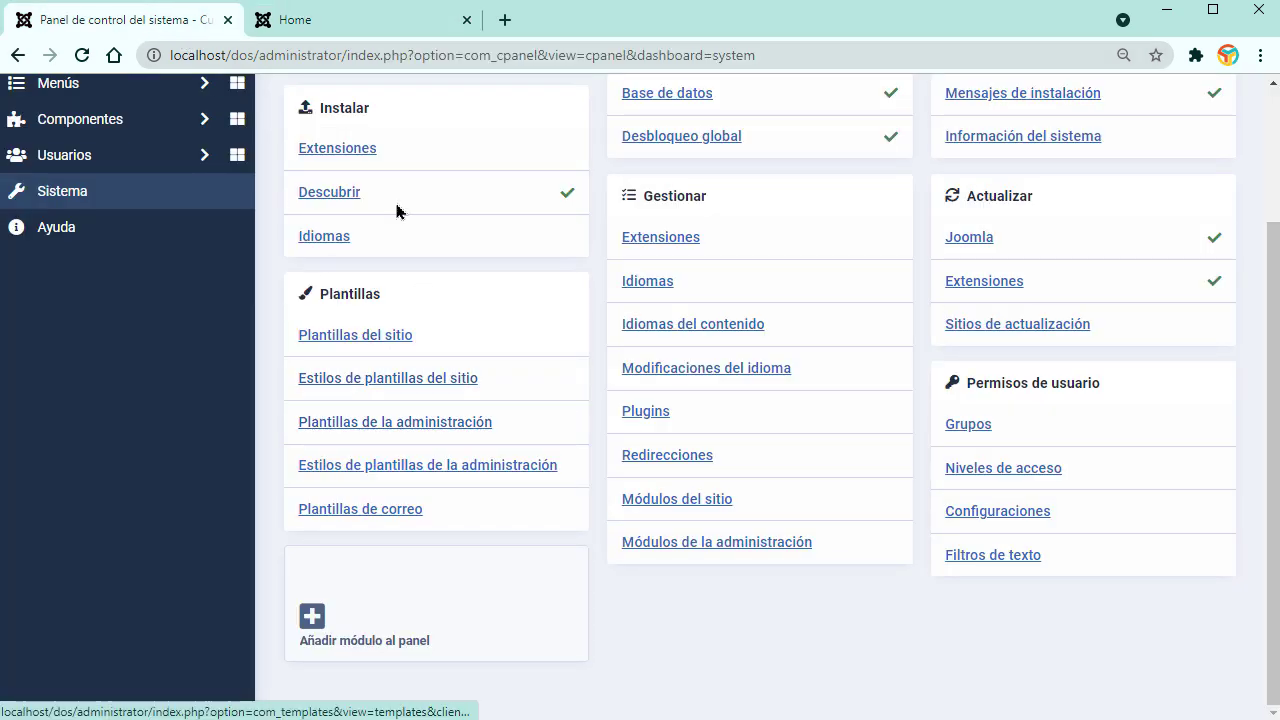
pyautogui.click(366, 19)
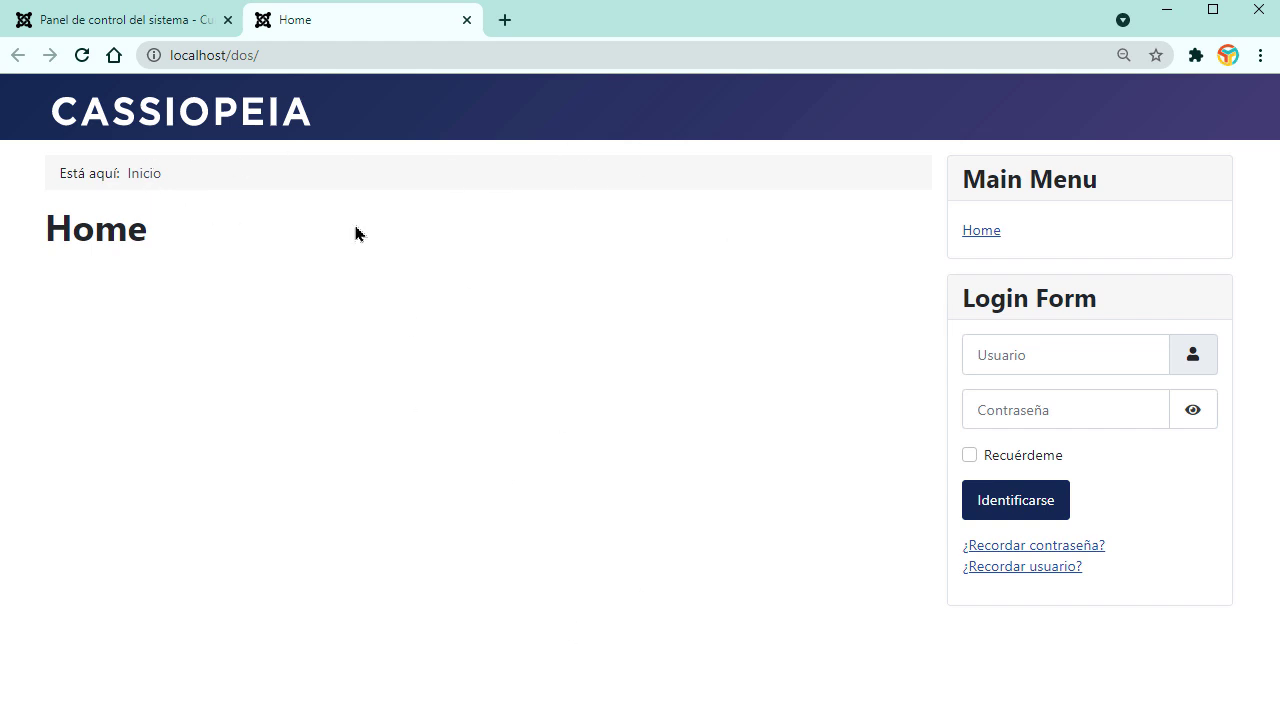
pyautogui.click(104, 30)
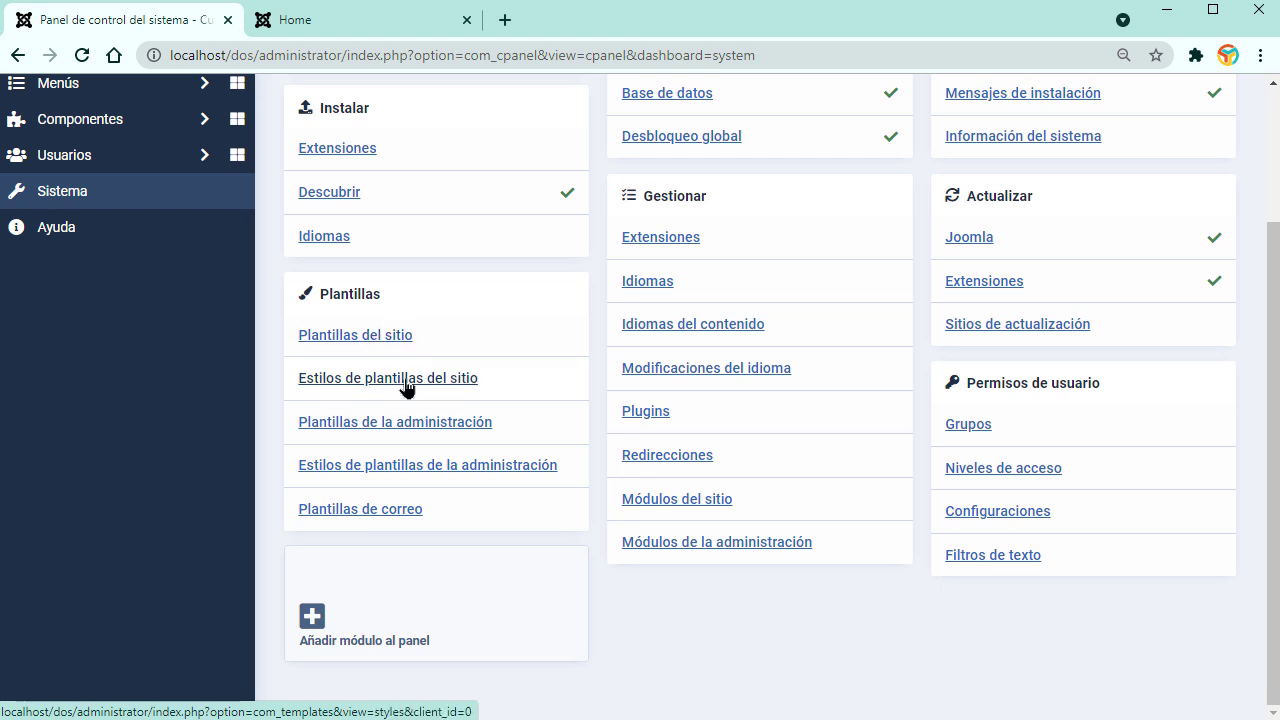
pyautogui.click(345, 22)
pyautogui.click(134, 21)
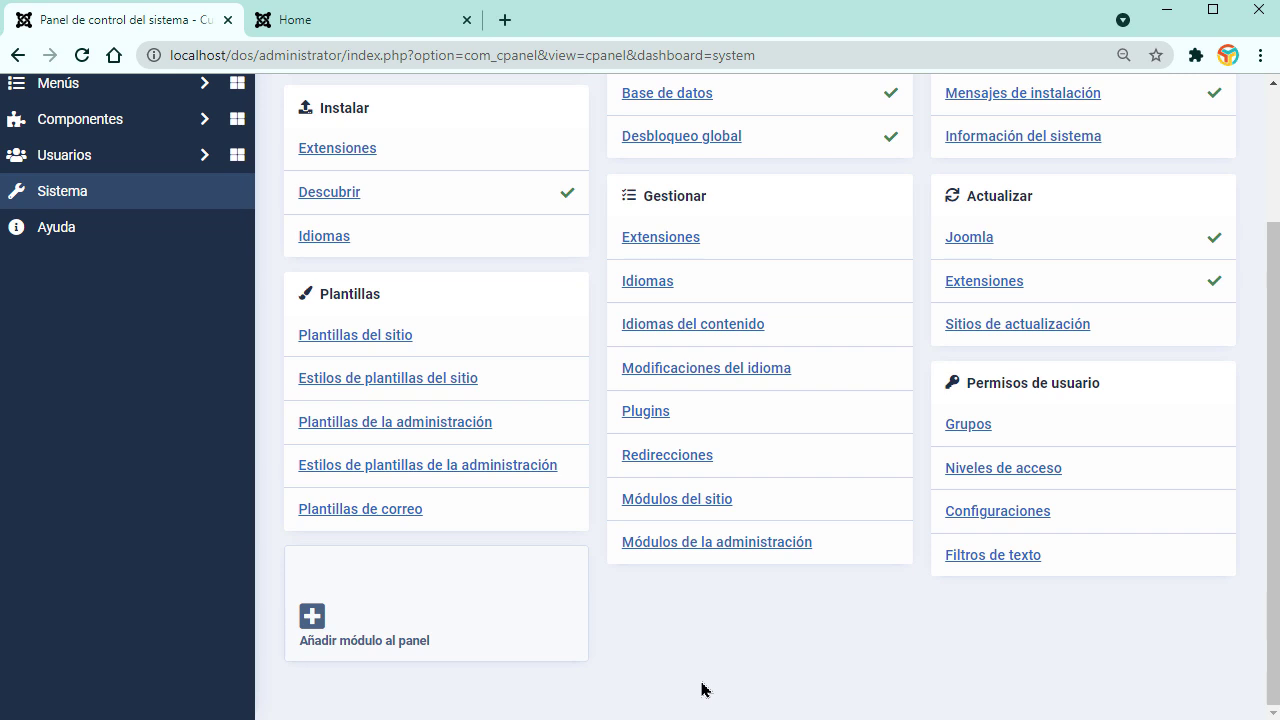
pyautogui.scroll(3, 702, 688)
pyautogui.scroll(-3, 700, 396)
pyautogui.scroll(1, 187, 518)
pyautogui.scroll(2, 187, 518)
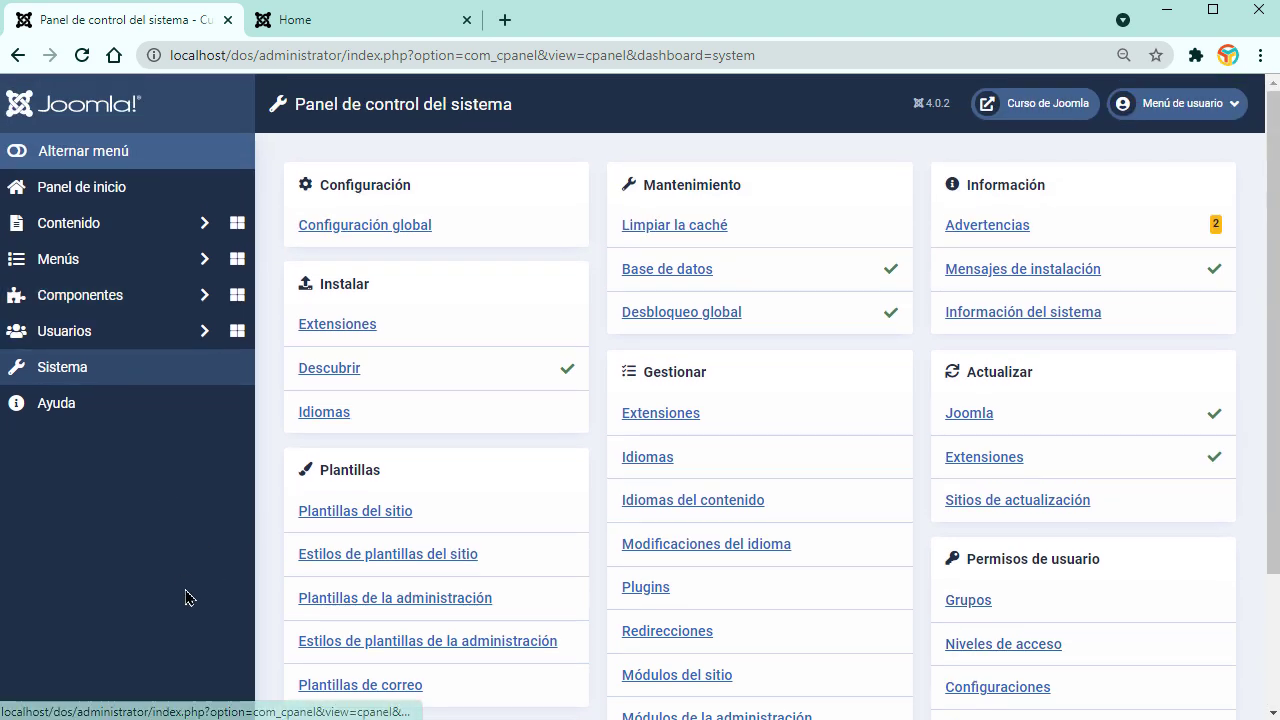
pyautogui.click(357, 21)
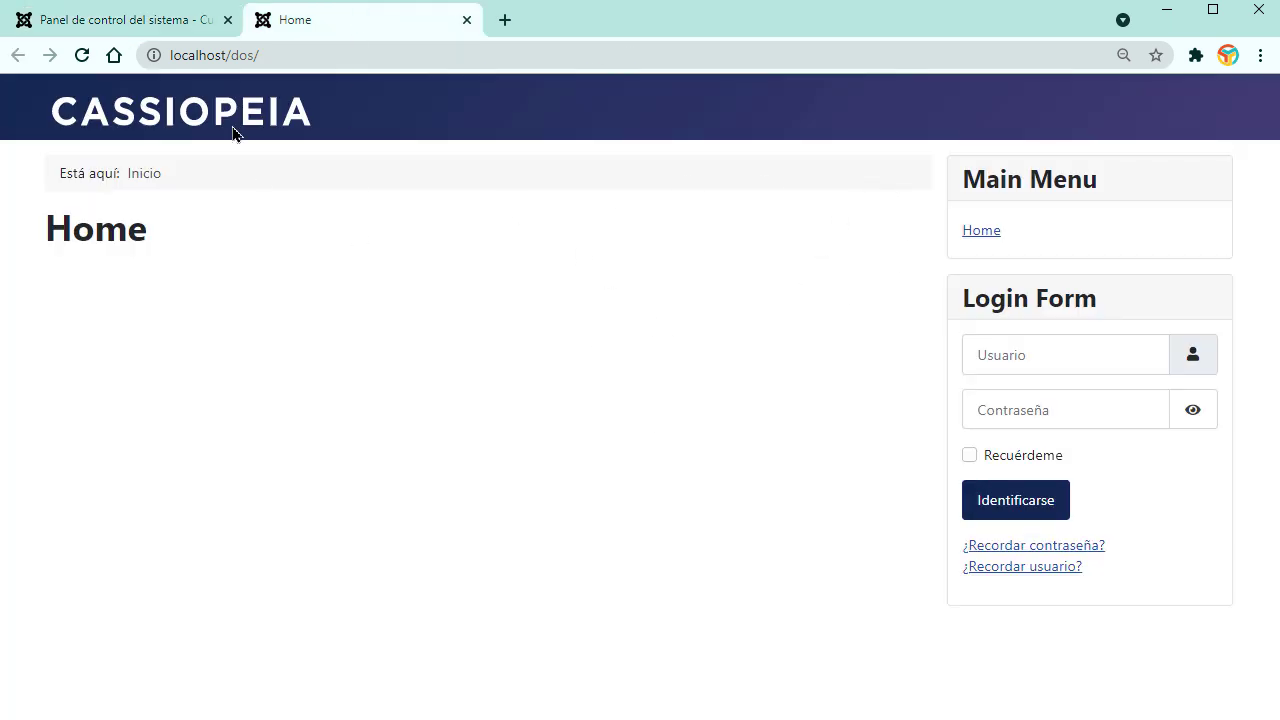
pyautogui.click(168, 20)
pyautogui.click(77, 370)
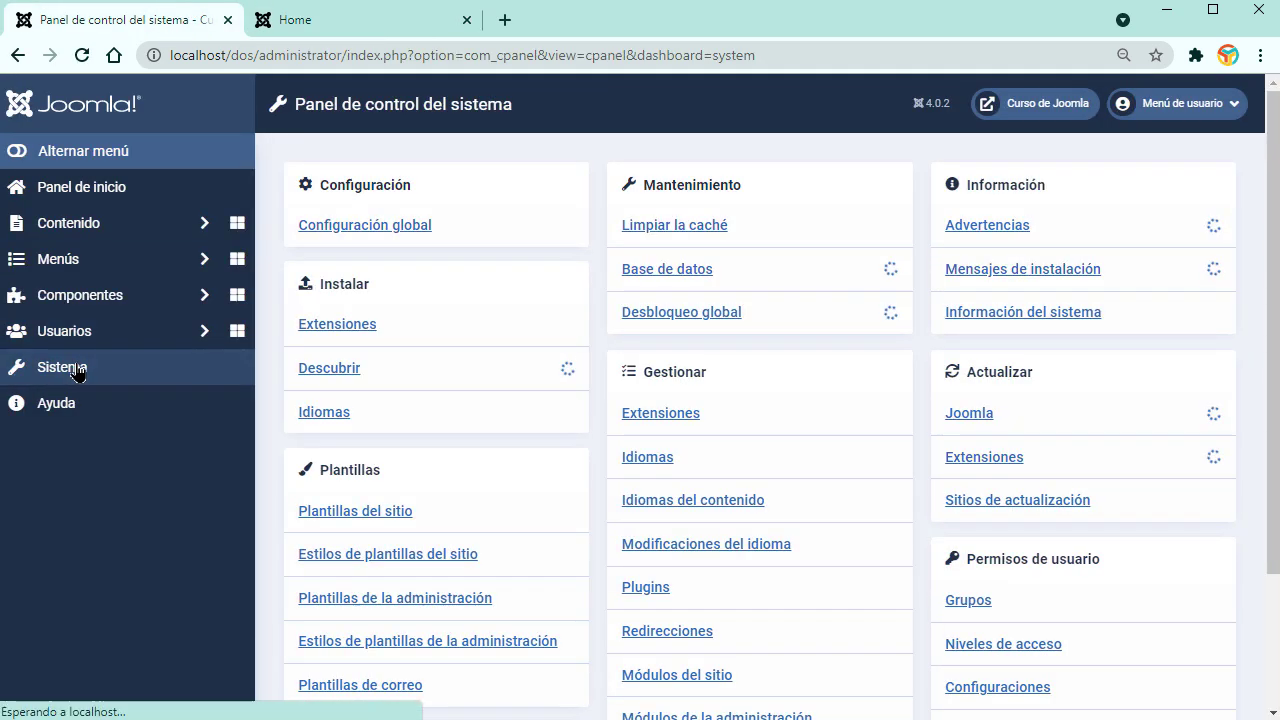
# Step: Review the Metadatos, Configuración SEO (URLs amigables on) and Cookies settings in Global Configuration
pyautogui.click(383, 226)
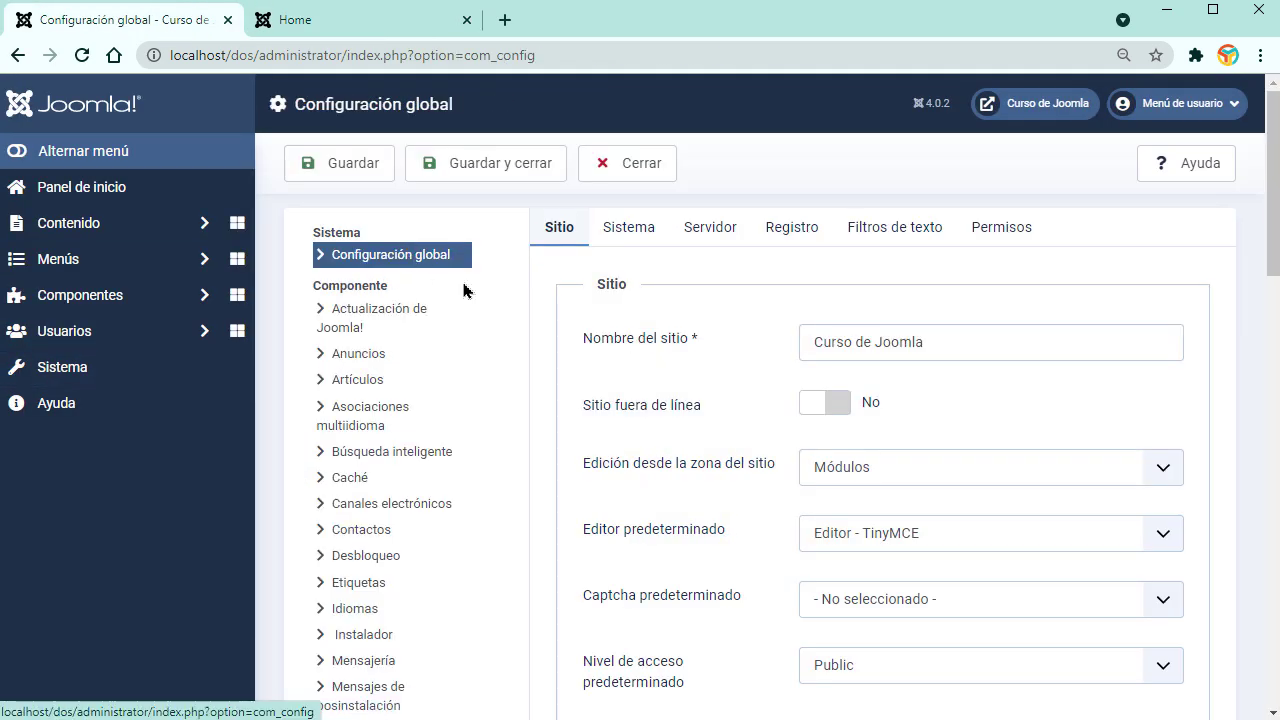
pyautogui.scroll(-2, 871, 471)
pyautogui.scroll(2, 857, 434)
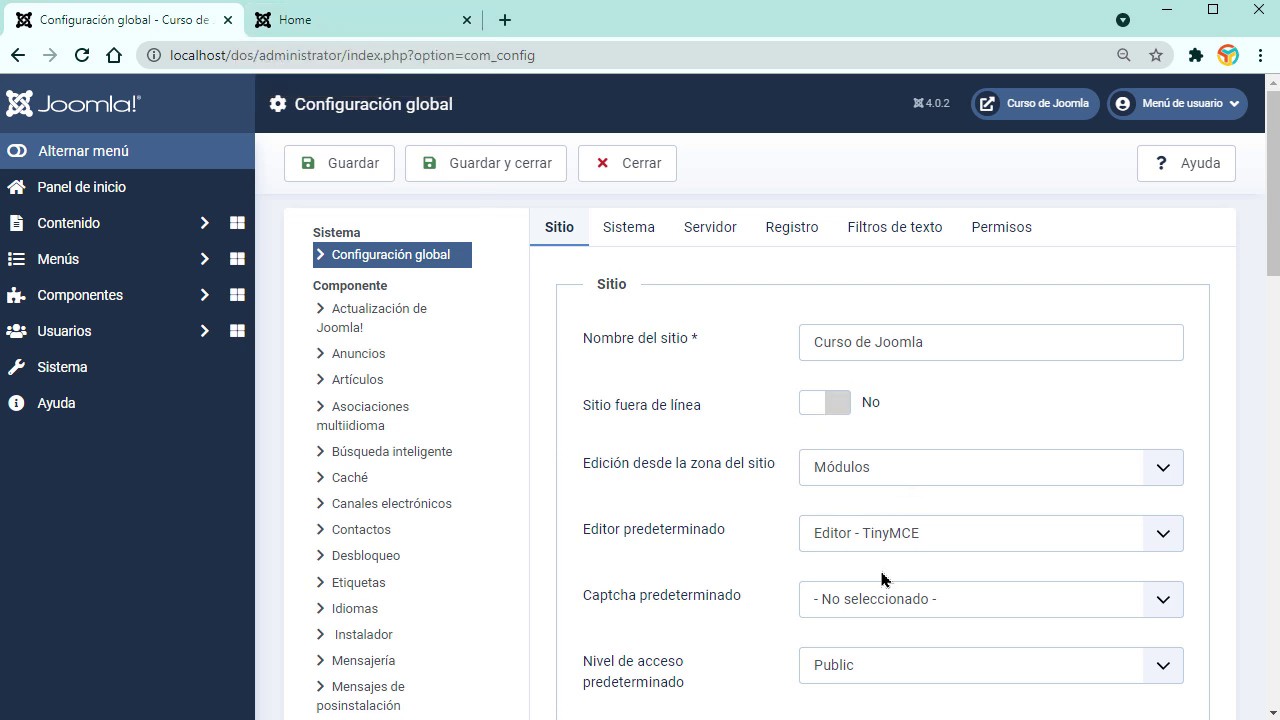
pyautogui.scroll(-2, 934, 543)
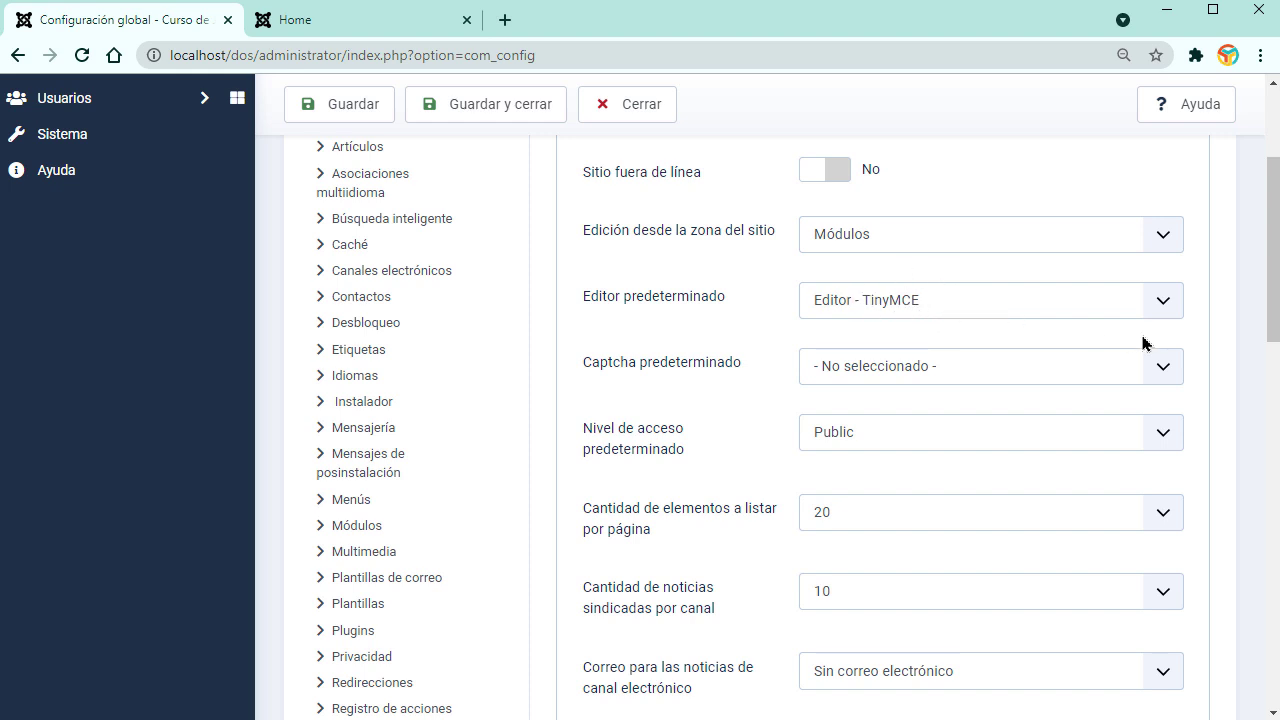
pyautogui.scroll(-2, 1273, 333)
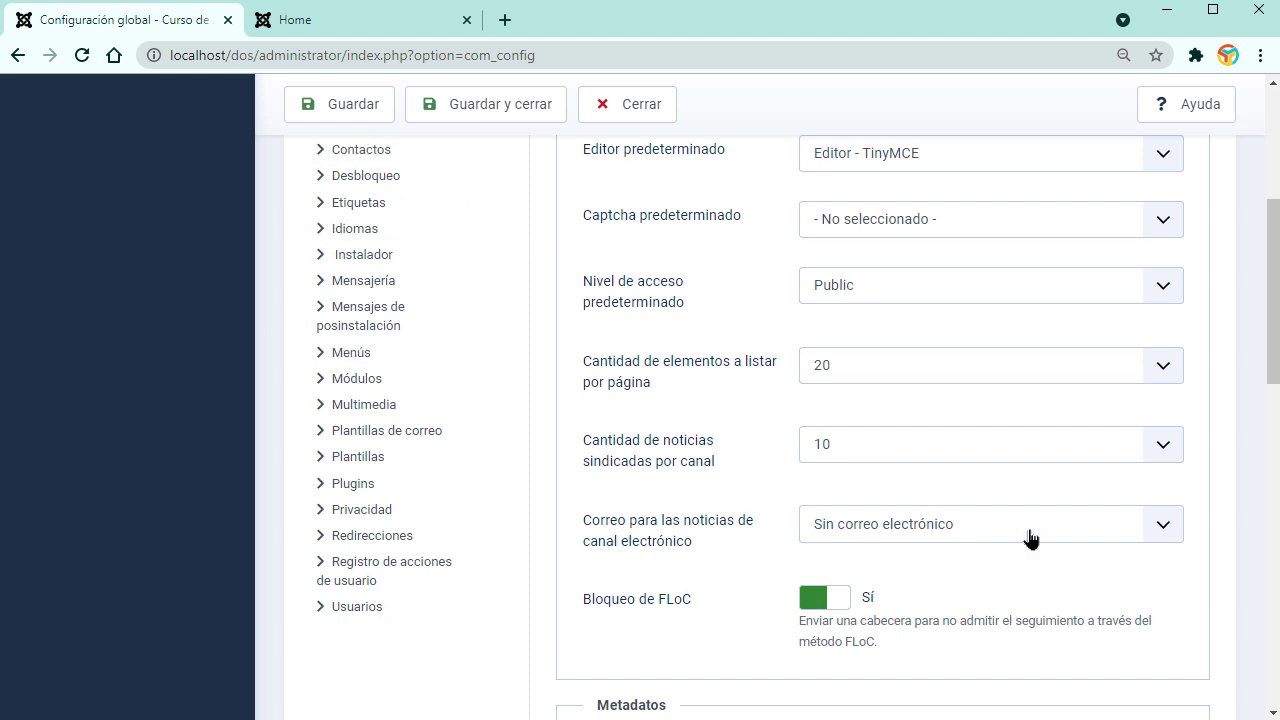
pyautogui.scroll(-5, 850, 445)
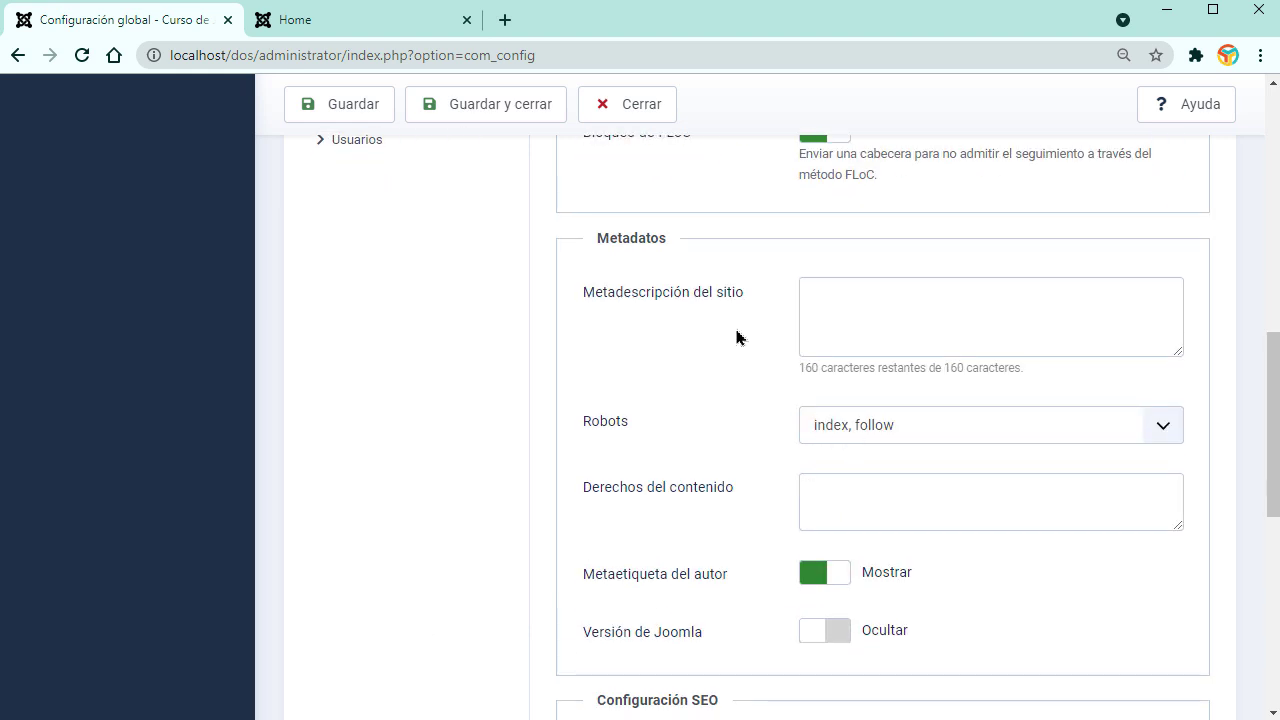
pyautogui.click(915, 321)
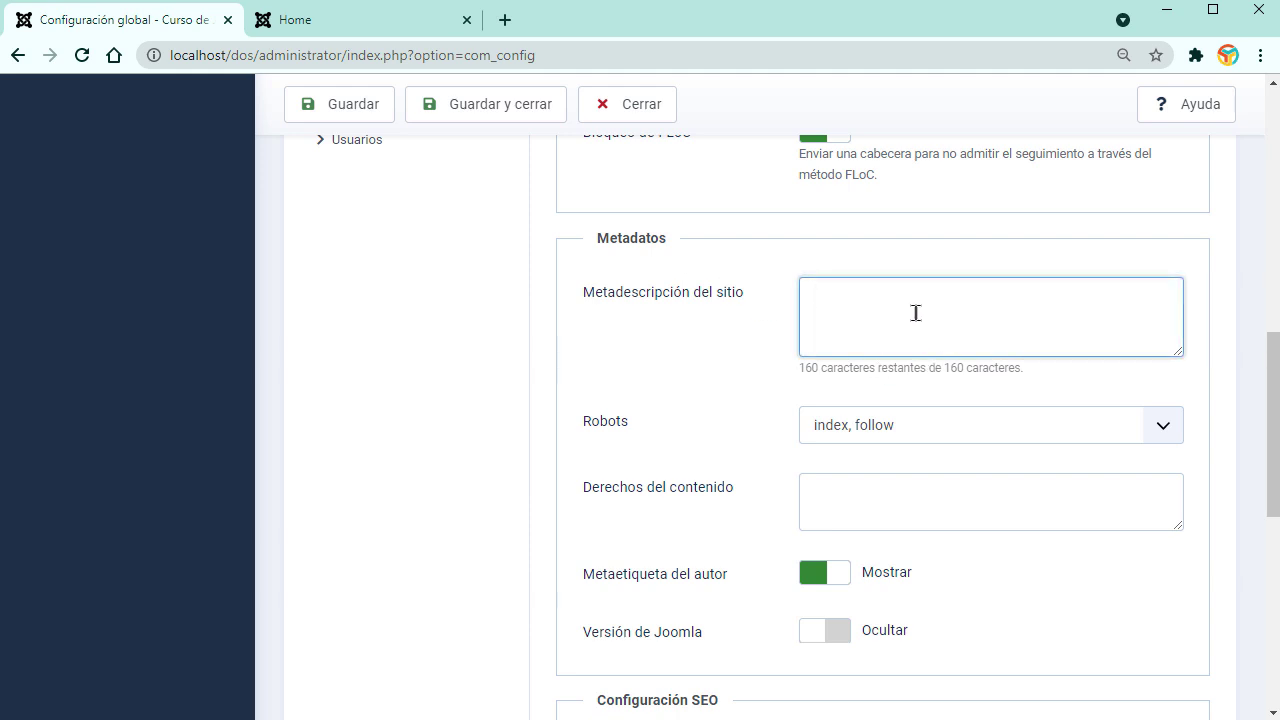
pyautogui.scroll(-5, 844, 600)
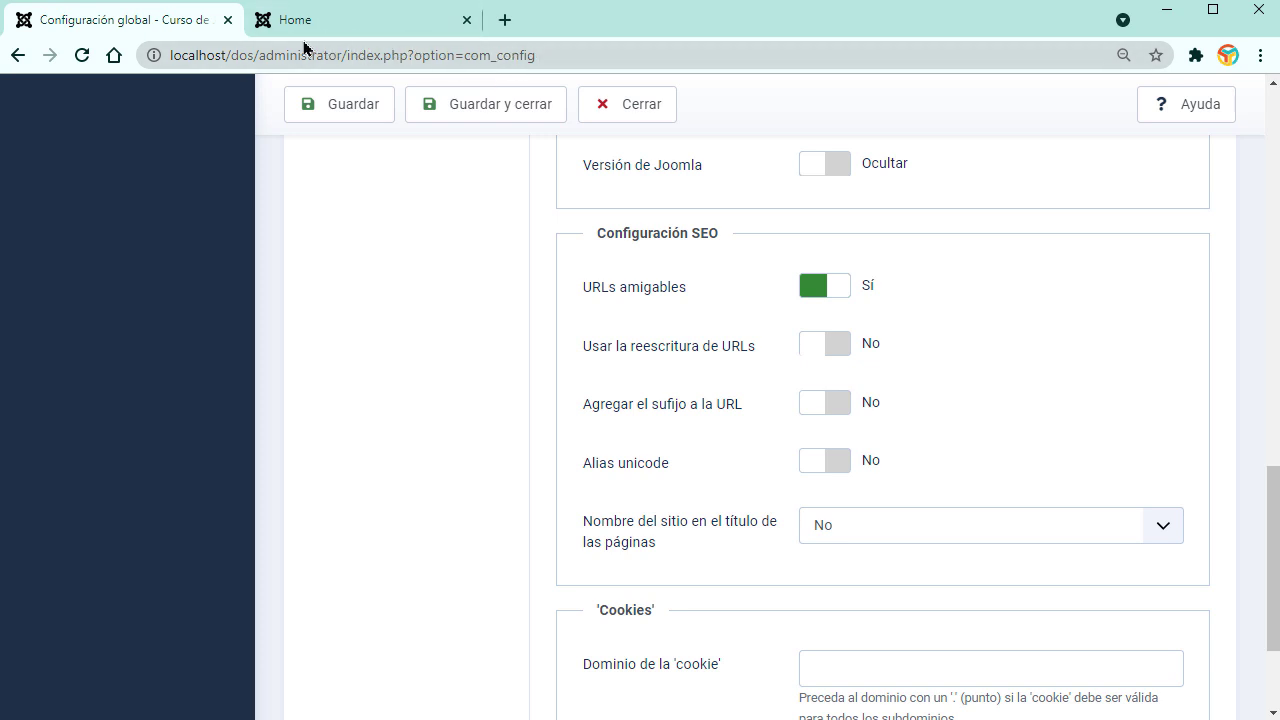
# Step: Glance at the public Home page, then close Configuración global back to the Panel de inicio
pyautogui.click(332, 22)
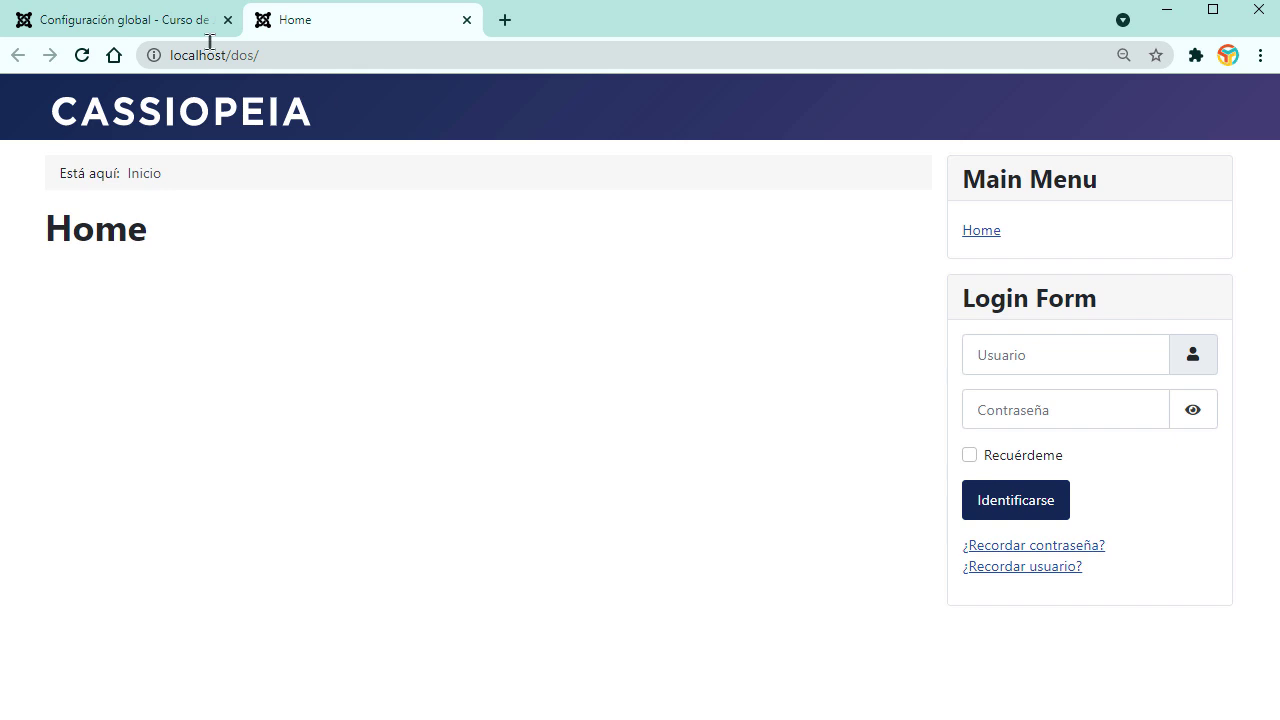
pyautogui.click(149, 20)
pyautogui.scroll(-2, 909, 449)
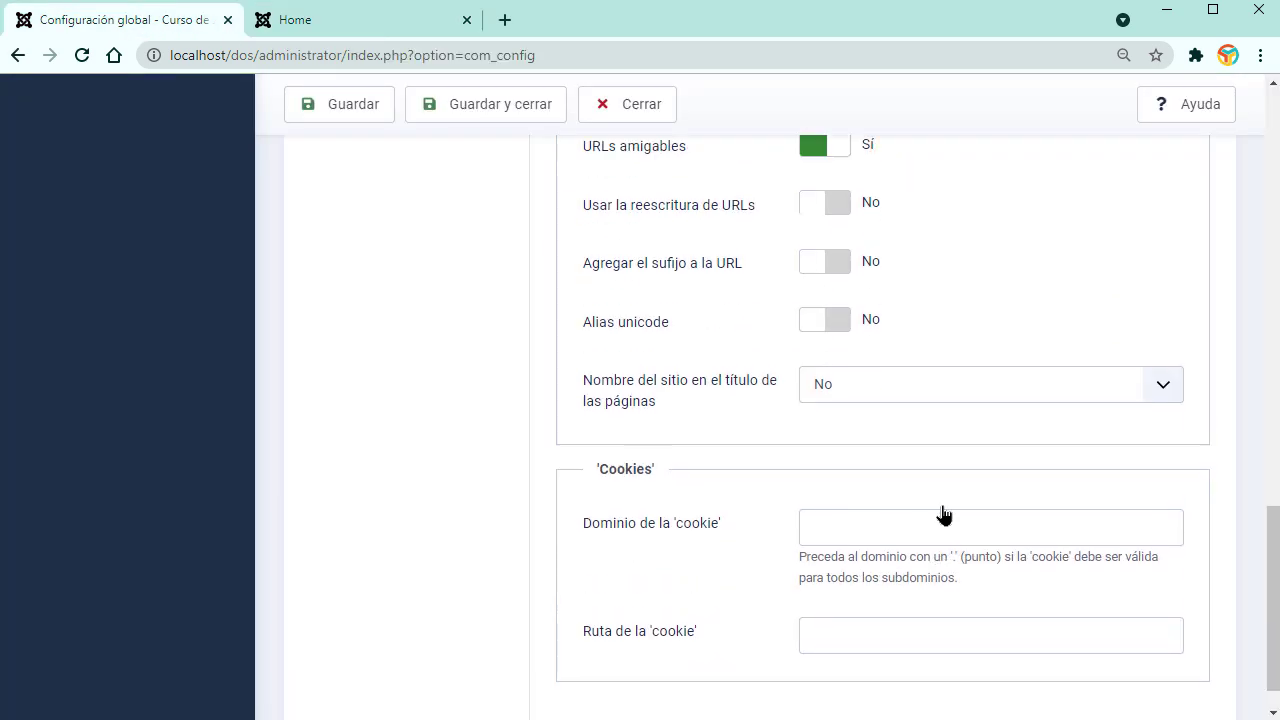
pyautogui.scroll(15, 943, 514)
pyautogui.click(621, 164)
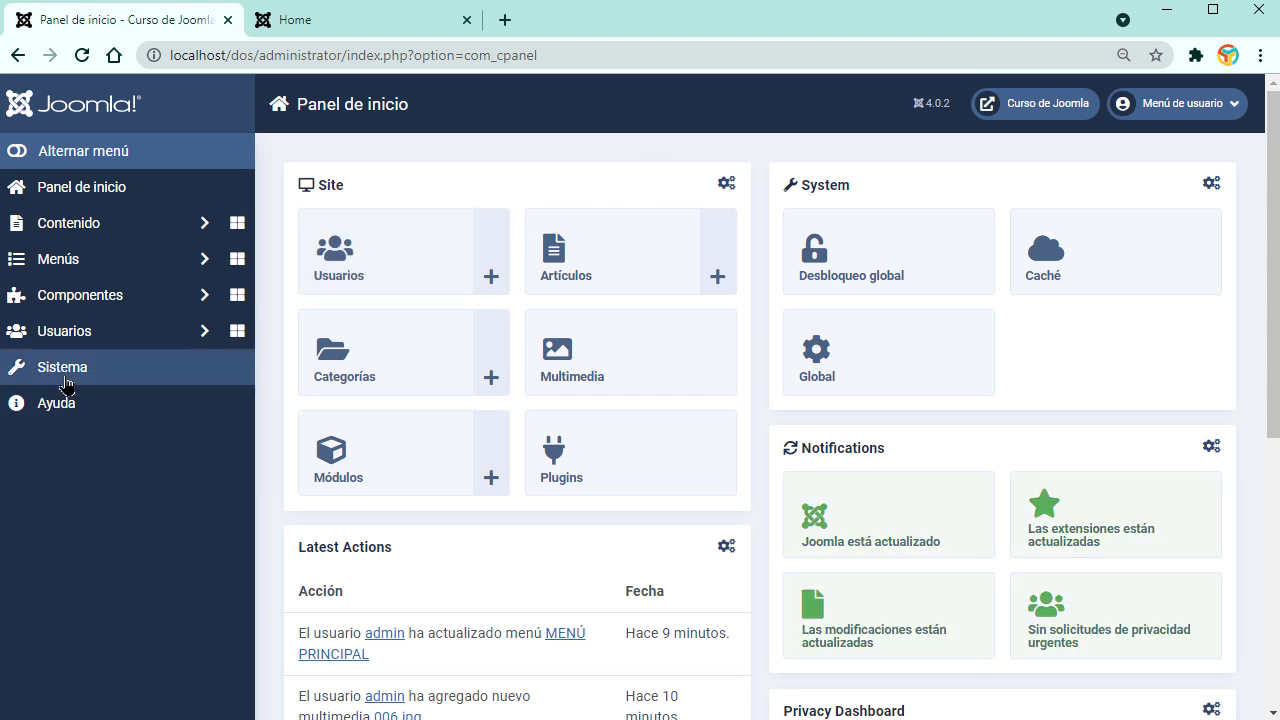
# Step: Check the Gestionar > Extensiones list, then go to Instalar > Extensiones for package upload
pyautogui.click(76, 382)
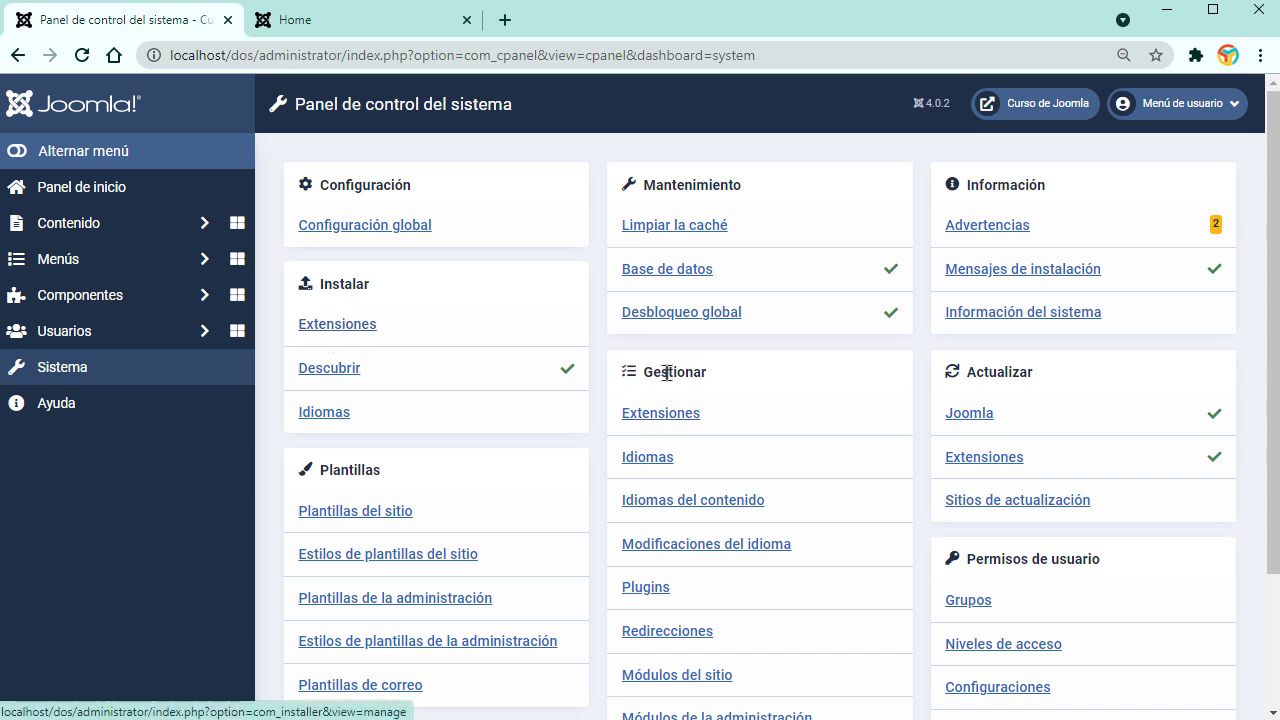
pyautogui.click(650, 462)
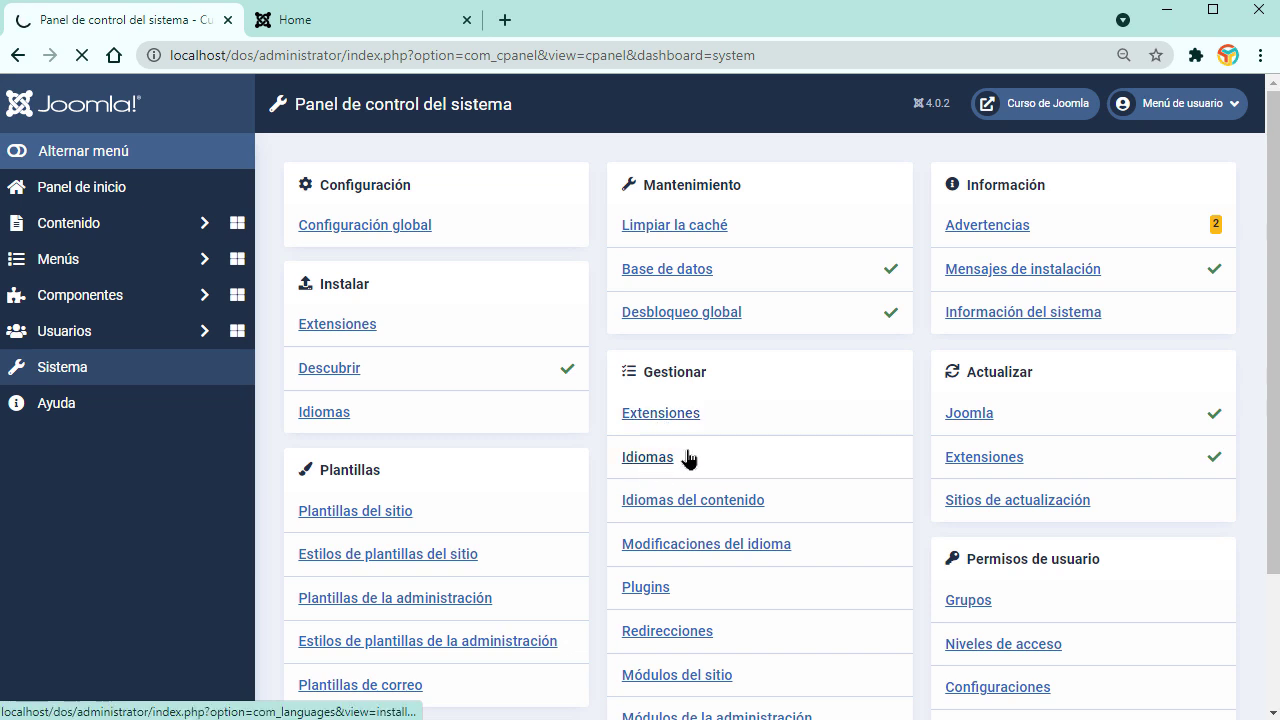
pyautogui.click(680, 235)
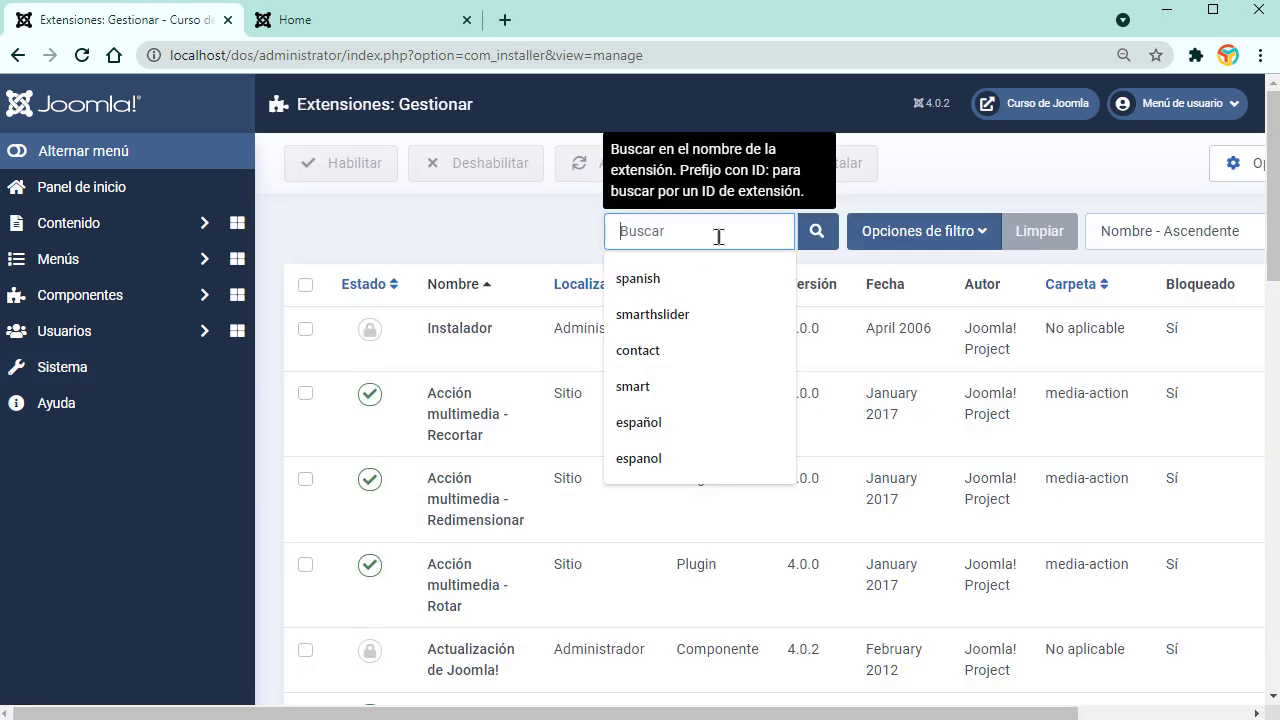
pyautogui.click(282, 374)
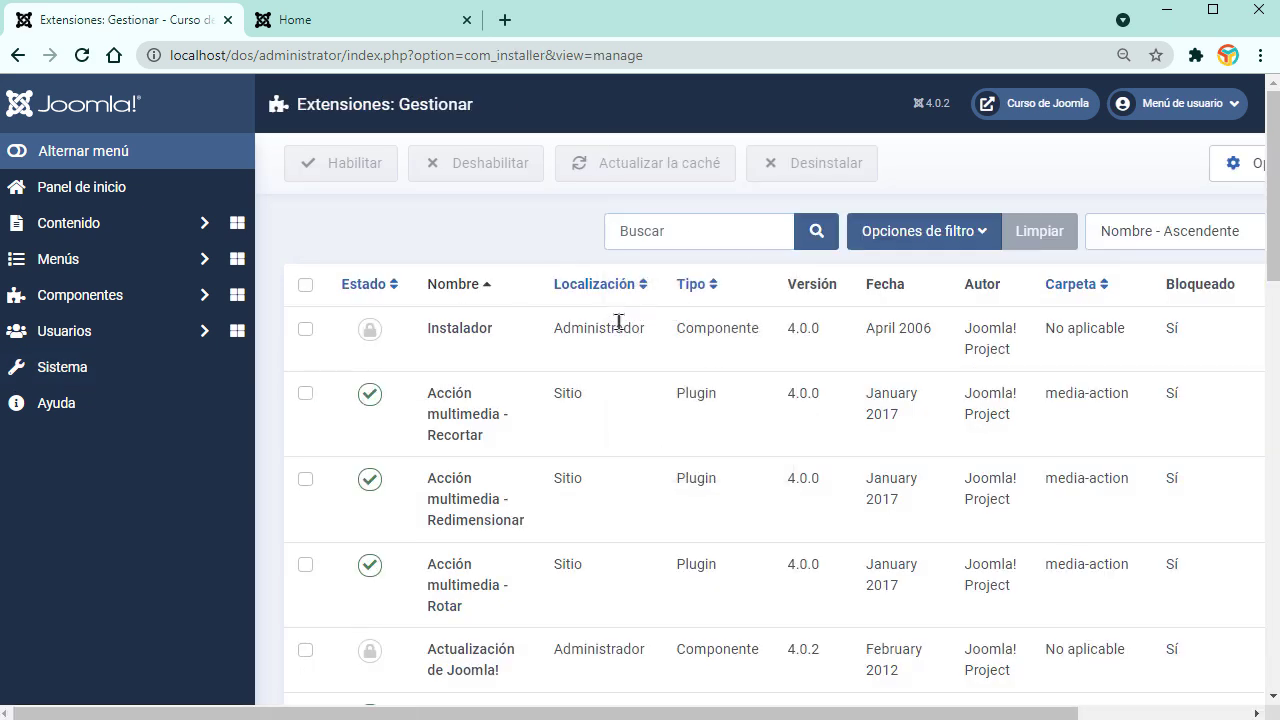
pyautogui.click(15, 152)
pyautogui.click(18, 55)
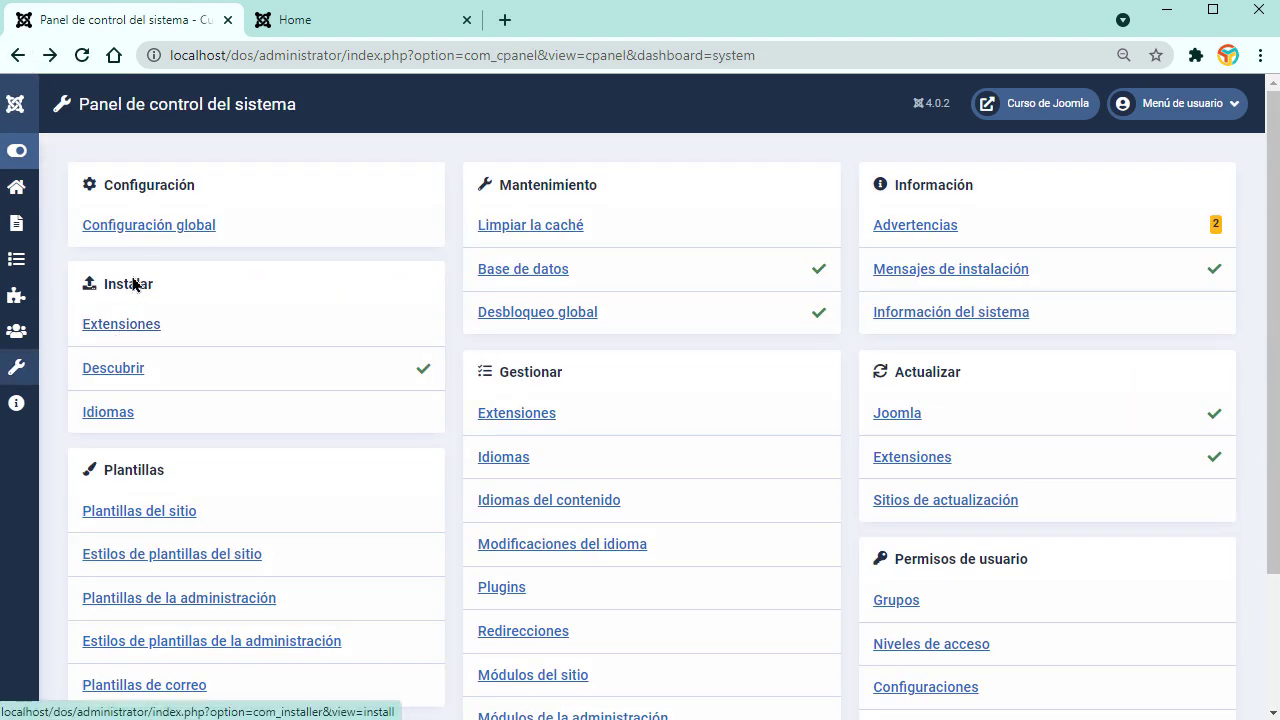
pyautogui.click(134, 330)
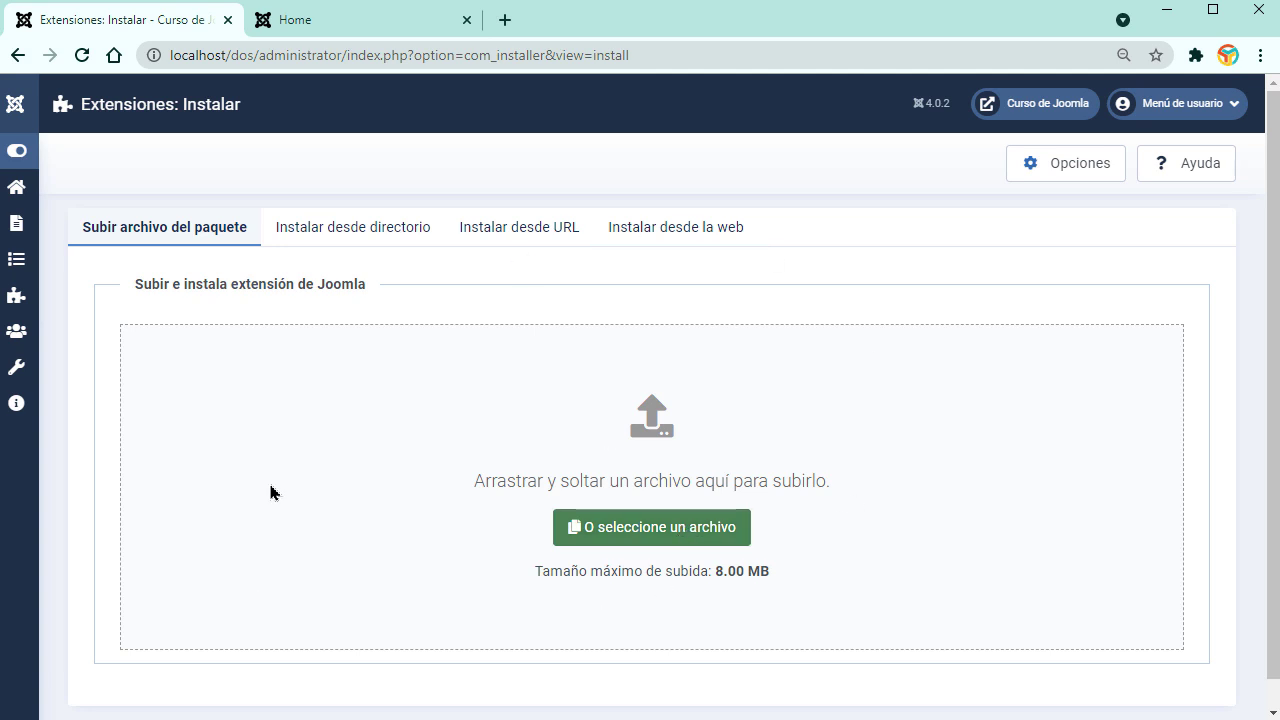
# Step: Browse the Instalar desde la web catalog and view the Event Booking extension's details
pyautogui.click(653, 240)
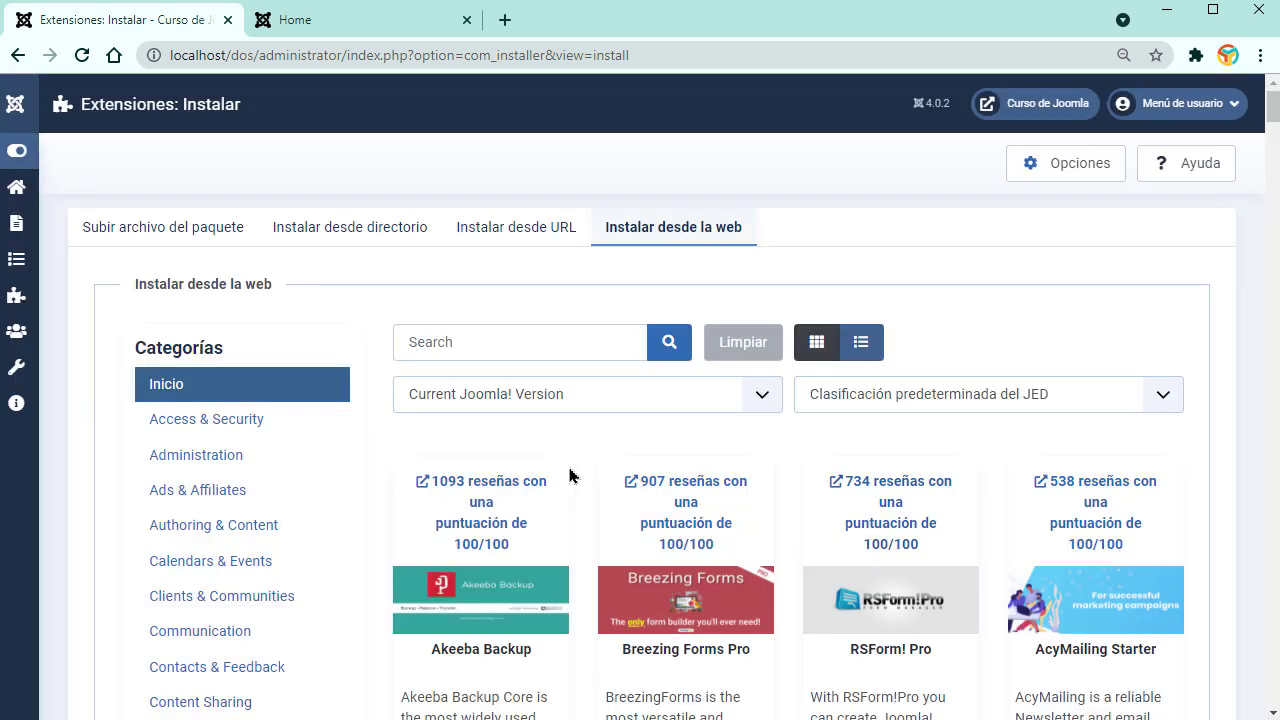
pyautogui.scroll(-2, 570, 476)
pyautogui.scroll(-1, 666, 514)
pyautogui.scroll(-1, 666, 514)
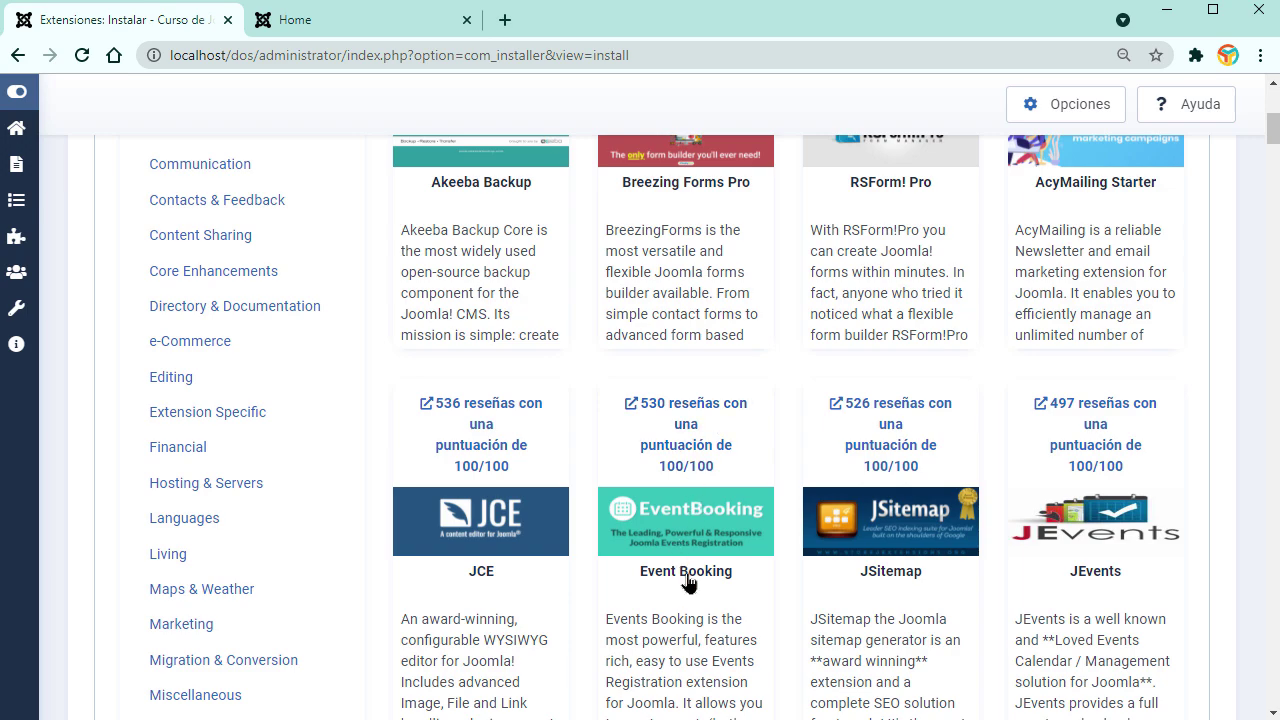
pyautogui.click(687, 578)
pyautogui.scroll(-8, 687, 580)
pyautogui.scroll(12, 687, 582)
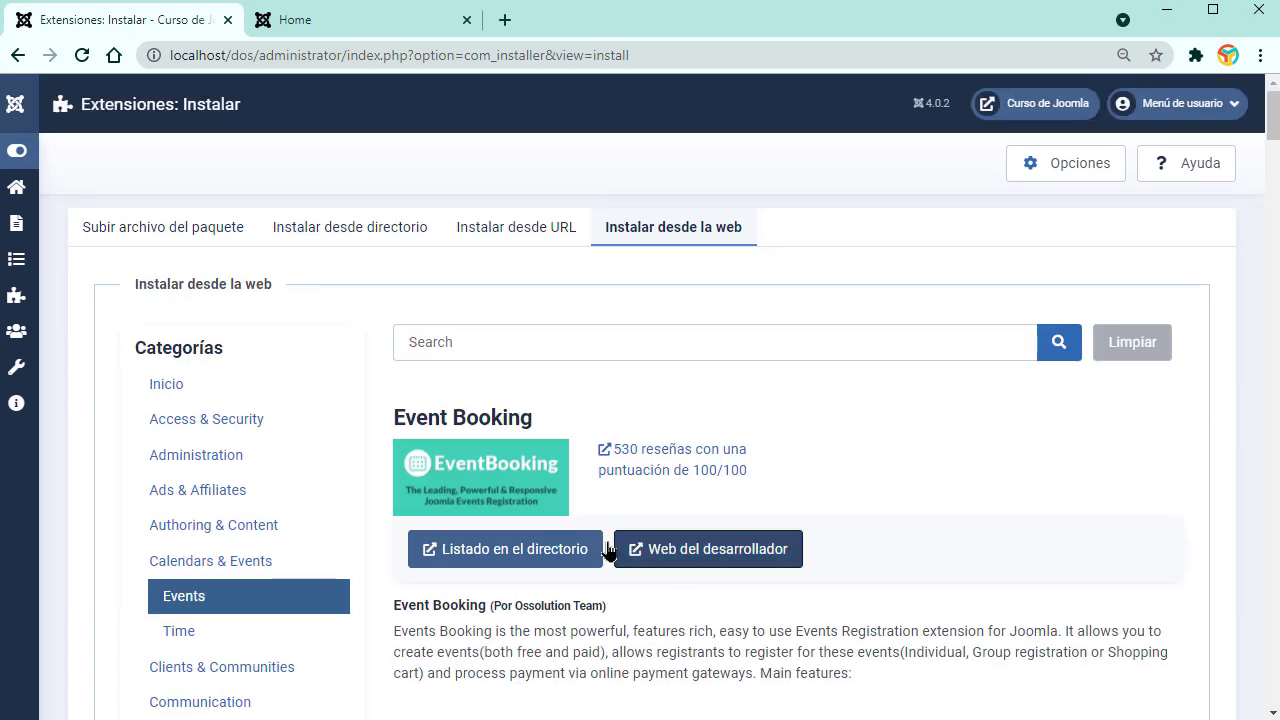
pyautogui.scroll(-3, 708, 644)
pyautogui.scroll(-20, 708, 644)
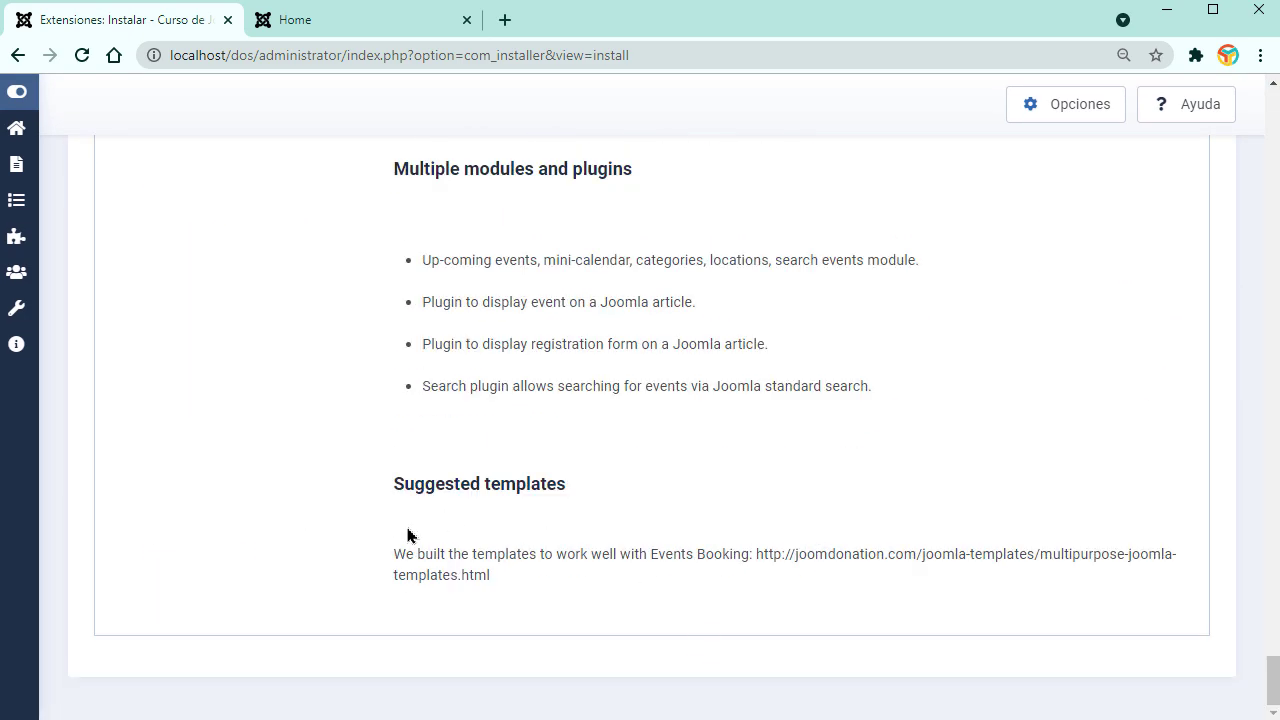
pyautogui.scroll(20, 604, 555)
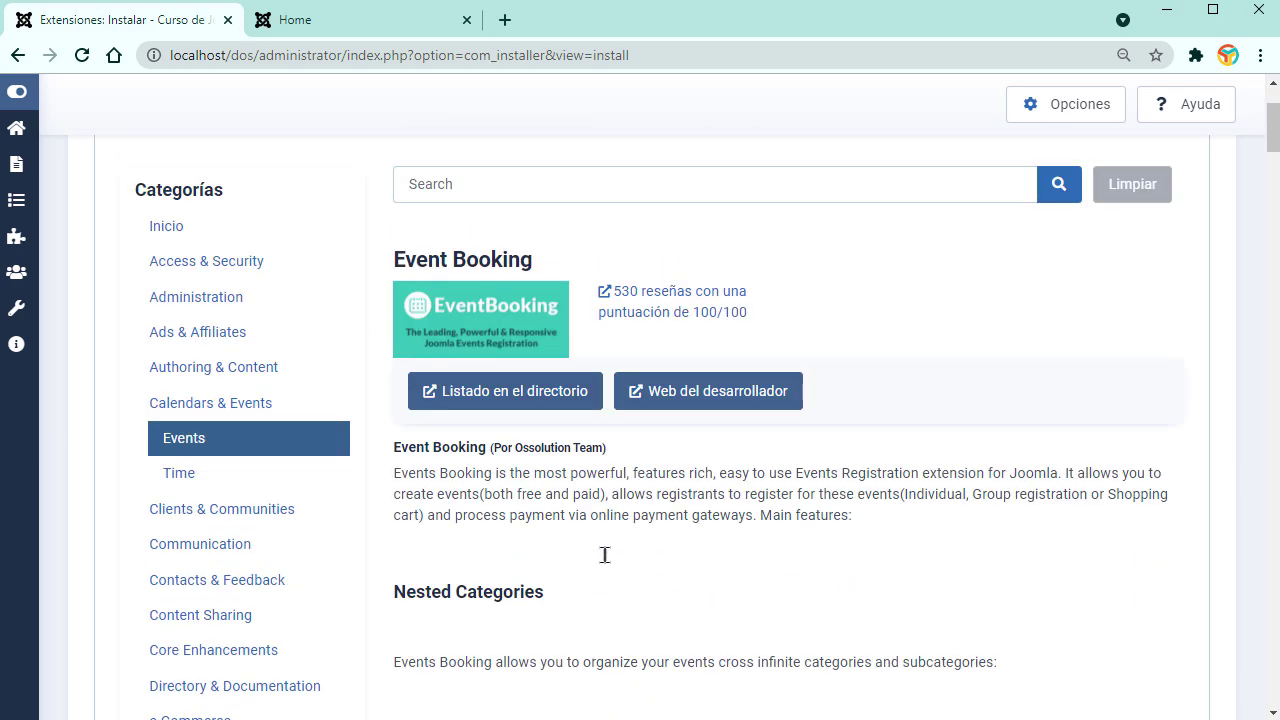
pyautogui.scroll(2, 715, 440)
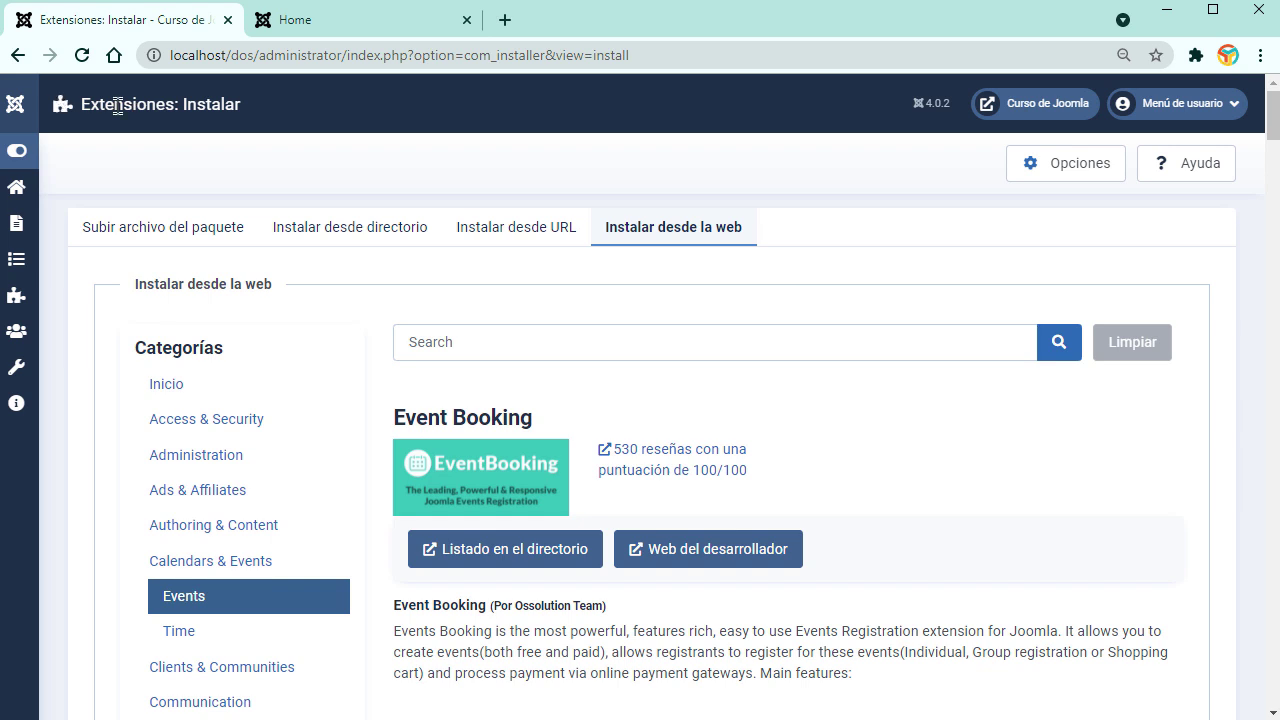
# Step: Return to the catalog's Inicio, view JSitemap's details (100/100, 526 reviews), and expand the sidebar
pyautogui.click(175, 384)
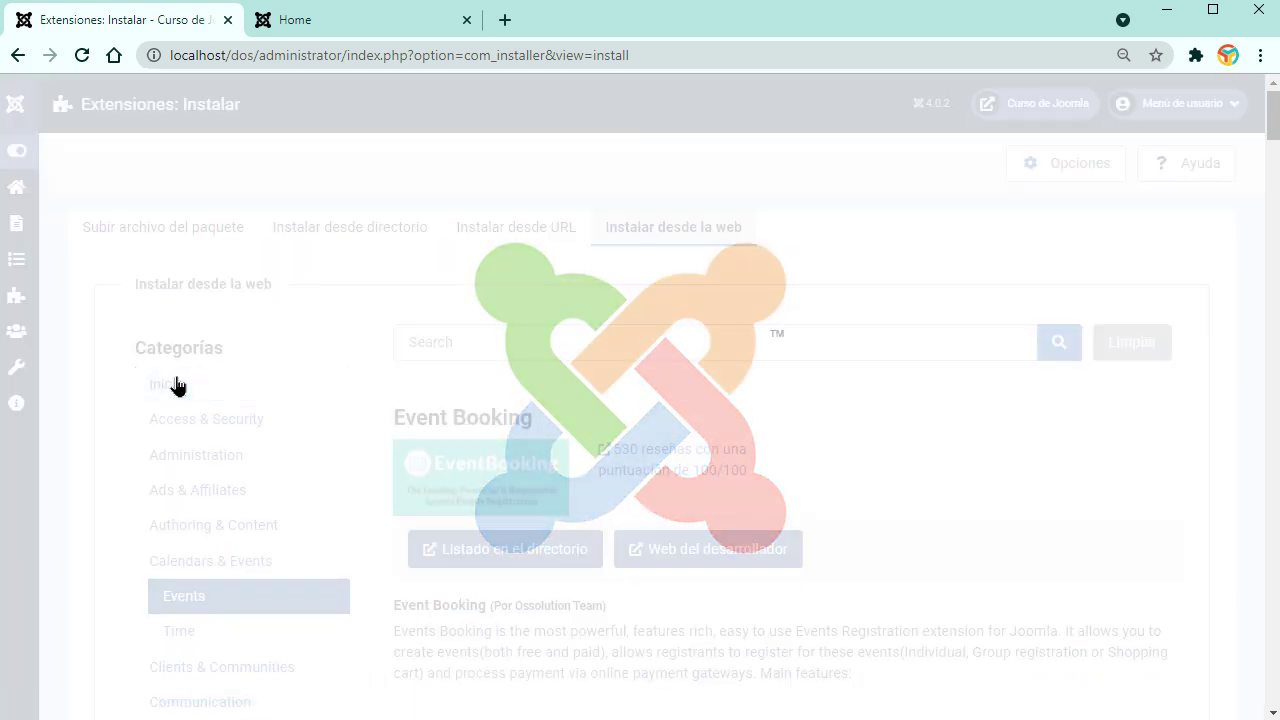
pyautogui.scroll(-3, 1128, 309)
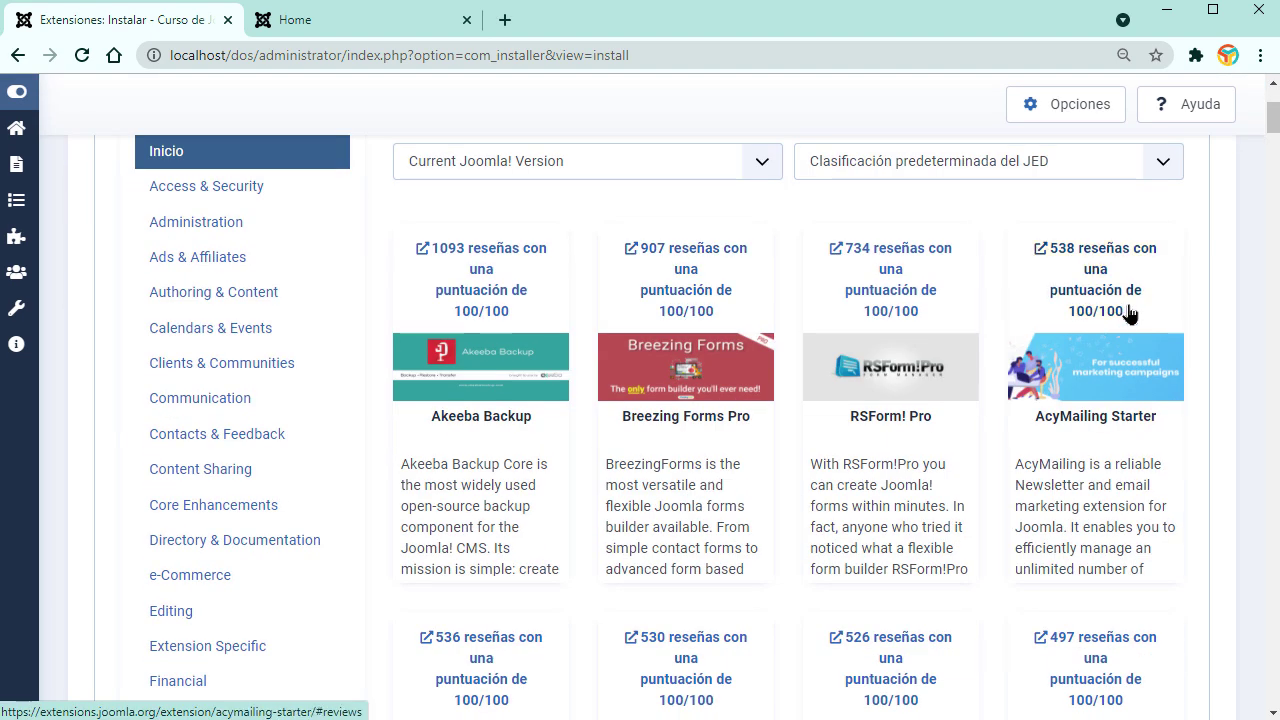
pyautogui.scroll(-5, 978, 502)
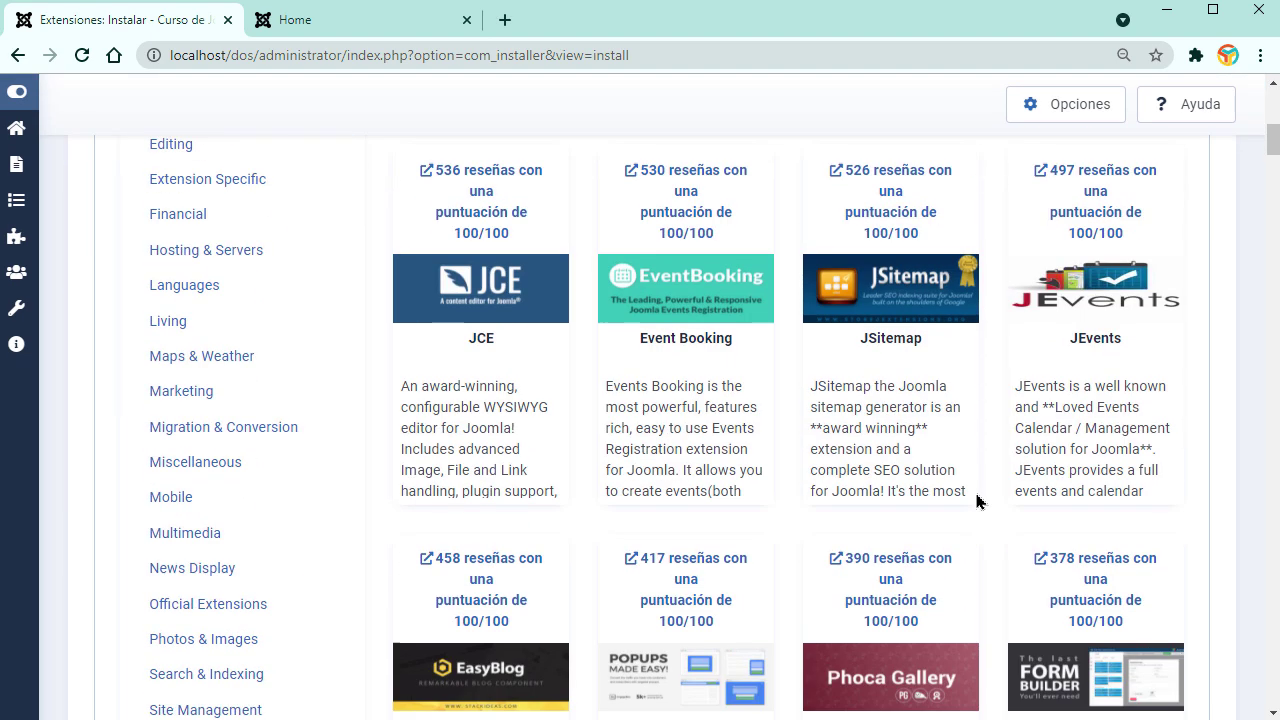
pyautogui.click(901, 347)
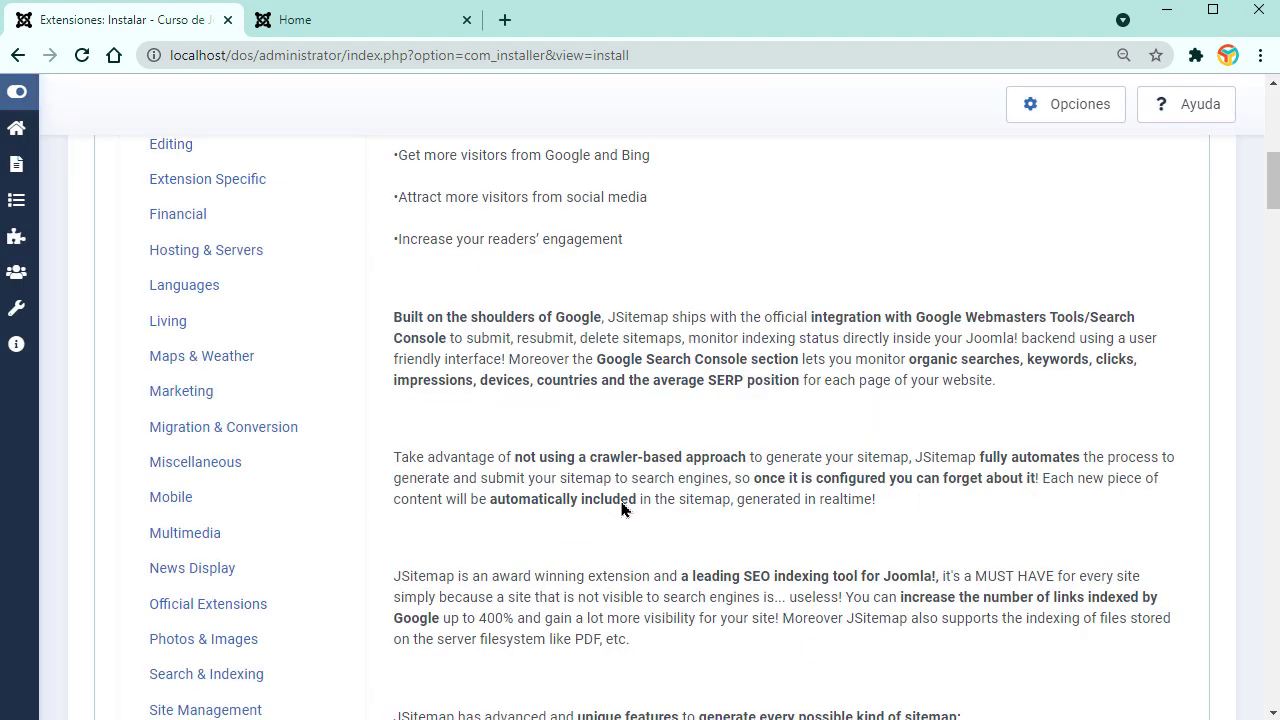
pyautogui.scroll(7, 622, 505)
pyautogui.scroll(-20, 621, 500)
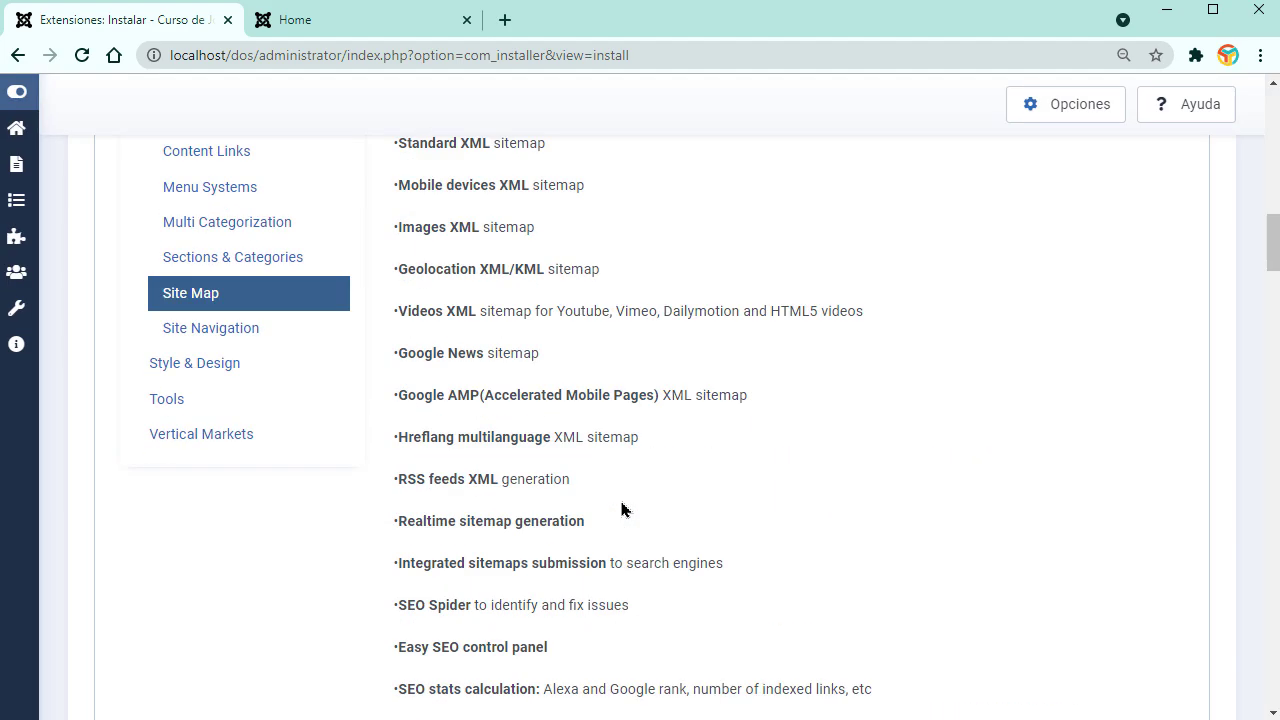
pyautogui.scroll(20, 610, 528)
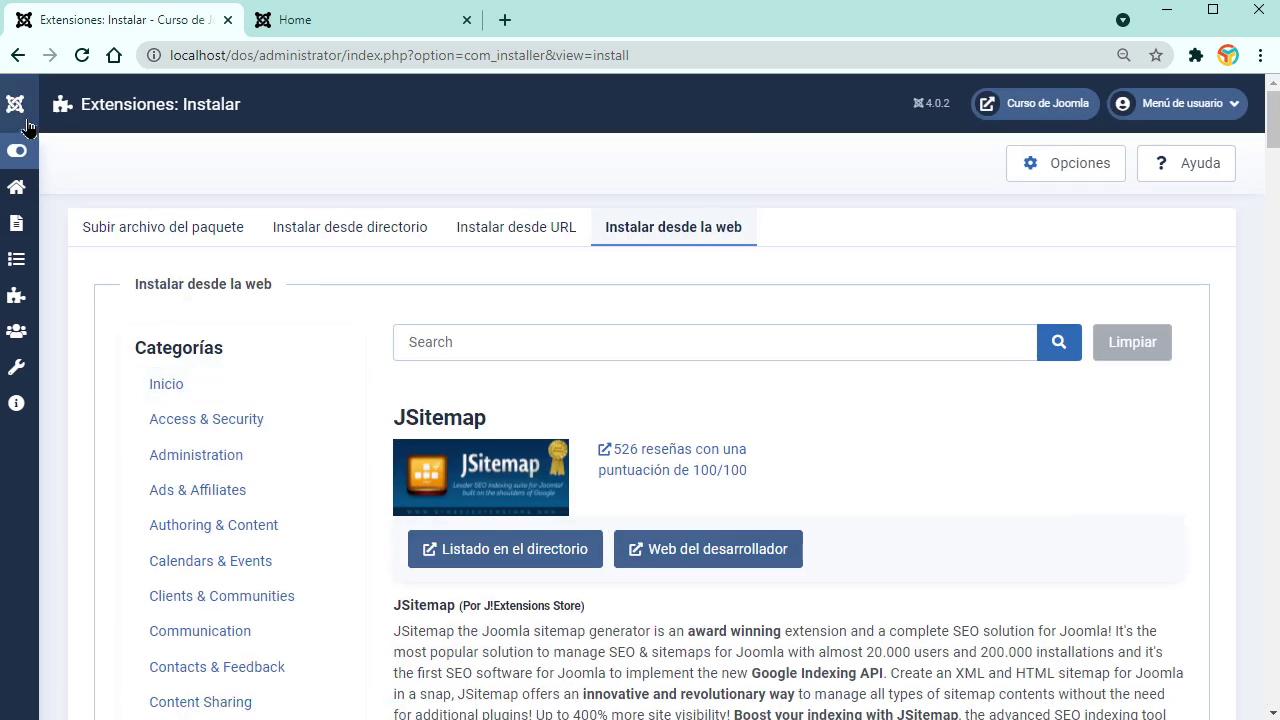
pyautogui.click(17, 150)
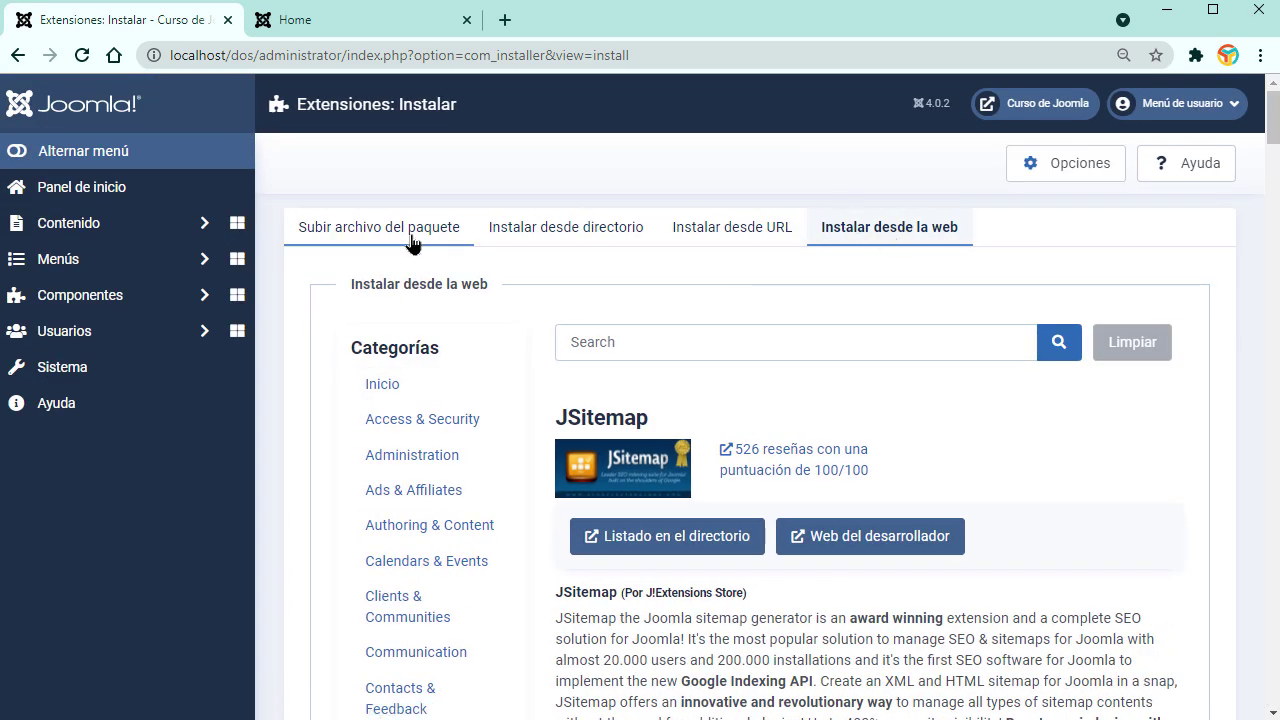
# Step: Switch to Subir archivo del paquete, go to Sistema, and briefly check the front-end Home tab
pyautogui.click(352, 238)
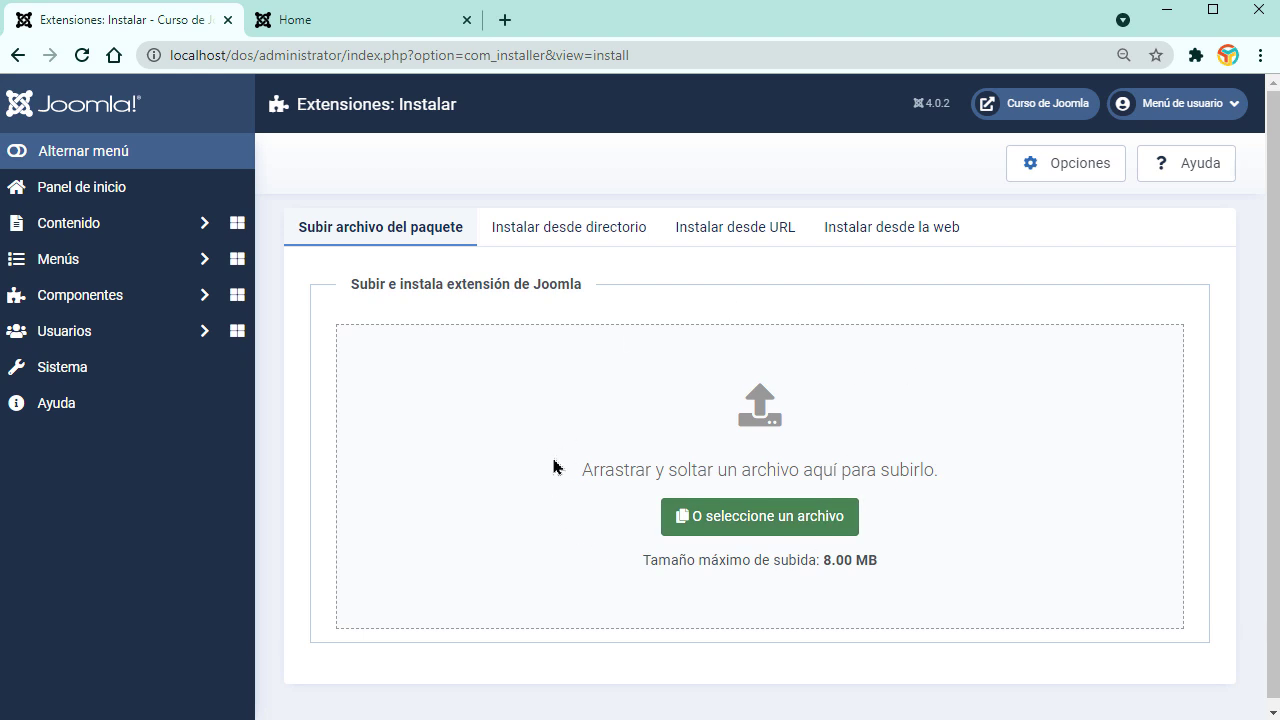
pyautogui.click(112, 378)
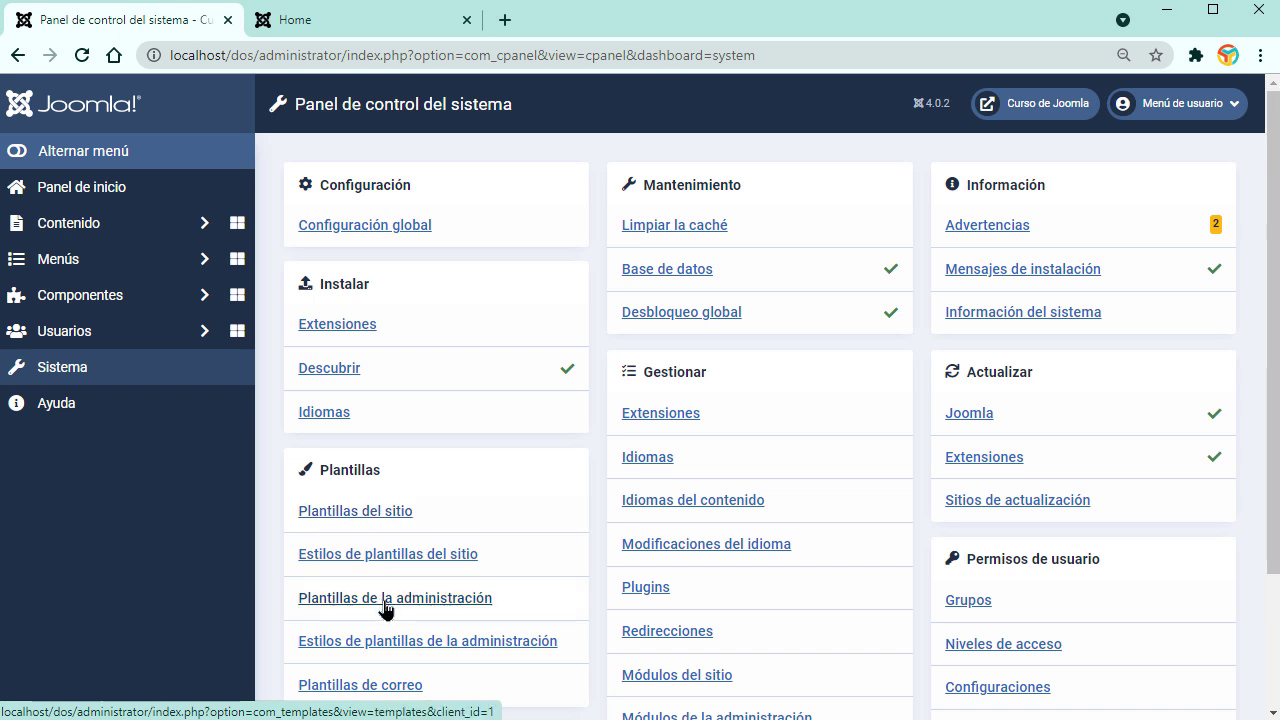
pyautogui.click(342, 25)
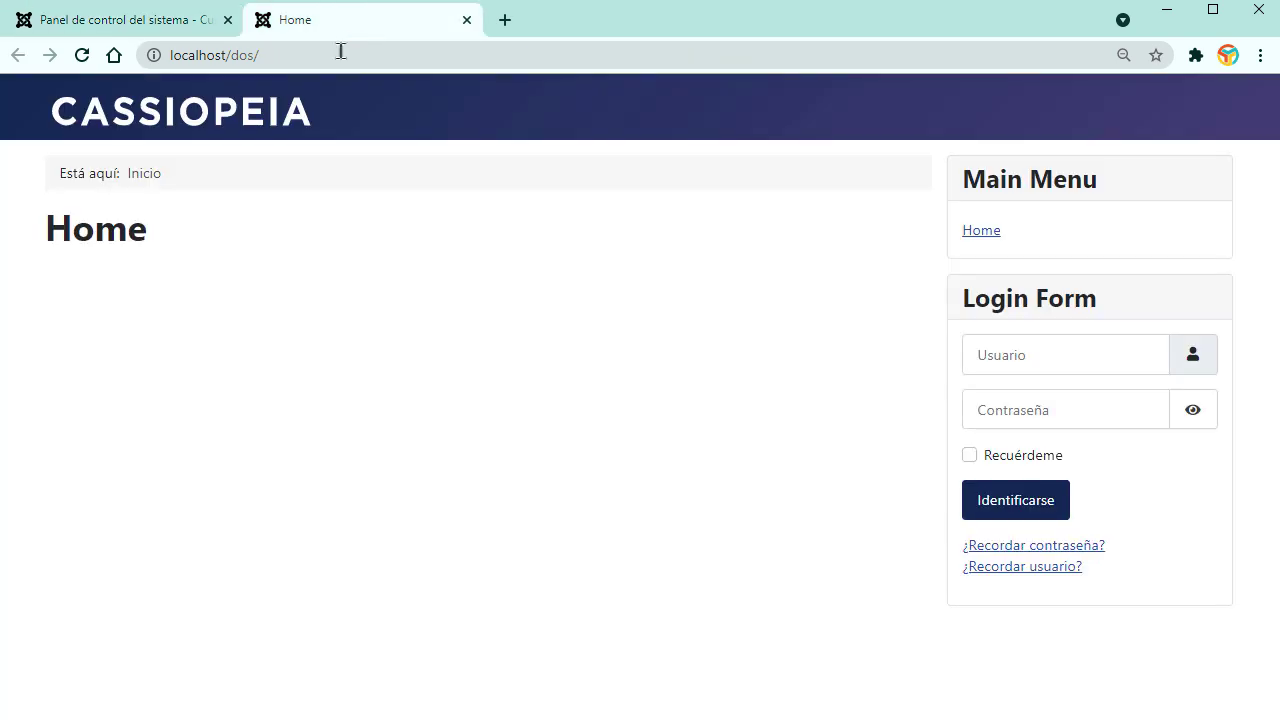
pyautogui.click(168, 24)
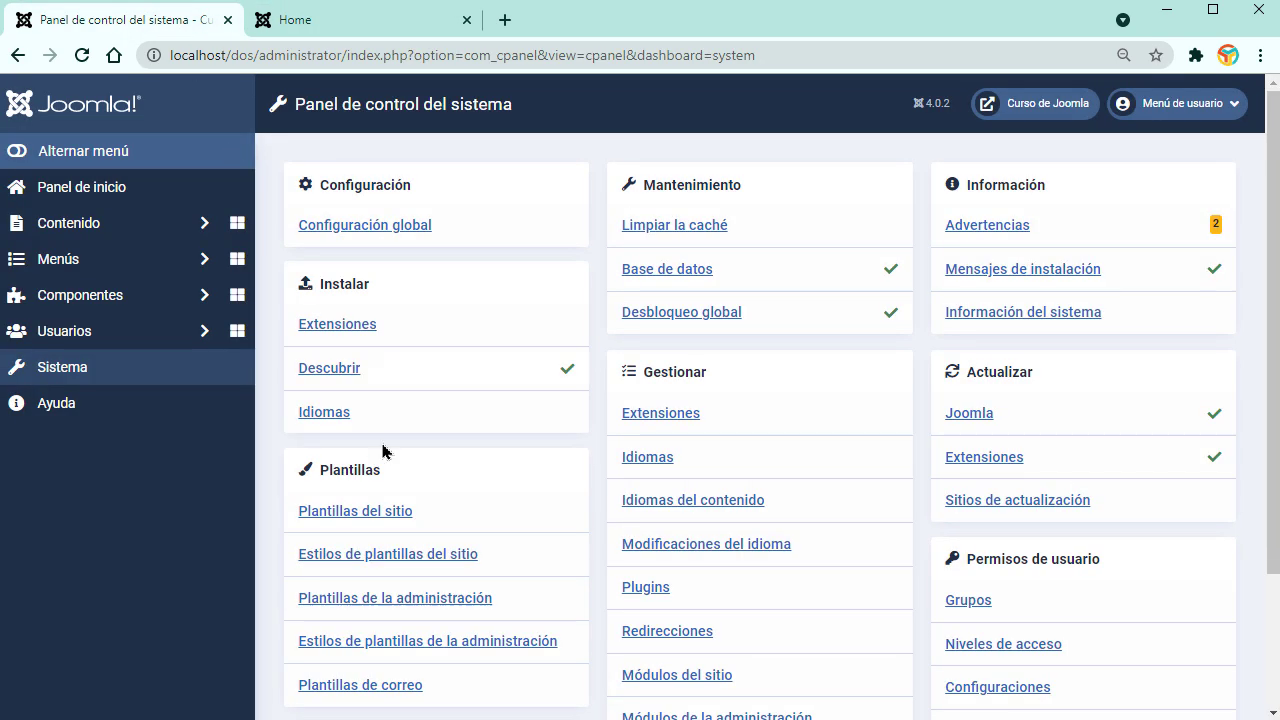
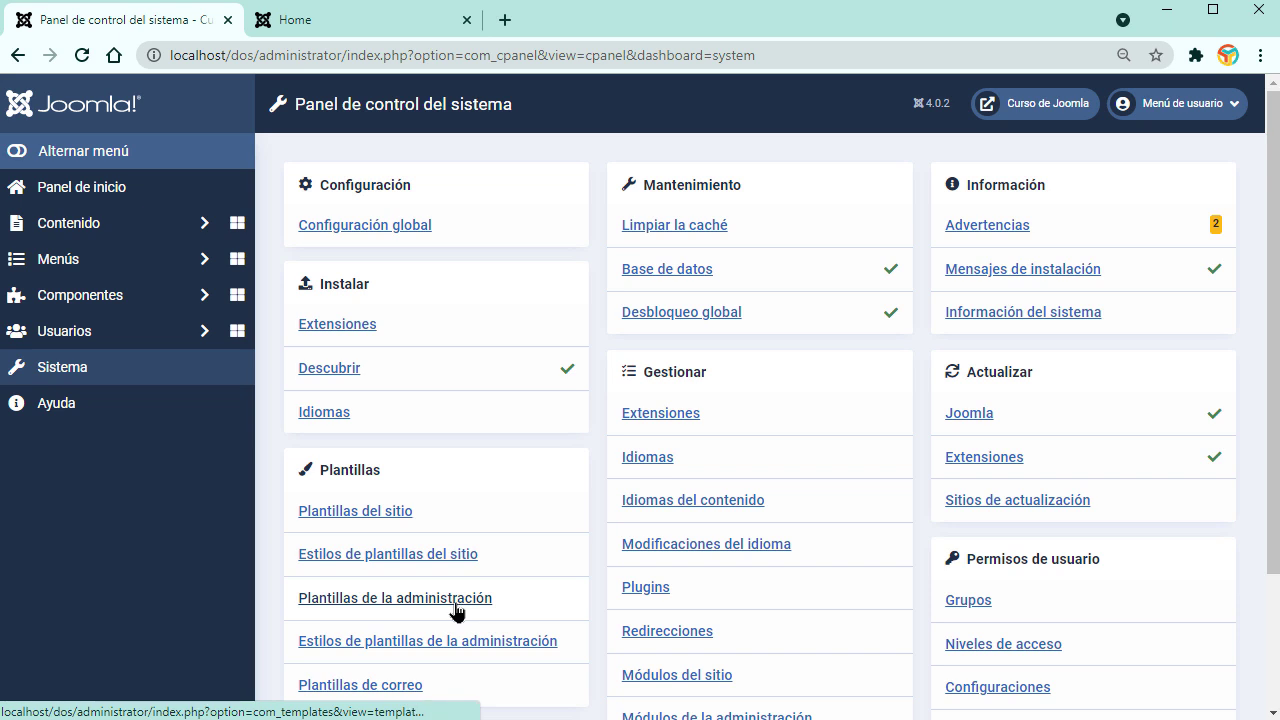
# Step: Open Sistema > Plantillas del sitio, glancing at the front-end Home tab before returning
pyautogui.click(358, 516)
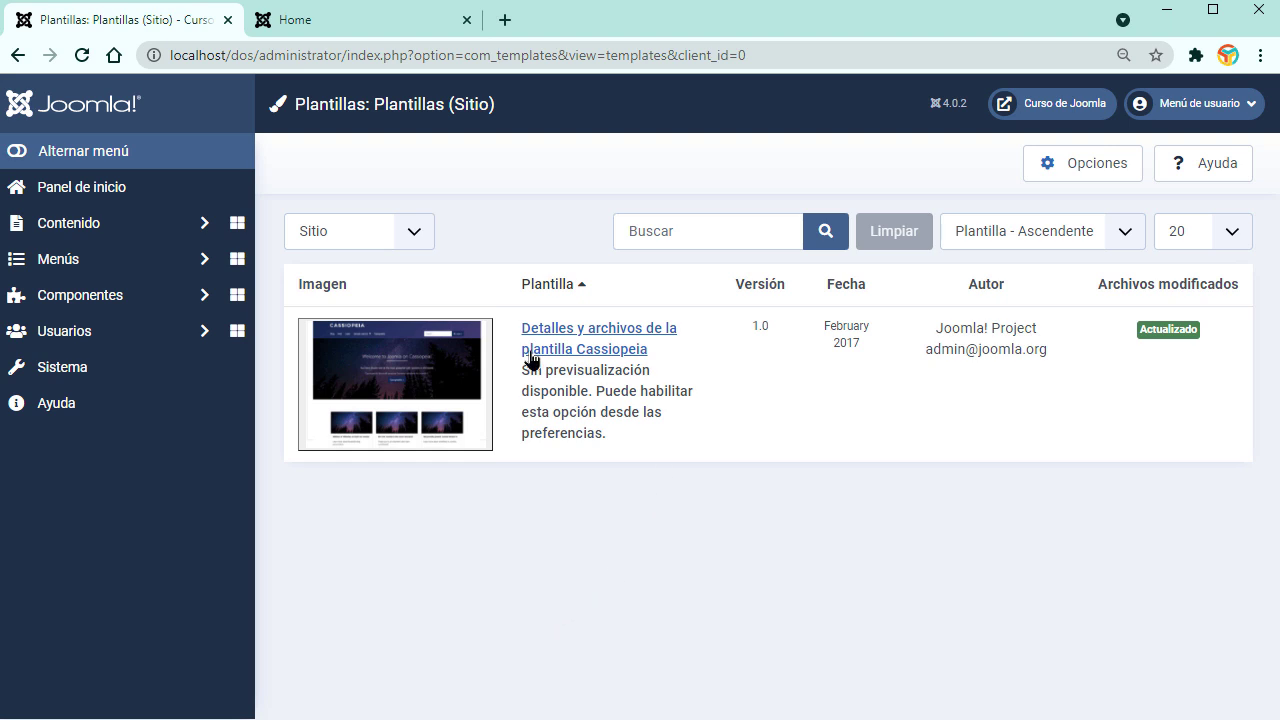
pyautogui.click(387, 42)
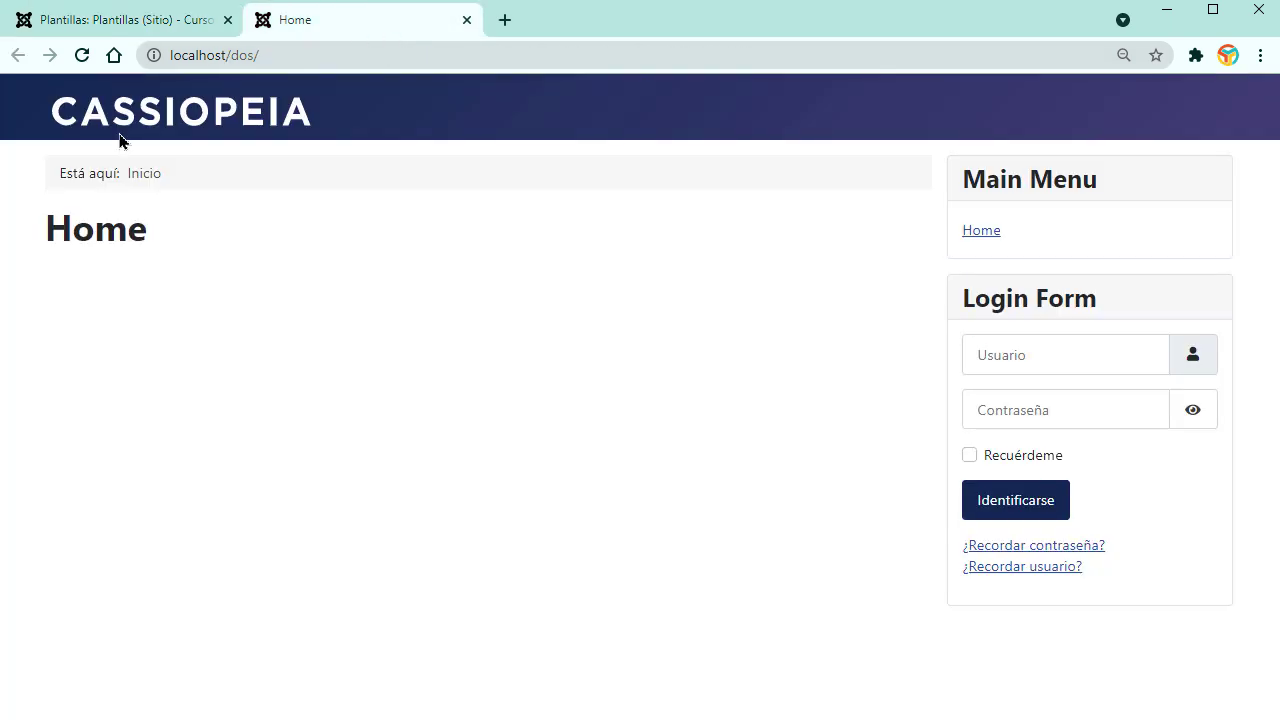
pyautogui.click(156, 26)
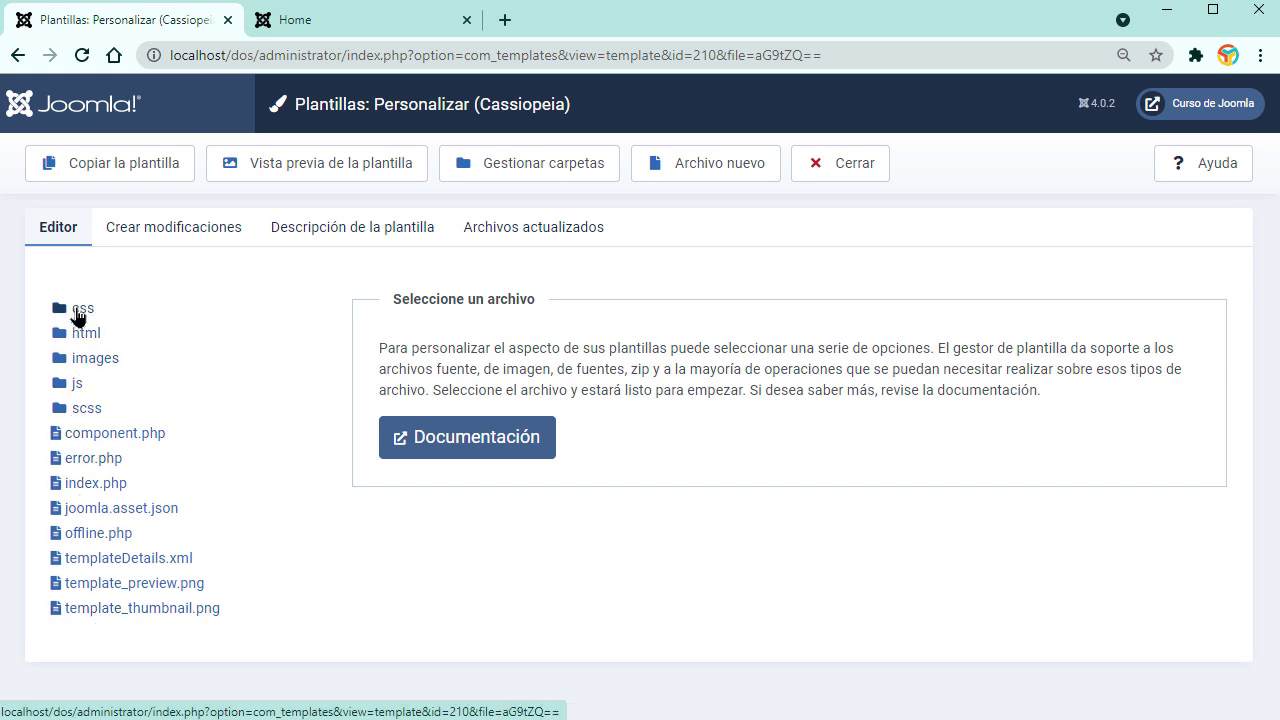
# Step: Open Cassiopeia's css/template.css and add an empty line at the end of the file
pyautogui.click(88, 310)
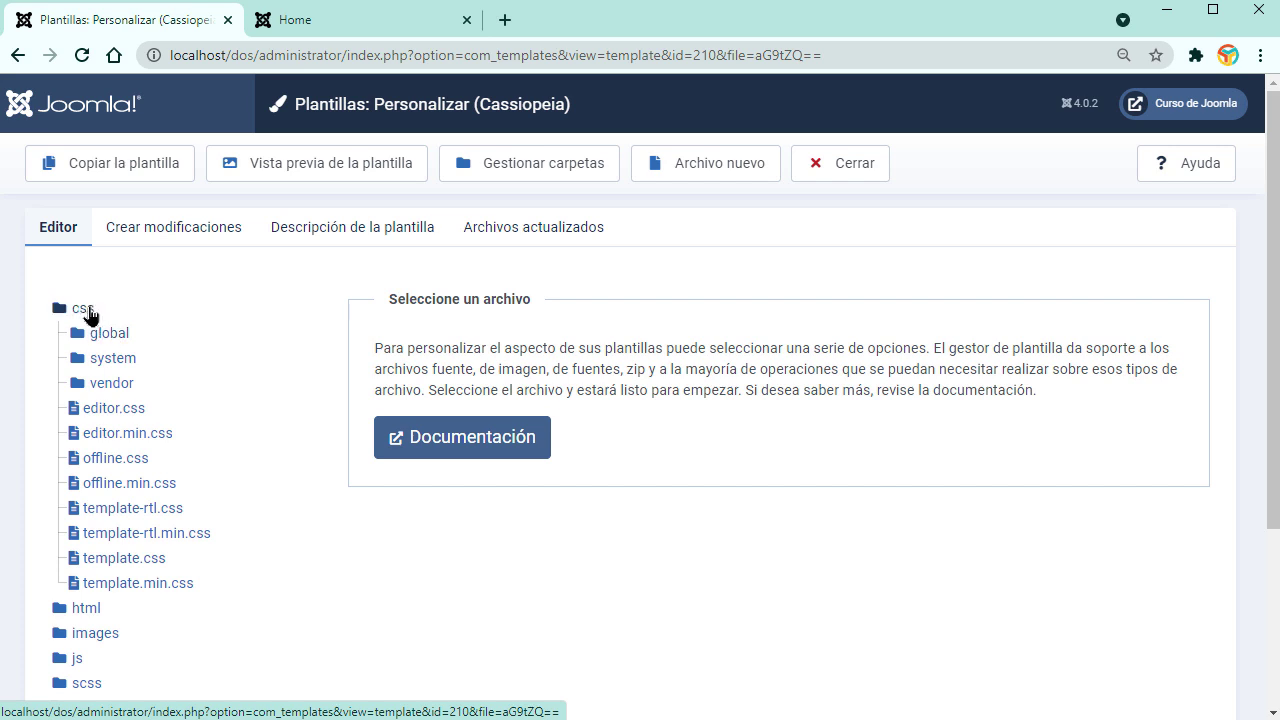
pyautogui.click(126, 563)
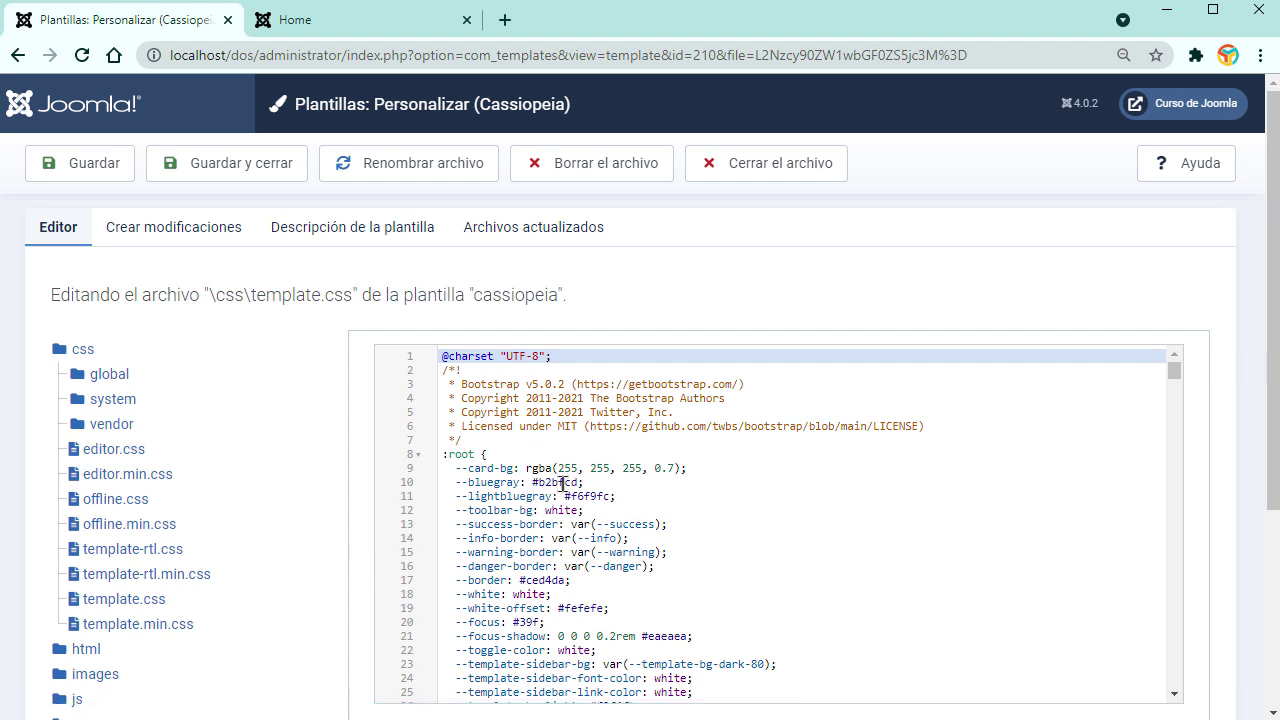
pyautogui.scroll(-20, 562, 483)
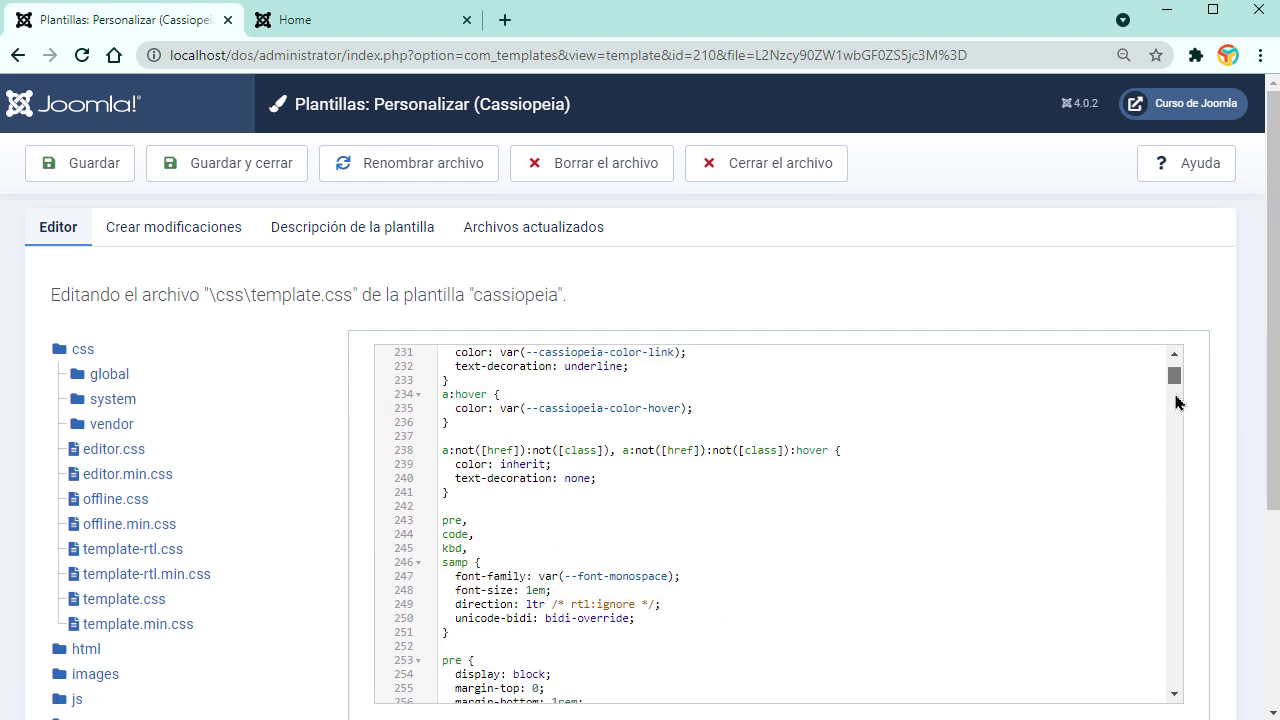
pyautogui.moveTo(1173, 385); pyautogui.dragTo(1172, 677)
pyautogui.click(530, 689)
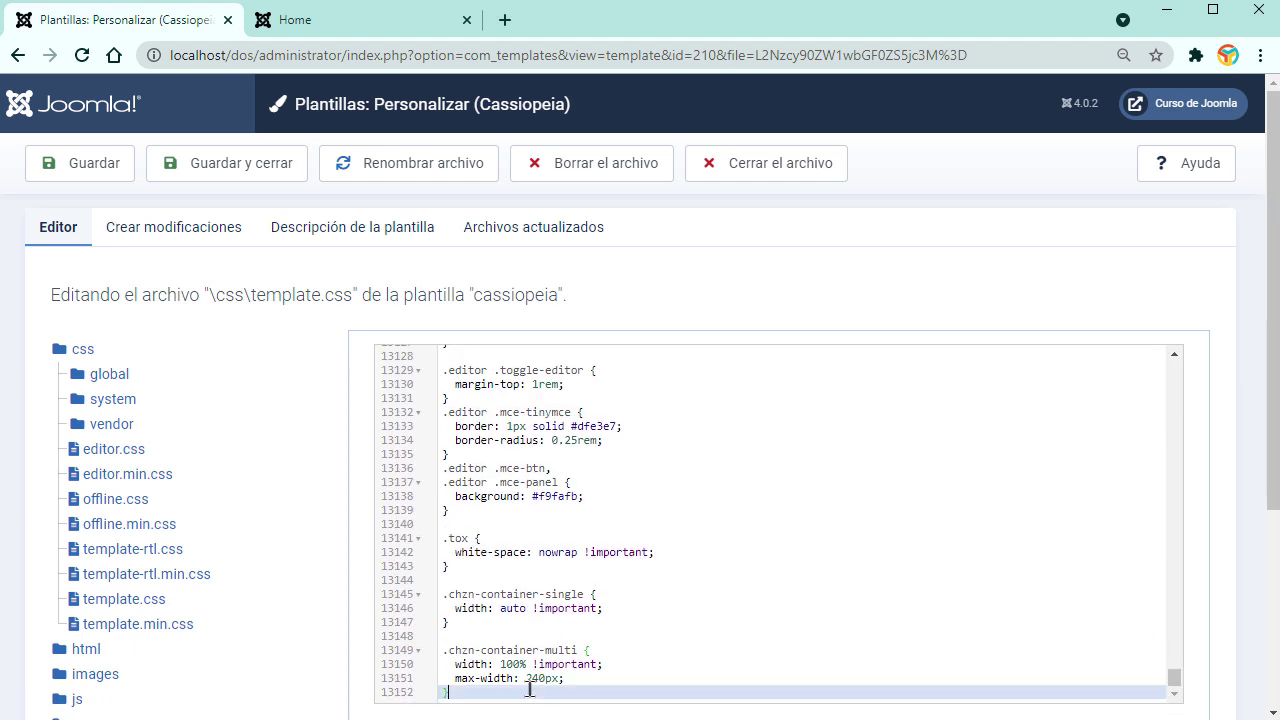
pyautogui.press('Return')
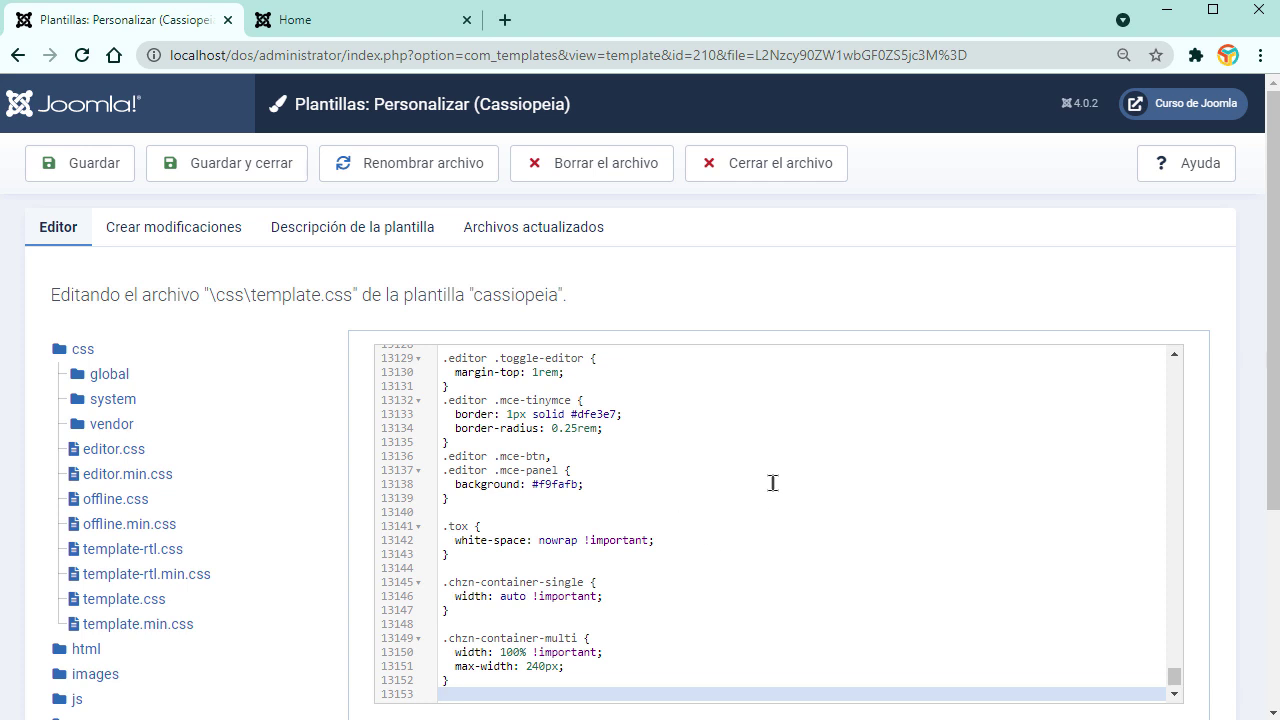
# Step: Expand the images folder, then close template.css and the template editor
pyautogui.scroll(-2, 350, 617)
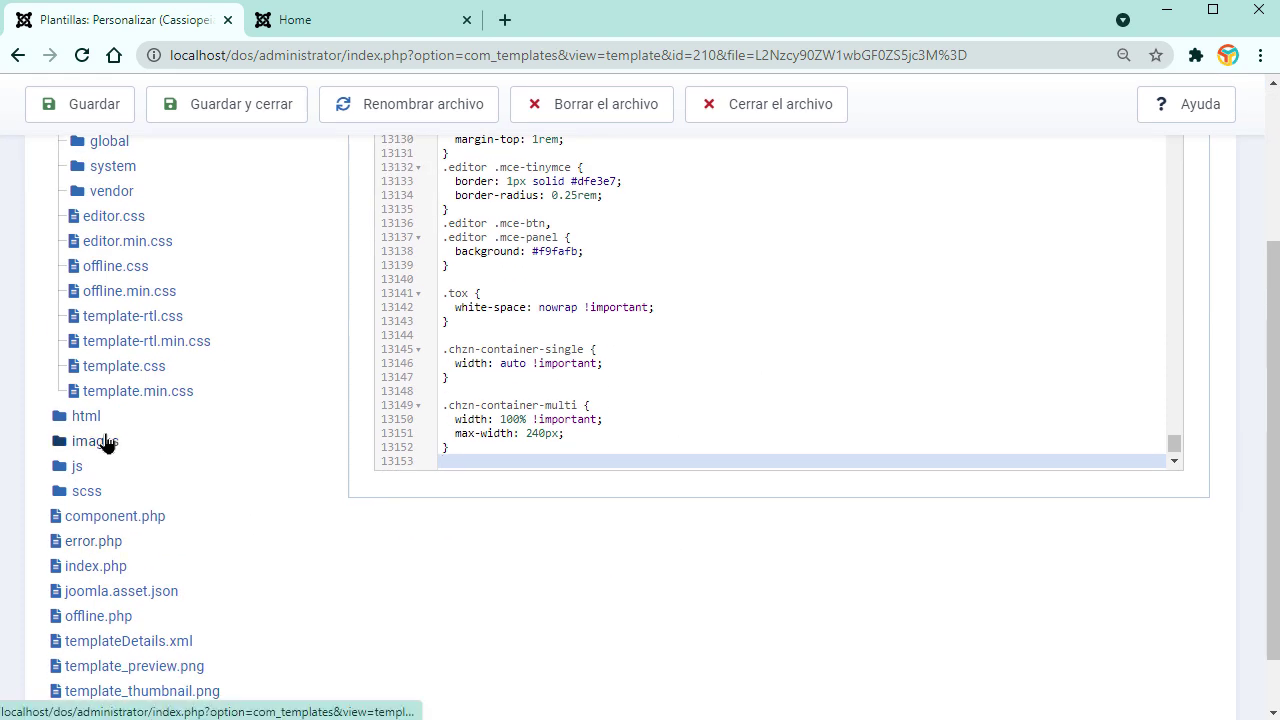
pyautogui.click(100, 440)
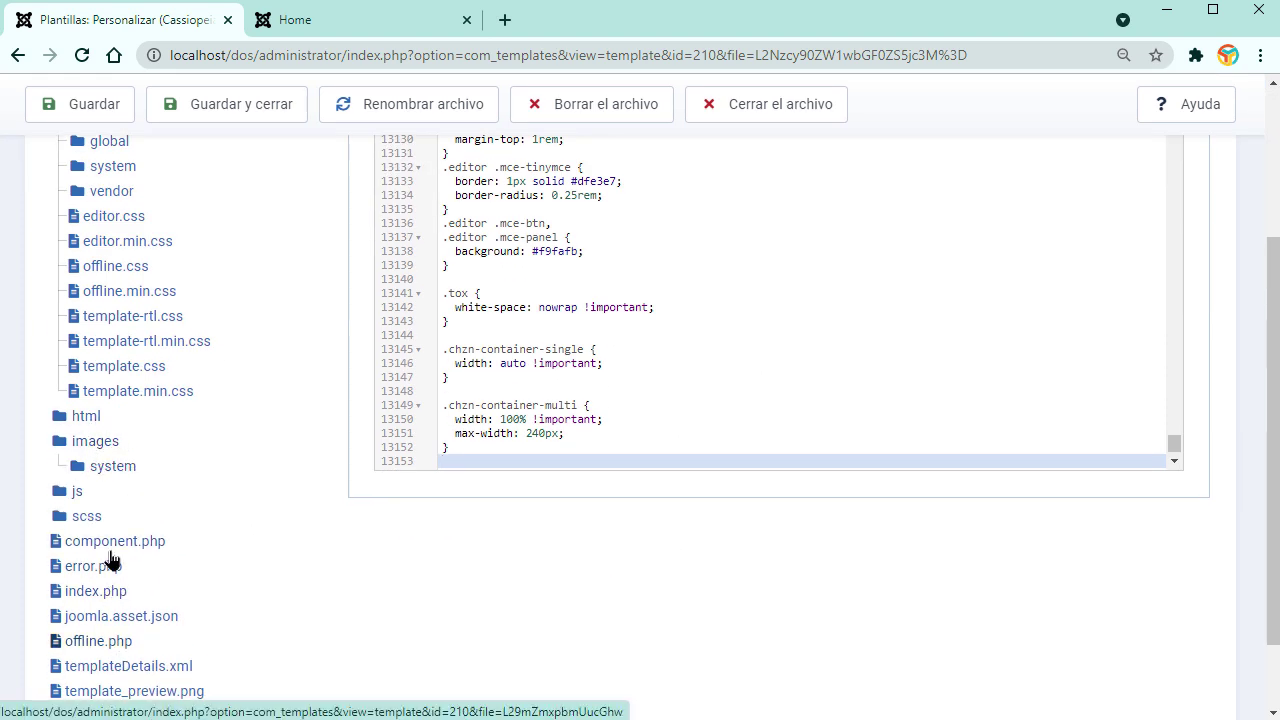
pyautogui.scroll(-1, 90, 530)
pyautogui.scroll(3, 130, 618)
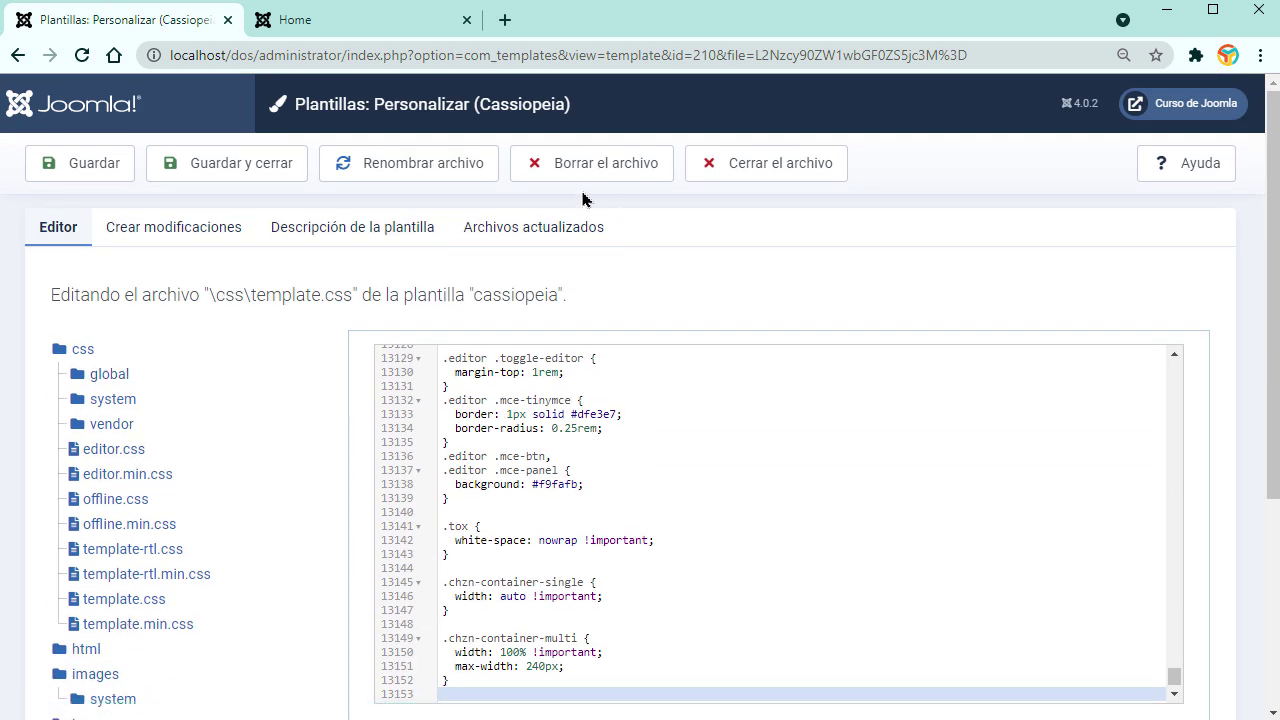
pyautogui.click(774, 172)
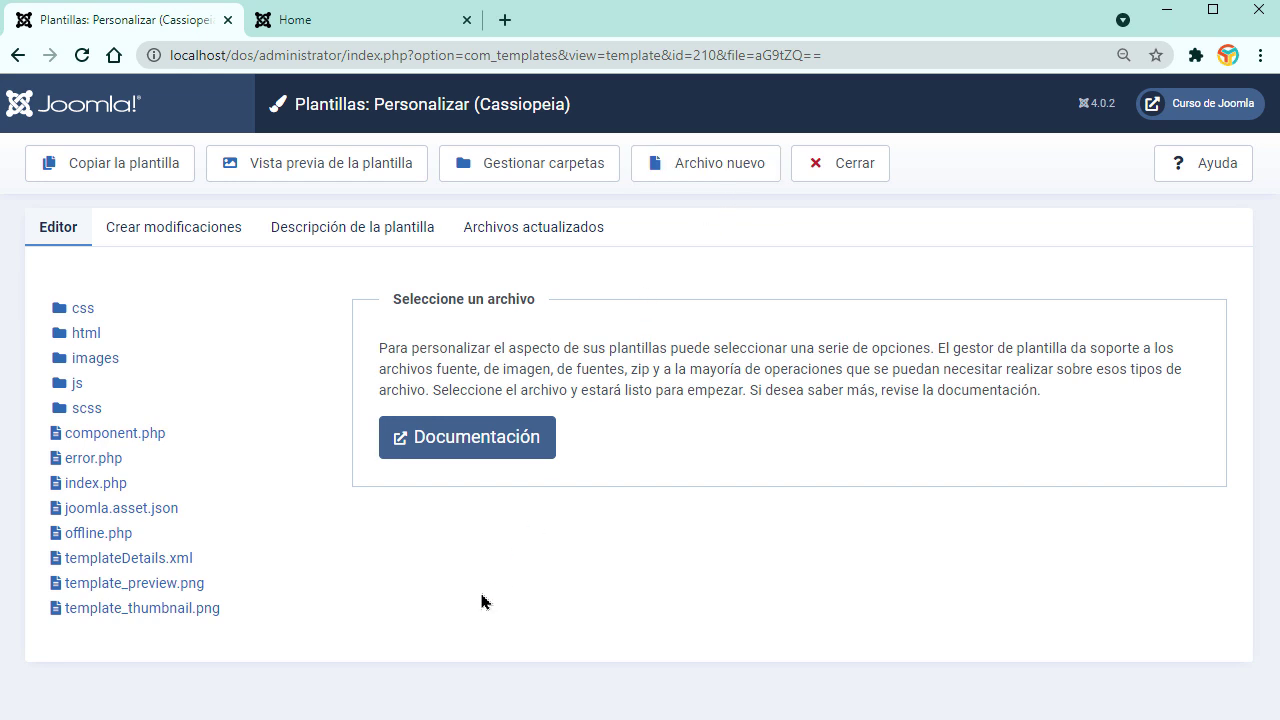
pyautogui.click(835, 166)
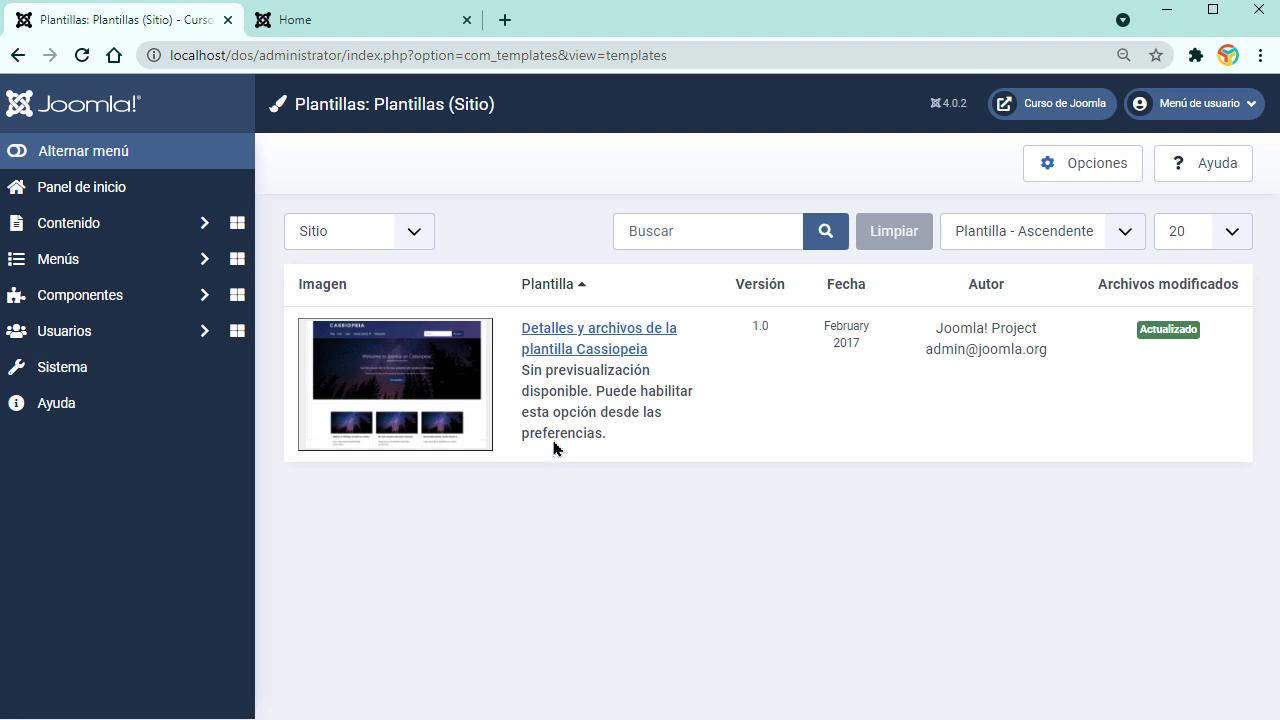
# Step: Open Estilos de plantillas del sitio, inspect Cassiopeia - Default without changes, and select it
pyautogui.click(70, 378)
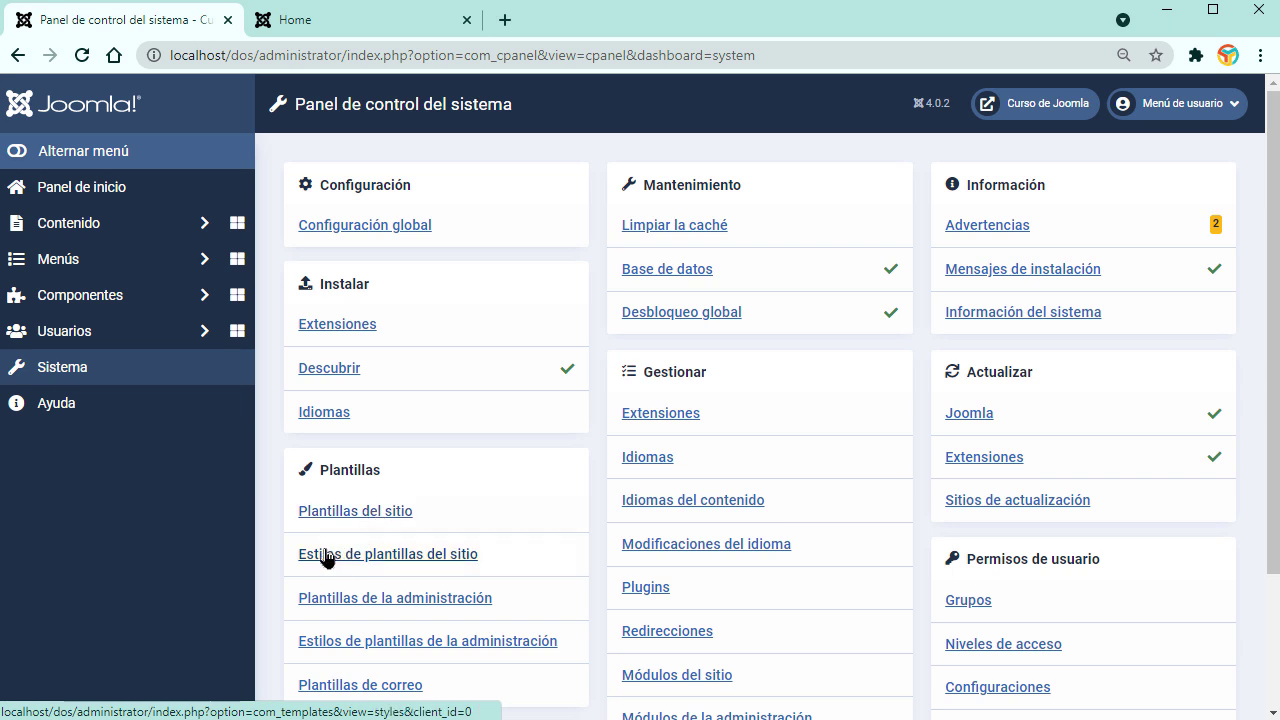
pyautogui.click(389, 556)
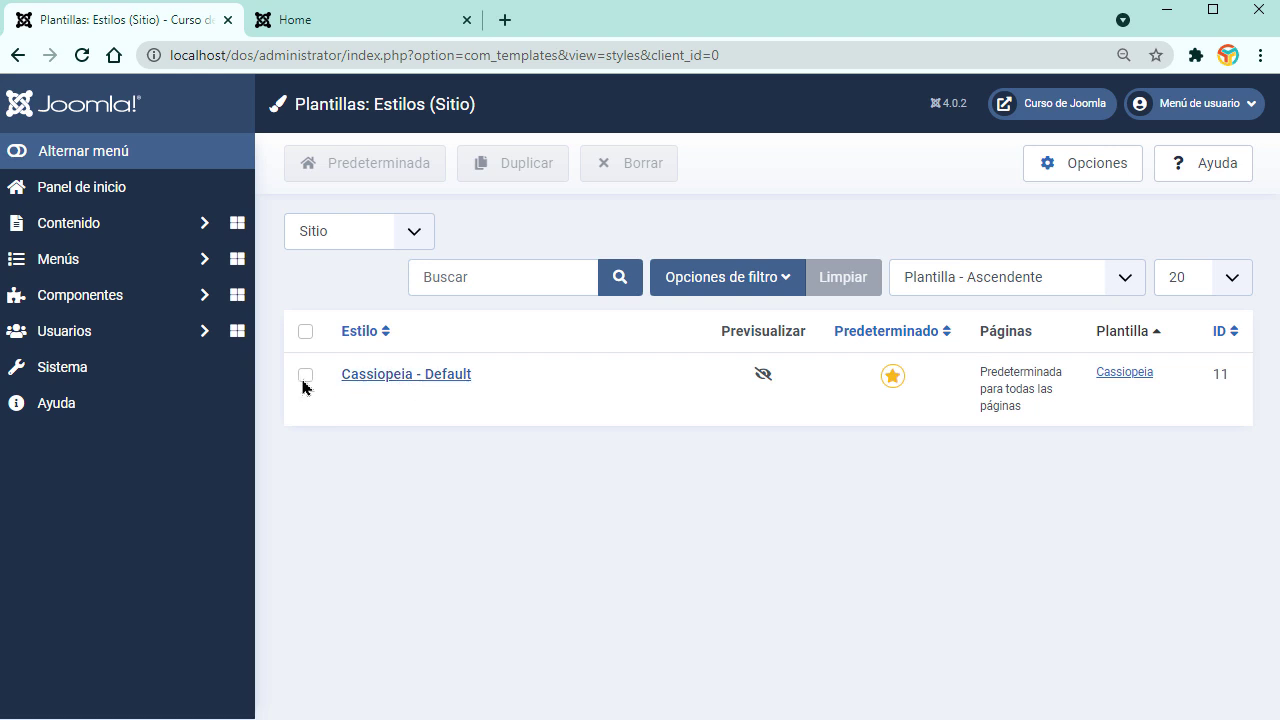
pyautogui.click(389, 380)
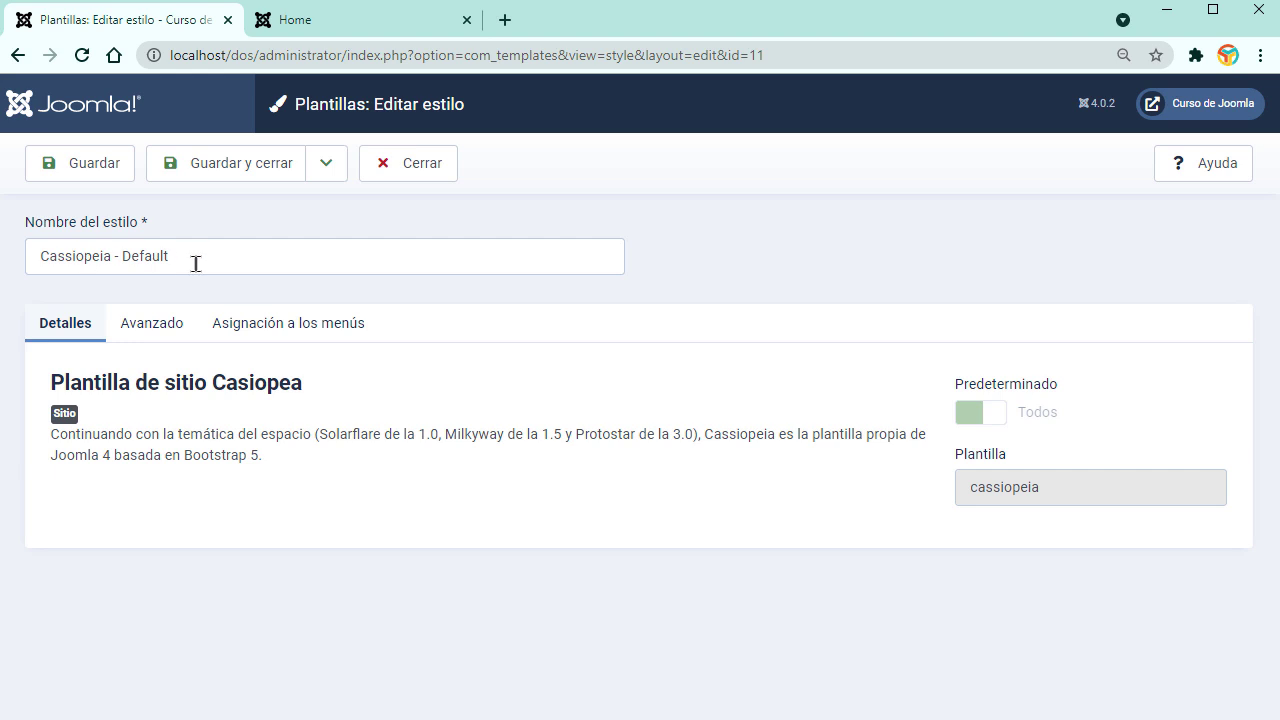
pyautogui.click(200, 256)
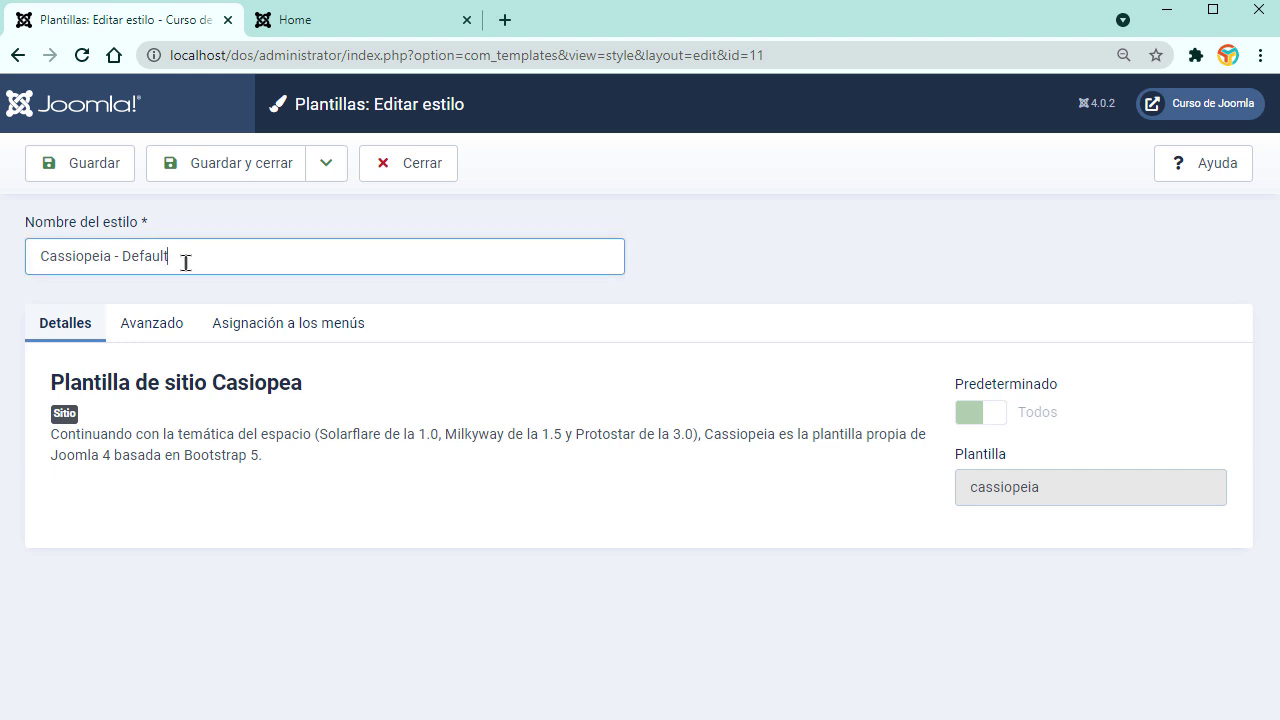
pyautogui.click(404, 168)
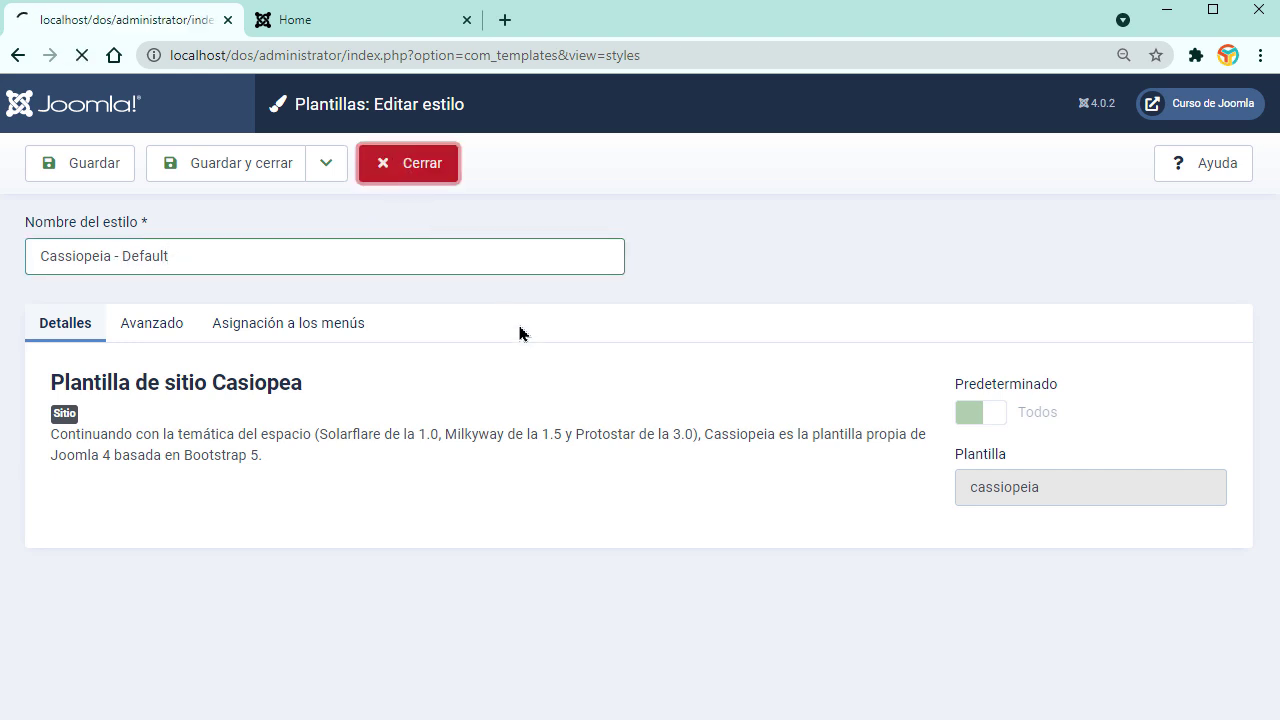
pyautogui.click(306, 378)
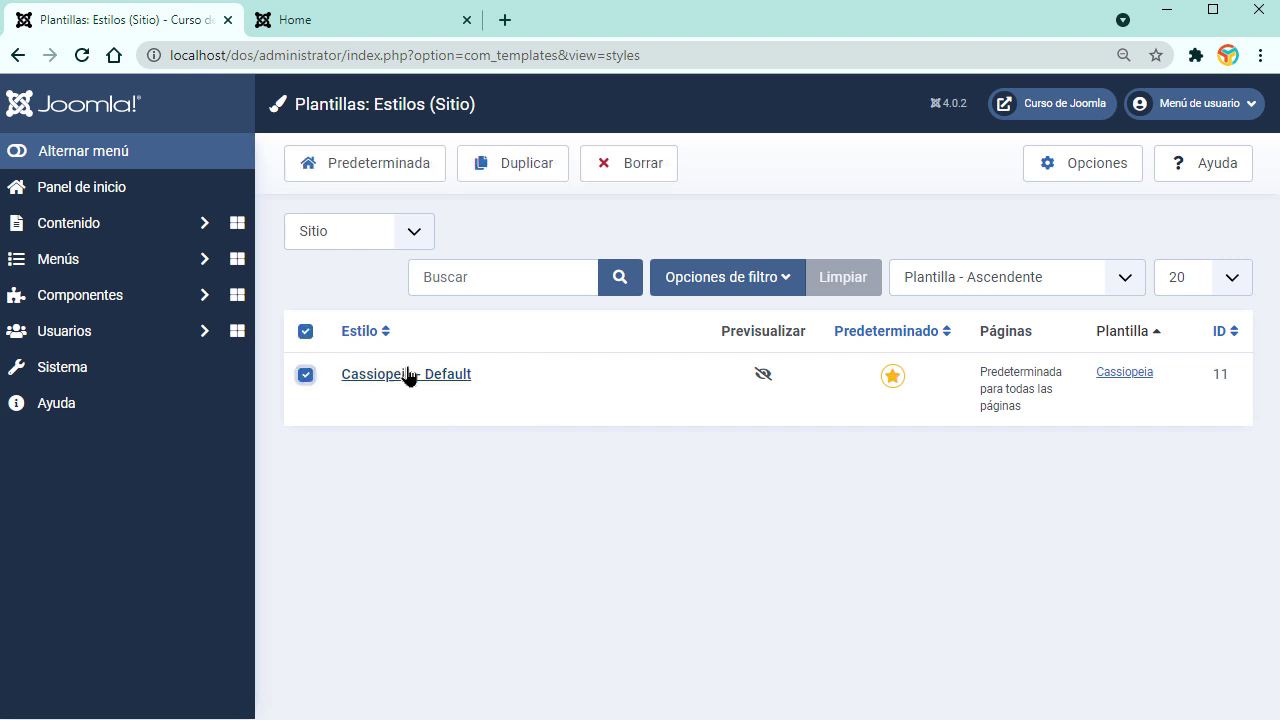
# Step: Duplicate the Cassiopeia - Default style and check the site's front page
pyautogui.click(537, 172)
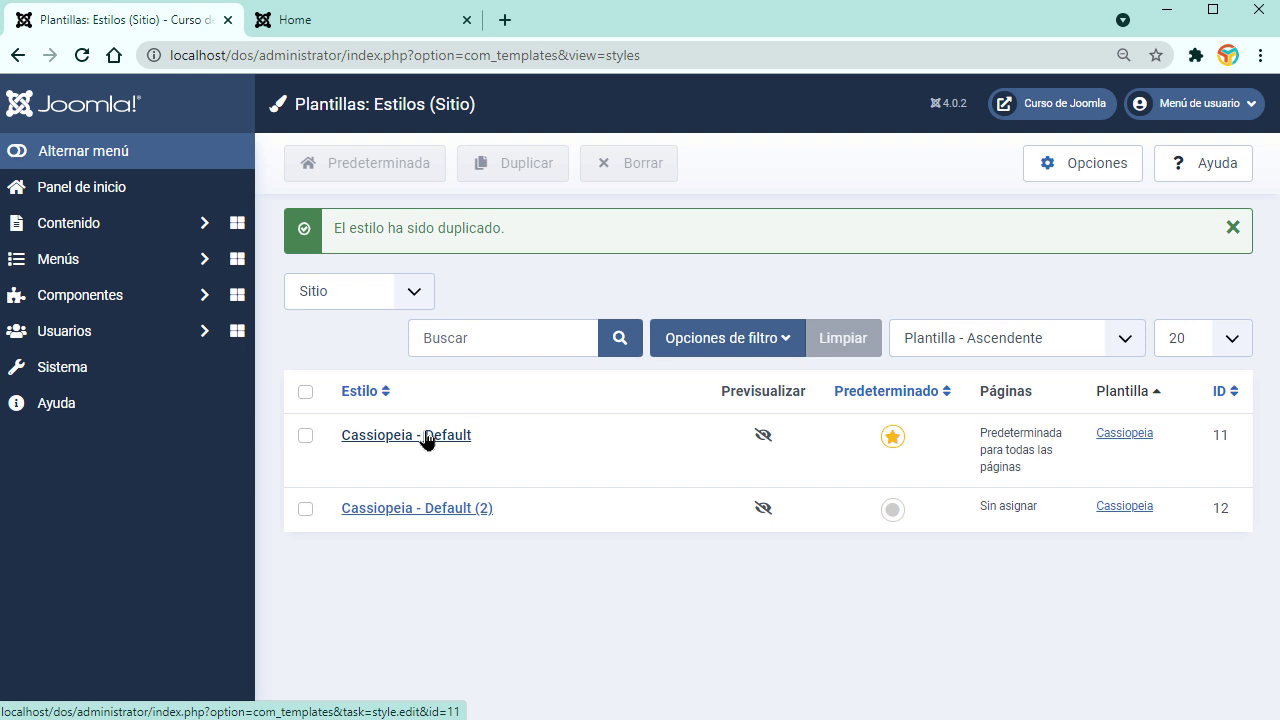
pyautogui.click(393, 14)
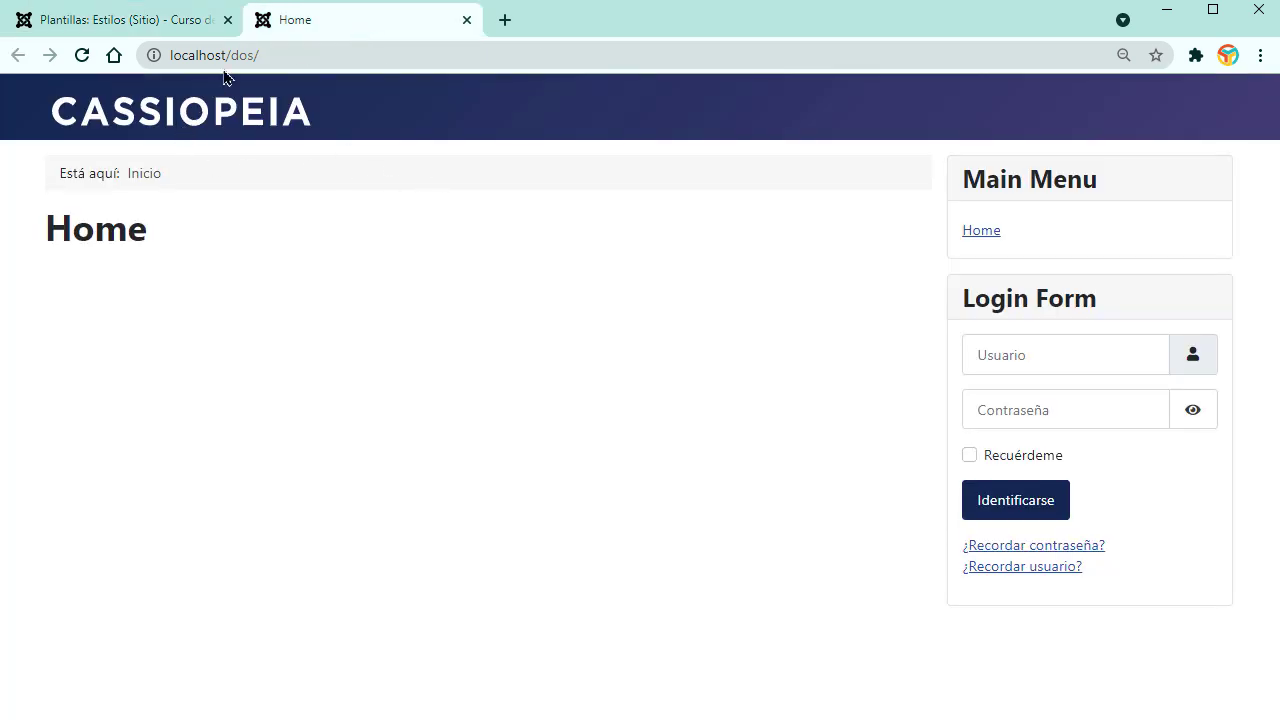
pyautogui.click(170, 14)
pyautogui.click(357, 37)
pyautogui.click(149, 30)
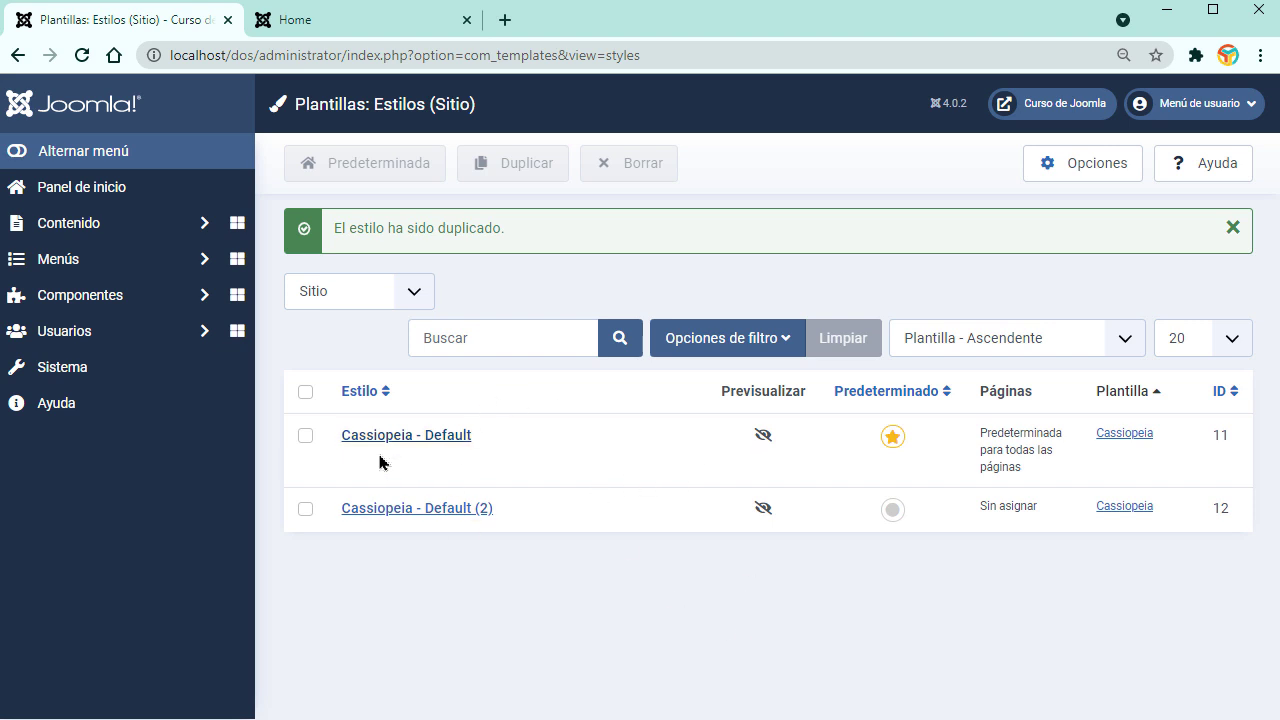
# Step: Delete the Cassiopeia - Default (2) copy, confirming with Aceptar, then open Opciones
pyautogui.click(310, 512)
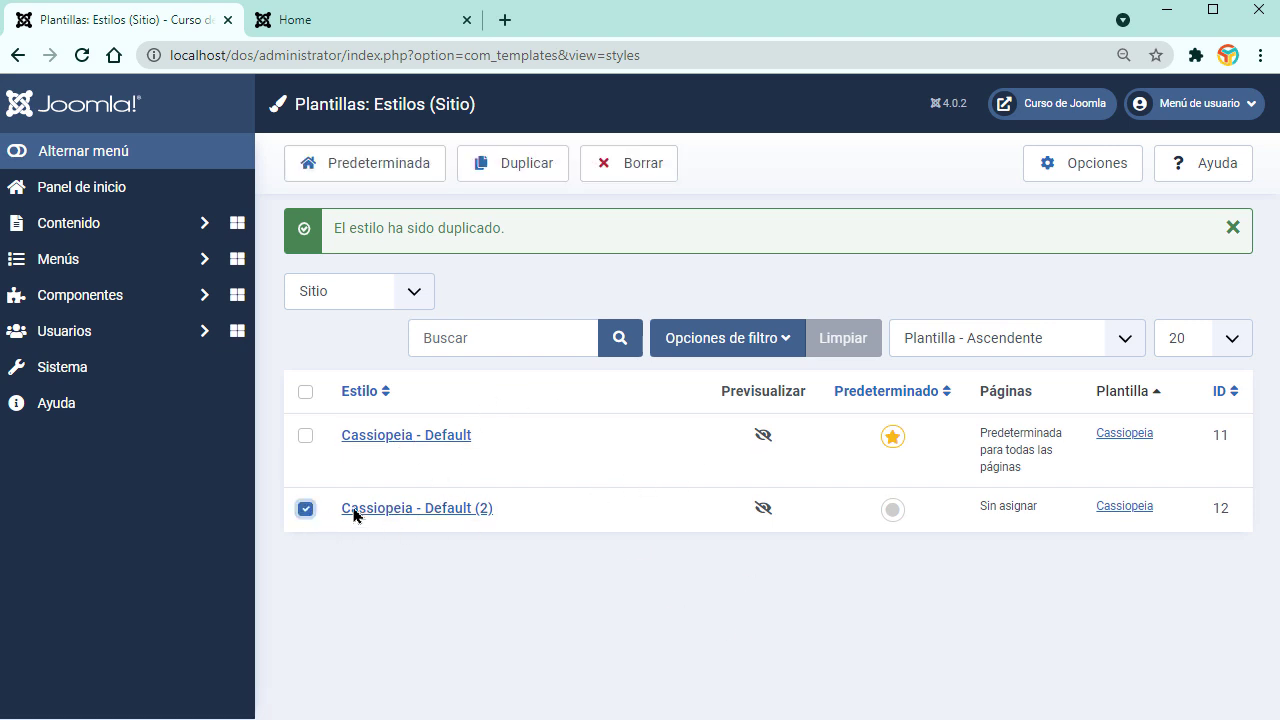
pyautogui.click(603, 178)
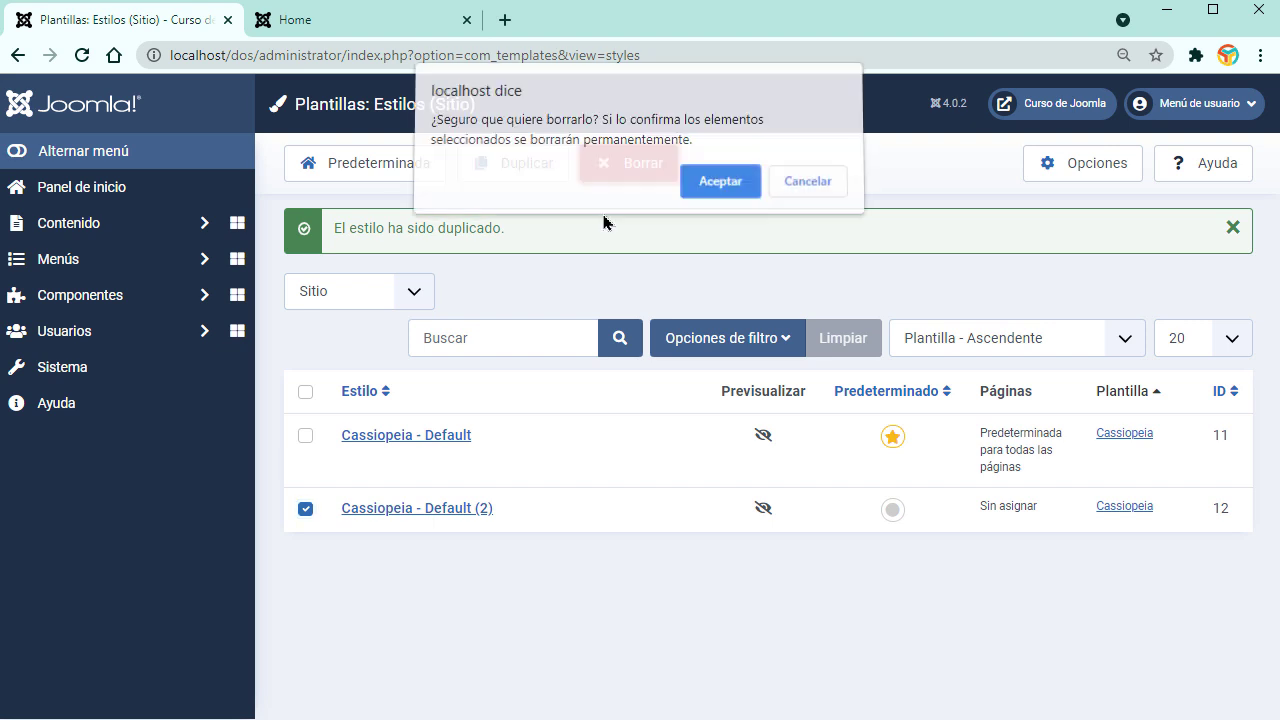
pyautogui.click(720, 190)
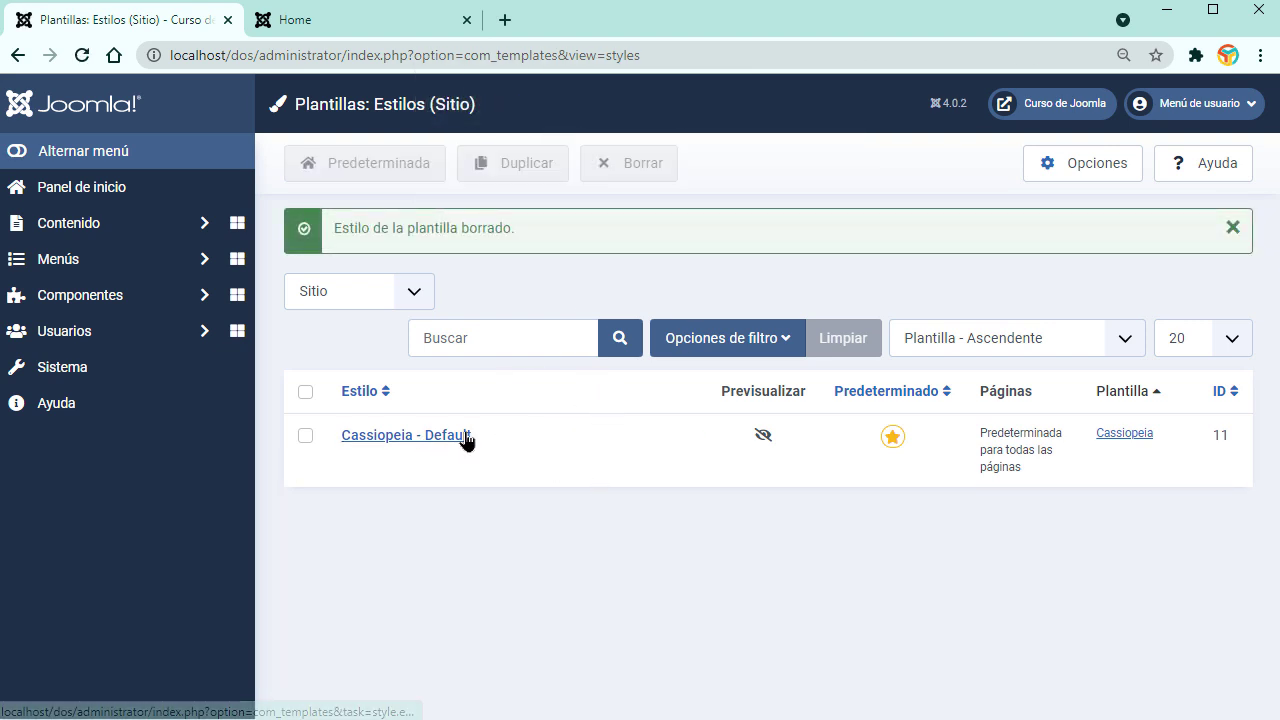
pyautogui.moveTo(762, 435)
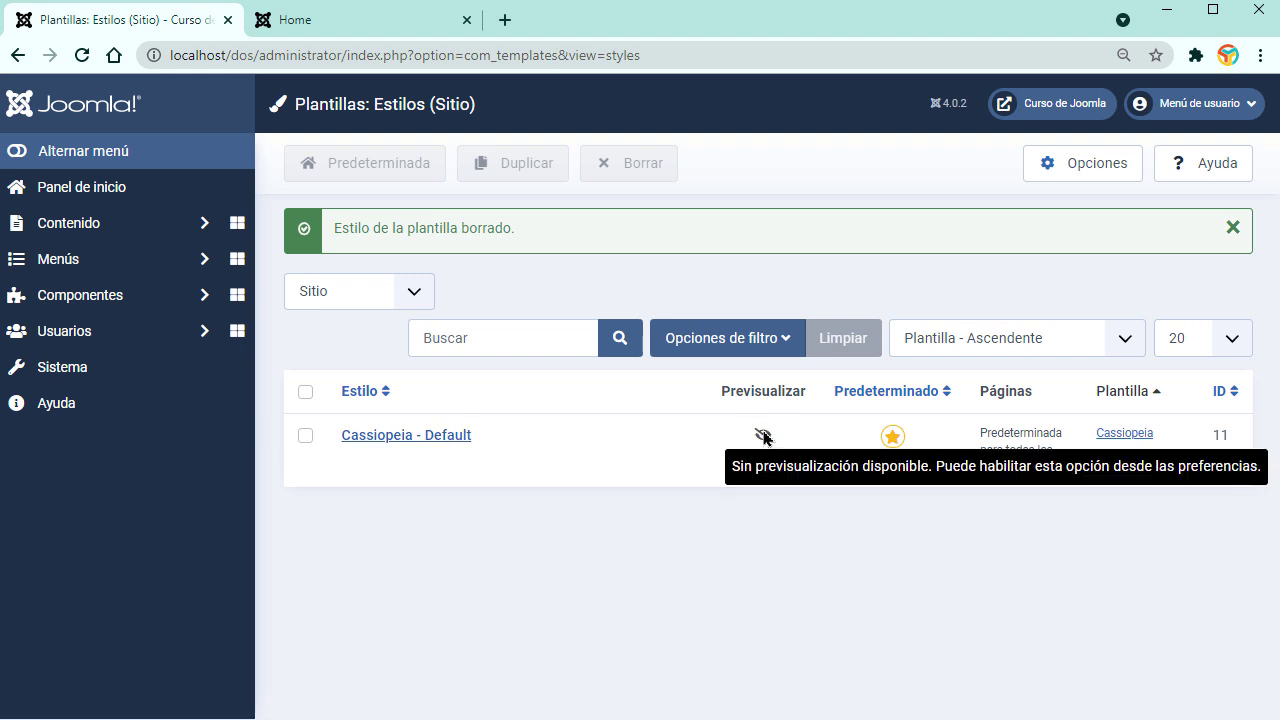
pyautogui.click(1100, 165)
# Step: Enable module position preview in the template options, save, and preview the site
pyautogui.click(848, 405)
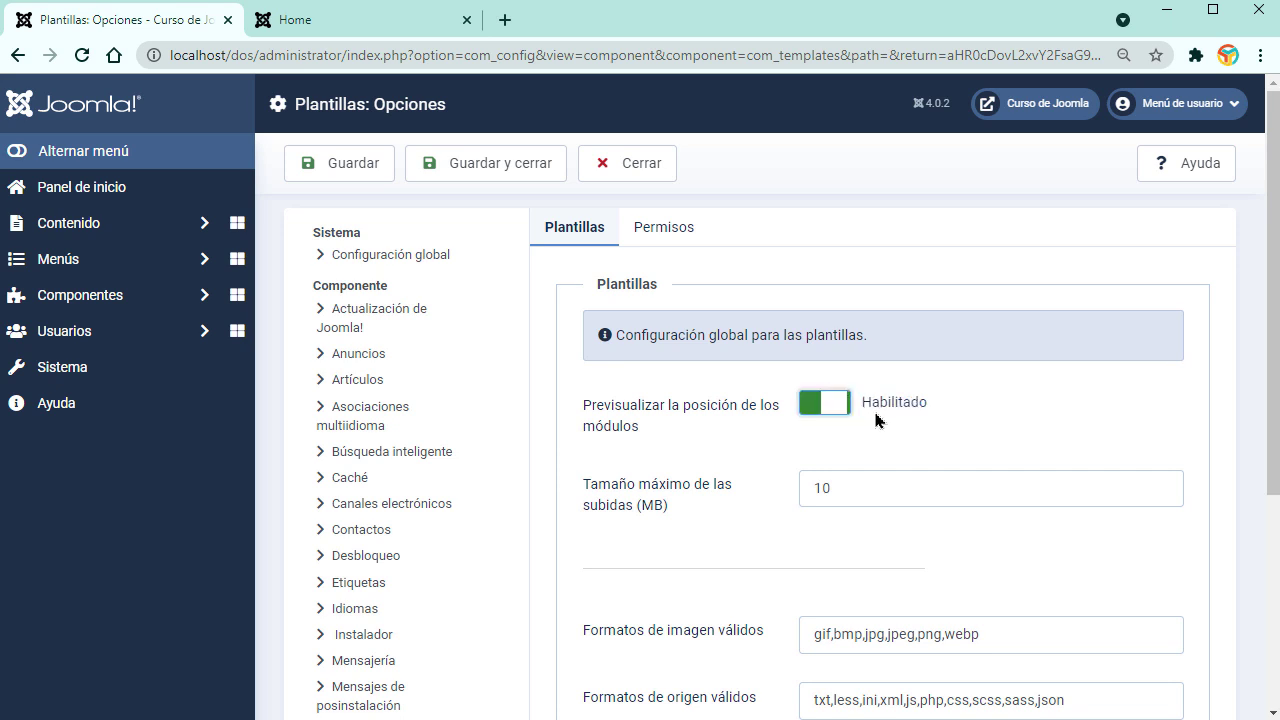
pyautogui.click(507, 173)
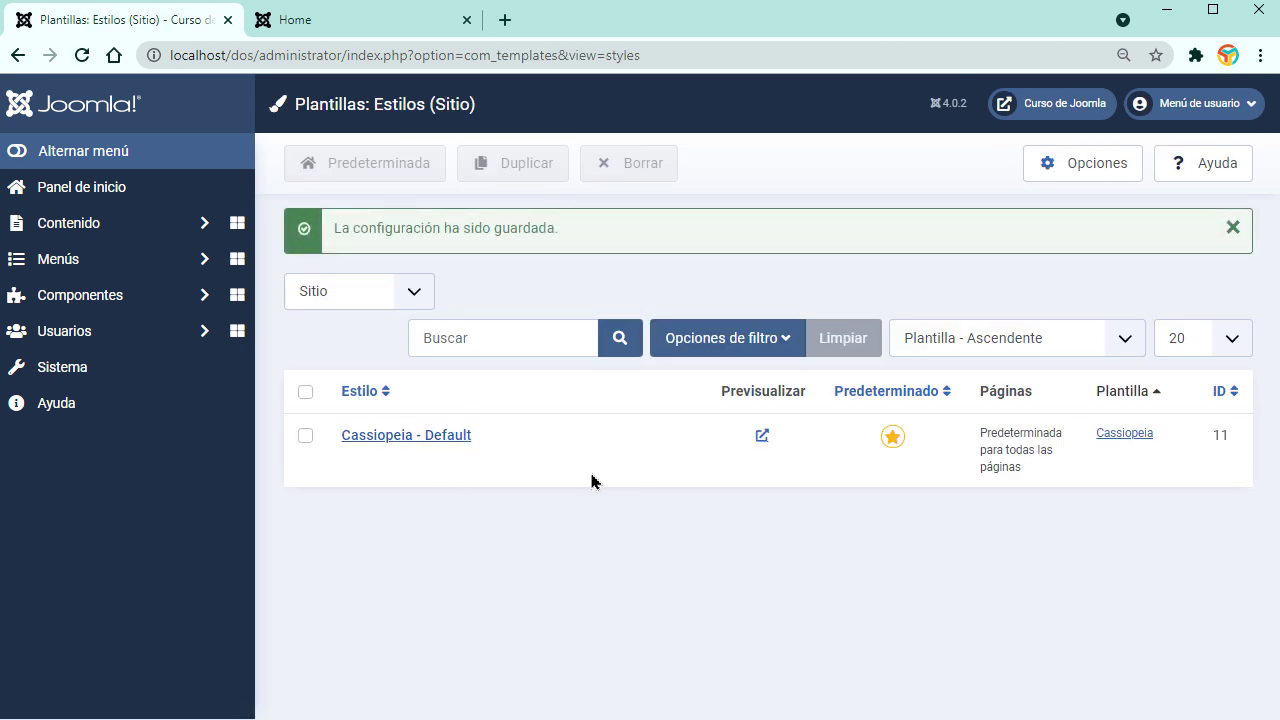
pyautogui.click(763, 436)
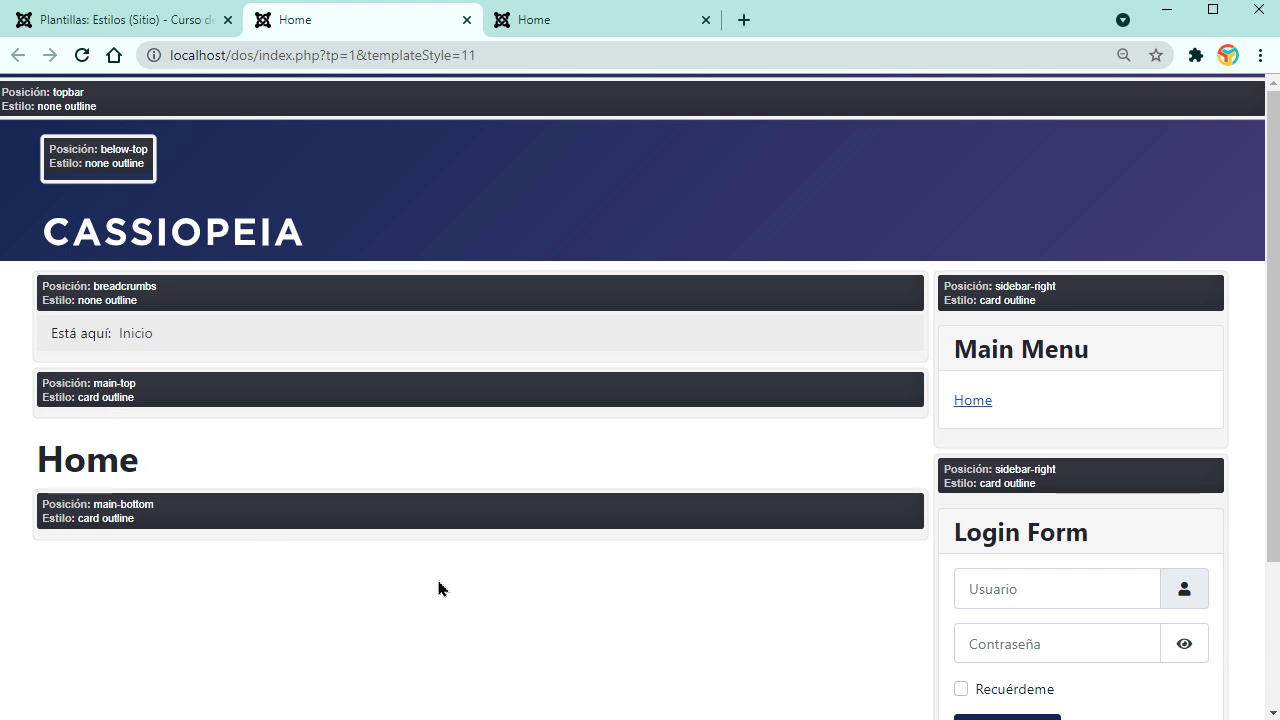
pyautogui.scroll(-2, 643, 571)
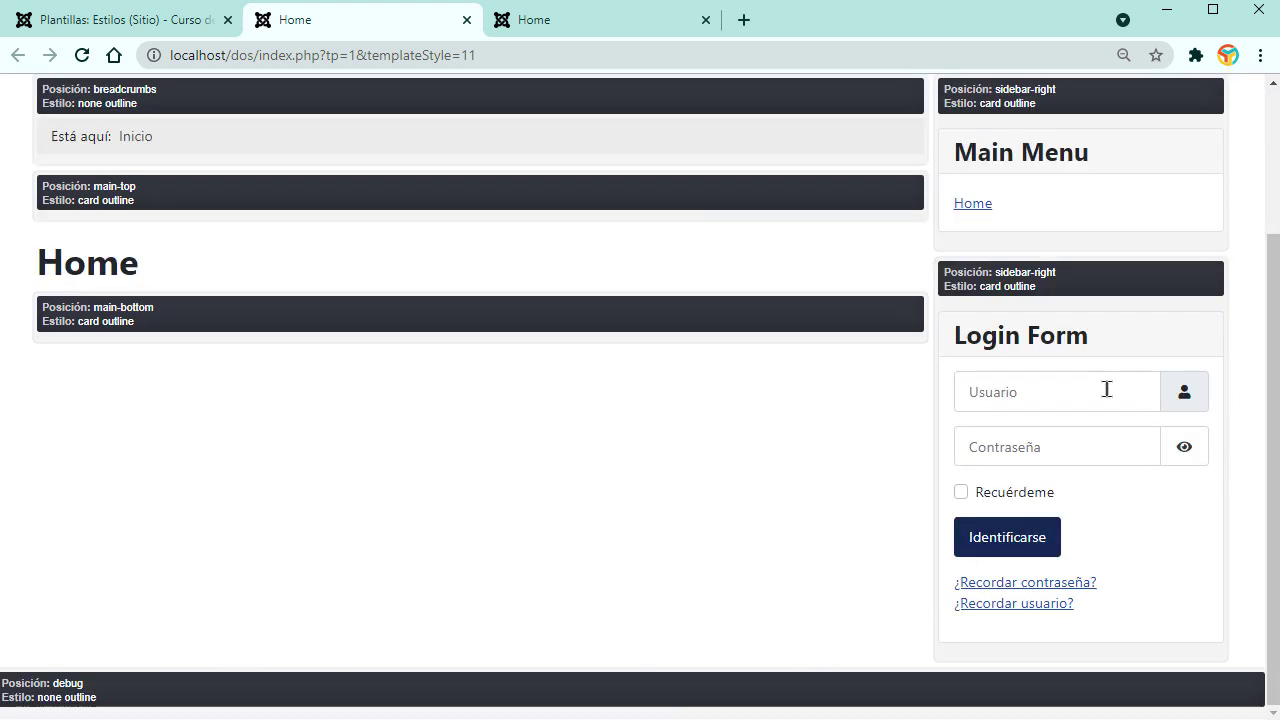
pyautogui.scroll(2, 1120, 474)
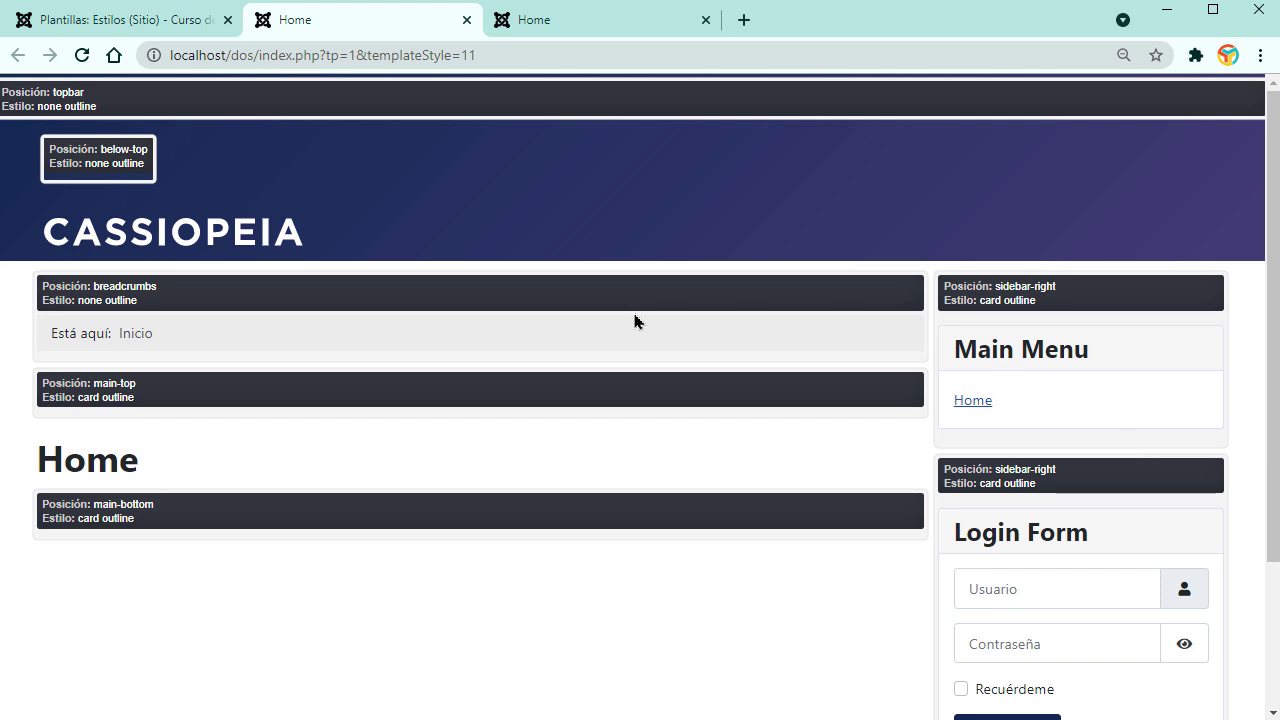
pyautogui.click(188, 22)
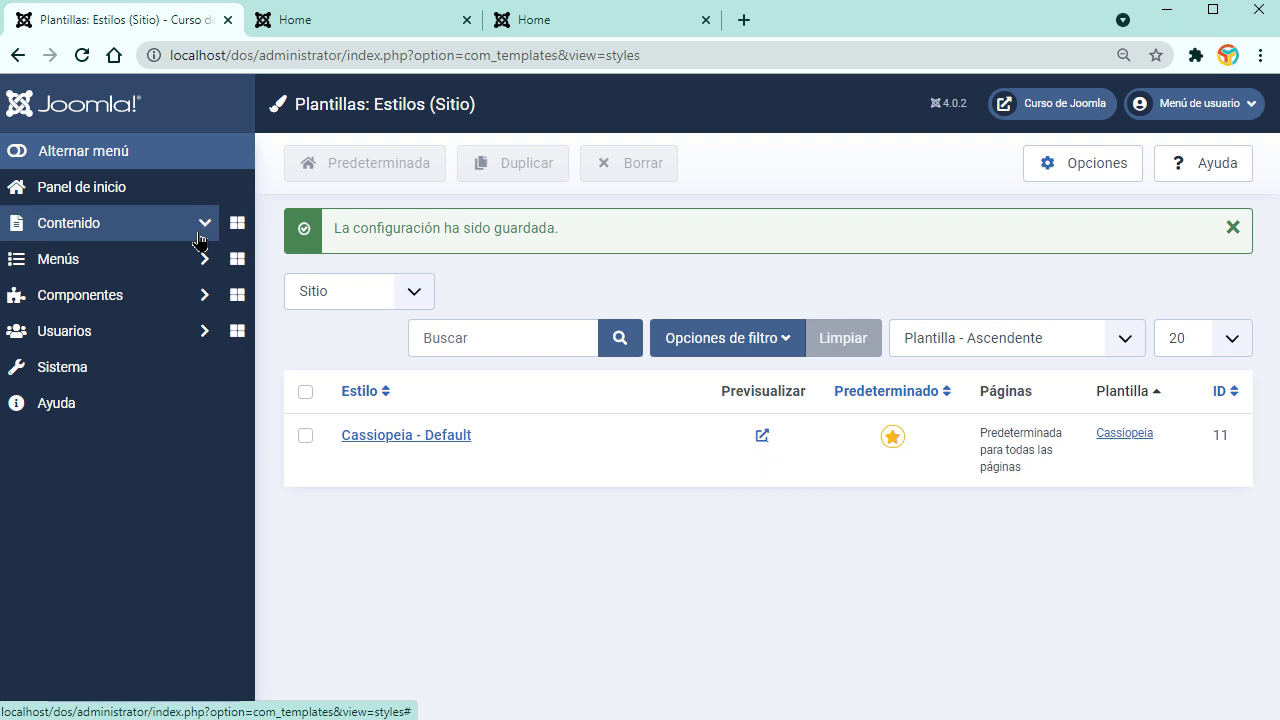
# Step: Expand Contenido and open Módulos del sitio after rechecking the position preview
pyautogui.click(200, 238)
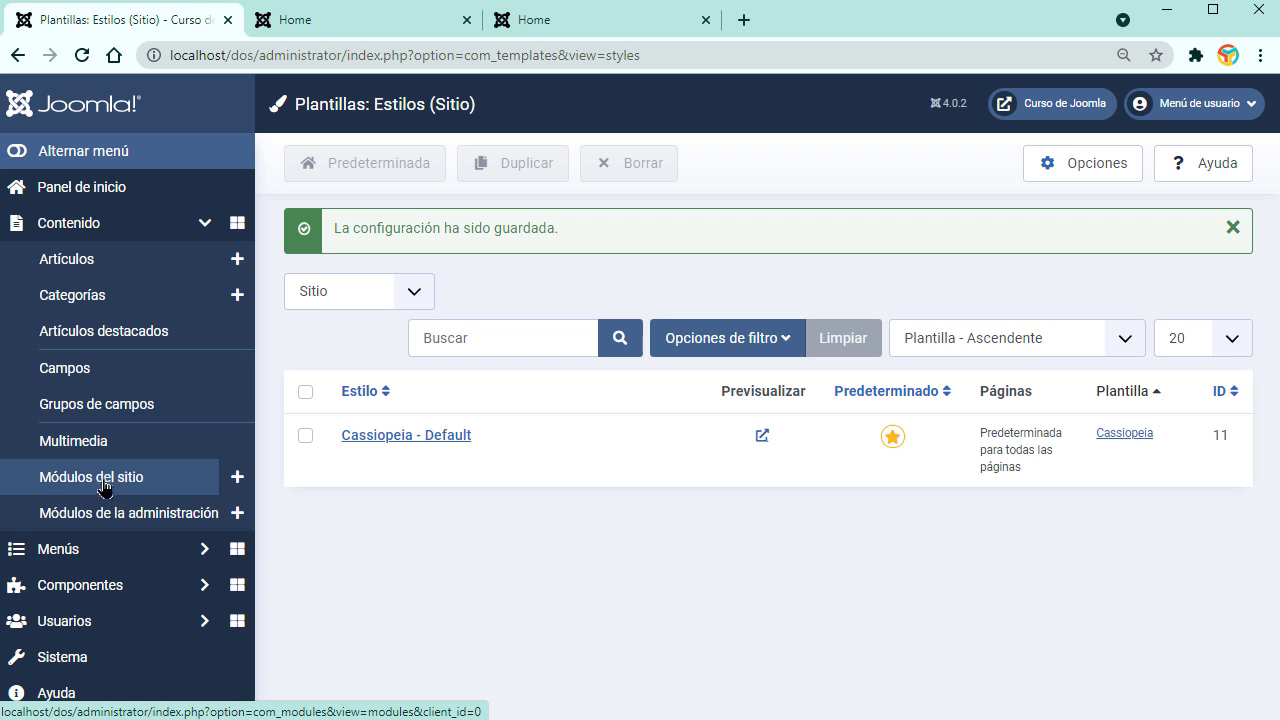
pyautogui.click(351, 24)
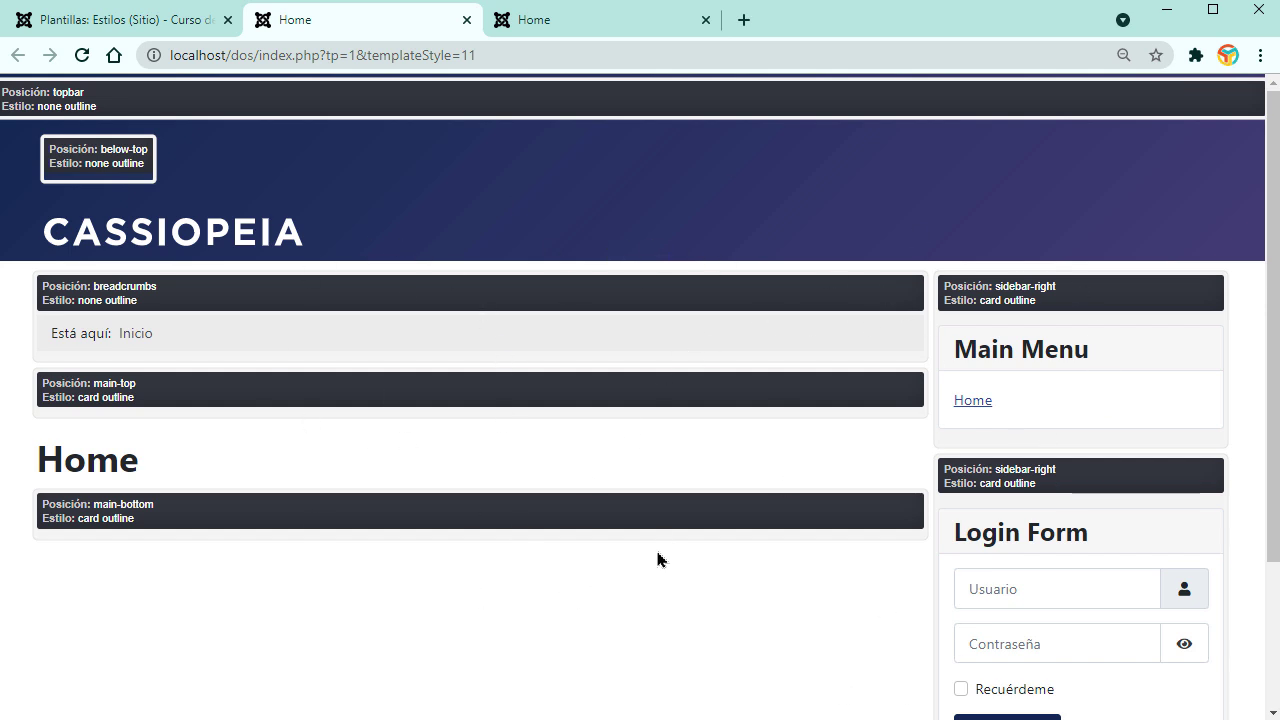
pyautogui.click(158, 20)
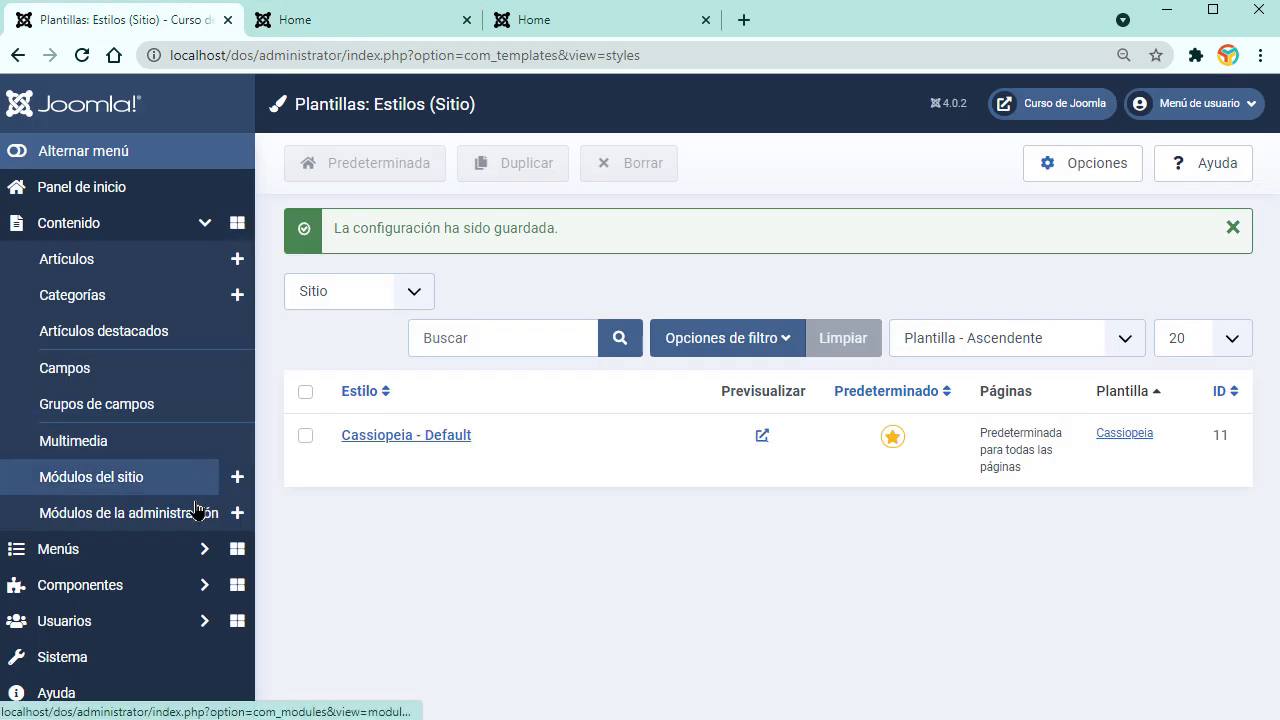
pyautogui.click(115, 485)
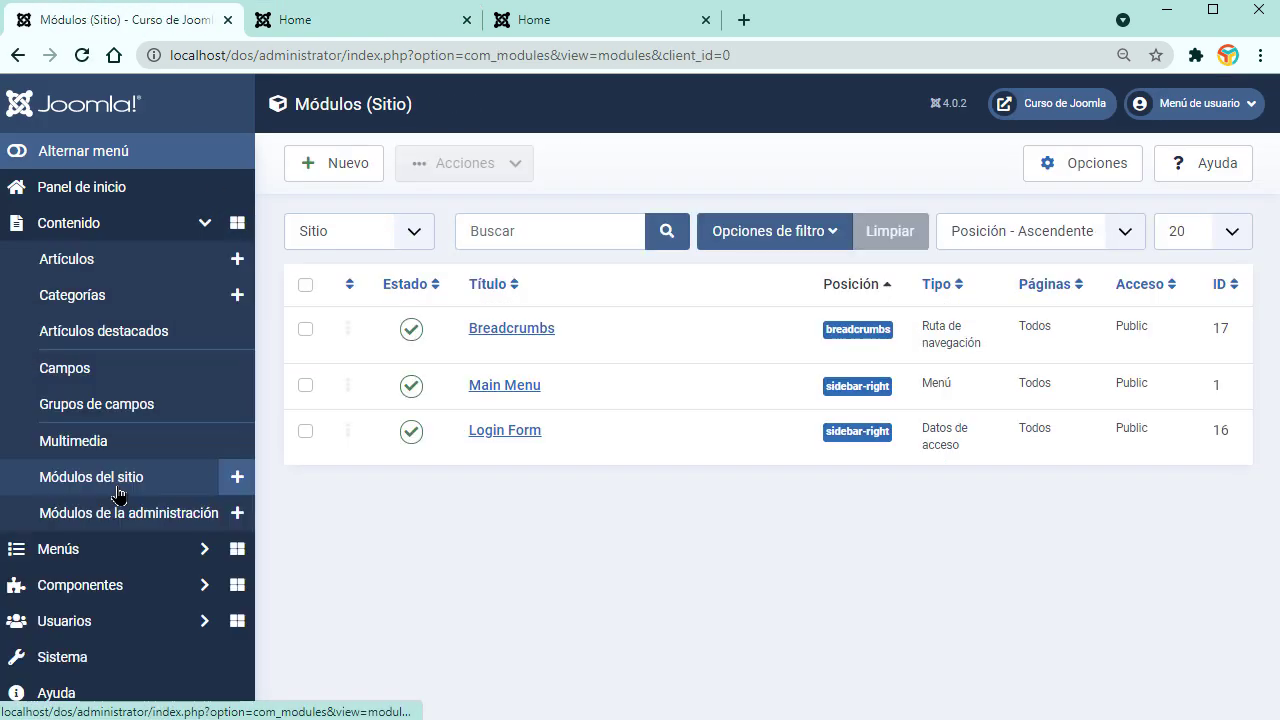
# Step: Open the Main Menu module, comparing the preview and plain front-end tabs
pyautogui.click(500, 387)
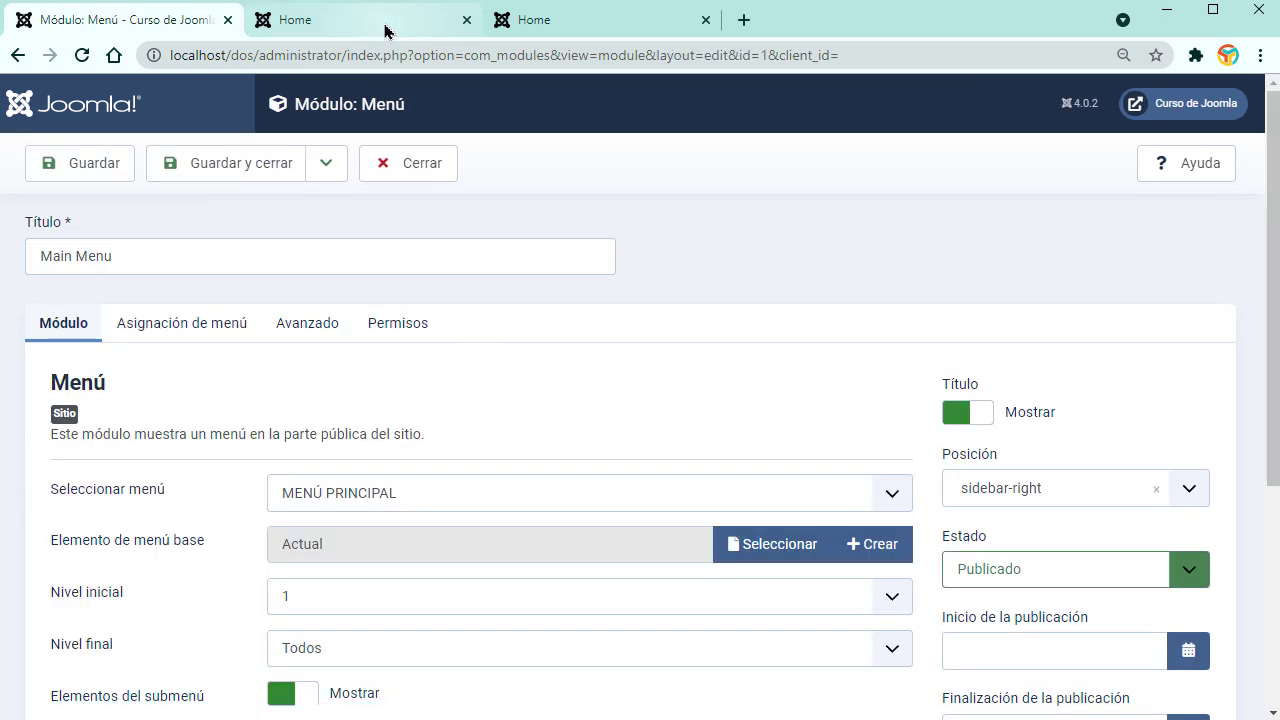
pyautogui.click(383, 36)
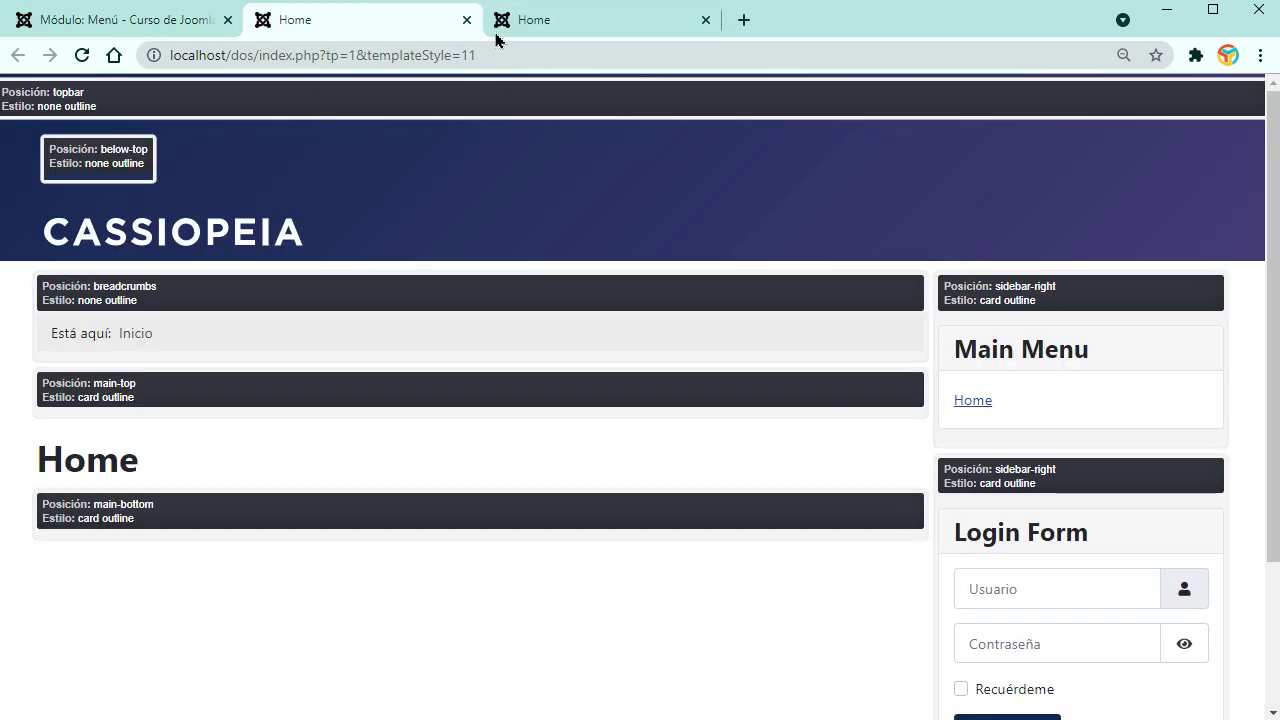
pyautogui.click(530, 21)
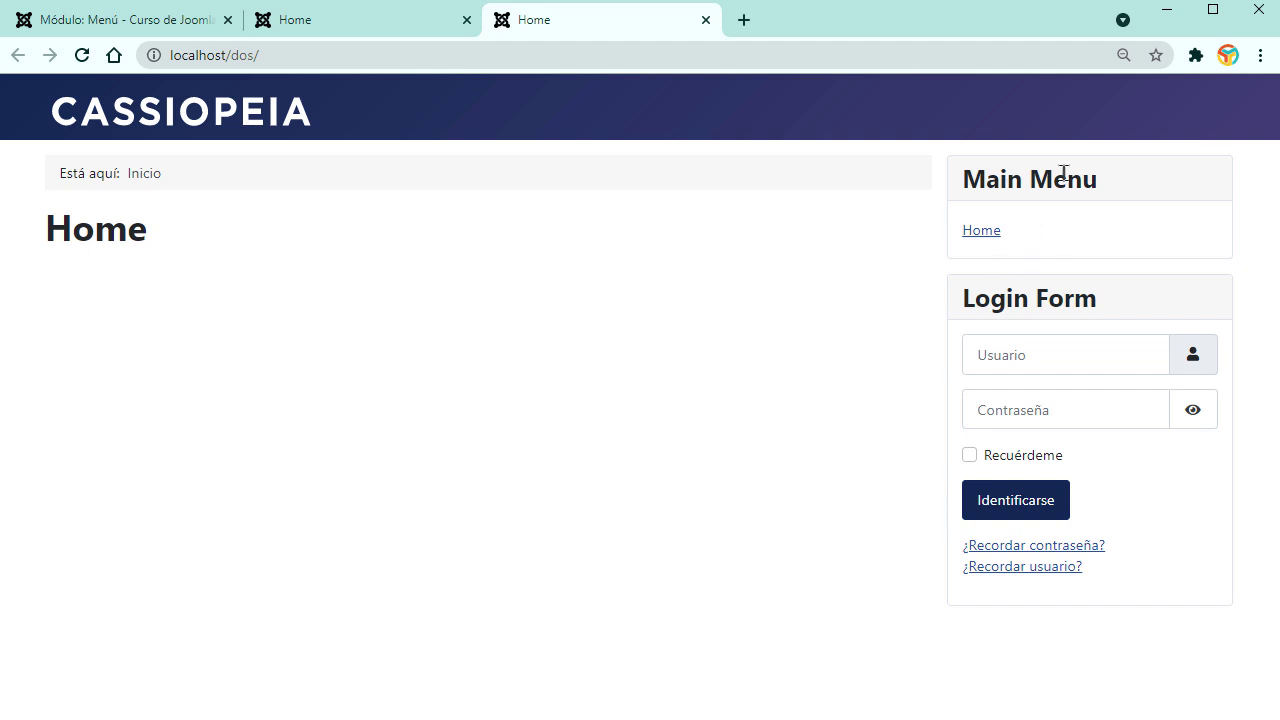
pyautogui.click(192, 22)
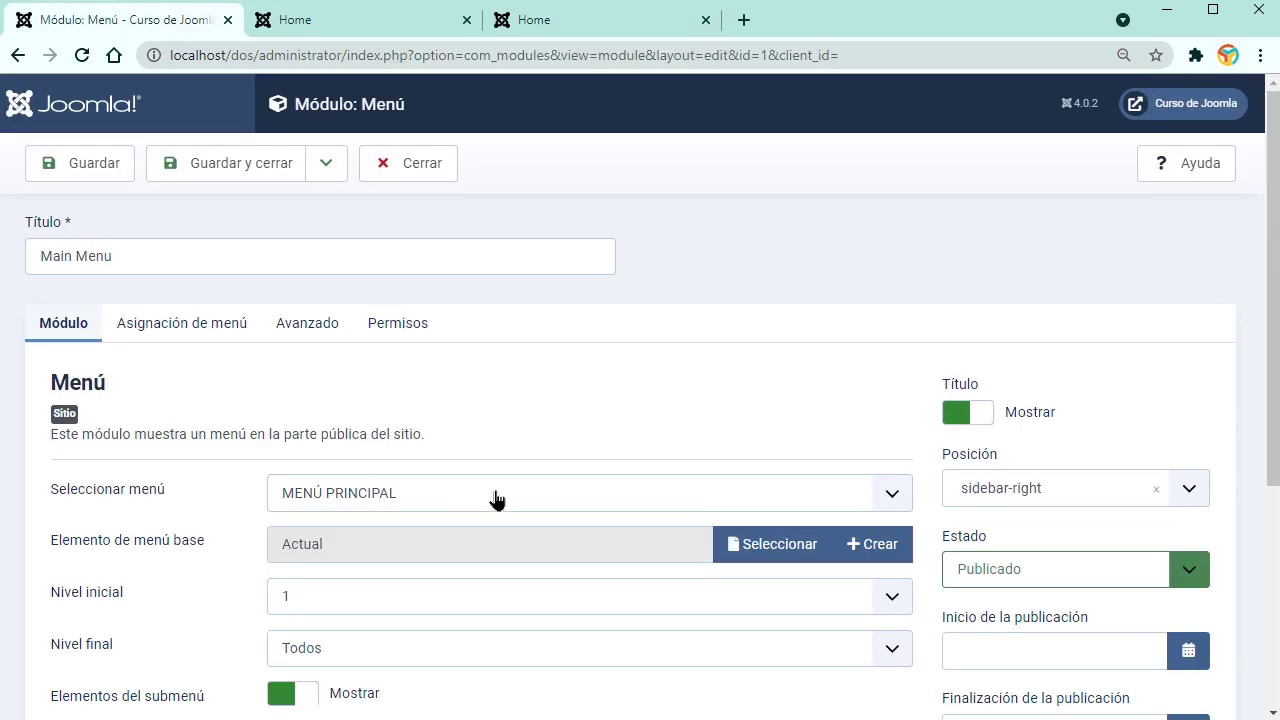
pyautogui.scroll(-2, 593, 546)
pyautogui.scroll(2, 594, 543)
# Step: Set Main Menu's Posición to Menú [menu], save, and reload the front end
pyautogui.click(1189, 490)
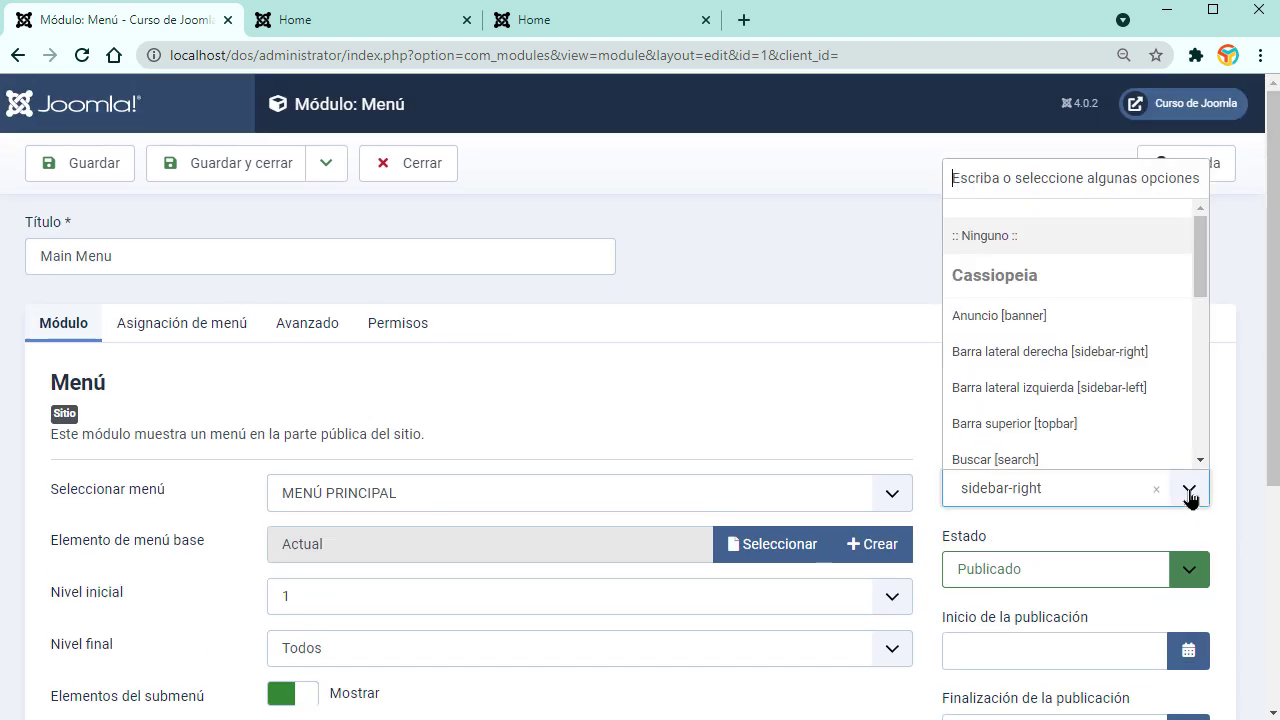
pyautogui.scroll(-2, 1114, 312)
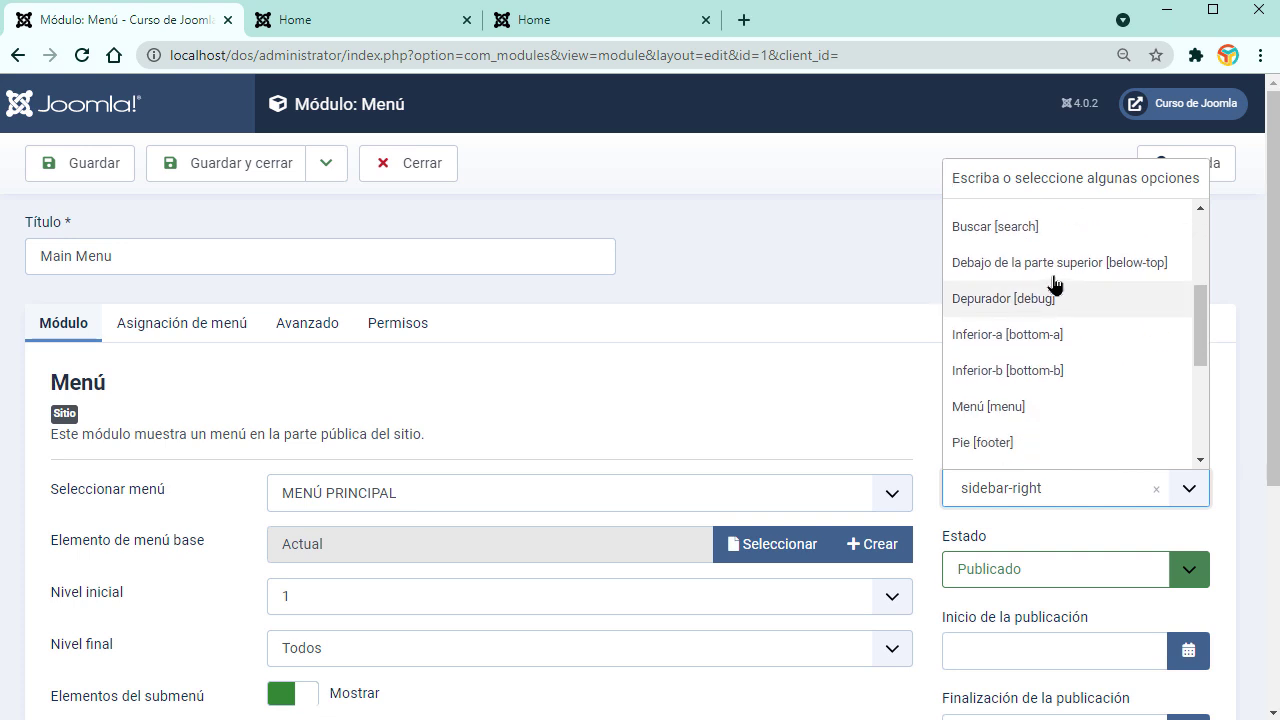
pyautogui.click(995, 408)
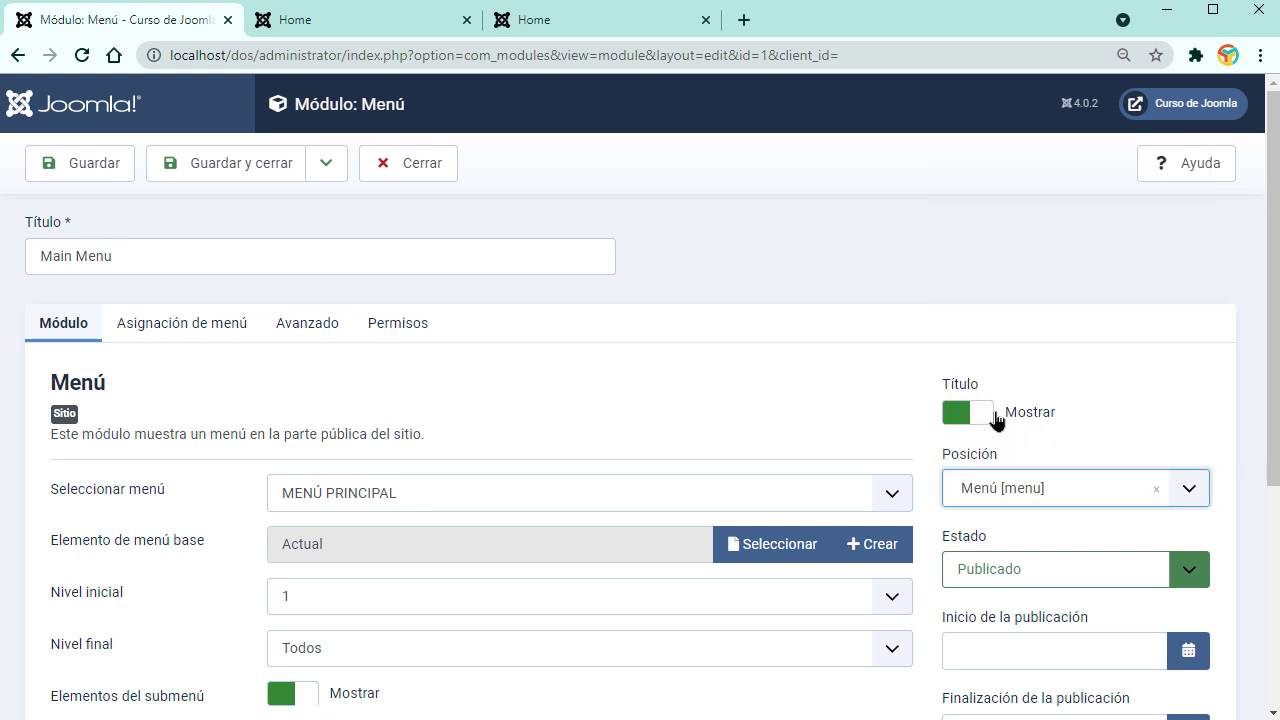
pyautogui.click(381, 29)
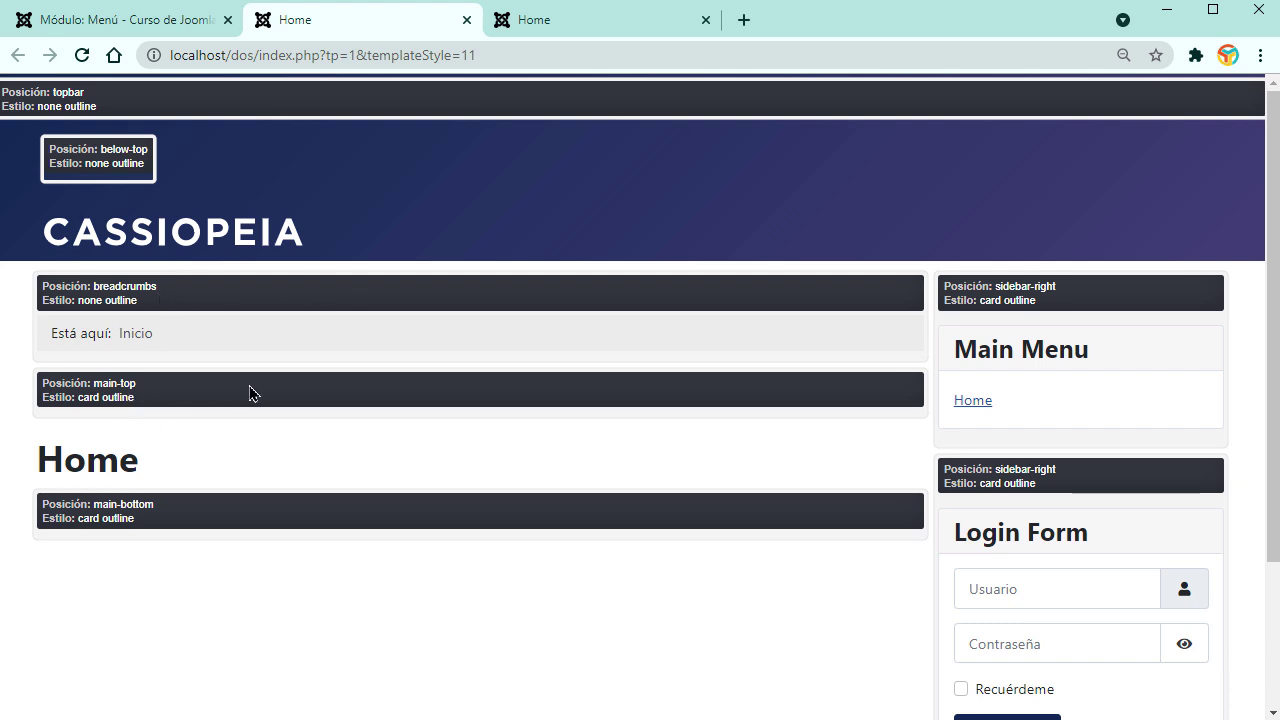
pyautogui.click(163, 32)
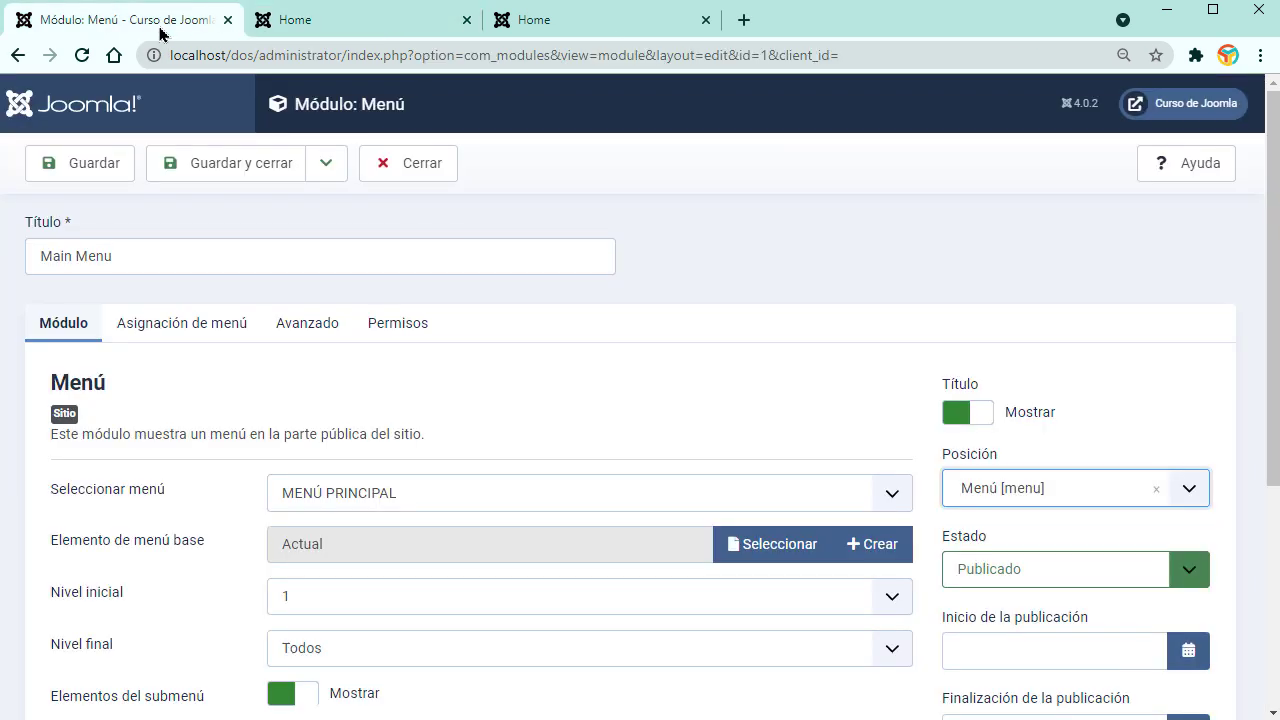
pyautogui.click(90, 179)
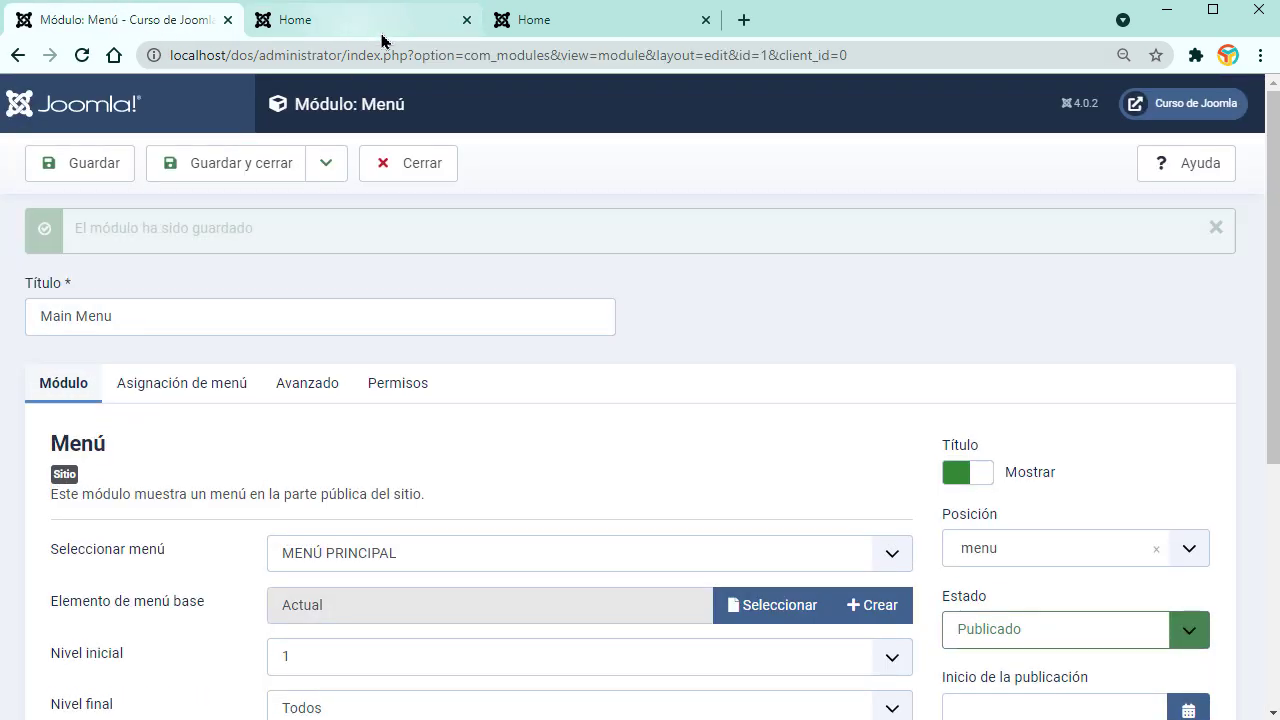
pyautogui.click(506, 33)
pyautogui.click(82, 55)
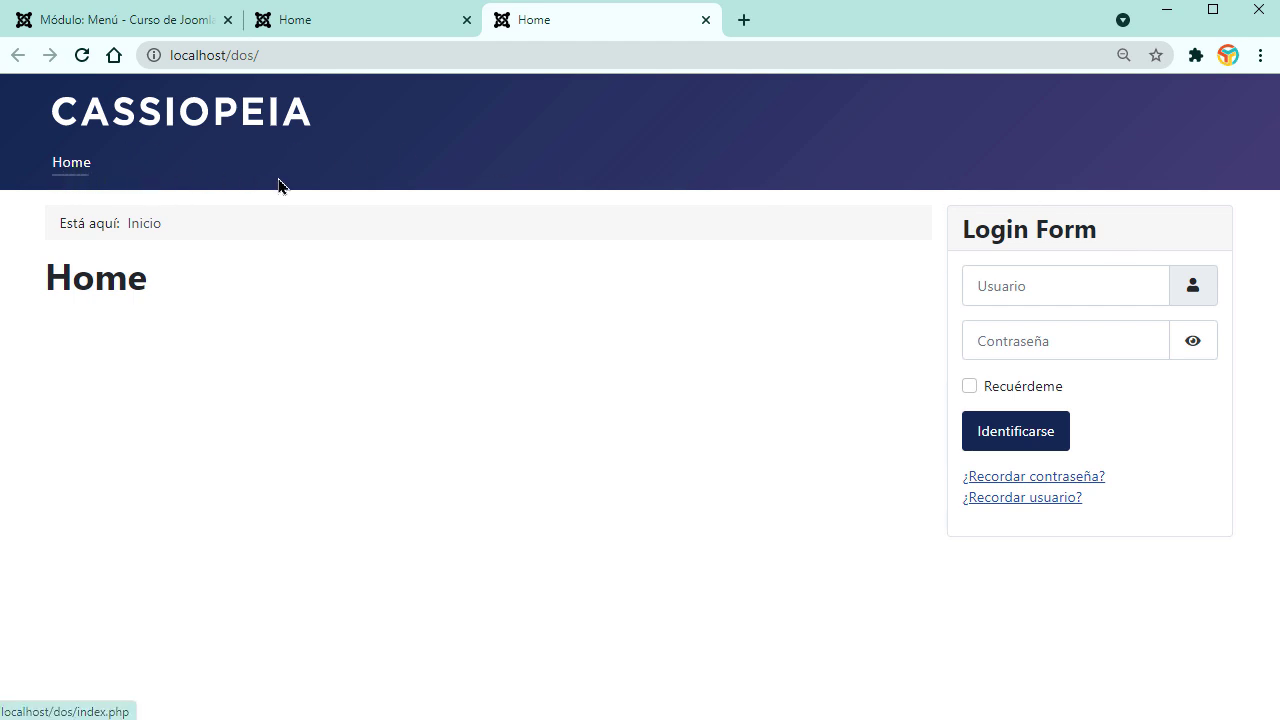
pyautogui.click(292, 26)
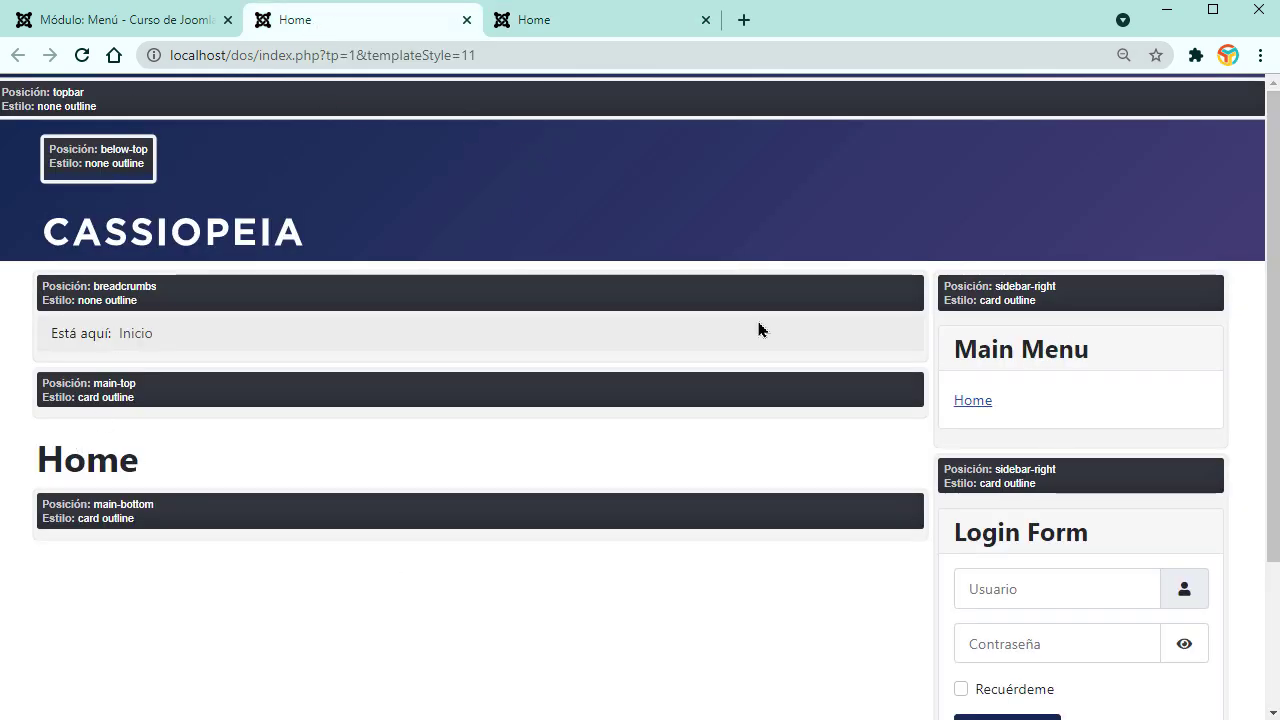
# Step: Close the Main Menu module editor and open Sistema > Estilos de plantillas del sitio
pyautogui.scroll(-2, 775, 515)
pyautogui.scroll(2, 771, 517)
pyautogui.scroll(-2, 771, 517)
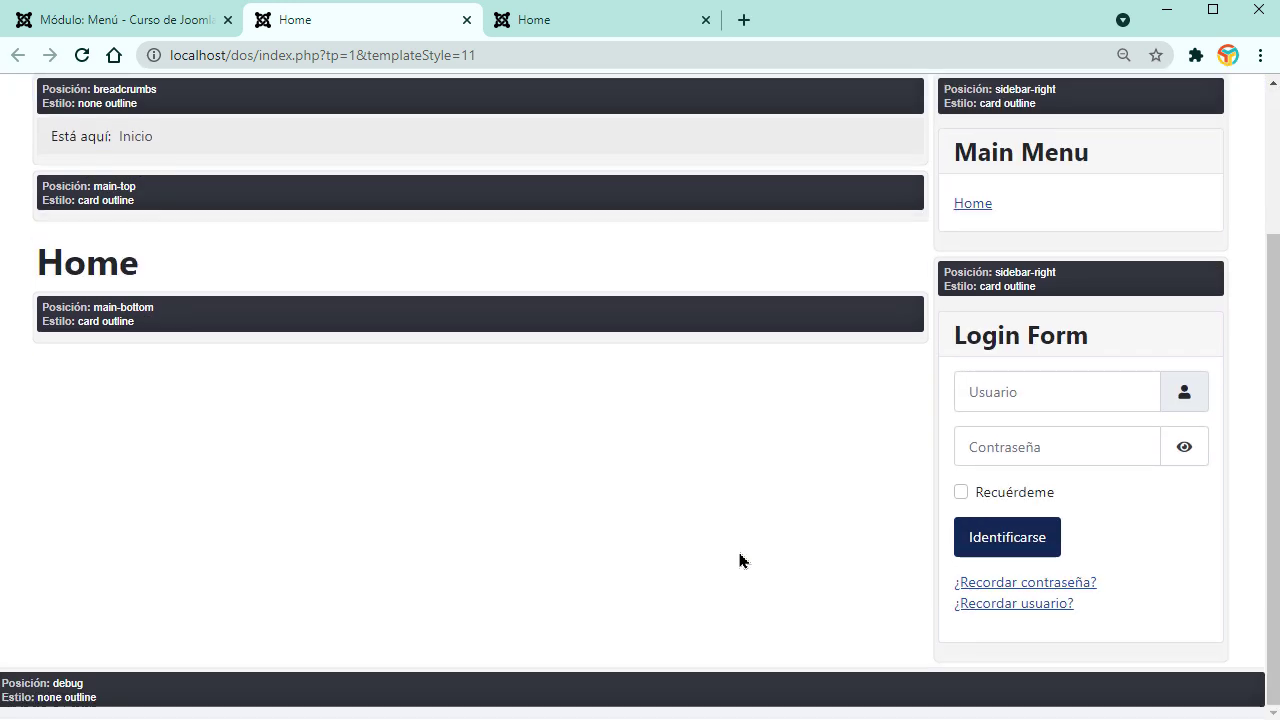
pyautogui.scroll(2, 780, 550)
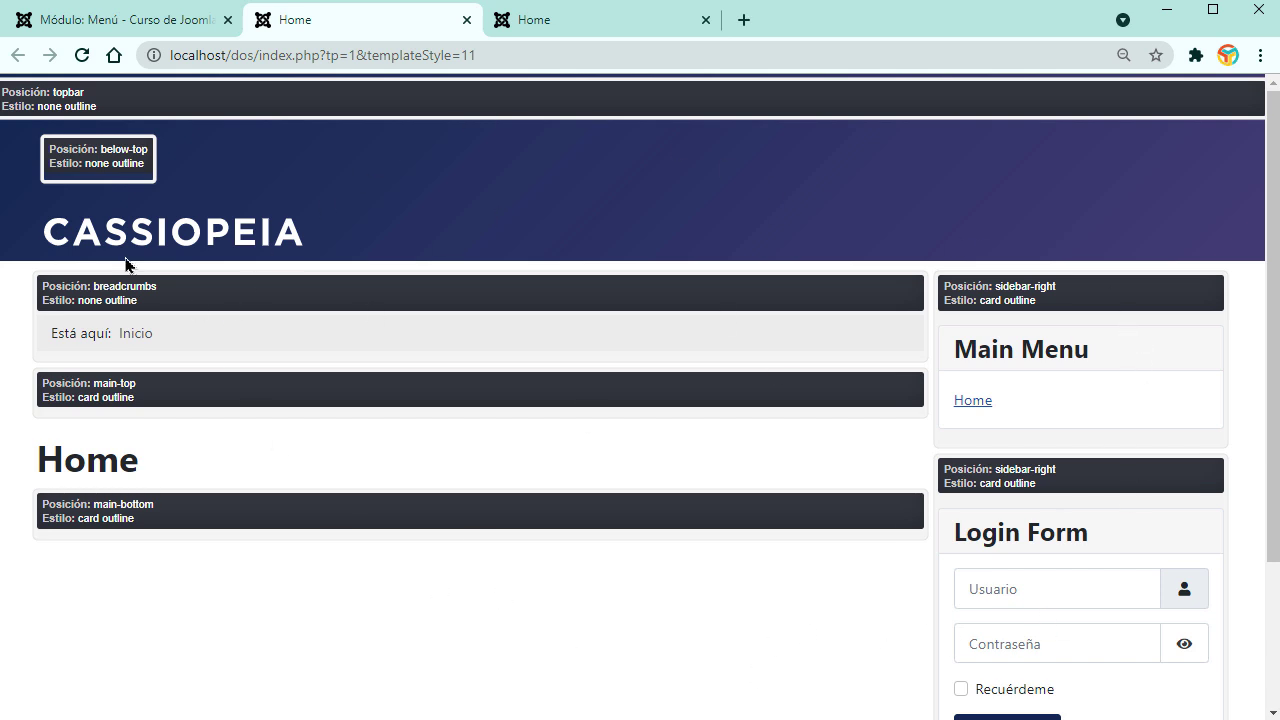
pyautogui.click(115, 24)
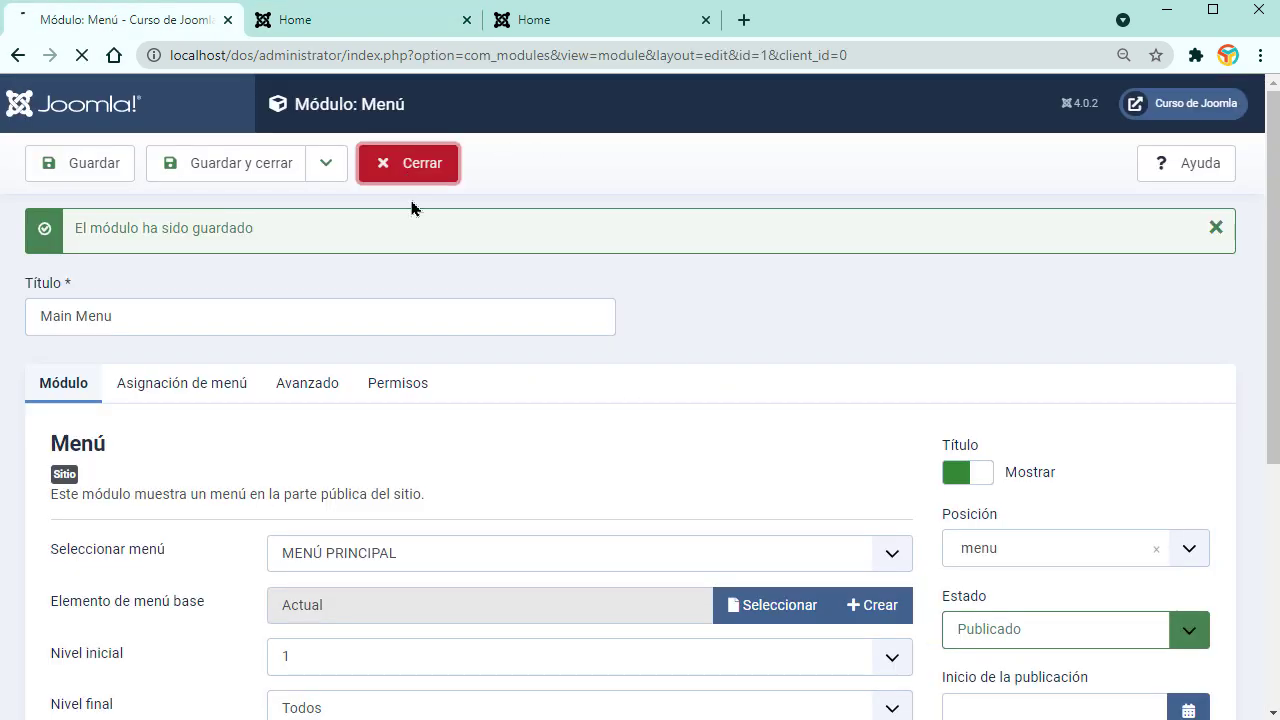
pyautogui.click(406, 176)
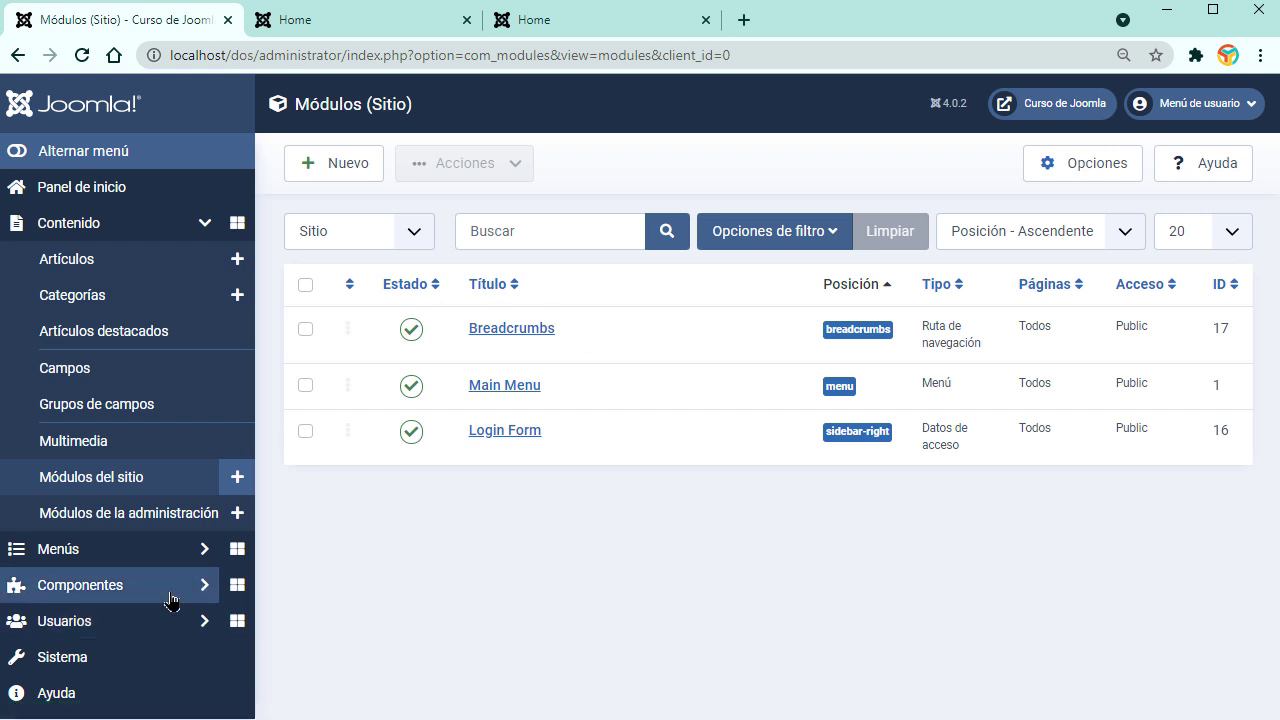
pyautogui.click(100, 668)
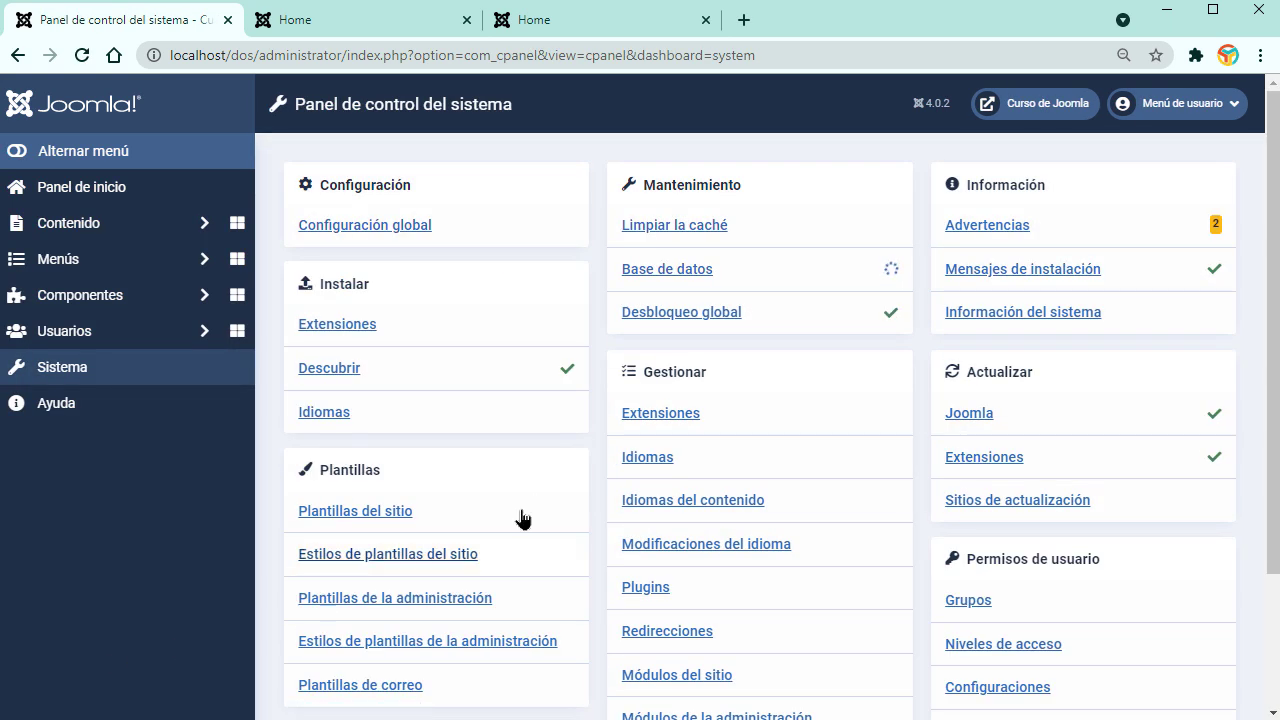
pyautogui.click(389, 565)
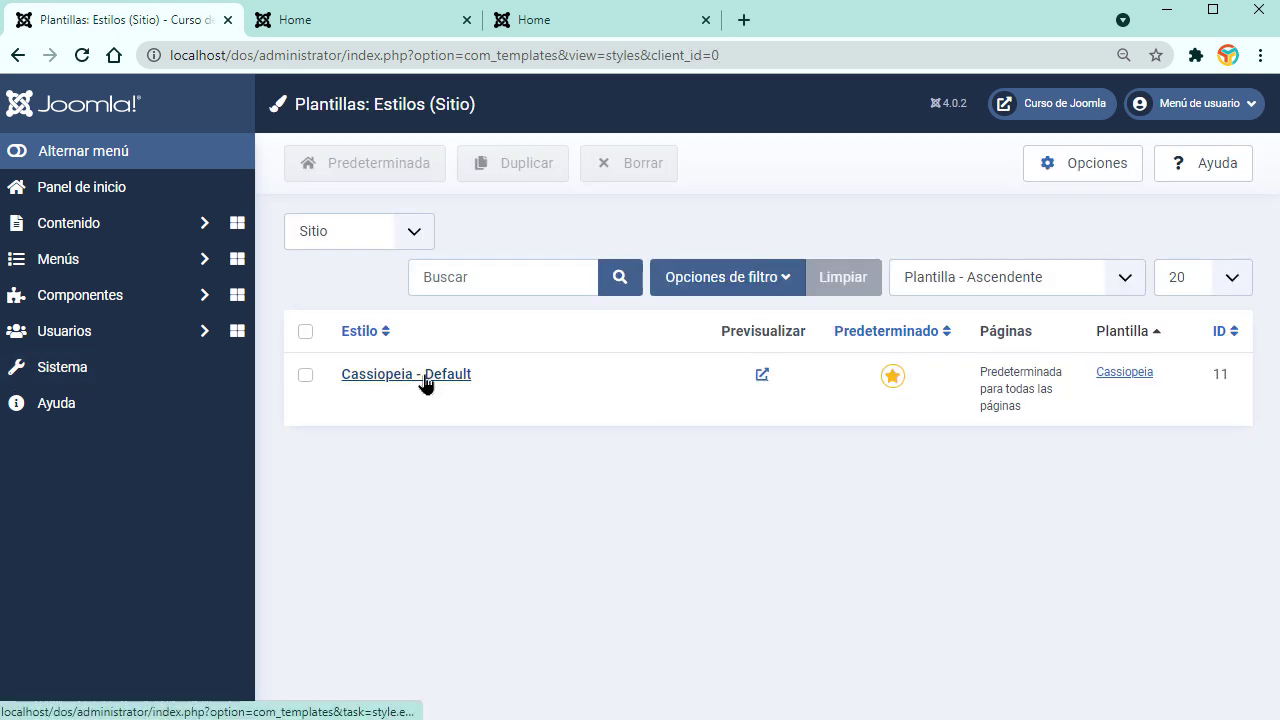
# Step: Open Cassiopeia - Default for editing and close the tp=1 module-position preview tab
pyautogui.click(423, 378)
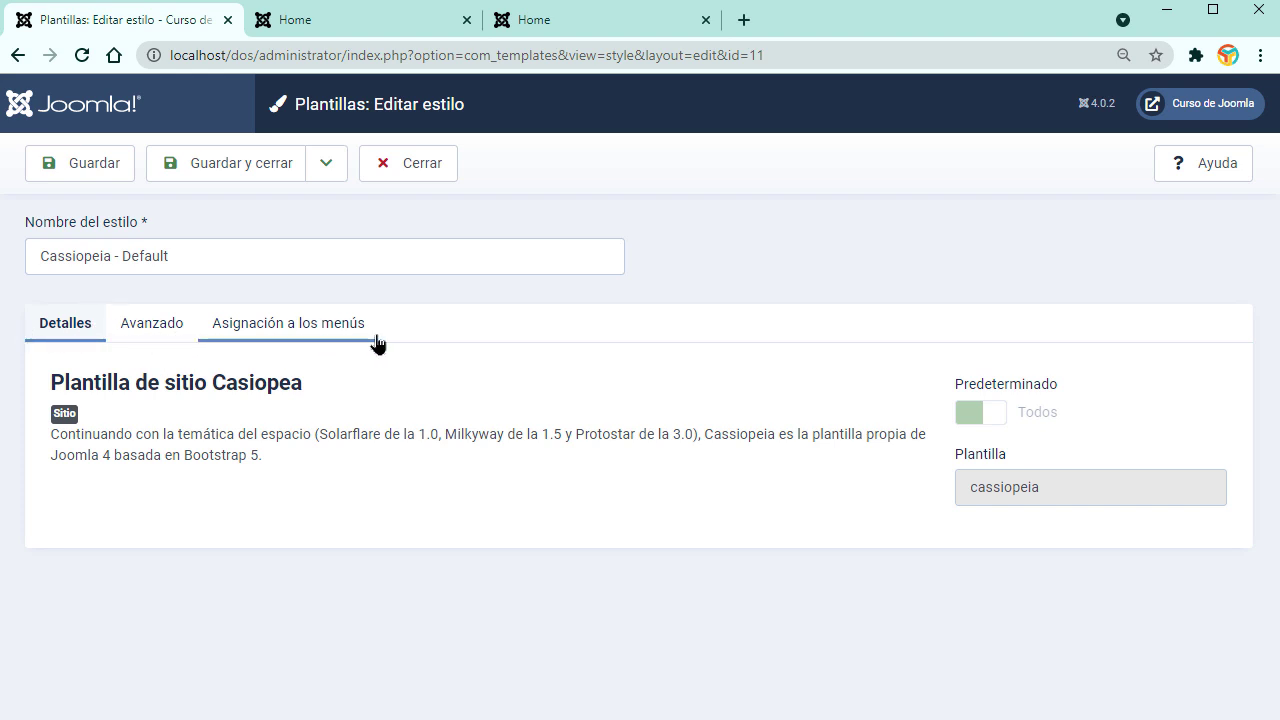
pyautogui.click(370, 17)
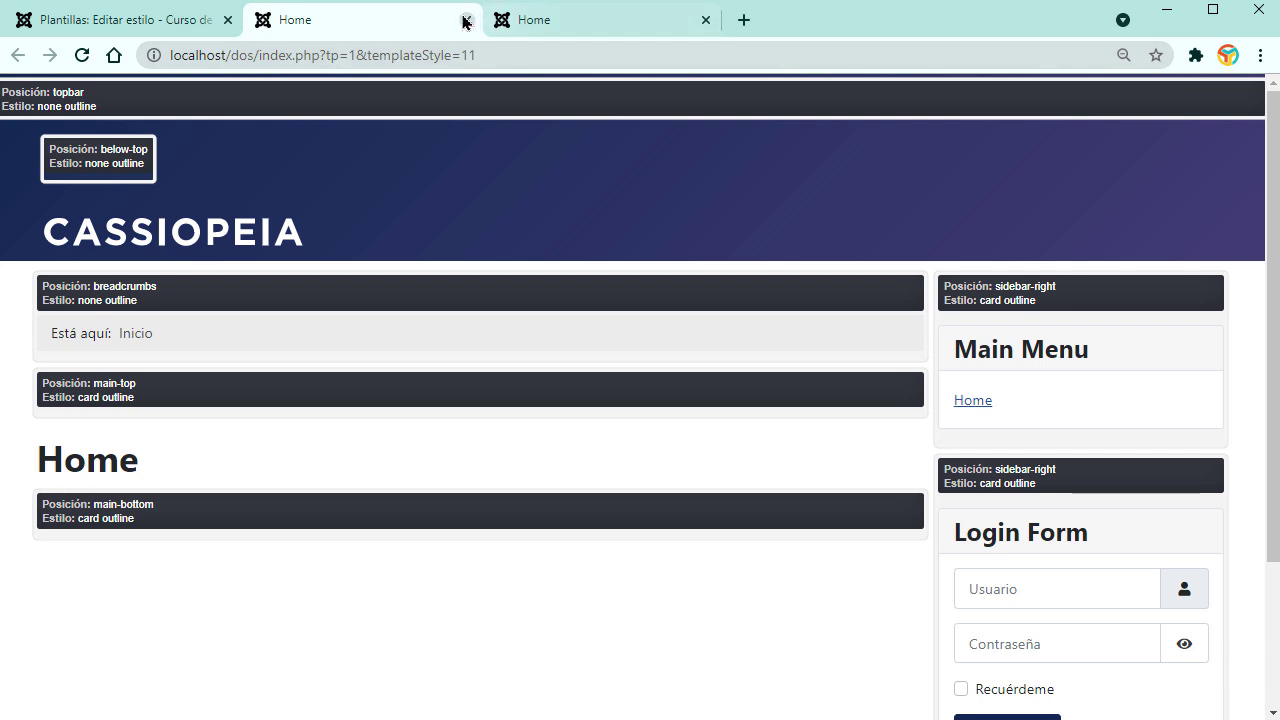
pyautogui.click(466, 20)
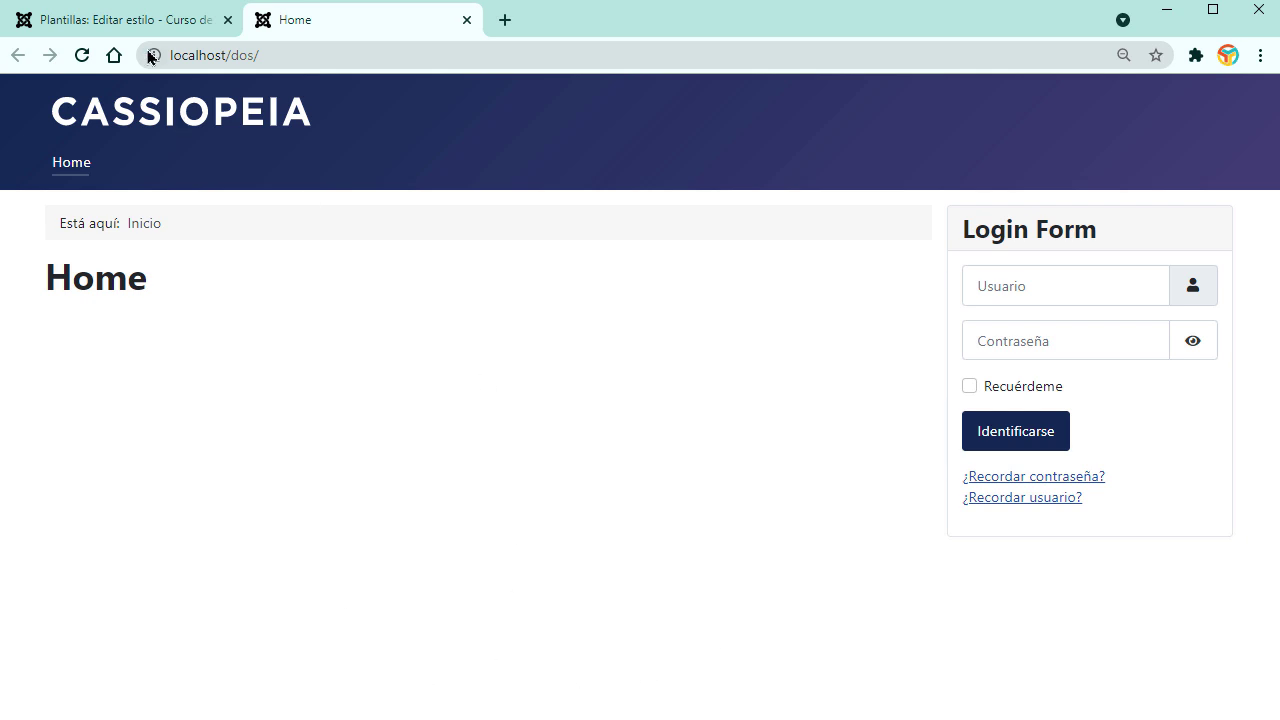
pyautogui.click(166, 18)
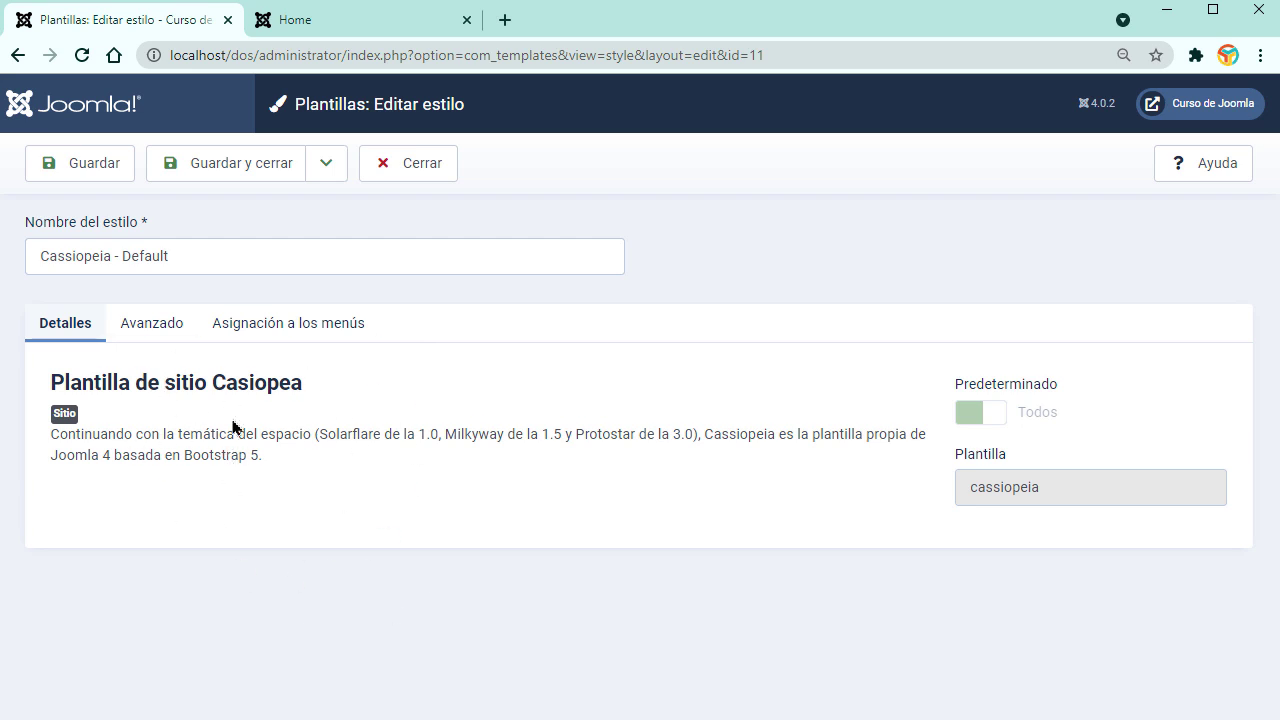
# Step: In the Avanzado tab, turn off the header brand title, save, and reload the site
pyautogui.click(151, 334)
pyautogui.scroll(-3, 150, 500)
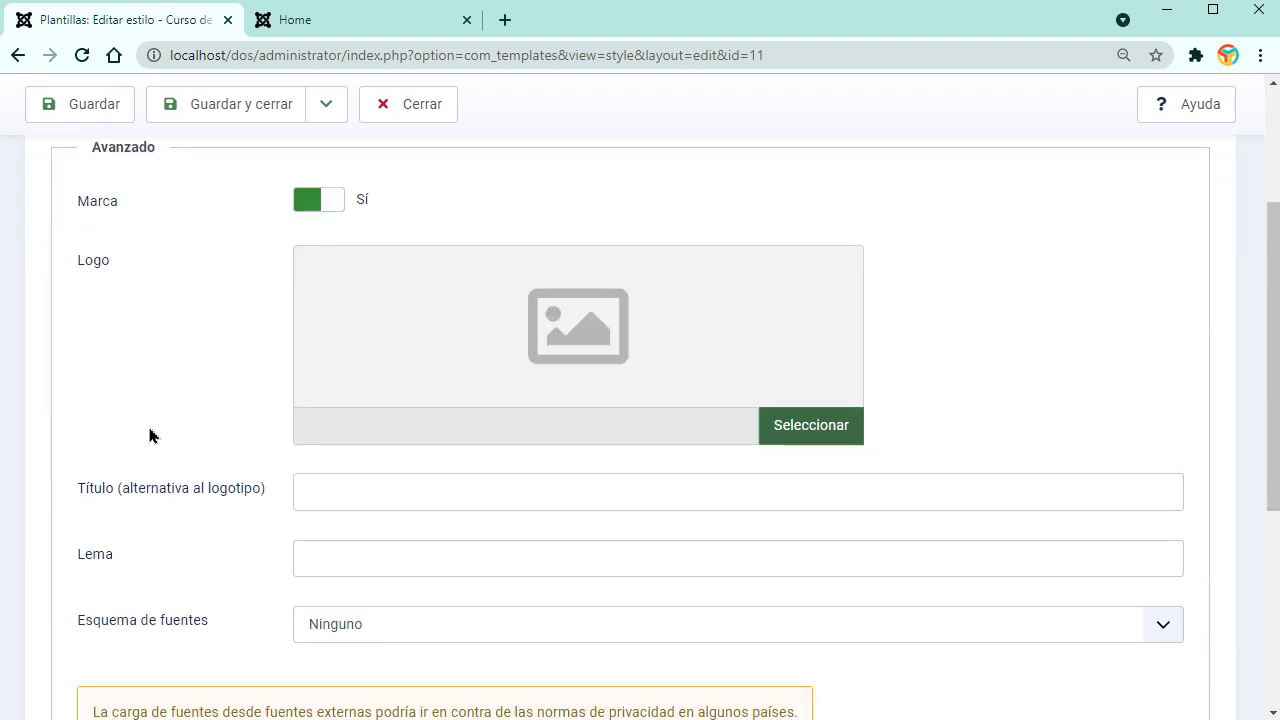
pyautogui.hotkey('ctrl', 'Tab')
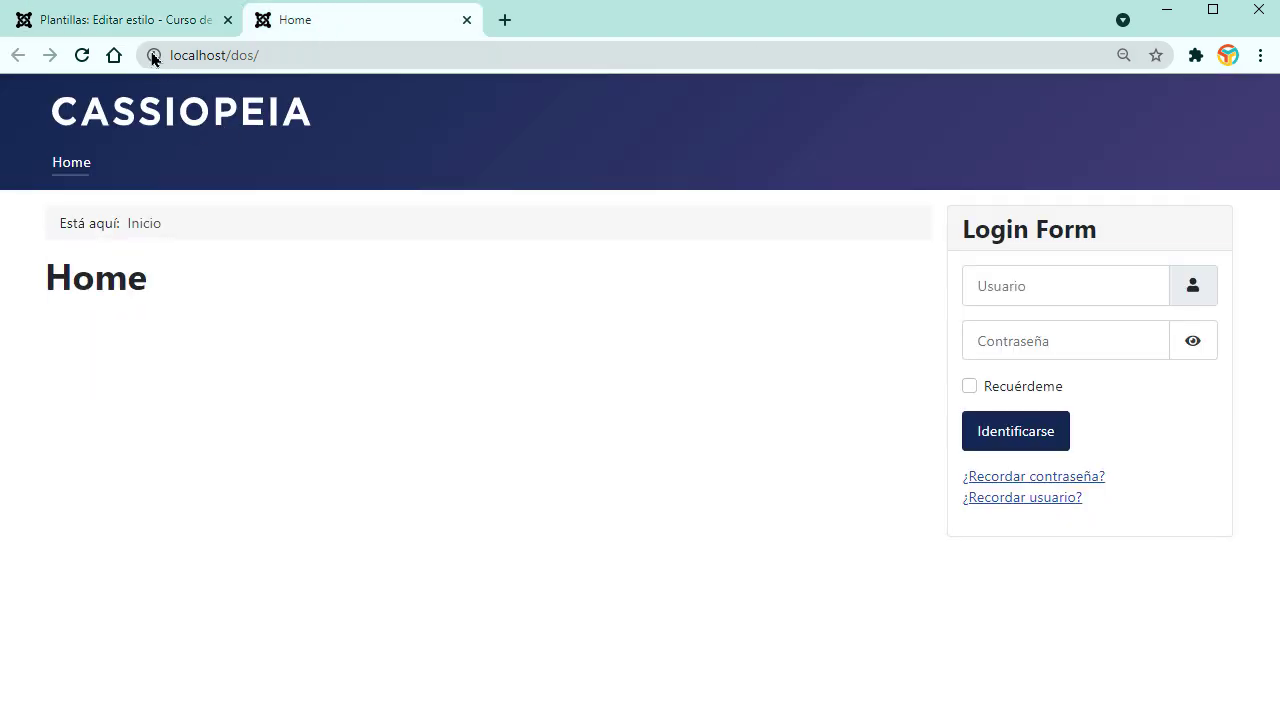
pyautogui.click(150, 28)
pyautogui.click(307, 200)
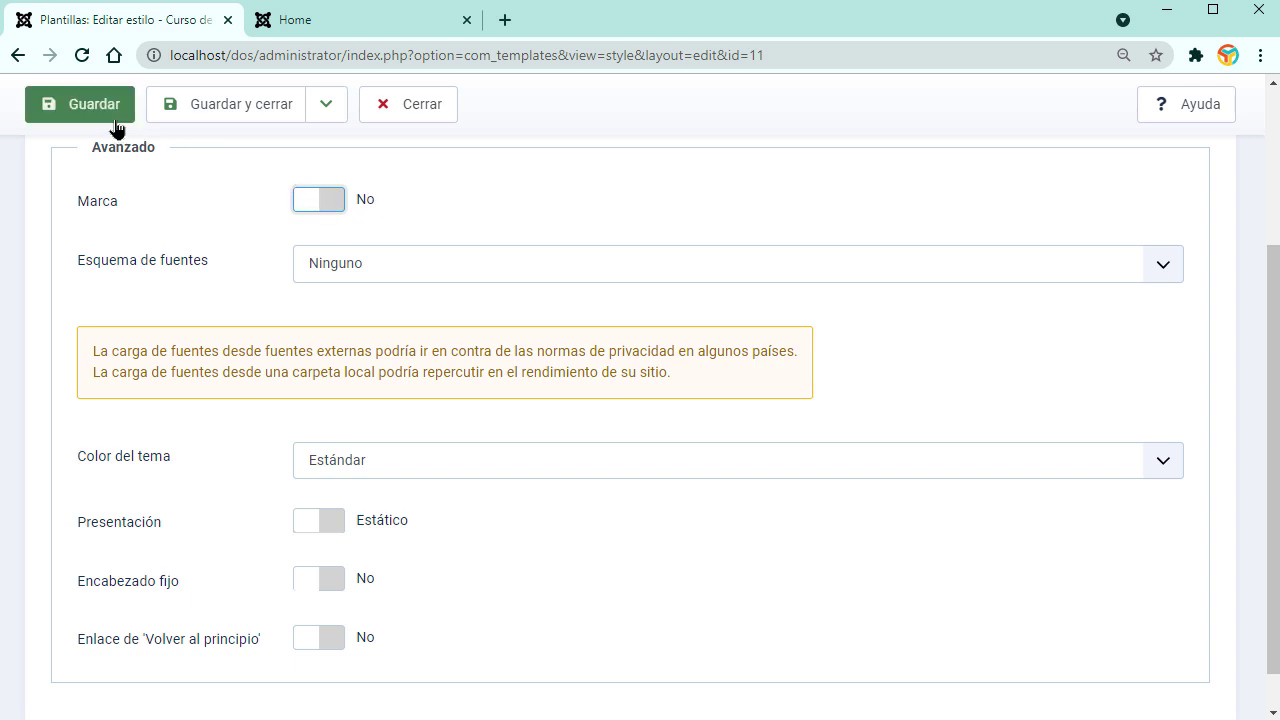
pyautogui.click(86, 104)
pyautogui.click(310, 35)
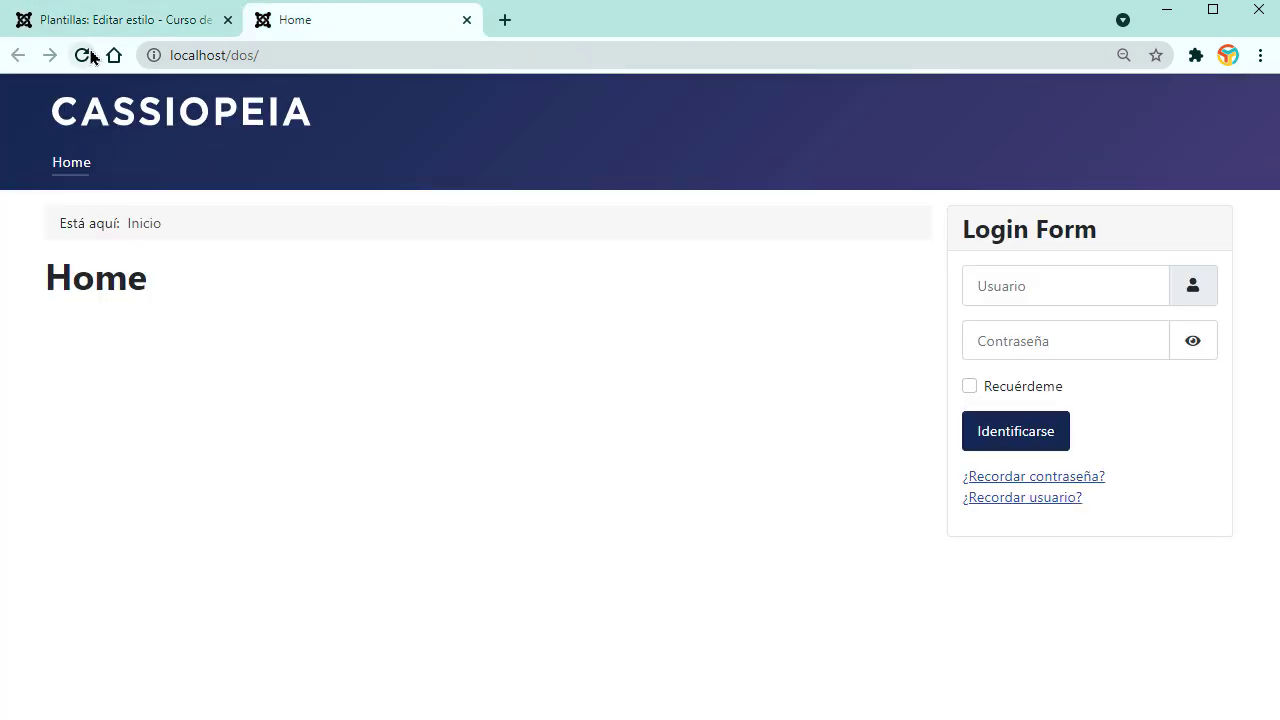
pyautogui.click(84, 55)
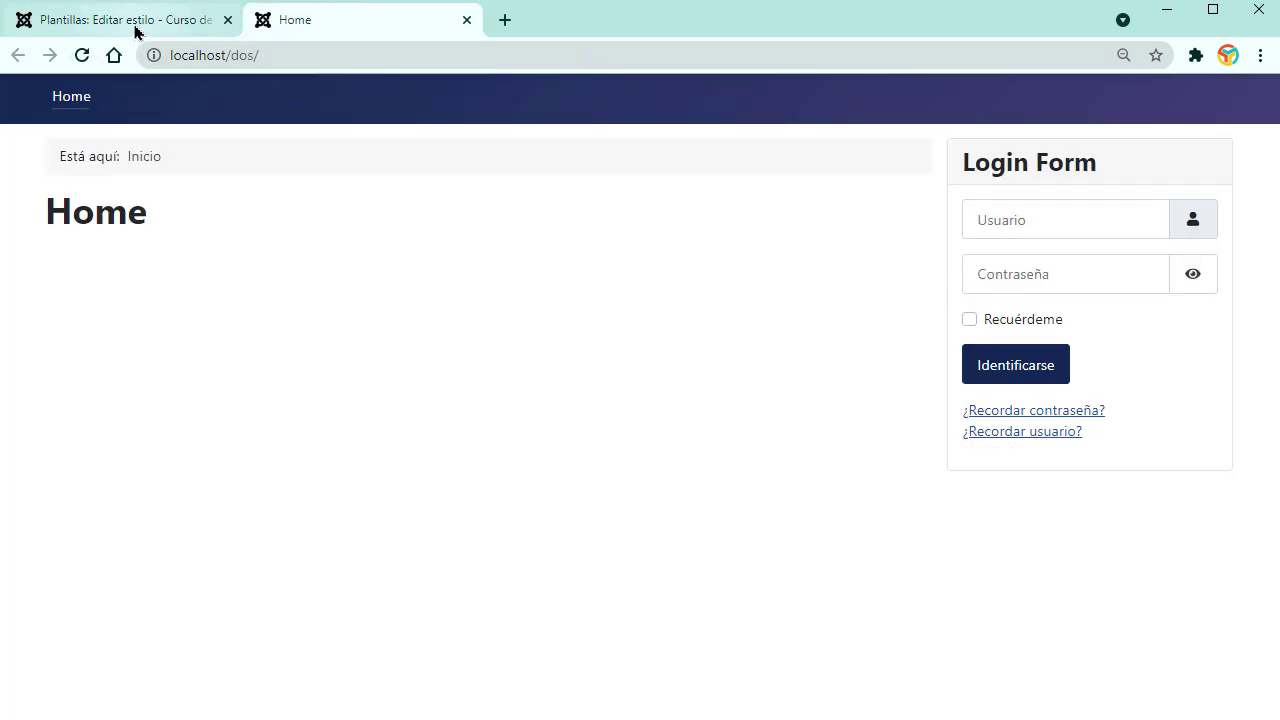
pyautogui.click(136, 29)
# Step: Set Color del tema to Alternativa, save, and reload the front page to see crimson
pyautogui.scroll(-2, 670, 495)
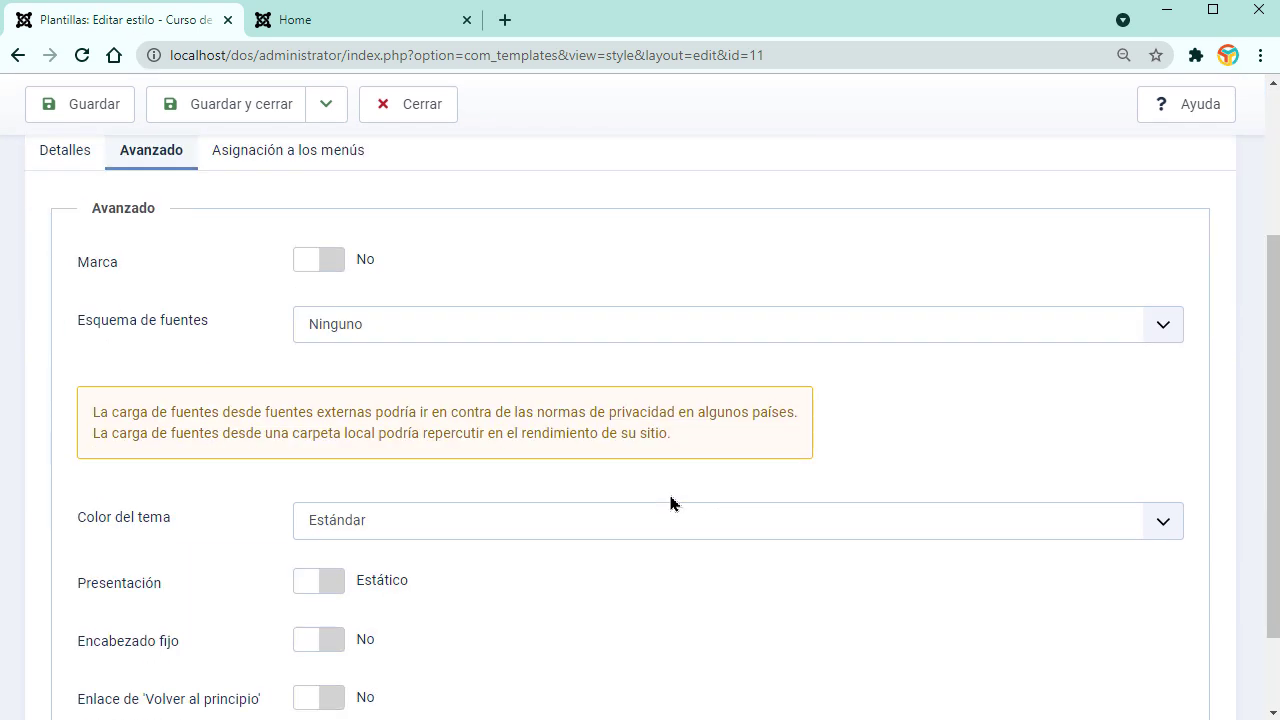
pyautogui.scroll(-1, 662, 642)
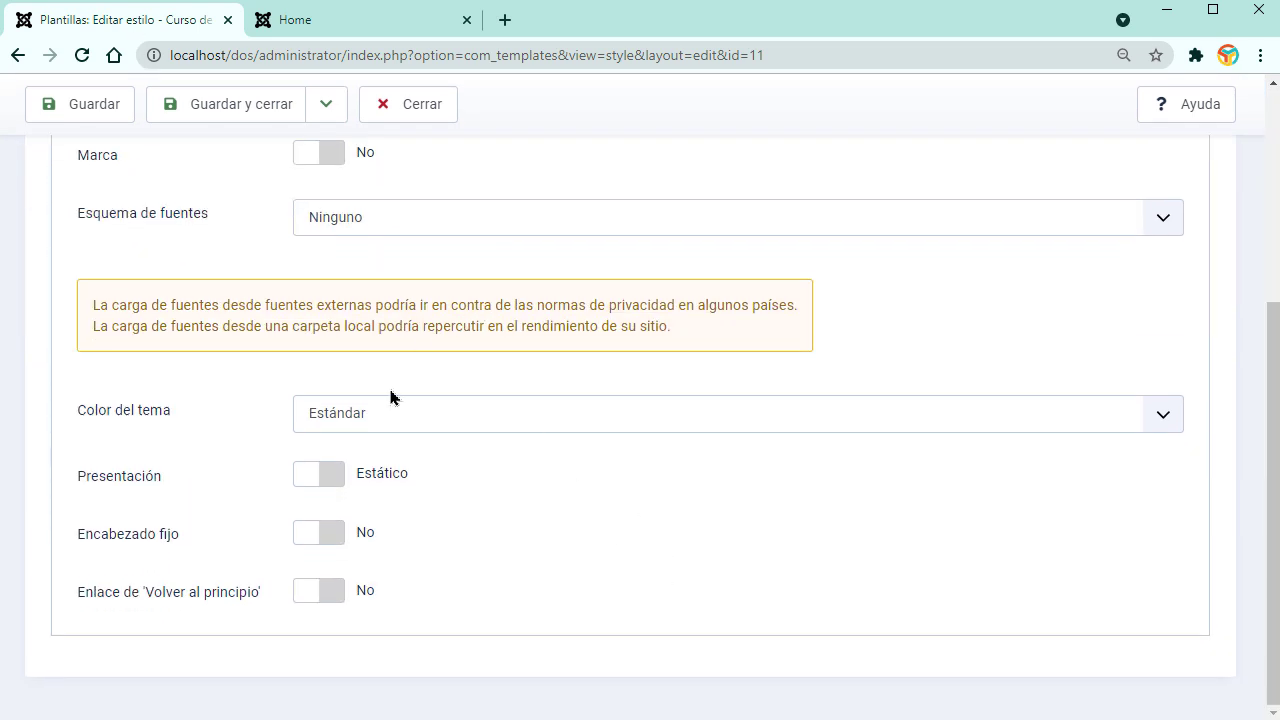
pyautogui.click(403, 424)
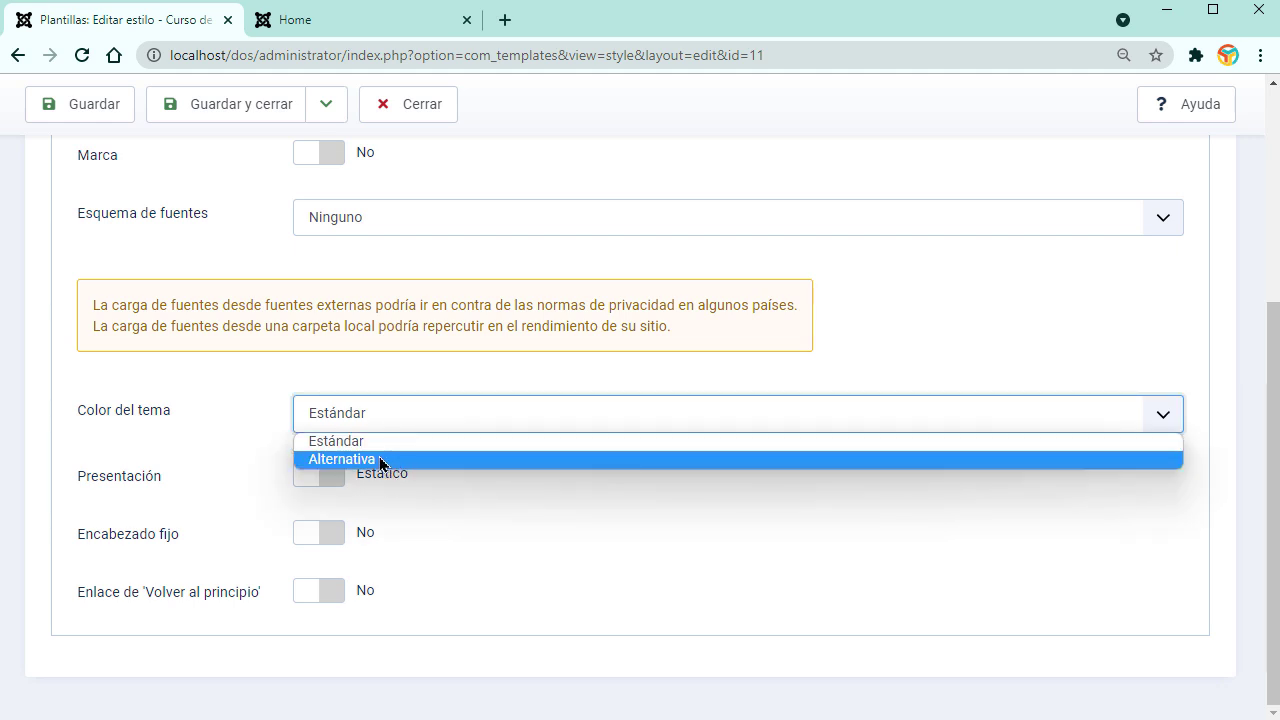
pyautogui.click(379, 459)
pyautogui.click(100, 120)
pyautogui.click(300, 22)
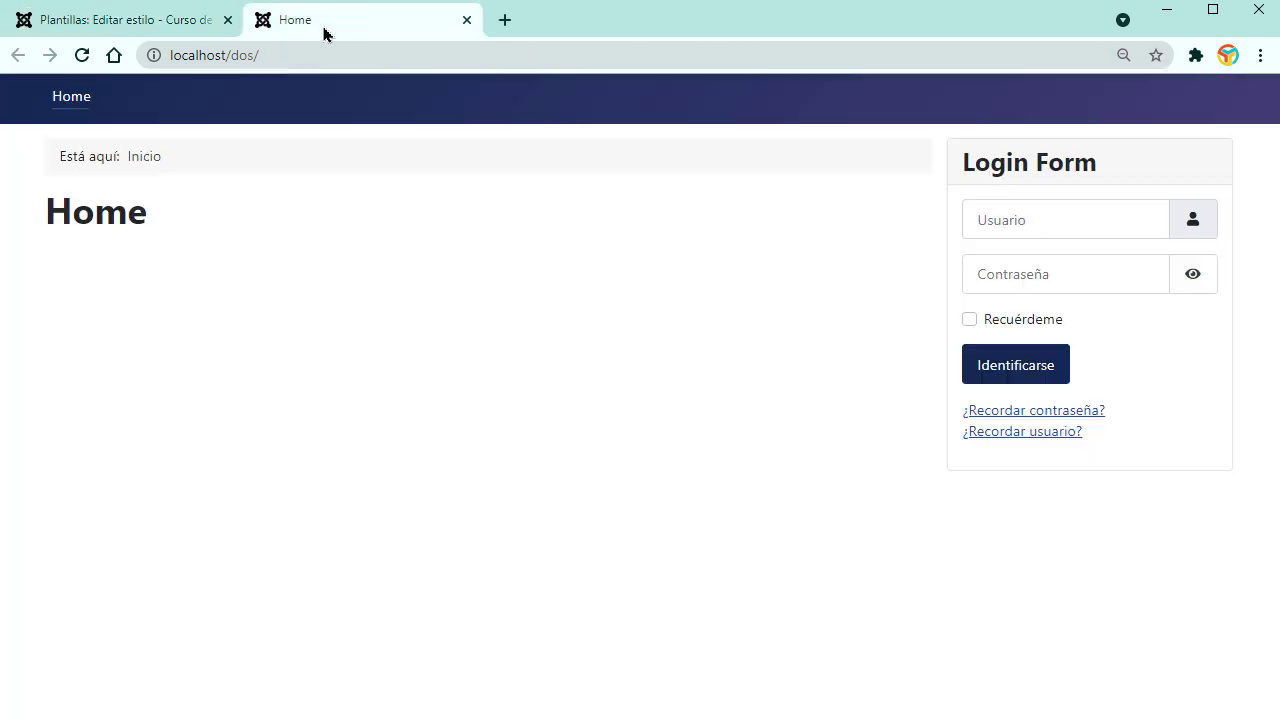
pyautogui.click(92, 60)
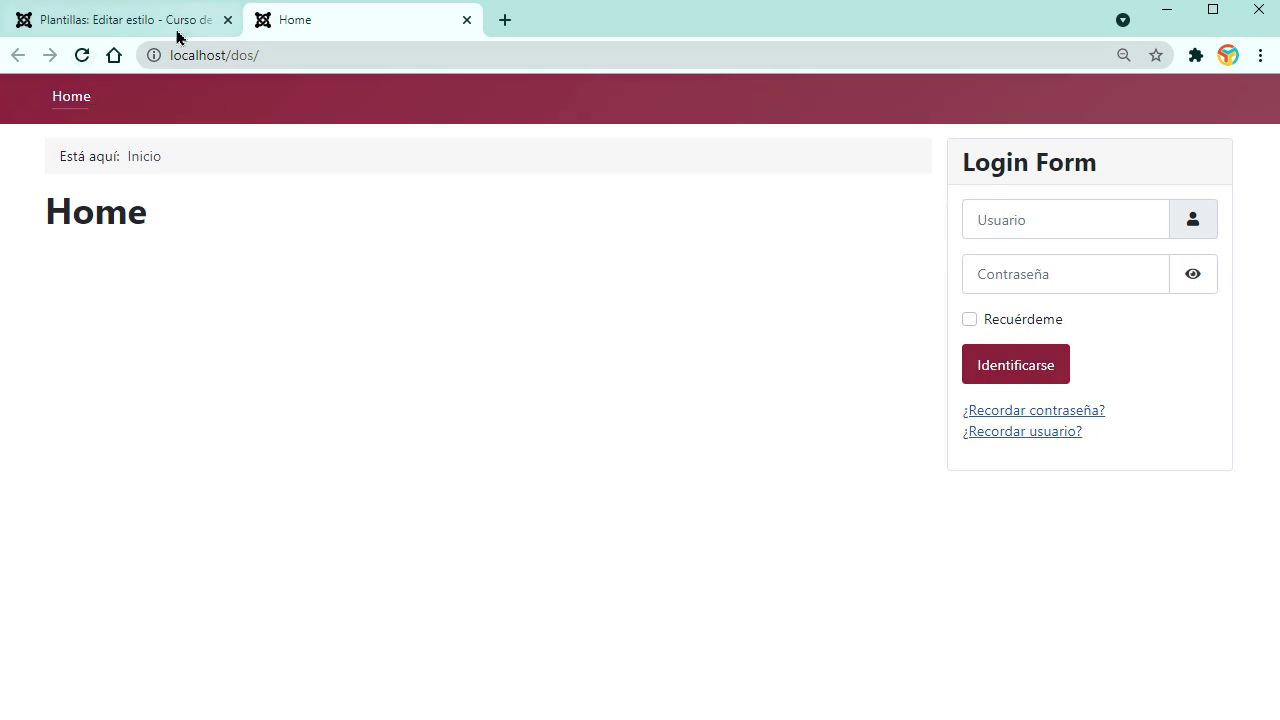
pyautogui.click(110, 22)
pyautogui.scroll(-3, 620, 450)
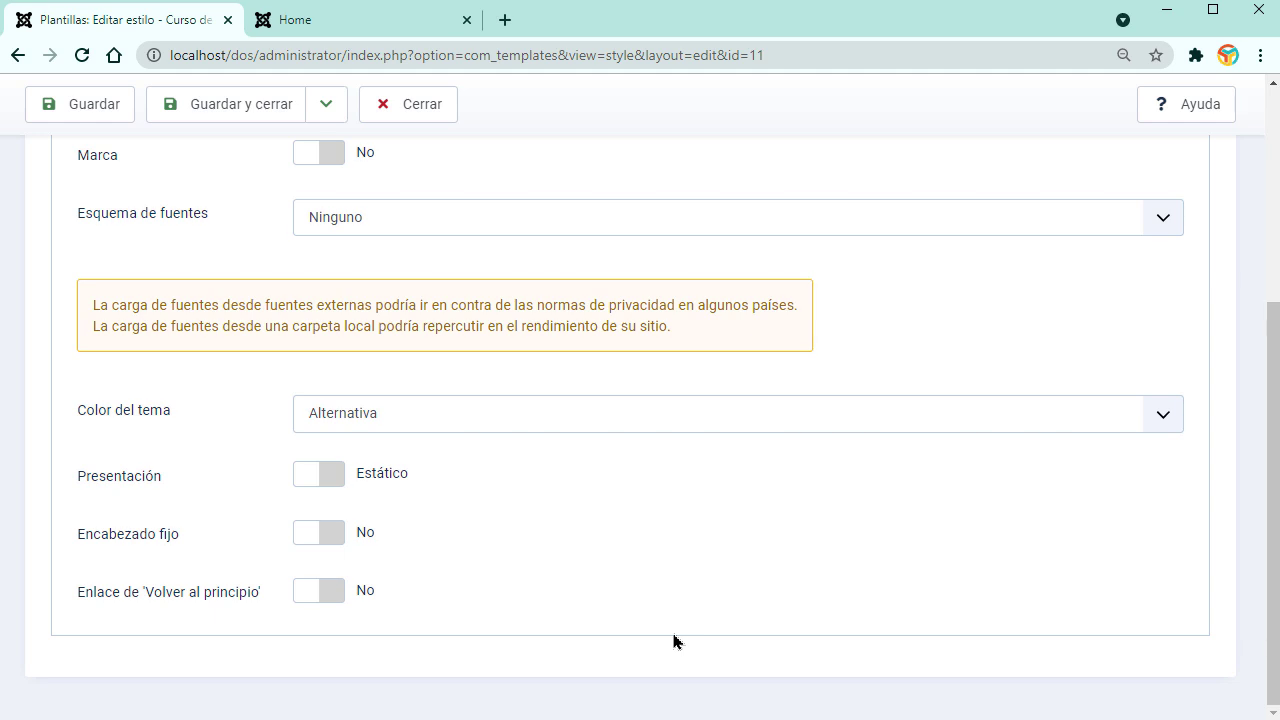
pyautogui.scroll(5, 651, 643)
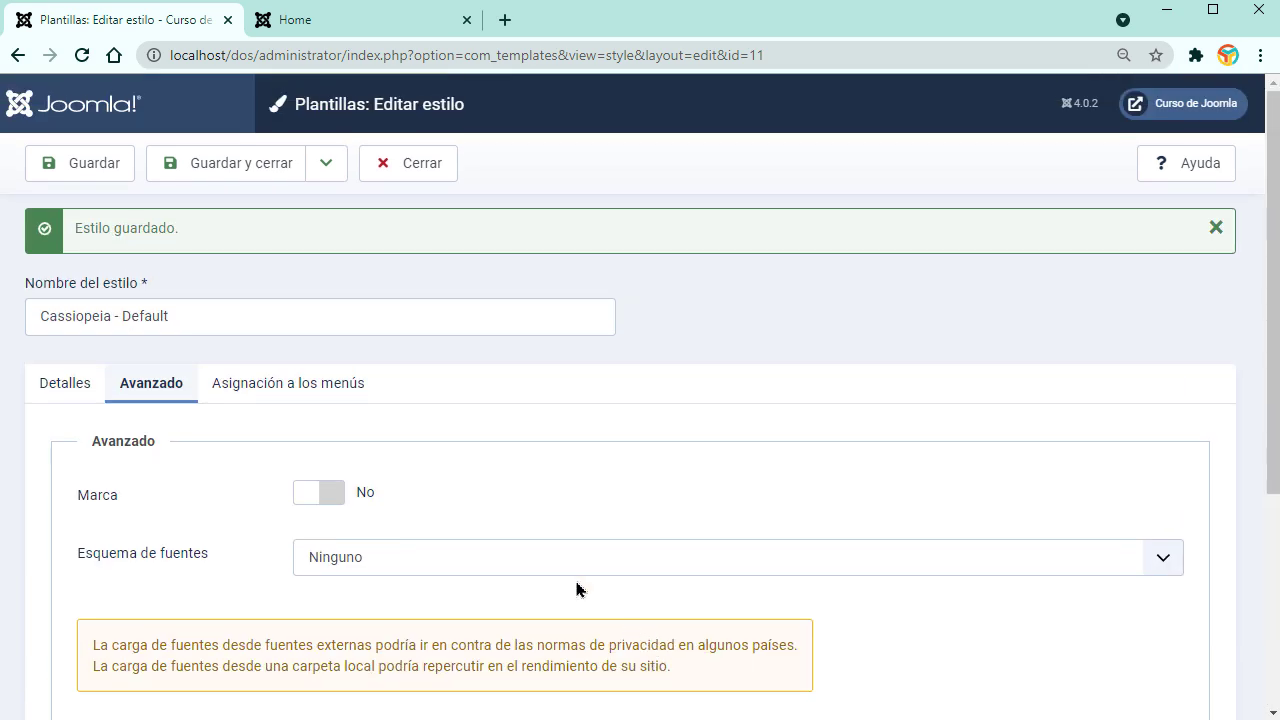
# Step: Check the style's Asignación a los menús tab, then close the template style editor
pyautogui.click(320, 396)
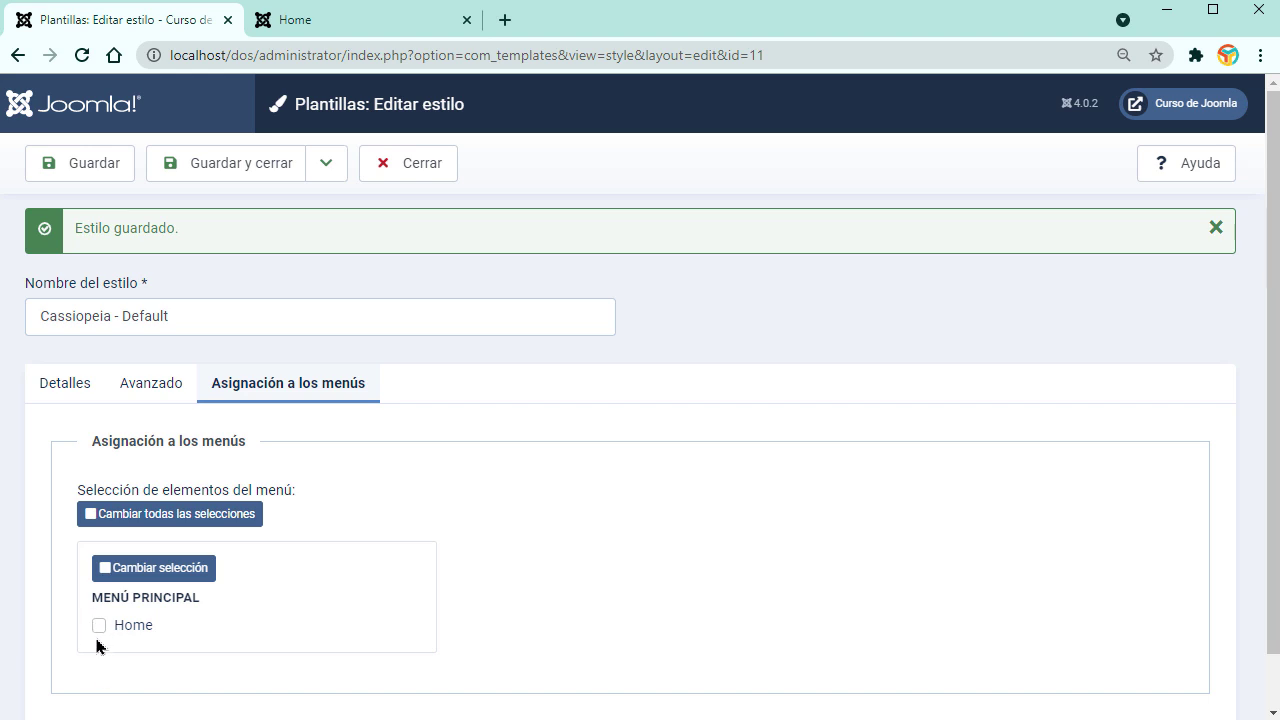
pyautogui.click(320, 22)
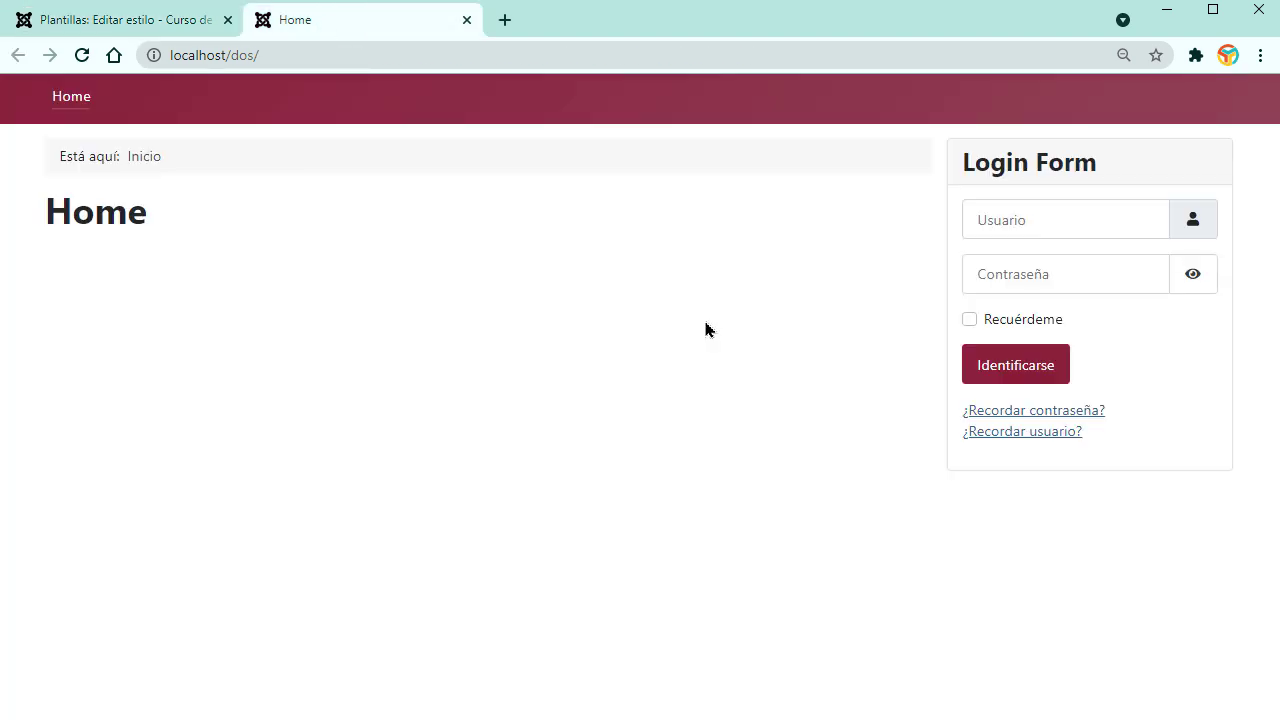
pyautogui.click(116, 22)
pyautogui.click(416, 170)
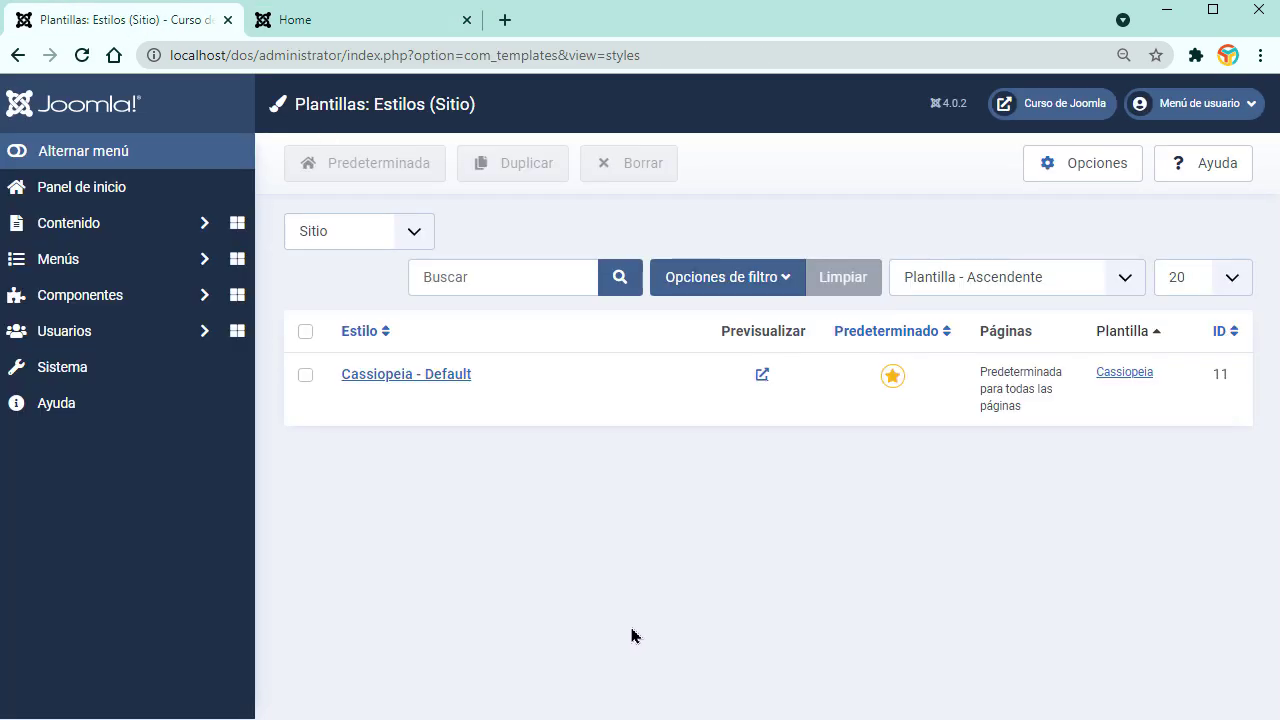
# Step: Go to Sistema, glance at the front page, then open Contenido > Artículos
pyautogui.click(113, 374)
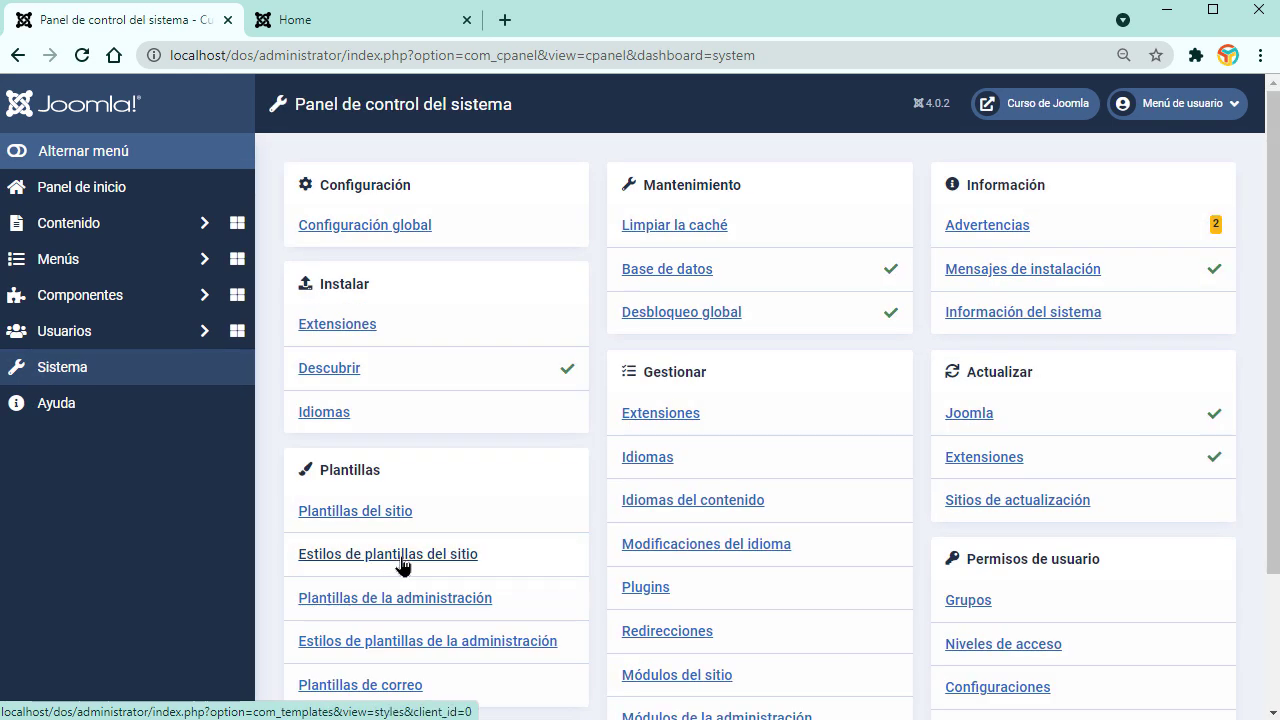
pyautogui.click(366, 28)
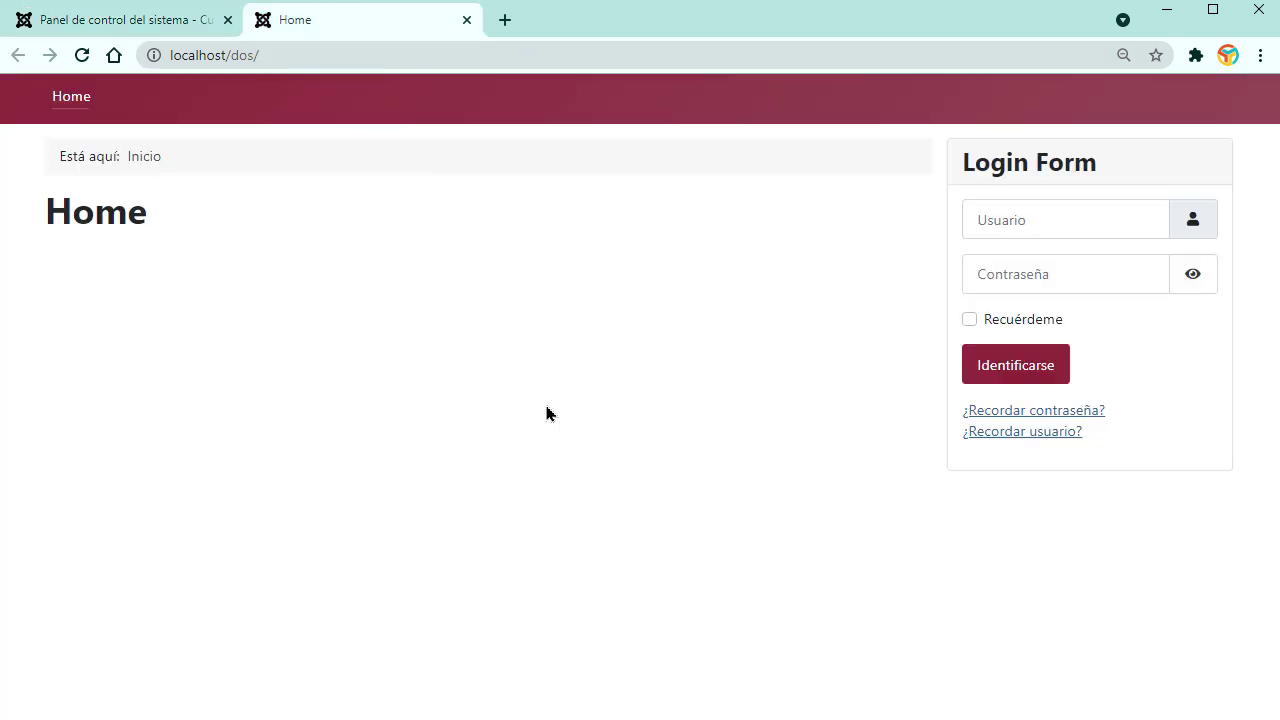
pyautogui.click(143, 24)
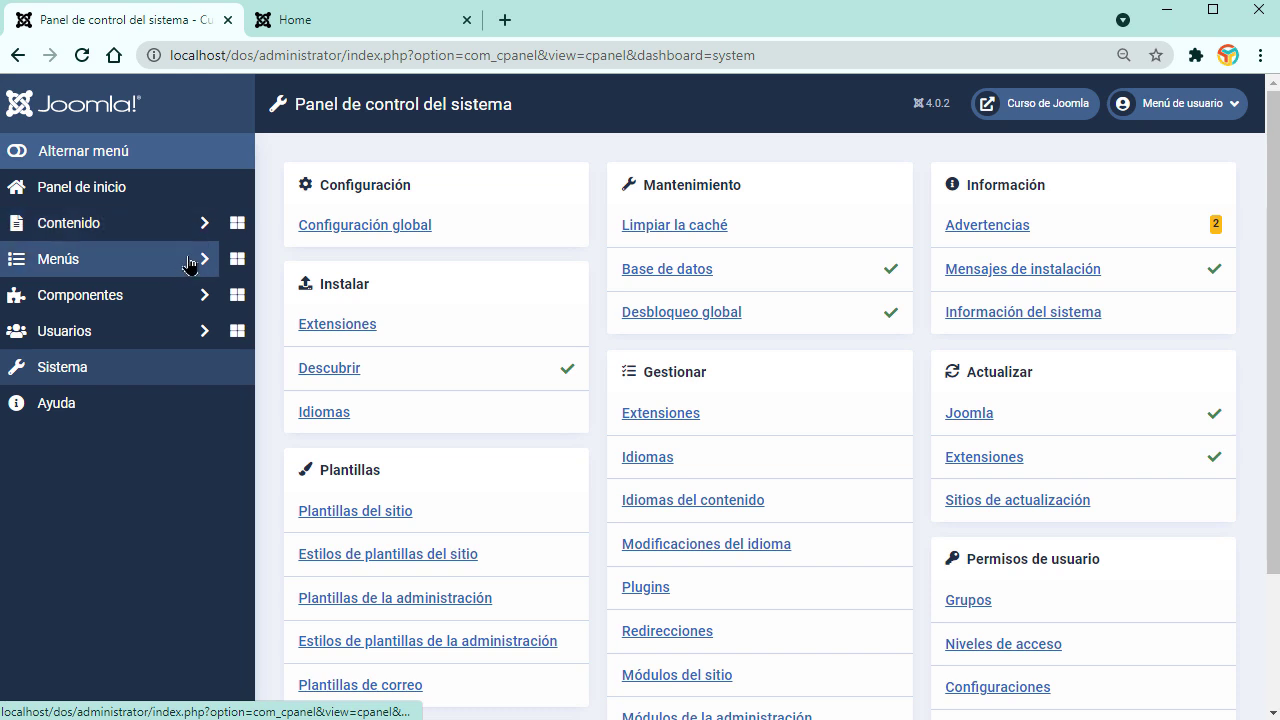
pyautogui.click(200, 228)
pyautogui.click(88, 275)
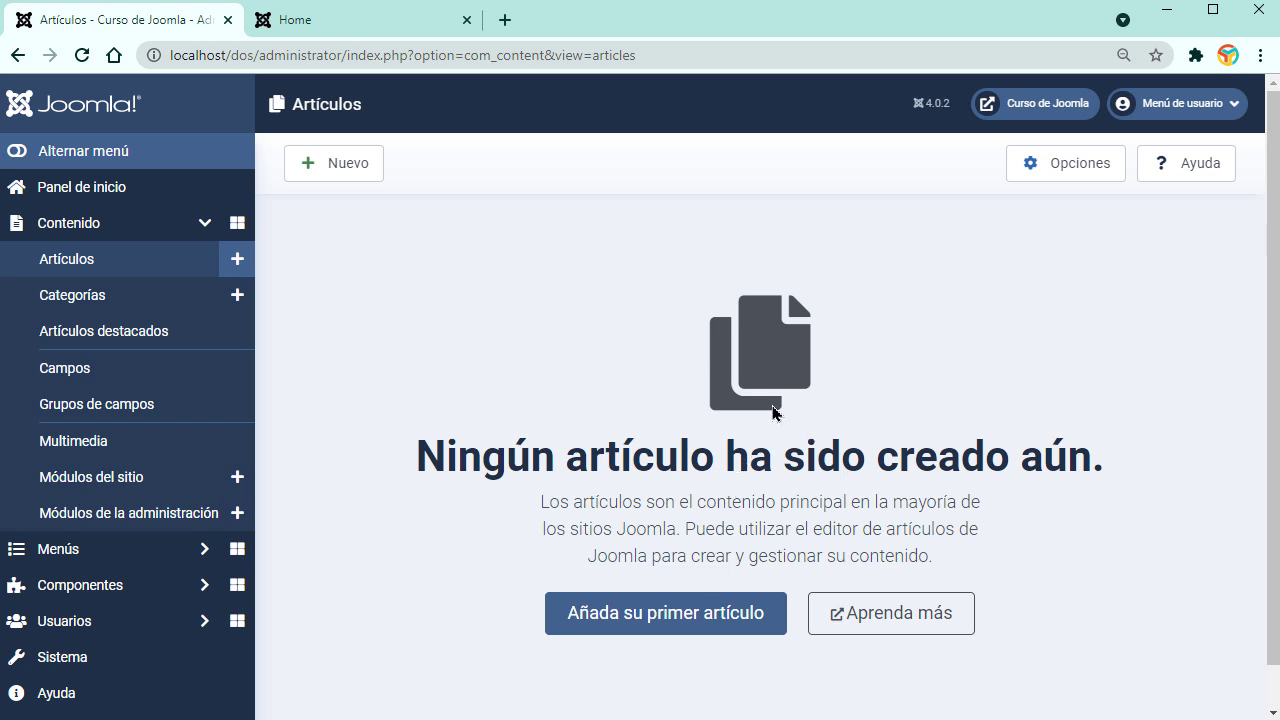
# Step: Create a new article category titled PÁGINAS and save it with Guardar y nuevo
pyautogui.click(68, 298)
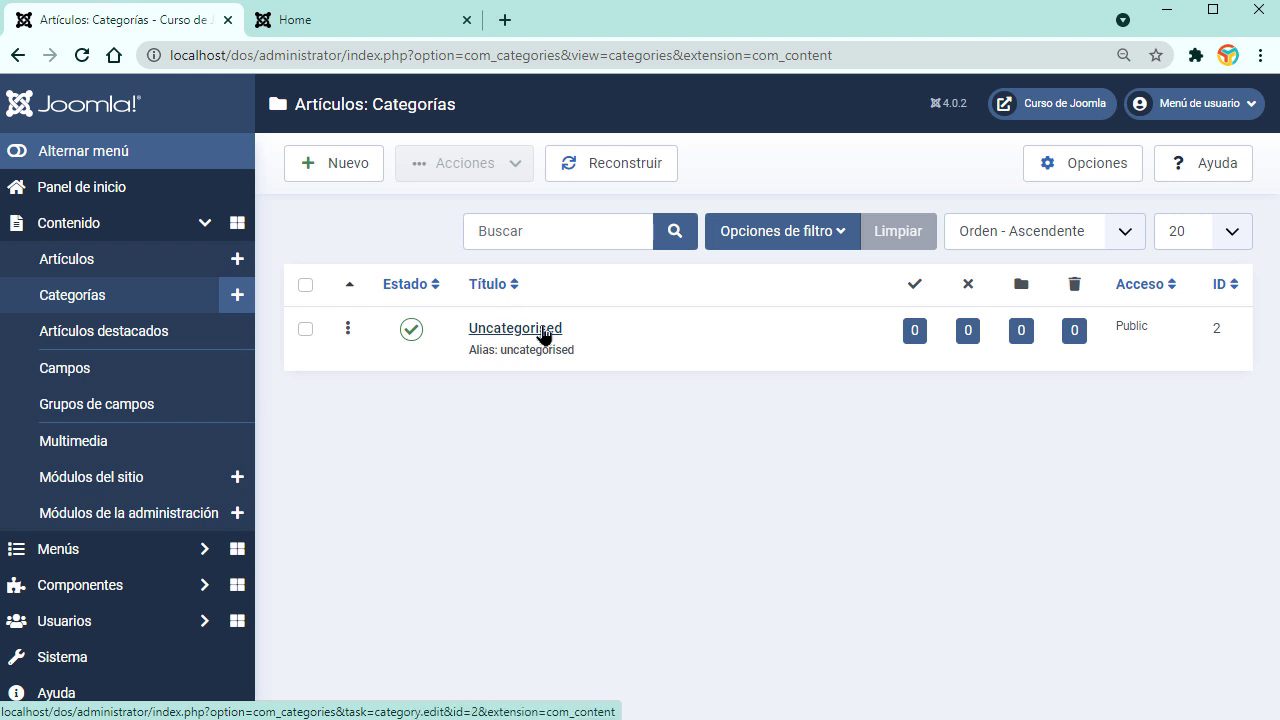
pyautogui.click(341, 177)
pyautogui.click(290, 261)
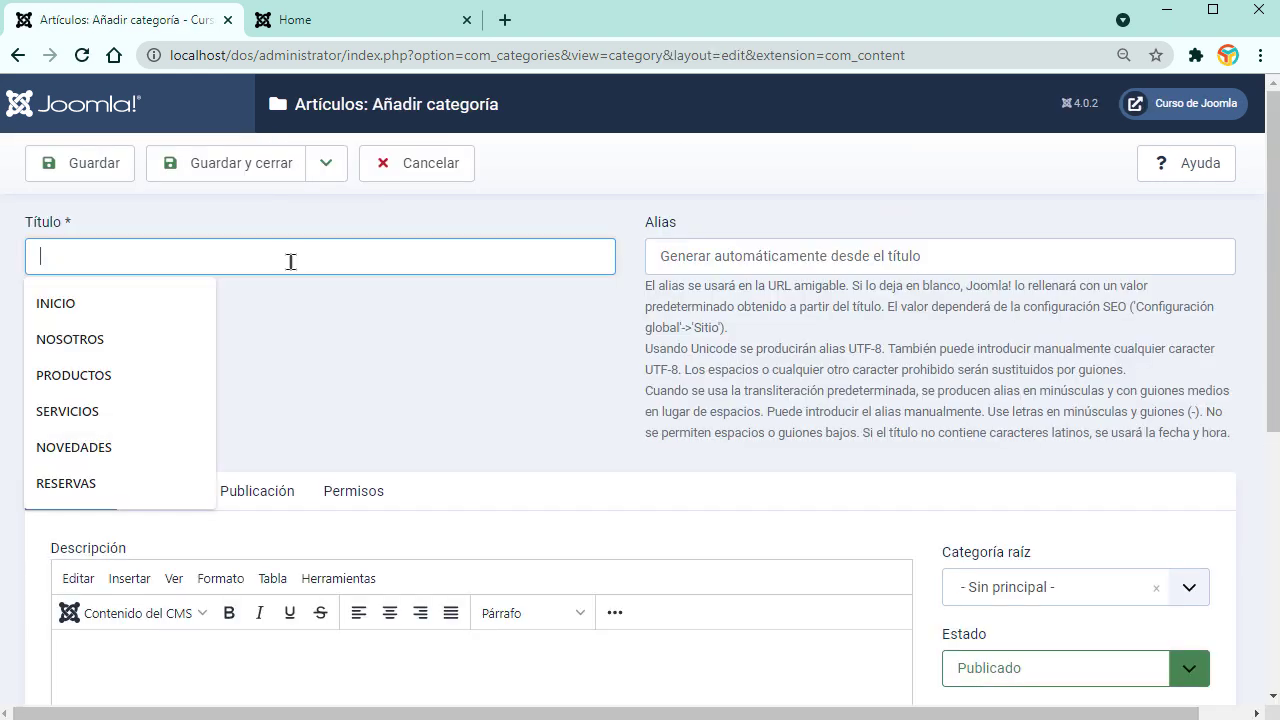
pyautogui.write('PÁGINAS')
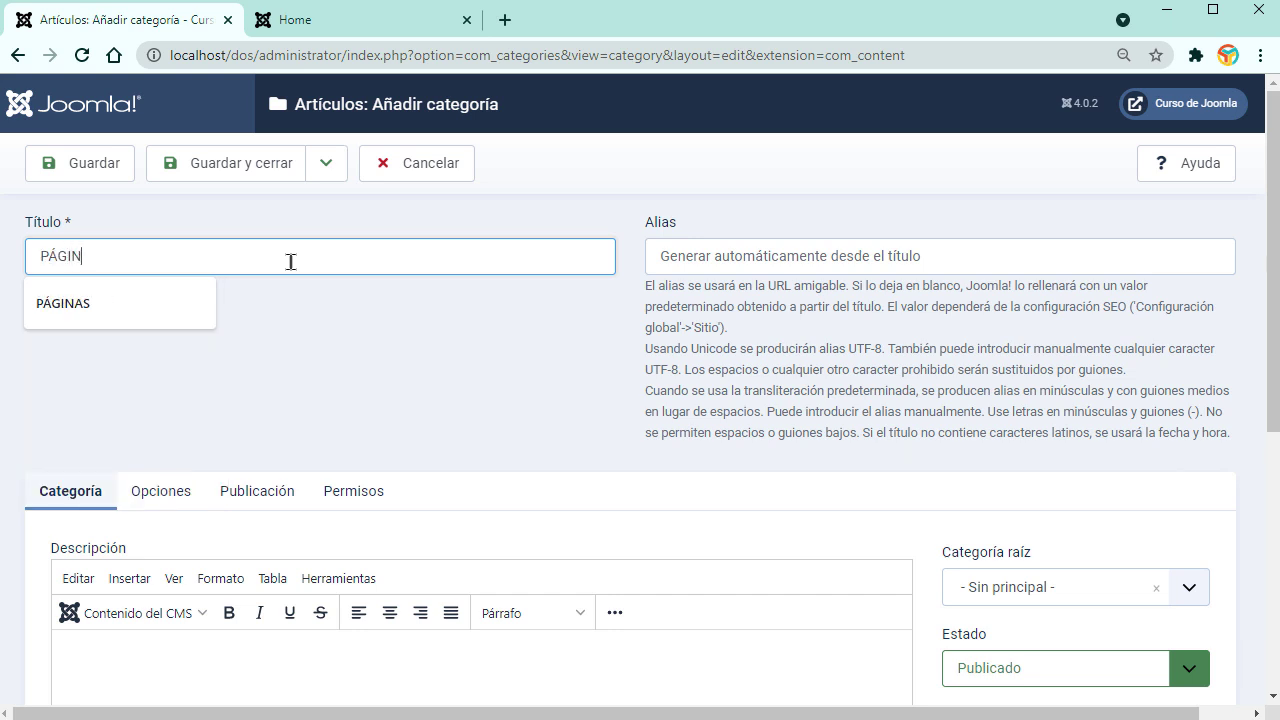
pyautogui.scroll(-2, 305, 328)
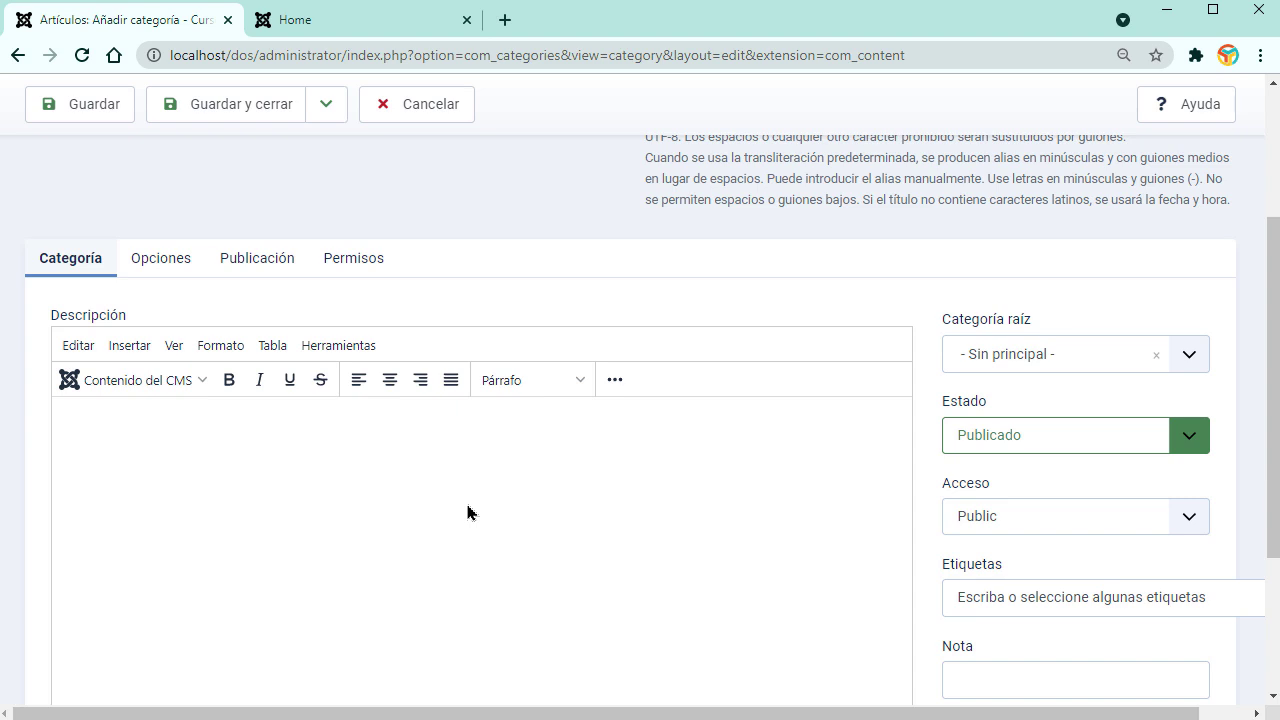
pyautogui.scroll(2, 467, 512)
pyautogui.click(312, 170)
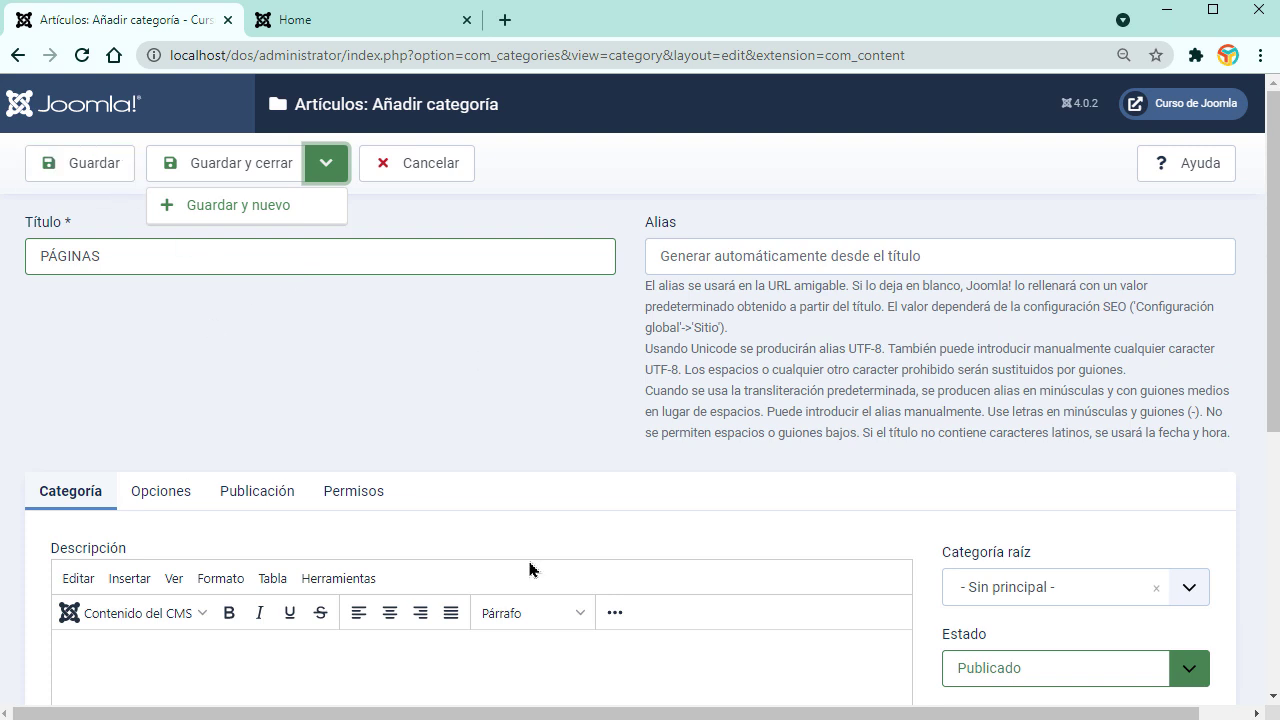
pyautogui.click(262, 208)
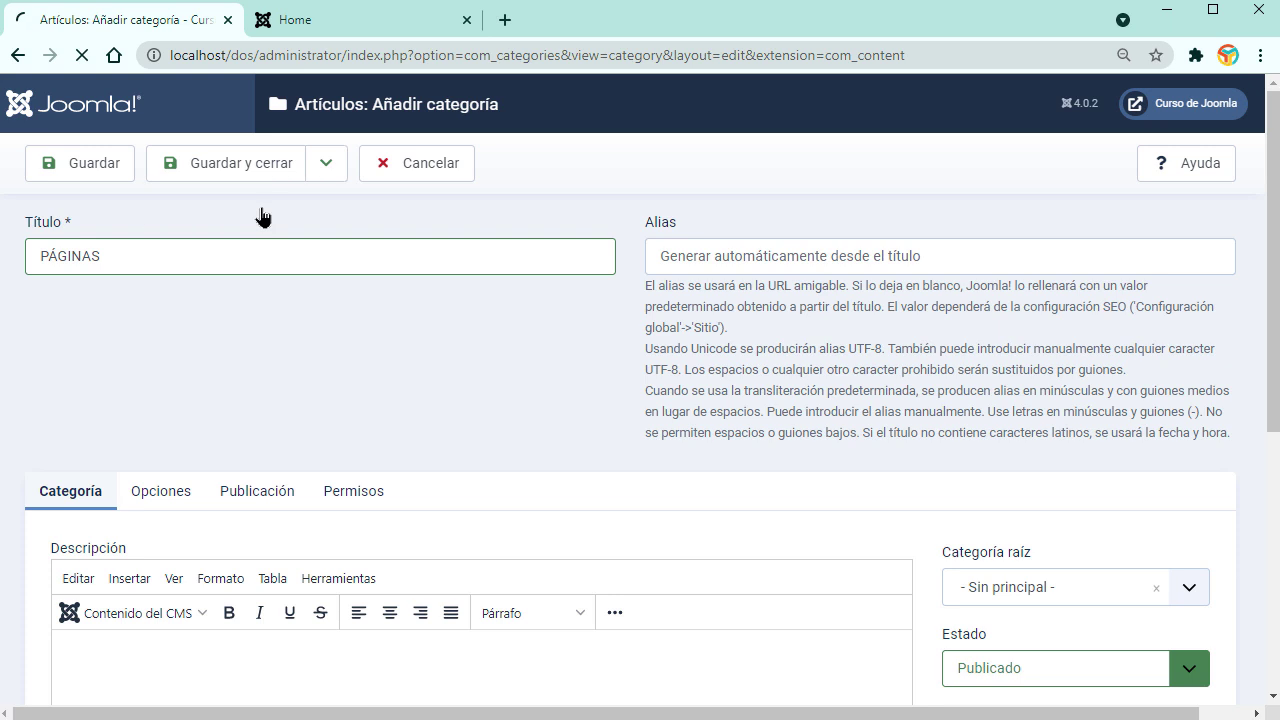
# Step: Title the next category NOTICIAS and save and close it
pyautogui.click(229, 322)
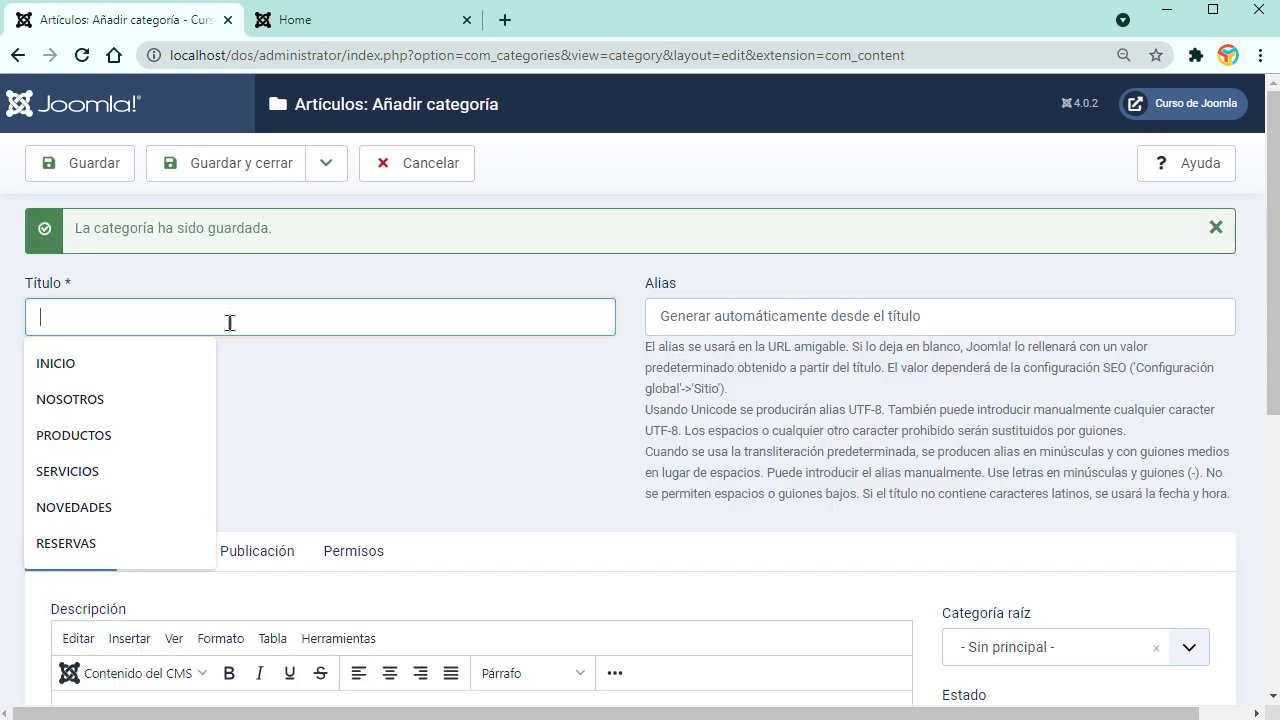
pyautogui.write('NOTICIAS')
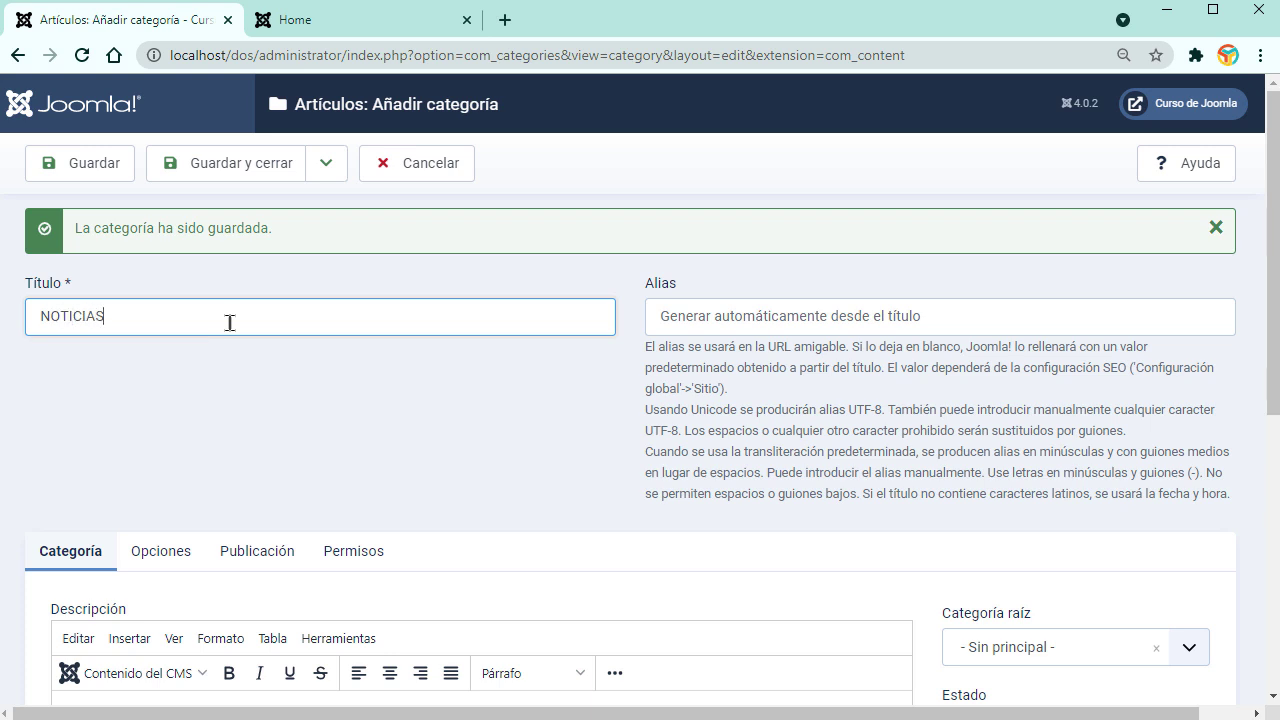
pyautogui.click(252, 180)
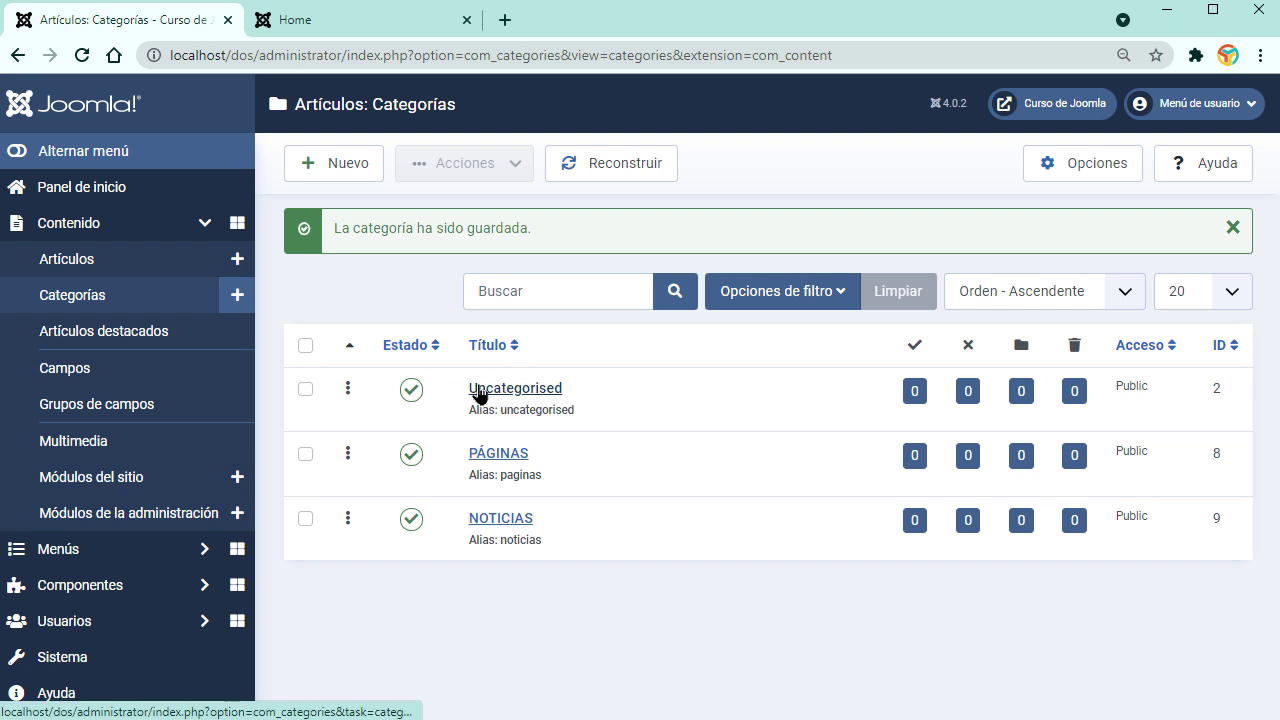
# Step: From the Articles list, start a new article in category PÁGINAS titled INICIO
pyautogui.click(66, 264)
pyautogui.click(320, 178)
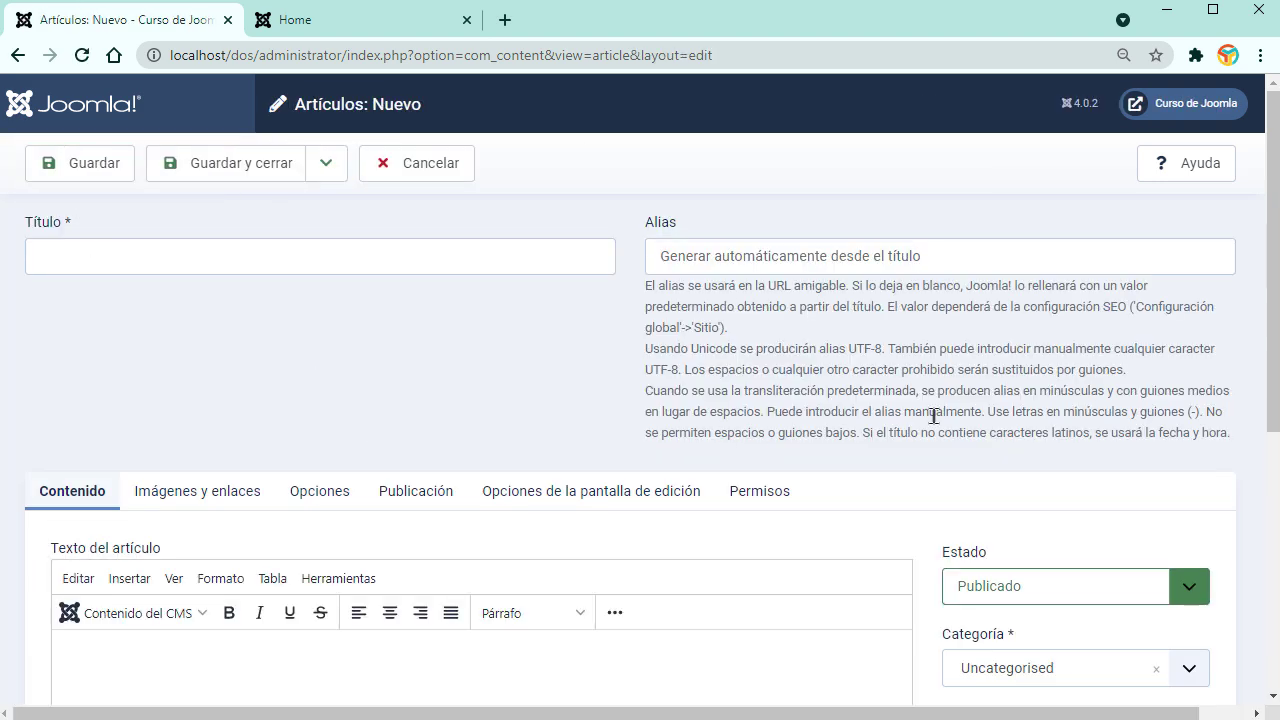
pyautogui.scroll(-2, 1036, 408)
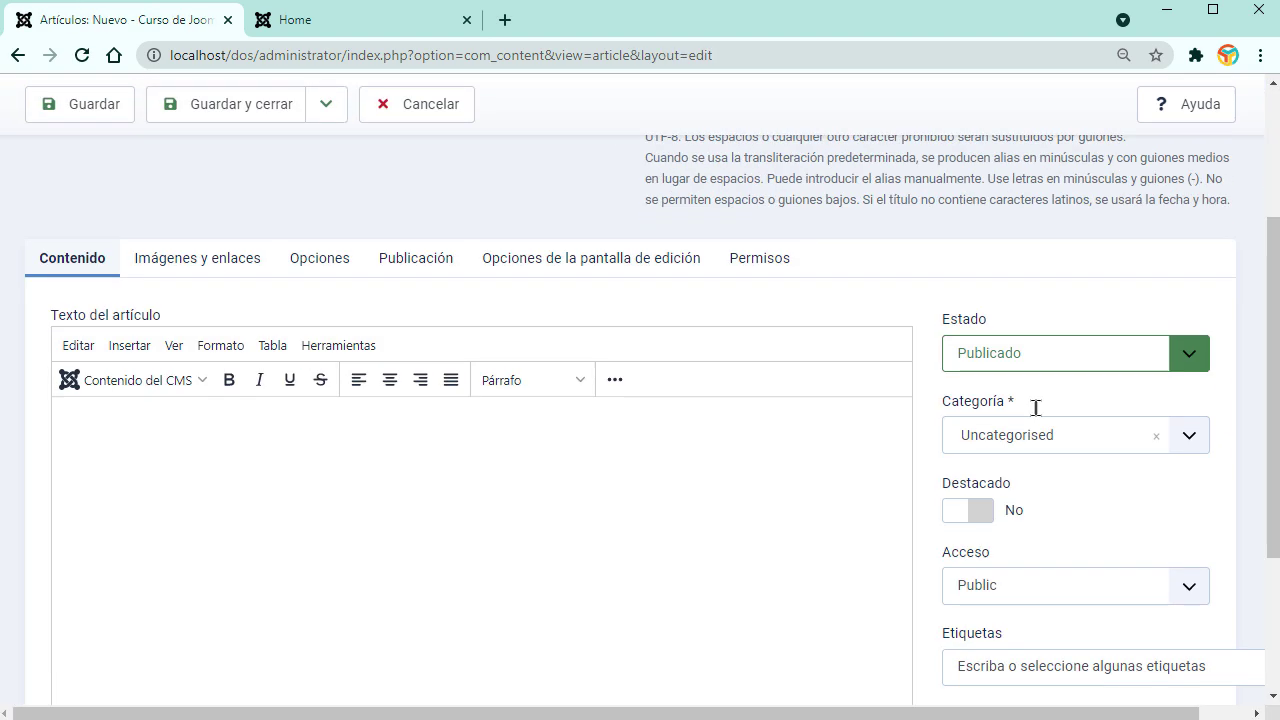
pyautogui.click(1191, 443)
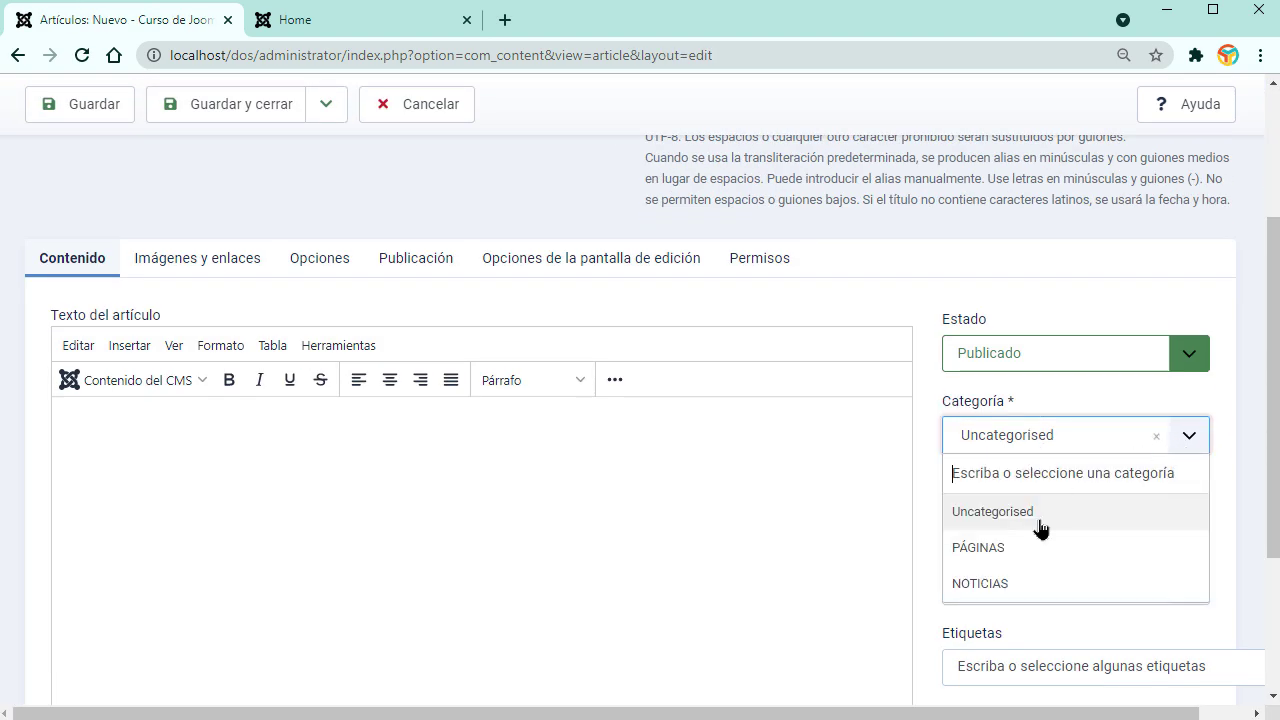
pyautogui.click(990, 551)
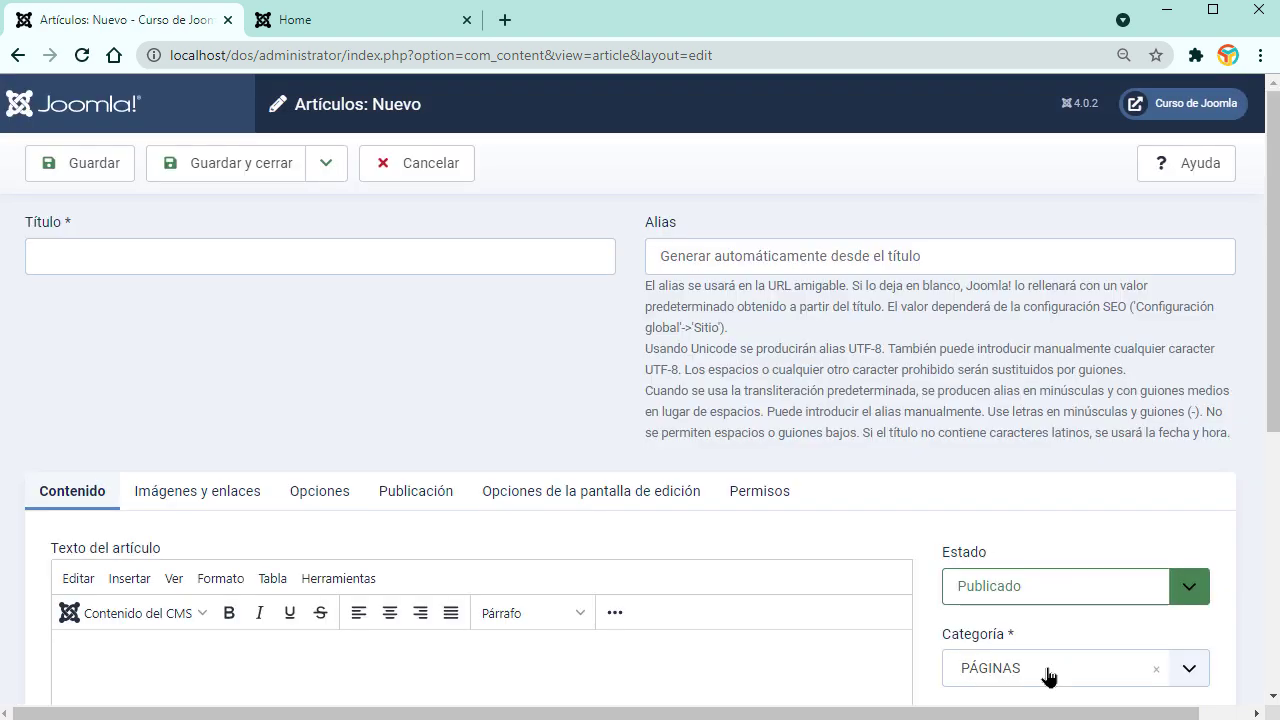
pyautogui.click(258, 263)
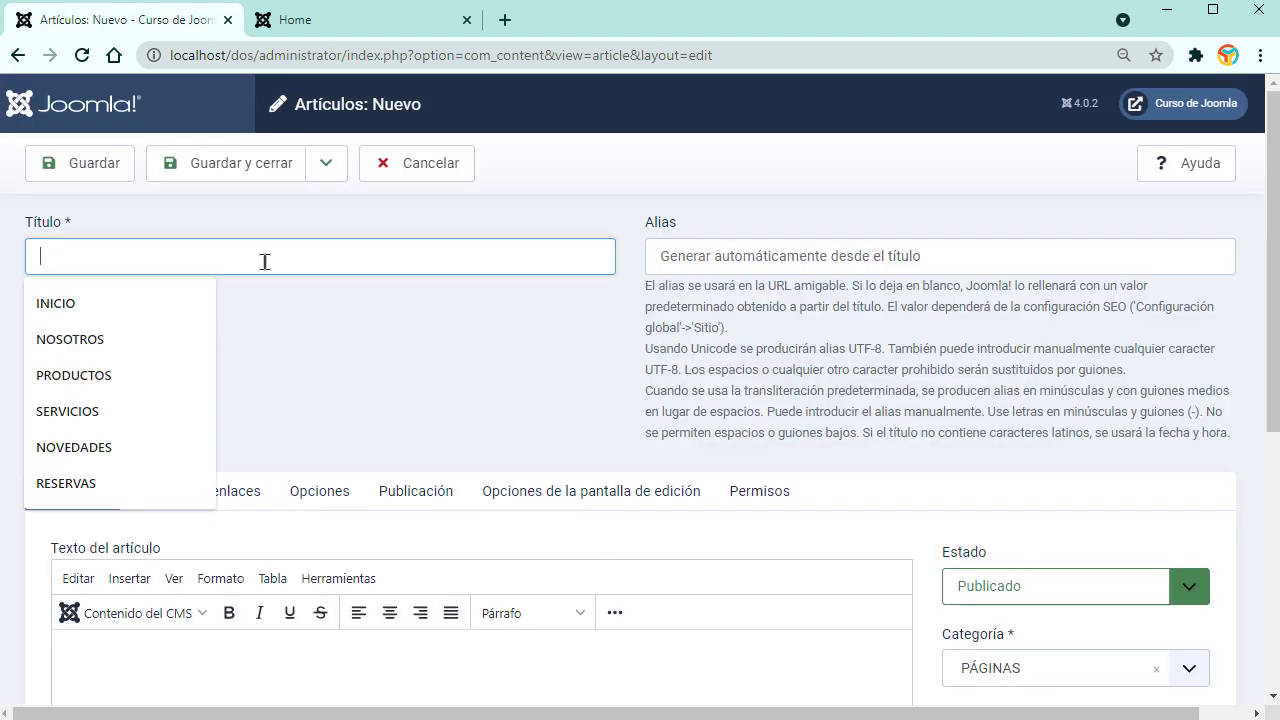
pyautogui.click(160, 308)
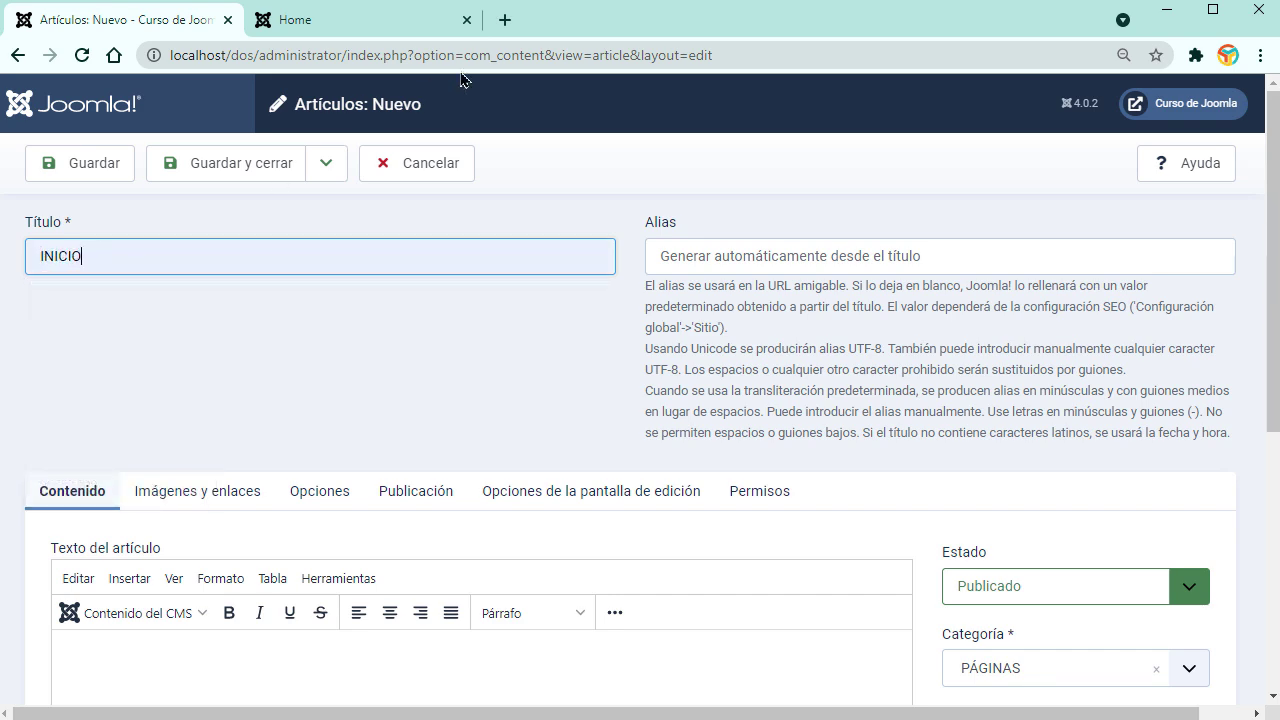
# Step: Load lipsum.com's generated Lorem Ipsum in a new tab and select all five paragraphs
pyautogui.click(505, 28)
pyautogui.write('lorem')
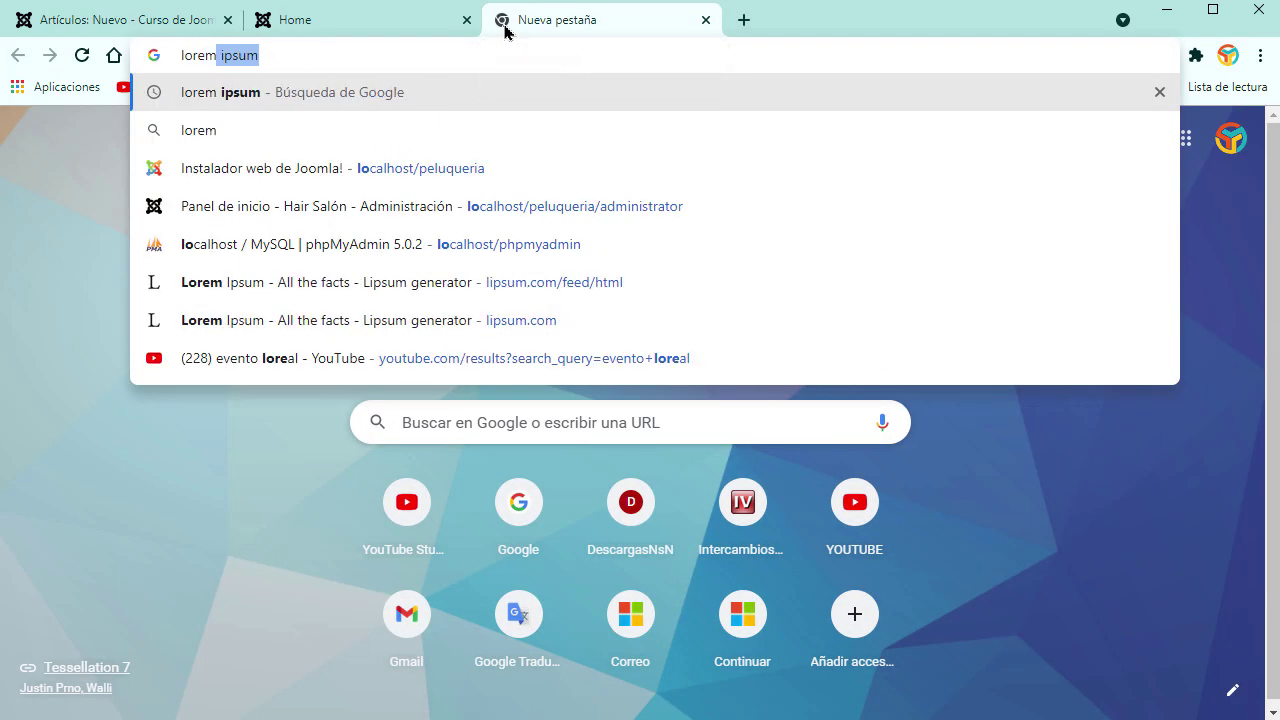
pyautogui.click(545, 330)
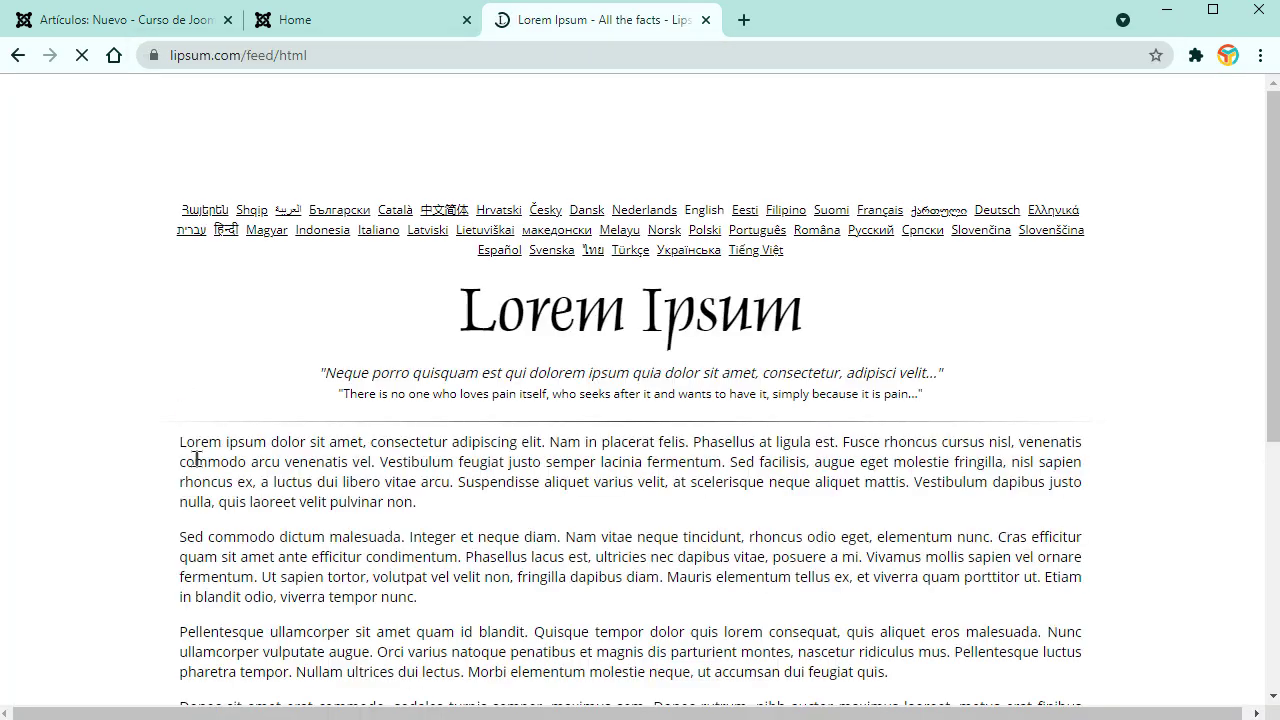
pyautogui.moveTo(179, 441); pyautogui.dragTo(575, 481)
pyautogui.hotkey('ctrl', 'c')
pyautogui.scroll(-3, 385, 478)
pyautogui.scroll(-2, 385, 478)
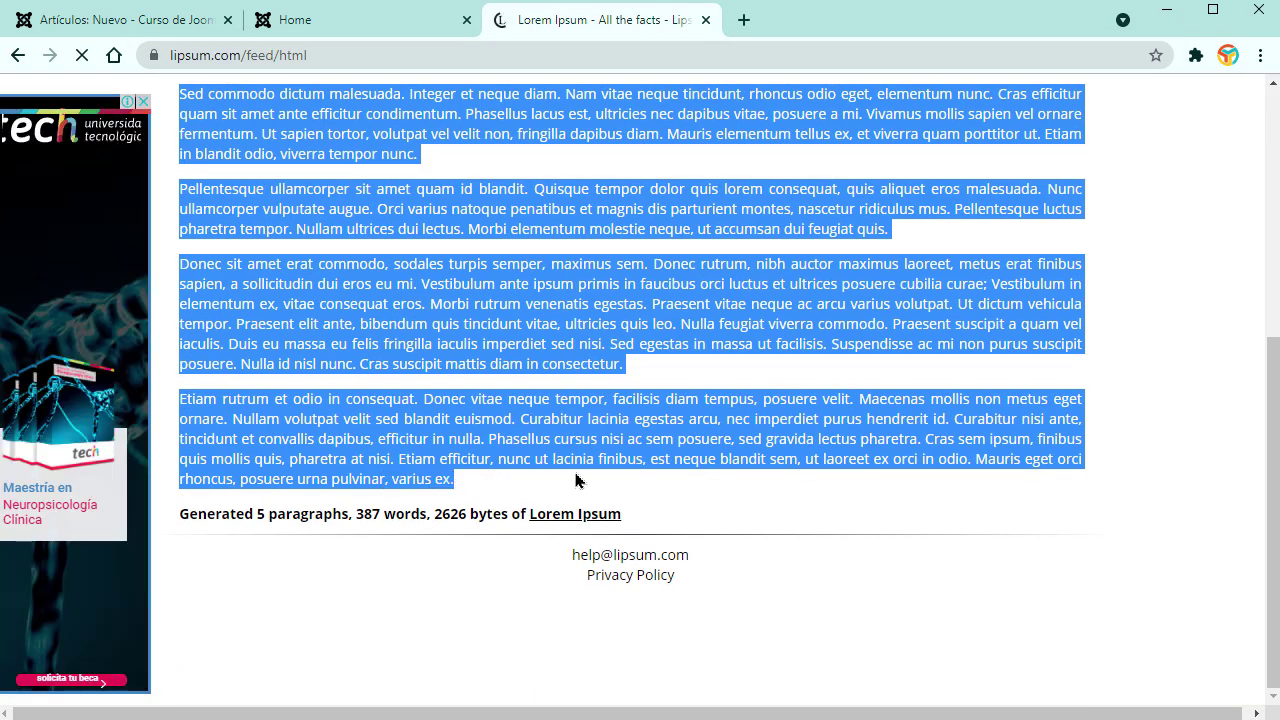
pyautogui.moveTo(581, 18); pyautogui.dragTo(310, 45)
# Step: Back in the INICIO article, paste the Lorem Ipsum paragraphs into the body
pyautogui.click(343, 28)
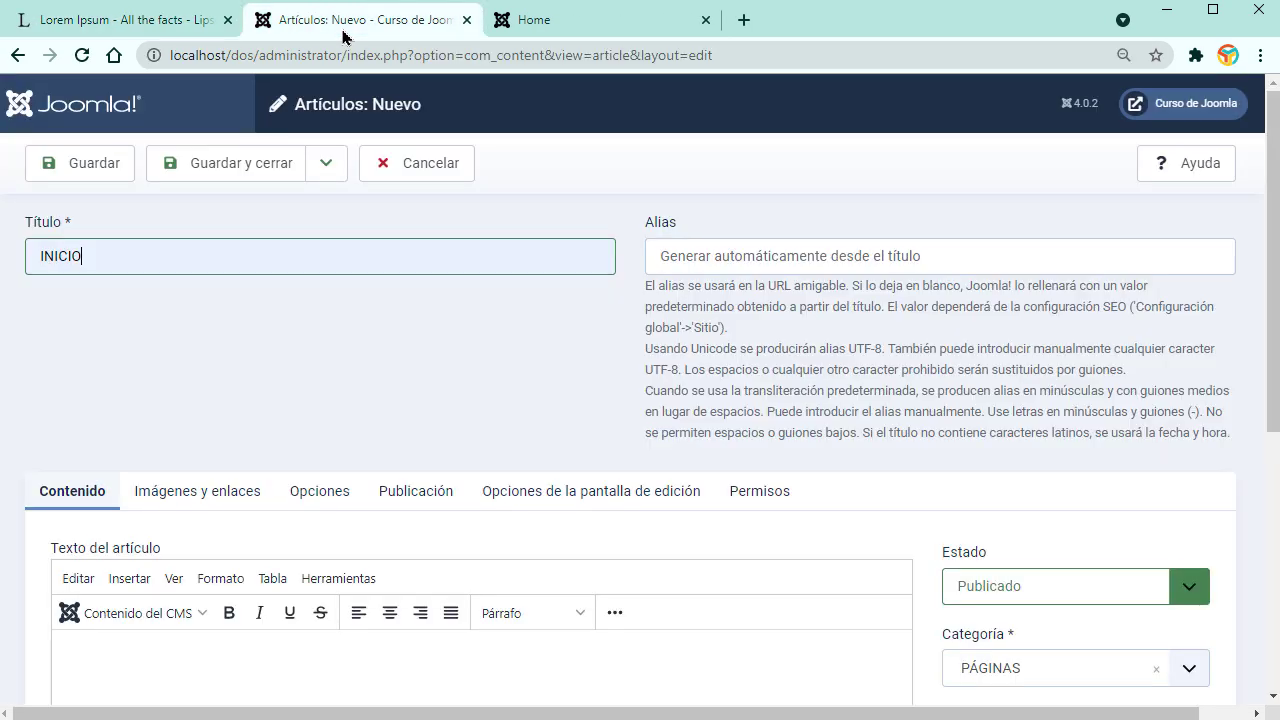
pyautogui.scroll(-2, 414, 634)
pyautogui.click(342, 465)
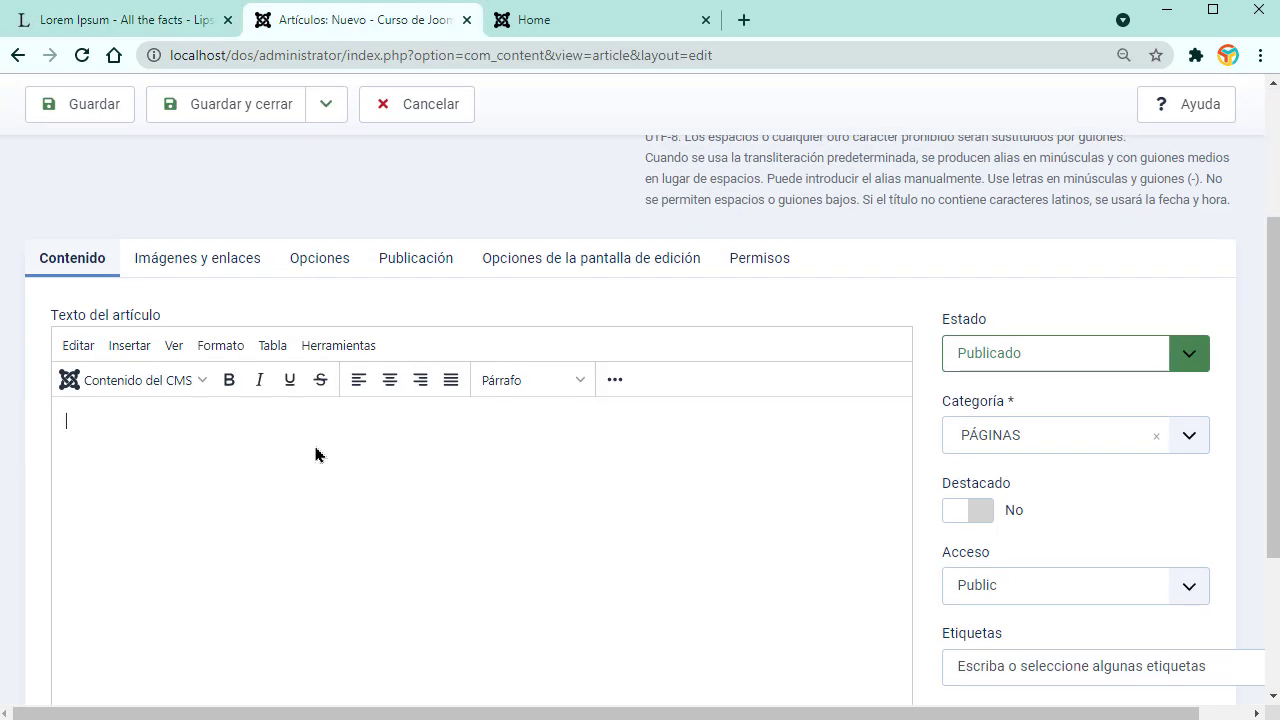
pyautogui.hotkey('ctrl', 'v')
pyautogui.scroll(3, 342, 465)
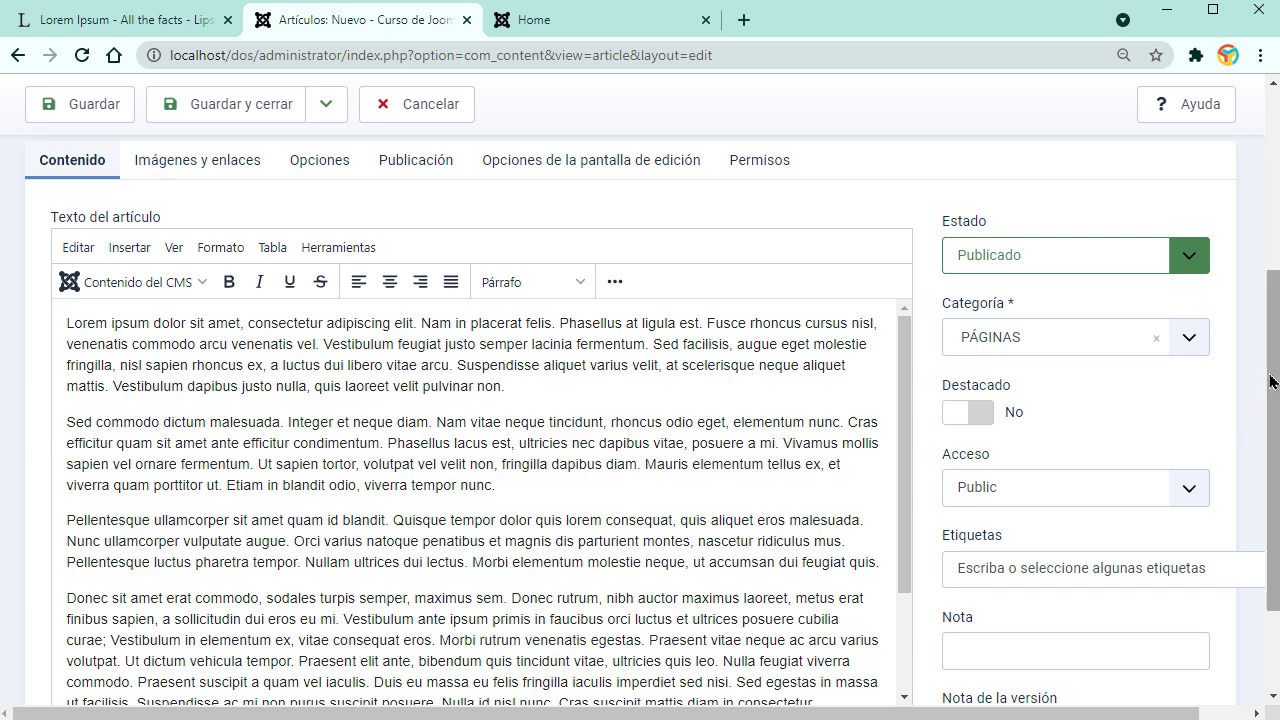
pyautogui.scroll(3, 1272, 440)
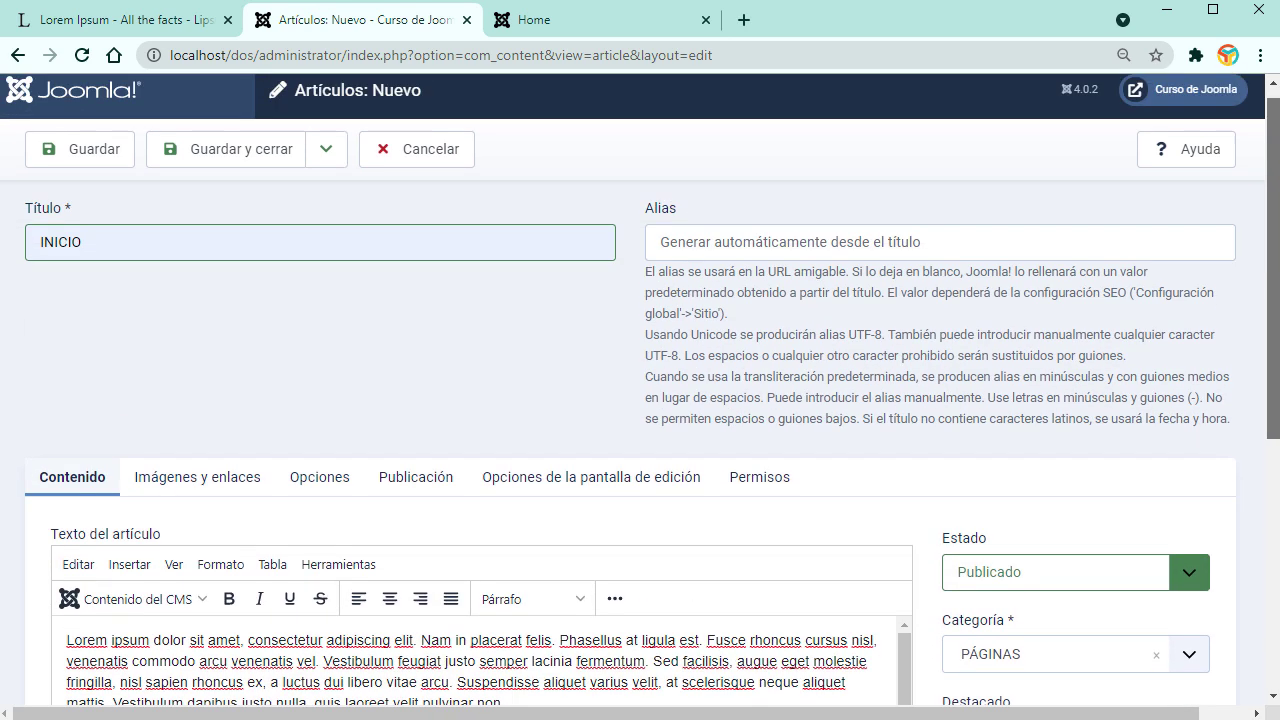
pyautogui.moveTo(1271, 211)
pyautogui.mouseDown()
pyautogui.moveTo(1271, 249)
pyautogui.moveTo(1271, 211)
pyautogui.mouseUp()
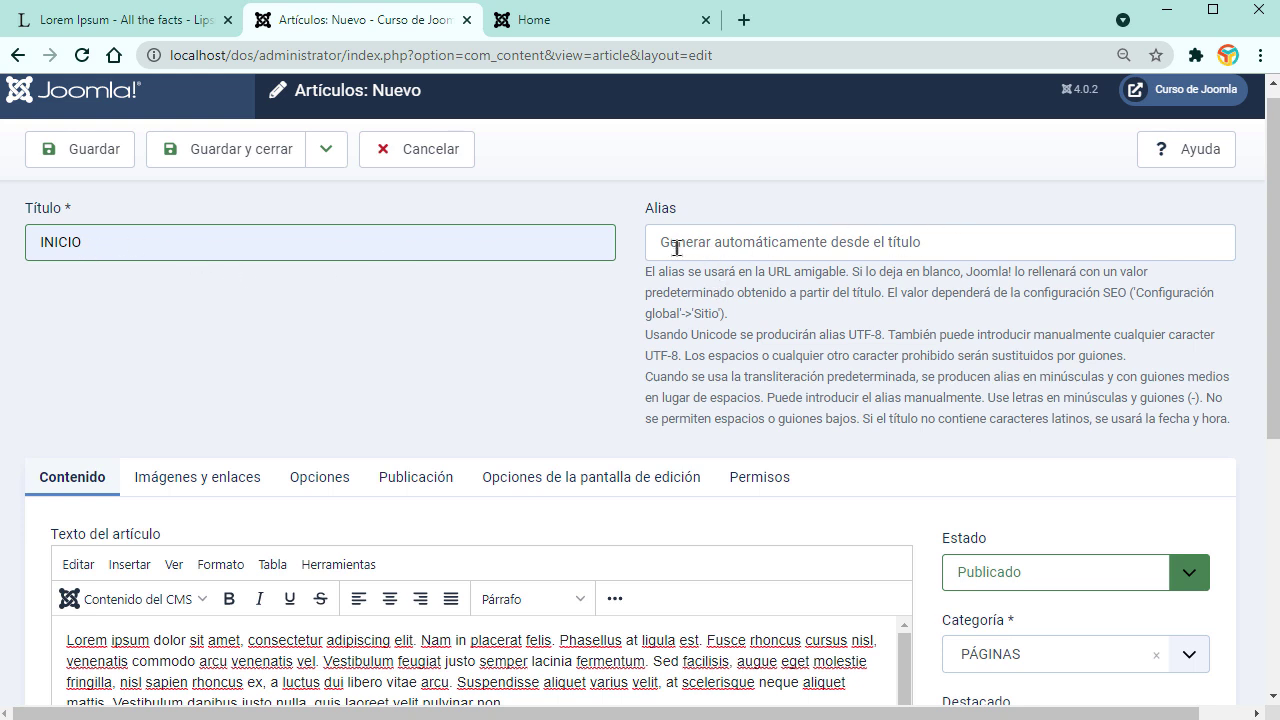
# Step: Clear the alias field so Joomla! generates it automatically
pyautogui.click(788, 248)
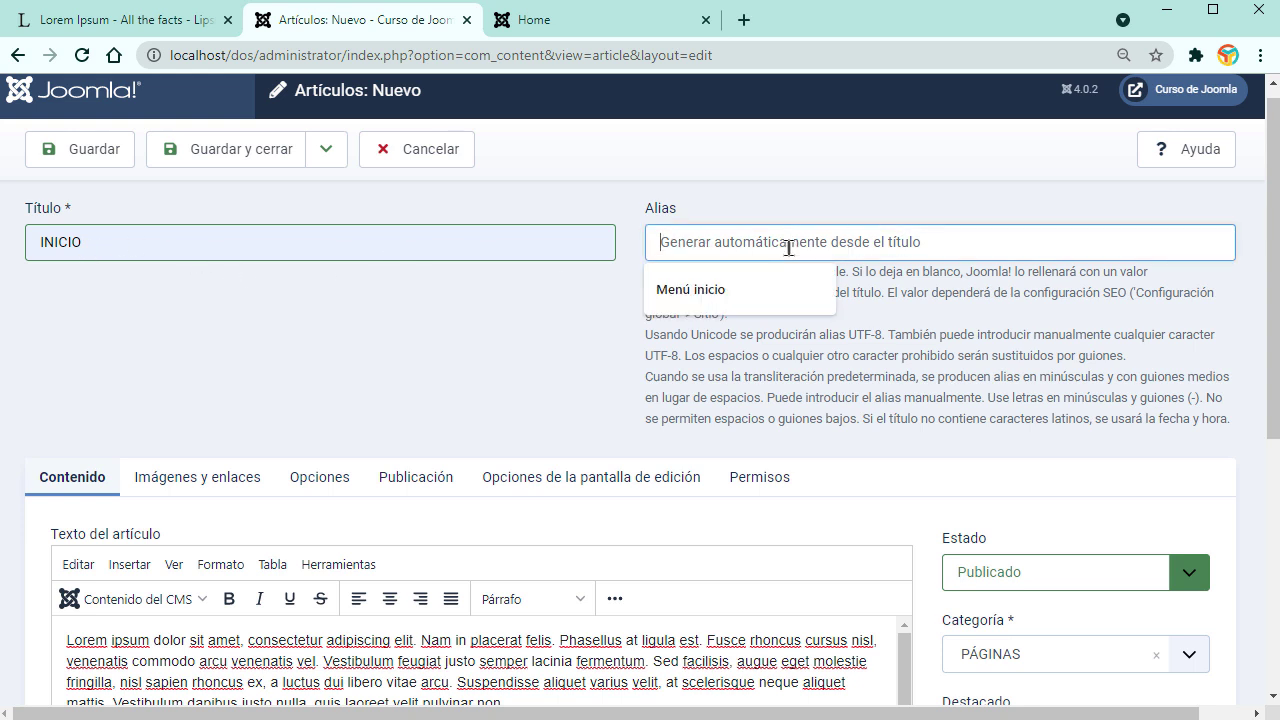
pyautogui.write('O')
pyautogui.press('BackSpace')
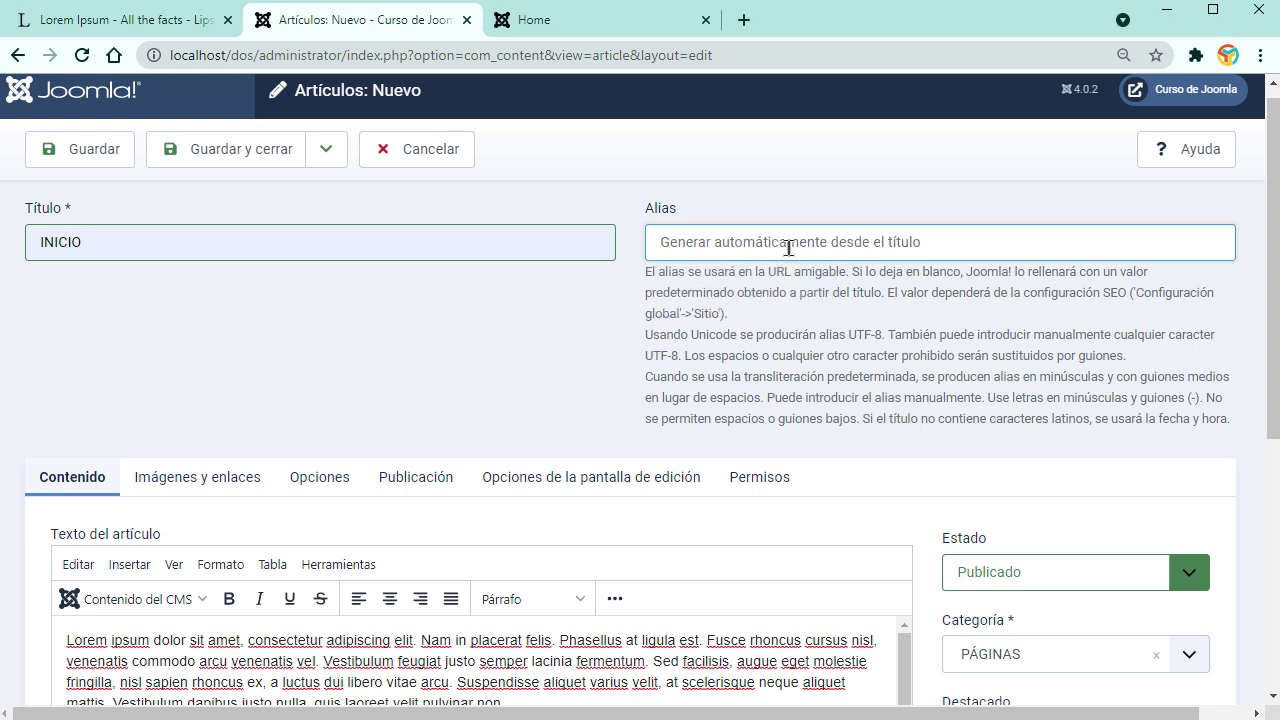
pyautogui.write('dias-de-las-aventuras-de-viaje')
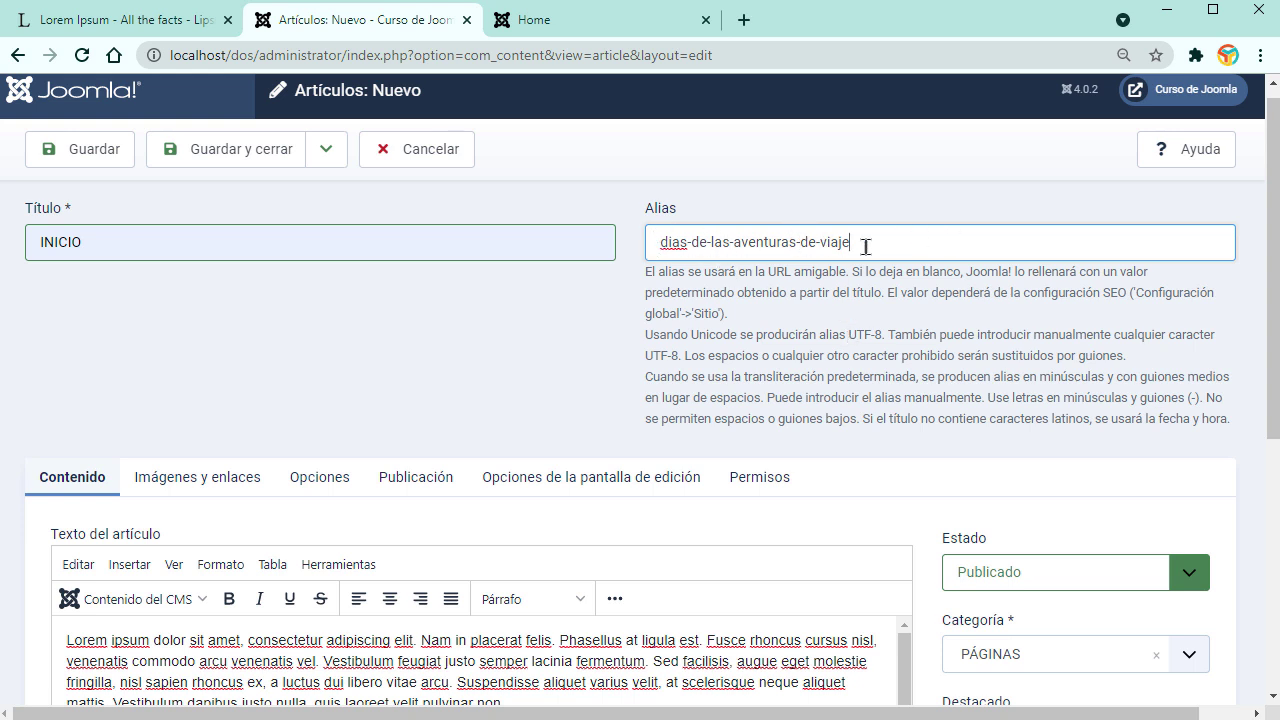
pyautogui.moveTo(898, 244); pyautogui.dragTo(644, 243)
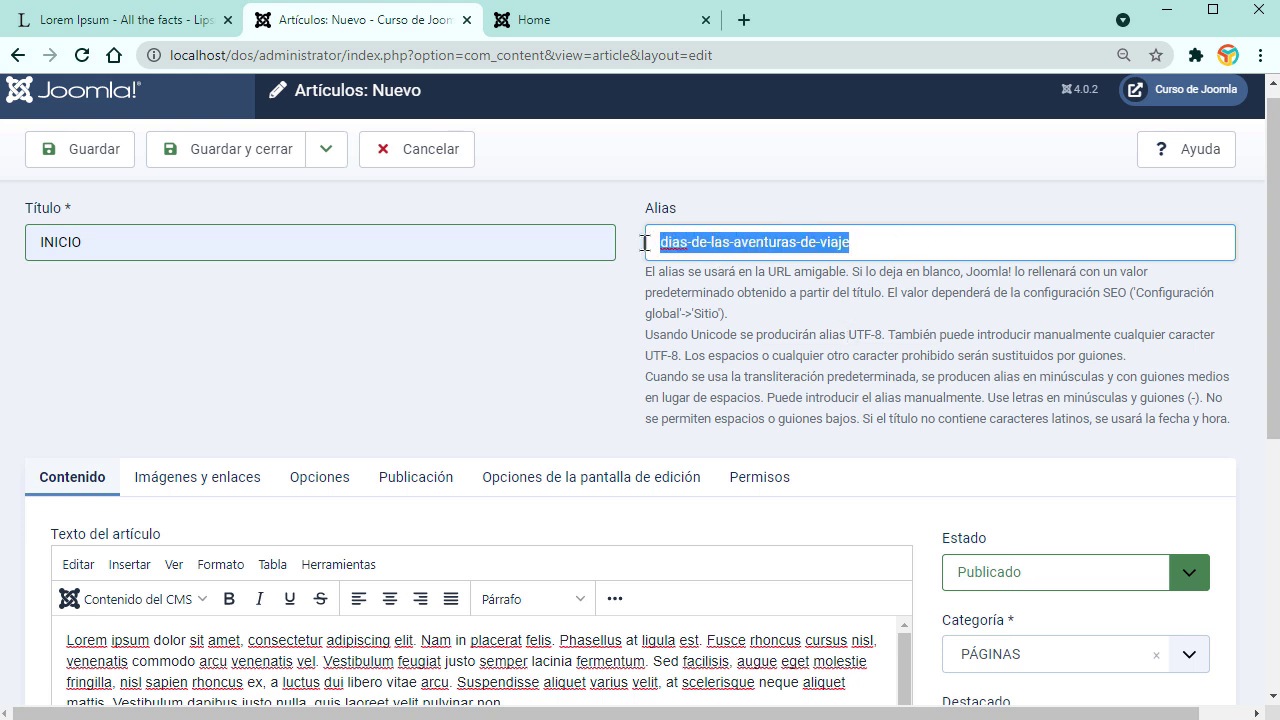
pyautogui.press('BackSpace')
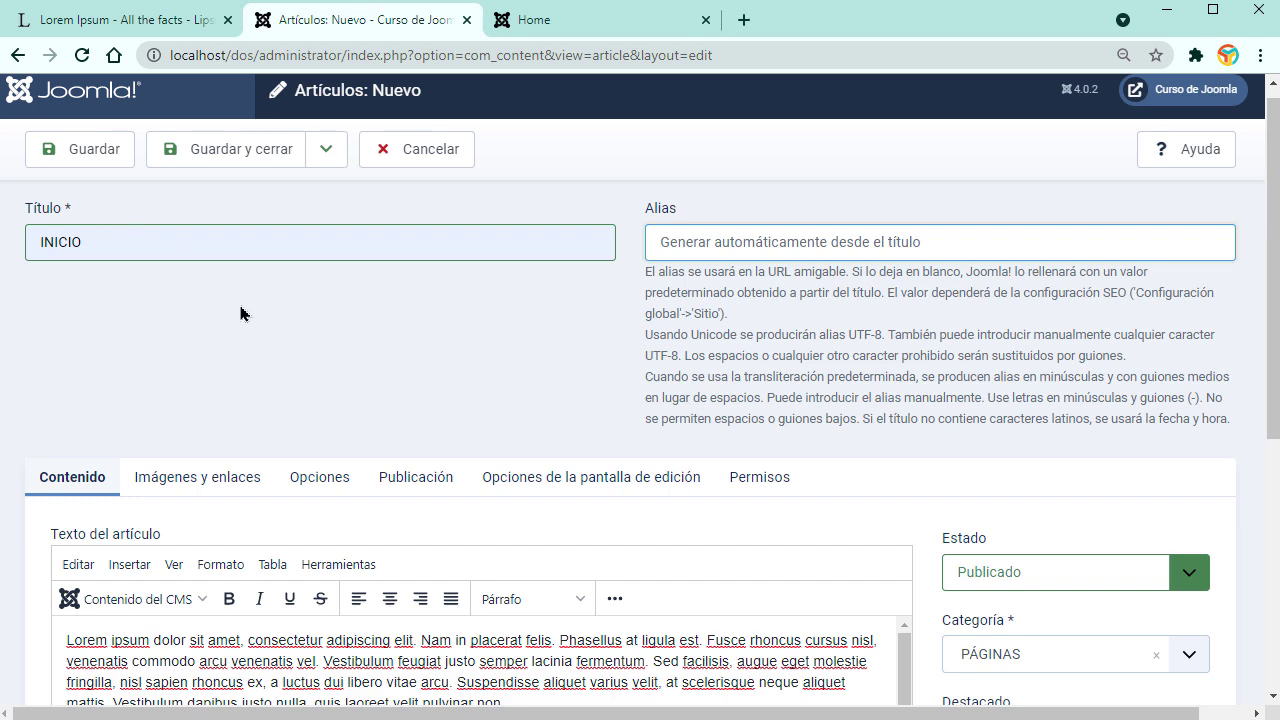
pyautogui.scroll(-3, 240, 313)
pyautogui.scroll(3, 743, 242)
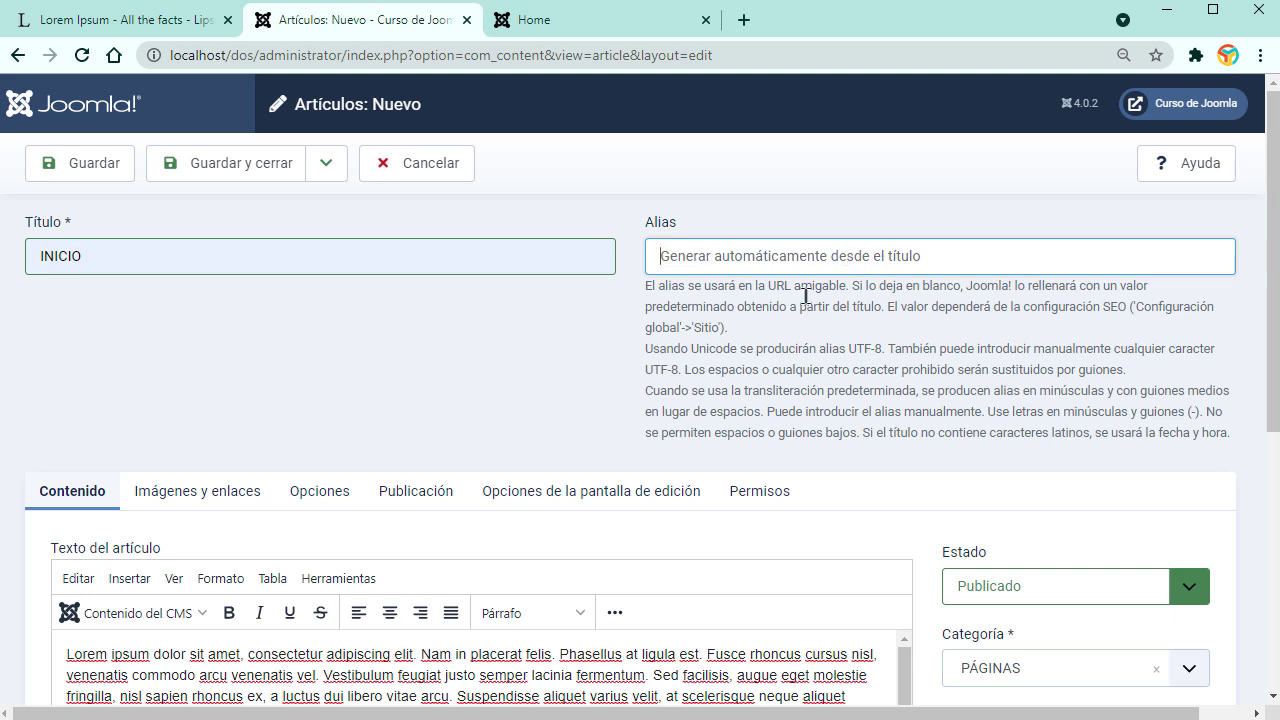
# Step: Look through the images, options, publishing, editor-configuration and permissions tabs, then return to Contenido
pyautogui.scroll(-3, 534, 364)
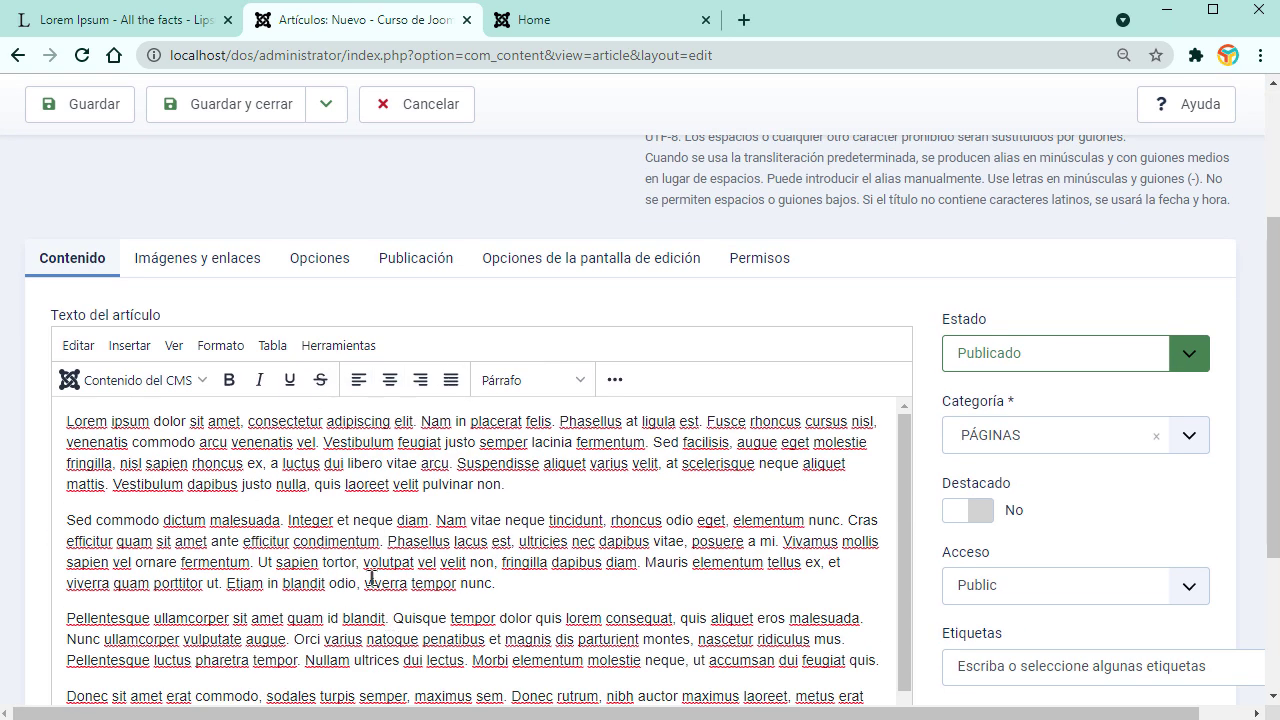
pyautogui.click(200, 262)
pyautogui.click(325, 262)
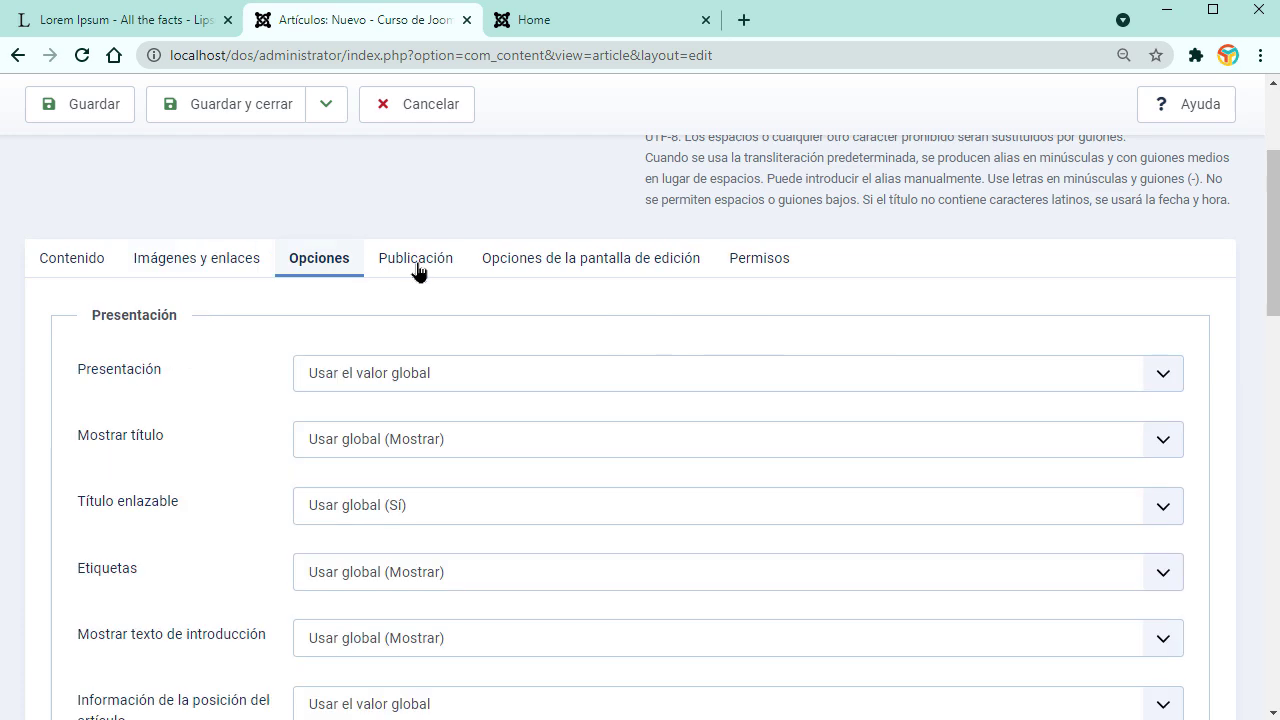
pyautogui.click(392, 266)
pyautogui.click(531, 266)
pyautogui.click(765, 264)
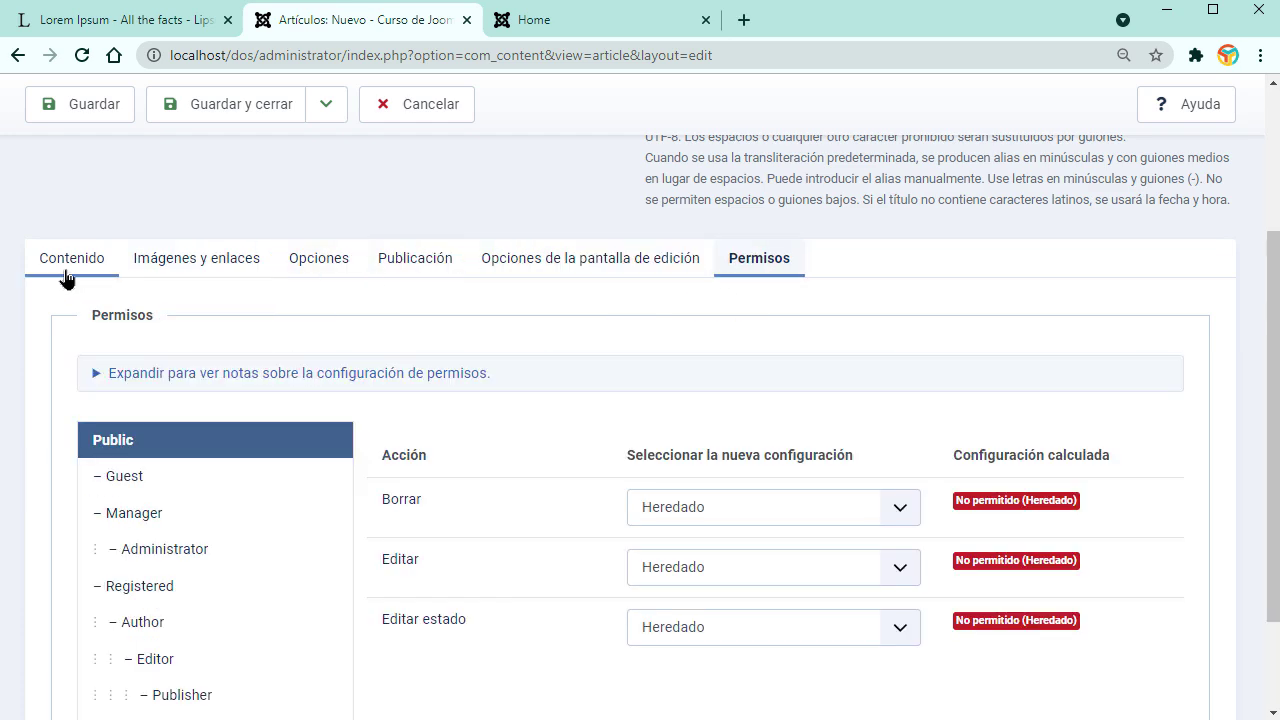
pyautogui.click(65, 278)
# Step: Expand the editor toolbar with the '...' button to show all formatting tools
pyautogui.scroll(-3, 506, 531)
pyautogui.scroll(3, 545, 449)
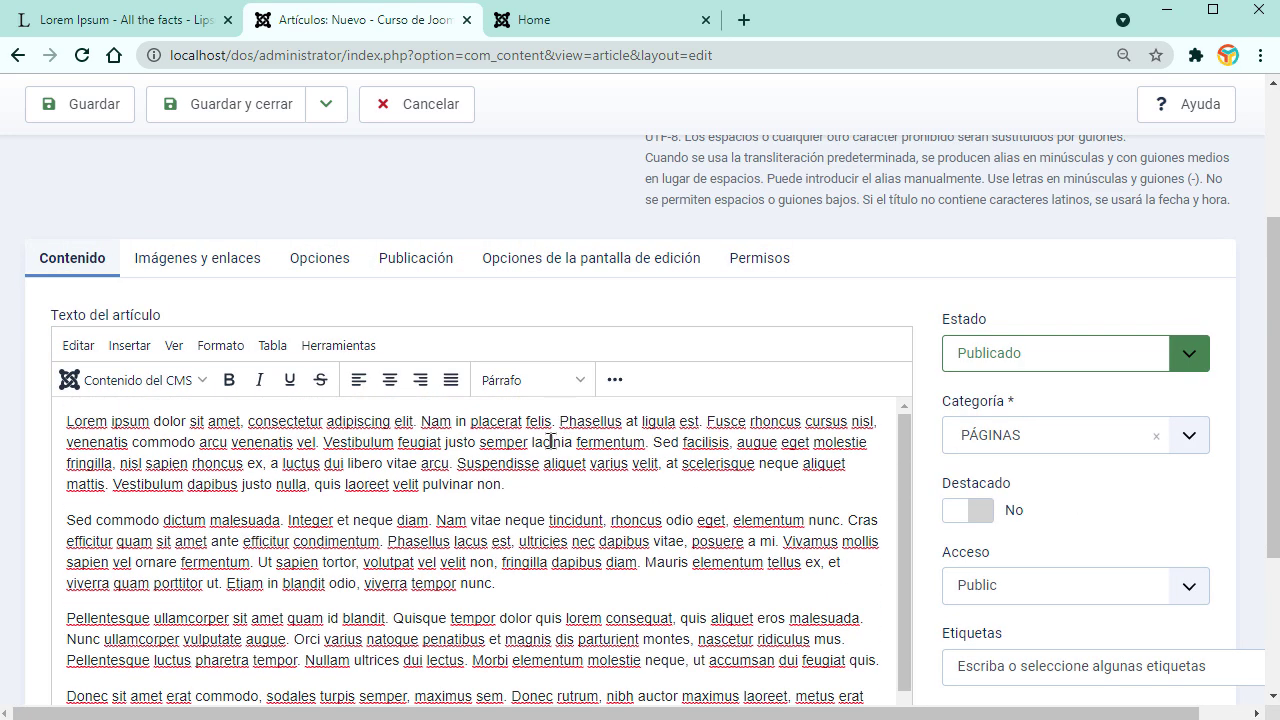
pyautogui.click(615, 379)
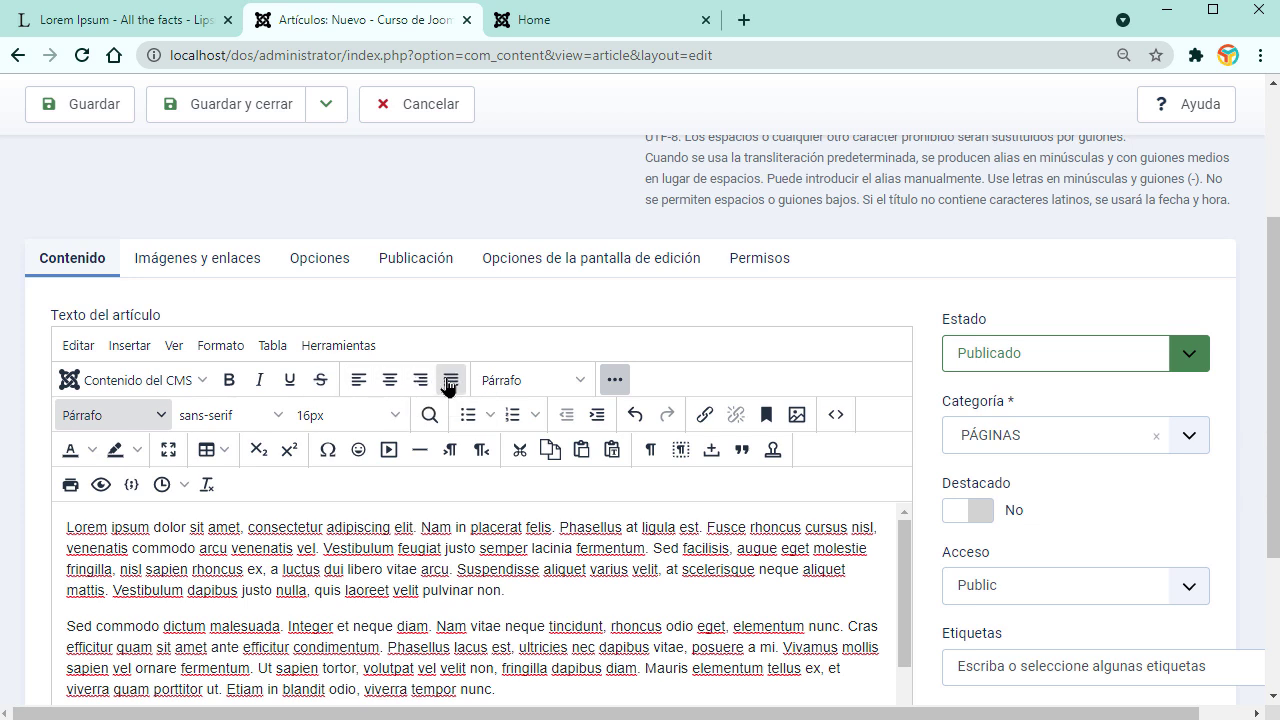
pyautogui.click(324, 548)
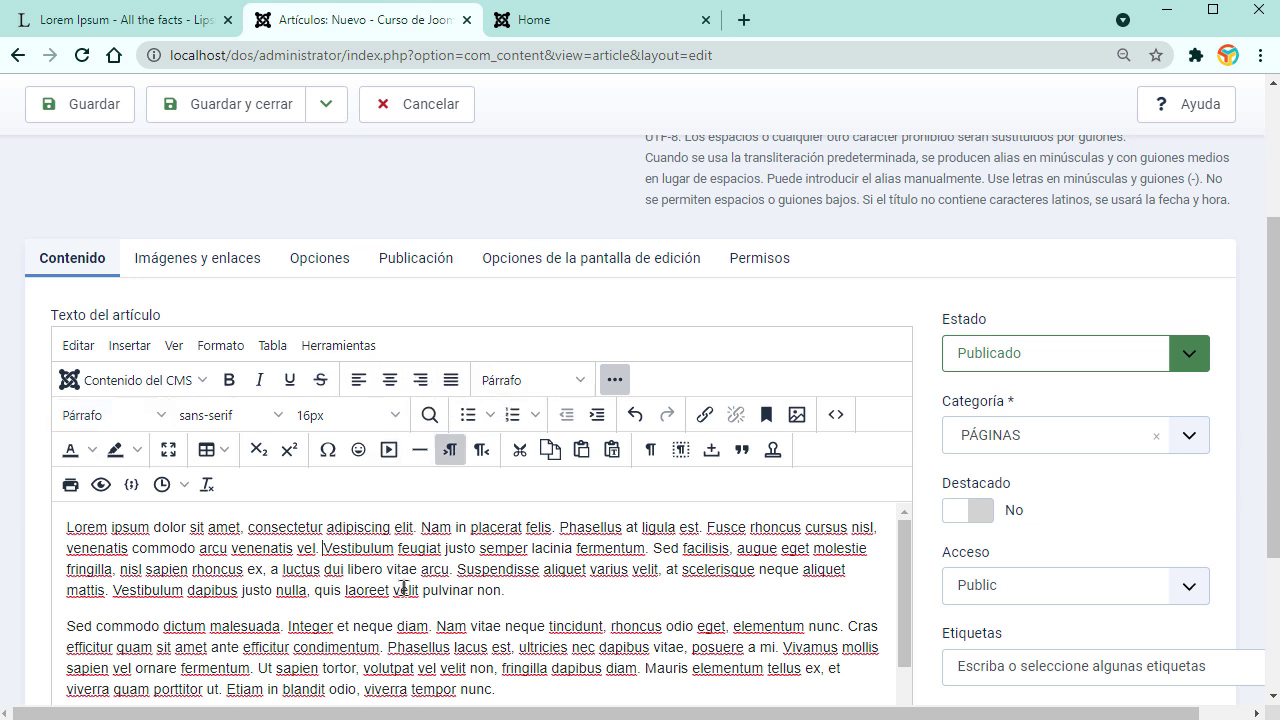
pyautogui.moveTo(509, 593); pyautogui.dragTo(66, 527)
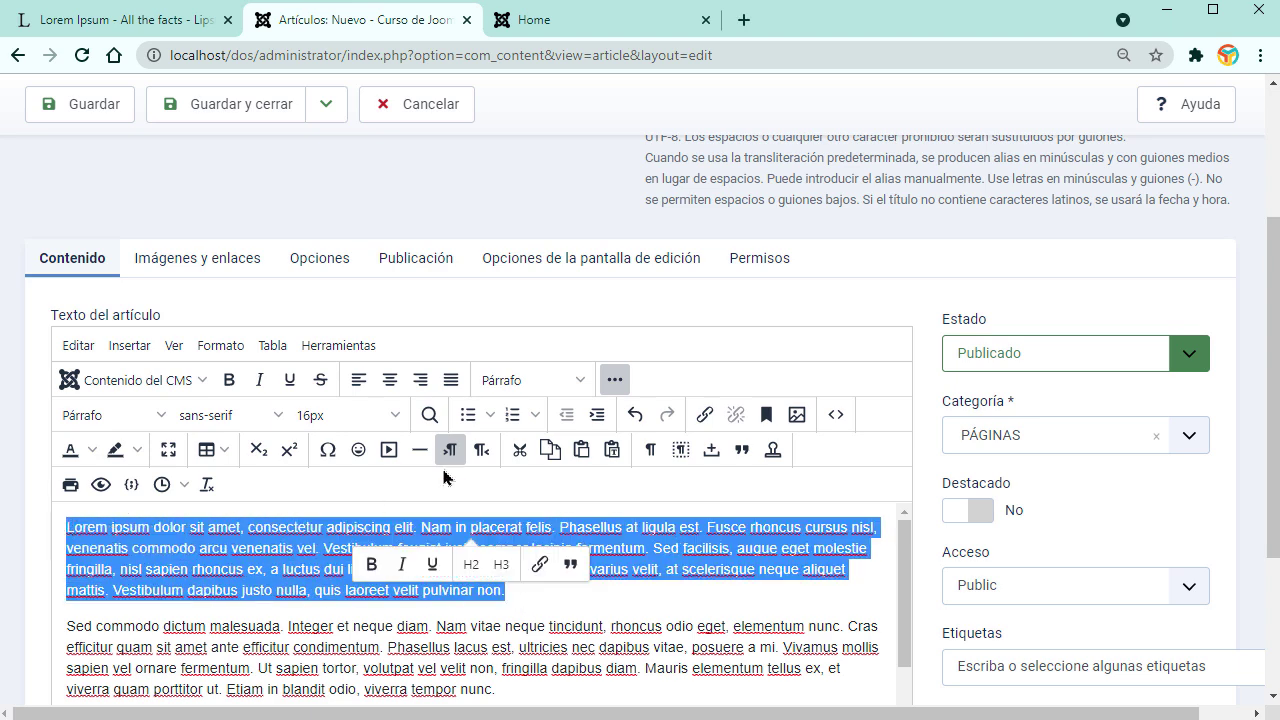
pyautogui.click(567, 382)
pyautogui.moveTo(535, 414)
pyautogui.click(452, 627)
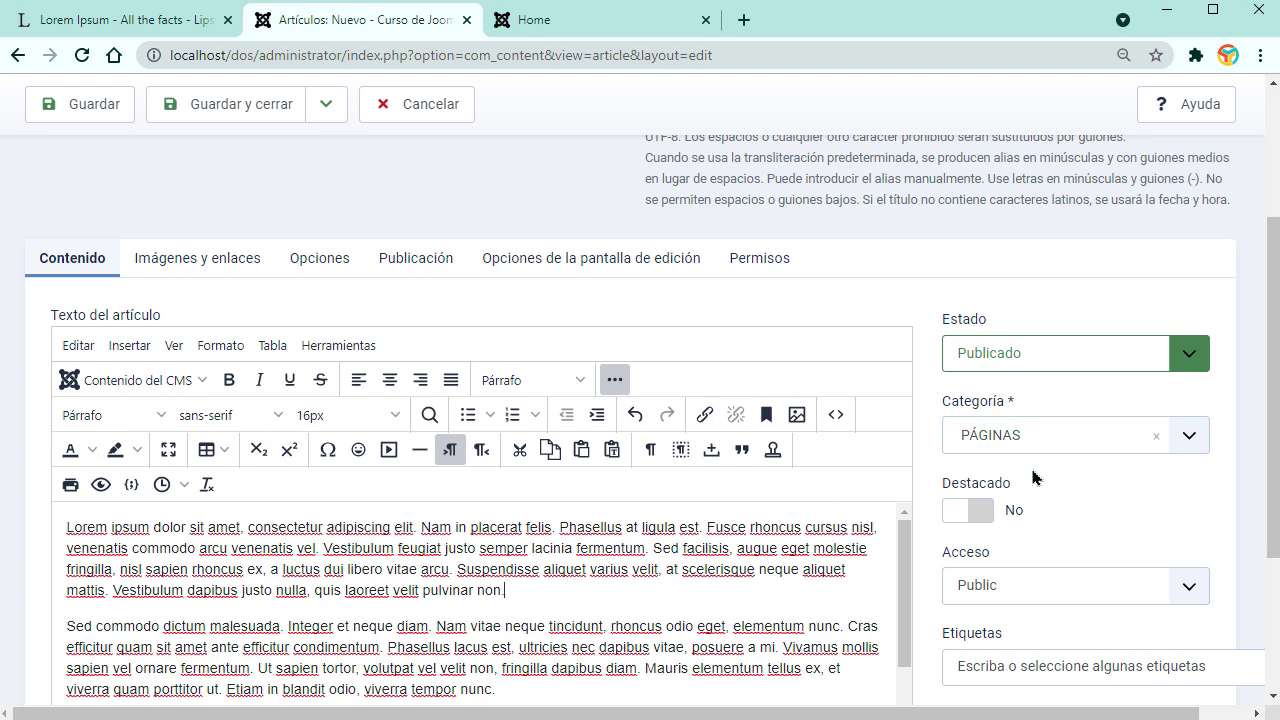
pyautogui.scroll(-1, 1266, 391)
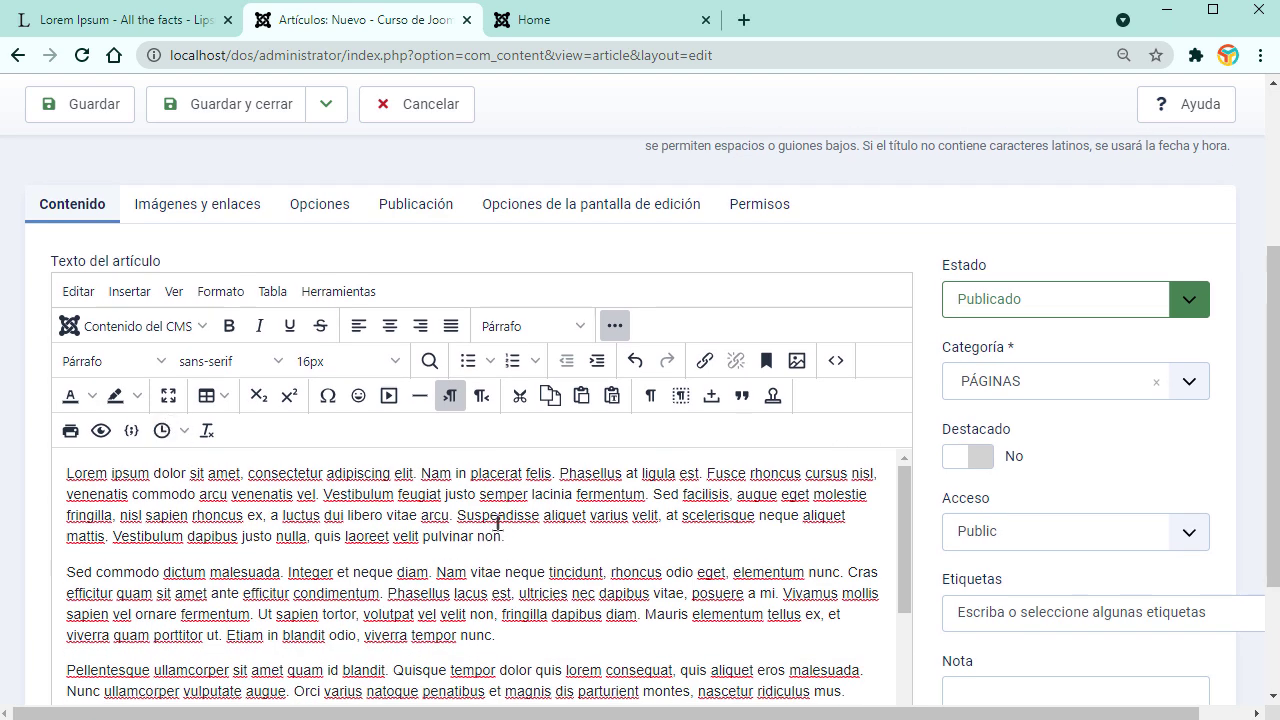
pyautogui.click(189, 330)
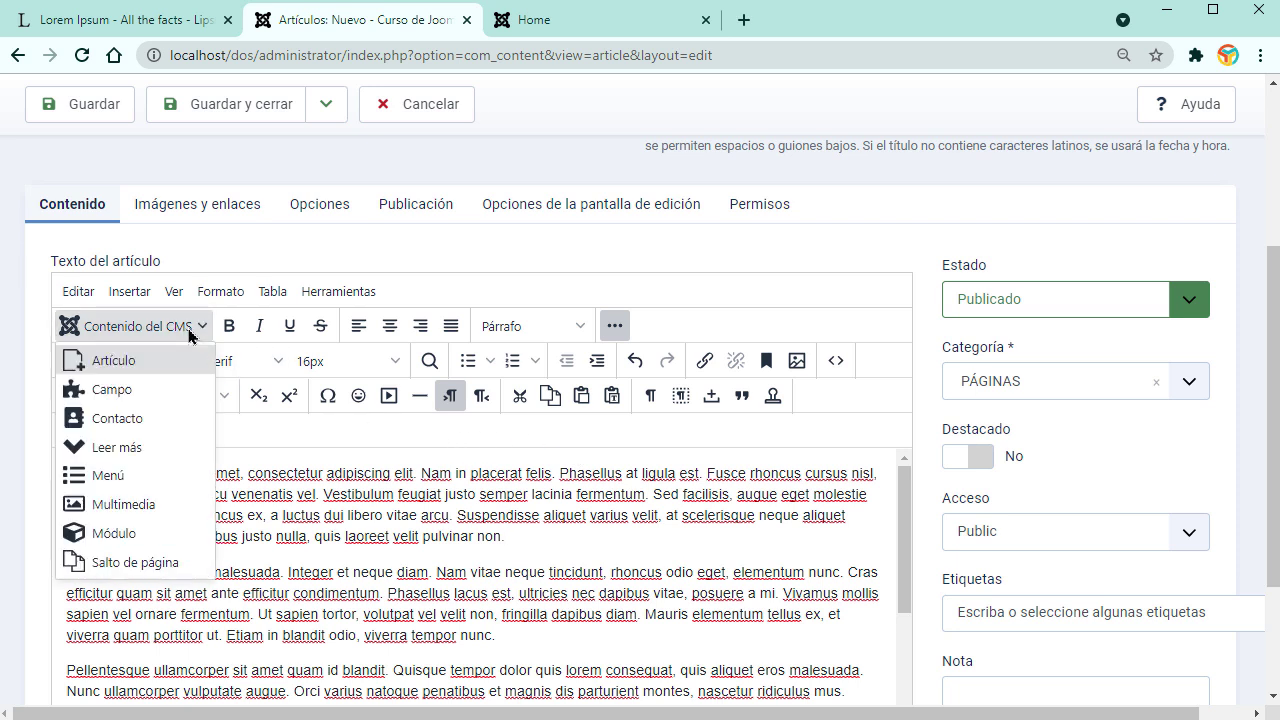
pyautogui.click(587, 556)
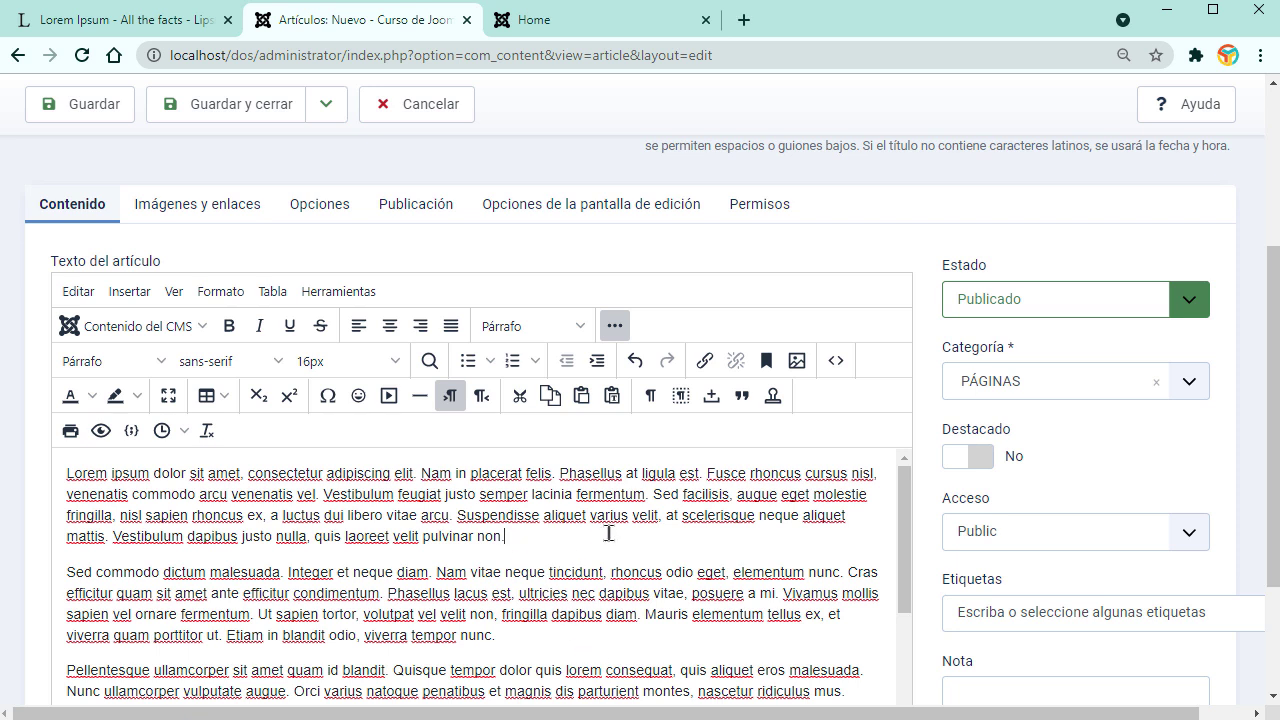
pyautogui.click(200, 328)
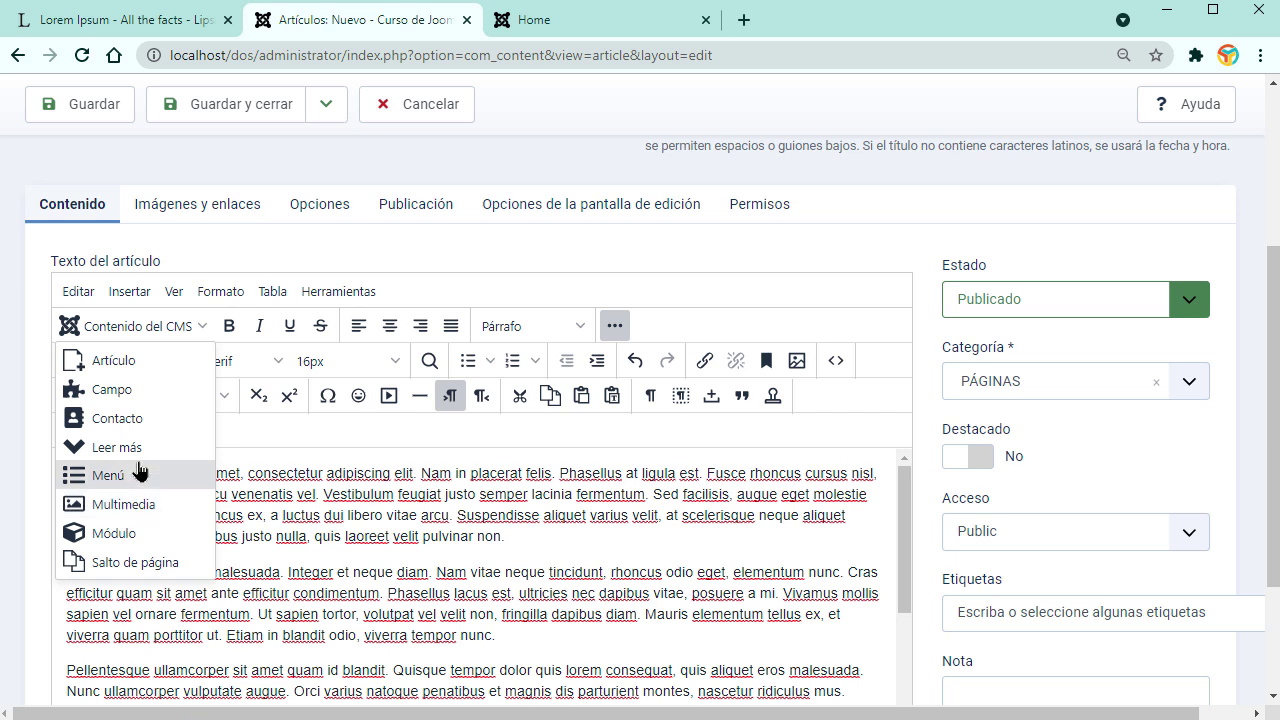
pyautogui.click(527, 578)
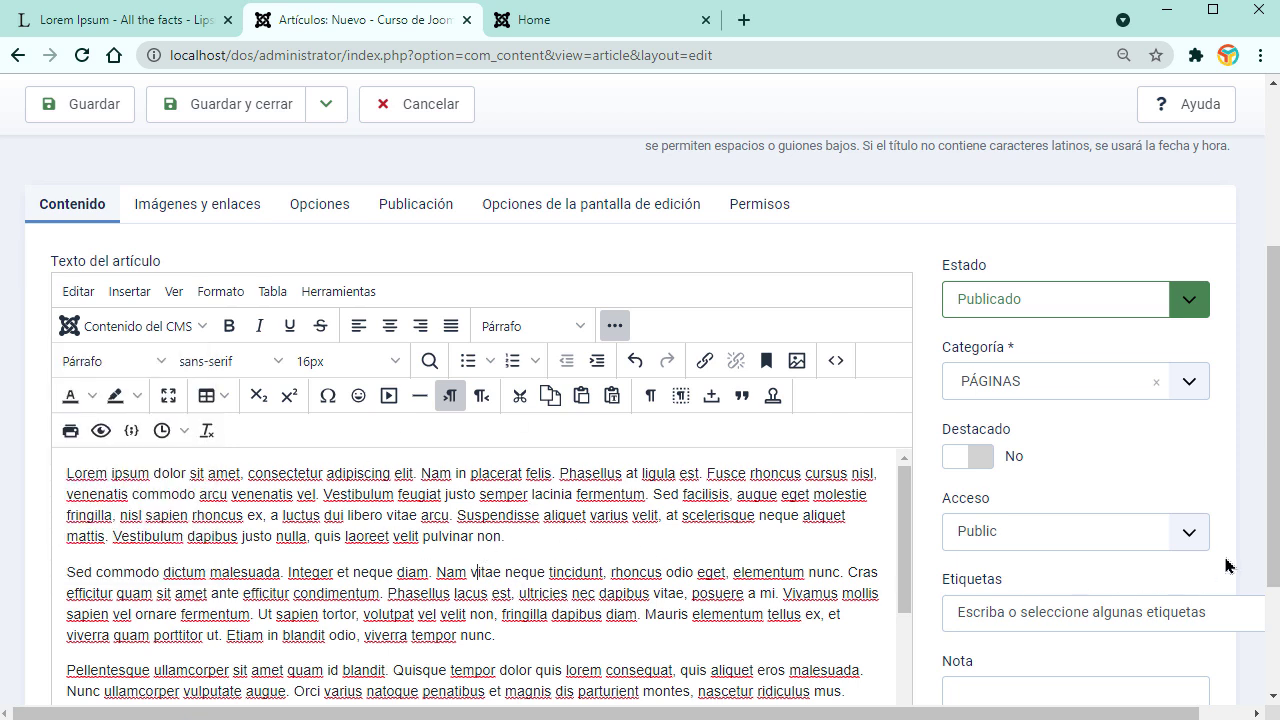
pyautogui.scroll(5, 616, 518)
pyautogui.scroll(-5, 566, 506)
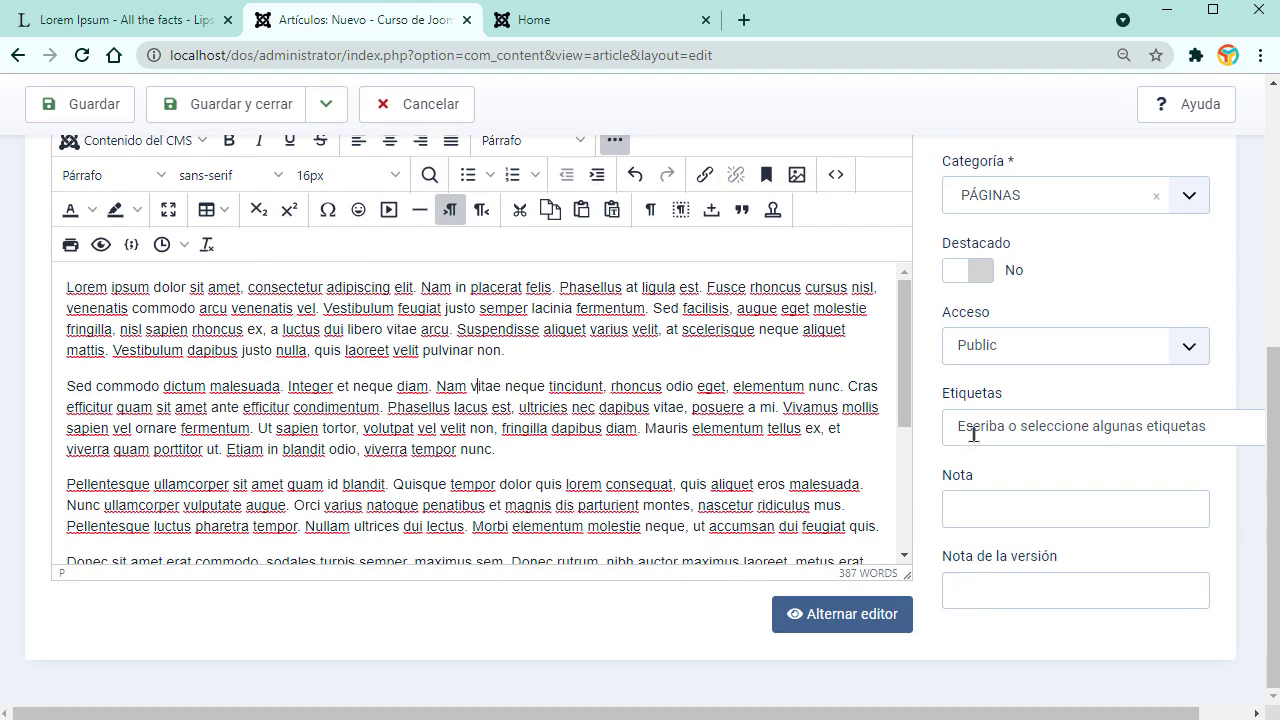
# Step: Review the Imágenes y enlaces and Opciones tabs, then save and close the INICIO article
pyautogui.scroll(5, 1151, 631)
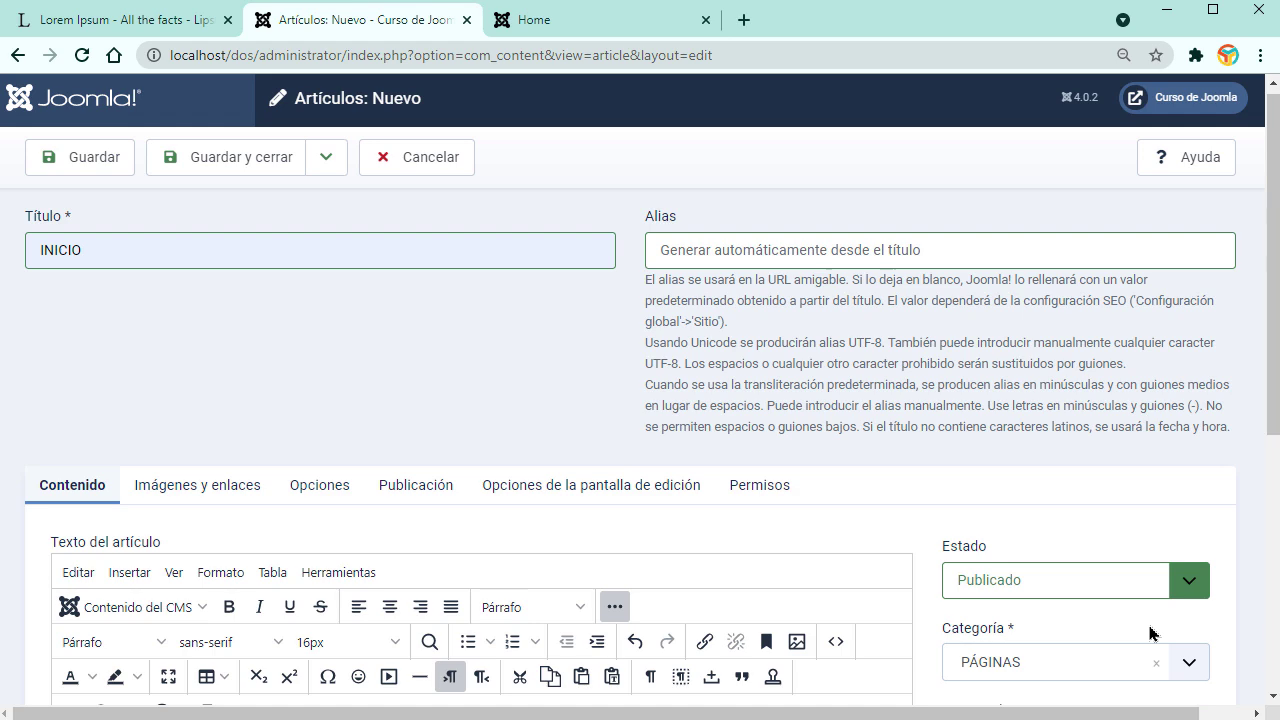
pyautogui.scroll(-3, 1151, 632)
pyautogui.click(226, 264)
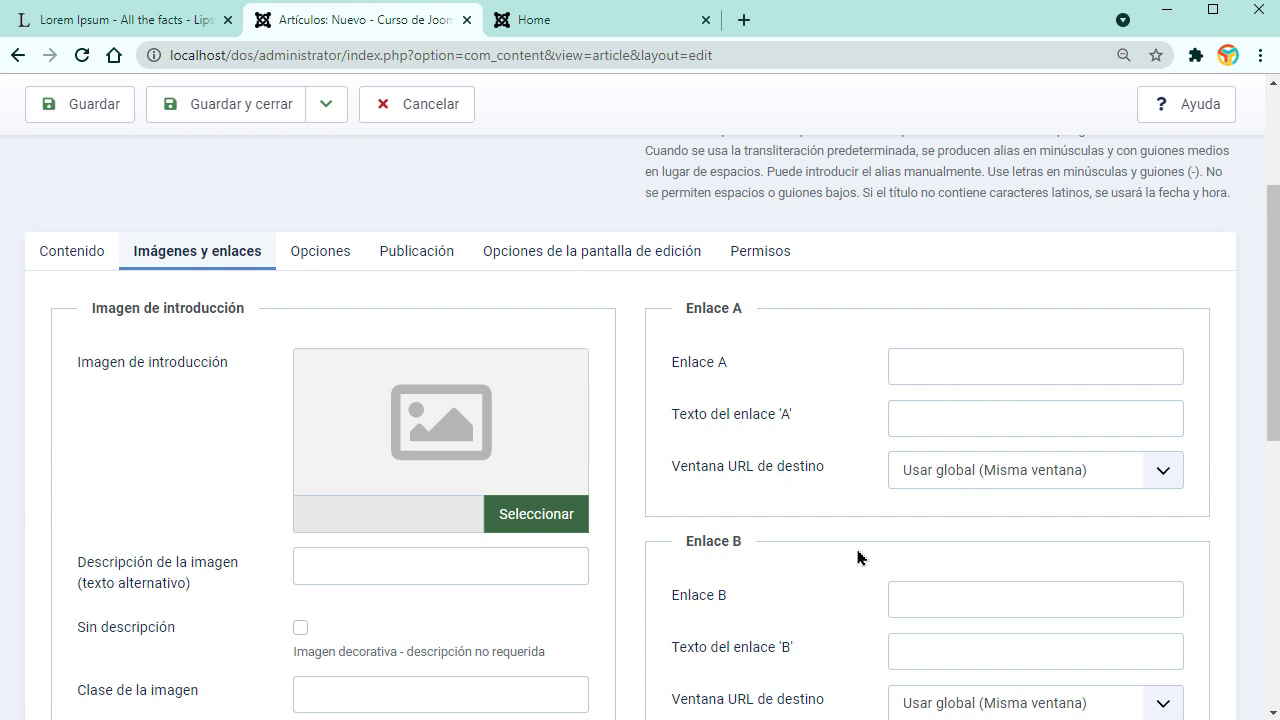
pyautogui.click(70, 262)
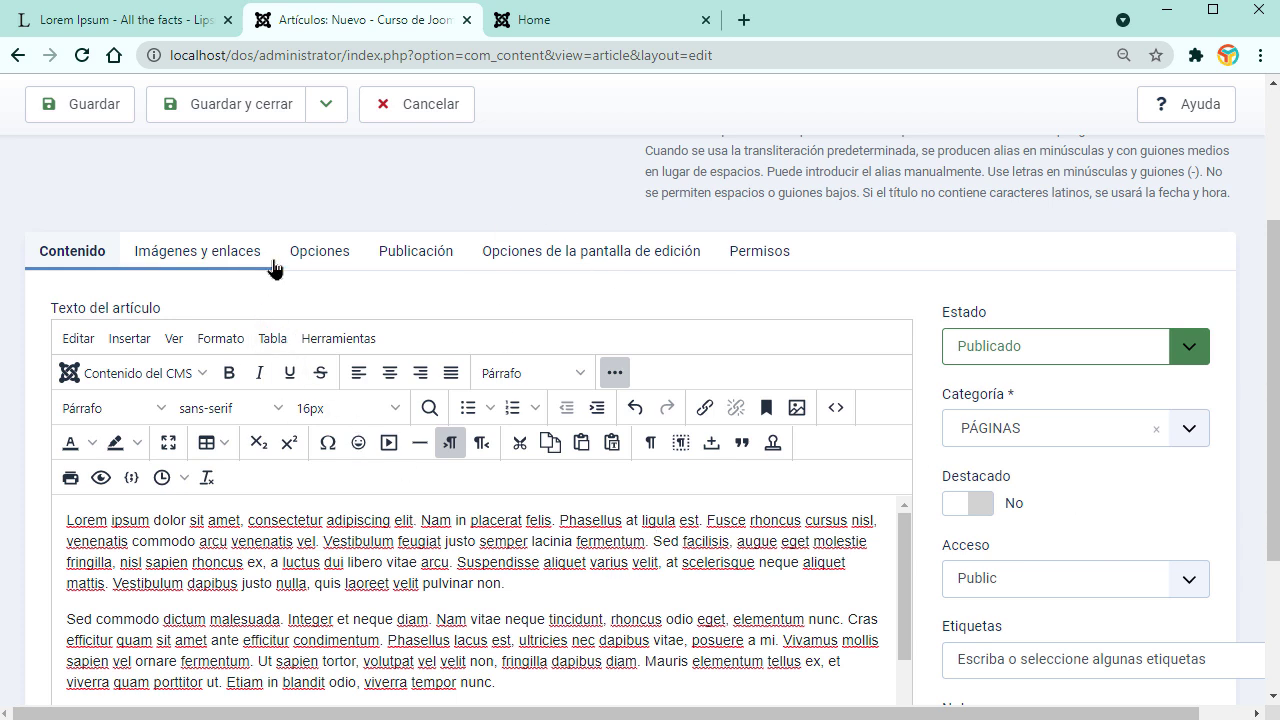
pyautogui.click(343, 256)
pyautogui.click(200, 254)
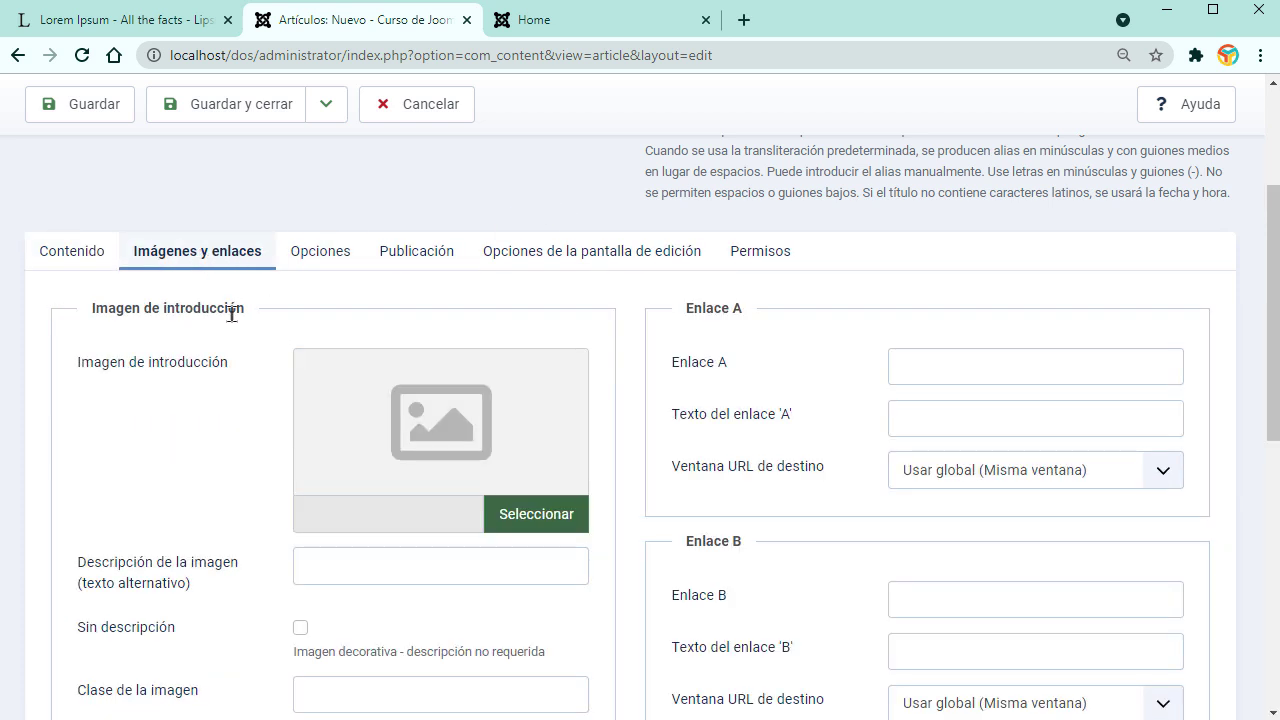
pyautogui.click(320, 258)
pyautogui.click(233, 252)
pyautogui.scroll(-7, 836, 537)
pyautogui.scroll(6, 673, 479)
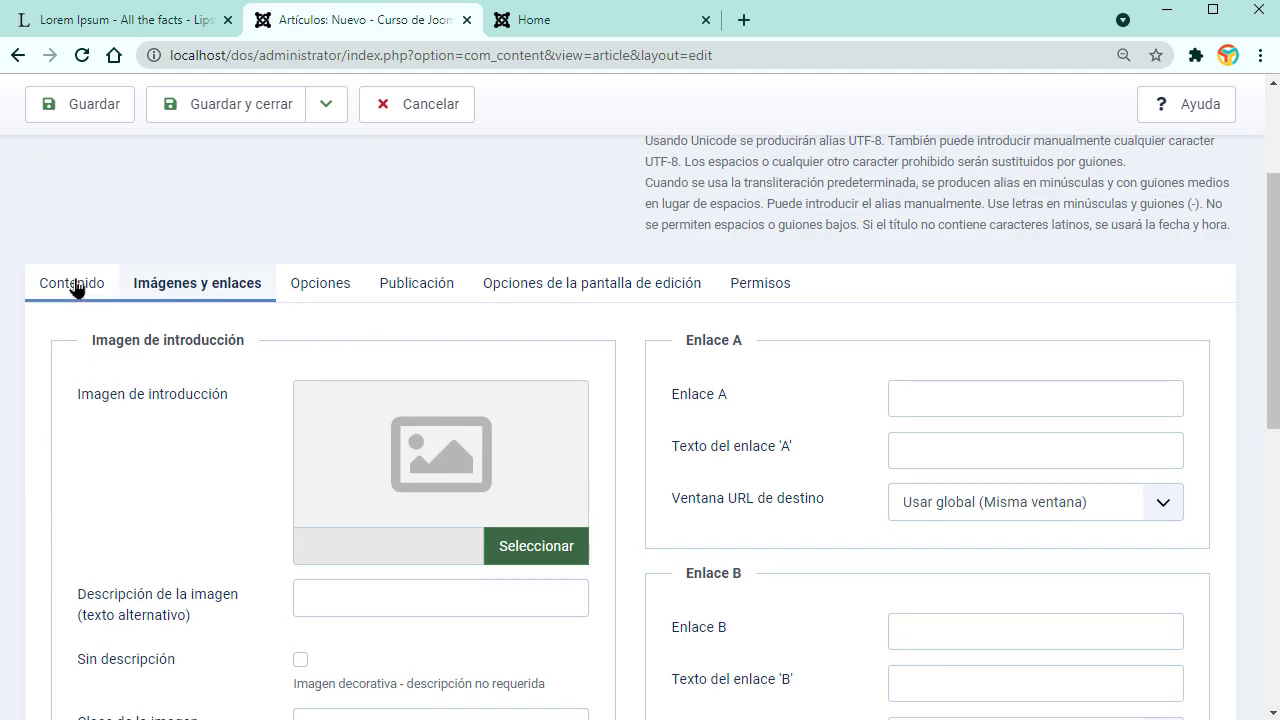
pyautogui.click(88, 287)
pyautogui.click(226, 104)
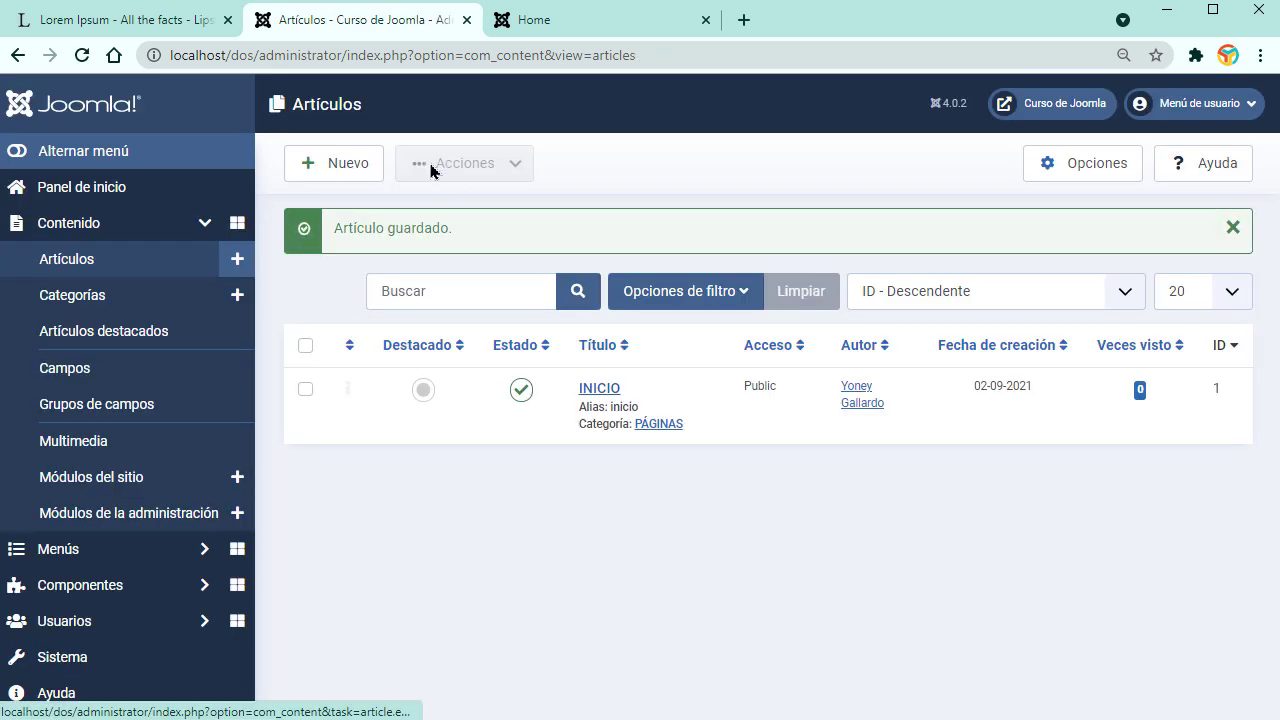
# Step: Create article NOSOTROS with pasted Lorem ipsum text in PÁGINAS, saving with Guardar y nuevo
pyautogui.click(355, 168)
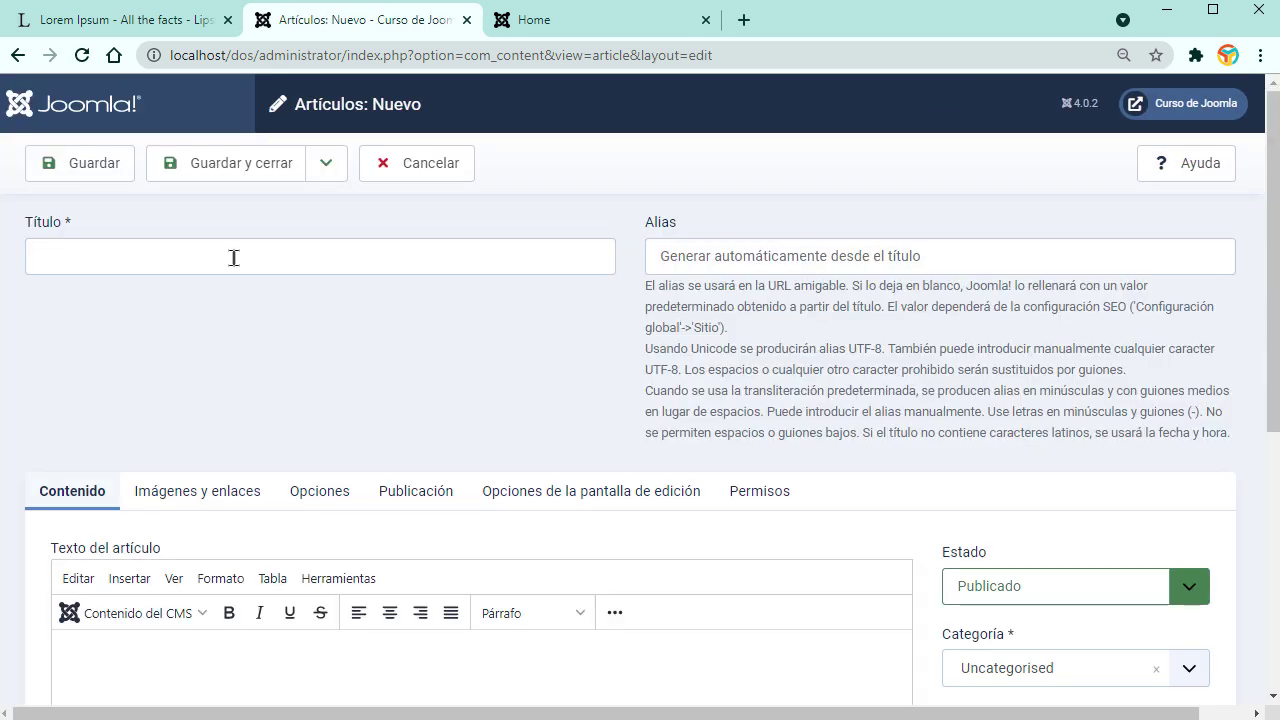
pyautogui.click(231, 255)
pyautogui.click(110, 339)
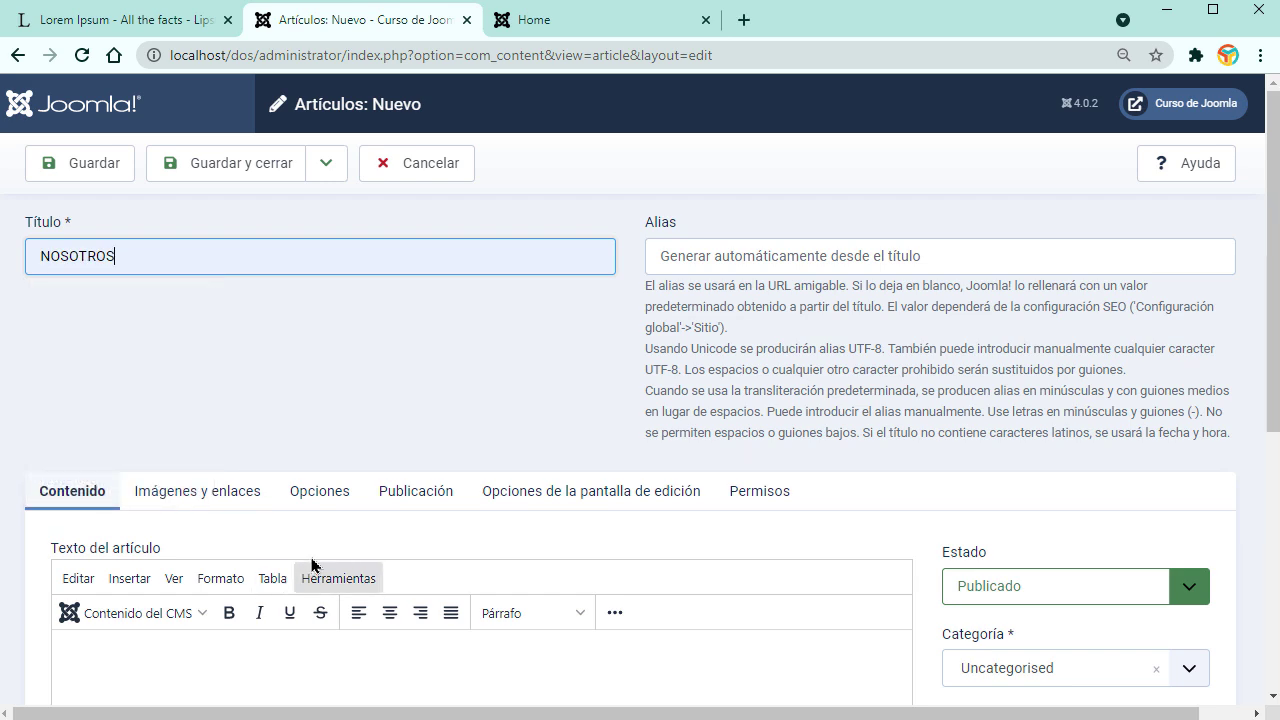
pyautogui.scroll(-3, 280, 560)
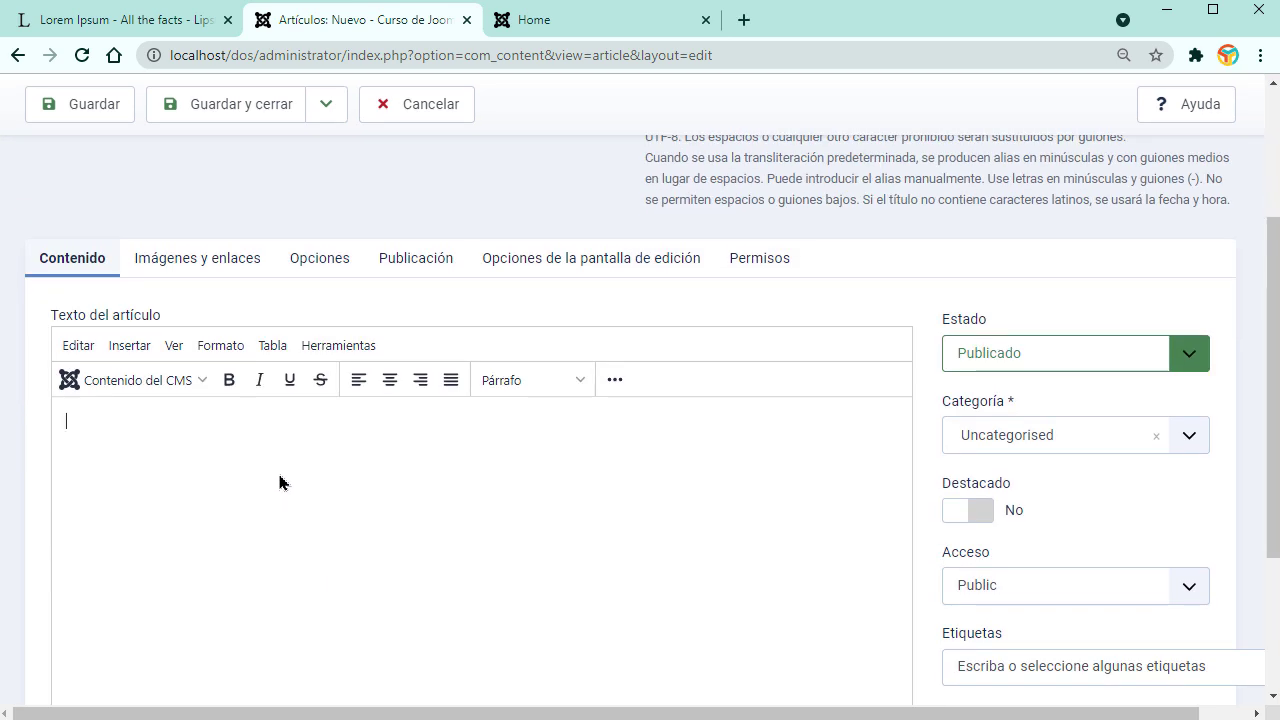
pyautogui.hotkey('ctrl', 'v')
pyautogui.scroll(5, 540, 472)
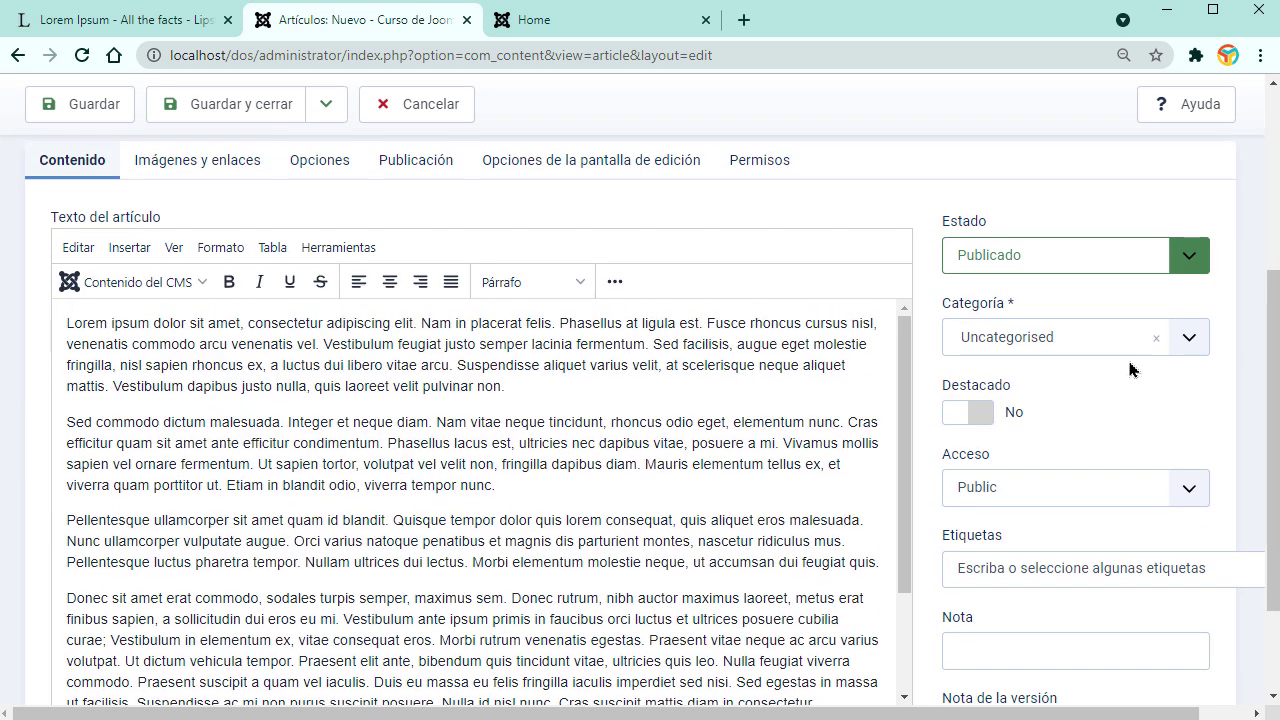
pyautogui.click(1186, 342)
pyautogui.click(1050, 448)
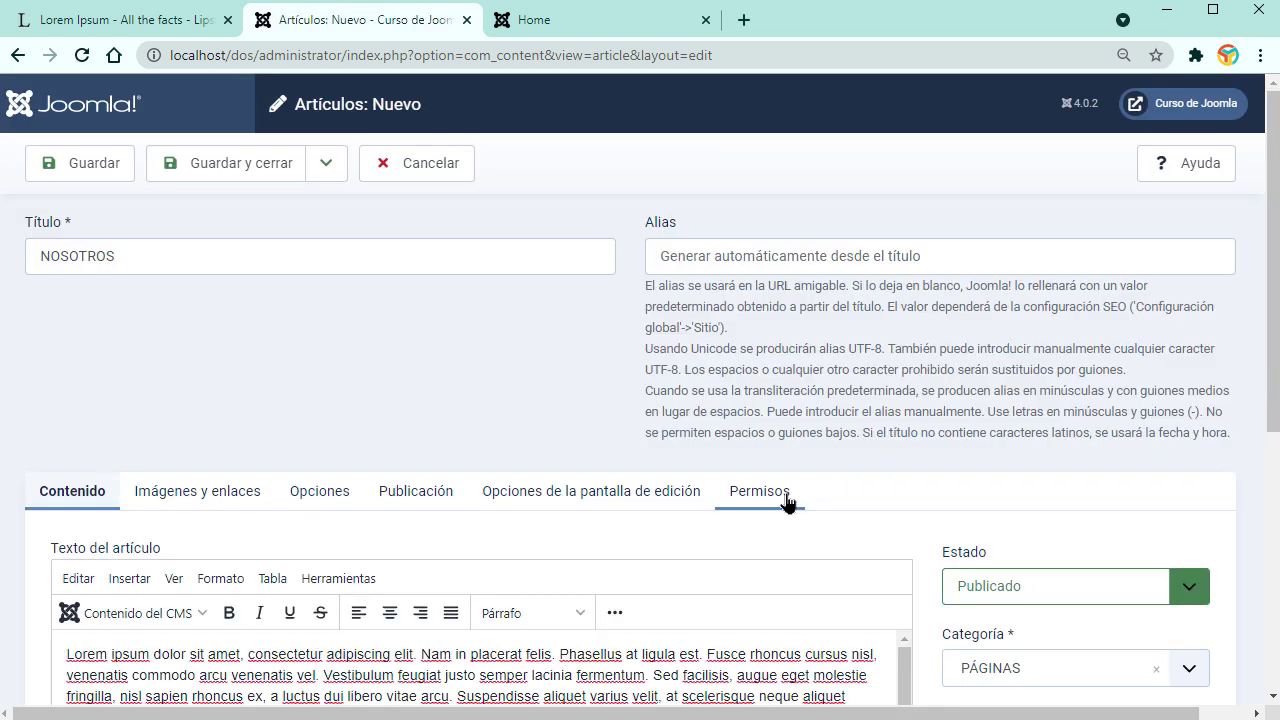
pyautogui.click(326, 163)
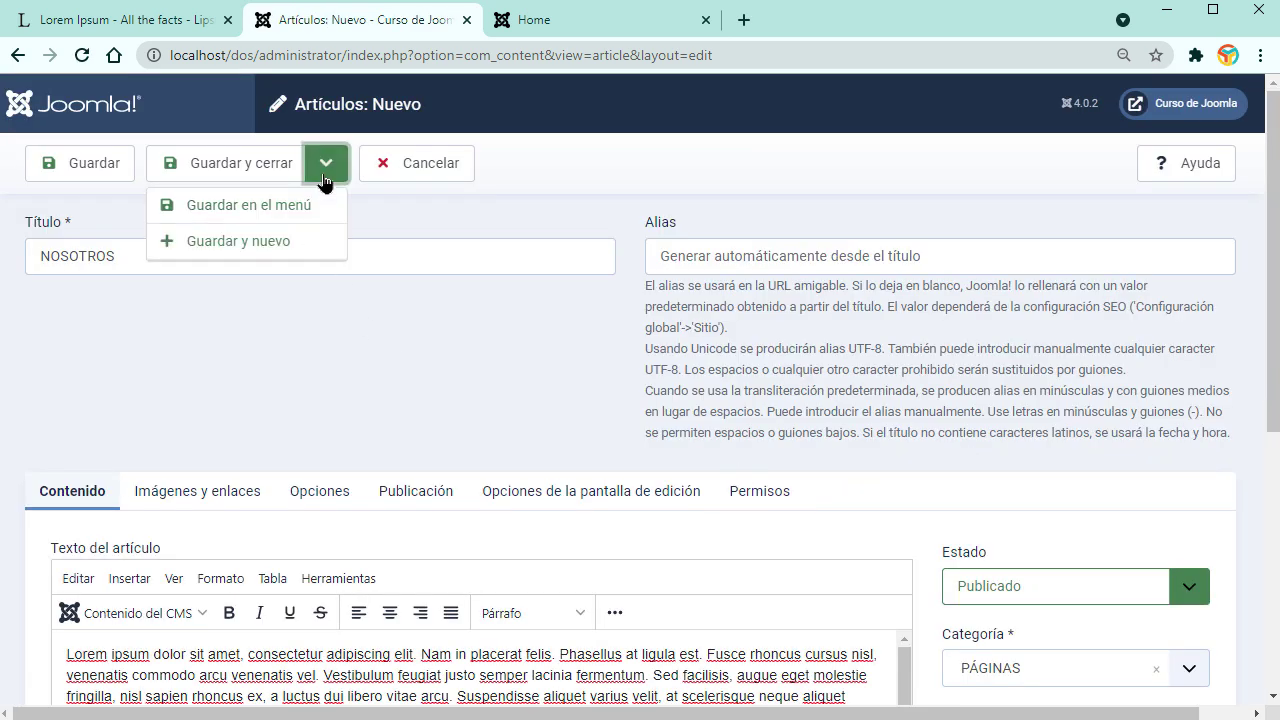
pyautogui.click(277, 248)
# Step: Create article PRODUCTOS with pasted Lorem ipsum text in PÁGINAS, saving with Guardar y nuevo
pyautogui.click(195, 320)
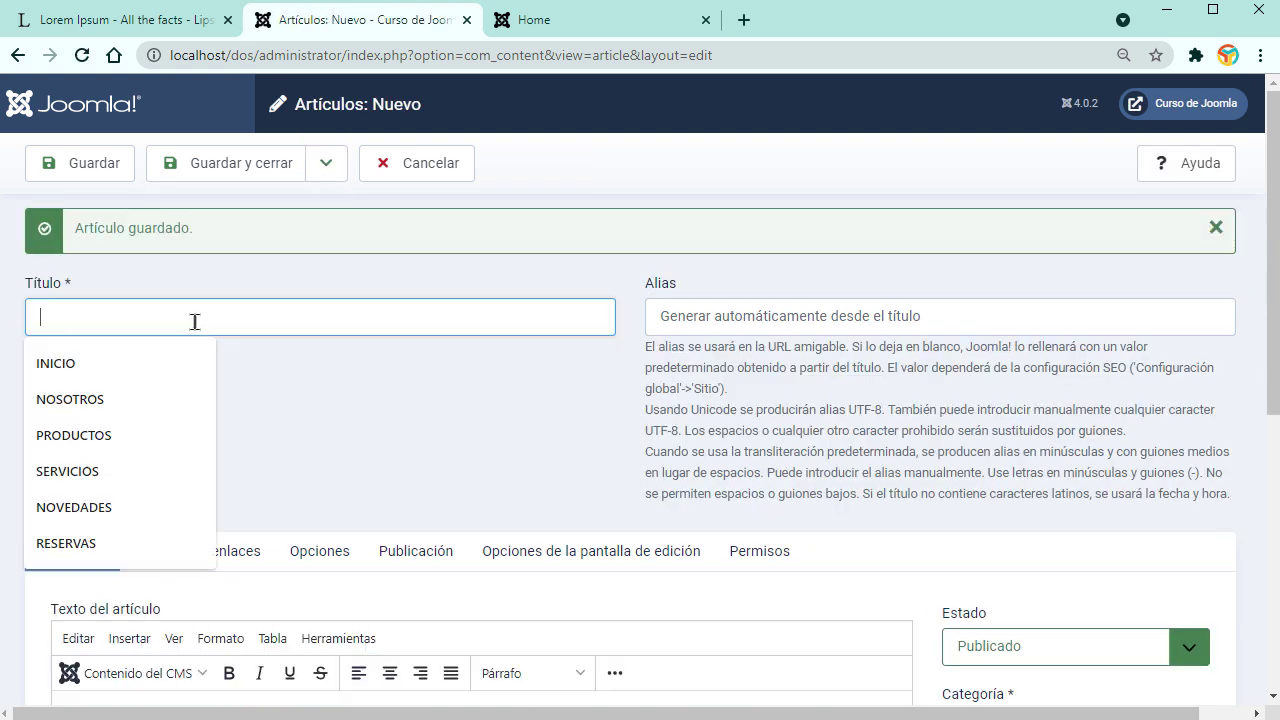
pyautogui.write('pro')
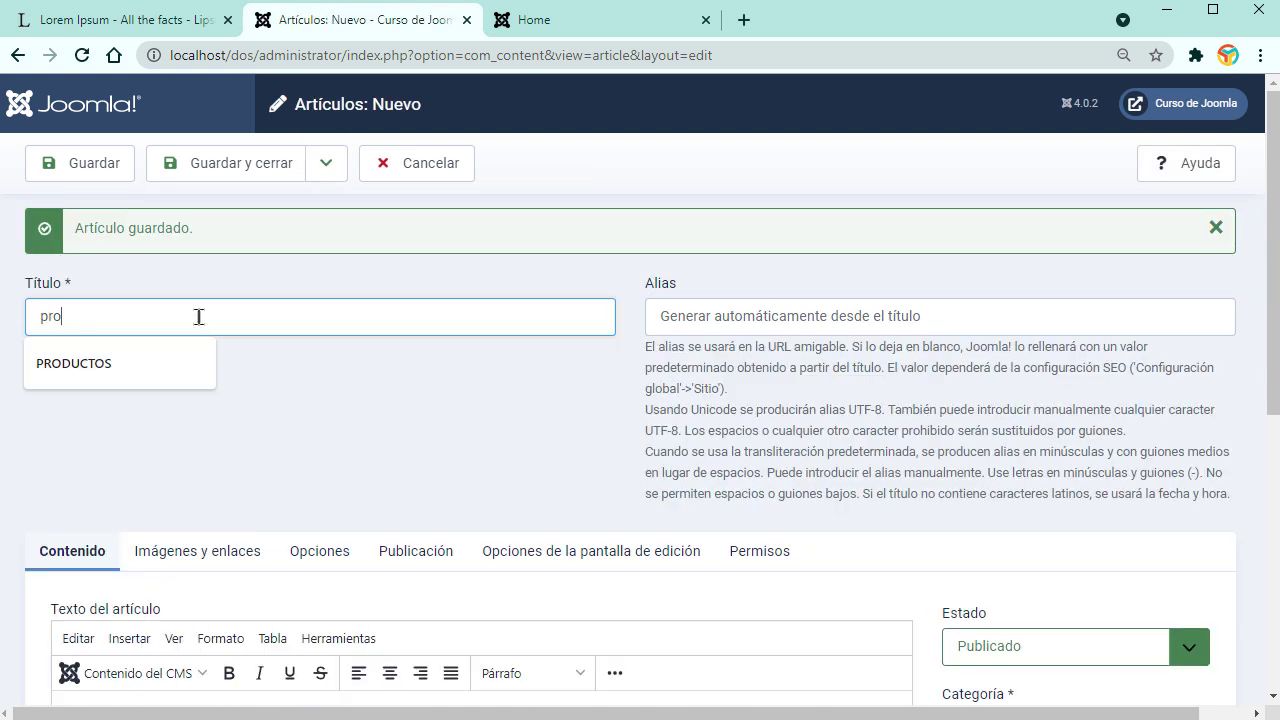
pyautogui.click(120, 366)
pyautogui.scroll(-2, 494, 615)
pyautogui.click(488, 576)
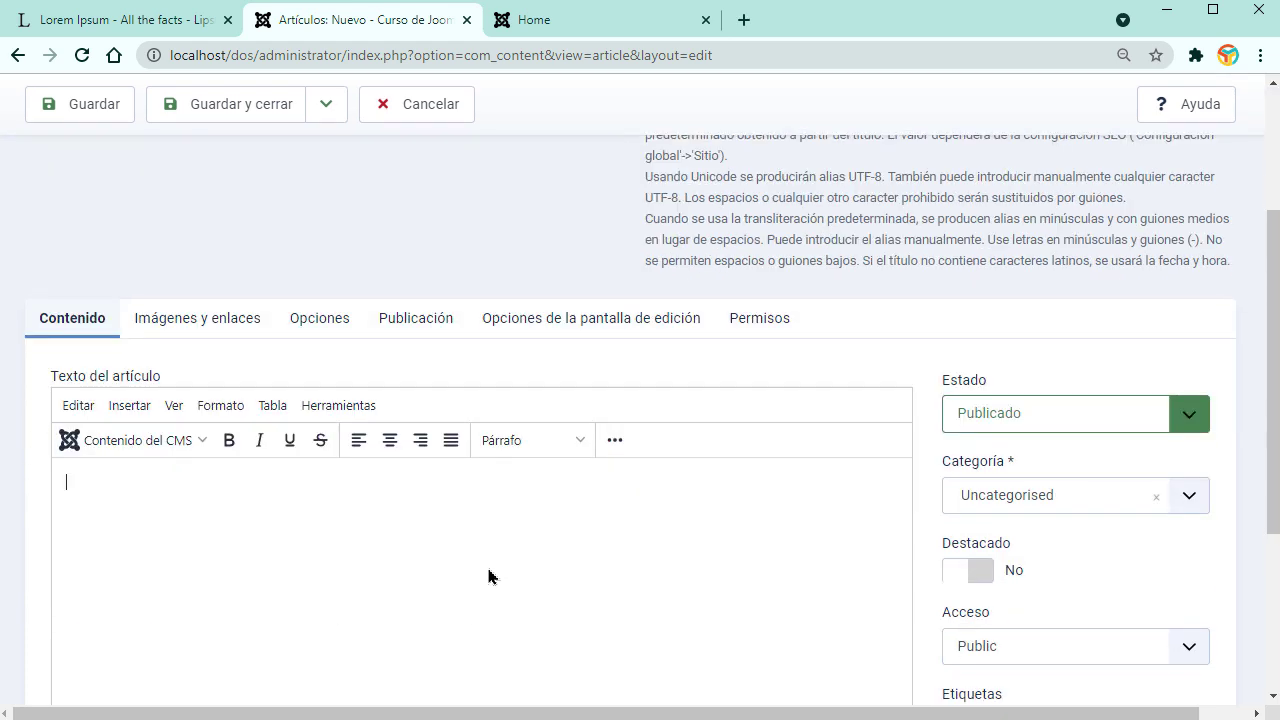
pyautogui.hotkey('ctrl', 'v')
pyautogui.click(1184, 338)
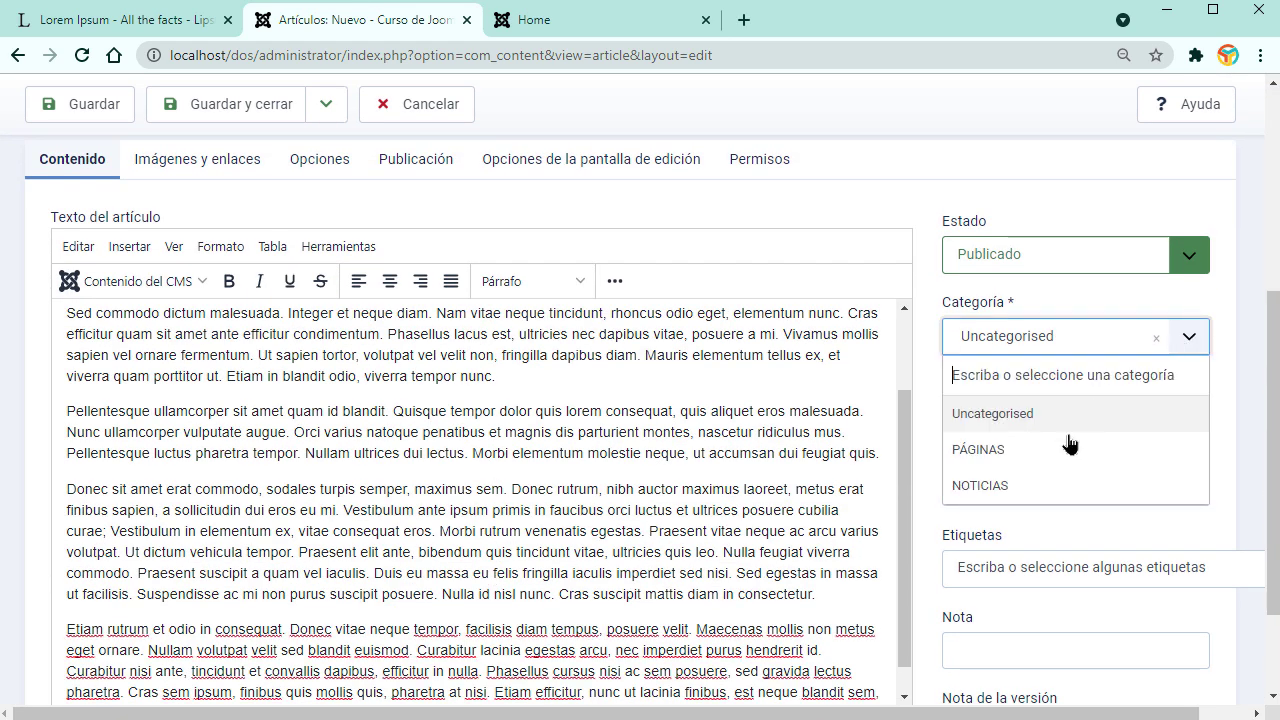
pyautogui.click(1043, 452)
pyautogui.click(330, 166)
pyautogui.click(262, 240)
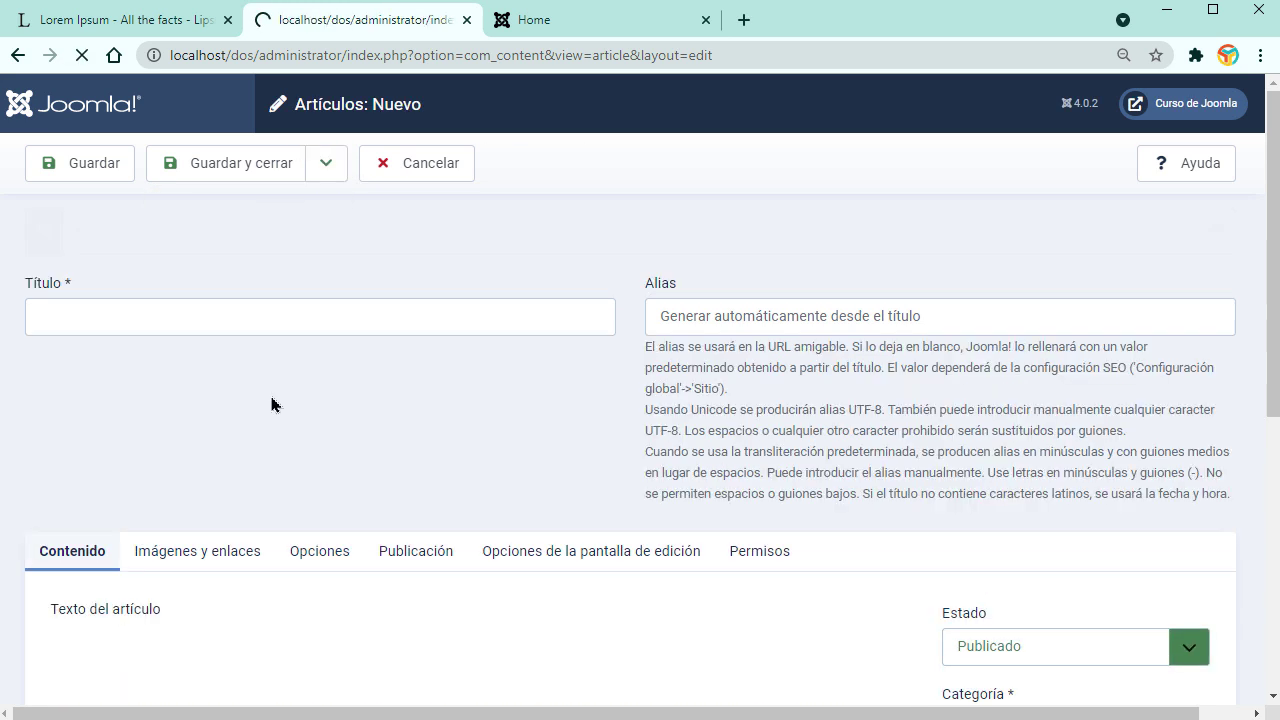
# Step: Create article SERVICIOS with pasted Lorem ipsum text in PÁGINAS, saving with Guardar y nuevo
pyautogui.click(177, 318)
pyautogui.write('SERVICIOS')
pyautogui.click(157, 360)
pyautogui.scroll(-2, 337, 500)
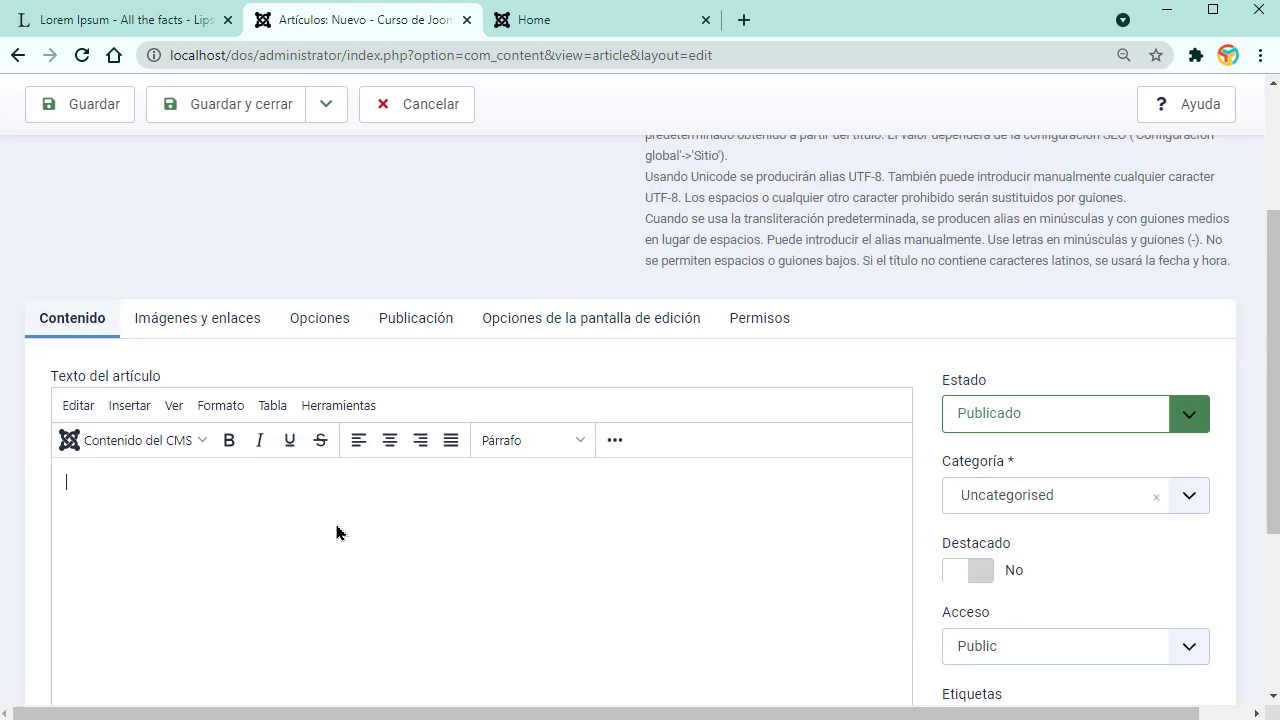
pyautogui.hotkey('ctrl', 'v')
pyautogui.scroll(2, 534, 531)
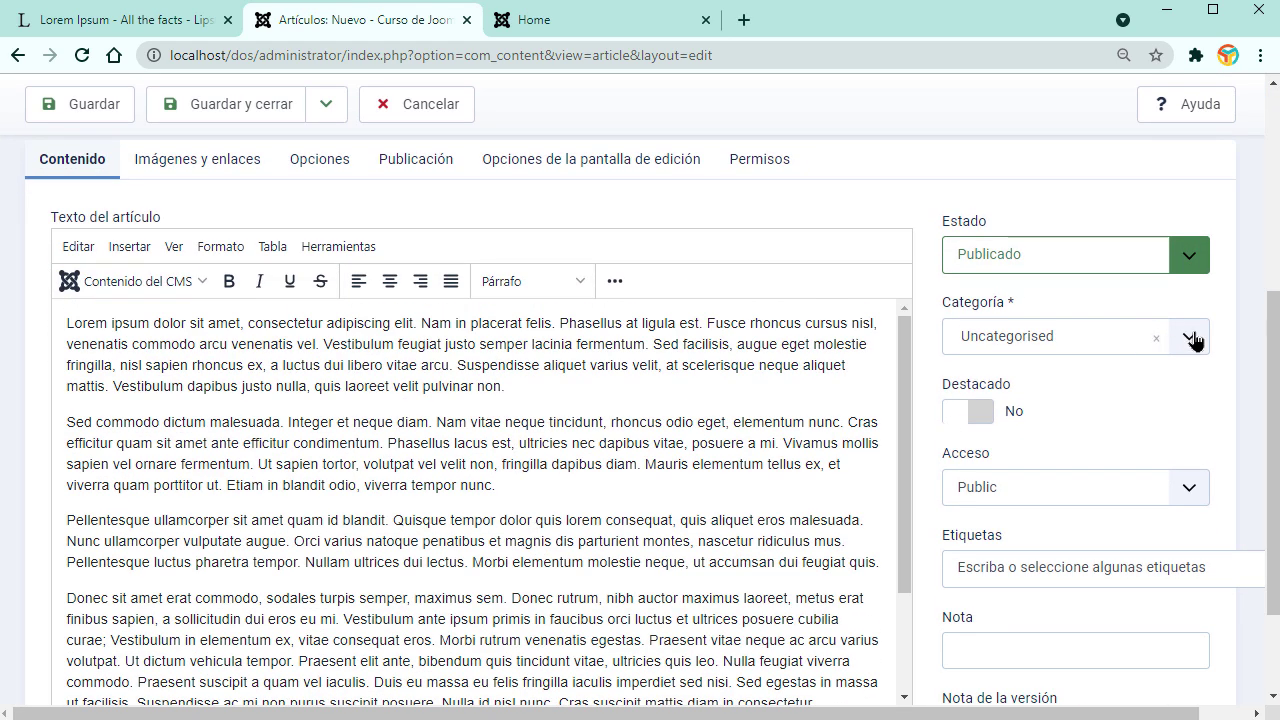
pyautogui.click(1195, 341)
pyautogui.click(1034, 451)
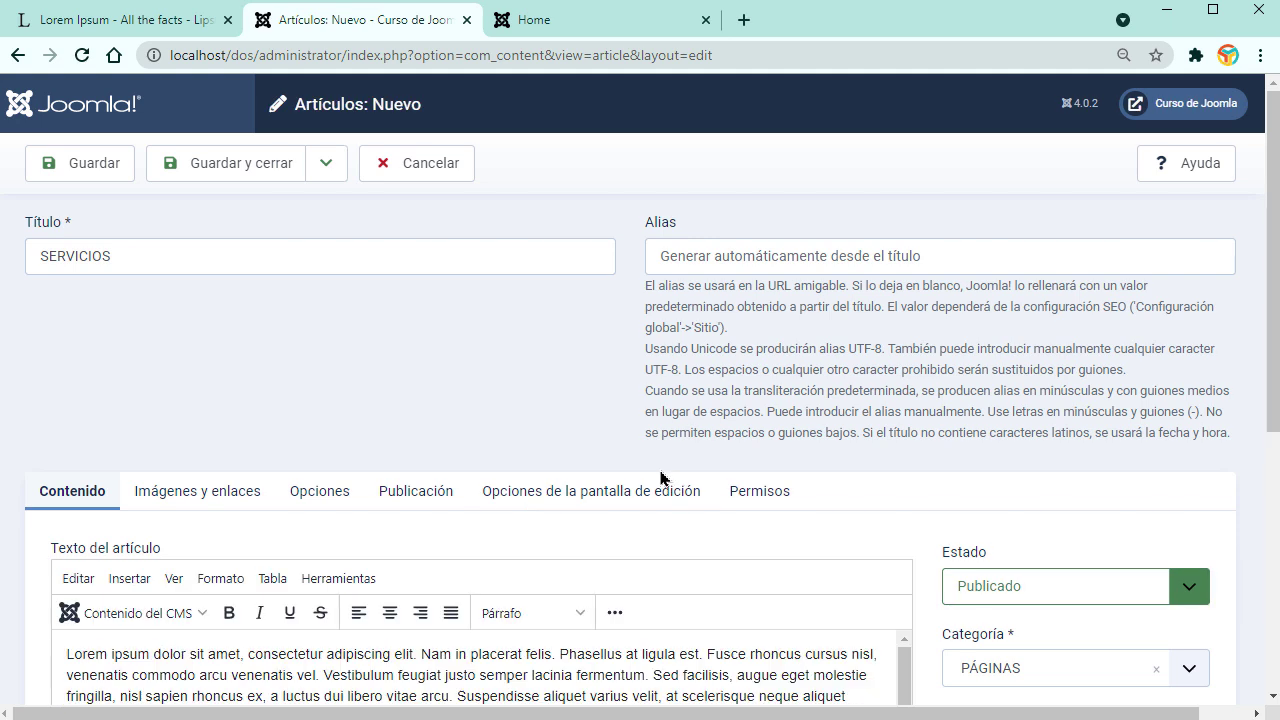
pyautogui.click(328, 168)
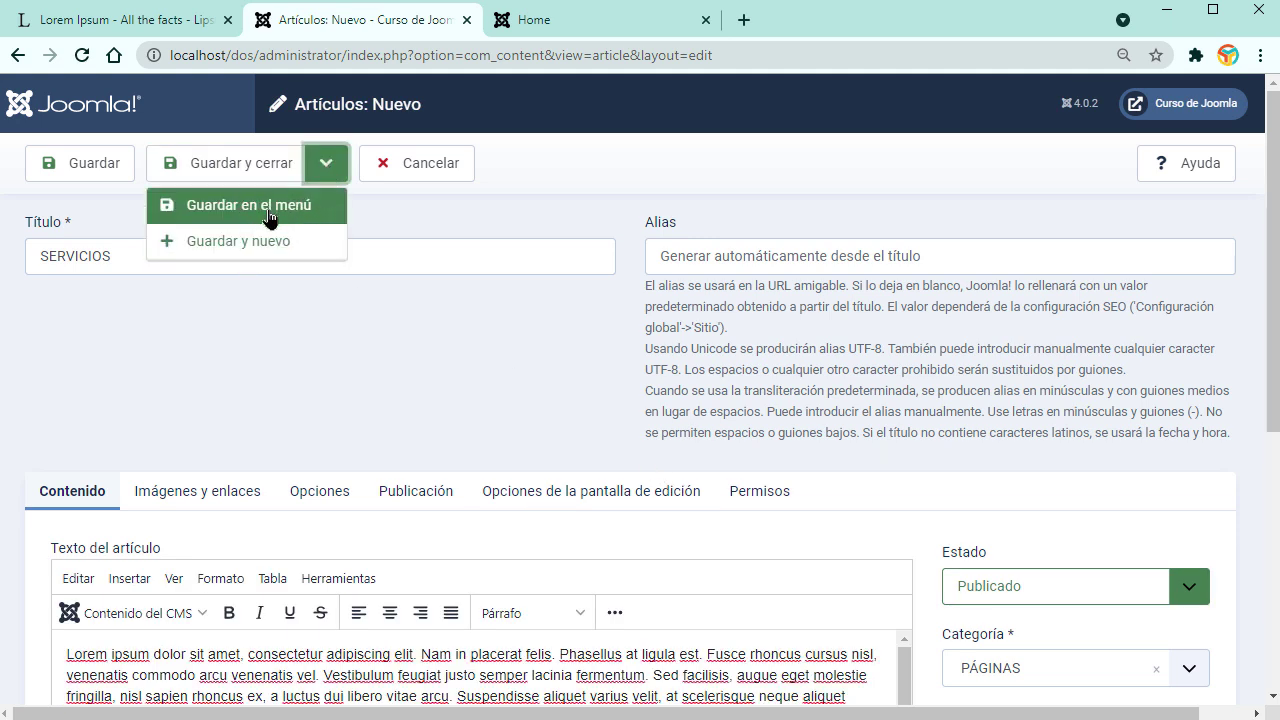
pyautogui.click(262, 242)
# Step: Create article CONTACTOS with pasted Lorem ipsum text in PÁGINAS, then save and close
pyautogui.click(223, 324)
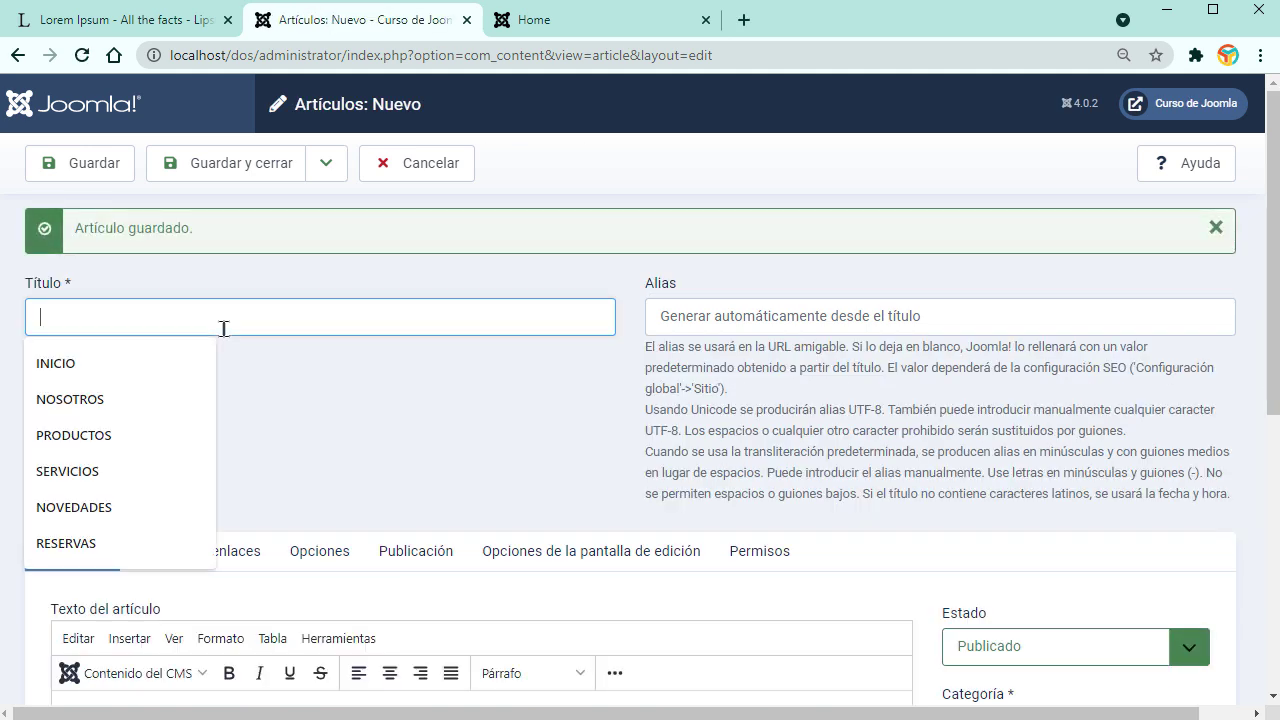
pyautogui.write('CONTACTOS')
pyautogui.click(150, 375)
pyautogui.scroll(-2, 414, 477)
pyautogui.hotkey('ctrl', 'v')
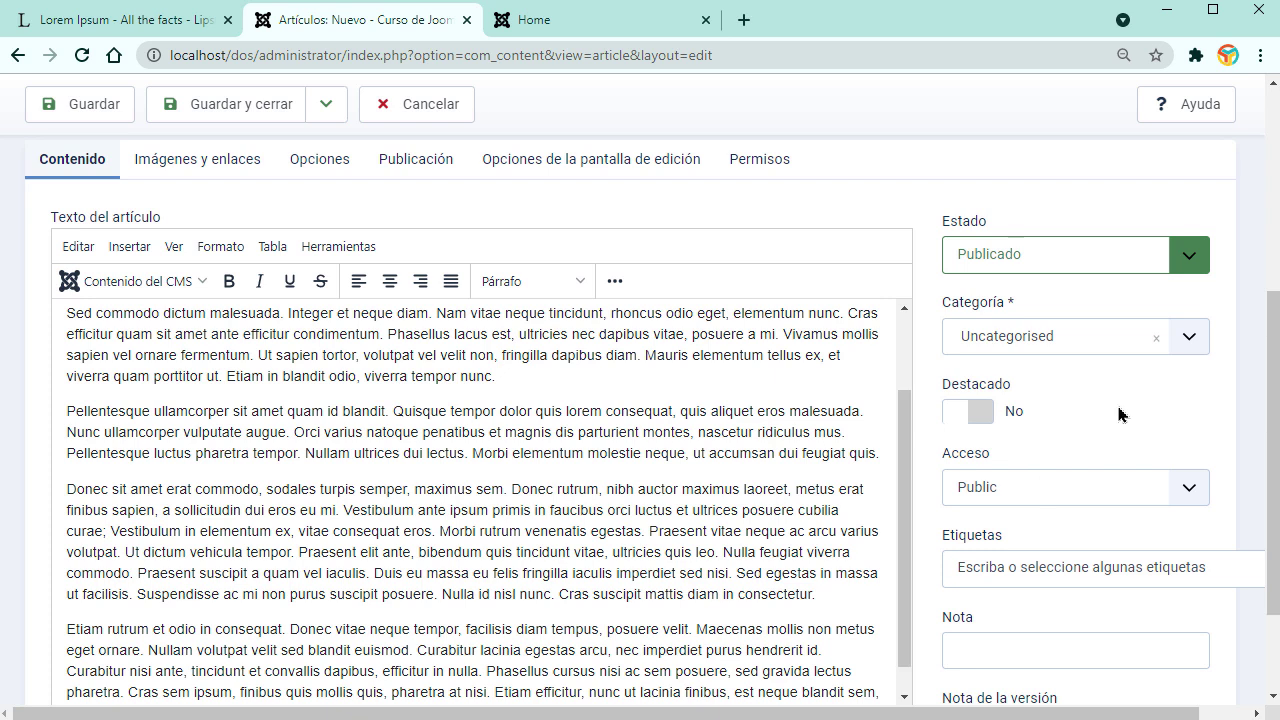
pyautogui.click(1183, 340)
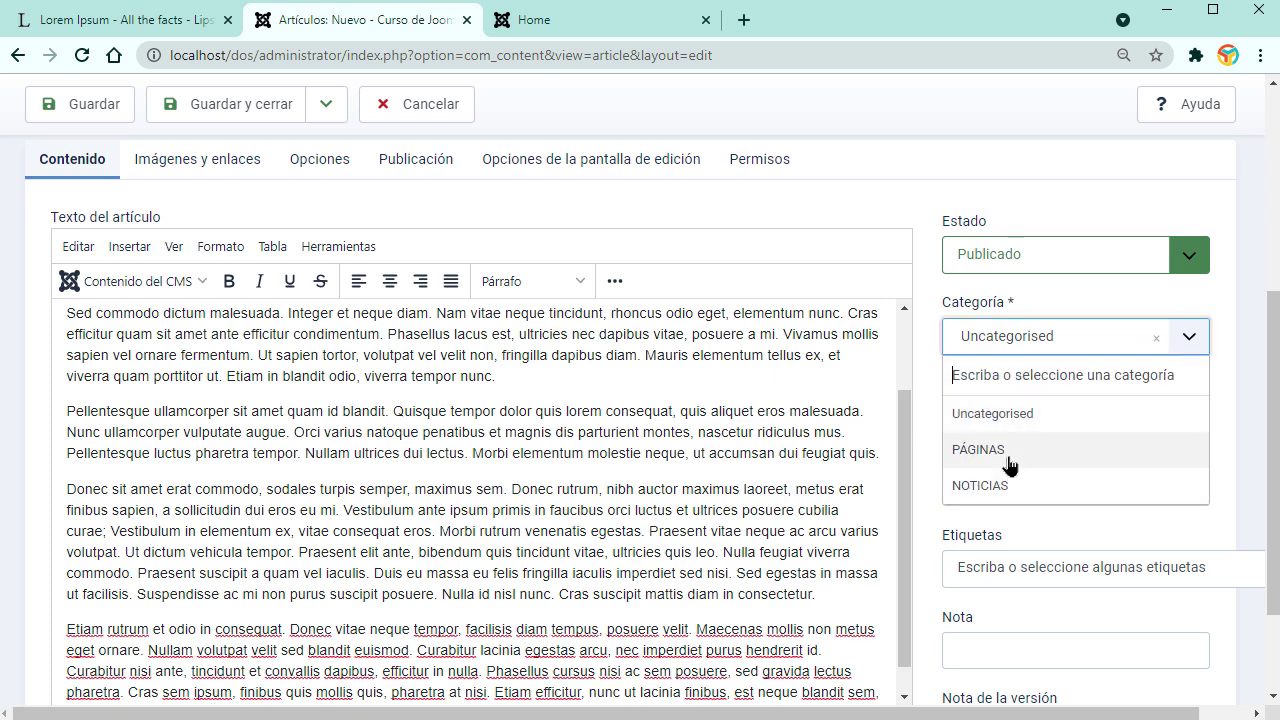
pyautogui.click(1006, 452)
pyautogui.click(271, 163)
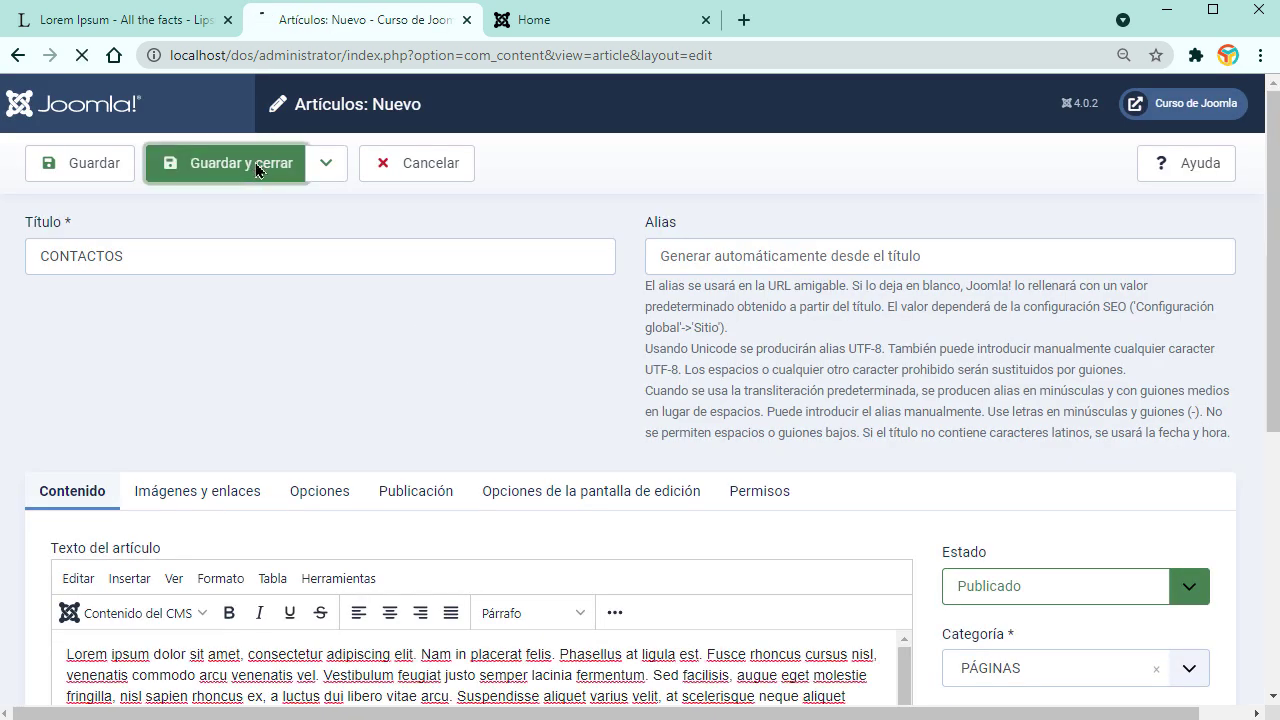
# Step: Check the refreshed public front page, then return to the admin and expand Menús
pyautogui.scroll(-1, 630, 285)
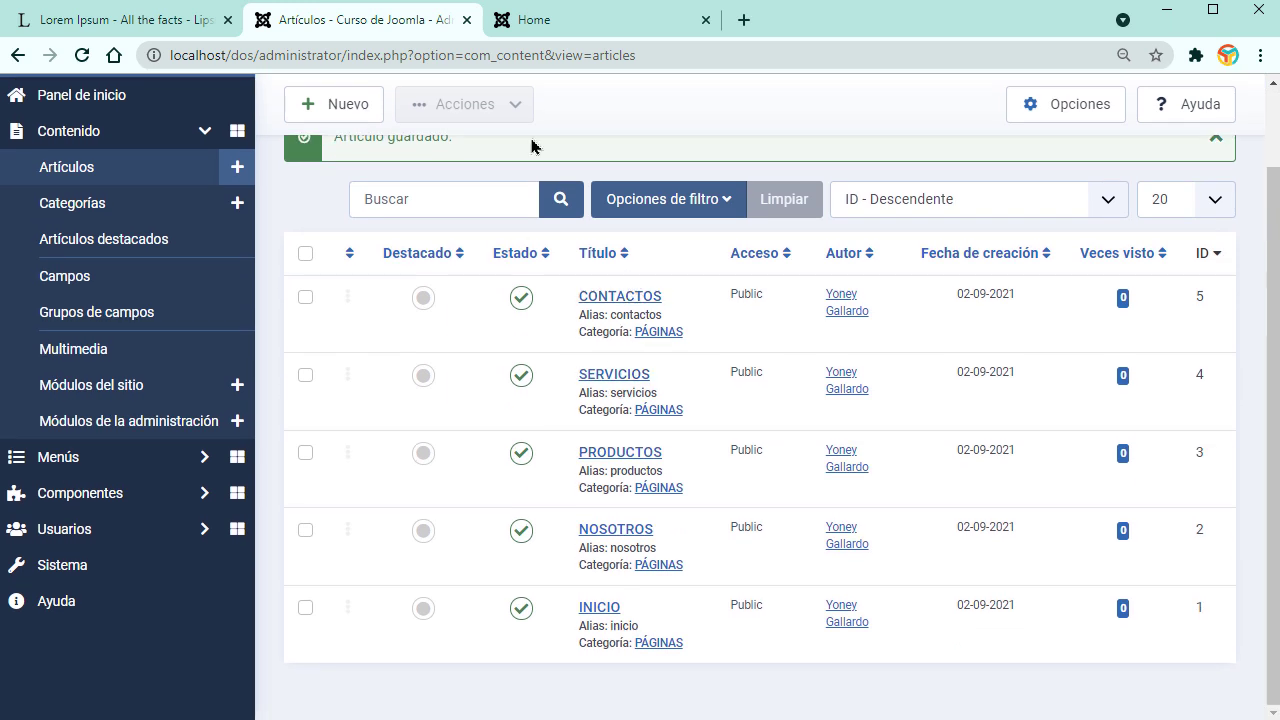
pyautogui.click(577, 18)
pyautogui.click(83, 55)
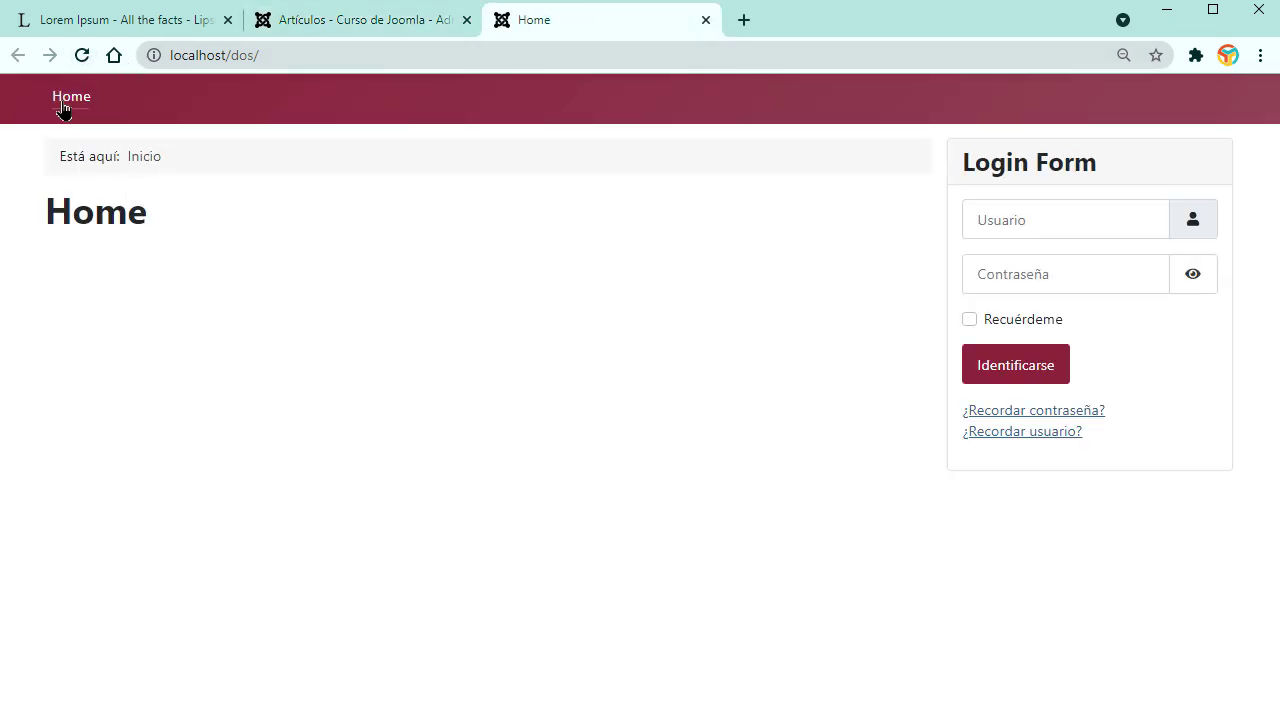
pyautogui.click(366, 21)
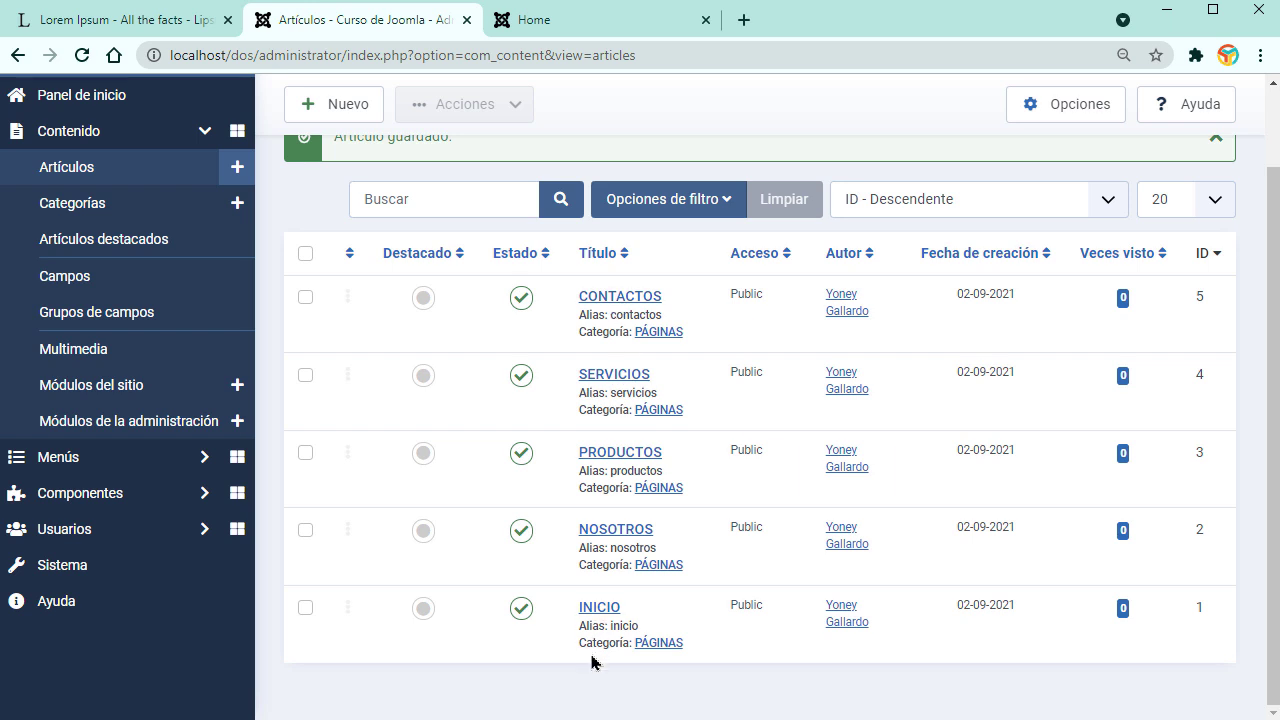
pyautogui.click(592, 20)
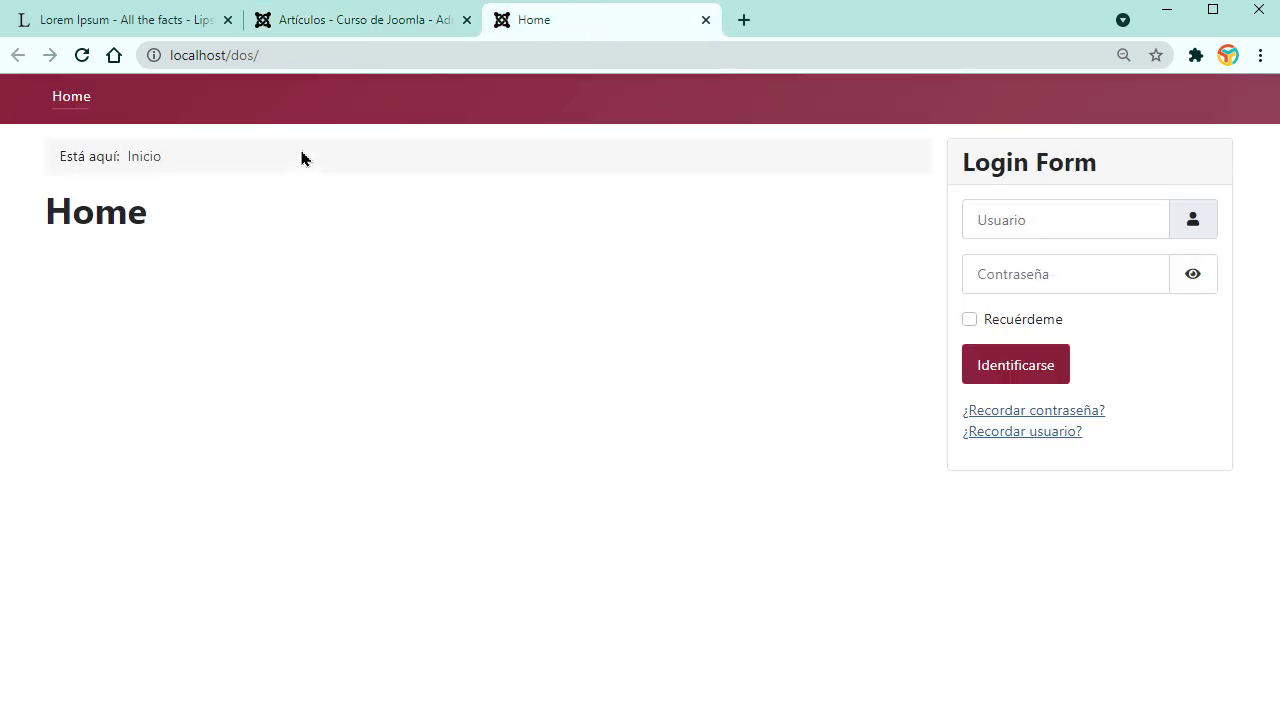
pyautogui.click(392, 28)
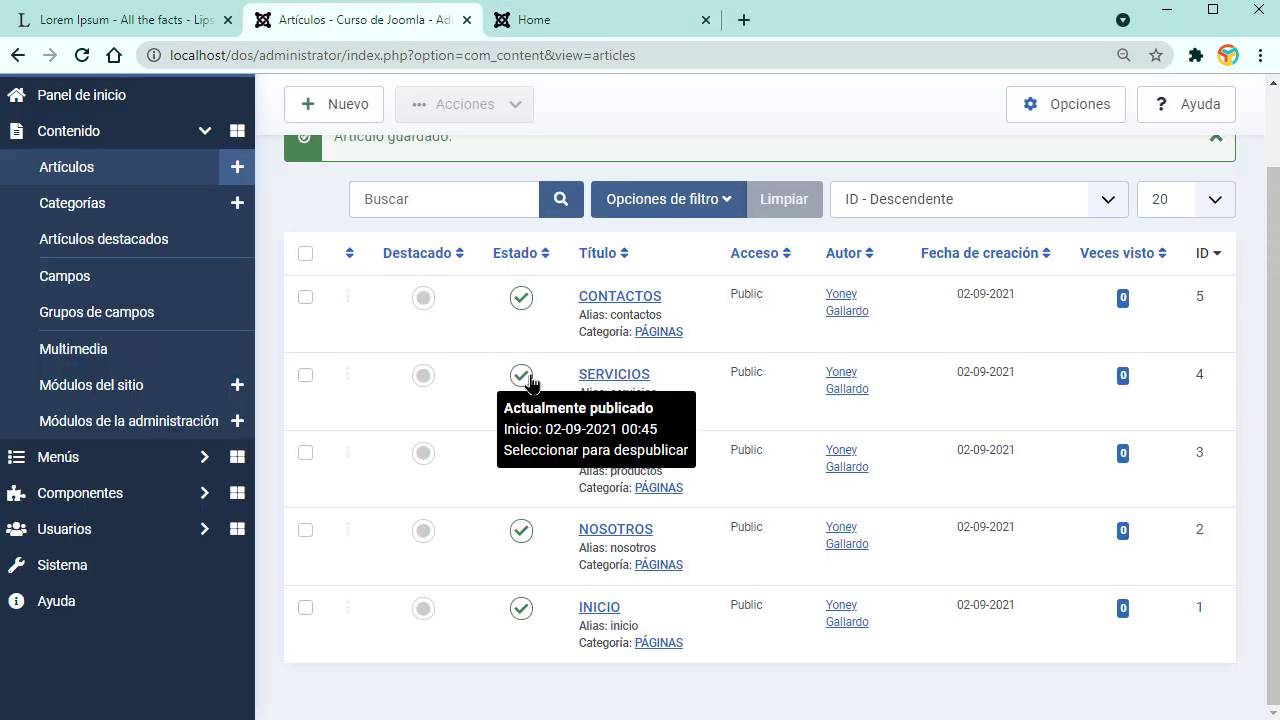
pyautogui.click(114, 457)
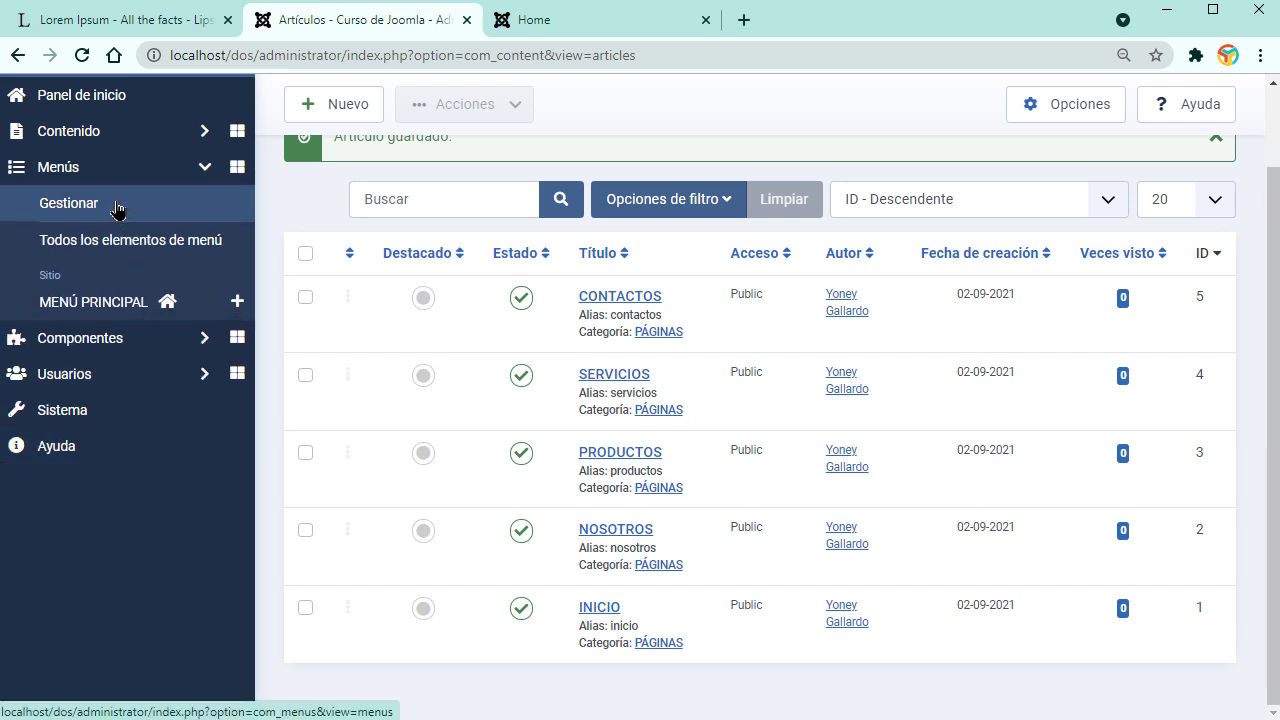
# Step: Add a site menu titled MENÚ PRINCIPAL with unique name menuprincipal and save it
pyautogui.click(55, 201)
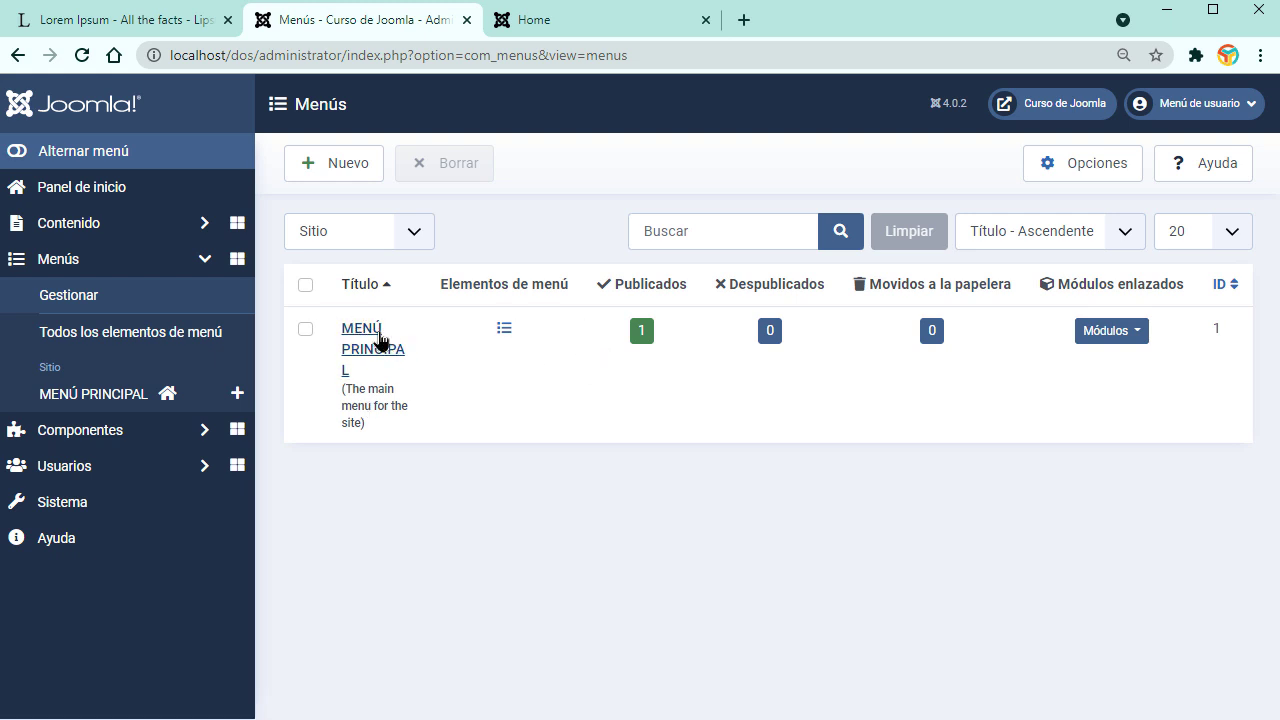
pyautogui.click(349, 160)
pyautogui.click(255, 246)
pyautogui.write('m')
pyautogui.click(160, 304)
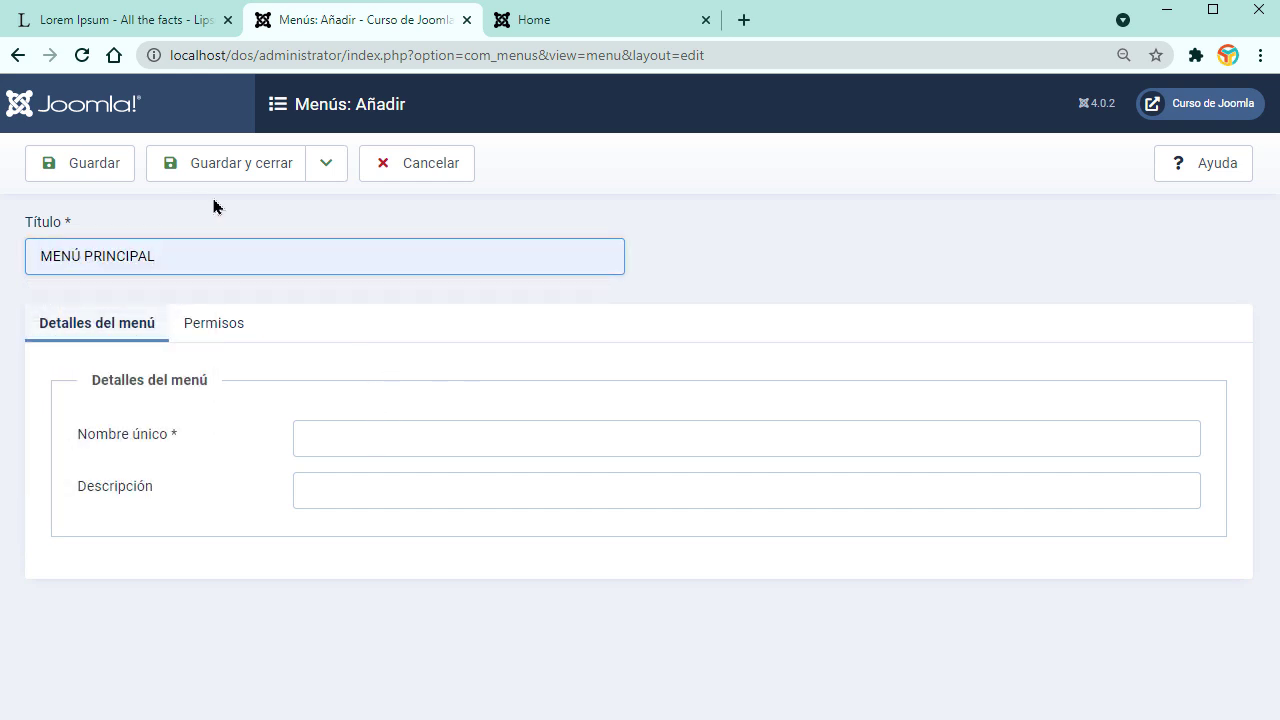
pyautogui.click(323, 434)
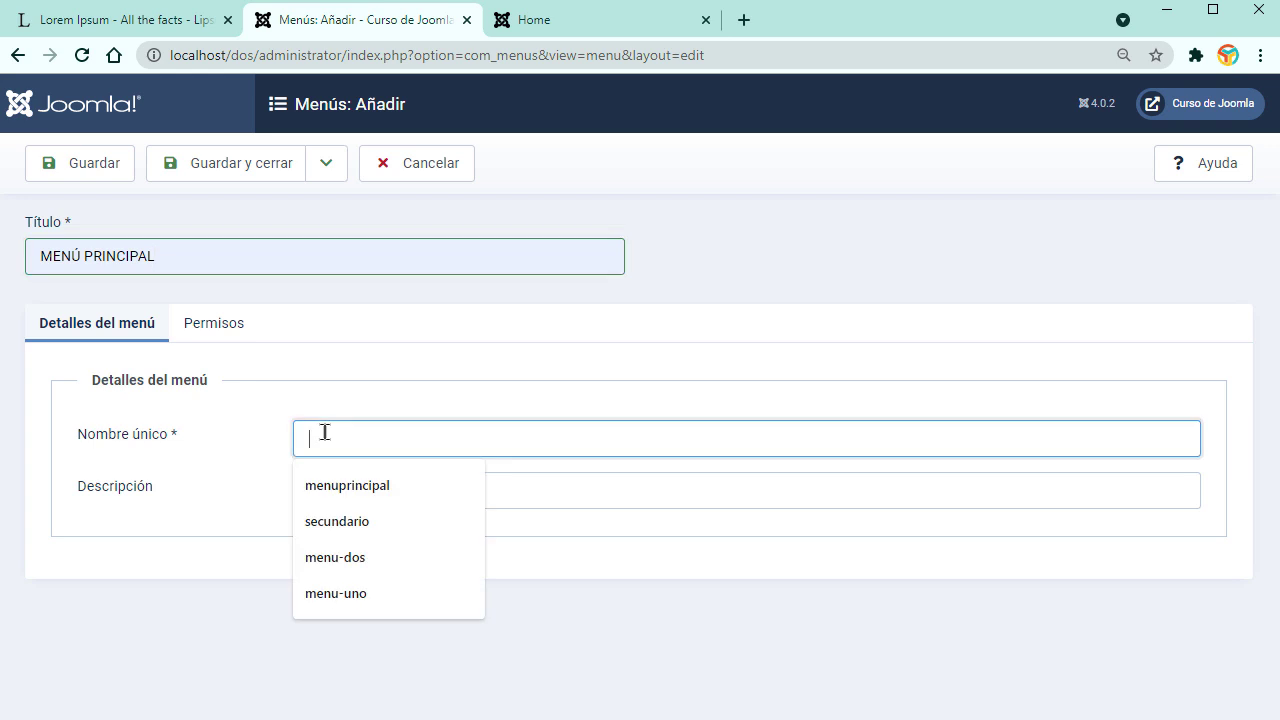
pyautogui.press('Down')
pyautogui.press('Return')
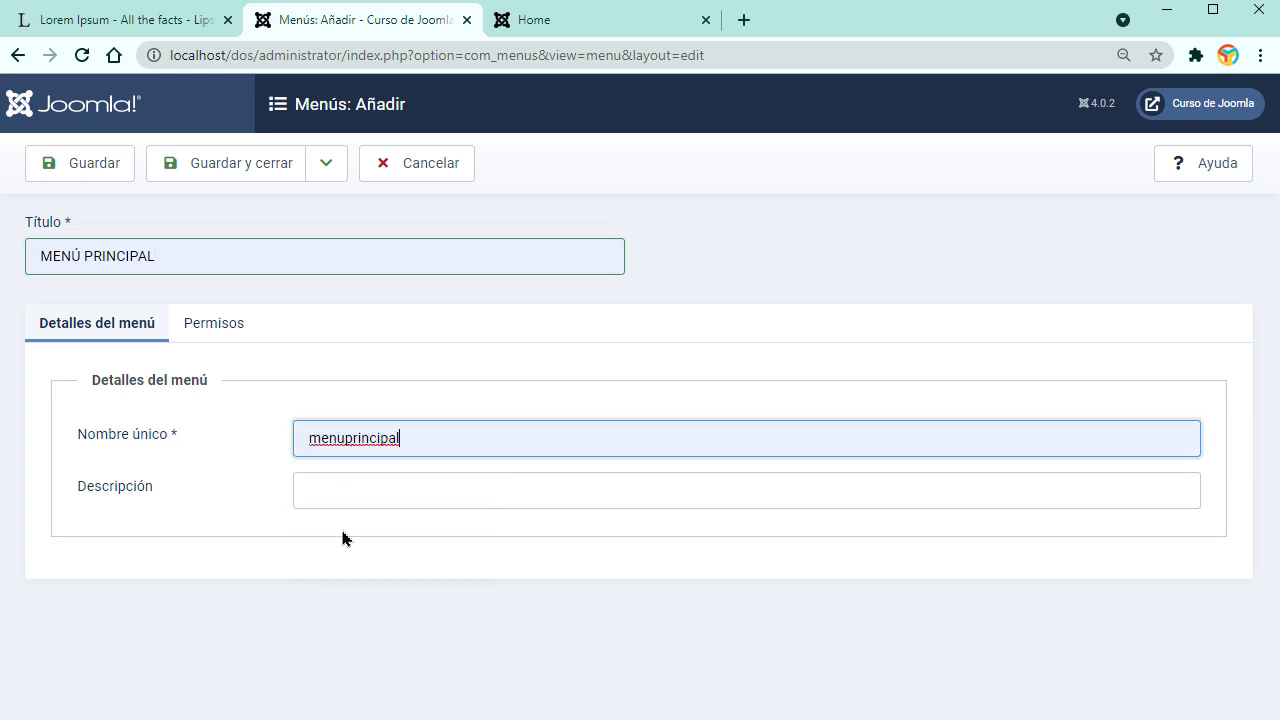
pyautogui.click(219, 176)
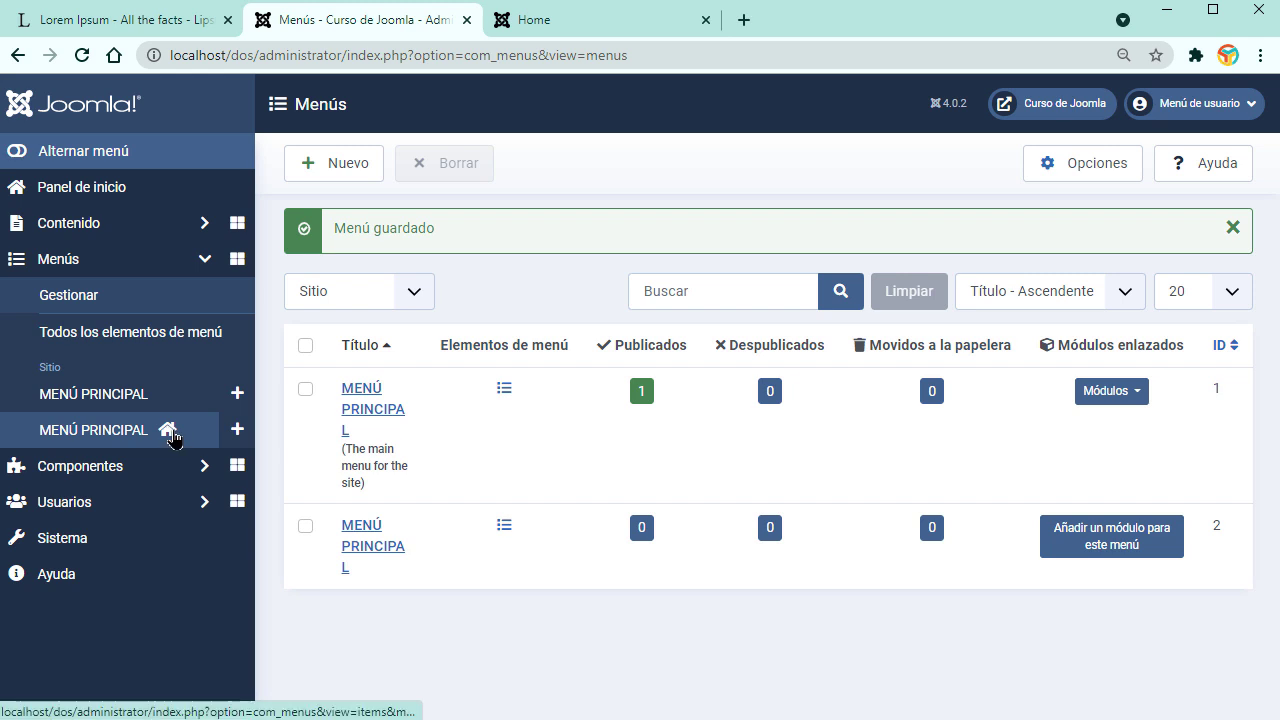
# Step: Refresh the menus list and open the empty item list of MENÚ PRINCIPAL
pyautogui.click(86, 306)
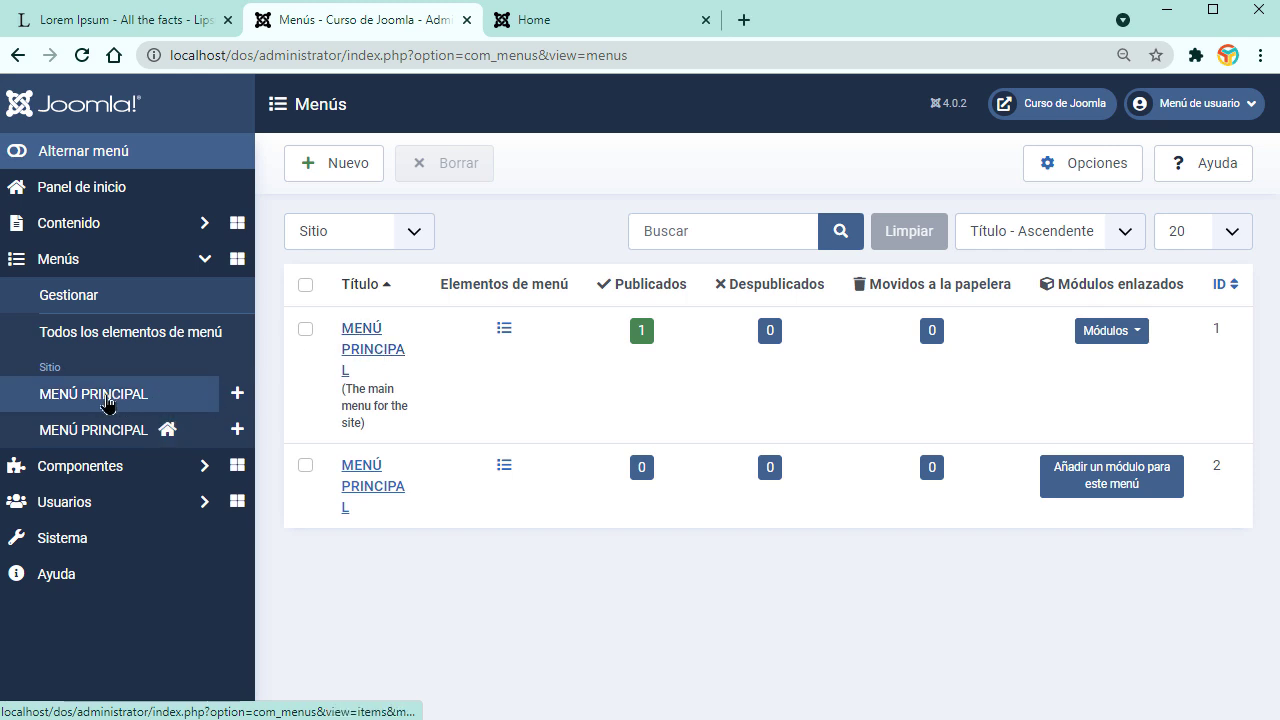
pyautogui.click(85, 300)
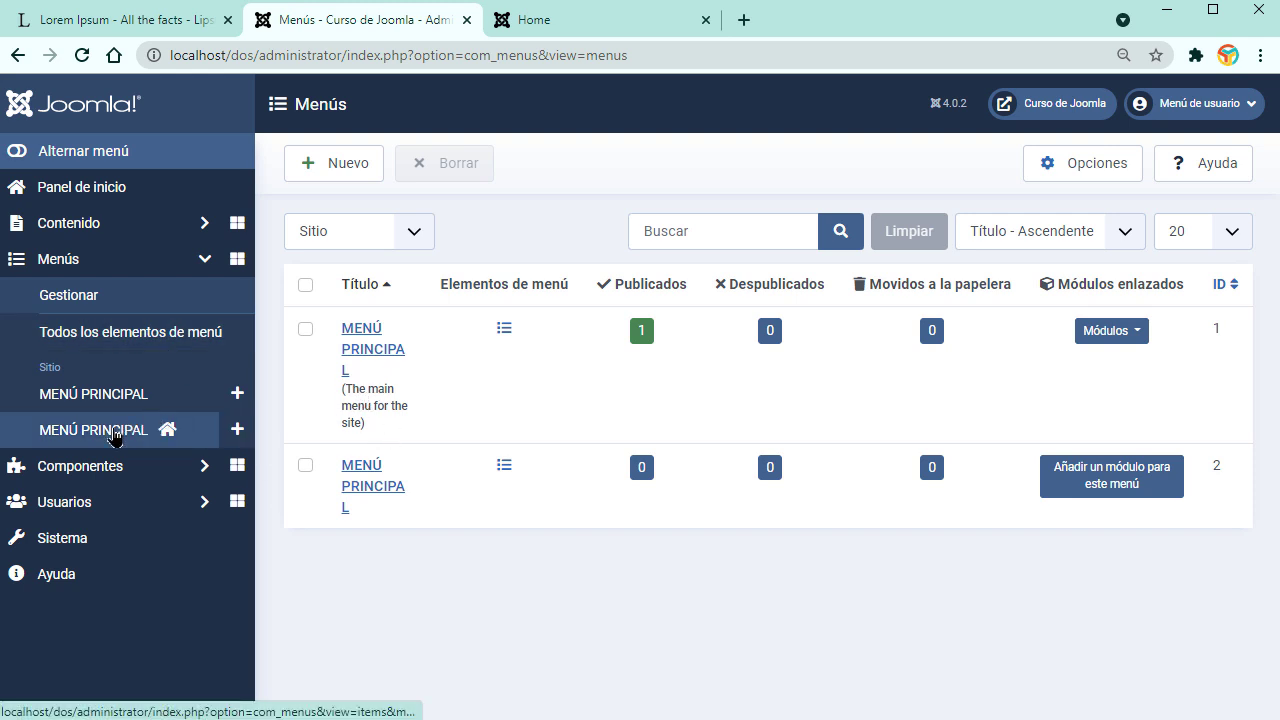
pyautogui.click(85, 399)
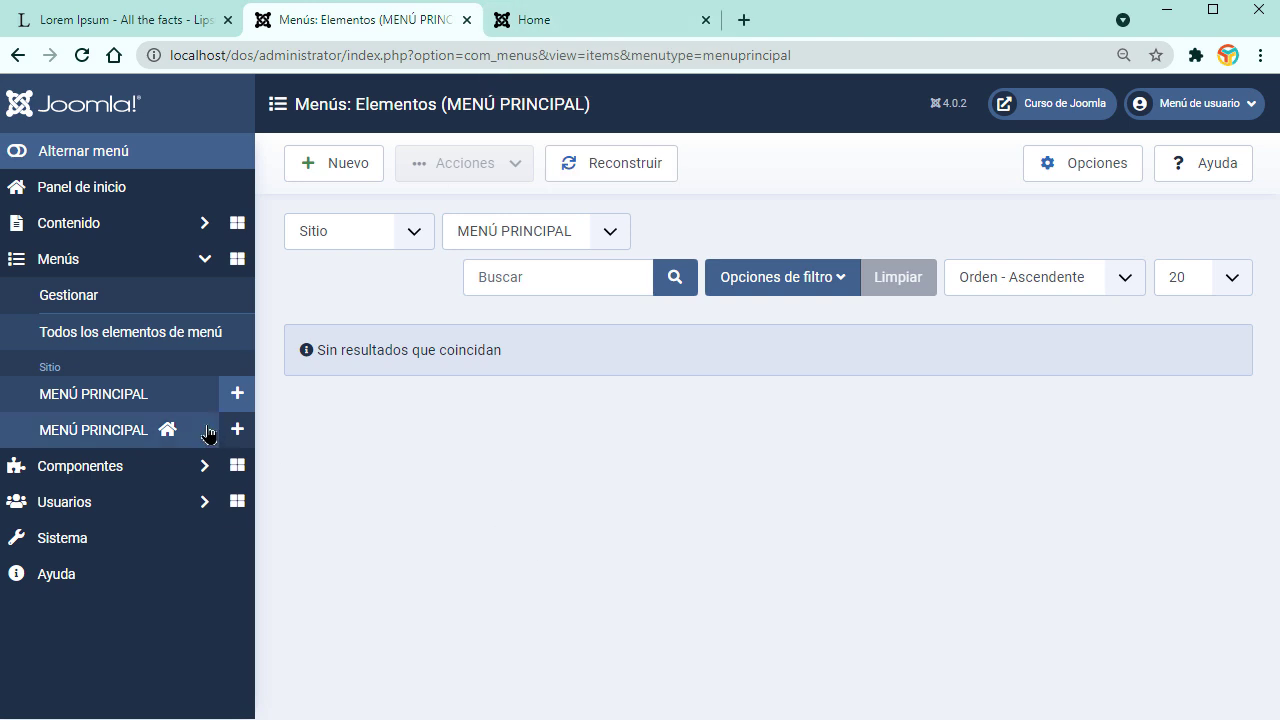
pyautogui.click(109, 392)
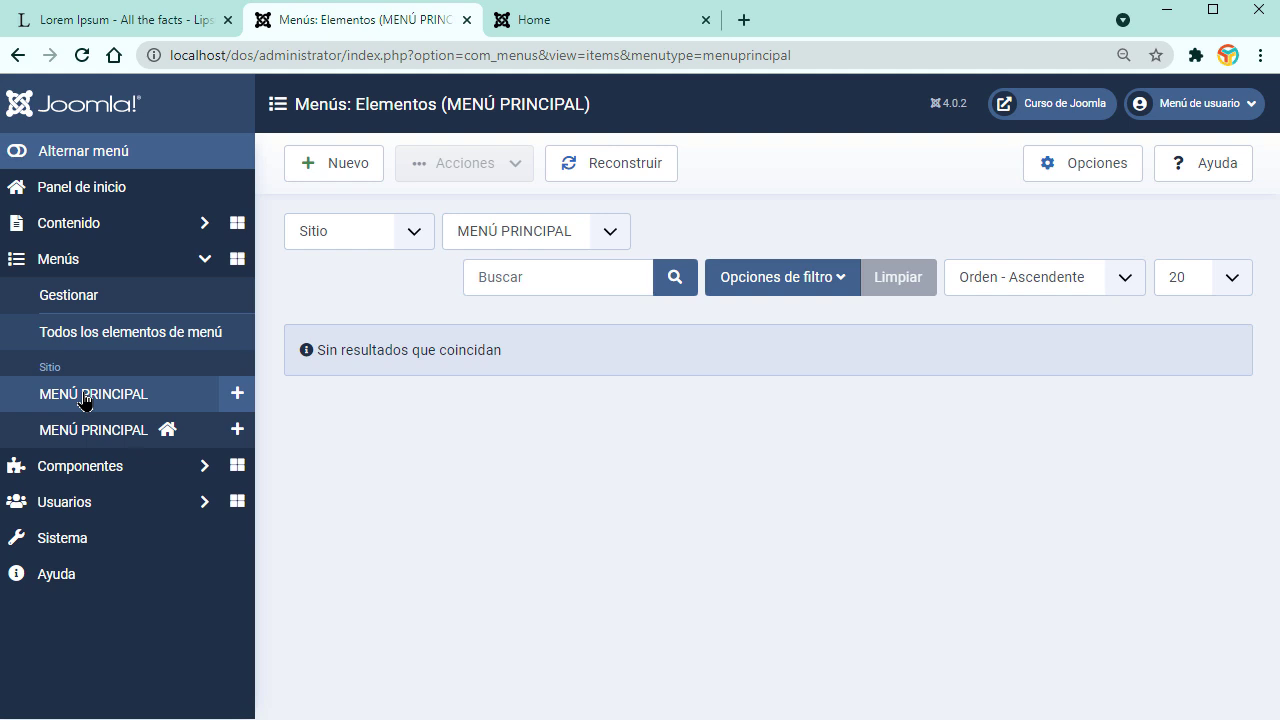
# Step: Start a new MENÚ PRINCIPAL menu item titled INICIO
pyautogui.click(344, 176)
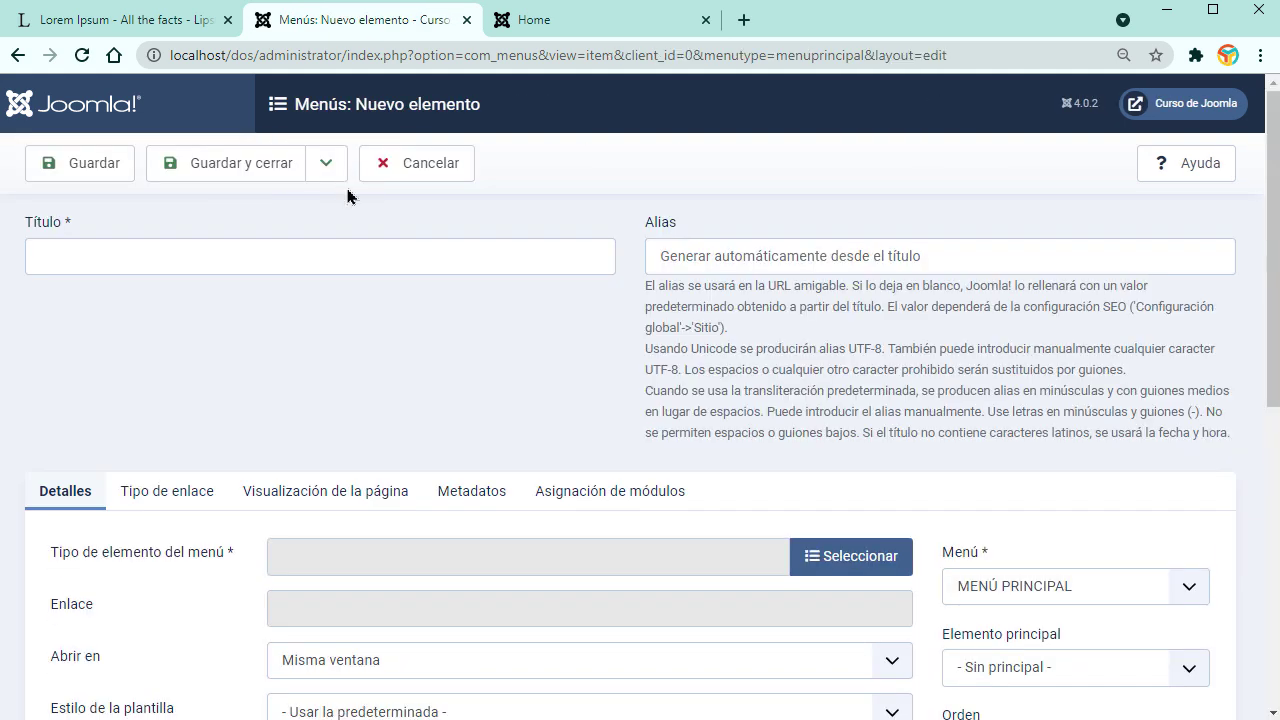
pyautogui.click(345, 268)
pyautogui.click(165, 302)
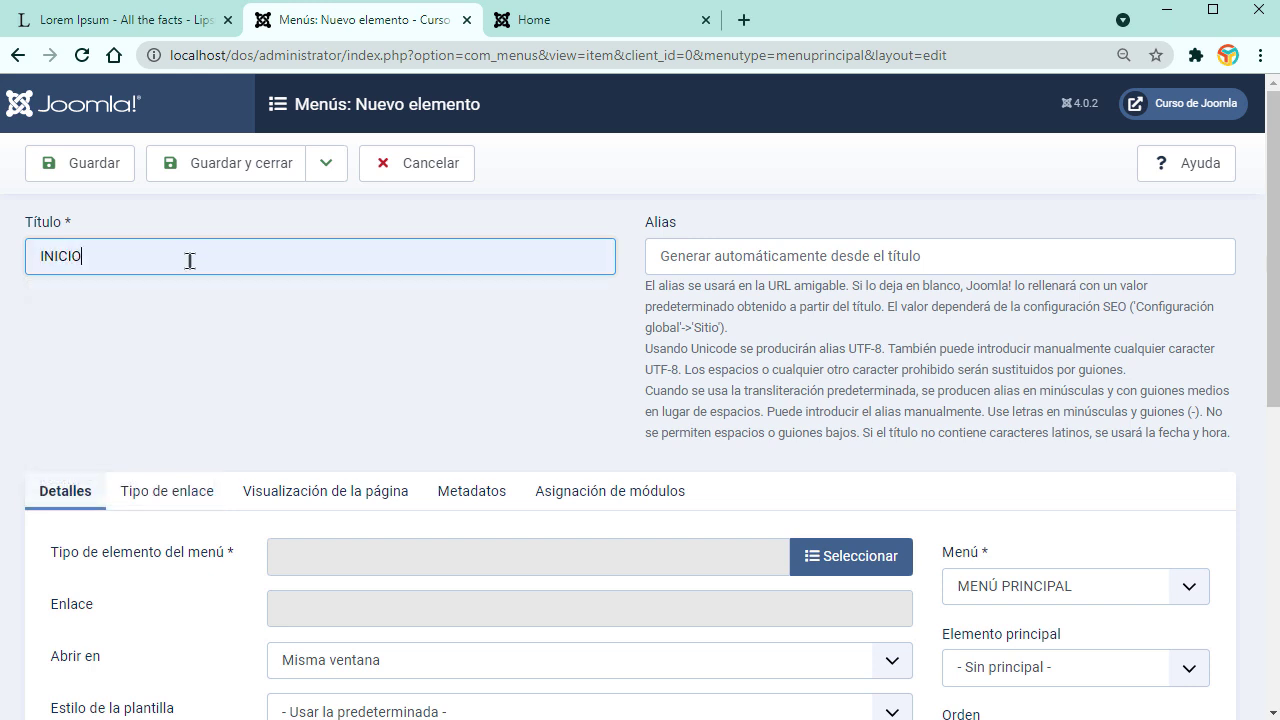
pyautogui.click(533, 20)
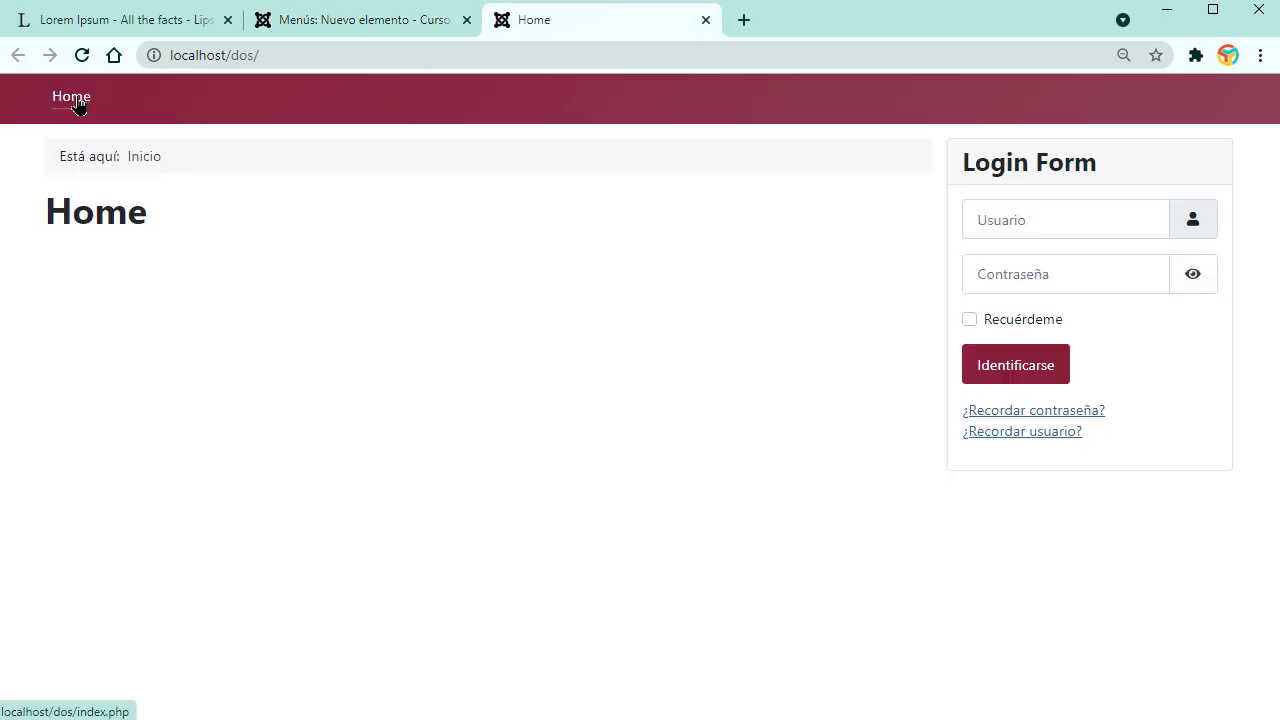
pyautogui.click(306, 24)
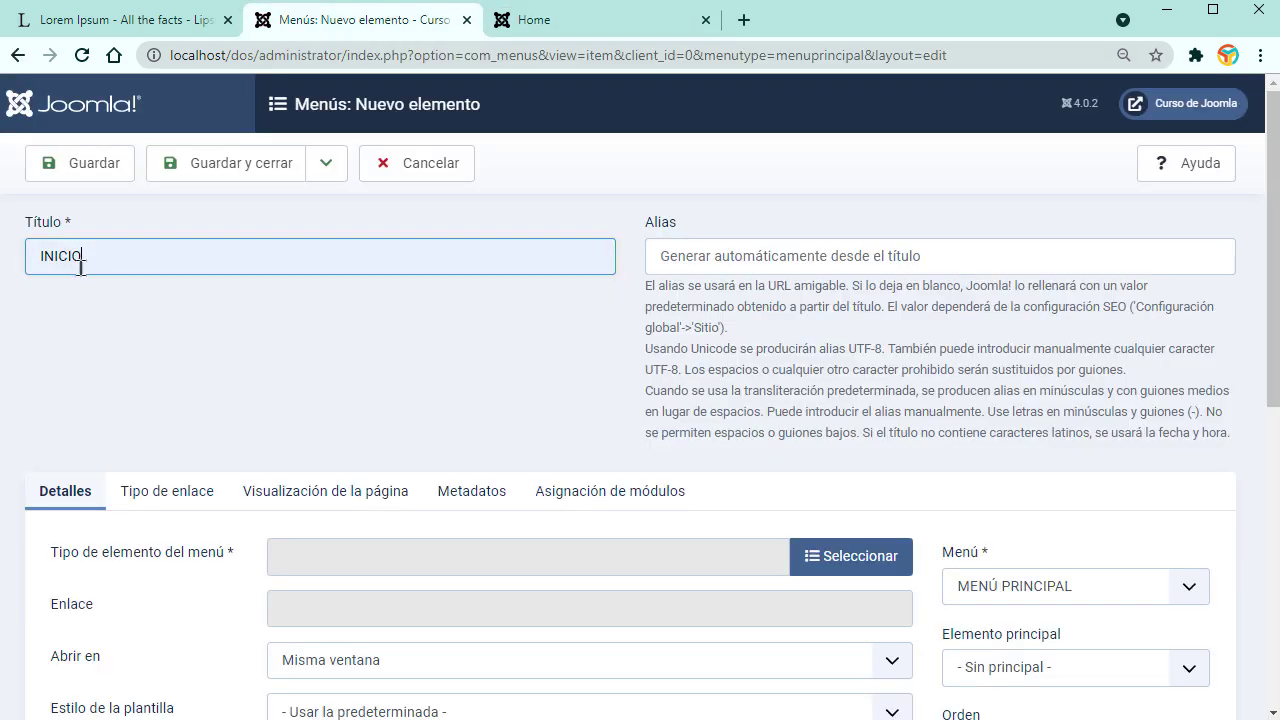
pyautogui.scroll(-2, 394, 349)
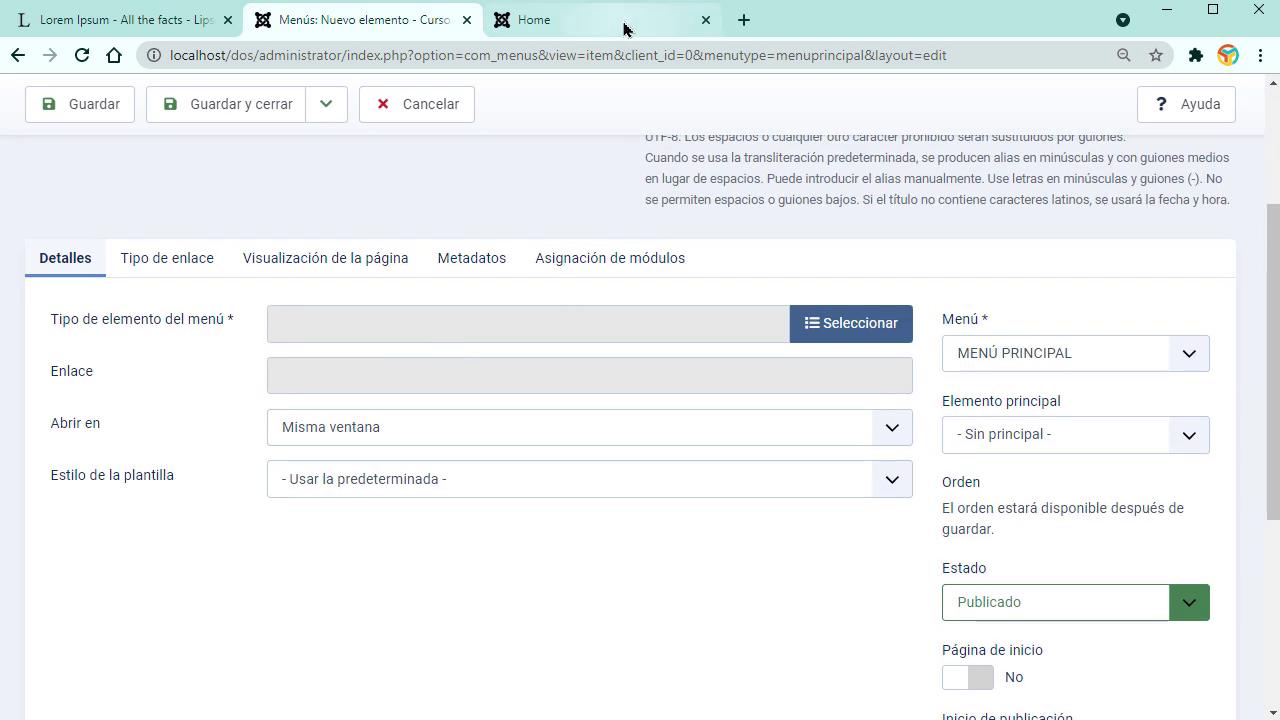
pyautogui.click(600, 22)
pyautogui.click(300, 20)
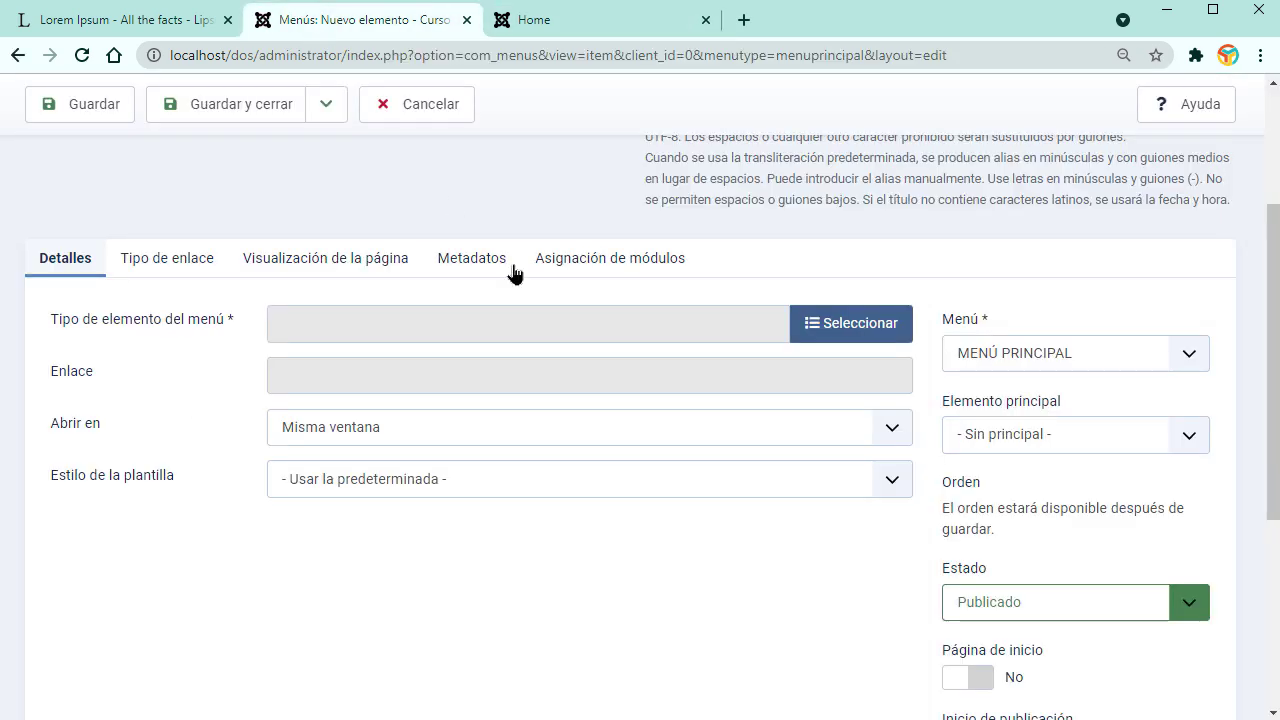
# Step: Make the item a single-article type linked to the INICIO article
pyautogui.click(801, 333)
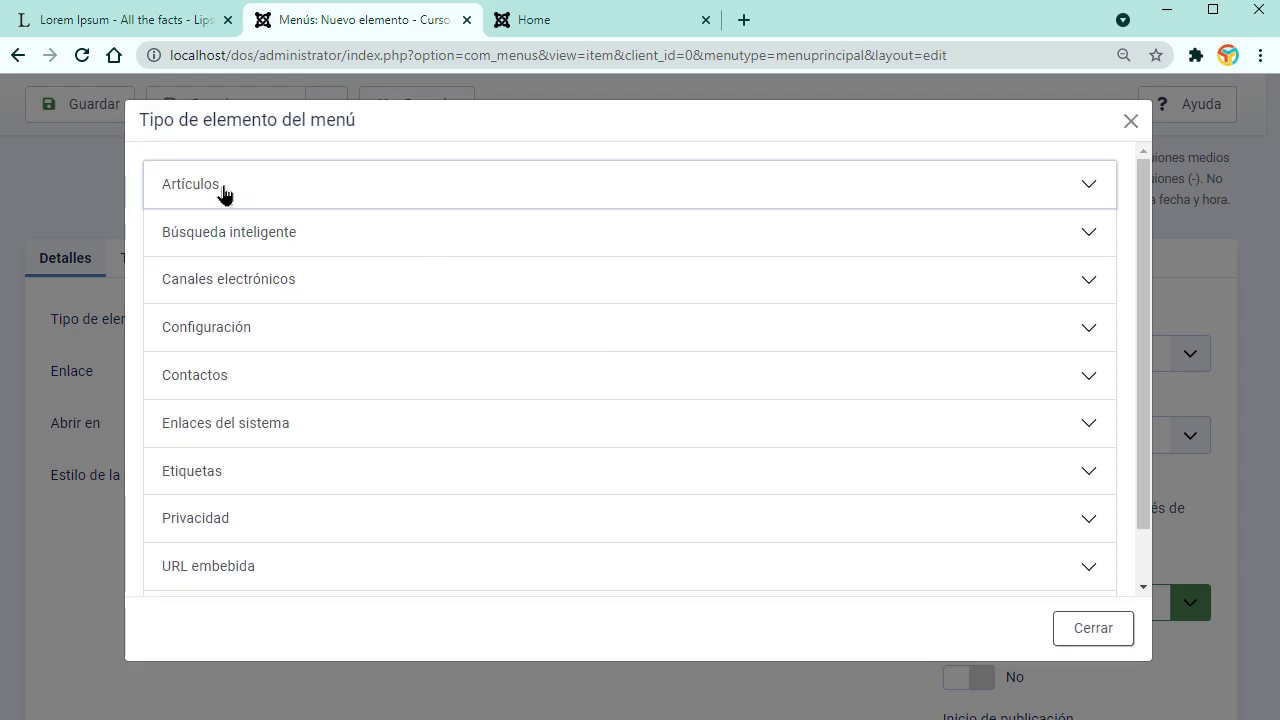
pyautogui.click(220, 192)
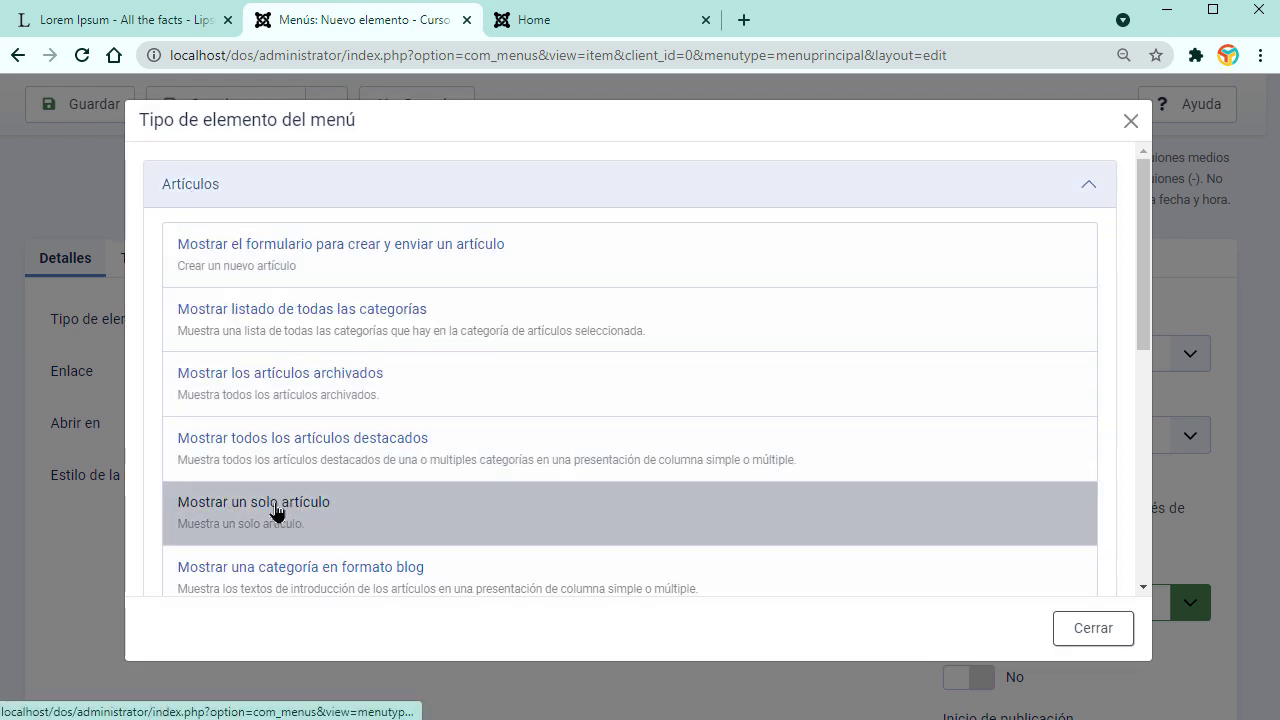
pyautogui.click(278, 512)
pyautogui.scroll(-2, 487, 500)
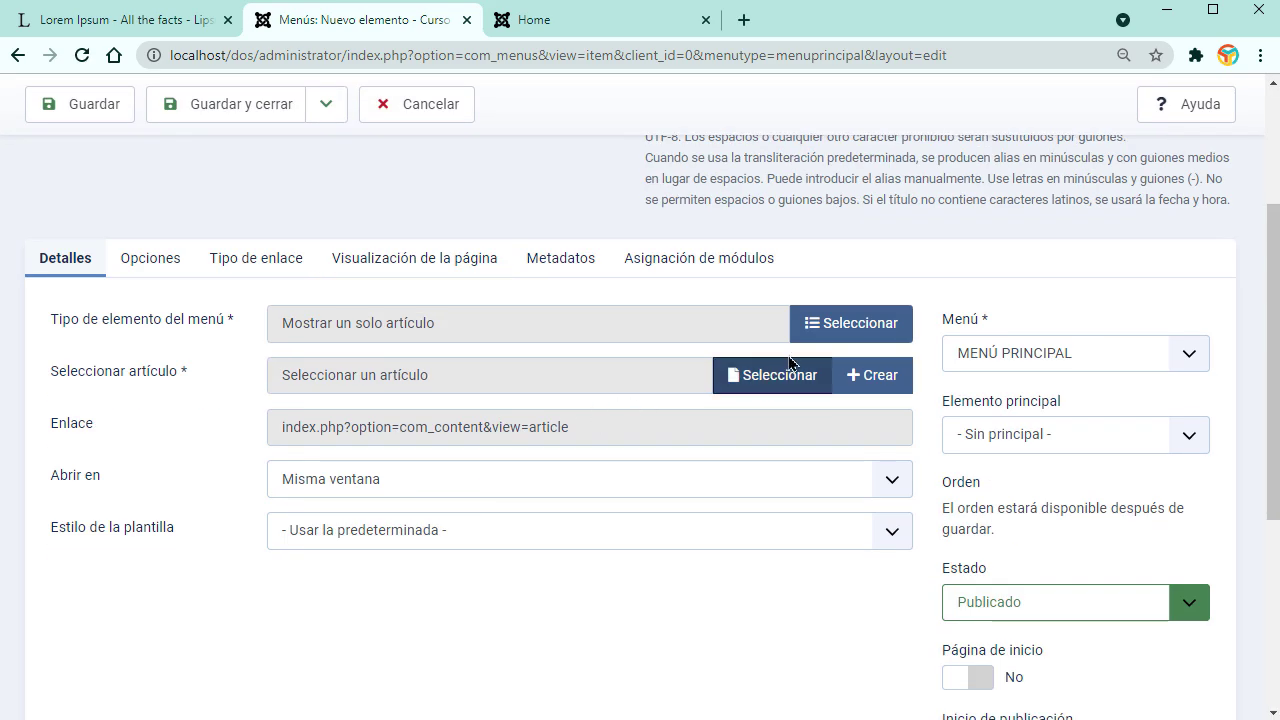
pyautogui.click(766, 378)
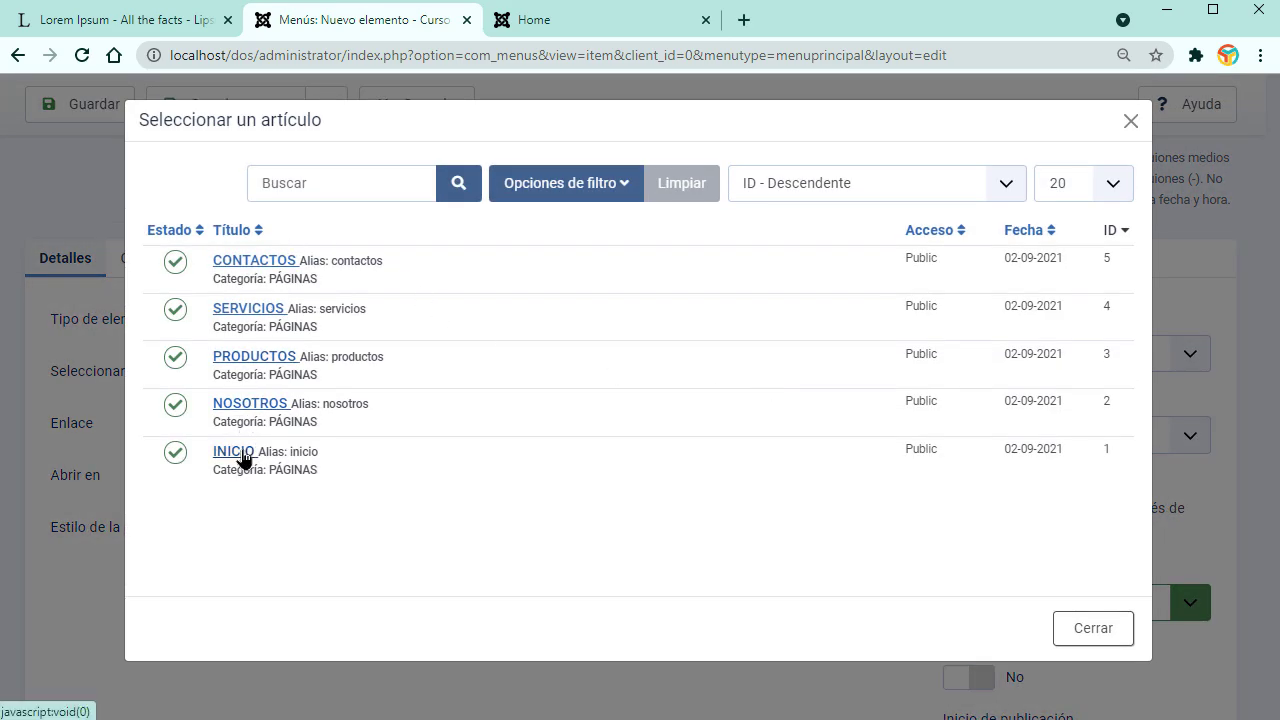
pyautogui.click(234, 453)
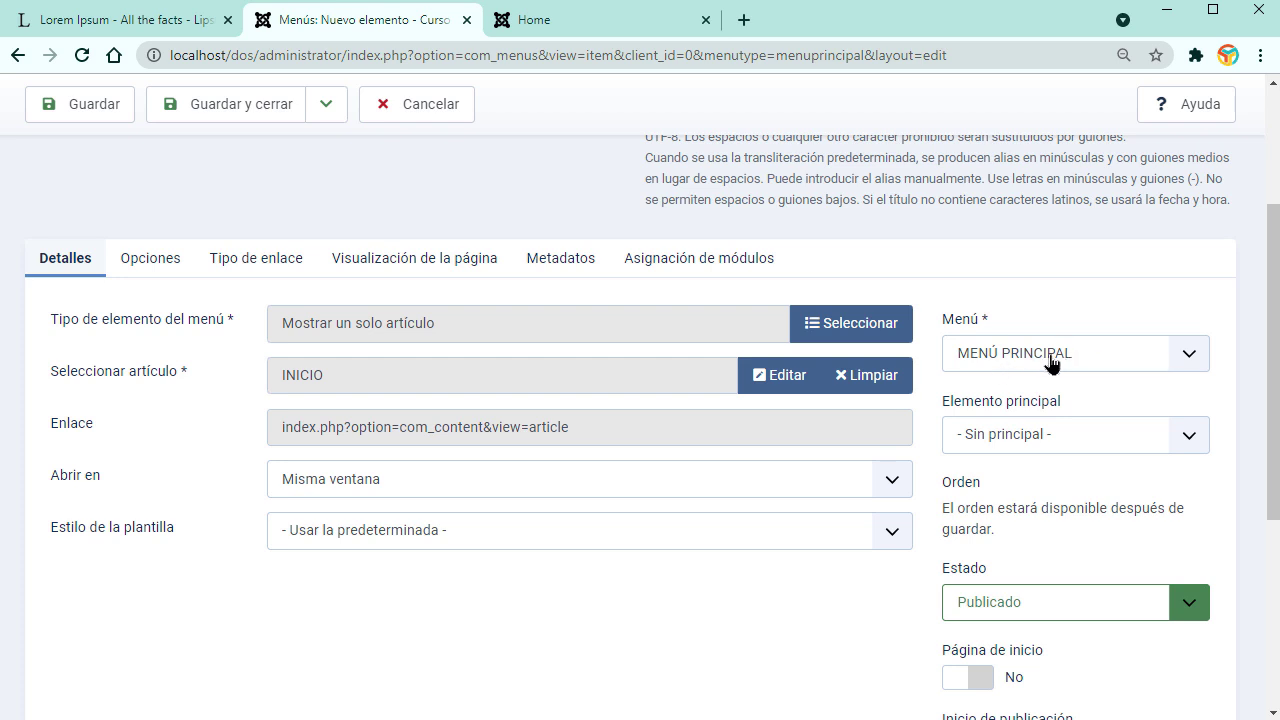
# Step: Set INICIO as the site's home page and save the menu item
pyautogui.scroll(-2, 1203, 538)
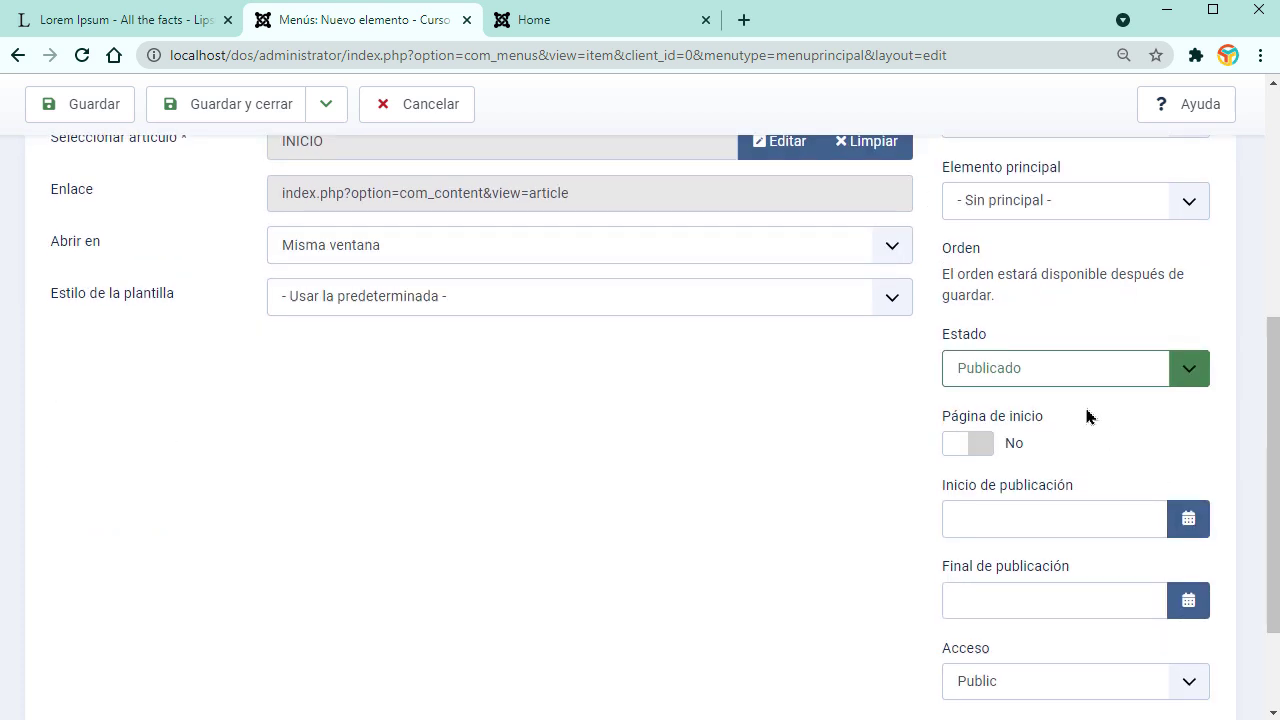
pyautogui.scroll(2, 824, 469)
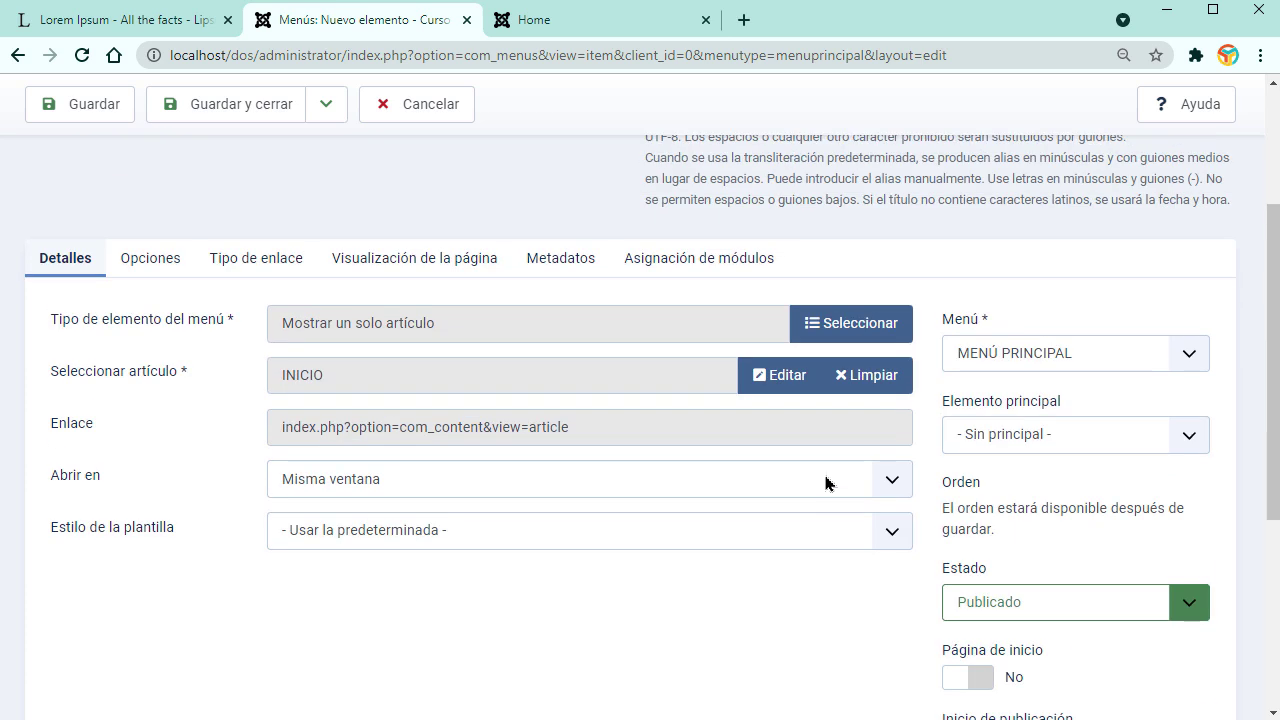
pyautogui.scroll(-2, 909, 566)
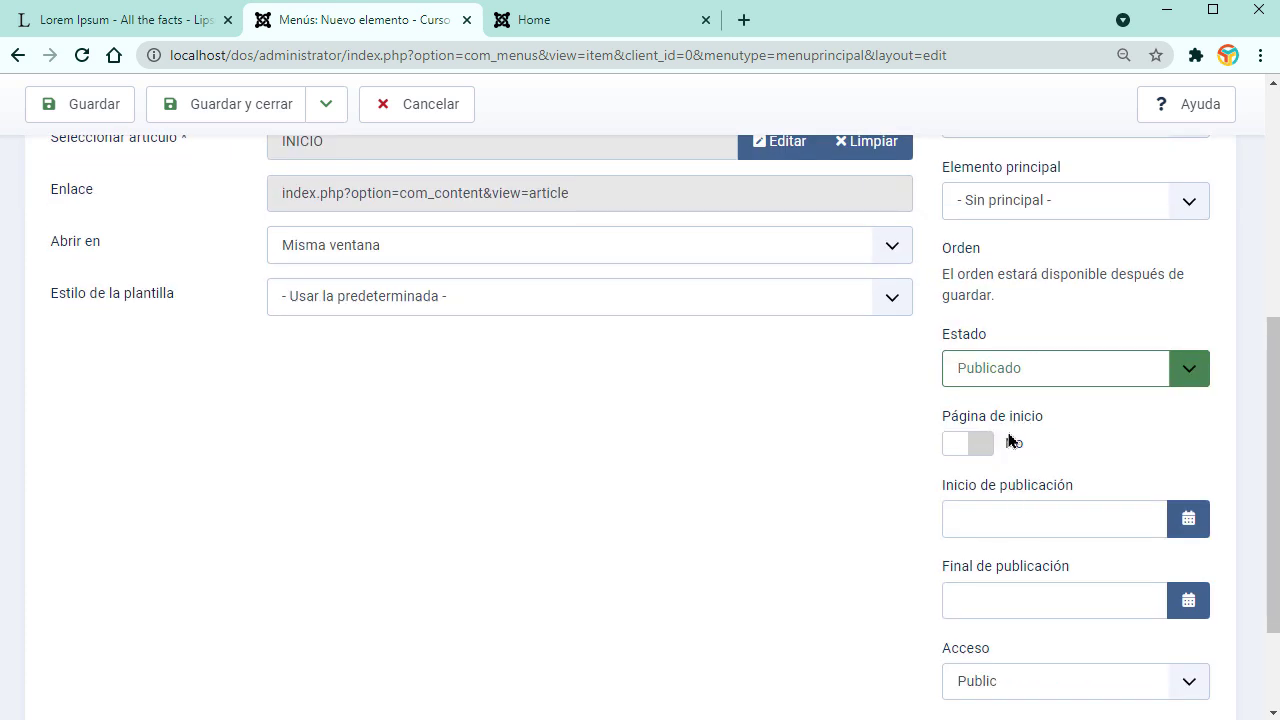
pyautogui.click(979, 452)
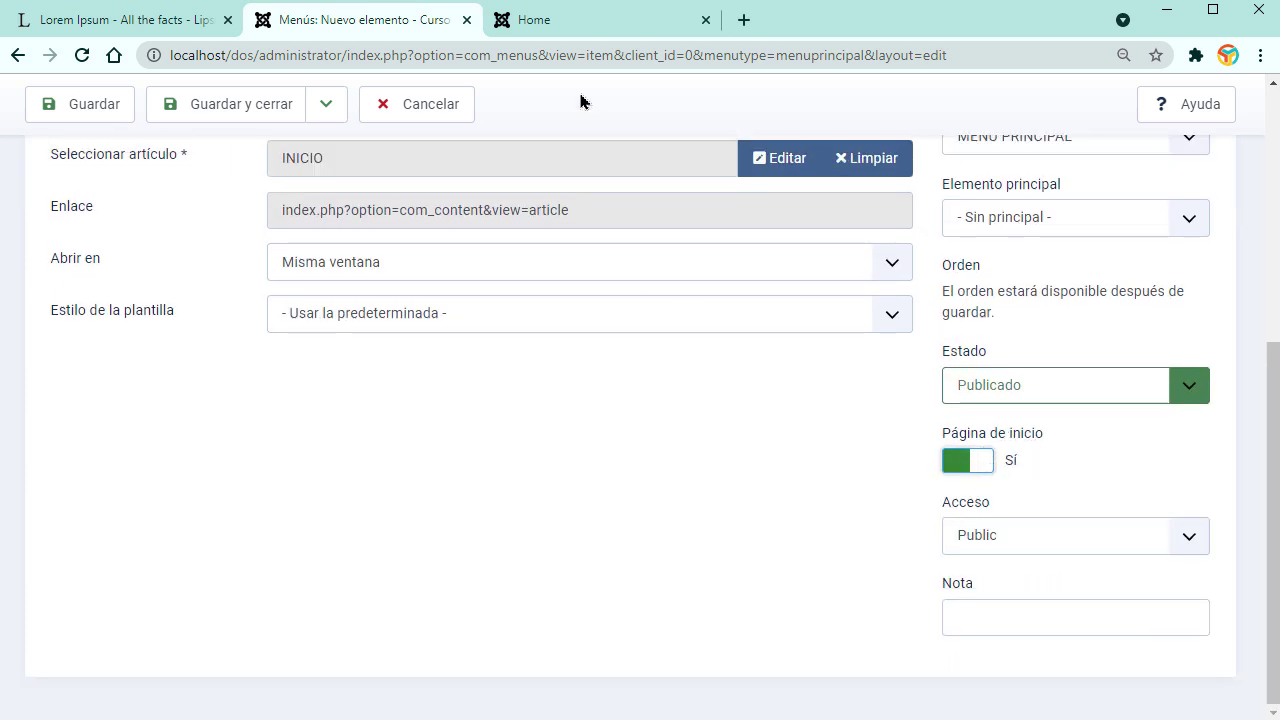
pyautogui.click(582, 25)
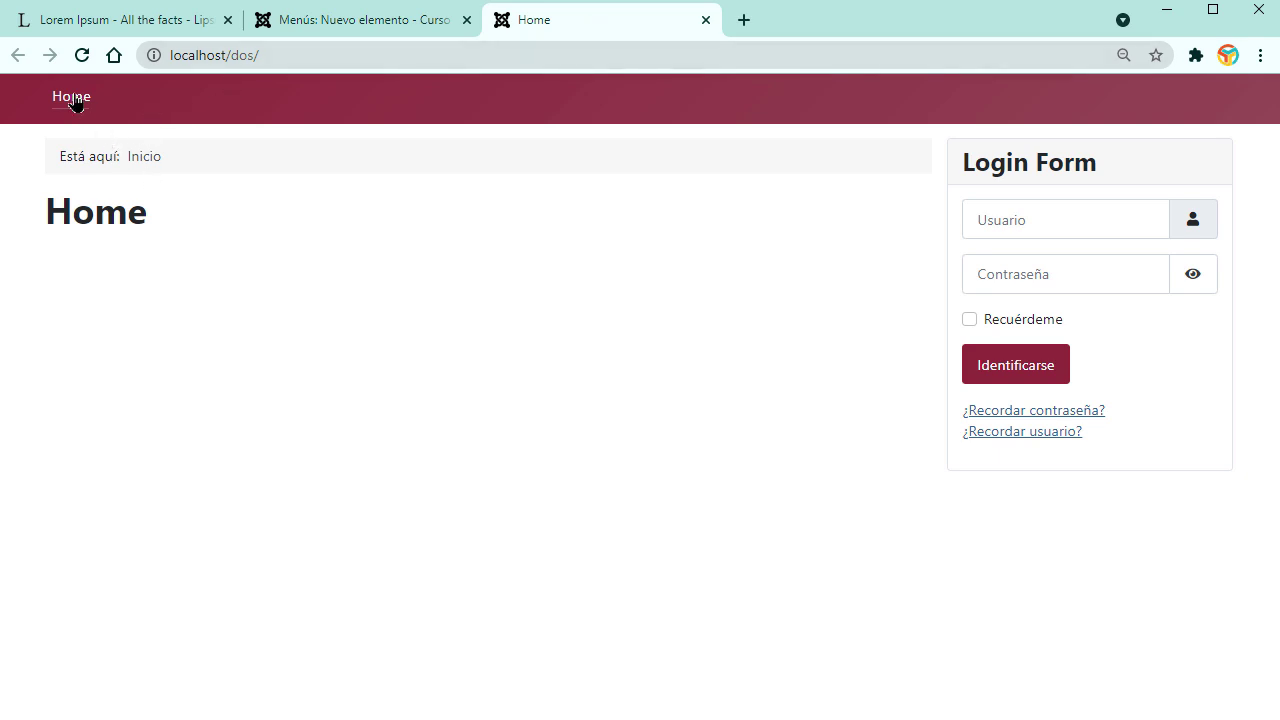
pyautogui.click(320, 24)
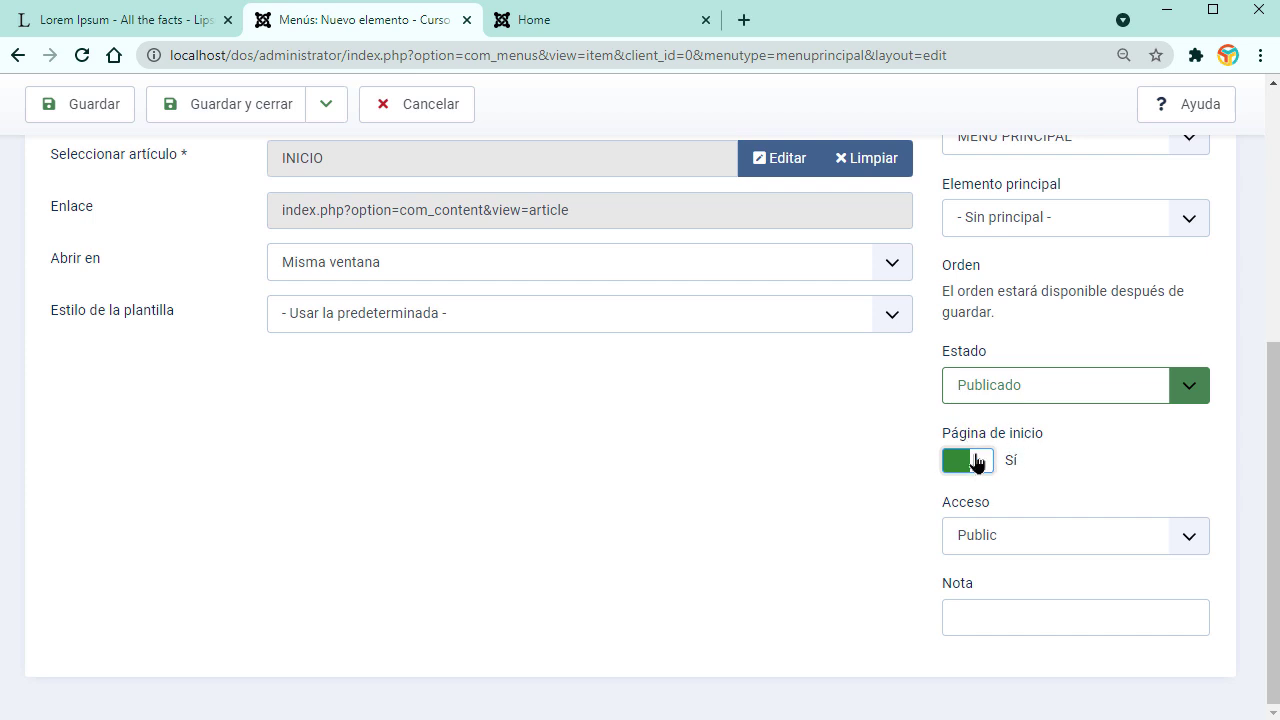
pyautogui.scroll(5, 784, 509)
pyautogui.click(240, 112)
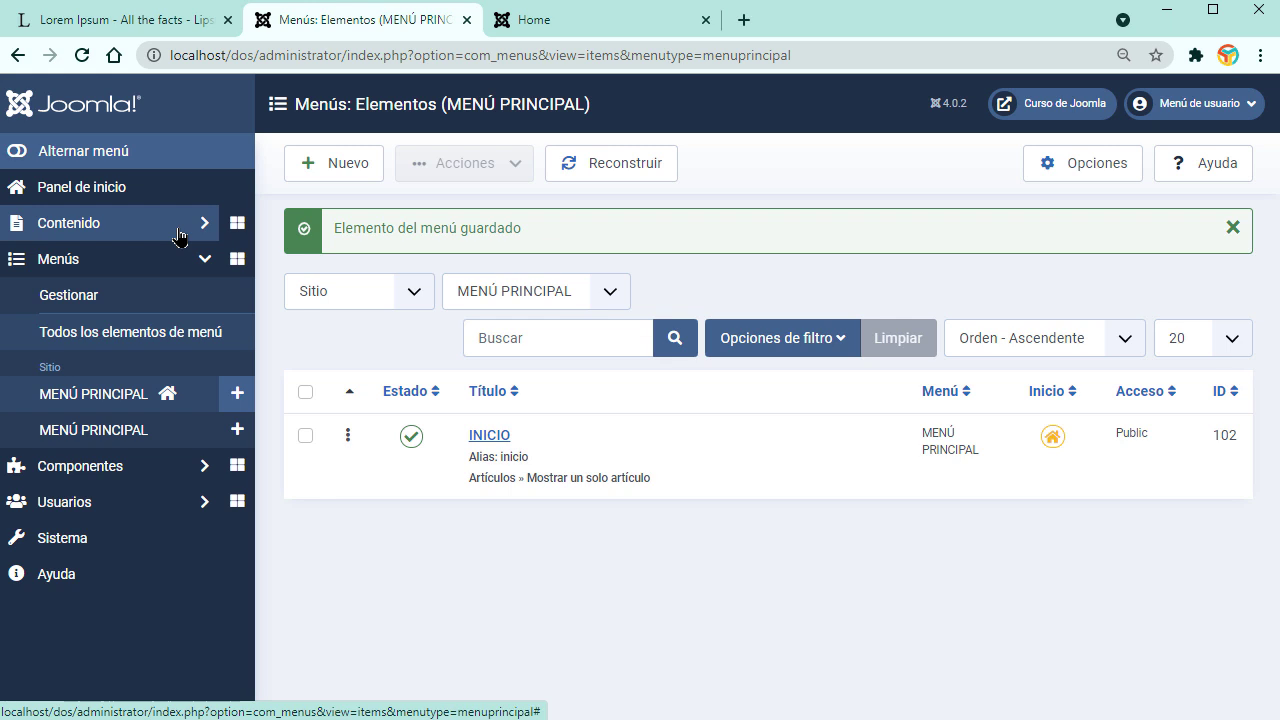
# Step: Go to the site modules list under Contenido
pyautogui.click(100, 223)
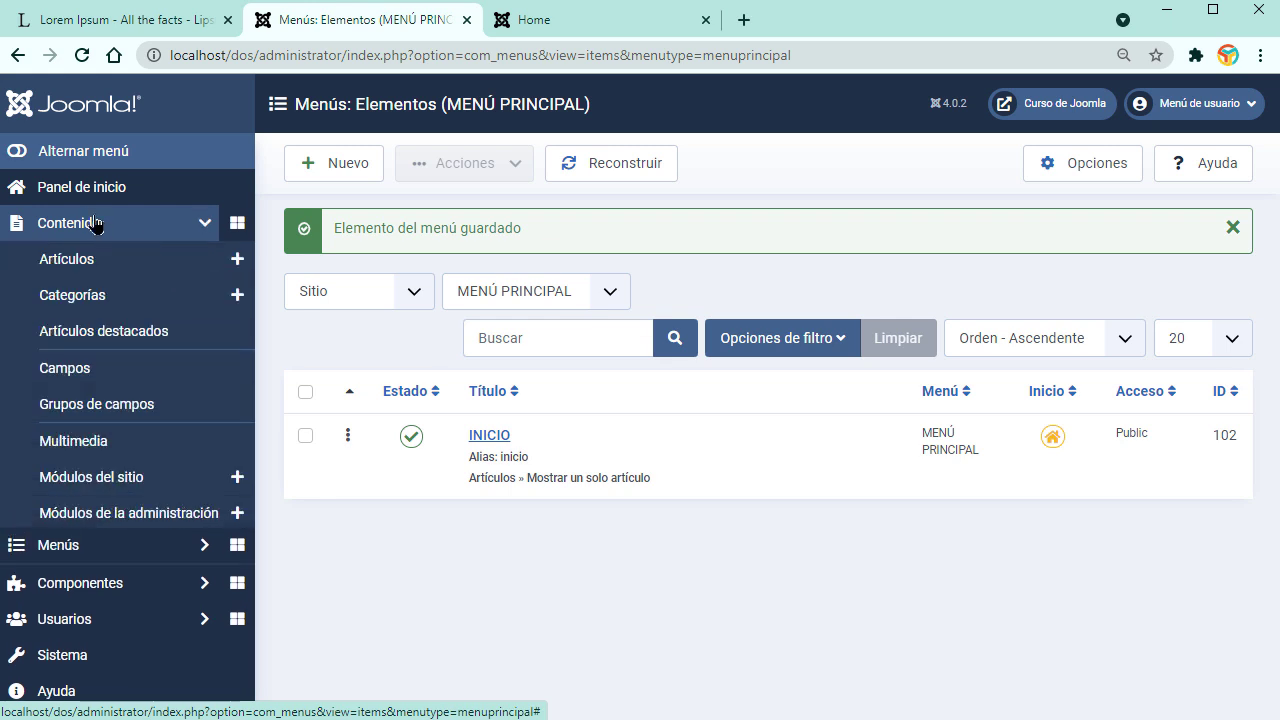
pyautogui.click(120, 484)
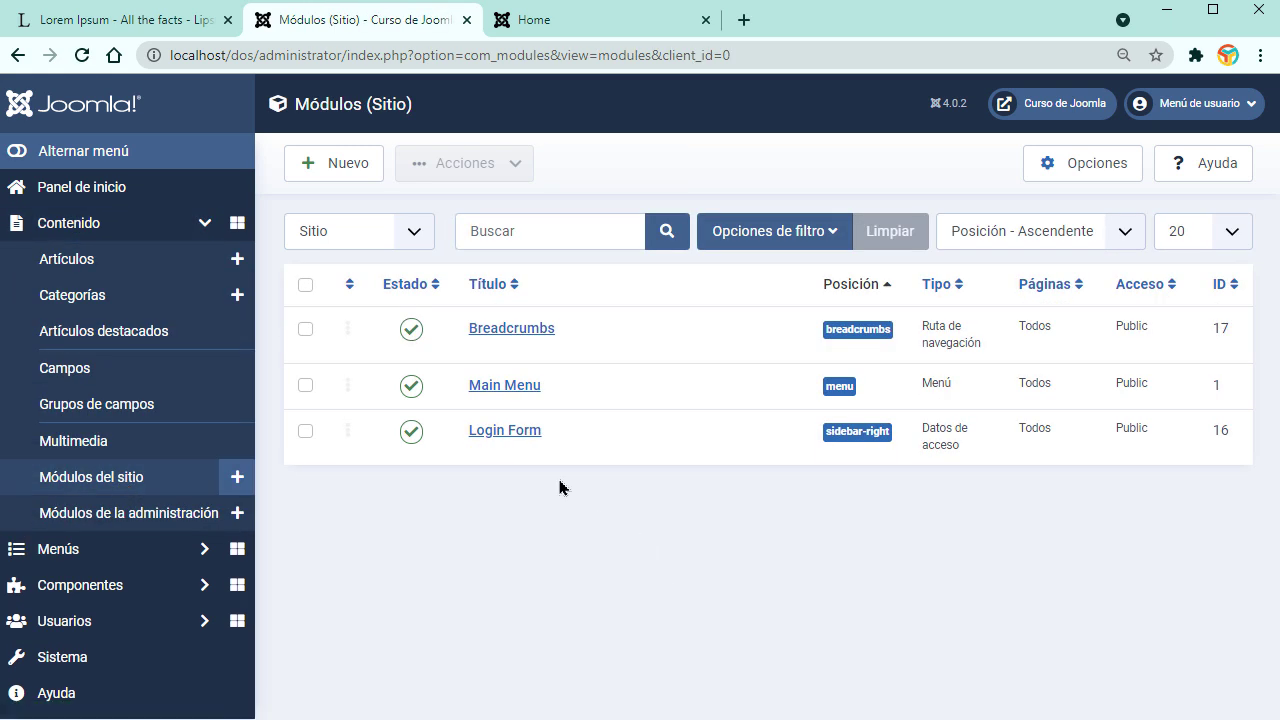
pyautogui.click(572, 22)
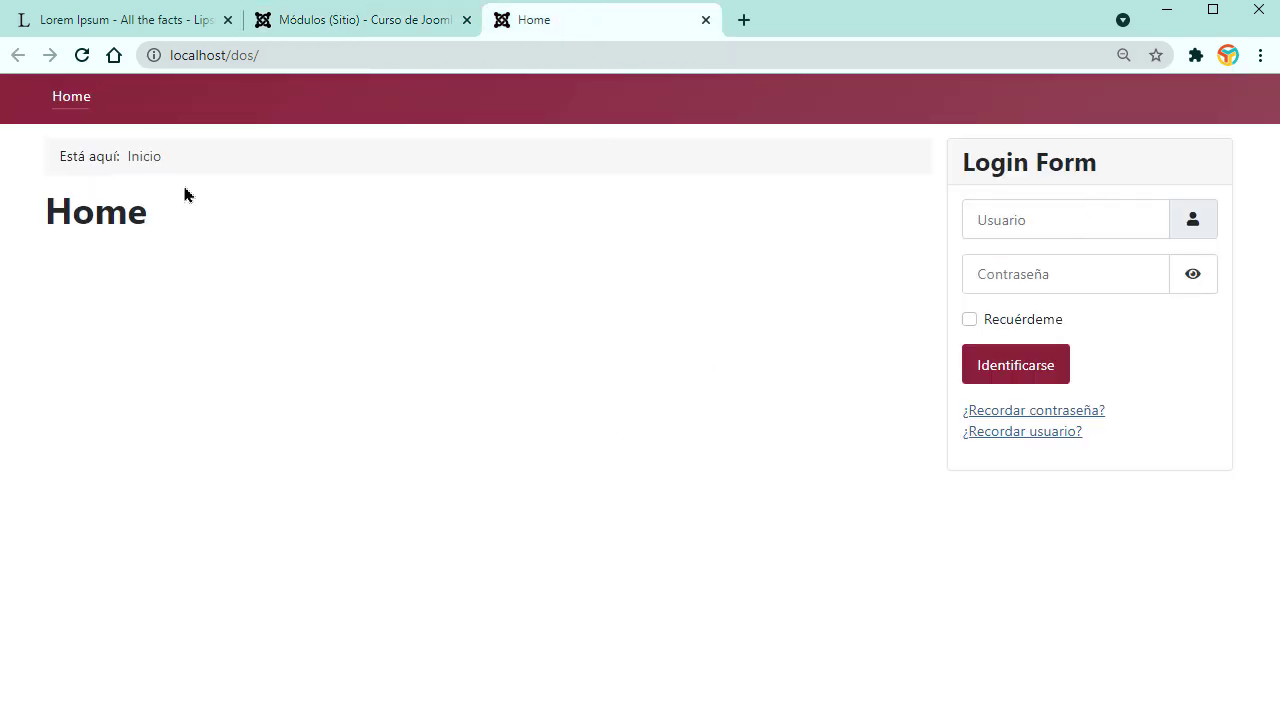
pyautogui.click(340, 20)
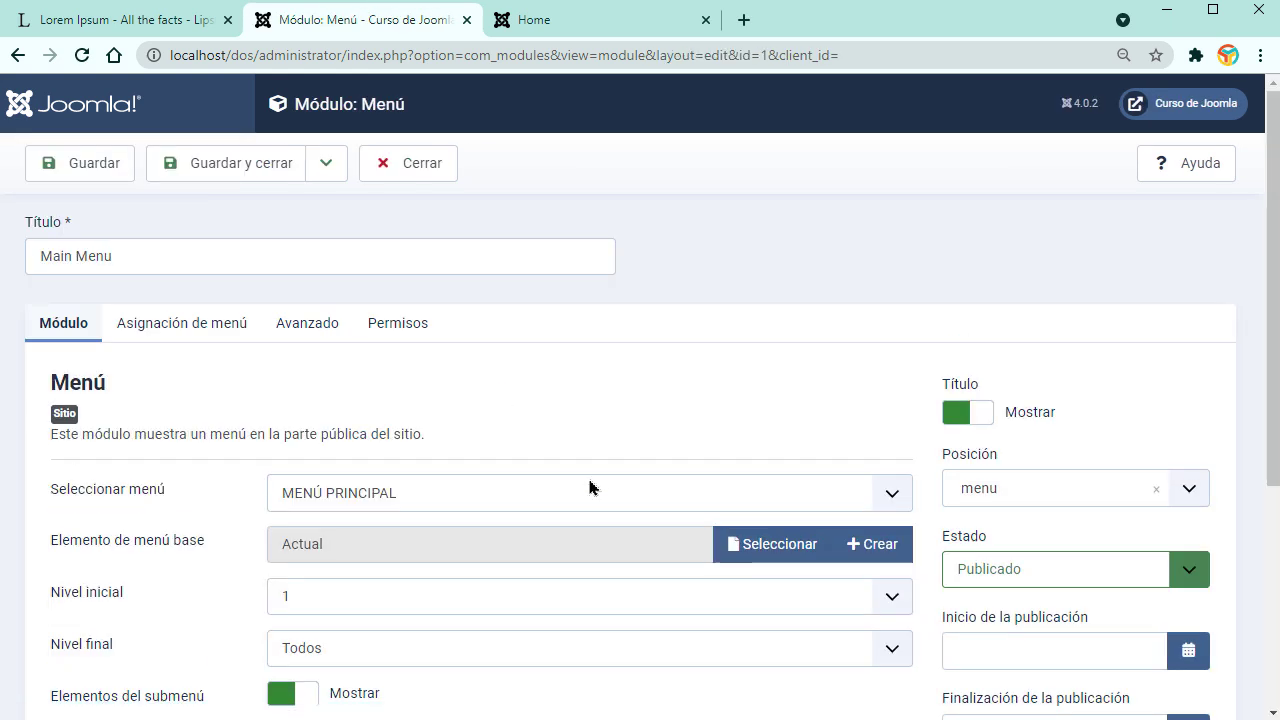
# Step: Keep MENÚ PRINCIPAL as the Main Menu module's menu and save the module
pyautogui.scroll(-2, 647, 508)
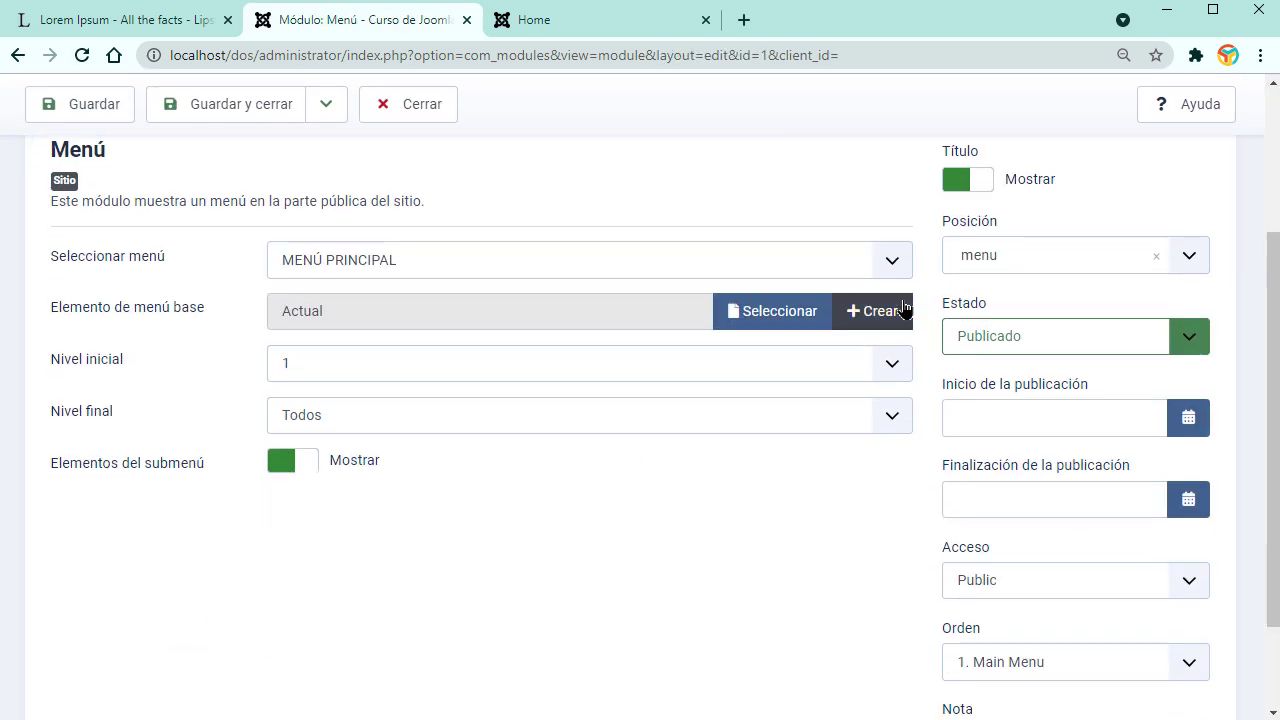
pyautogui.click(893, 262)
pyautogui.click(723, 323)
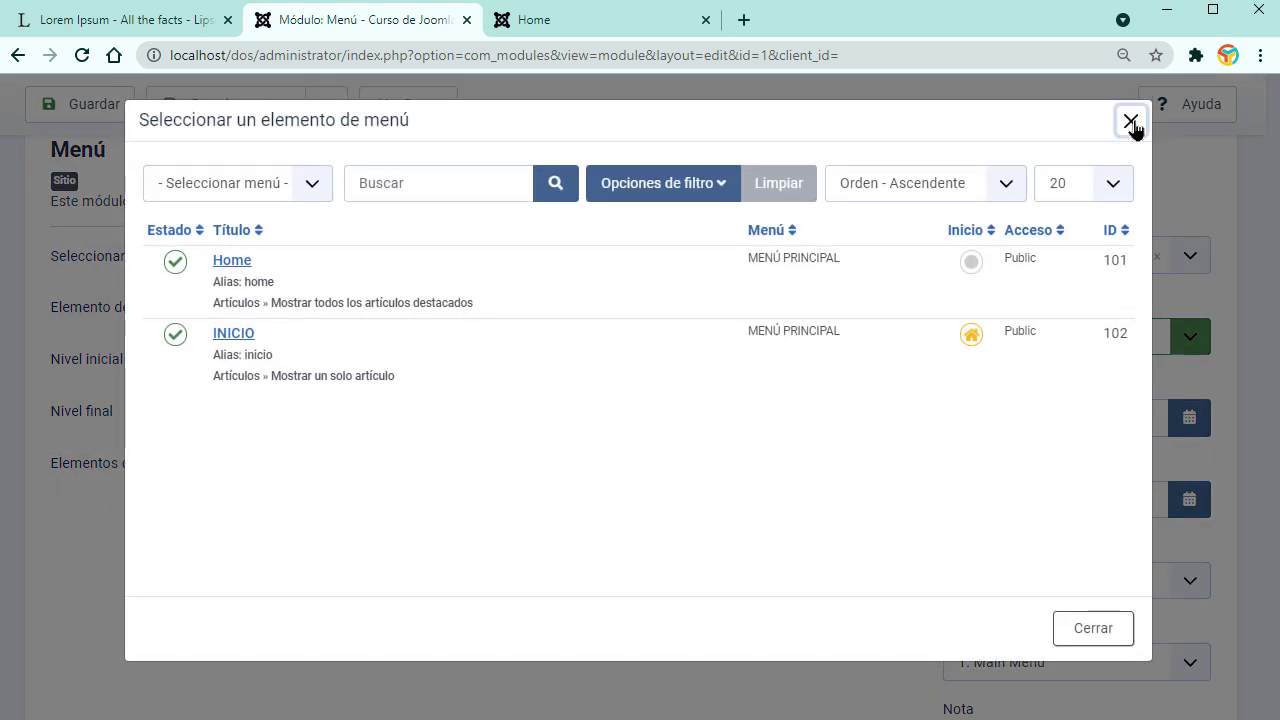
pyautogui.click(1131, 121)
pyautogui.click(893, 260)
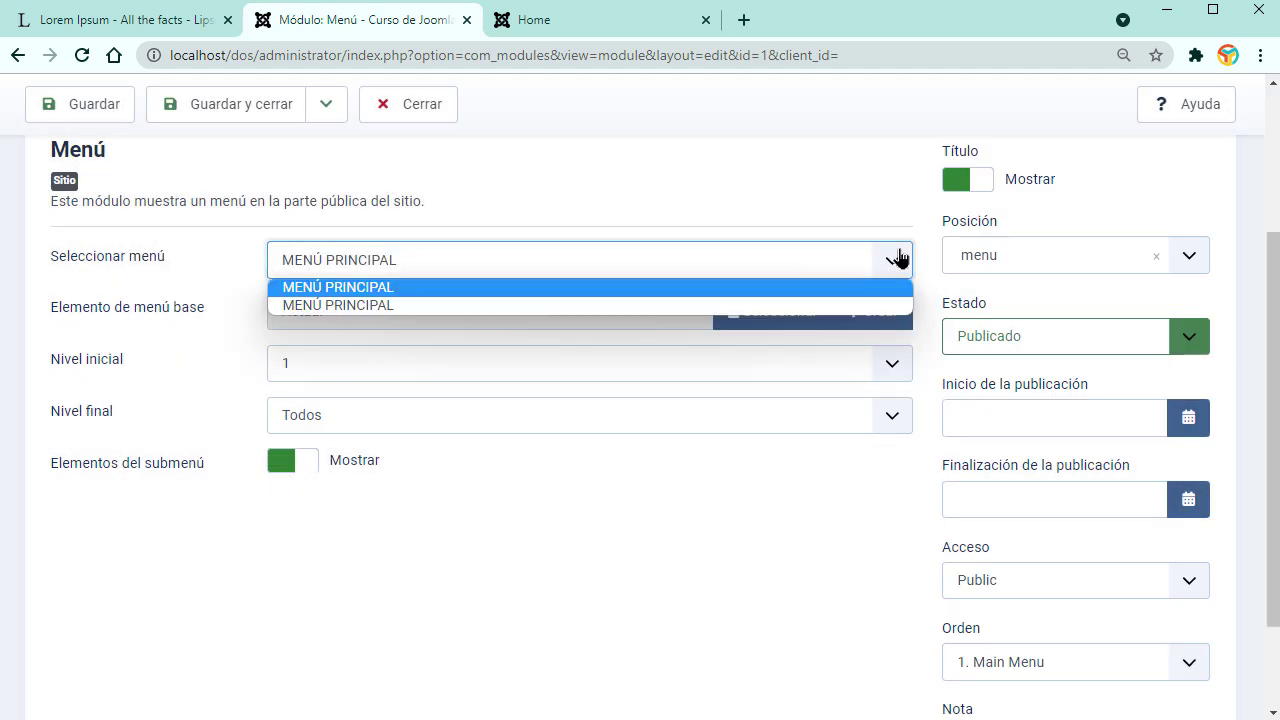
pyautogui.click(643, 305)
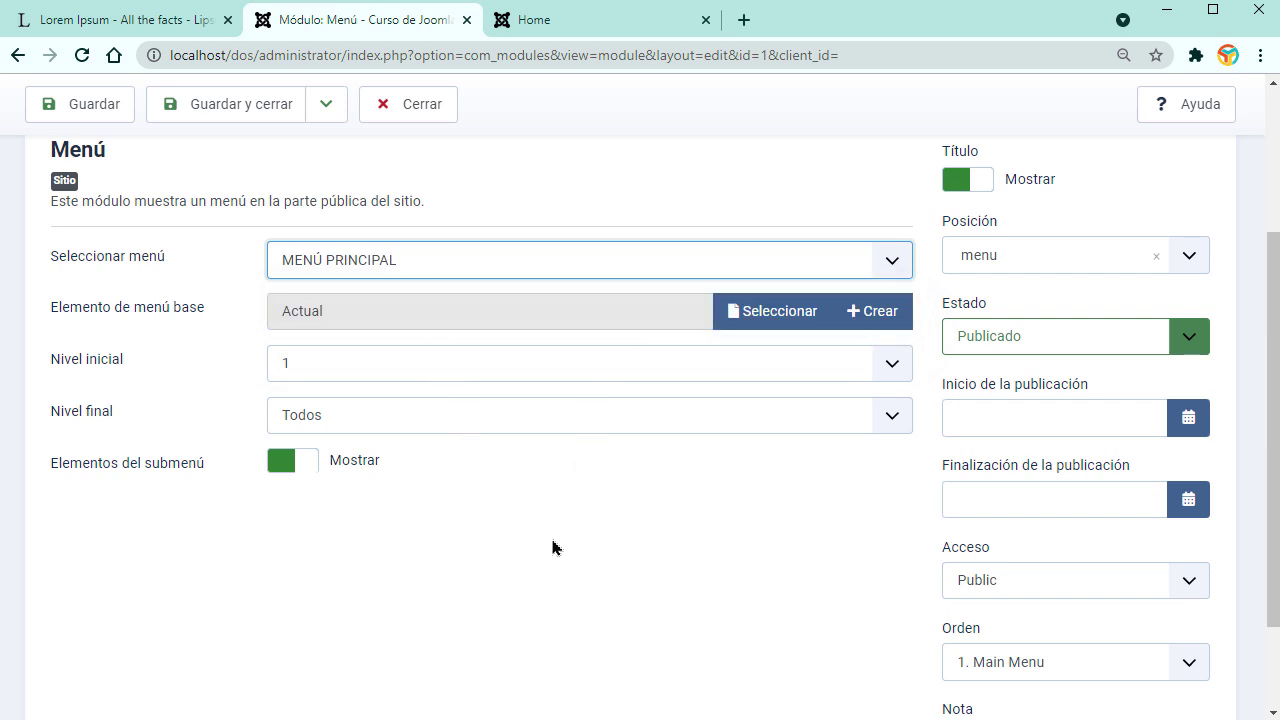
pyautogui.click(207, 113)
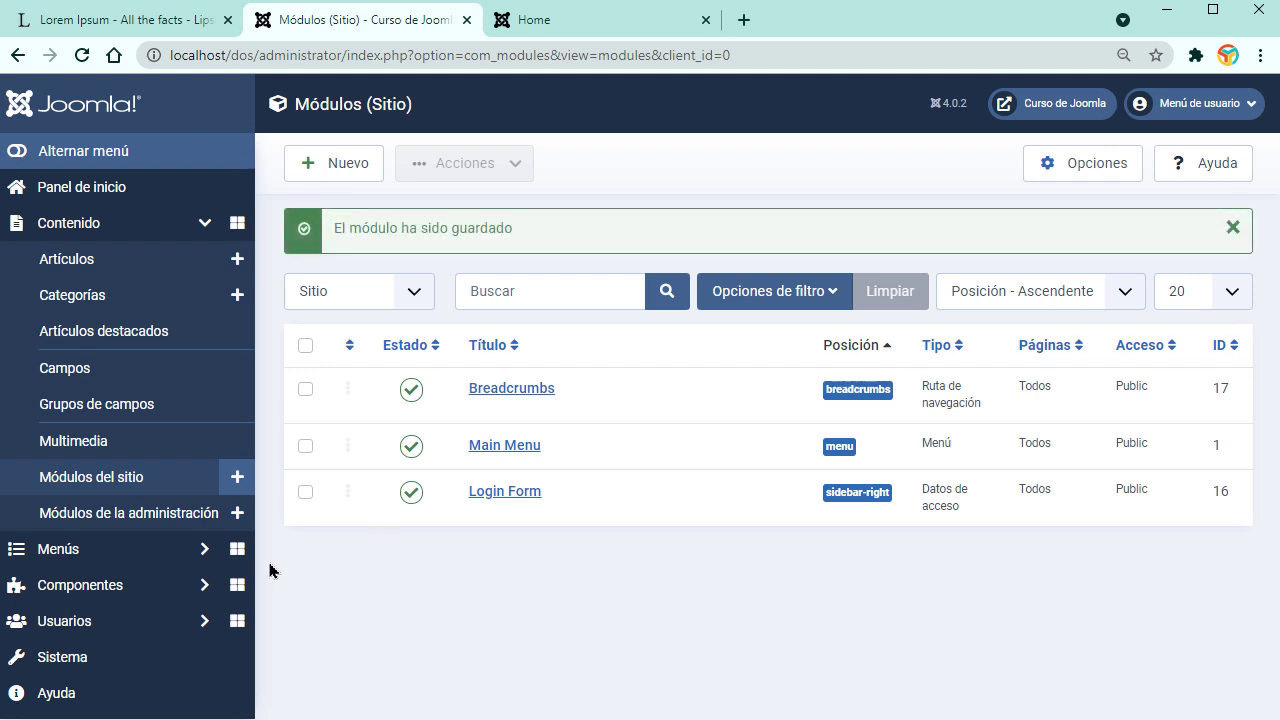
# Step: Delete the second MENÚ PRINCIPAL menu
pyautogui.click(92, 555)
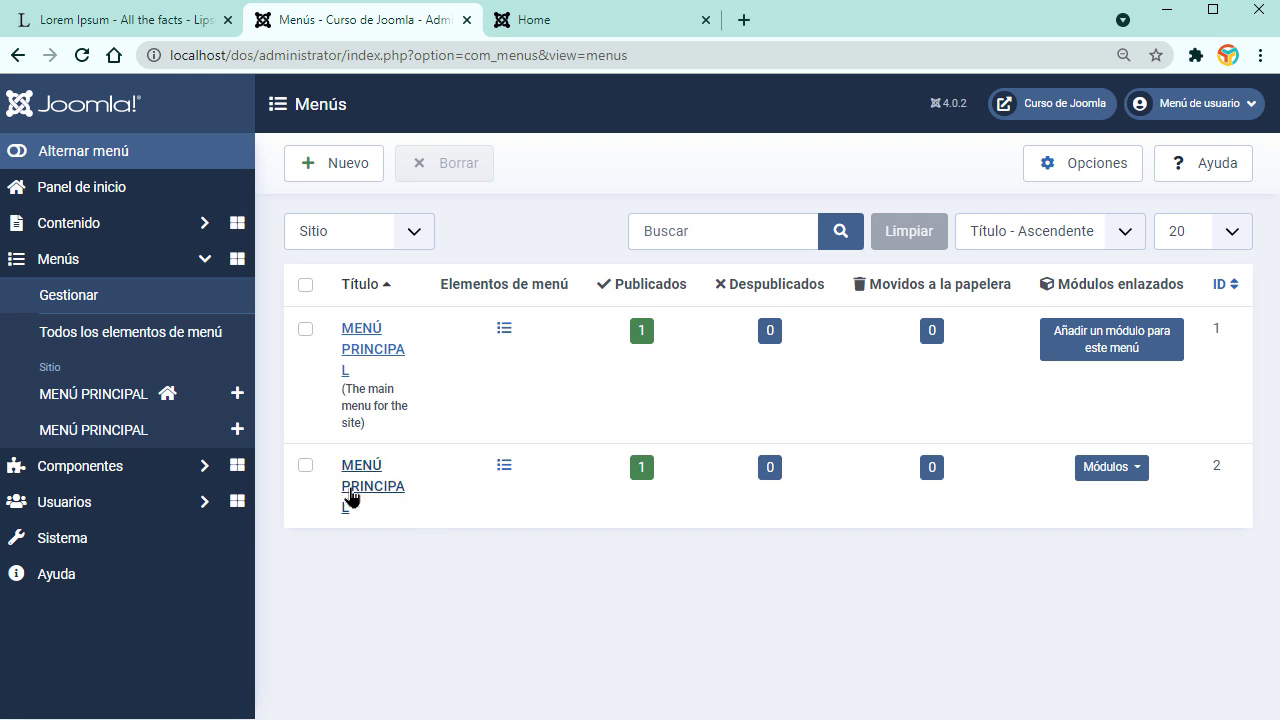
pyautogui.click(306, 466)
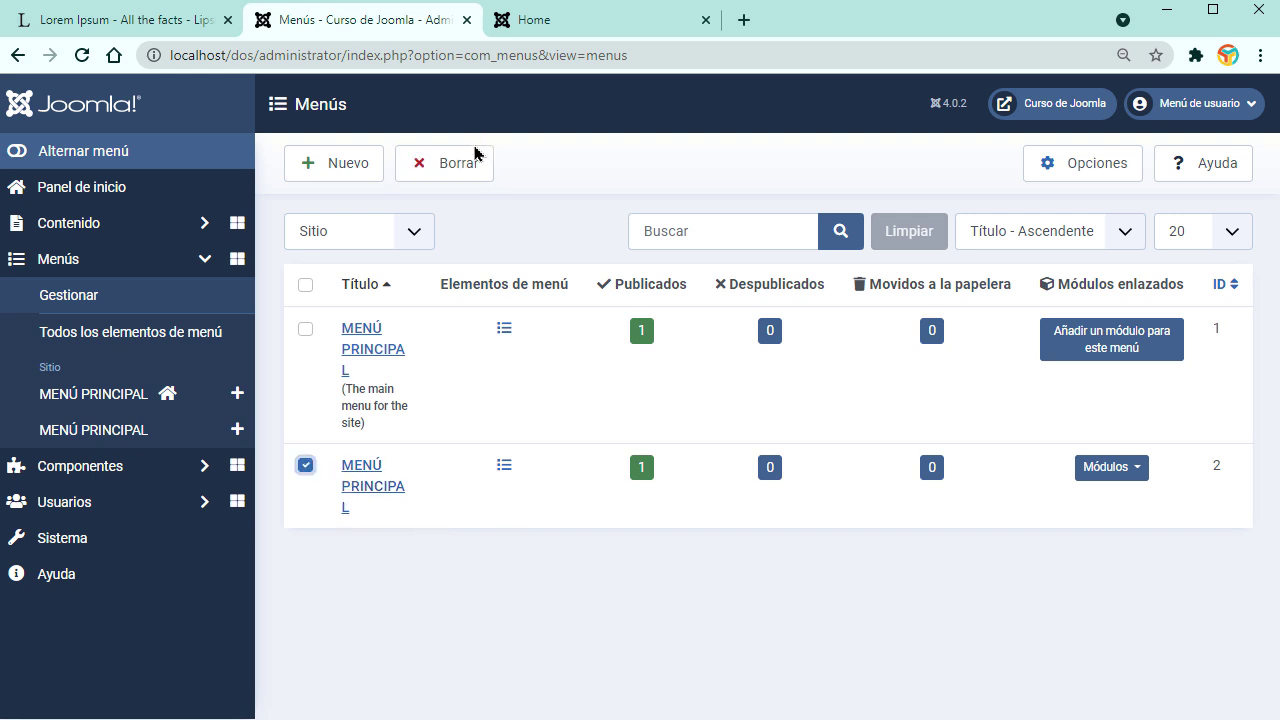
pyautogui.click(466, 165)
pyautogui.click(722, 228)
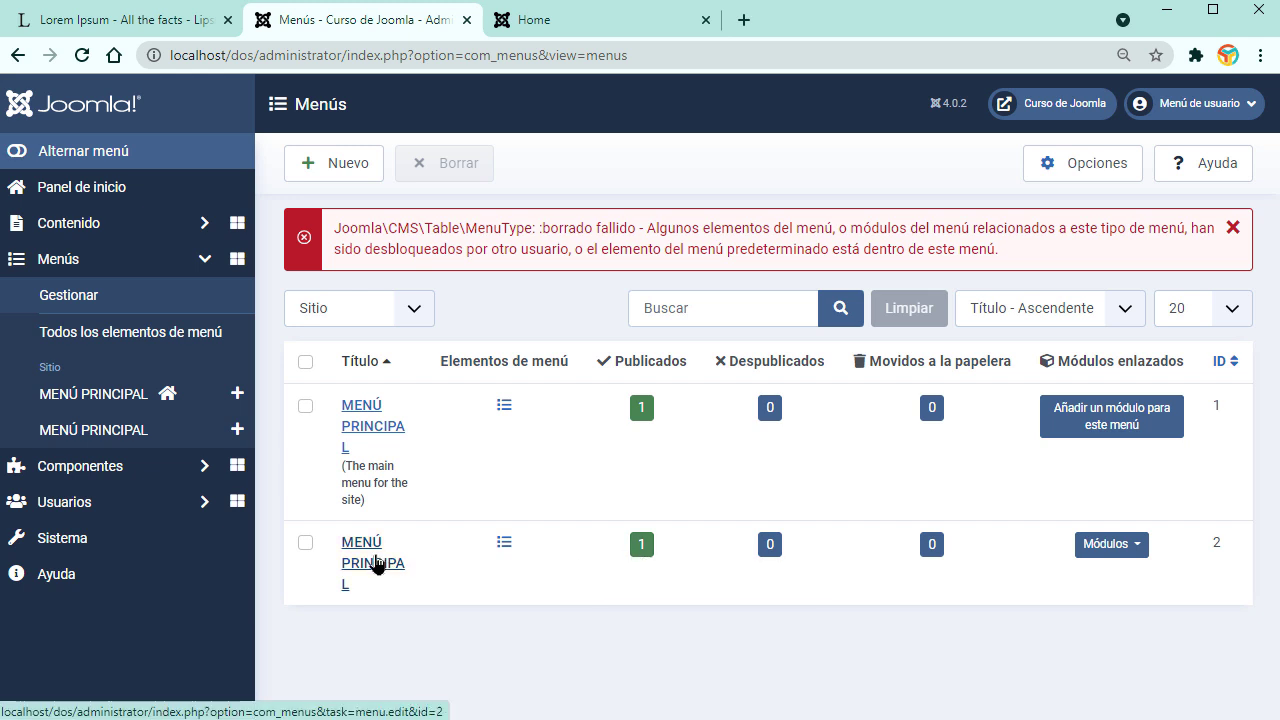
# Step: Delete the first MENÚ PRINCIPAL menu and view the site's front page
pyautogui.click(305, 407)
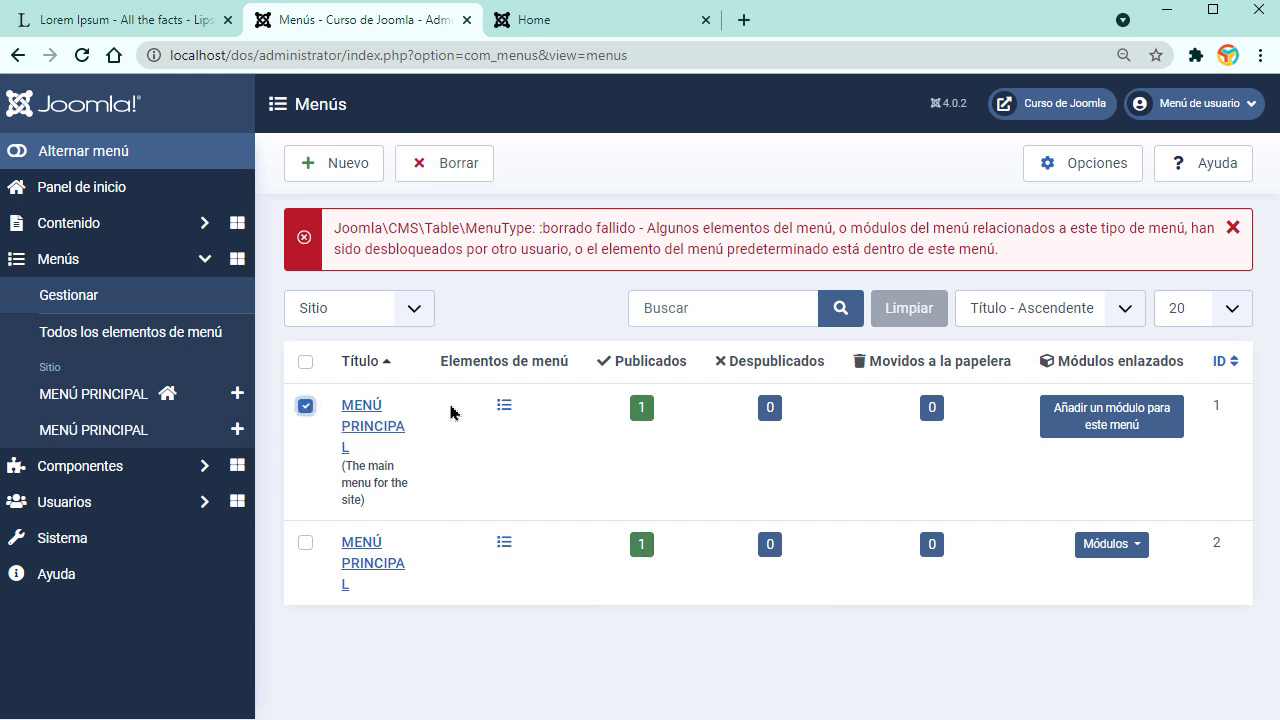
pyautogui.click(442, 165)
pyautogui.click(712, 225)
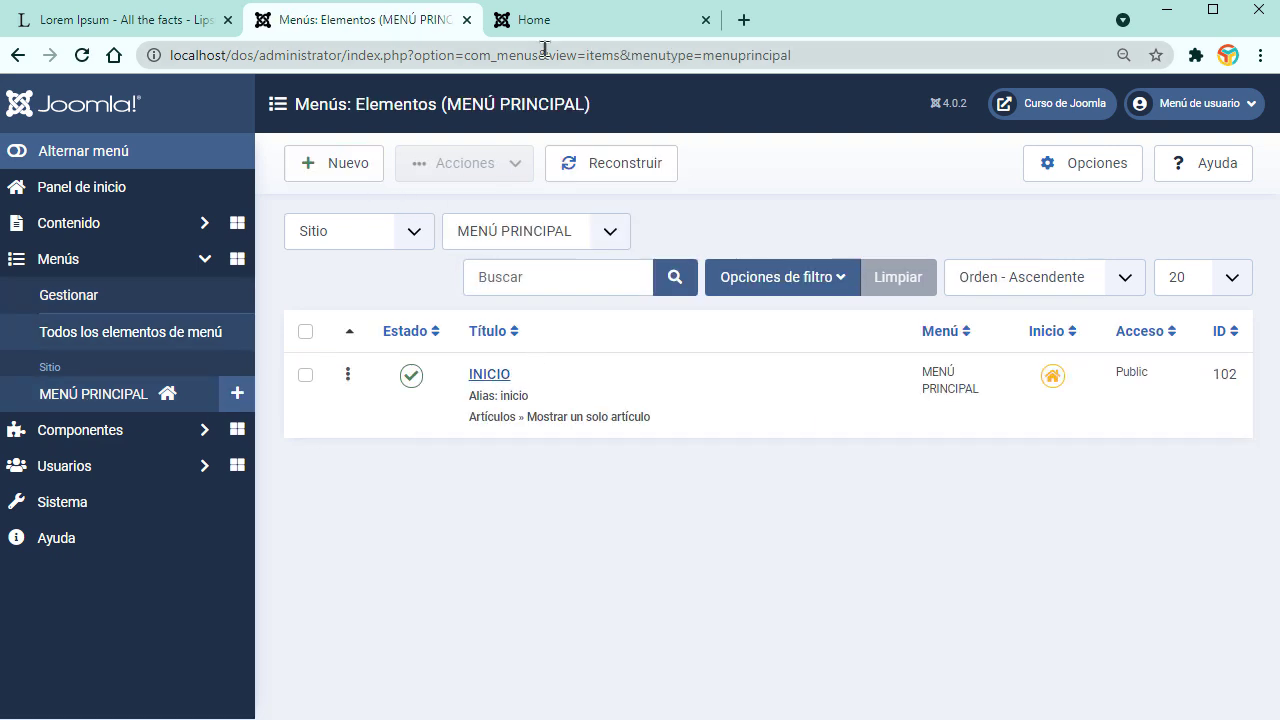
pyautogui.click(562, 24)
# Step: Reload the INICIO front page, then return to the MENÚ PRINCIPAL items list
pyautogui.click(82, 57)
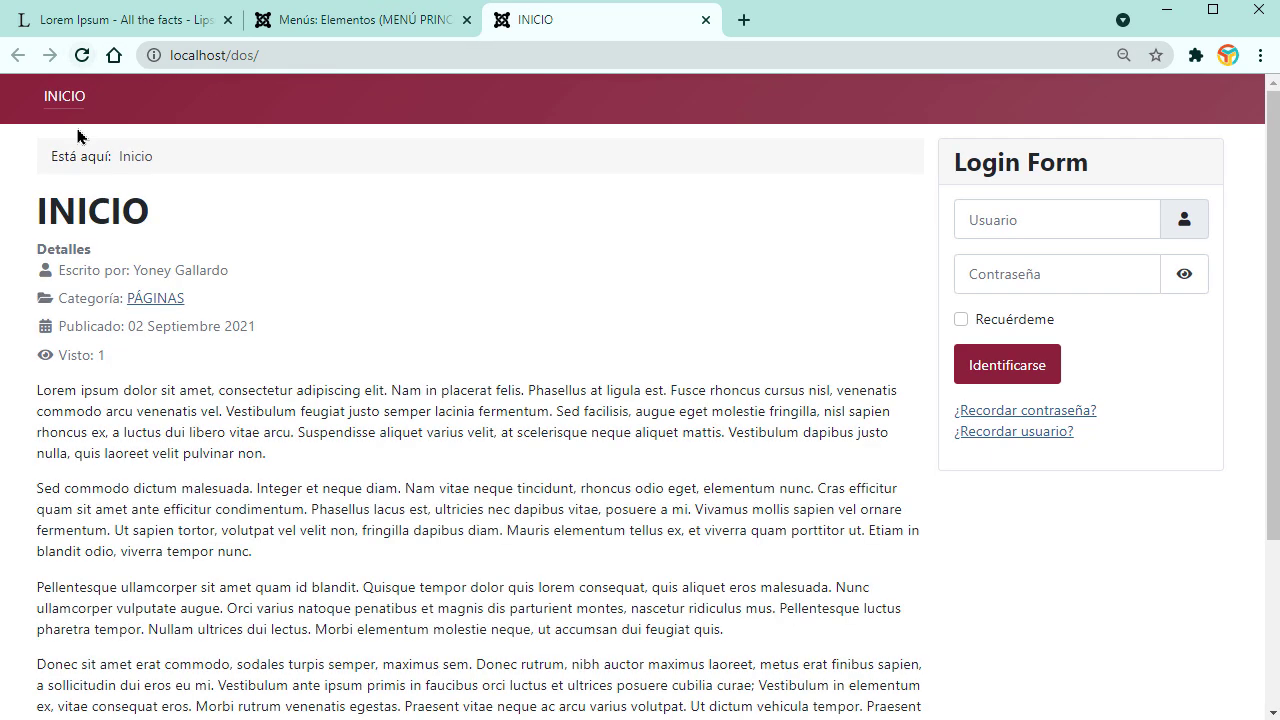
pyautogui.moveTo(131, 361); pyautogui.dragTo(42, 243)
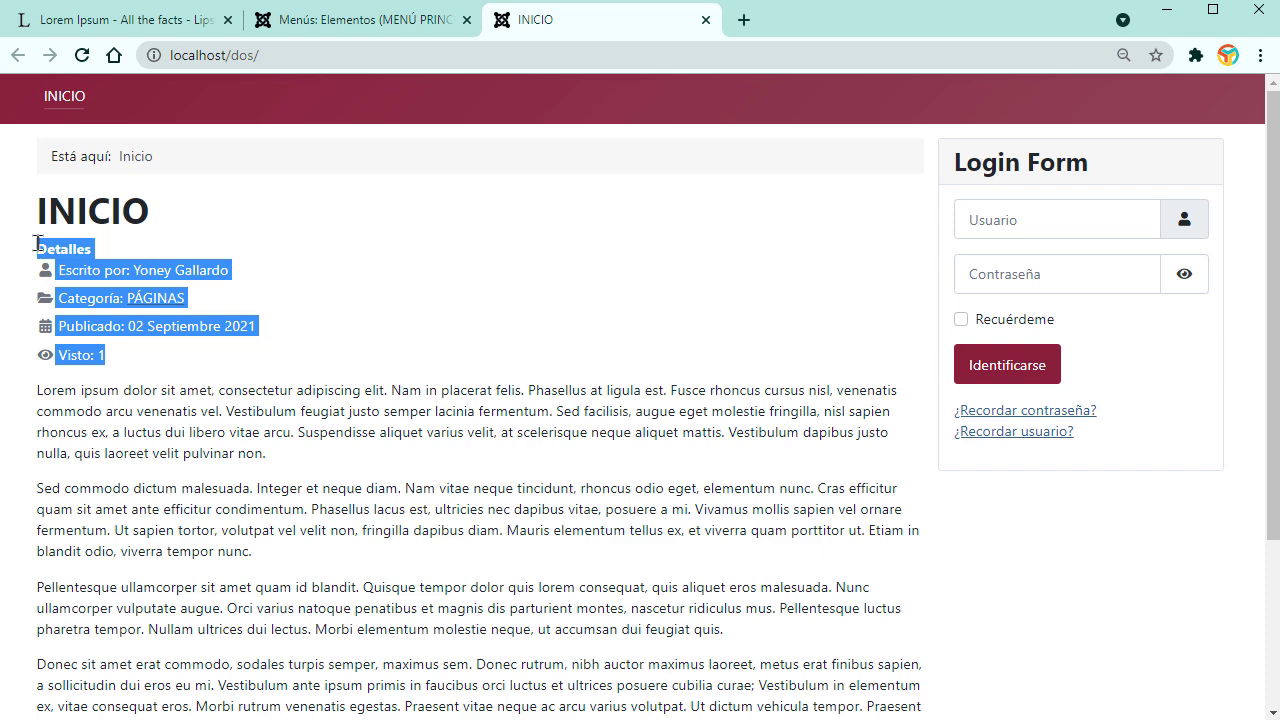
pyautogui.click(195, 413)
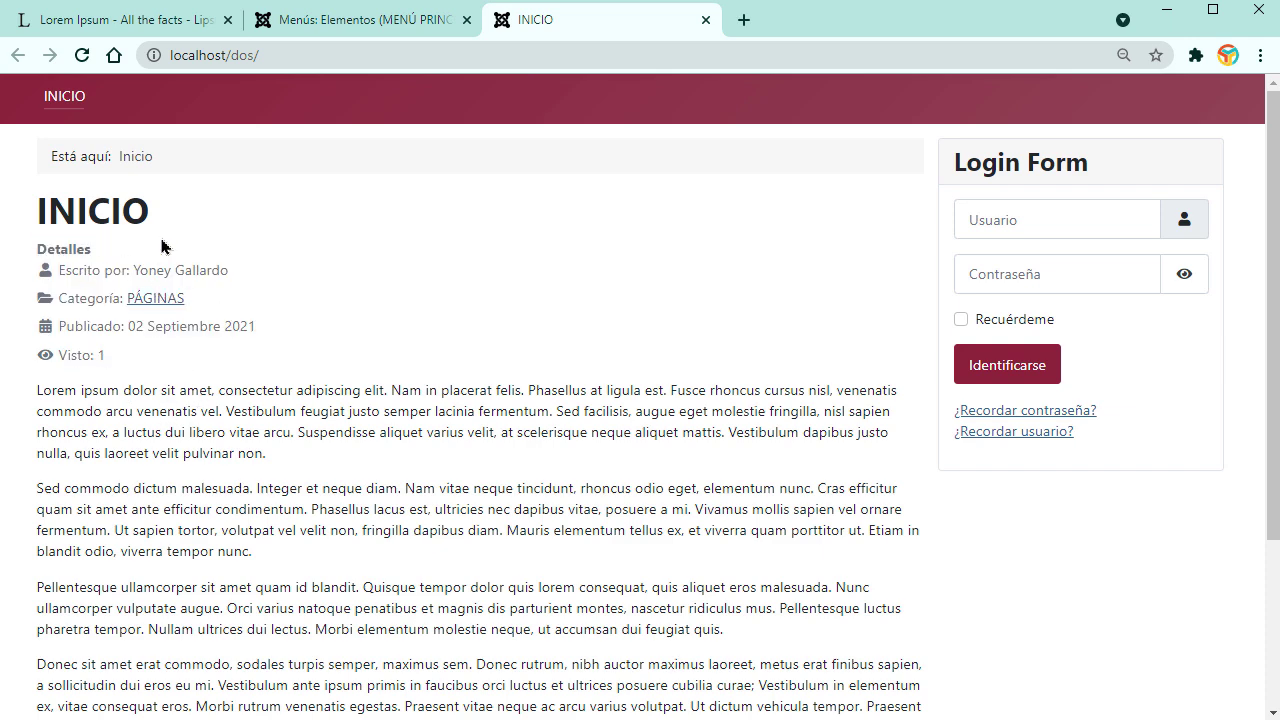
pyautogui.click(366, 22)
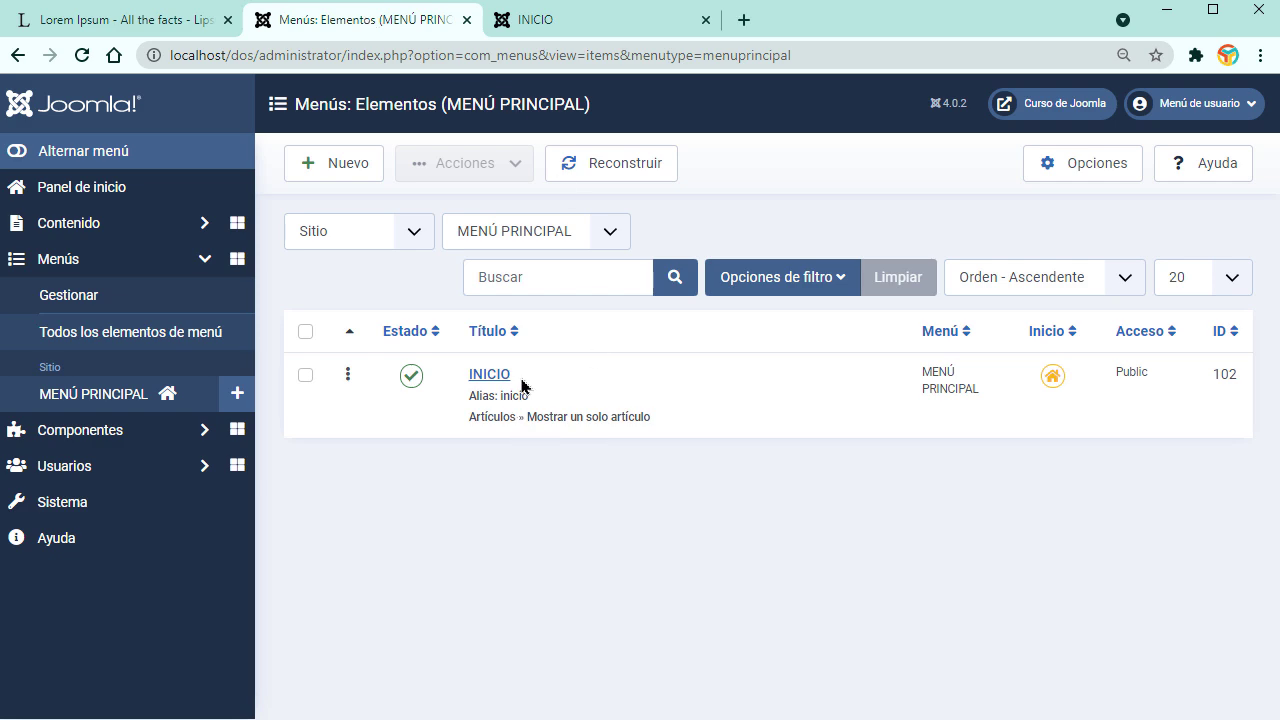
# Step: Start a new menu item of type Mostrar un solo artículo
pyautogui.click(338, 166)
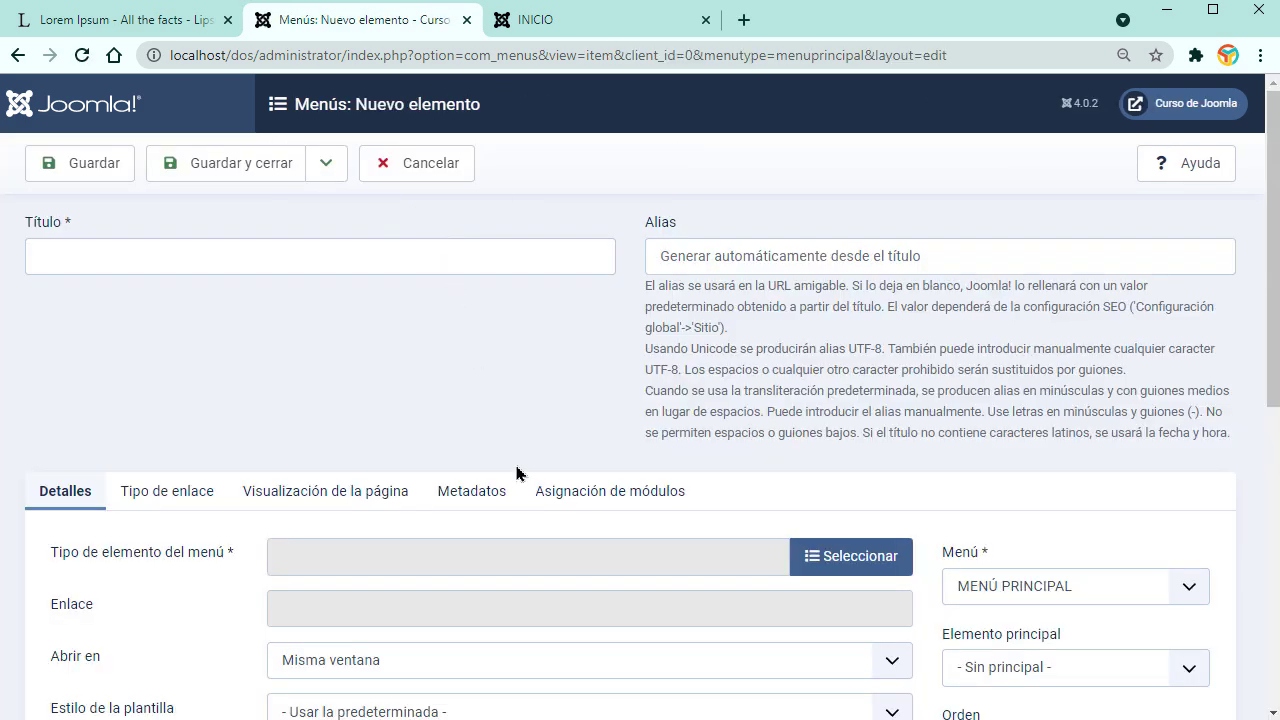
pyautogui.scroll(-2, 600, 495)
pyautogui.click(860, 322)
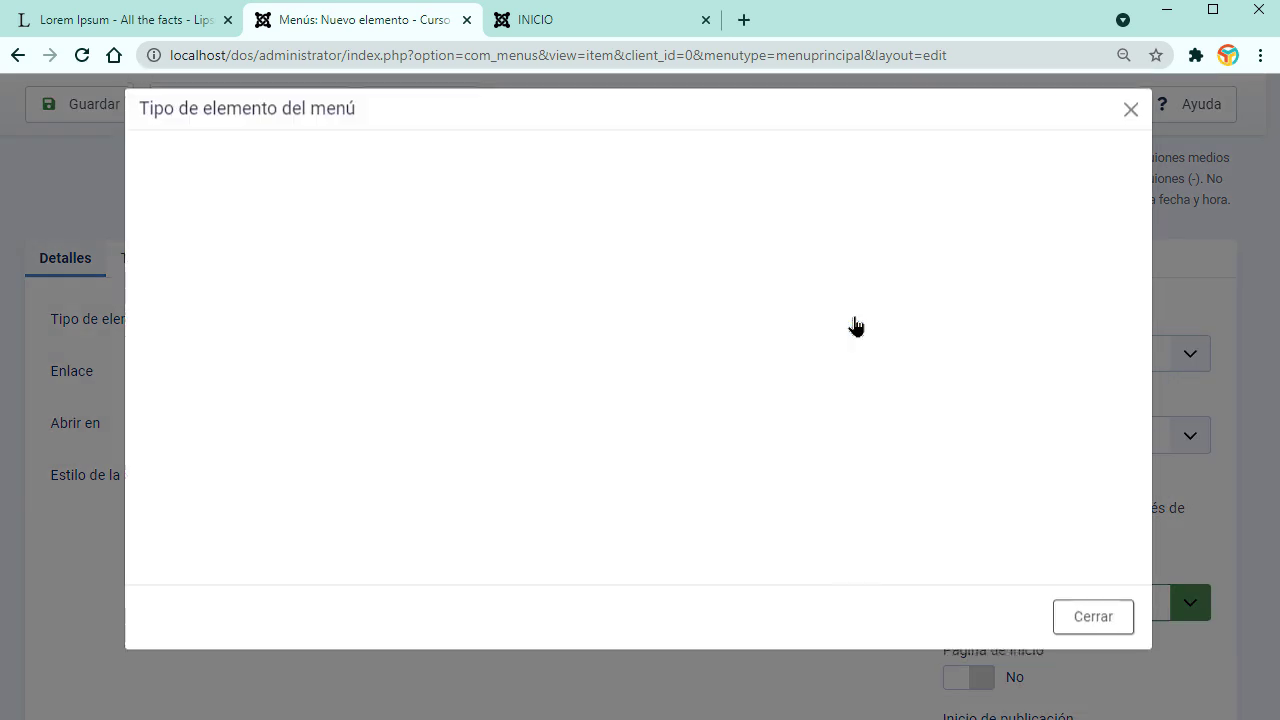
pyautogui.click(320, 197)
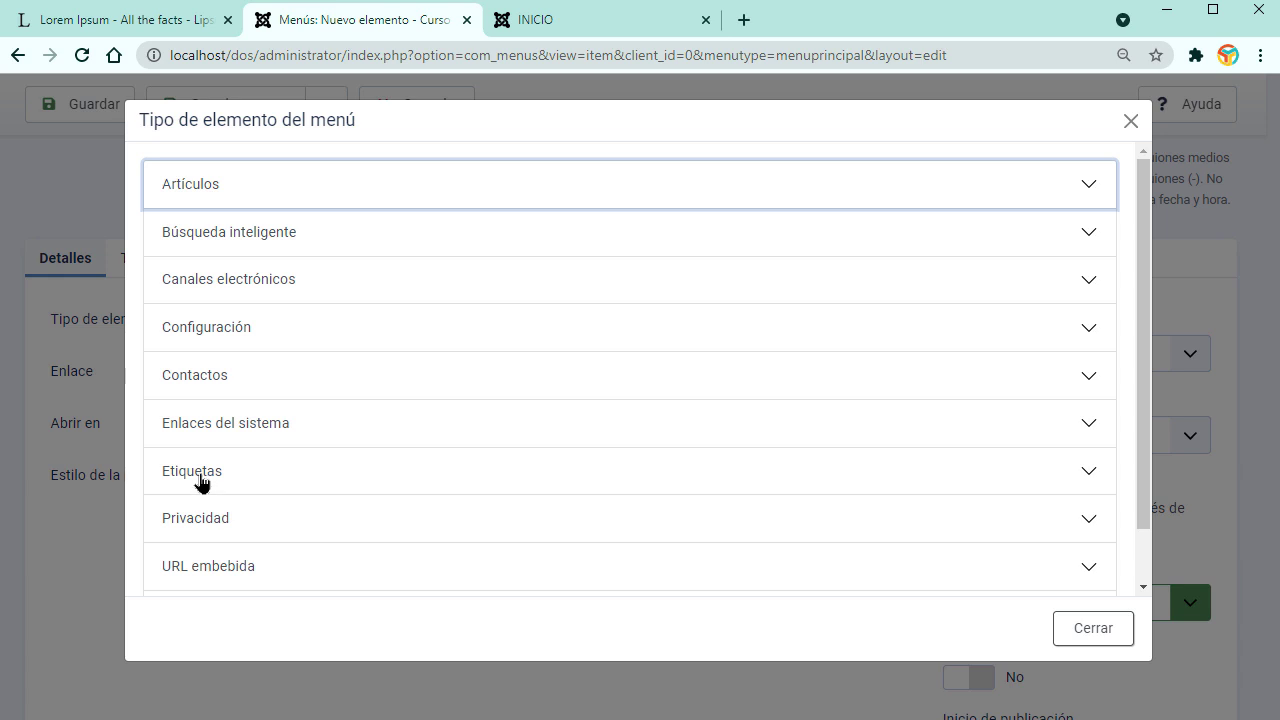
pyautogui.scroll(-1, 349, 540)
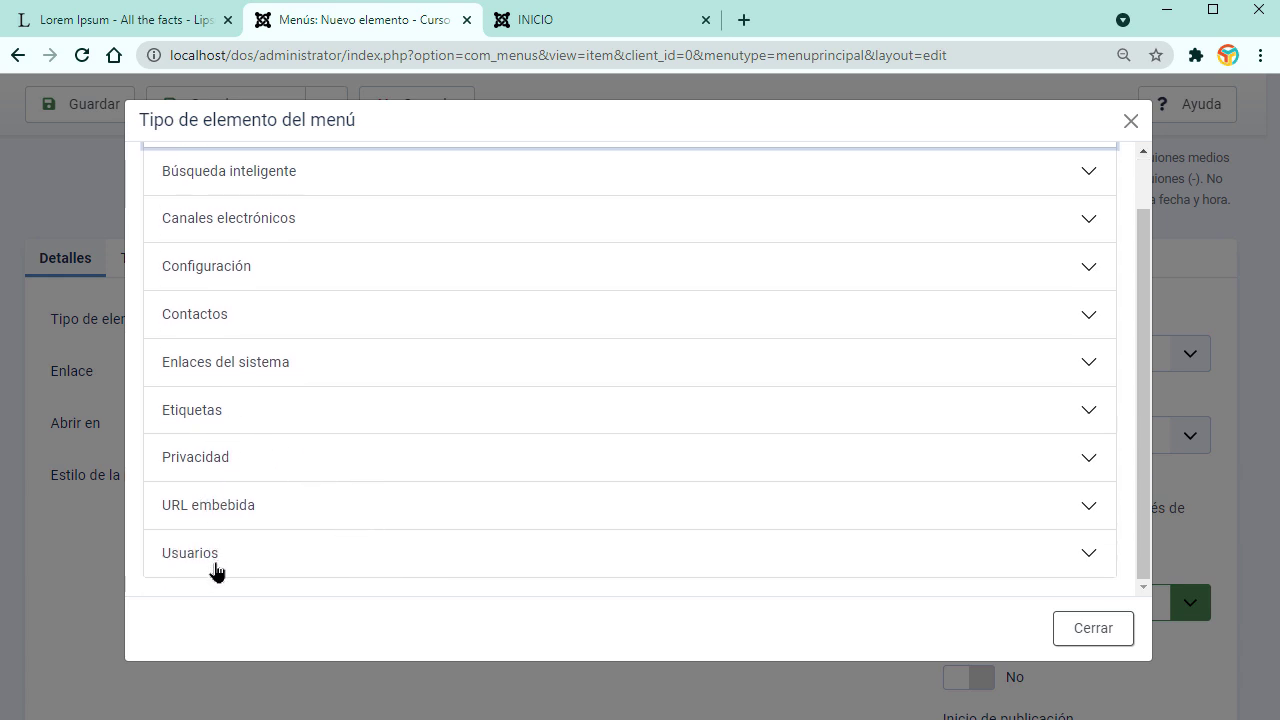
pyautogui.scroll(1, 214, 567)
pyautogui.click(574, 24)
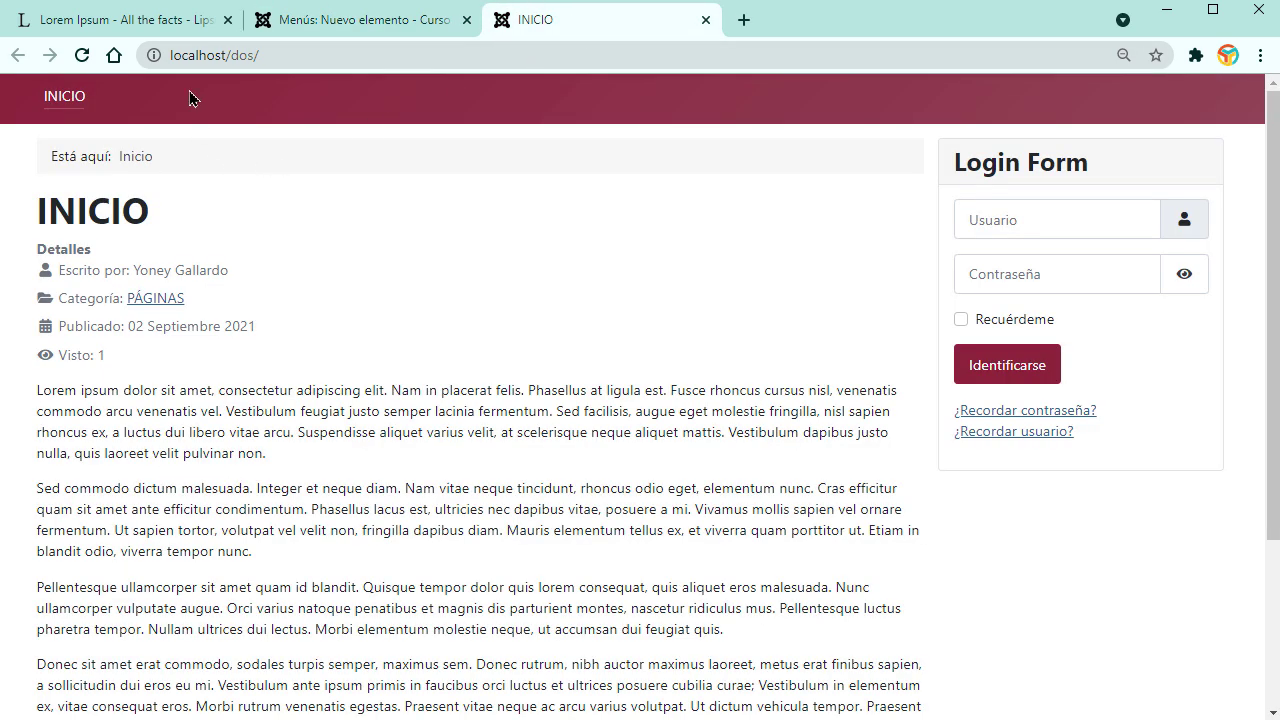
pyautogui.click(324, 33)
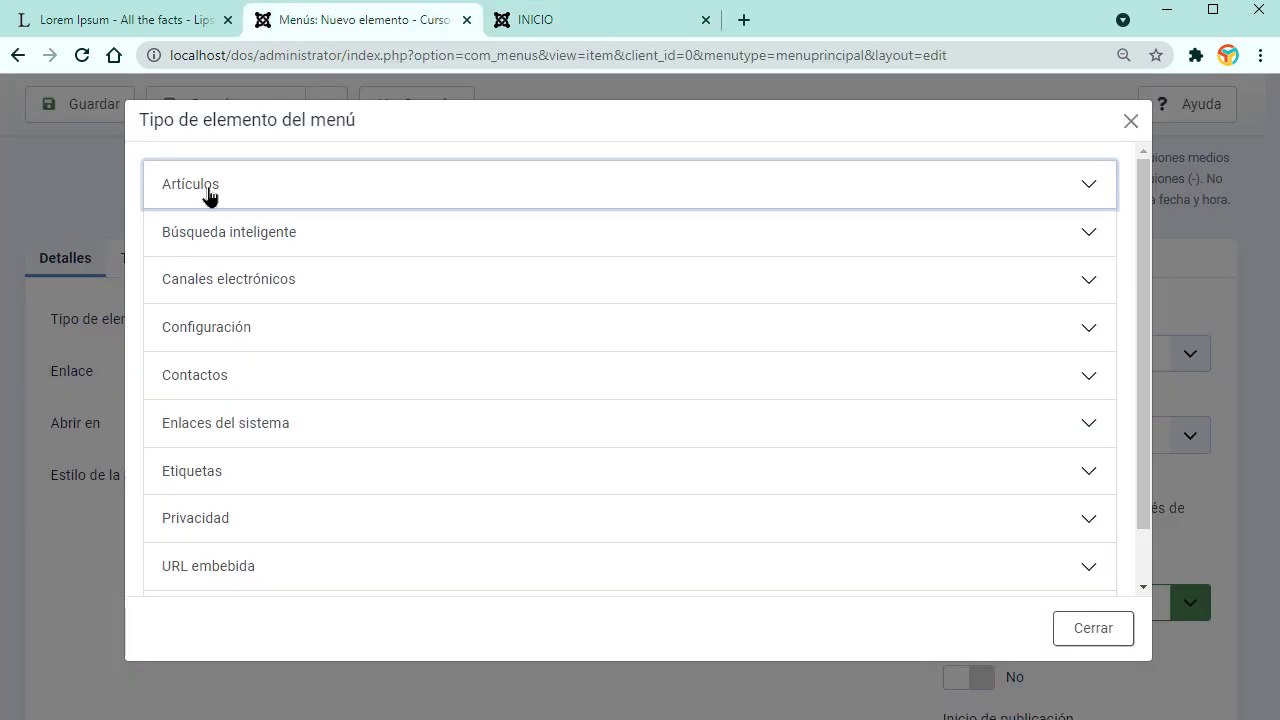
pyautogui.click(1095, 194)
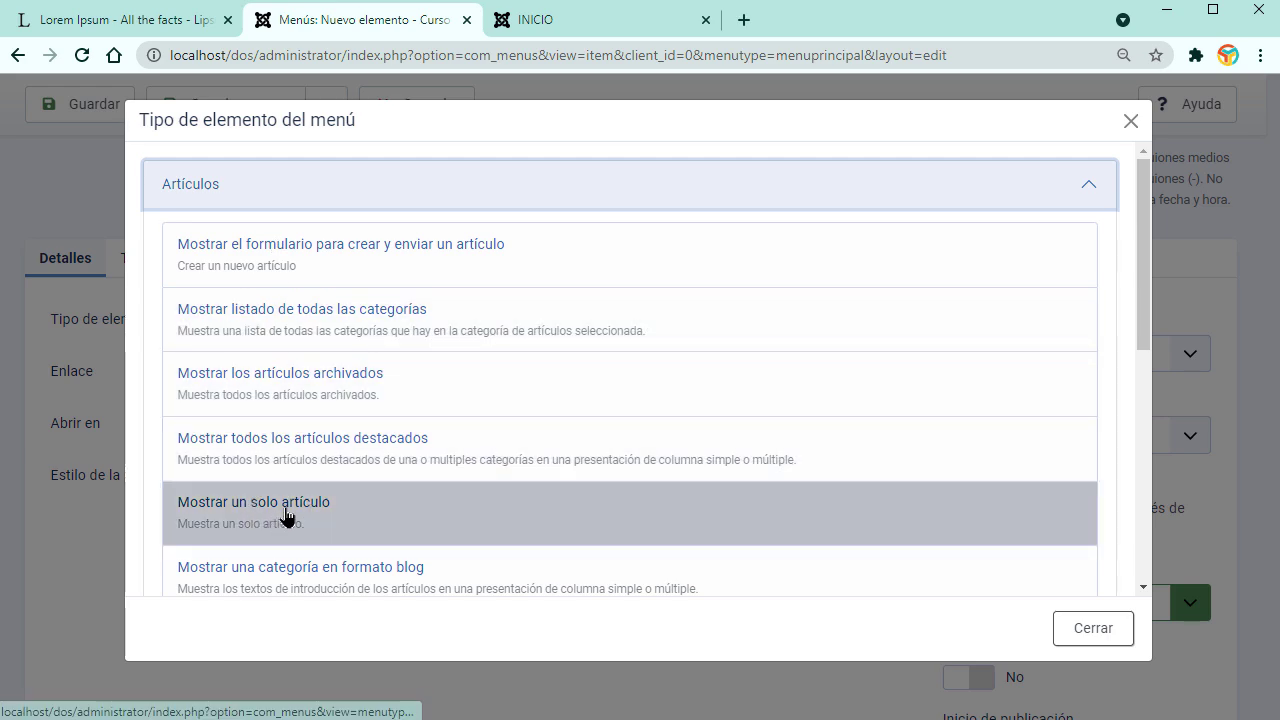
pyautogui.click(256, 511)
# Step: Title the item NOSOTROS and link it to the NOSOTROS article
pyautogui.scroll(-2, 651, 514)
pyautogui.scroll(3, 283, 266)
pyautogui.click(283, 258)
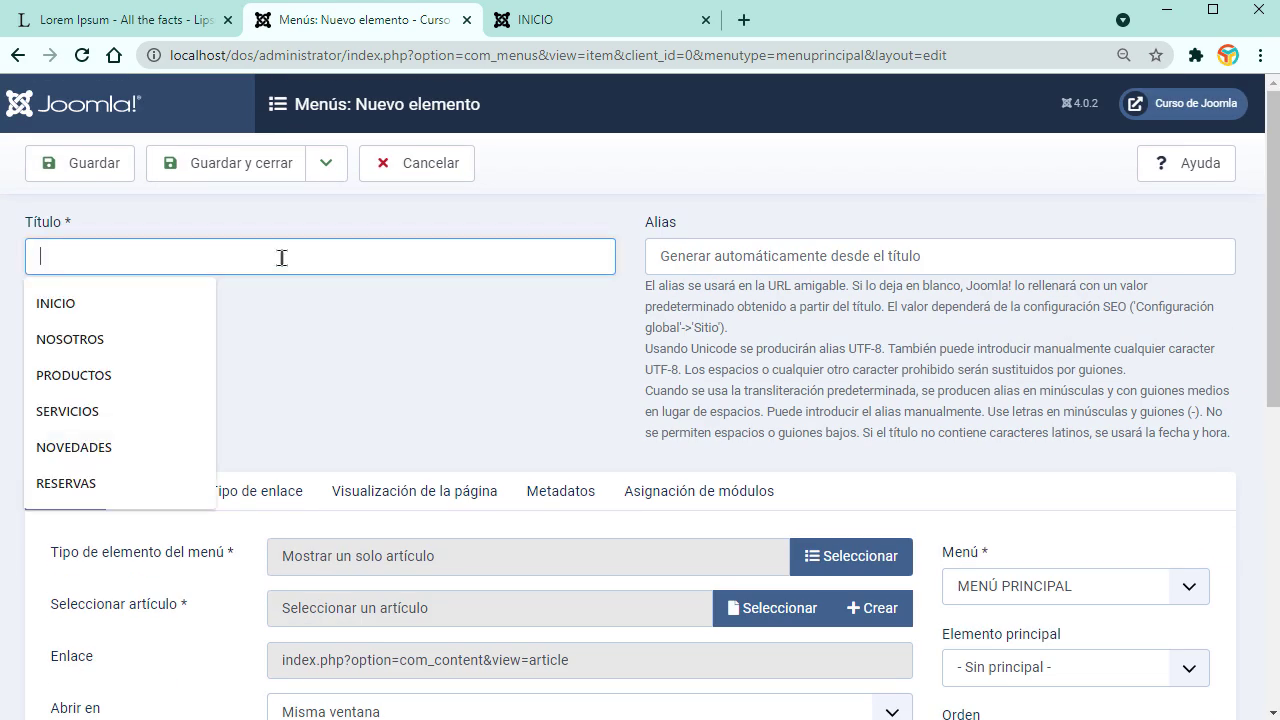
pyautogui.click(117, 343)
pyautogui.scroll(-2, 748, 462)
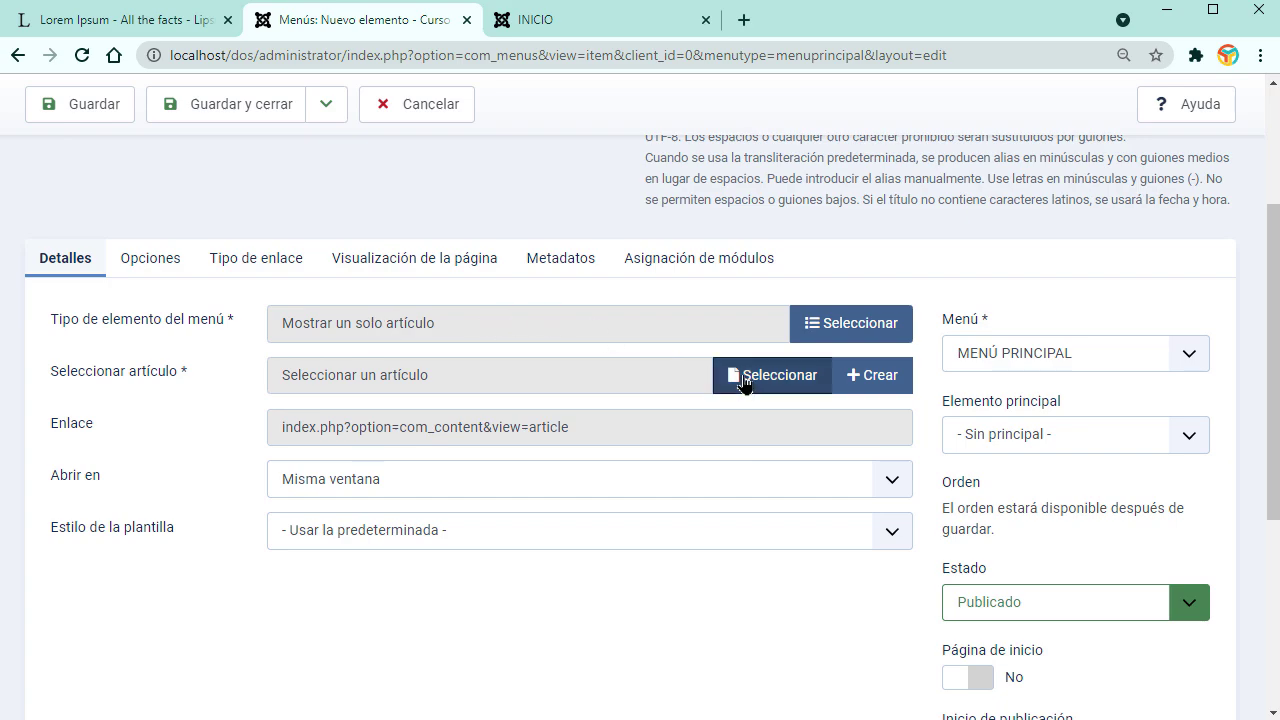
pyautogui.click(776, 382)
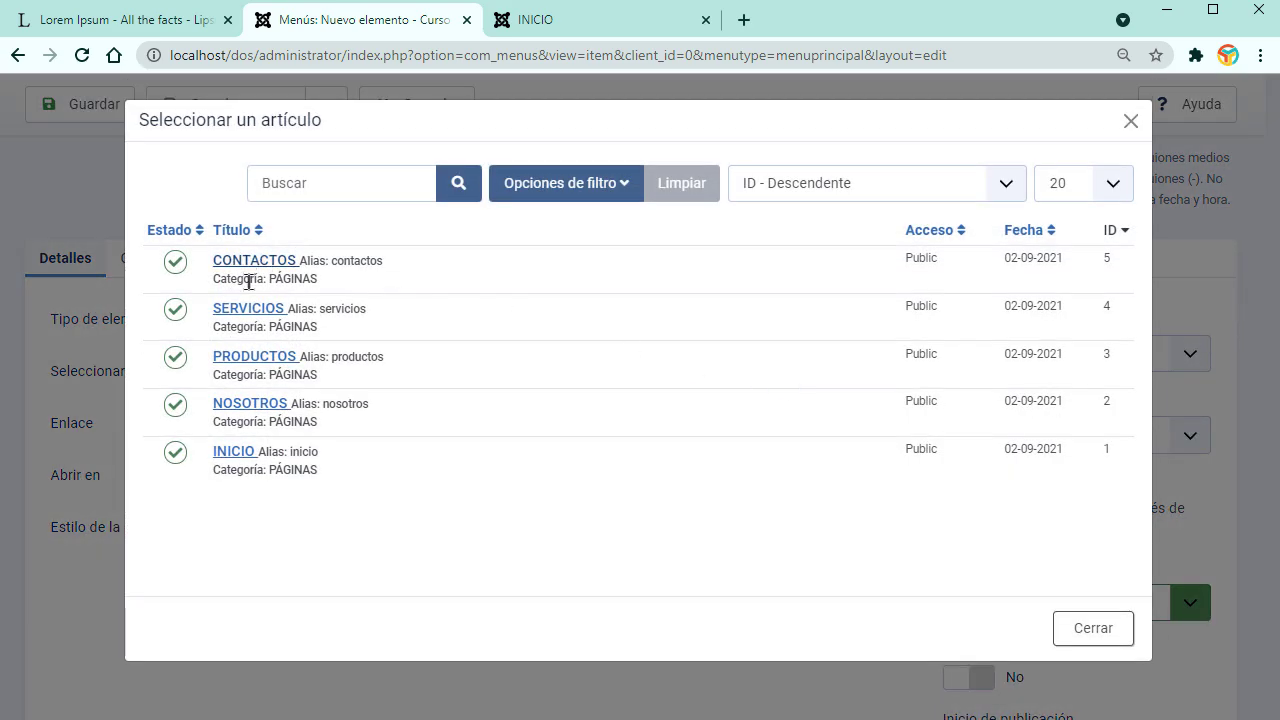
pyautogui.click(247, 405)
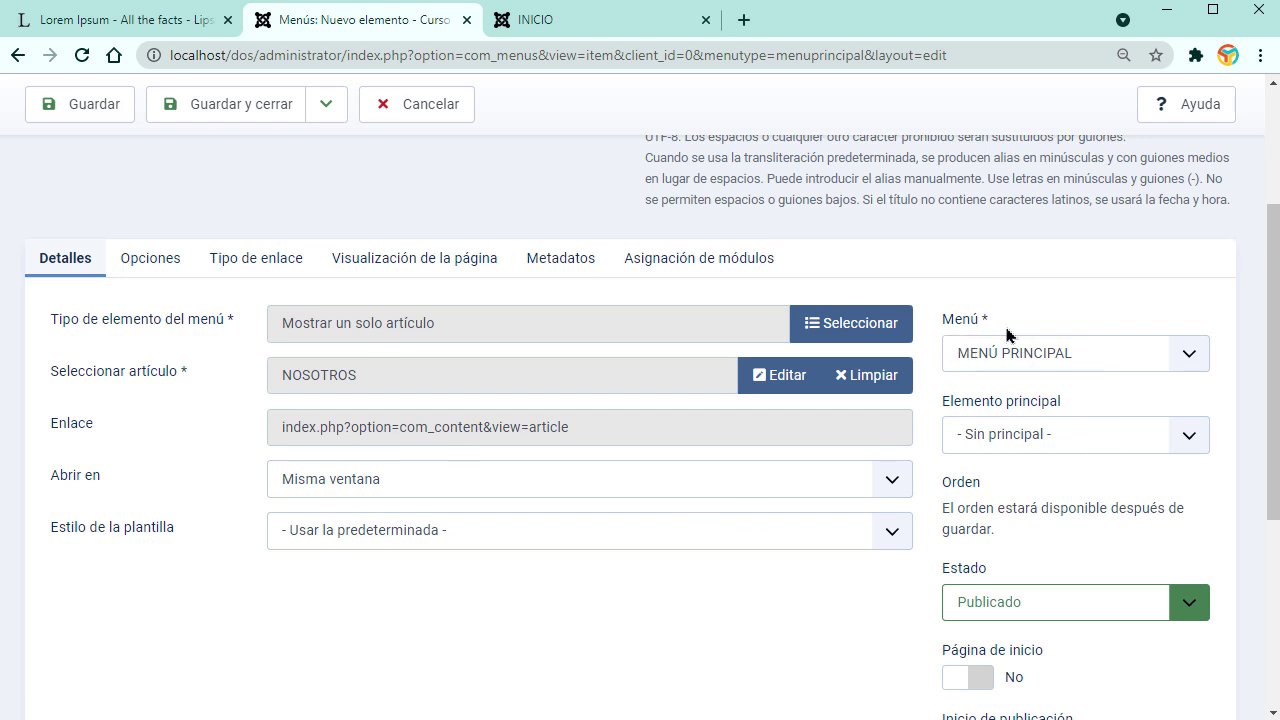
# Step: Save the item, reload the site and open NOSOTROS from its menu
pyautogui.scroll(-2, 1134, 600)
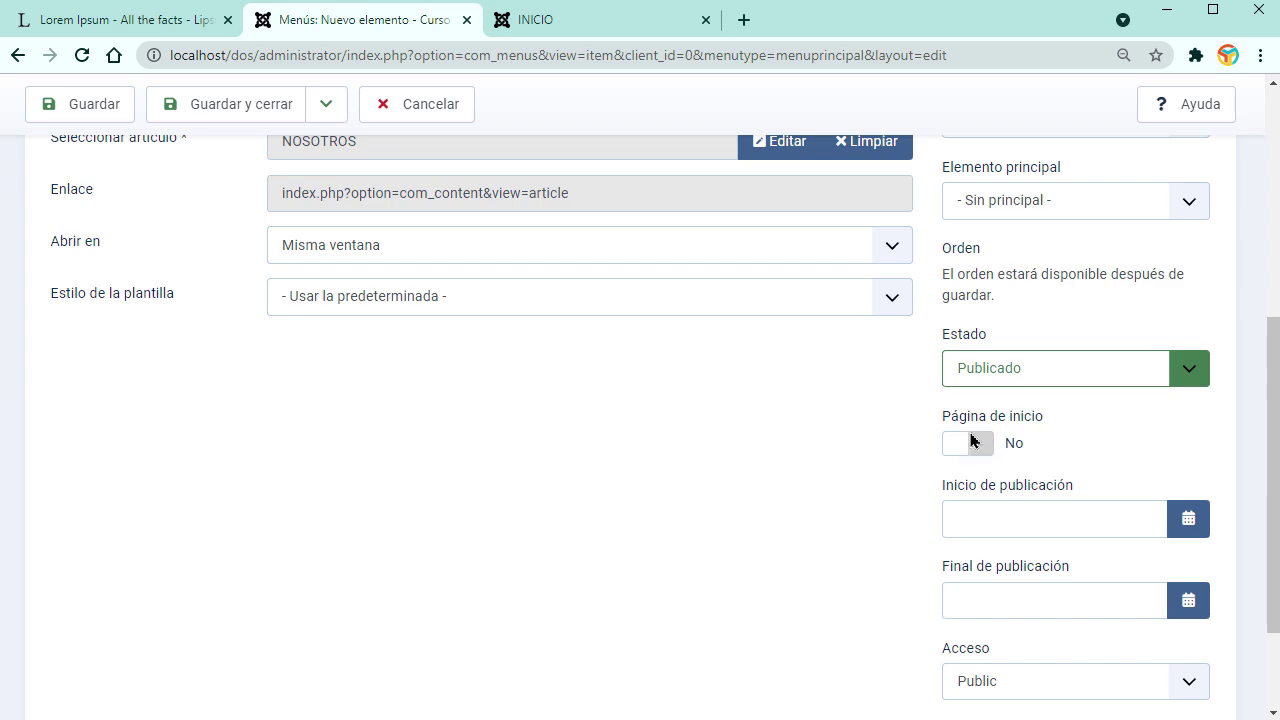
pyautogui.scroll(5, 689, 525)
pyautogui.click(226, 172)
pyautogui.click(568, 22)
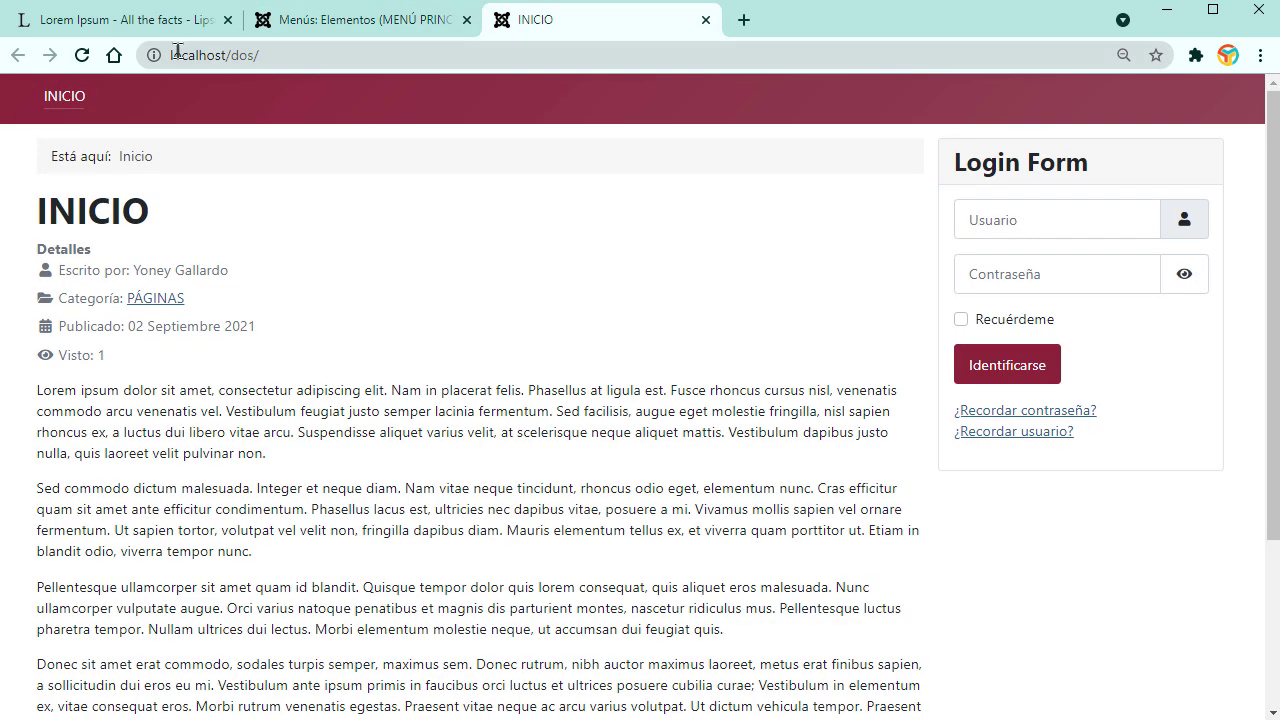
pyautogui.click(88, 58)
pyautogui.click(134, 104)
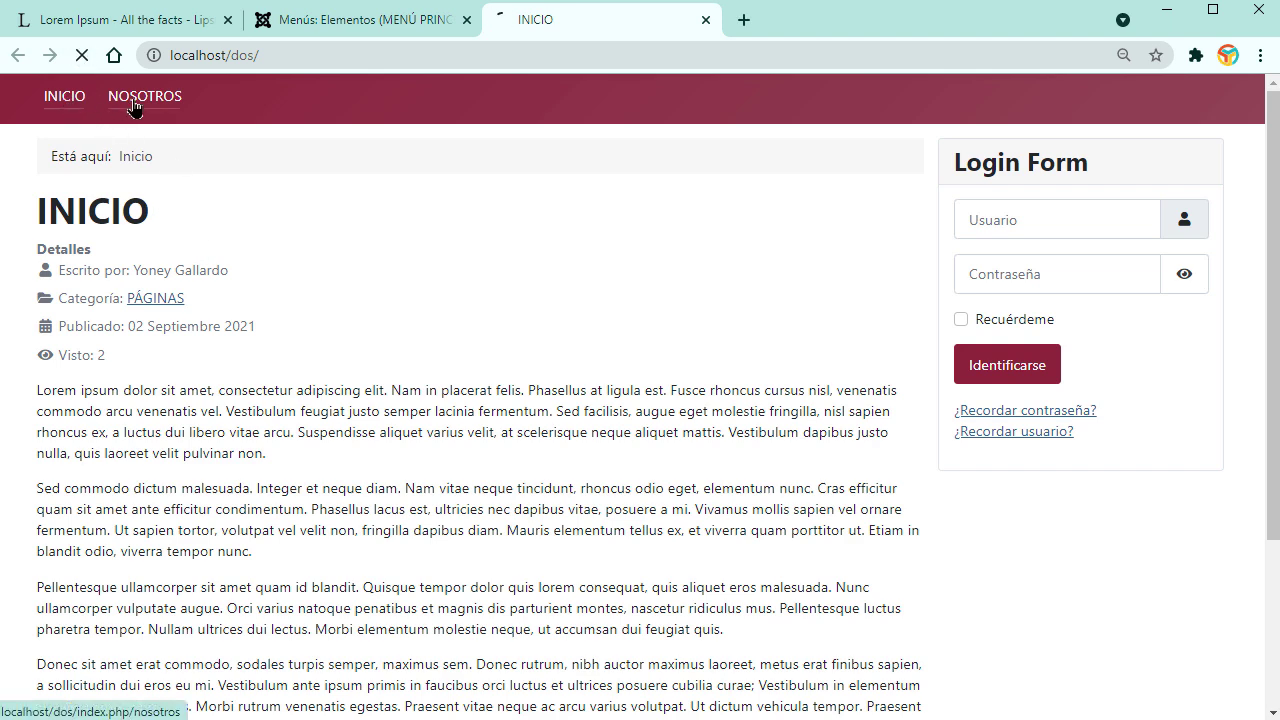
# Step: Create a new menu item showing the NOTICIAS category in blog format
pyautogui.click(330, 22)
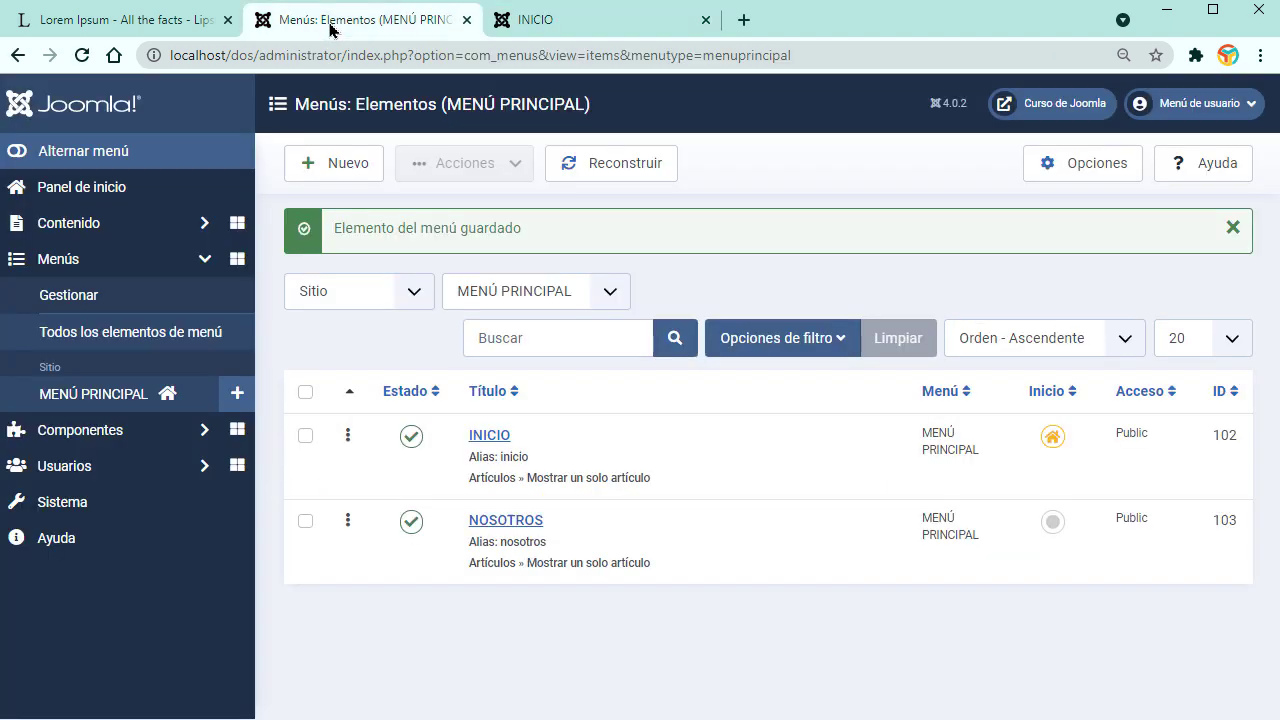
pyautogui.click(336, 163)
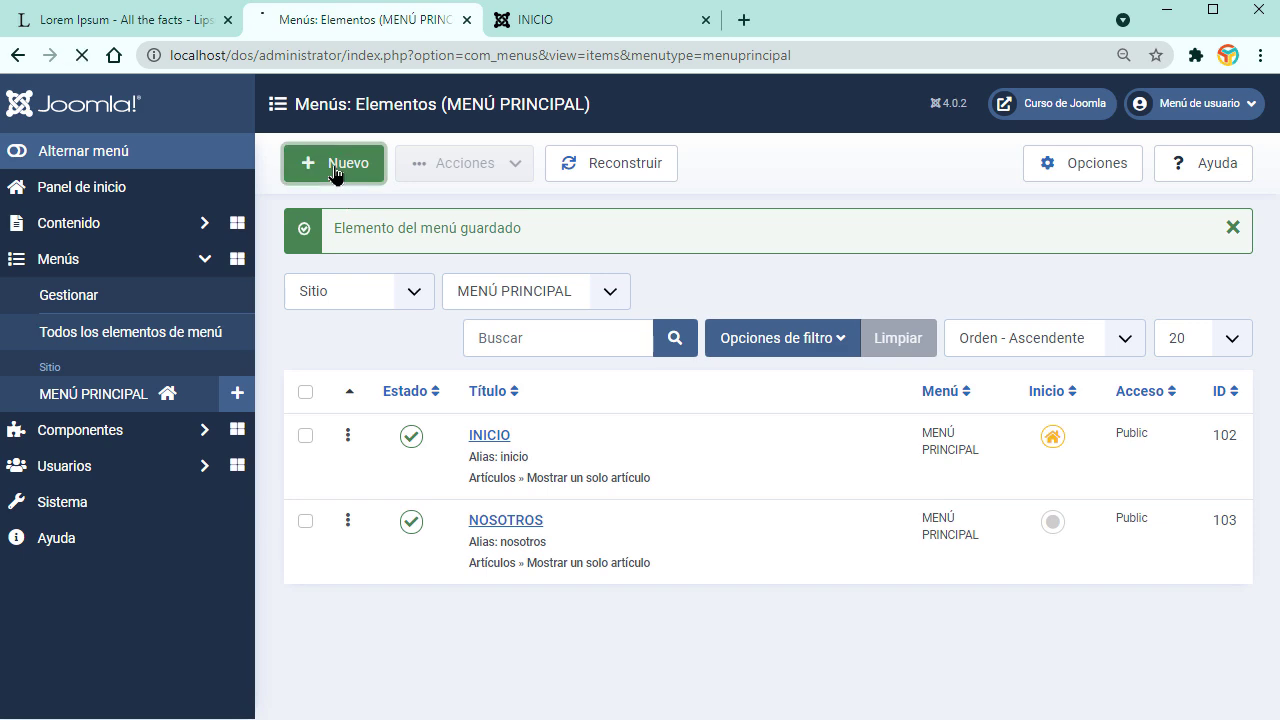
pyautogui.scroll(-2, 567, 450)
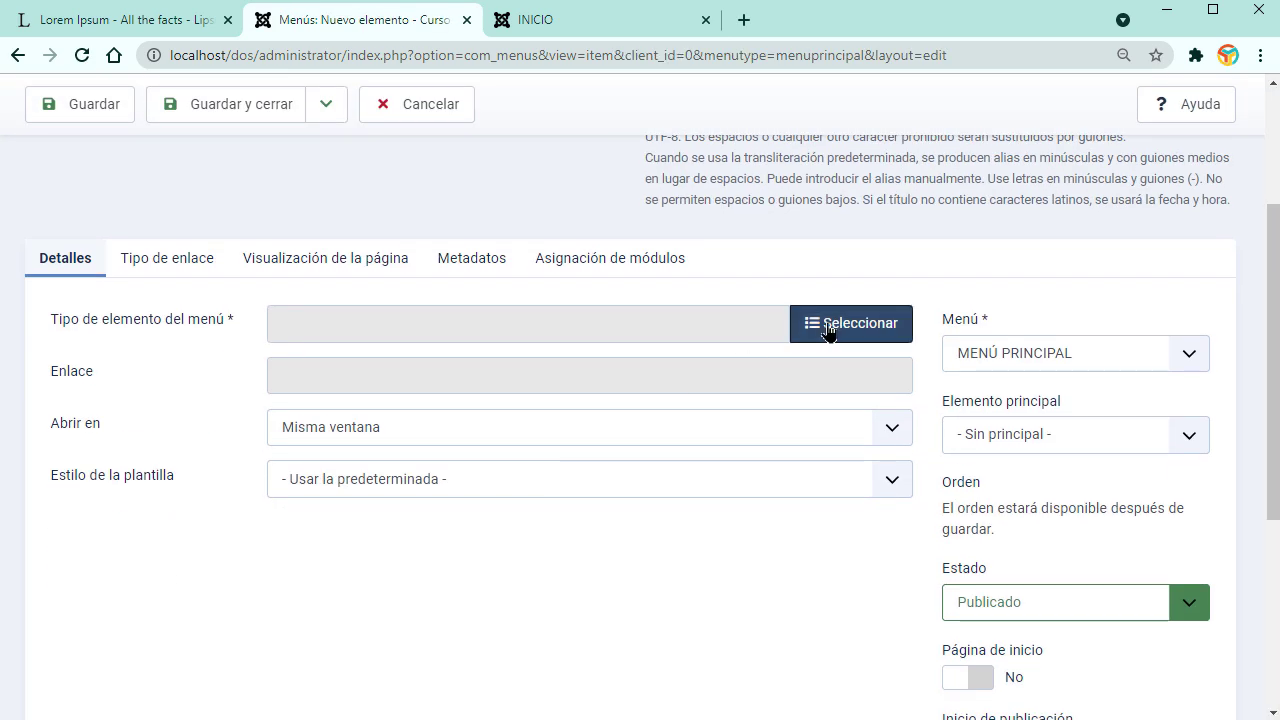
pyautogui.click(851, 320)
pyautogui.click(216, 191)
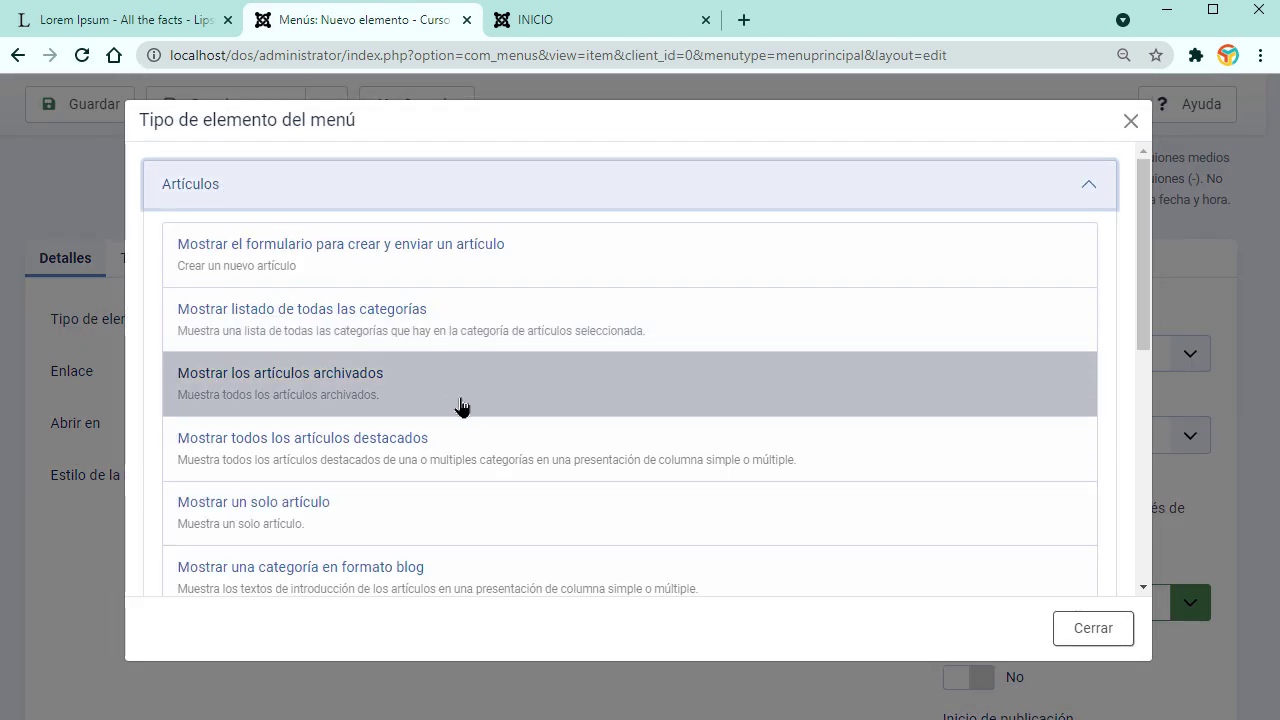
pyautogui.scroll(-2, 466, 406)
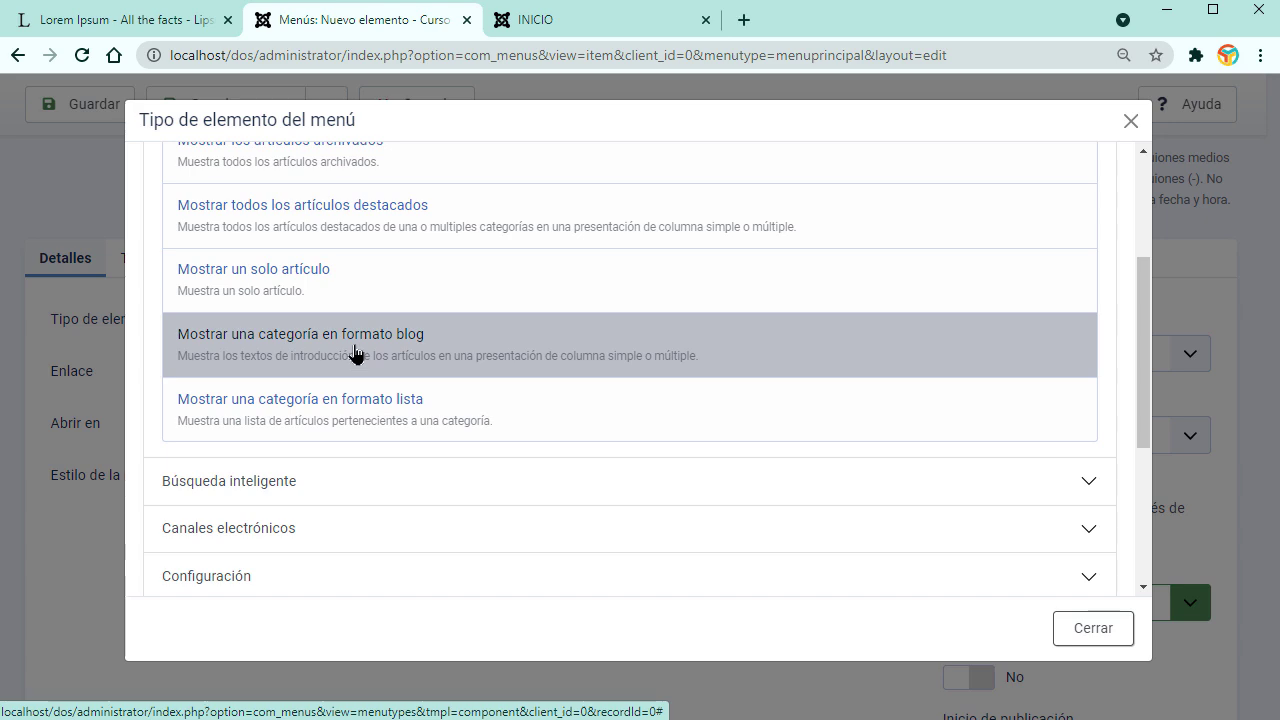
pyautogui.click(355, 352)
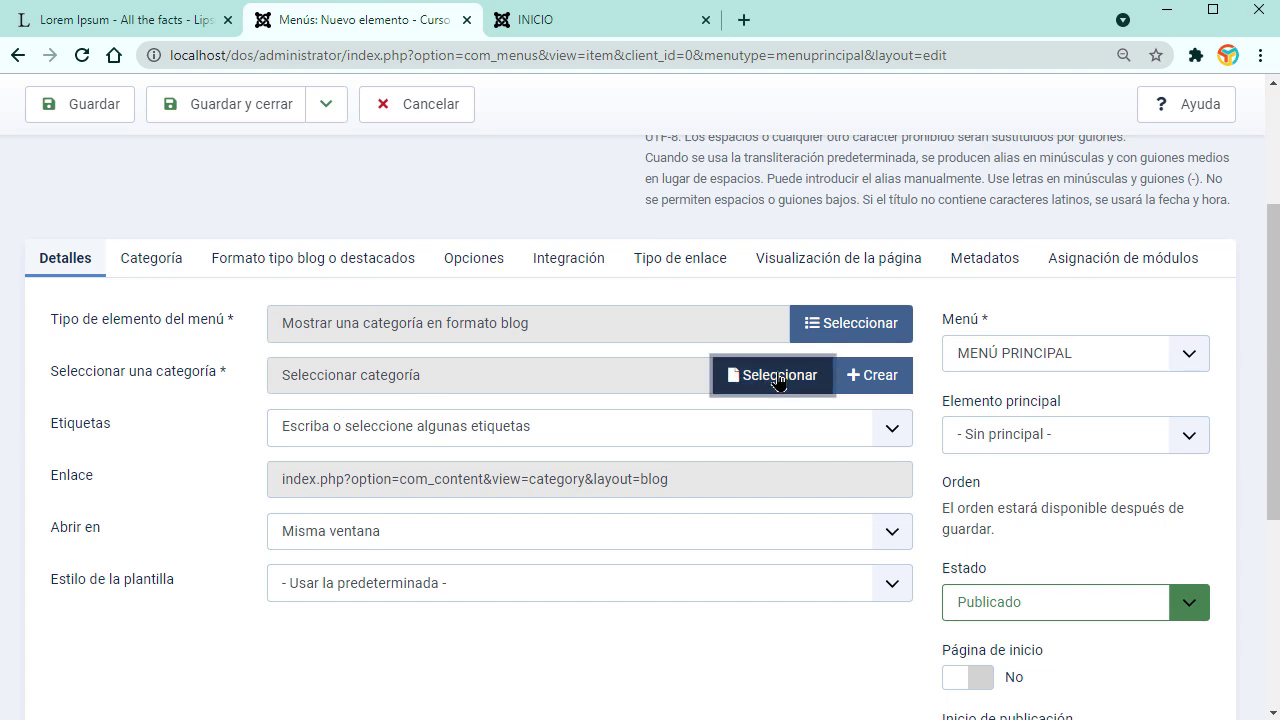
pyautogui.click(768, 375)
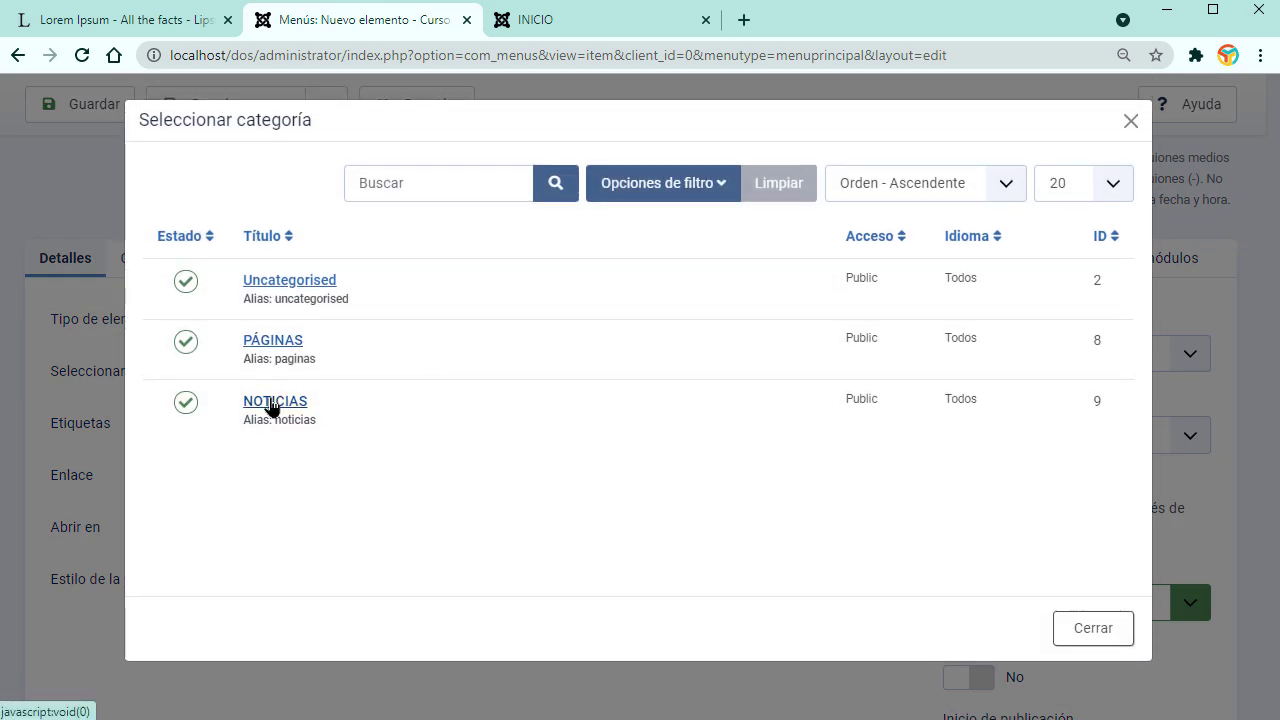
pyautogui.click(271, 404)
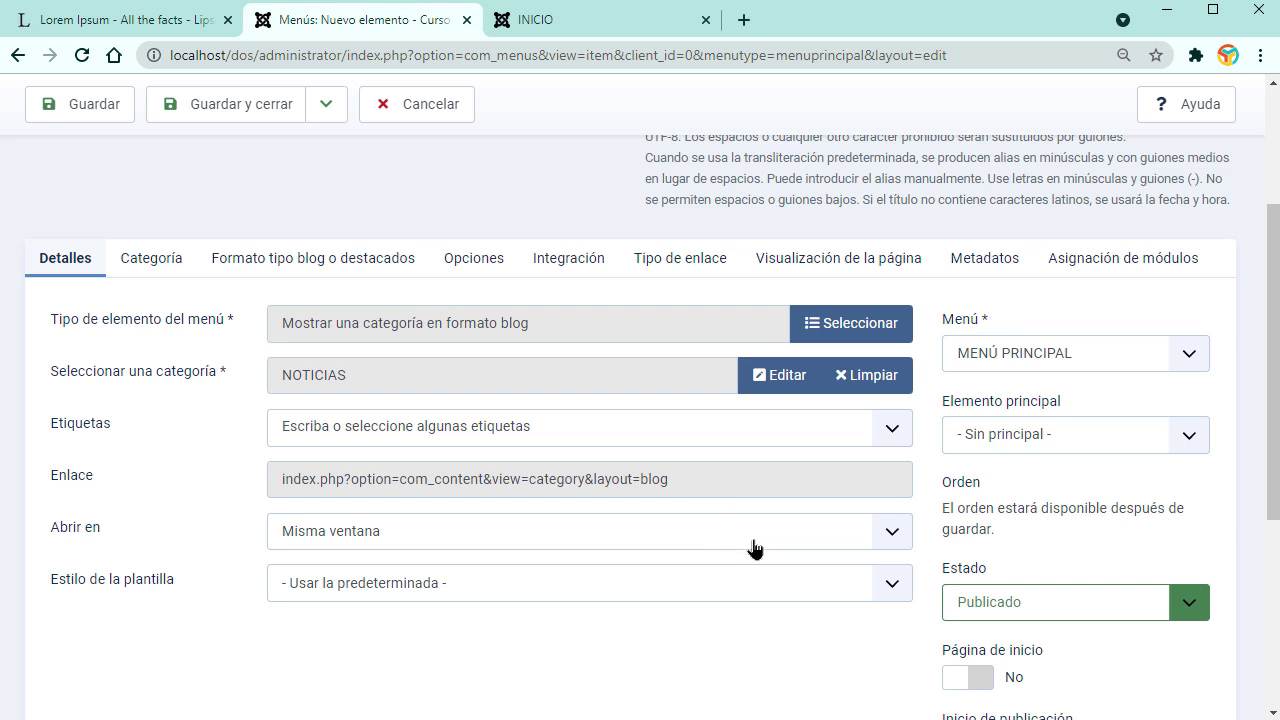
# Step: Title the item BLOG and save it with Guardar y nuevo
pyautogui.scroll(3, 641, 522)
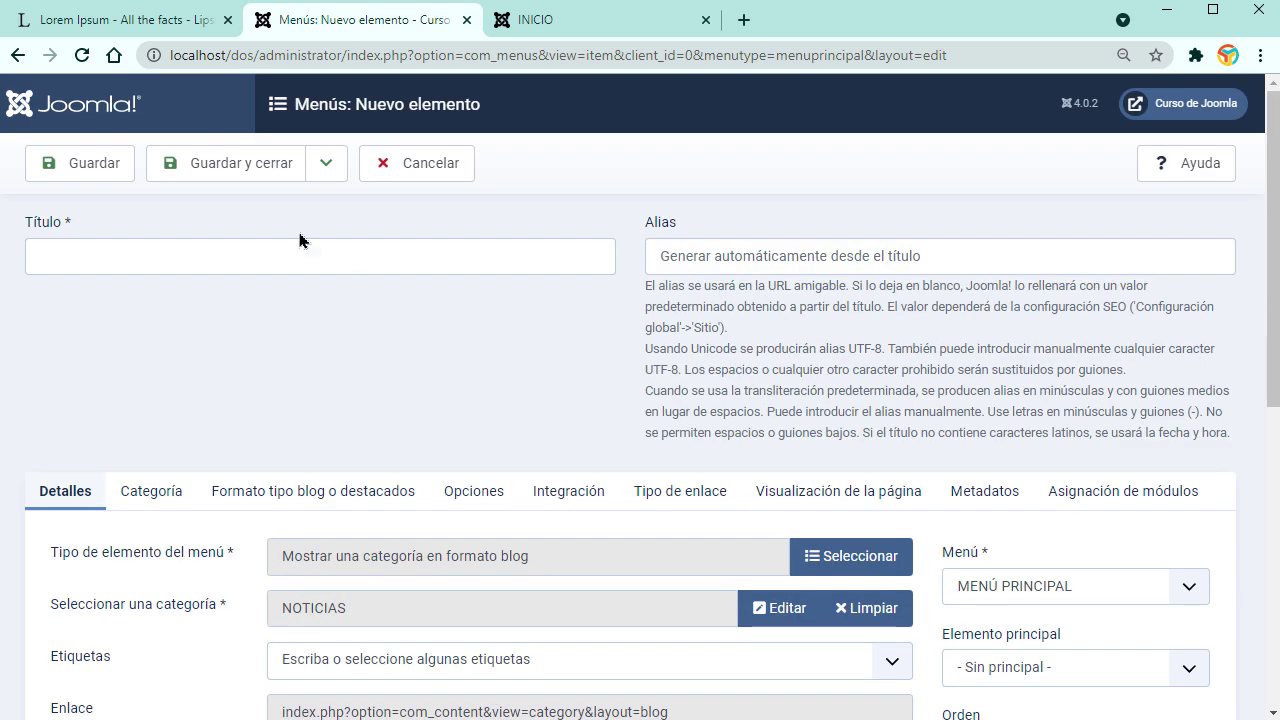
pyautogui.click(325, 163)
pyautogui.click(214, 254)
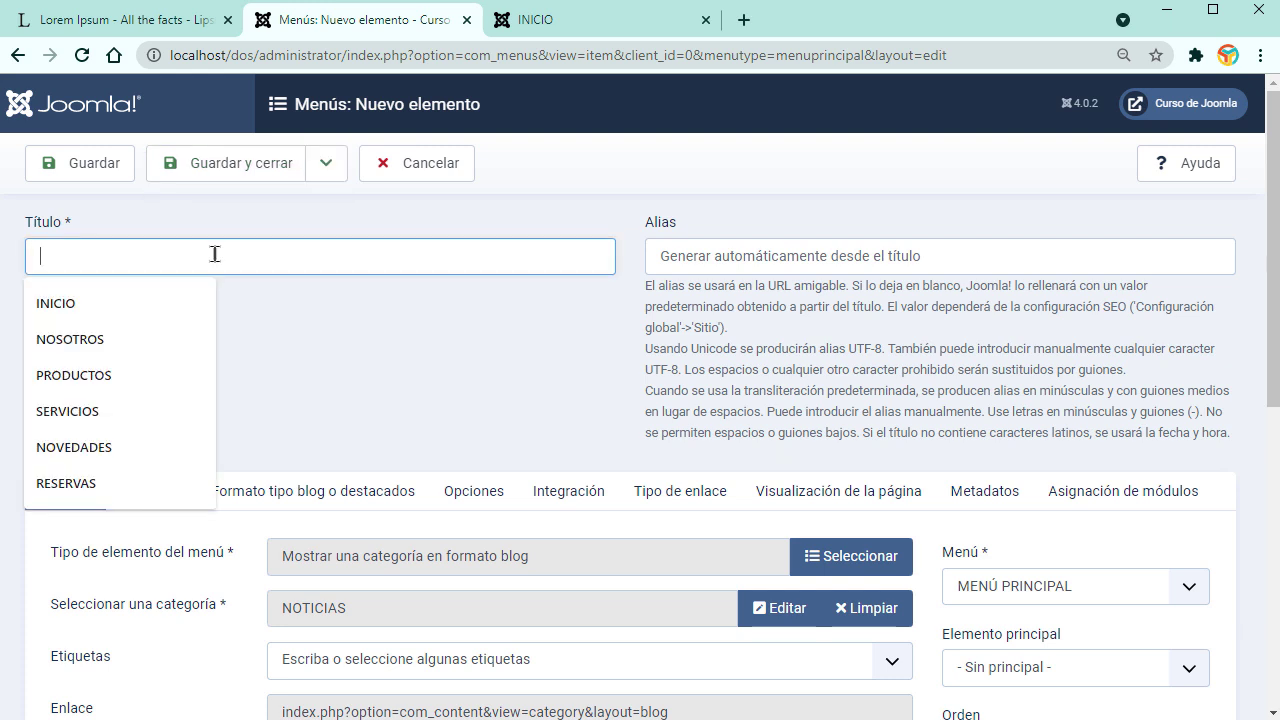
pyautogui.write('b')
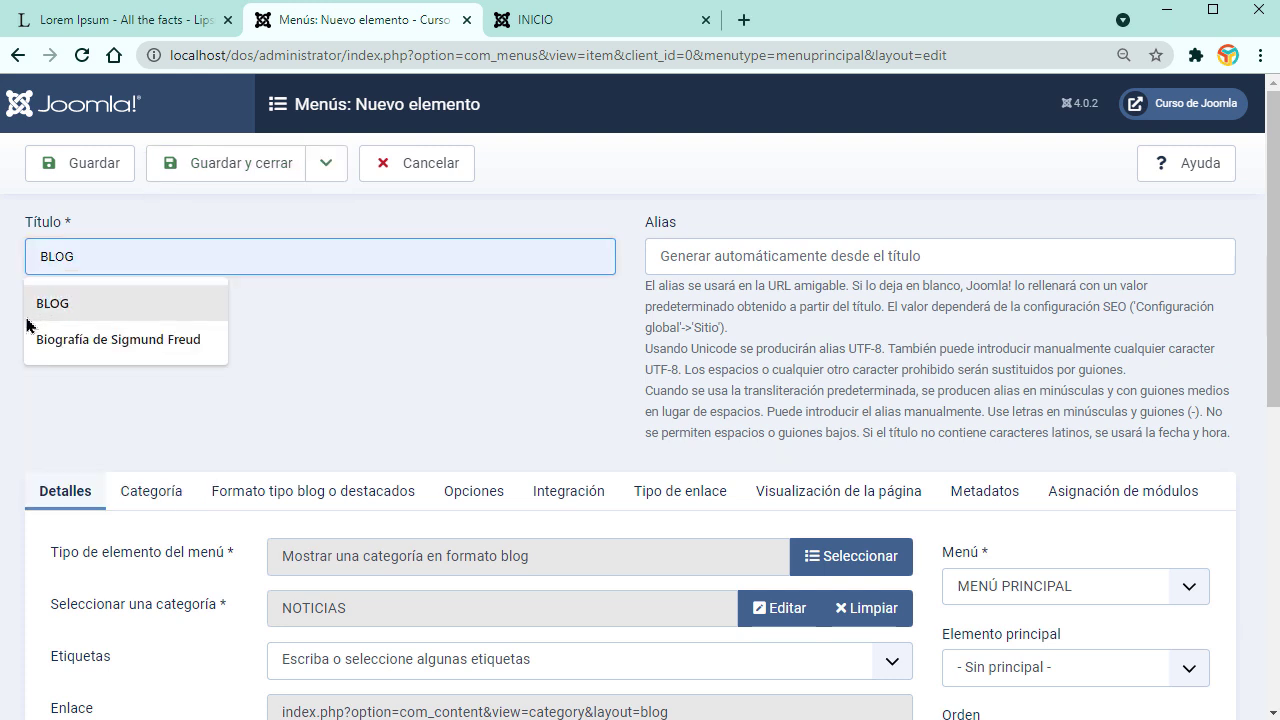
pyautogui.click(73, 313)
pyautogui.click(328, 163)
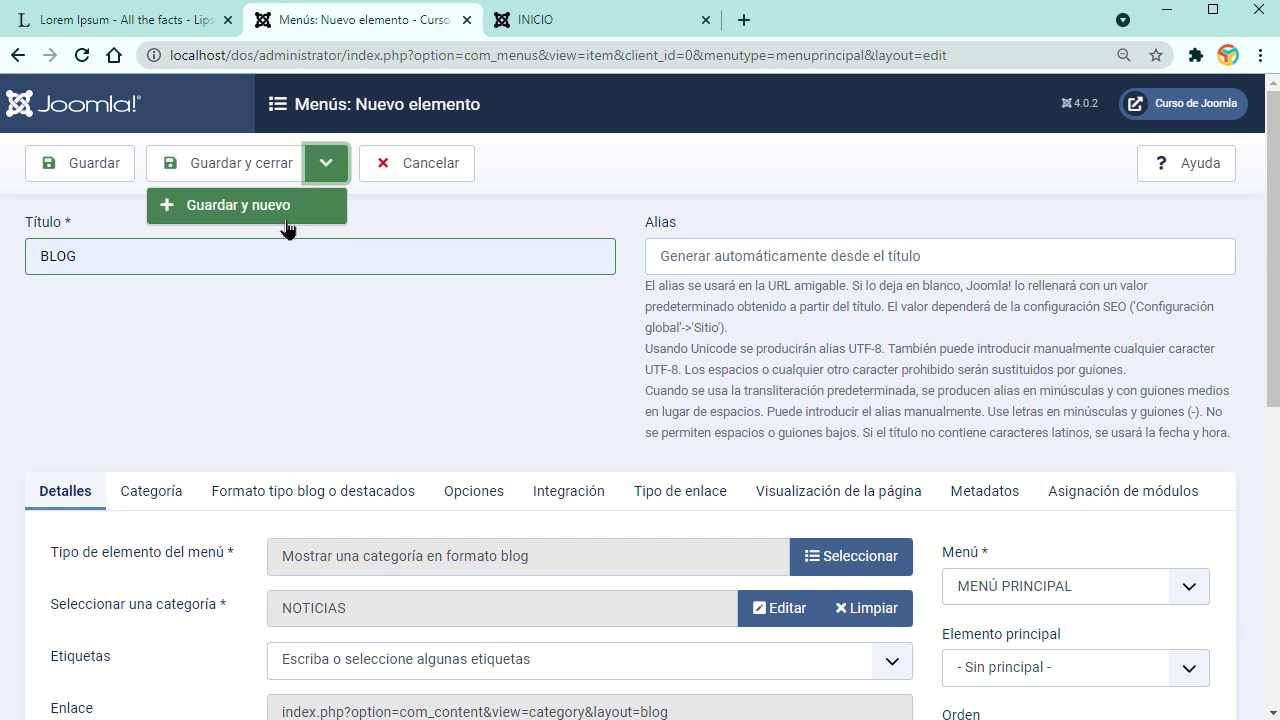
pyautogui.click(276, 207)
pyautogui.click(200, 318)
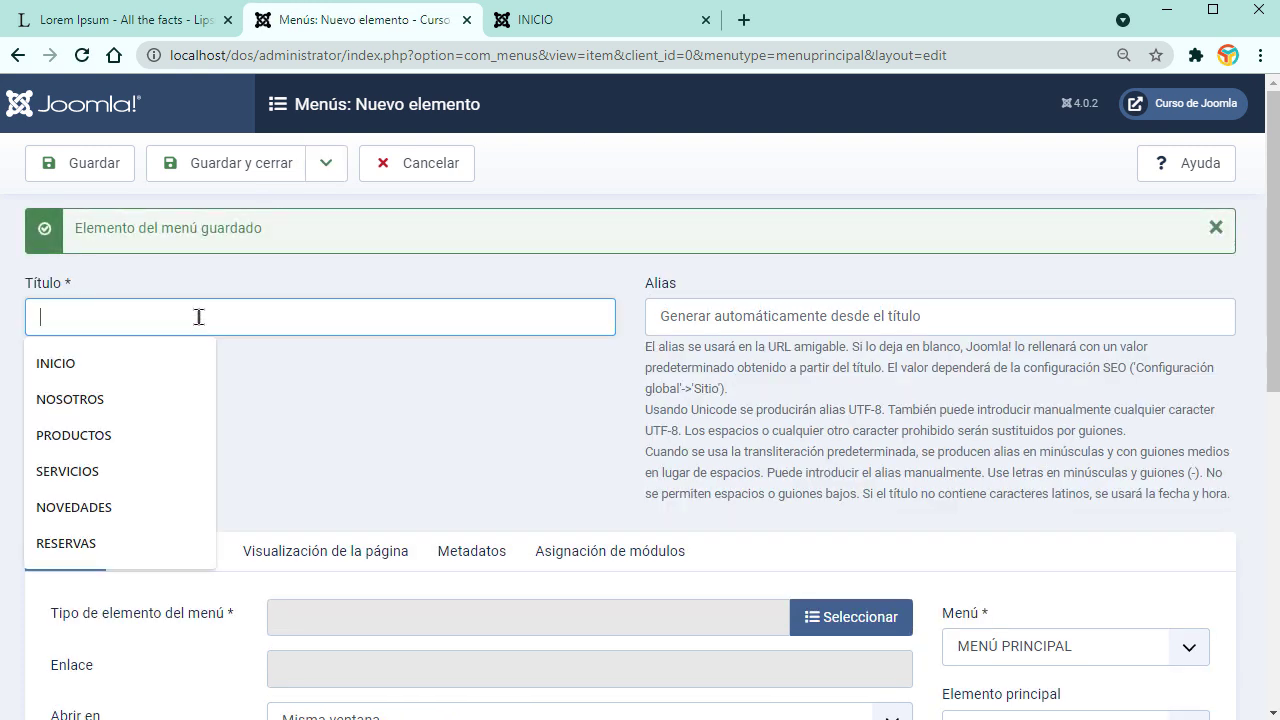
# Step: Create a CONTACTOS item showing the single CONTACTOS article, save it, and view the front page
pyautogui.write('C')
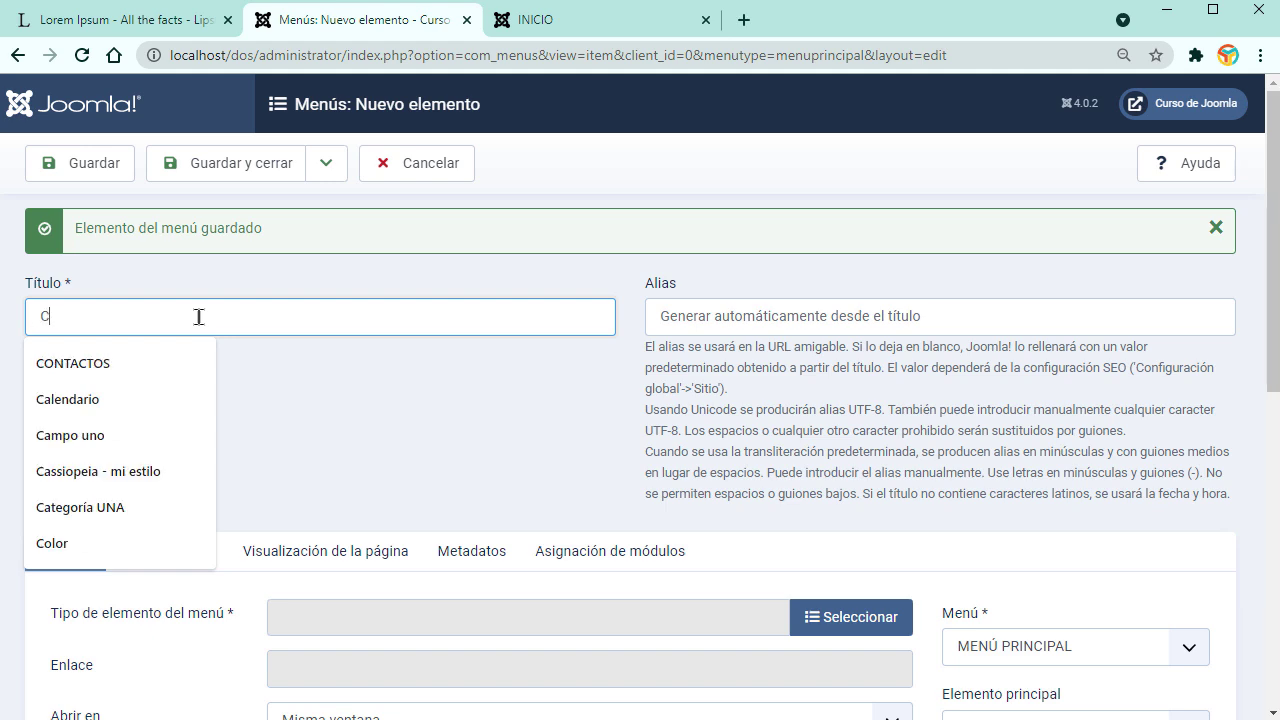
pyautogui.write('O')
pyautogui.click(157, 363)
pyautogui.click(846, 617)
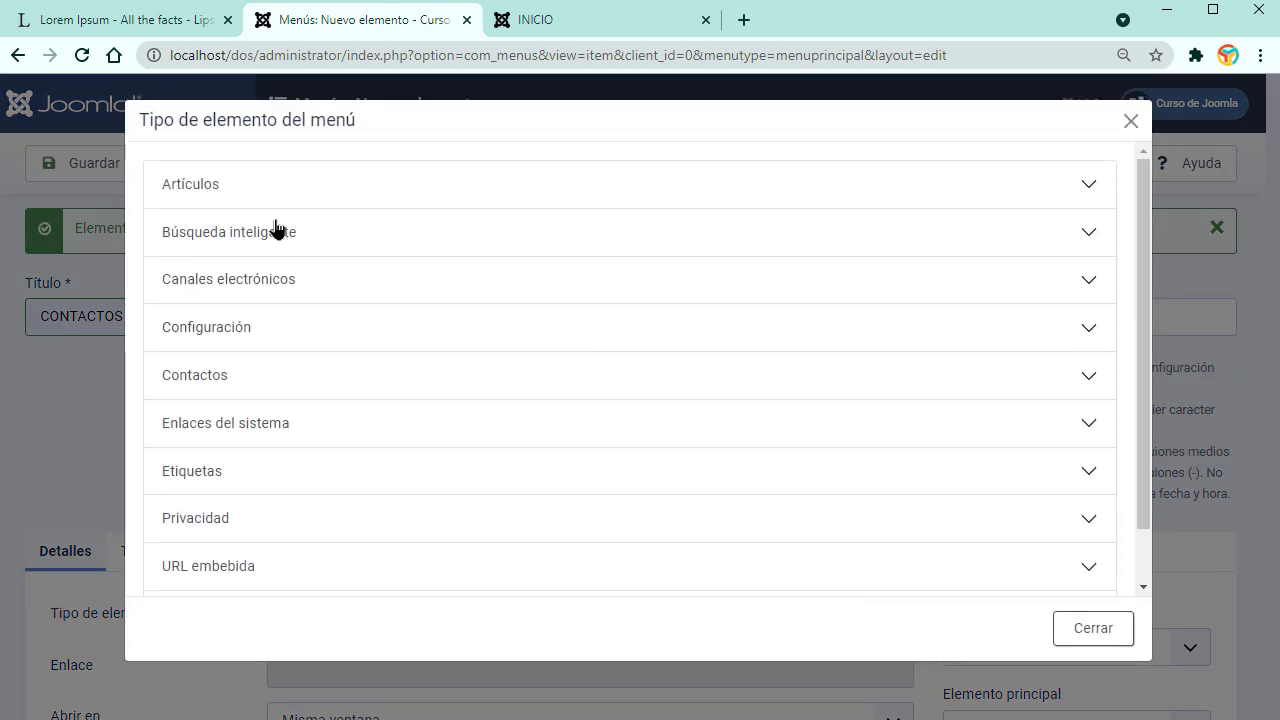
pyautogui.click(240, 186)
pyautogui.click(252, 505)
pyautogui.scroll(-2, 772, 398)
pyautogui.click(772, 396)
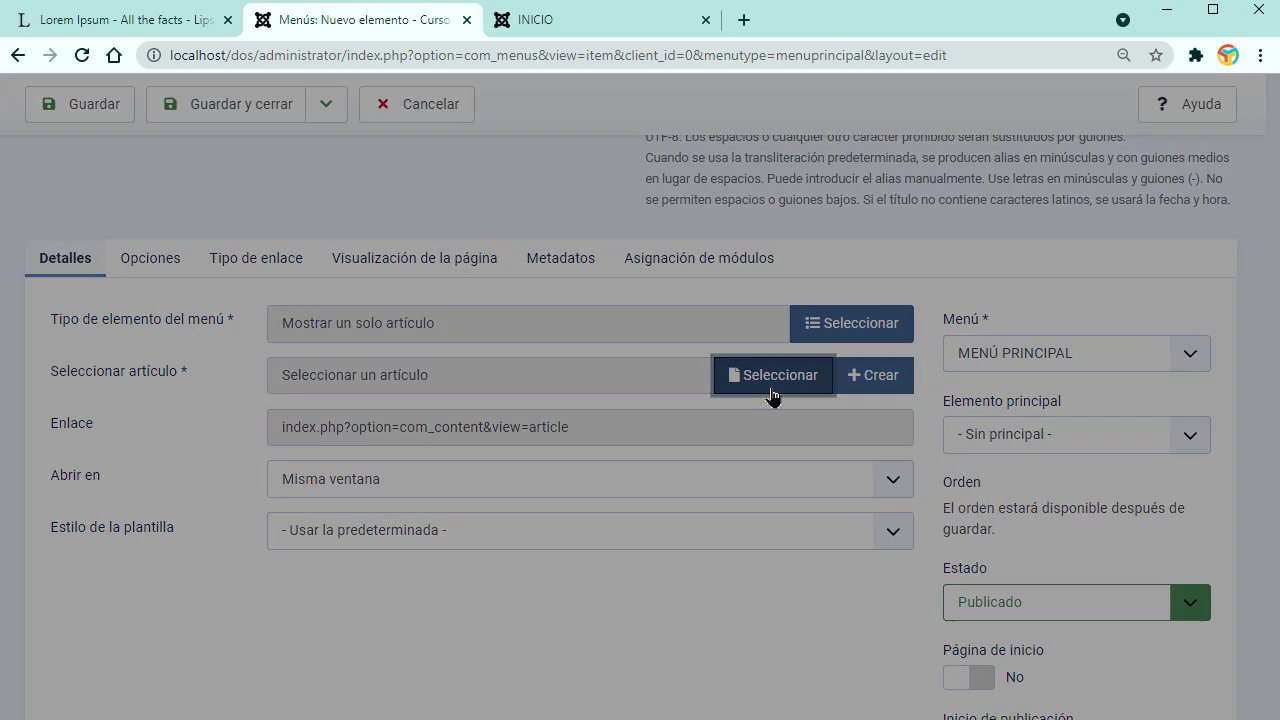
pyautogui.click(258, 262)
pyautogui.click(226, 104)
pyautogui.click(560, 20)
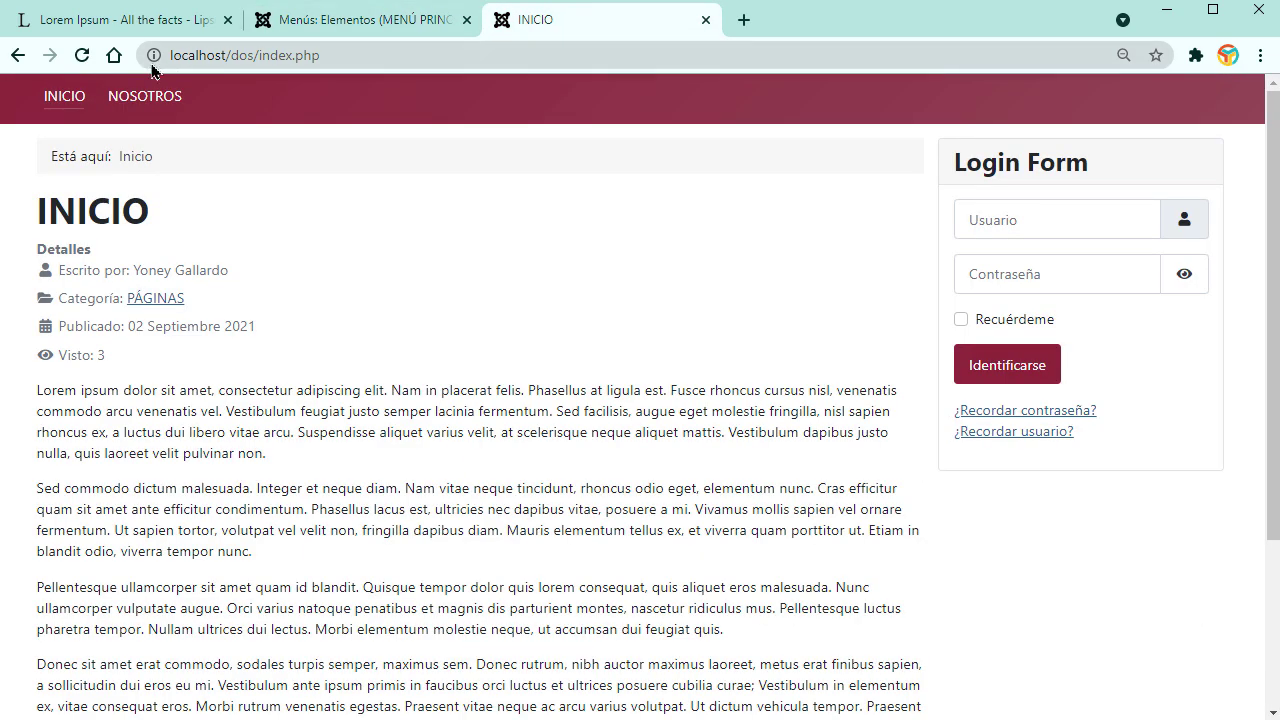
# Step: Reload the site, visit NOSOTROS, CONTACTOS and BLOG, then return to the Lorem Ipsum text
pyautogui.click(82, 55)
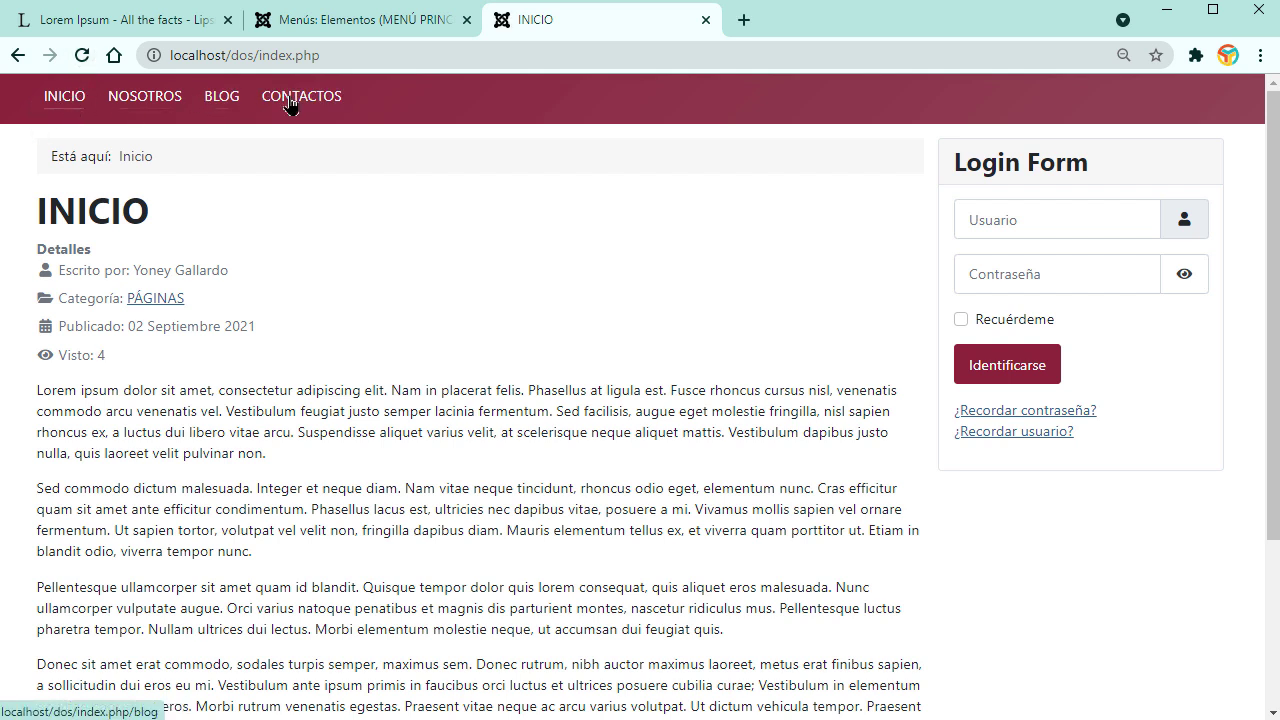
pyautogui.click(137, 95)
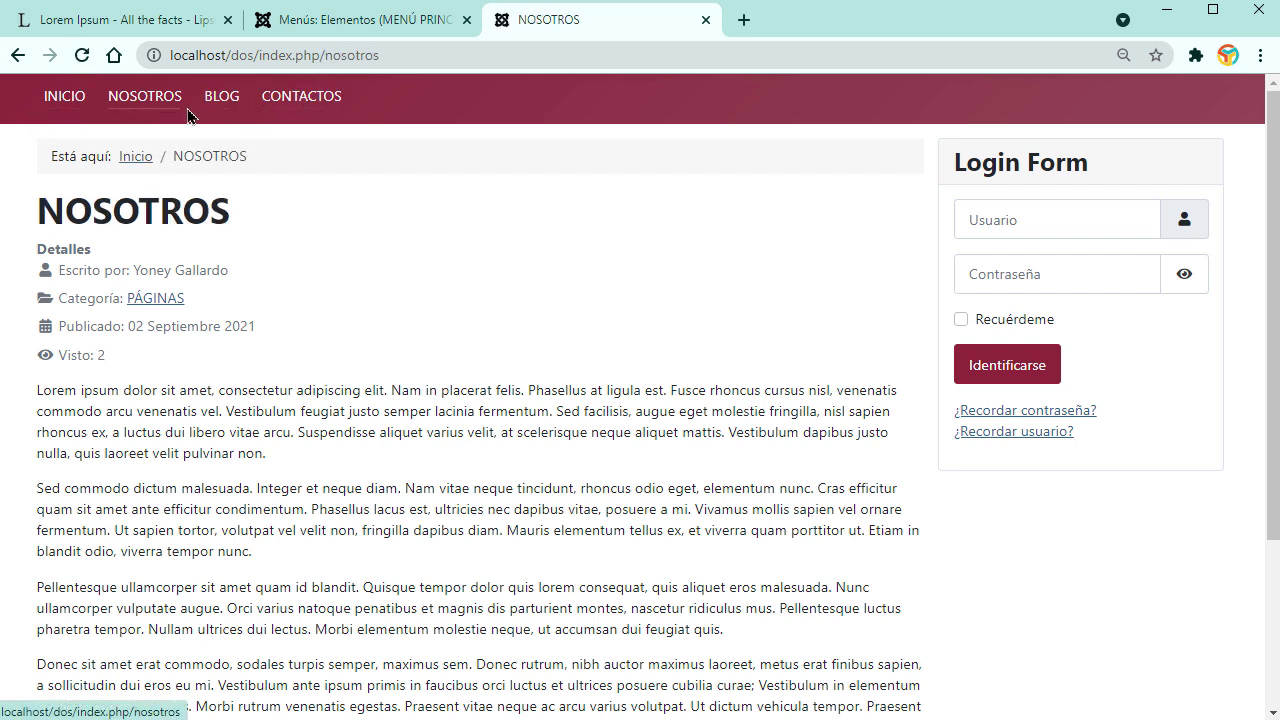
pyautogui.click(300, 97)
pyautogui.click(222, 97)
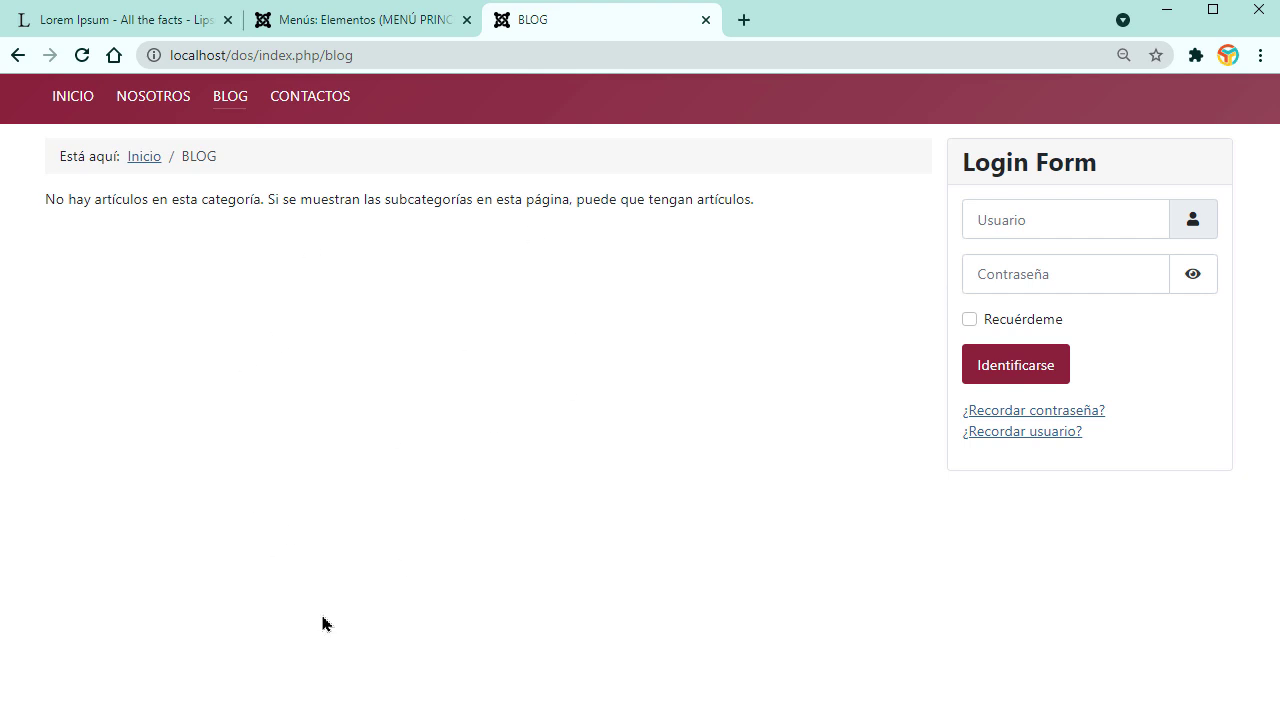
pyautogui.click(337, 22)
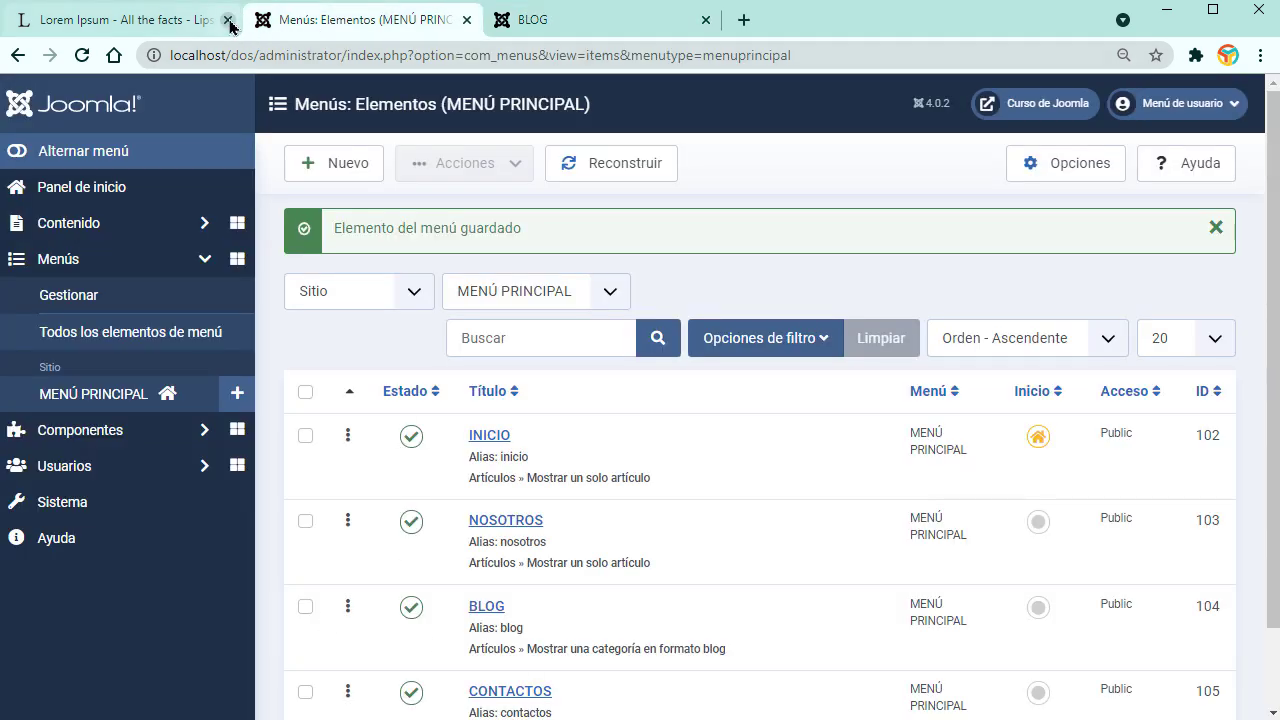
pyautogui.click(193, 22)
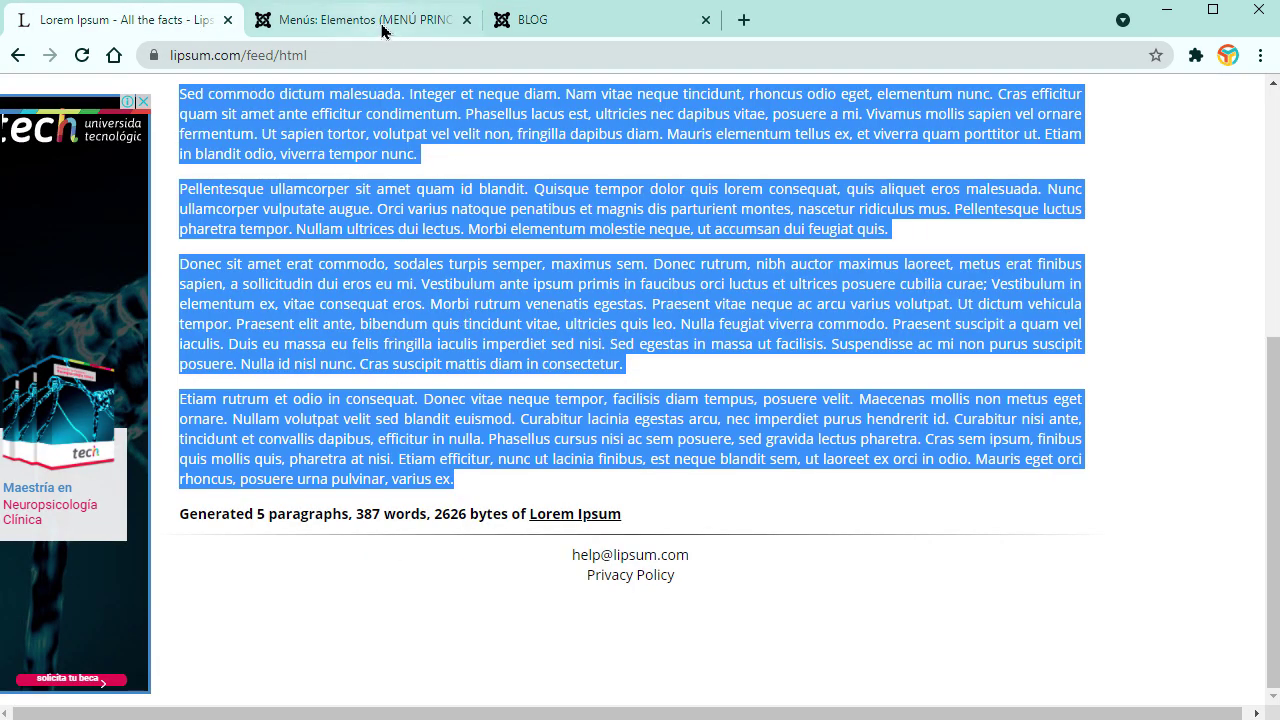
# Step: Start a new article titled Ejemplo uno
pyautogui.click(389, 27)
pyautogui.click(100, 224)
pyautogui.click(84, 262)
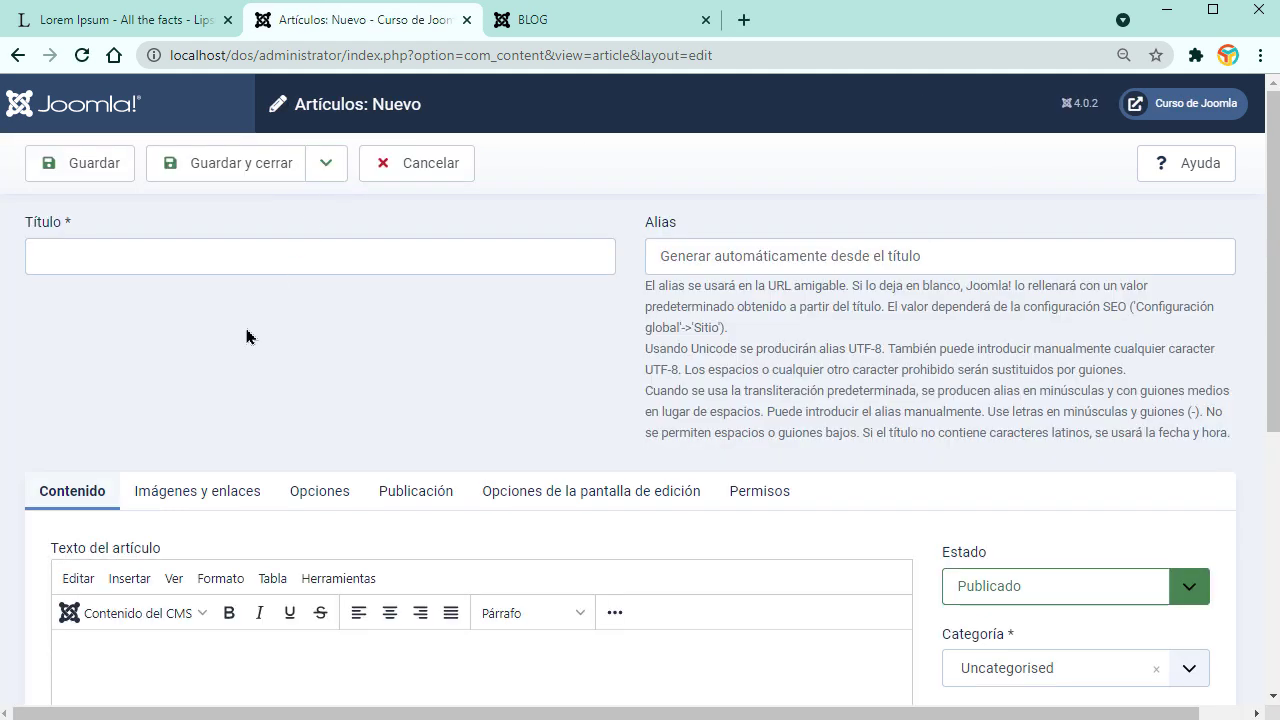
pyautogui.click(243, 257)
pyautogui.write('E')
pyautogui.click(180, 312)
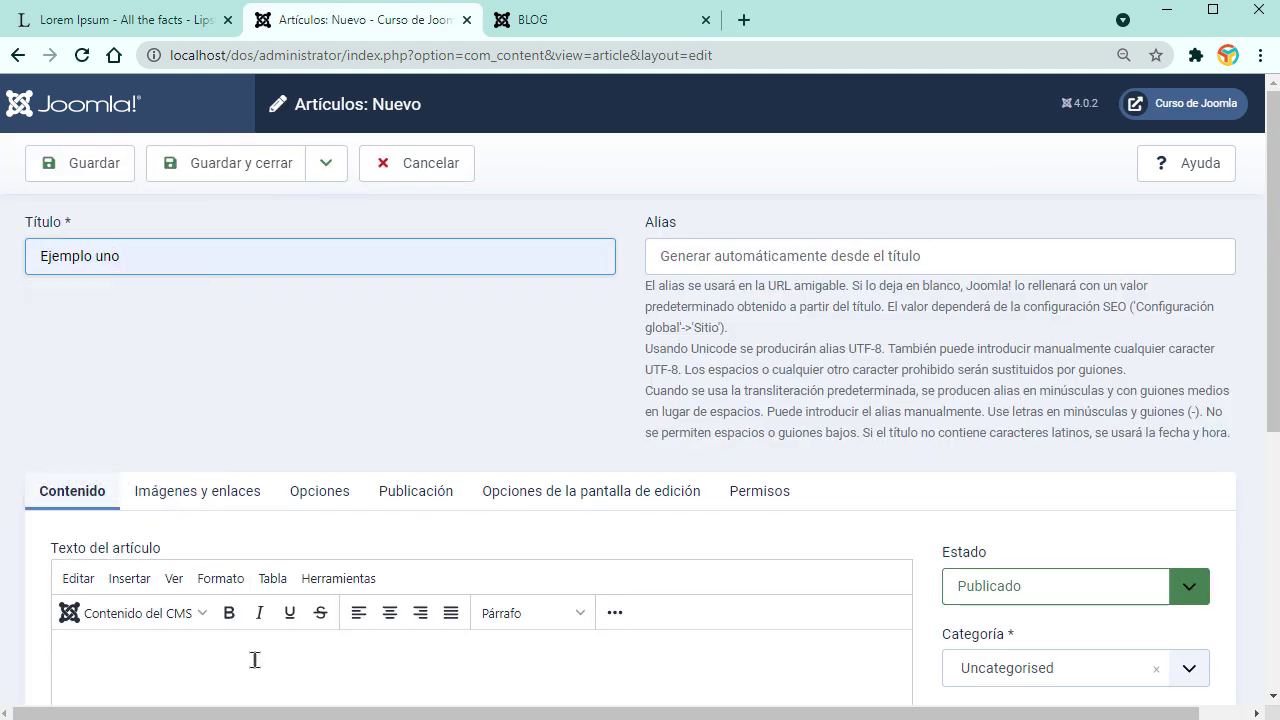
# Step: Paste the Lorem Ipsum text and insert a read-more break after the first paragraph
pyautogui.scroll(-2, 305, 547)
pyautogui.hotkey('ctrl', 'v')
pyautogui.scroll(3, 400, 583)
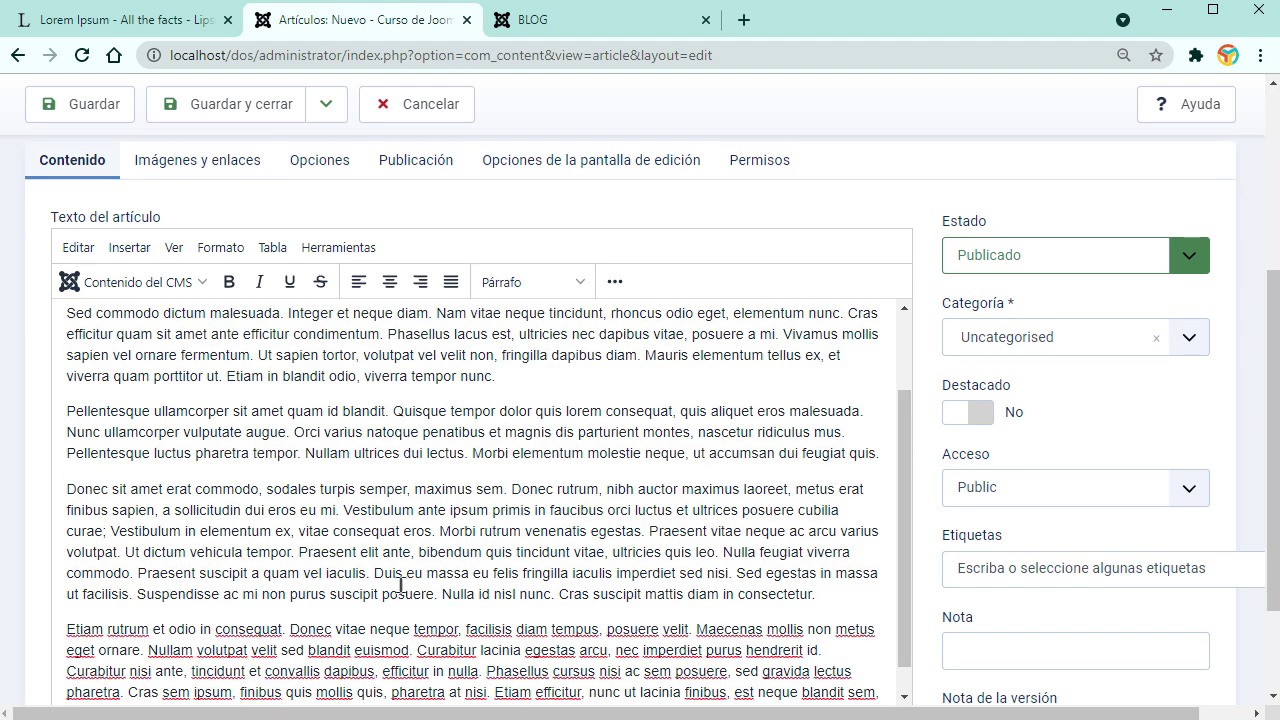
pyautogui.scroll(3, 342, 514)
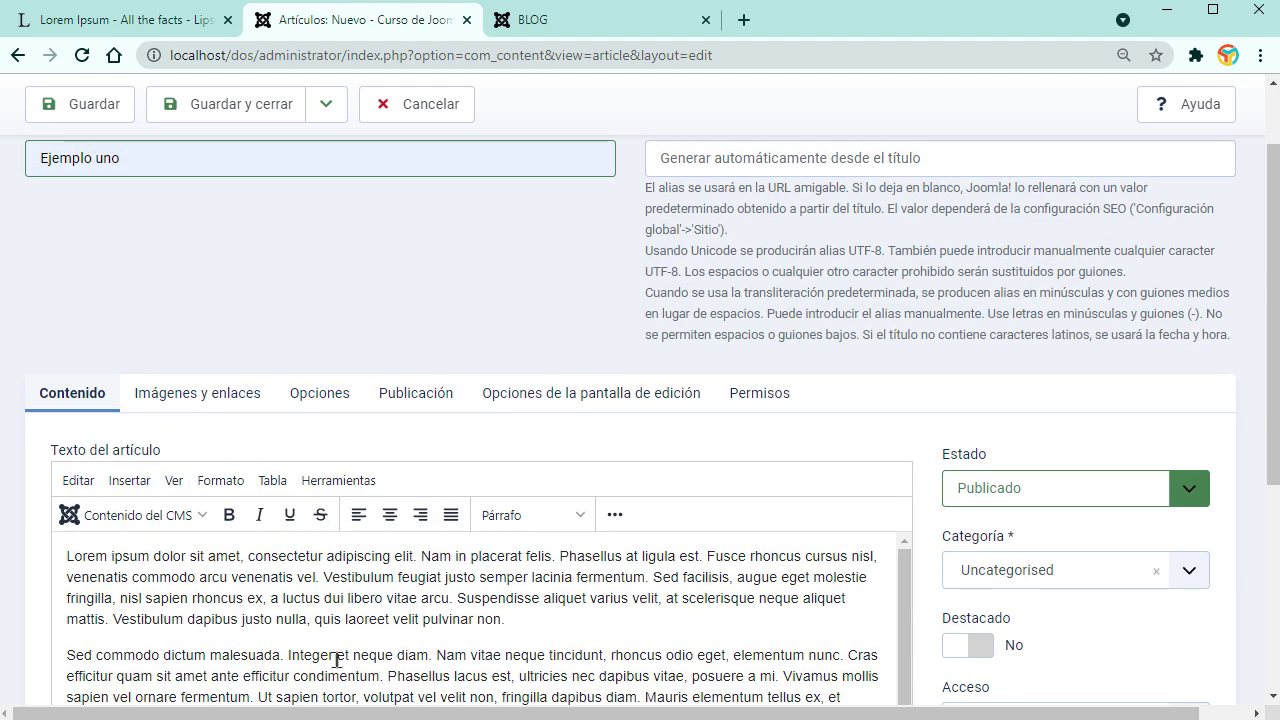
pyautogui.scroll(-3, 548, 615)
pyautogui.scroll(3, 681, 613)
pyautogui.click(681, 613)
pyautogui.scroll(-3, 924, 459)
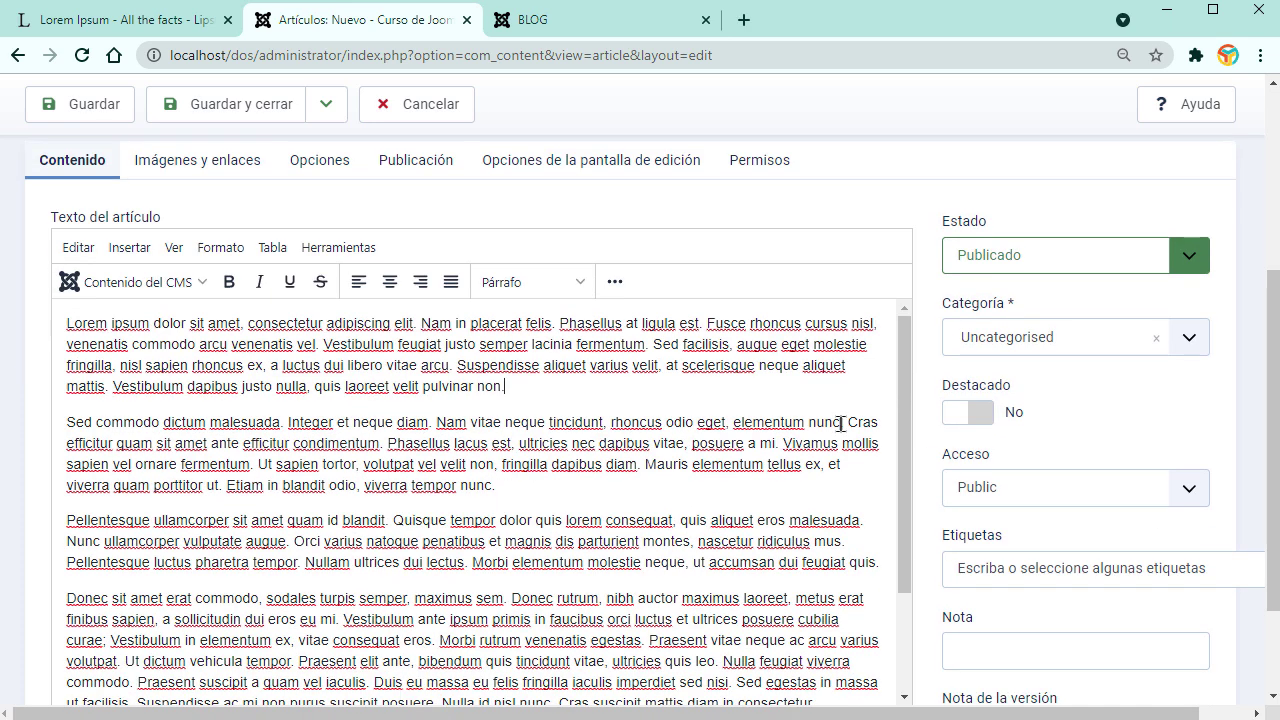
pyautogui.click(135, 282)
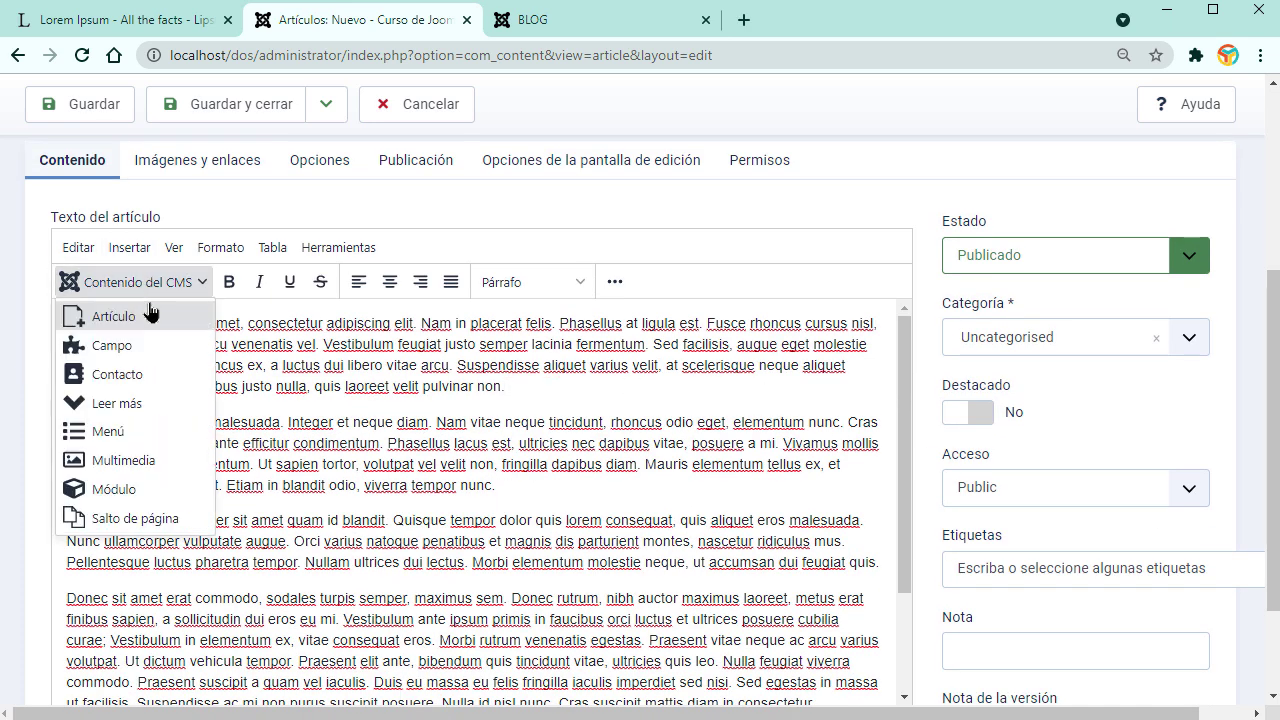
pyautogui.click(118, 403)
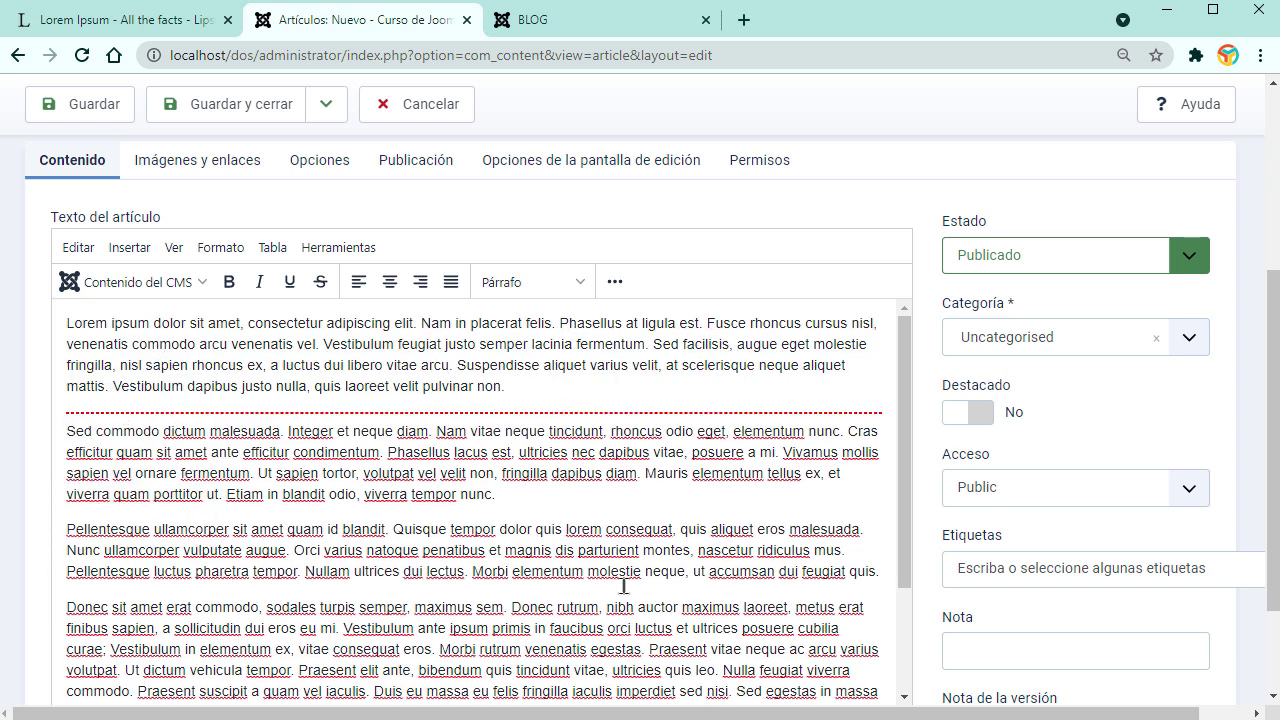
# Step: Put the article in NOTICIAS with intro image 006.jpg
pyautogui.click(1182, 340)
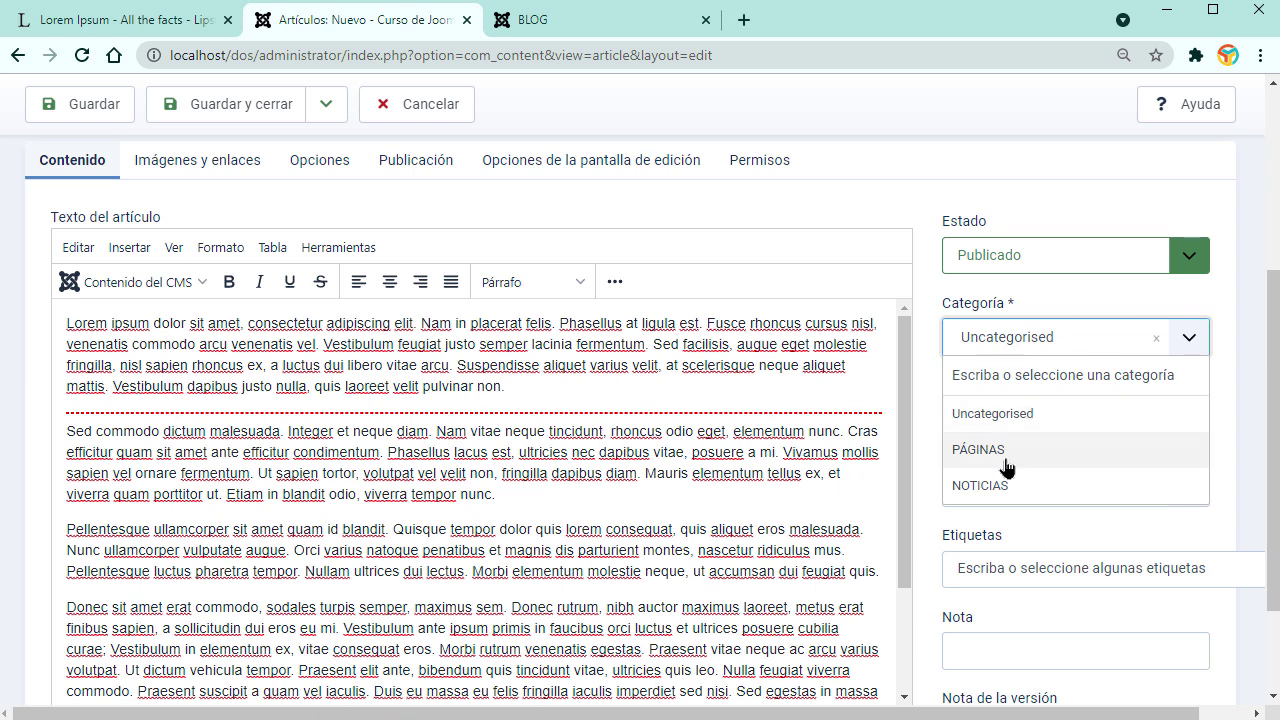
pyautogui.click(991, 490)
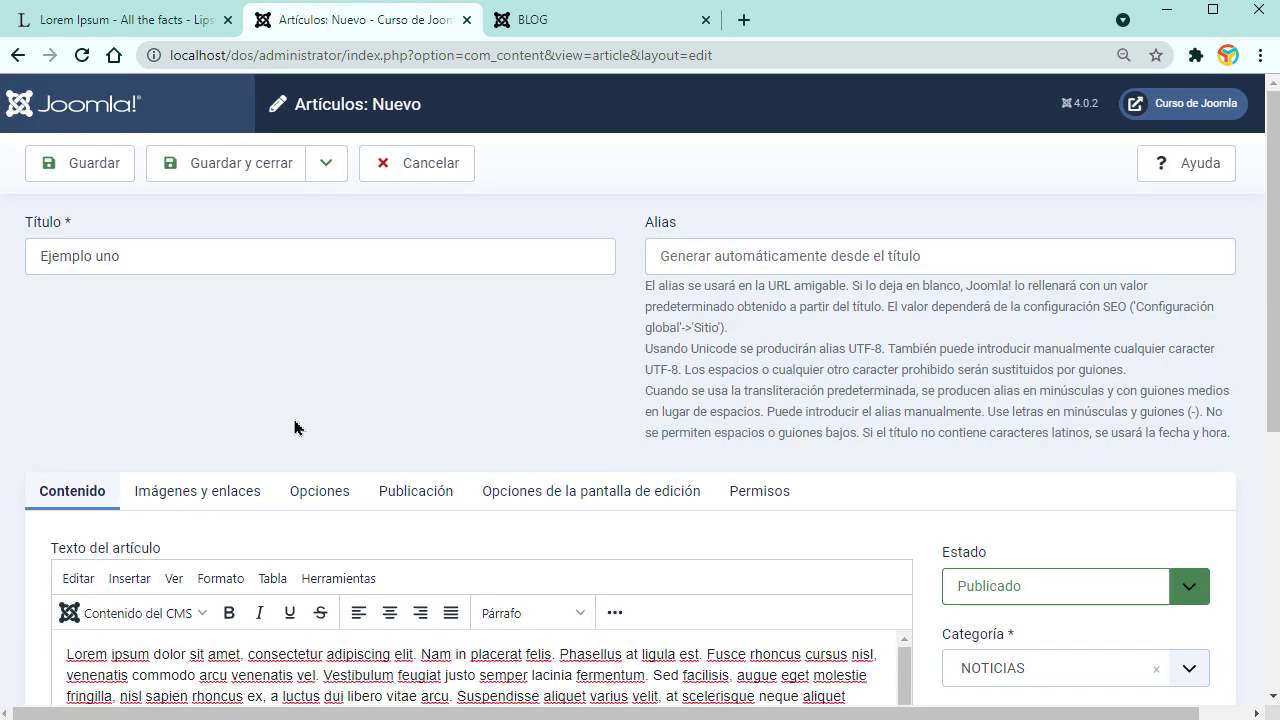
pyautogui.scroll(-2, 303, 438)
pyautogui.click(165, 262)
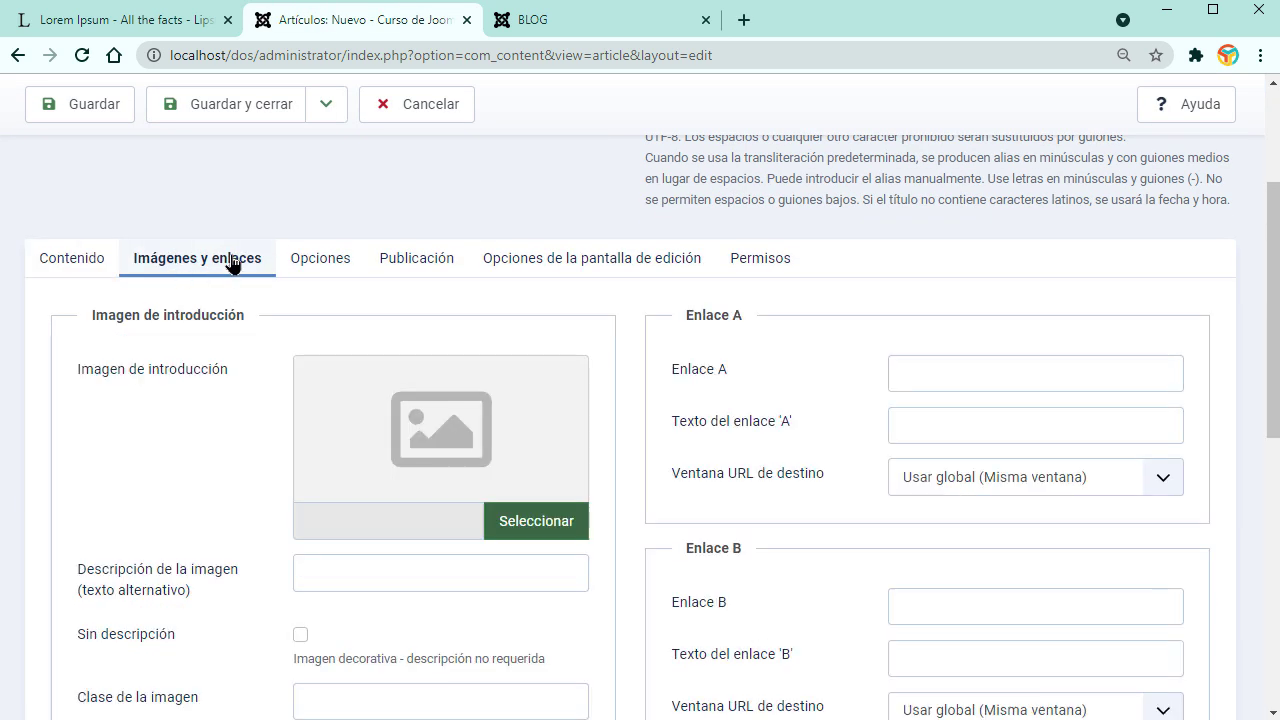
pyautogui.click(526, 521)
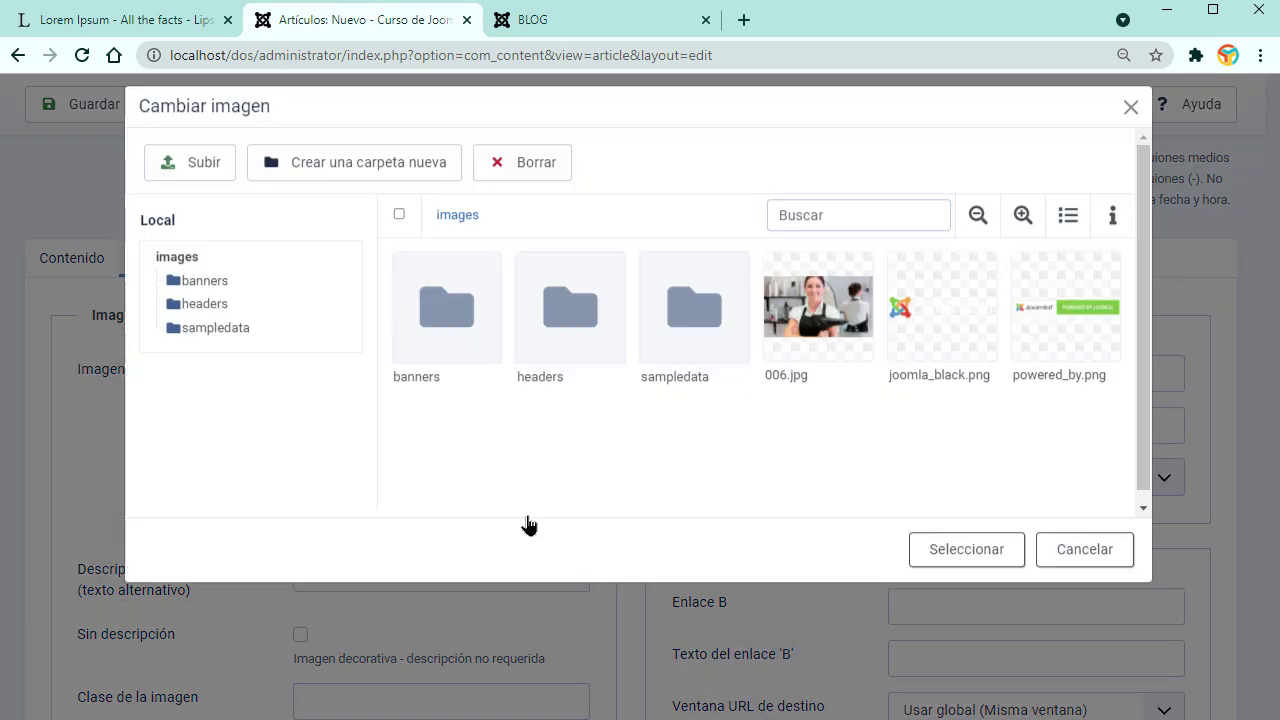
pyautogui.click(818, 320)
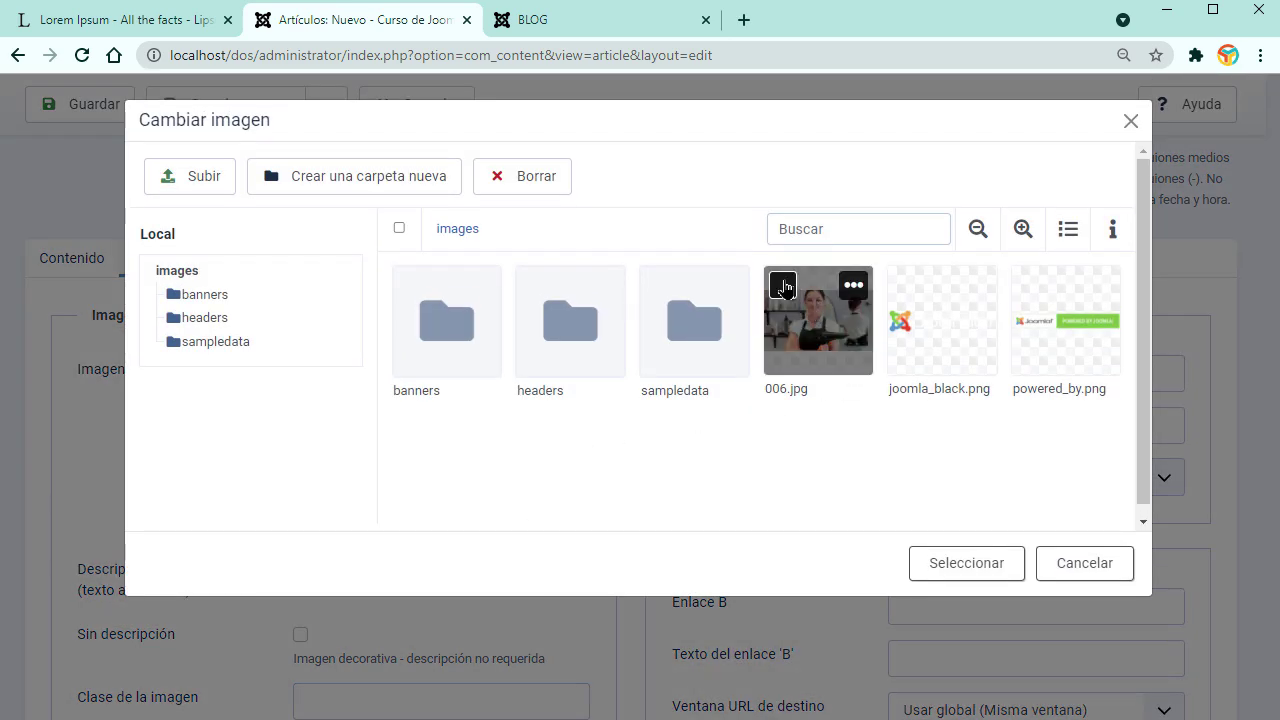
pyautogui.click(962, 563)
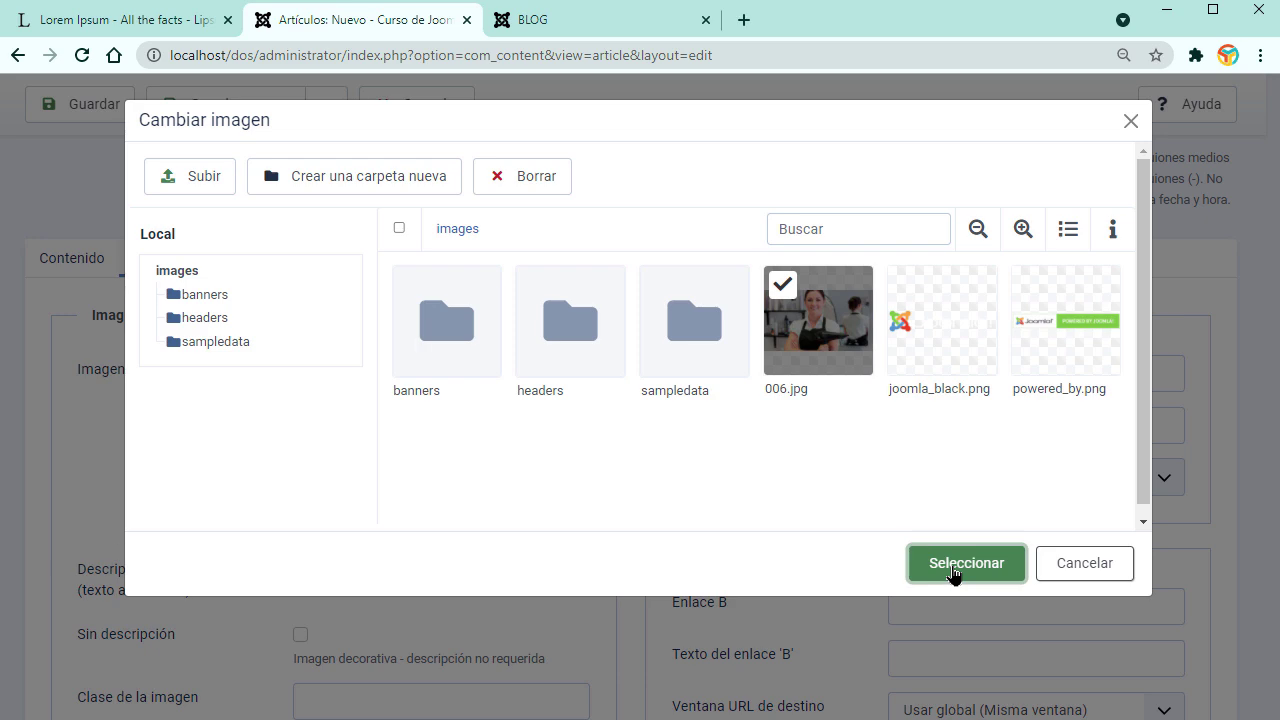
# Step: Save the article with Guardar y nuevo, leaving a blank new-article form
pyautogui.click(326, 104)
pyautogui.click(246, 188)
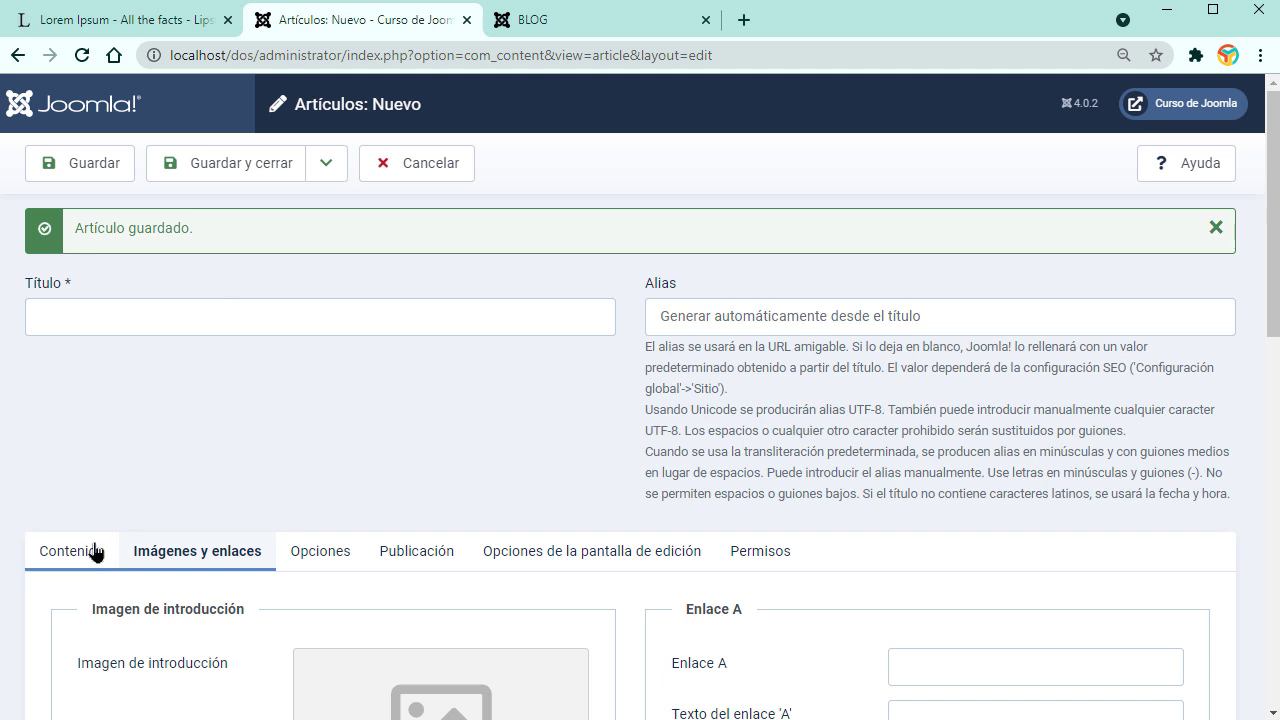
pyautogui.click(95, 552)
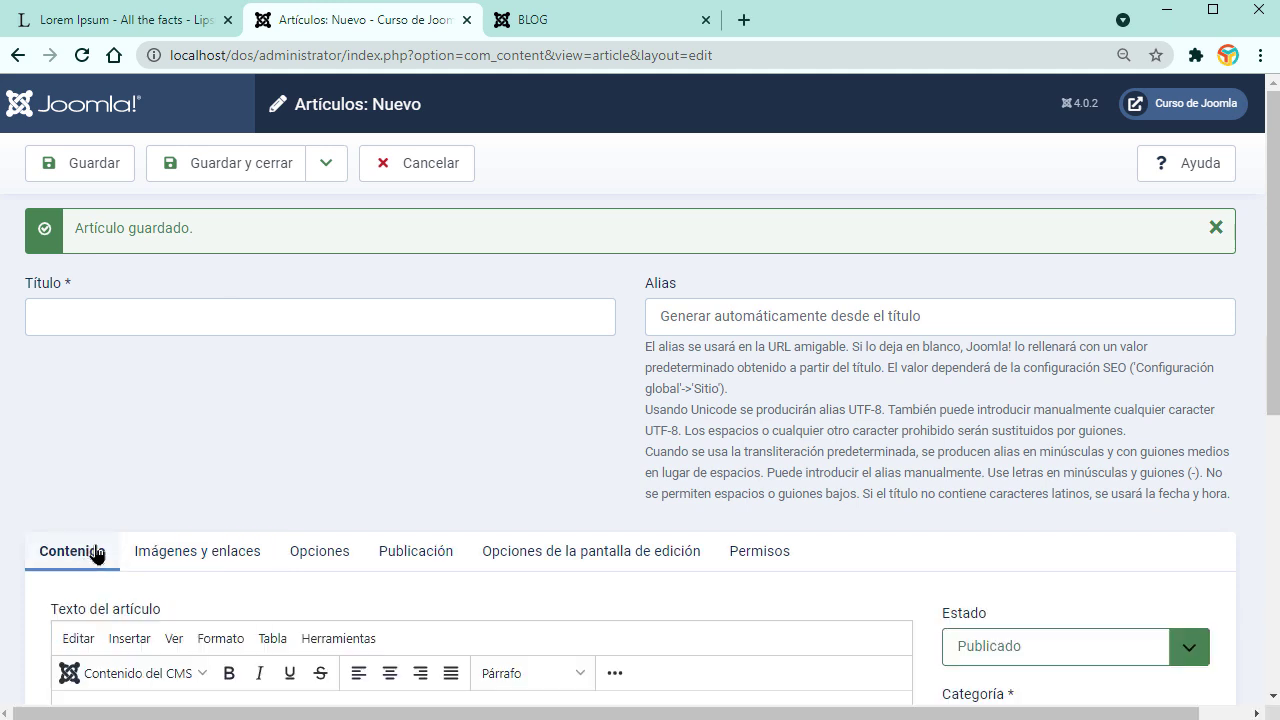
# Step: Title the new article 'Segundo ejemplo' and paste the Lorem Ipsum paragraphs into its body
pyautogui.click(166, 313)
pyautogui.write('SE')
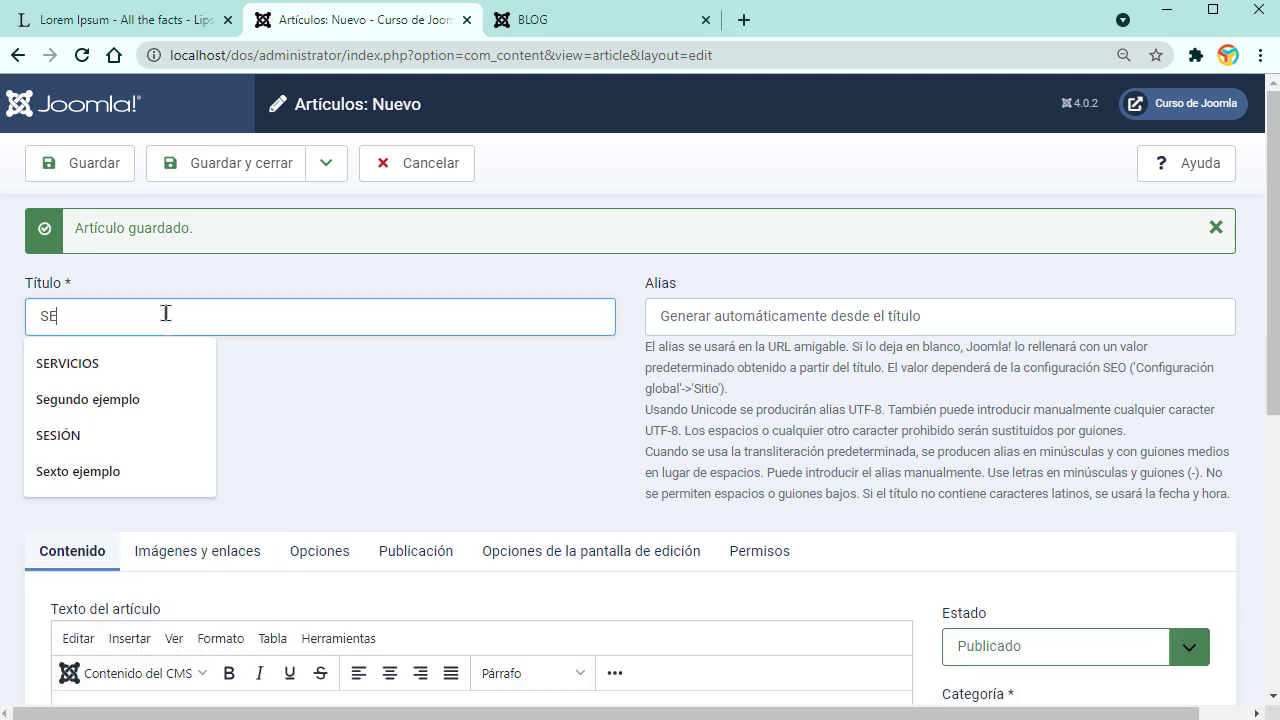
pyautogui.click(100, 399)
pyautogui.scroll(-2, 340, 470)
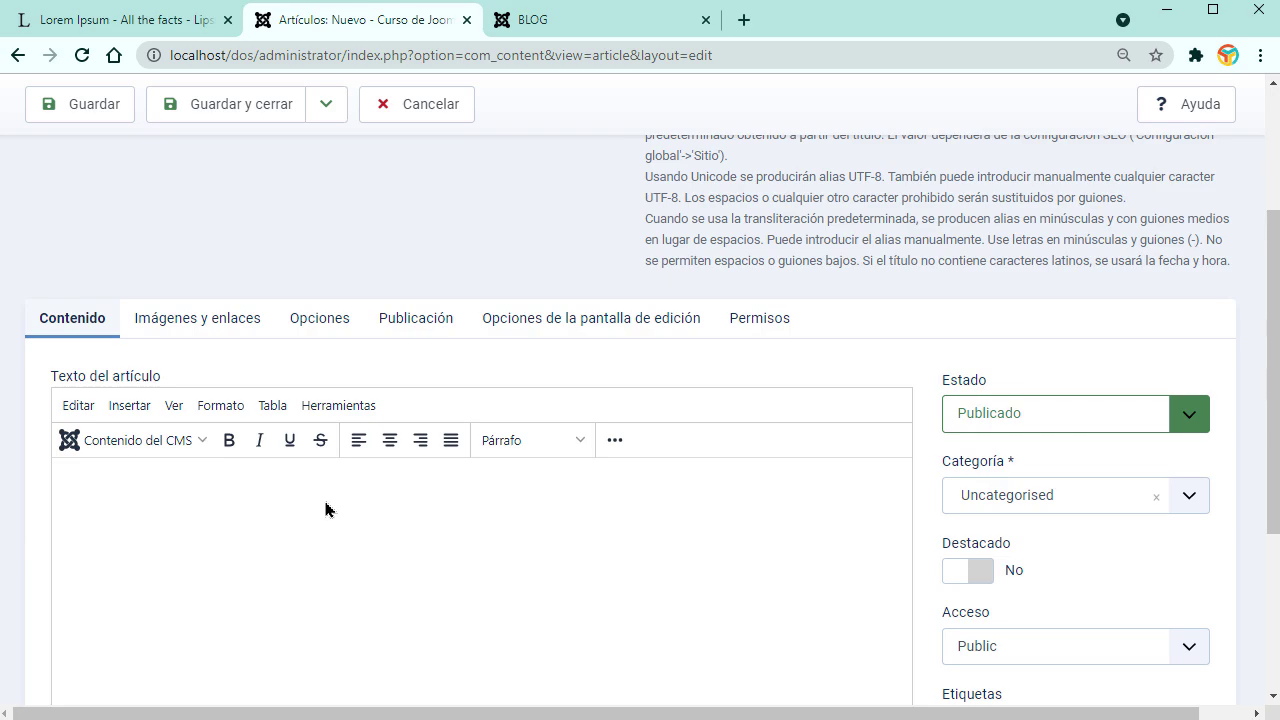
pyautogui.hotkey('ctrl', 'v')
pyautogui.scroll(5, 470, 535)
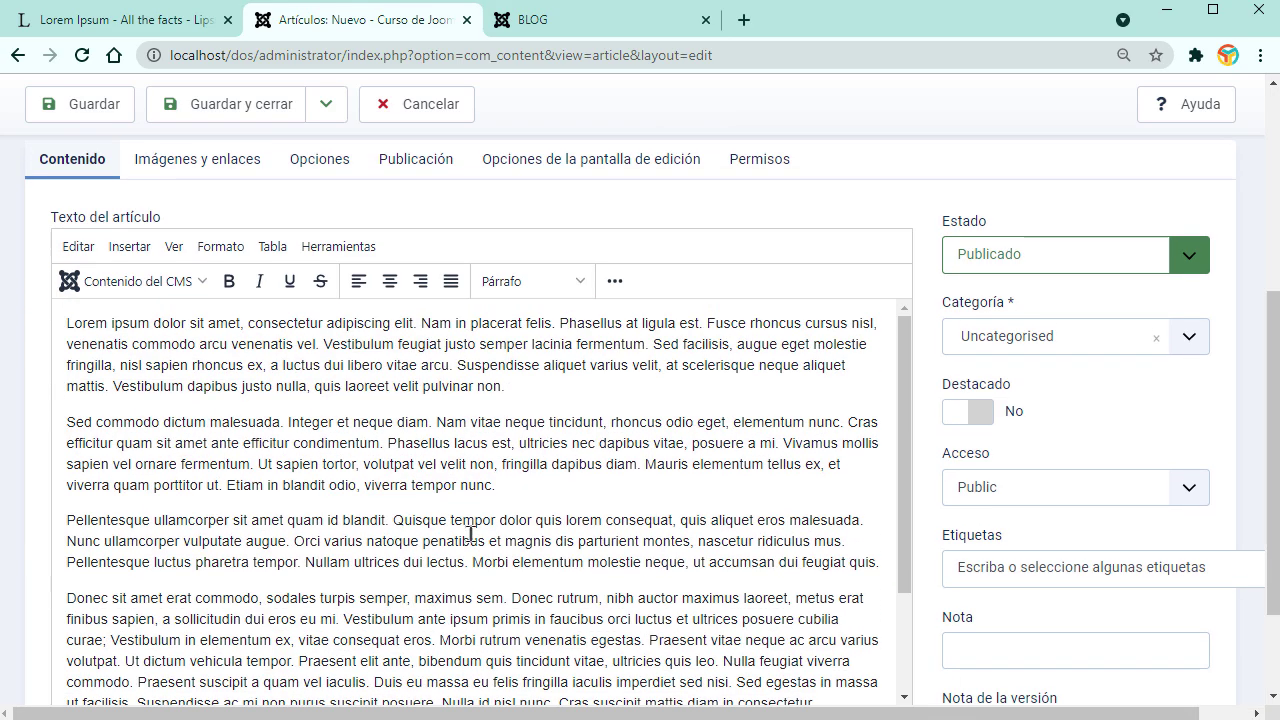
pyautogui.scroll(2, 498, 449)
pyautogui.scroll(-2, 600, 545)
pyautogui.scroll(2, 571, 540)
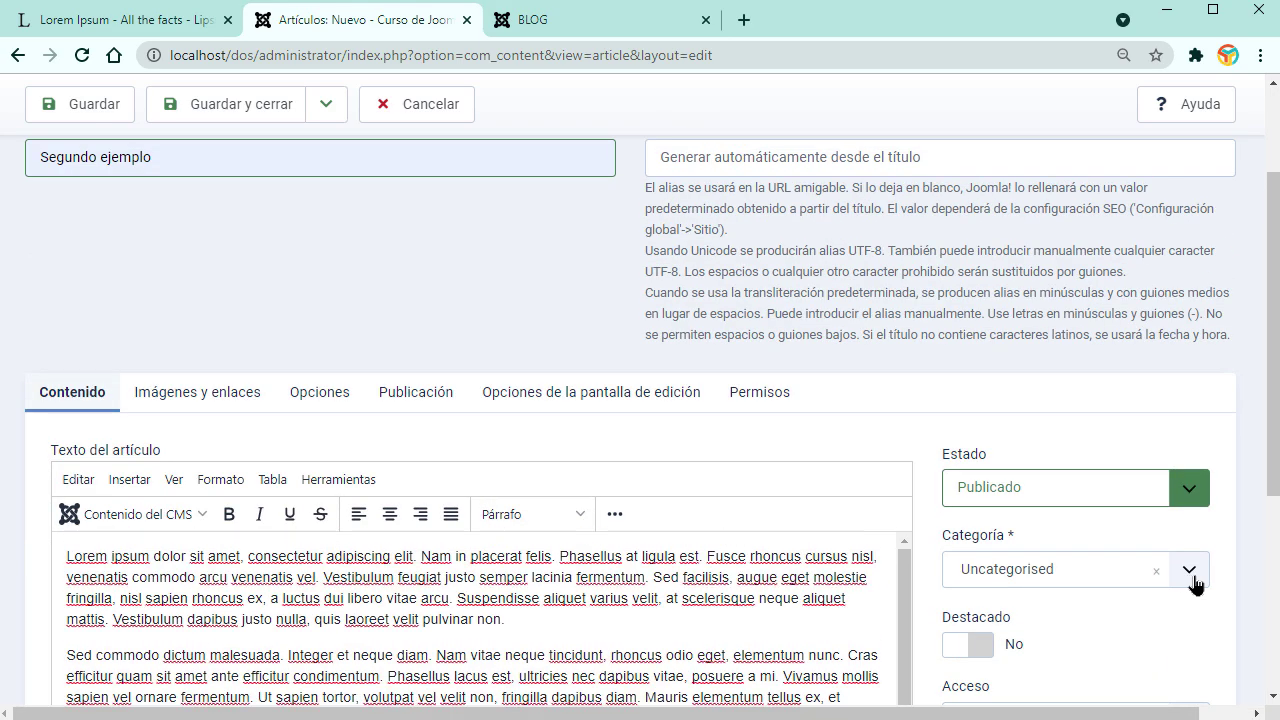
pyautogui.scroll(-2, 1256, 607)
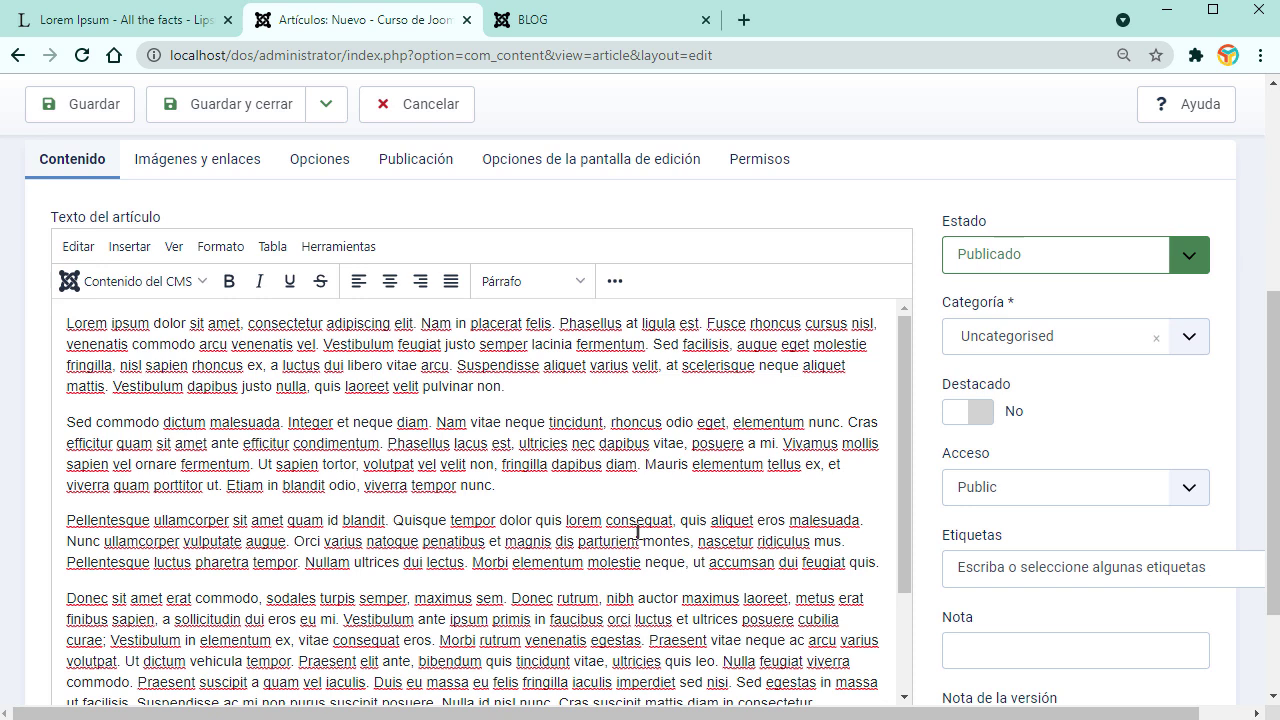
# Step: Add a read-more break after the first paragraph and put the article in NOTICIAS
pyautogui.click(563, 395)
pyautogui.press('Return')
pyautogui.click(166, 291)
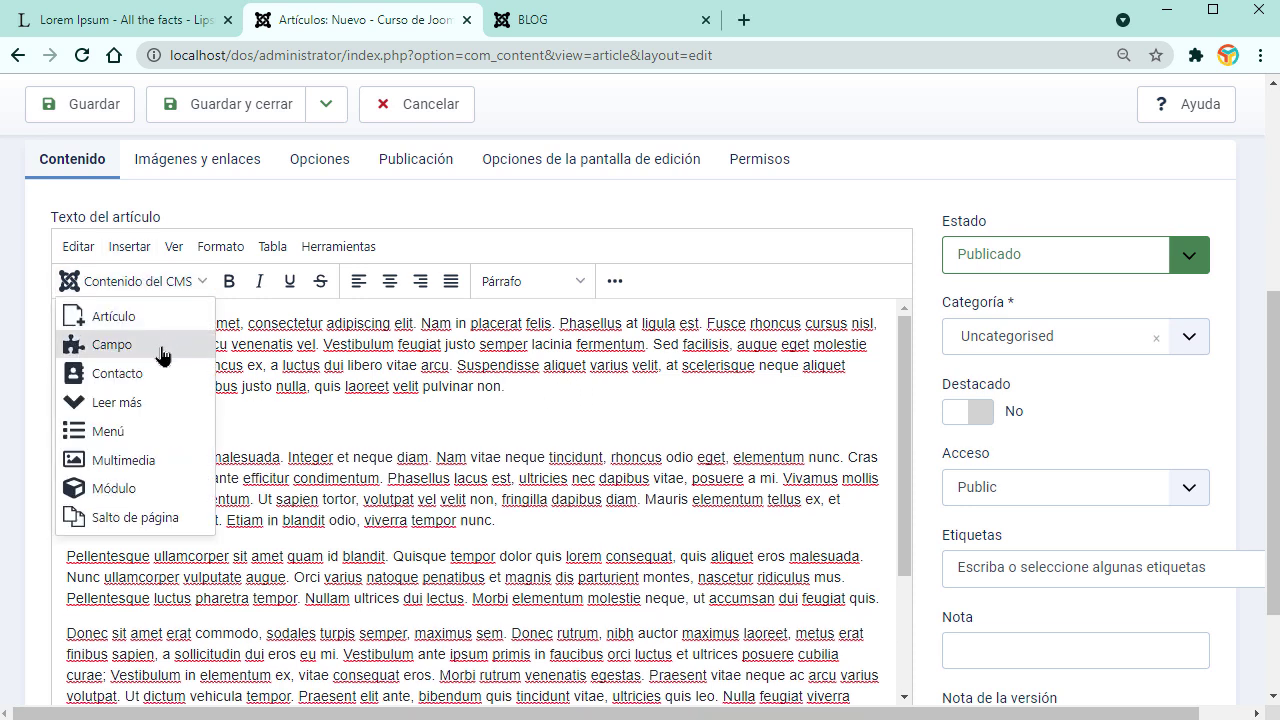
pyautogui.click(132, 404)
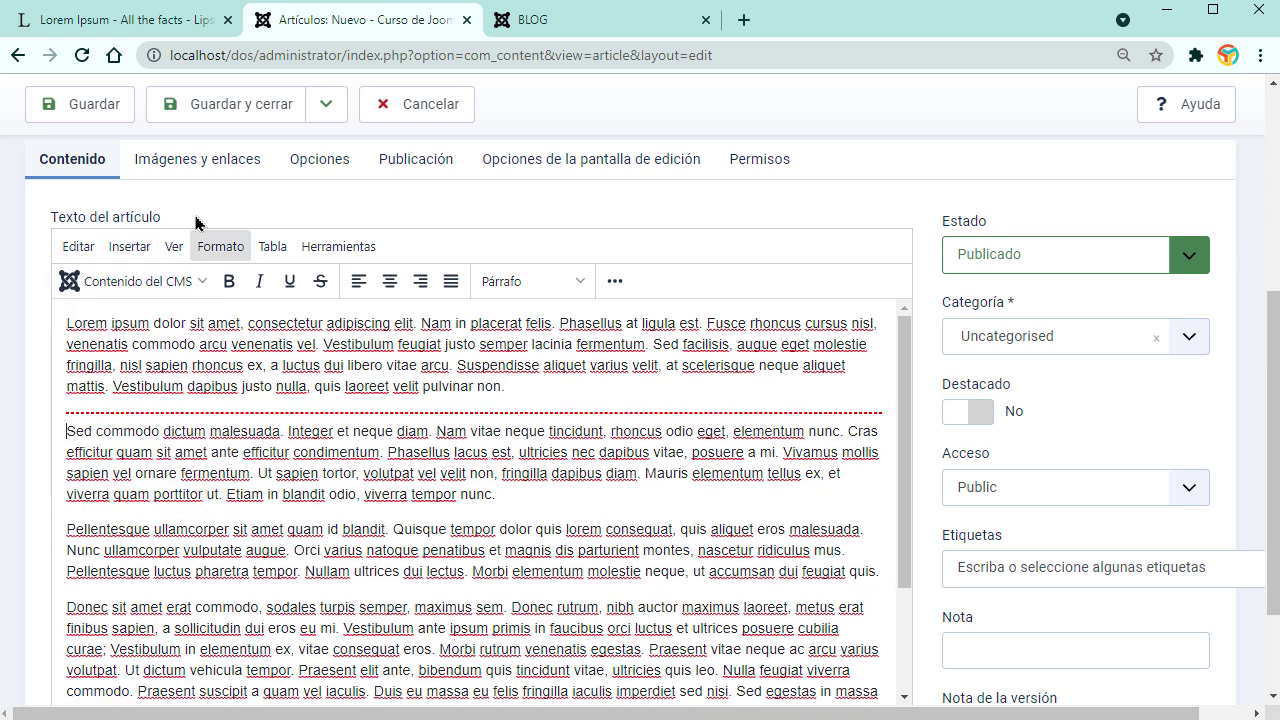
pyautogui.click(1189, 336)
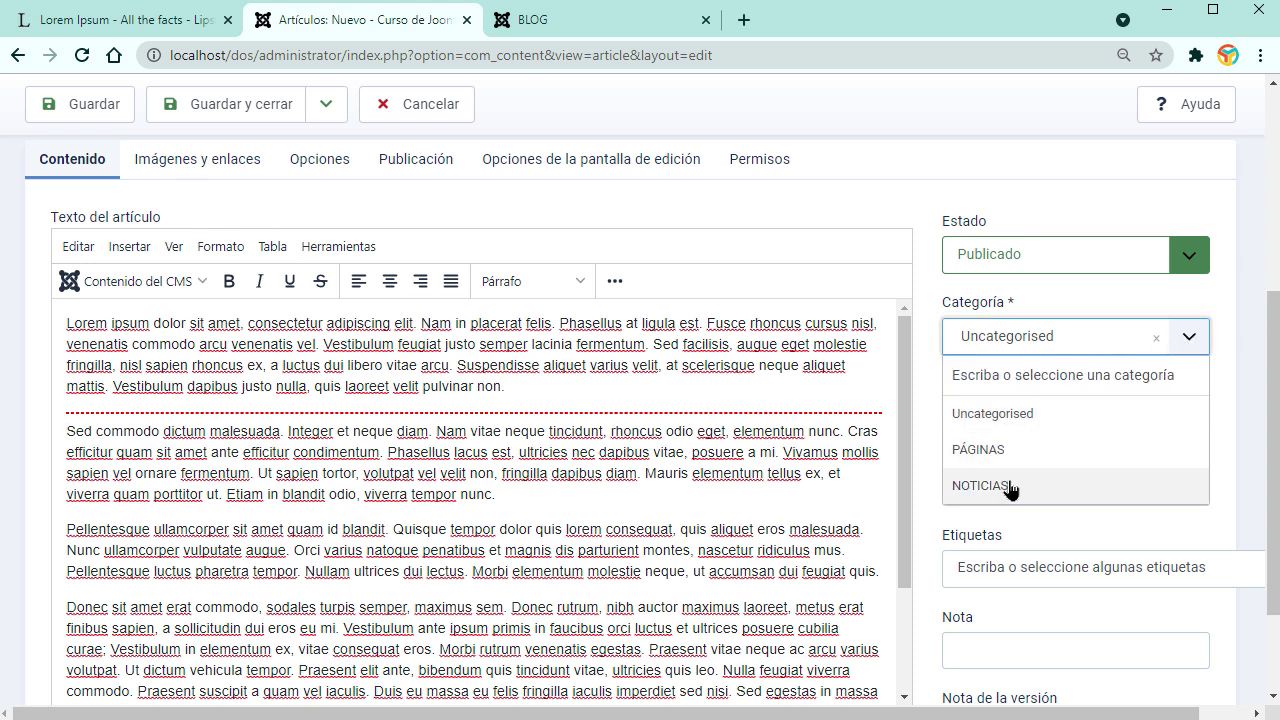
pyautogui.click(1009, 486)
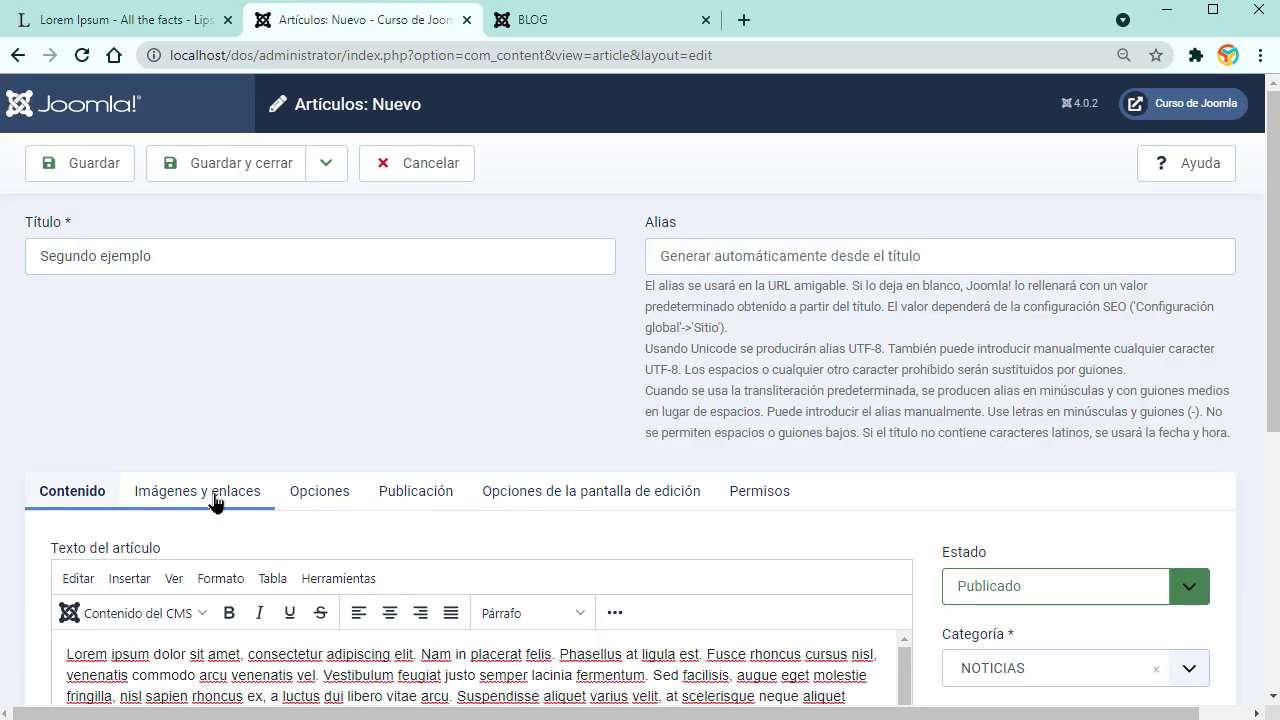
# Step: Upload 001.jpg as the intro image, then save the article and start a new one
pyautogui.click(220, 491)
pyautogui.scroll(-2, 220, 500)
pyautogui.click(527, 522)
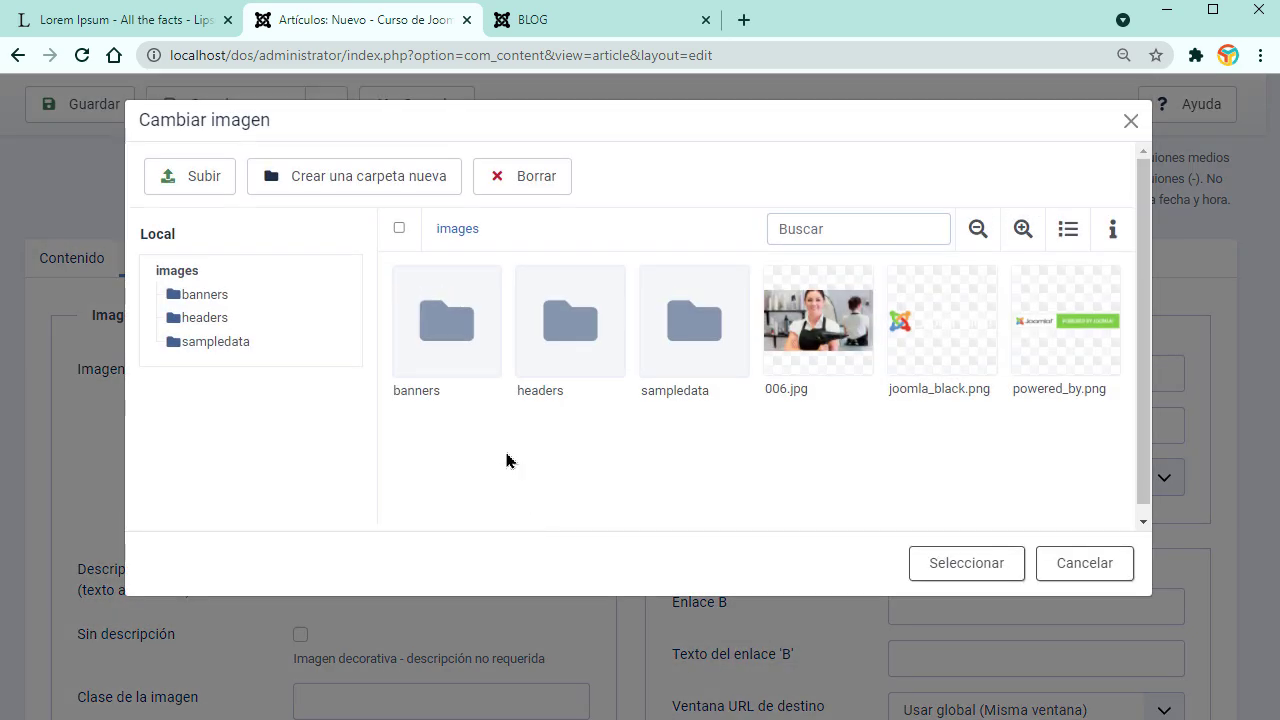
pyautogui.click(213, 181)
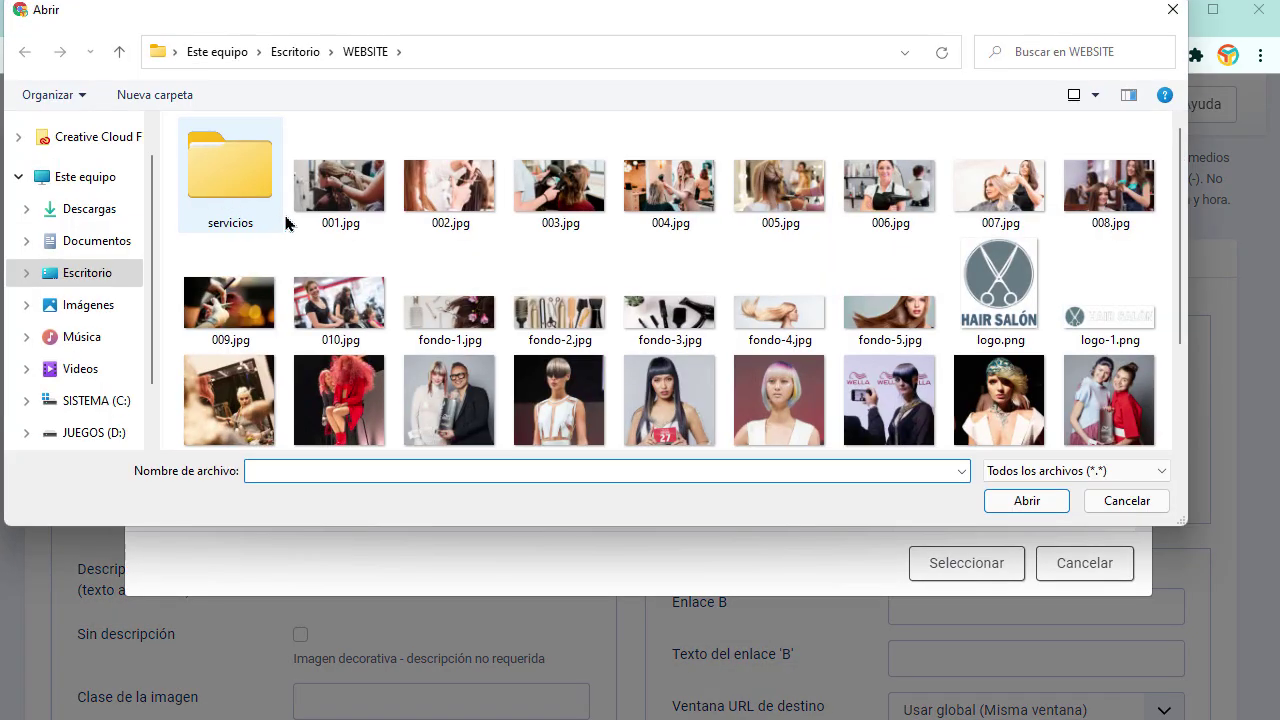
pyautogui.click(325, 198)
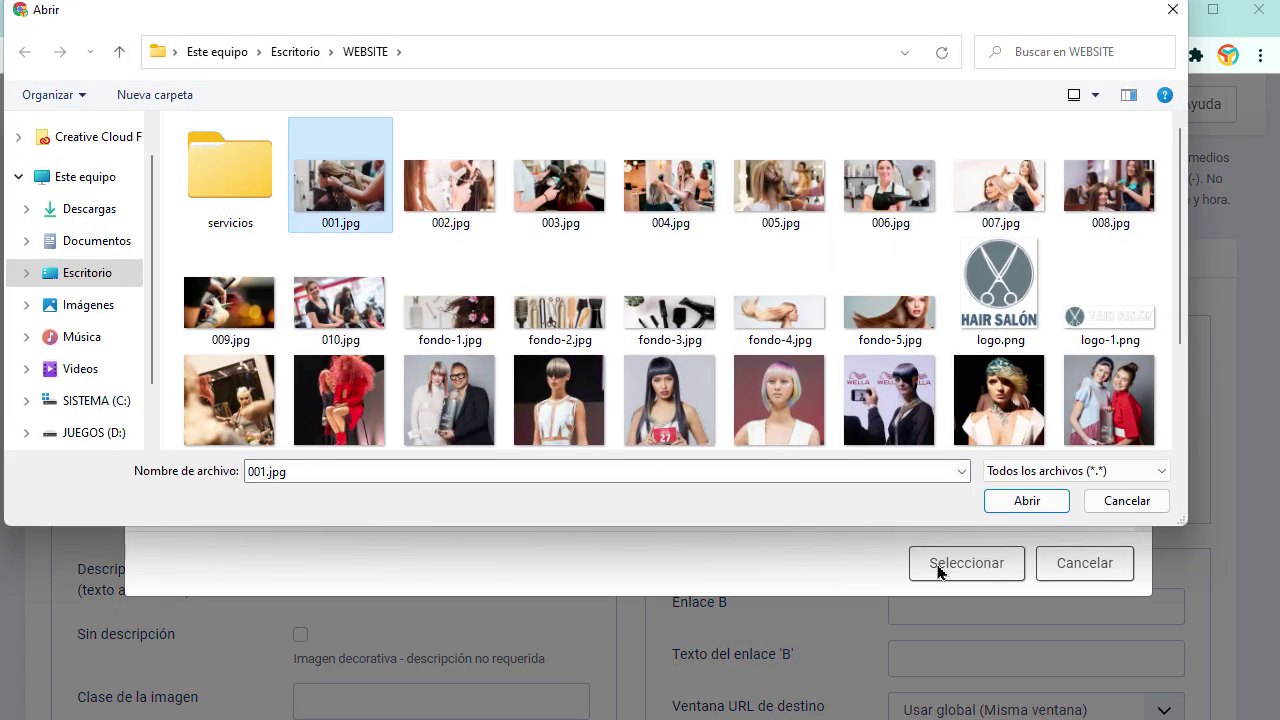
pyautogui.click(1024, 502)
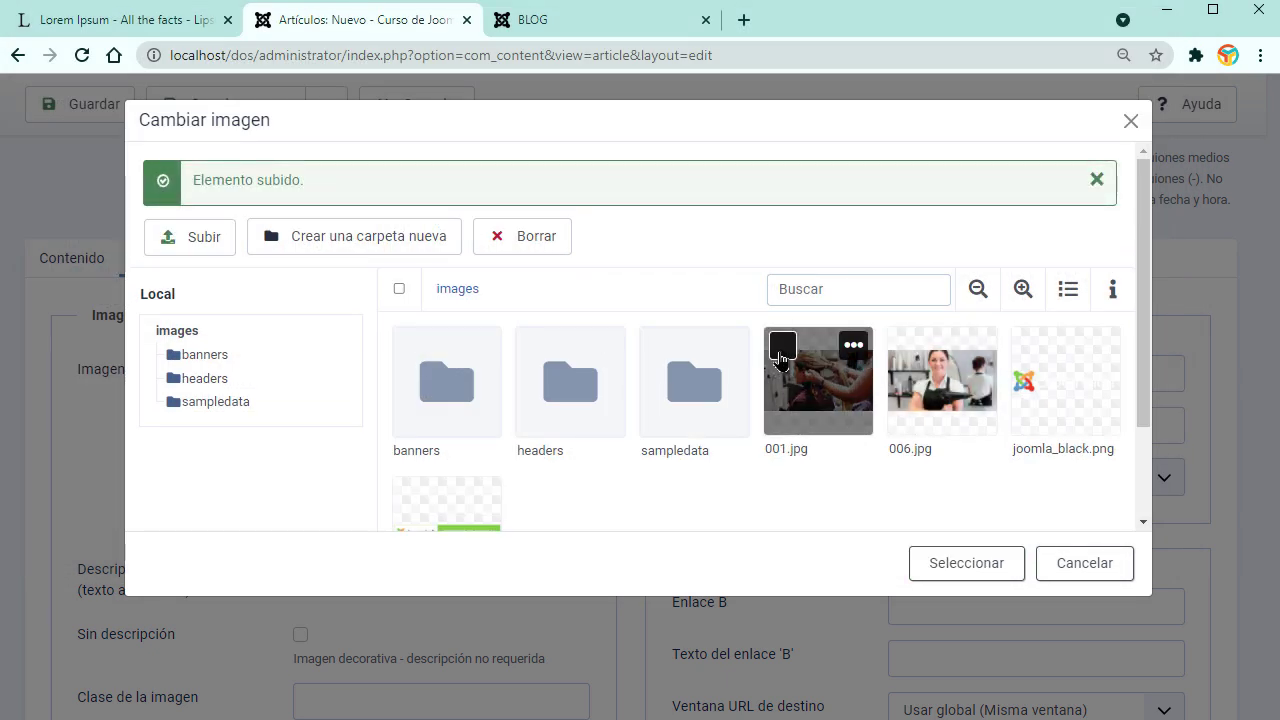
pyautogui.click(864, 432)
pyautogui.click(966, 563)
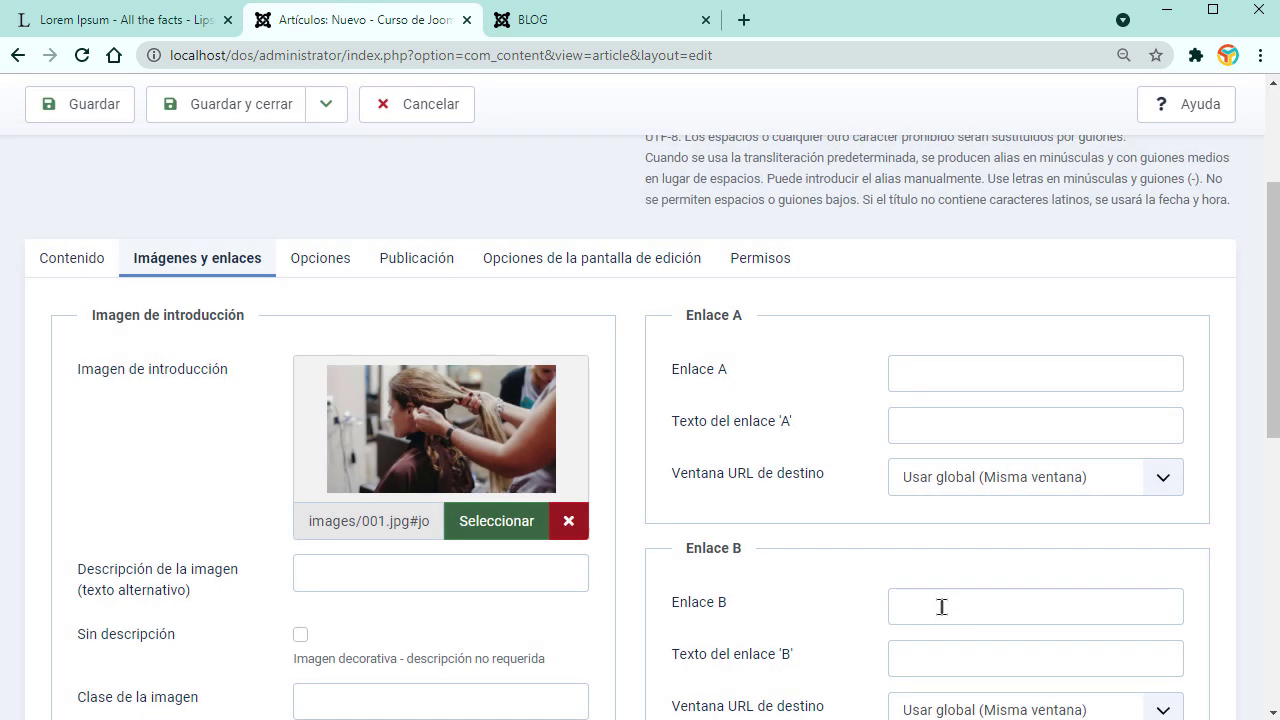
pyautogui.click(326, 104)
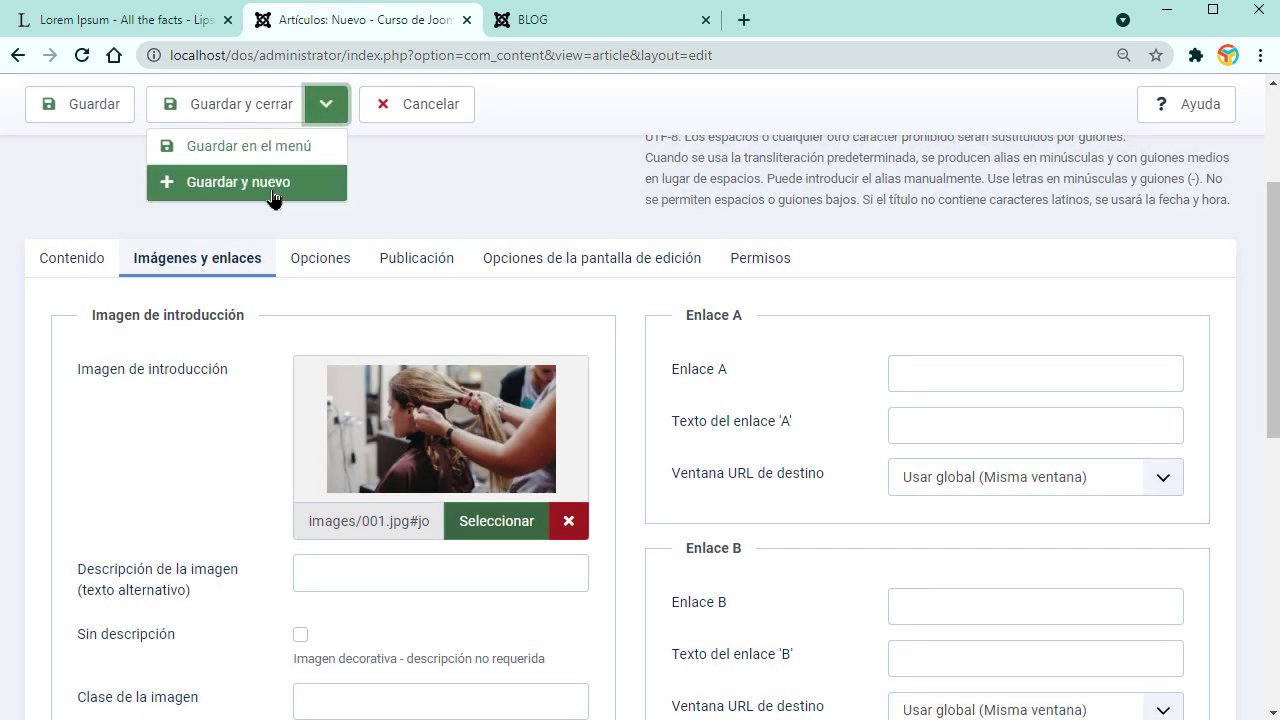
pyautogui.click(270, 196)
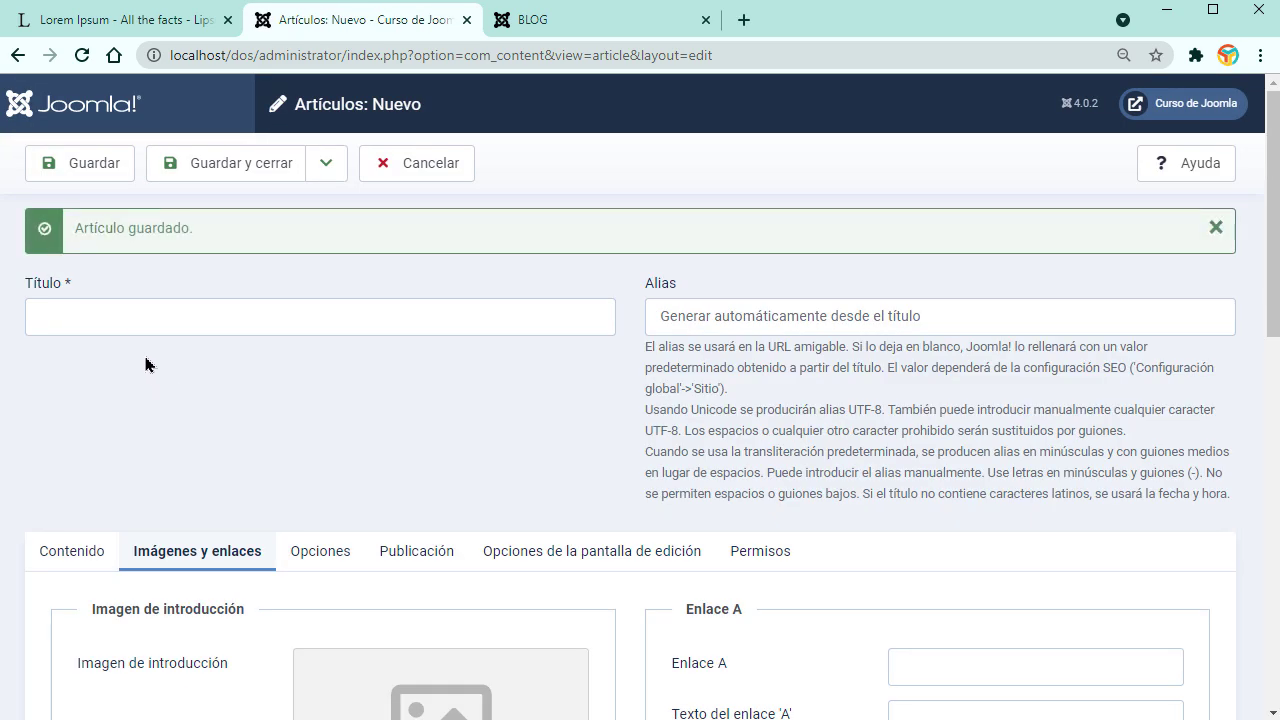
# Step: Title the article 'Tercer ejemplo' and upload 002.jpg as its intro image
pyautogui.click(139, 325)
pyautogui.write('Te')
pyautogui.click(115, 363)
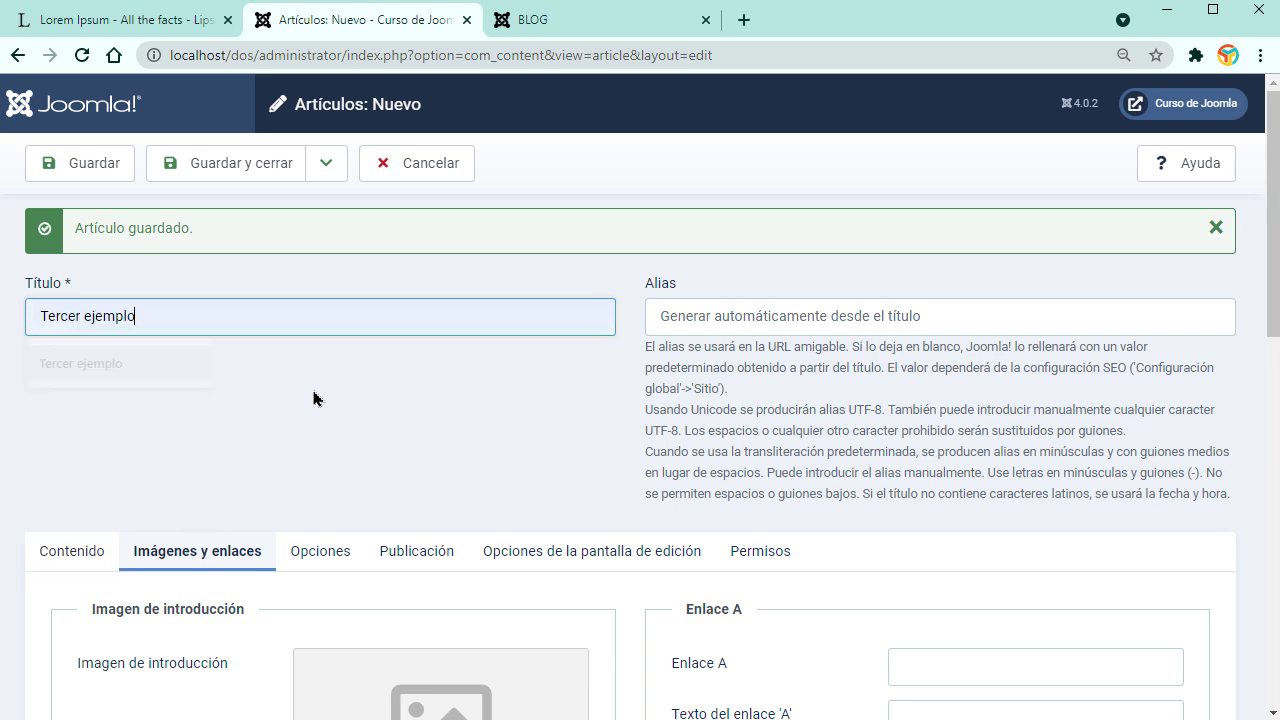
pyautogui.scroll(-2, 341, 402)
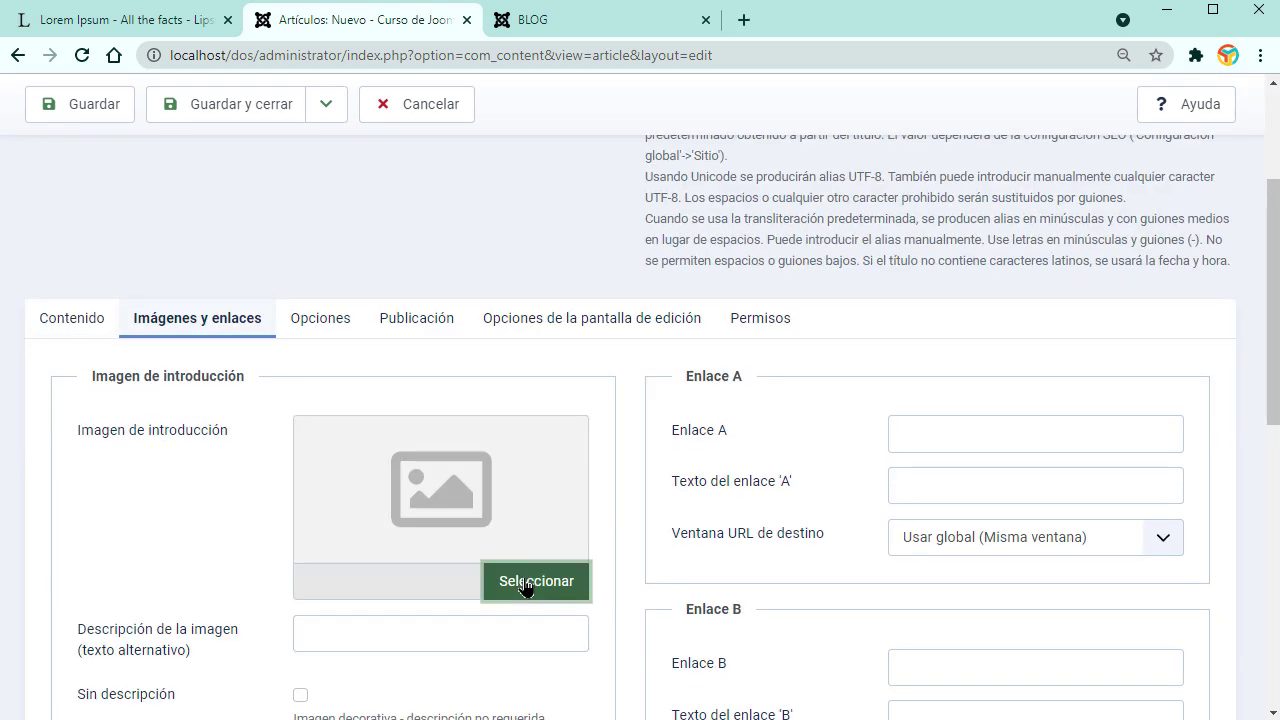
pyautogui.click(528, 582)
pyautogui.click(211, 190)
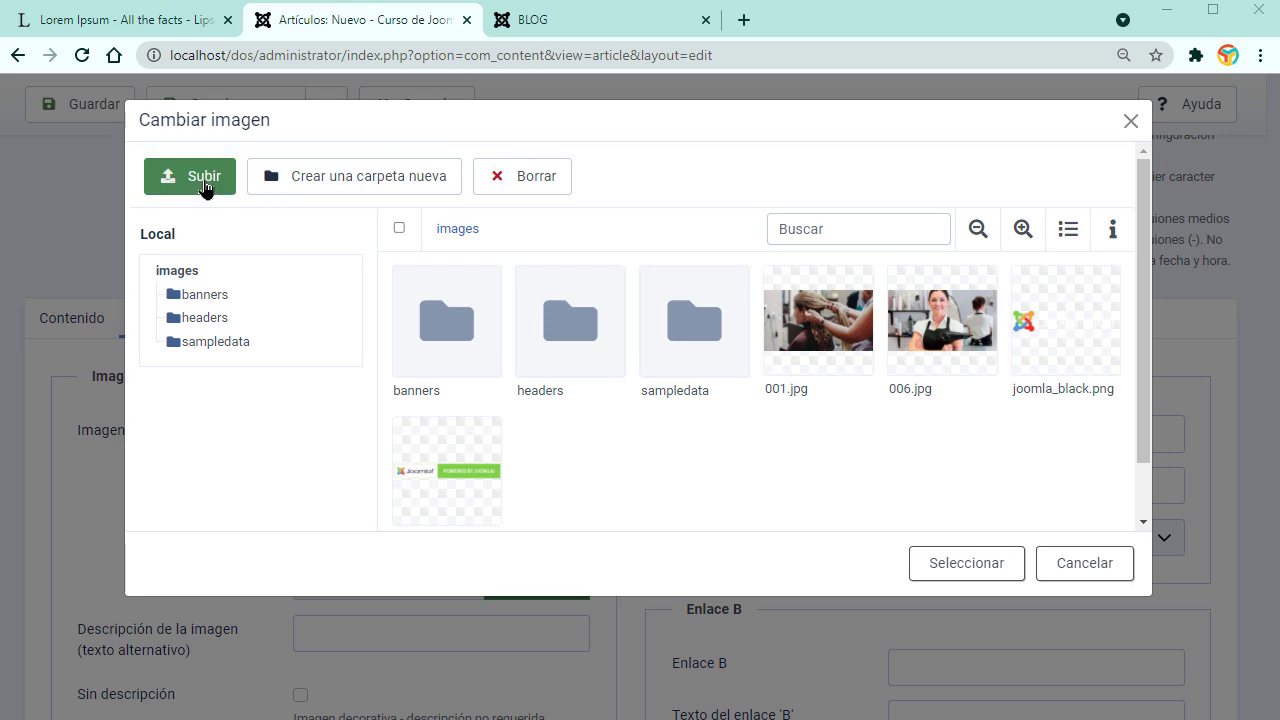
pyautogui.click(455, 188)
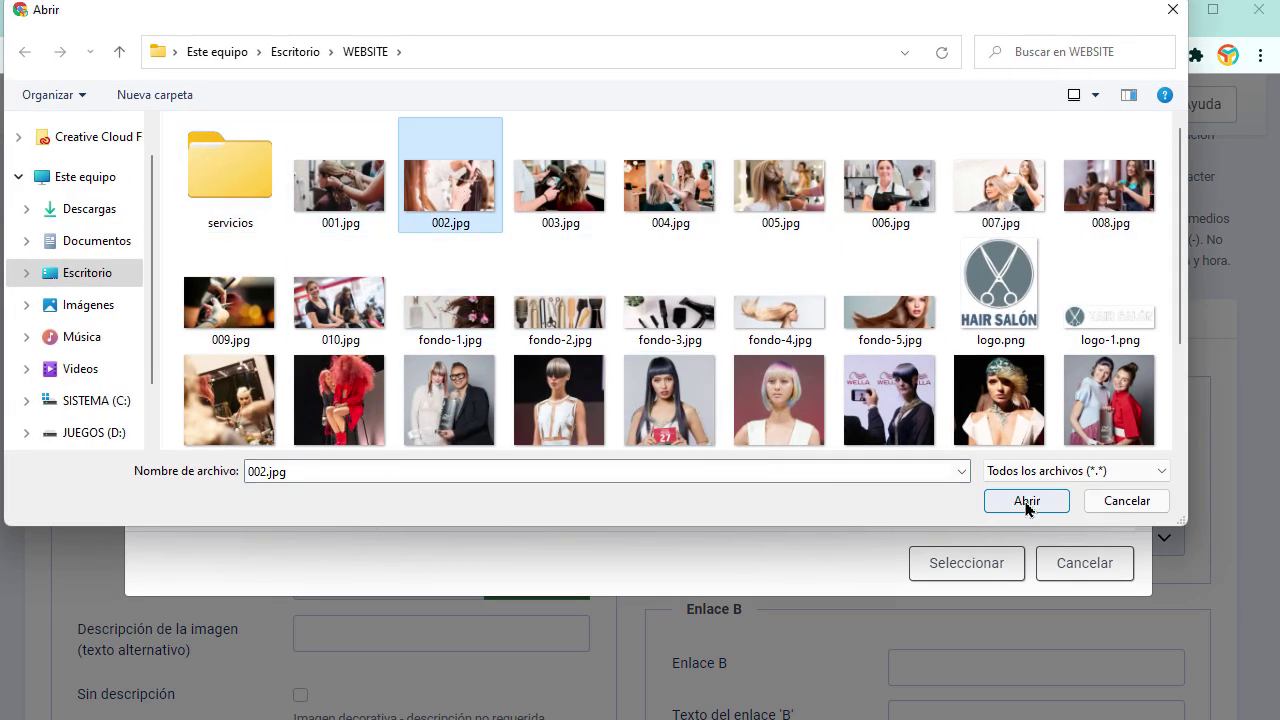
pyautogui.click(1027, 500)
pyautogui.click(922, 378)
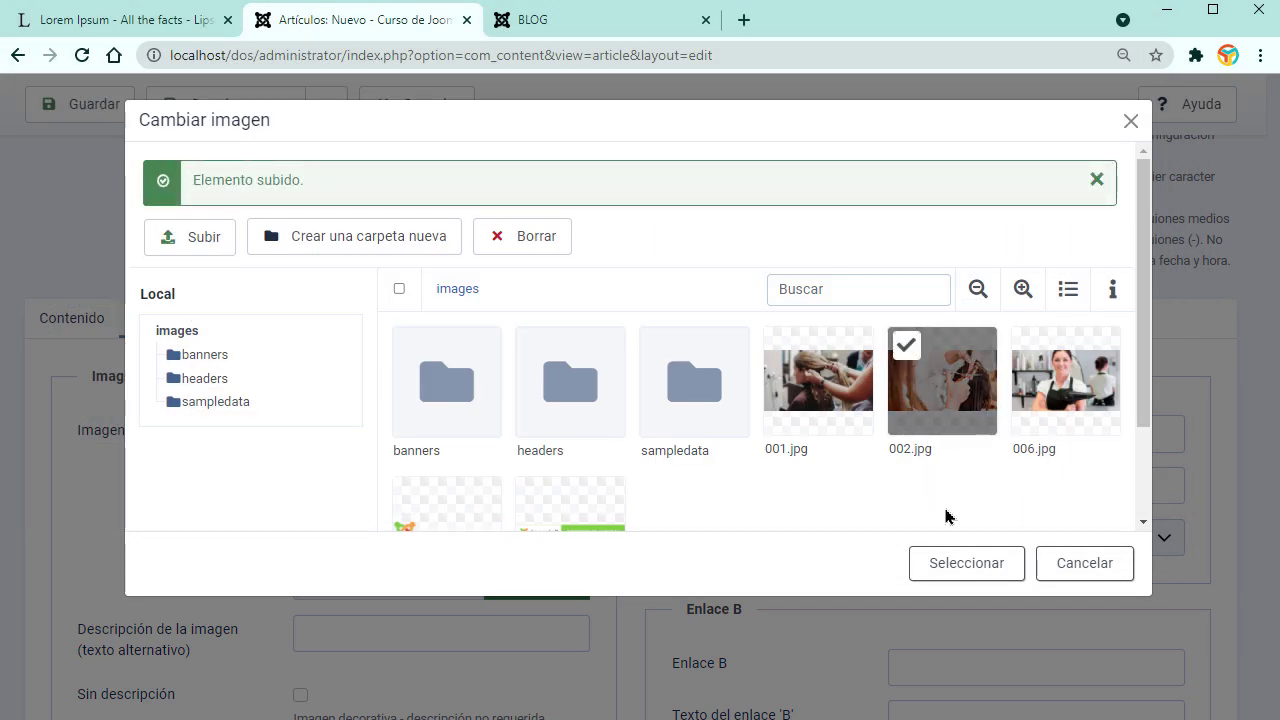
pyautogui.click(966, 563)
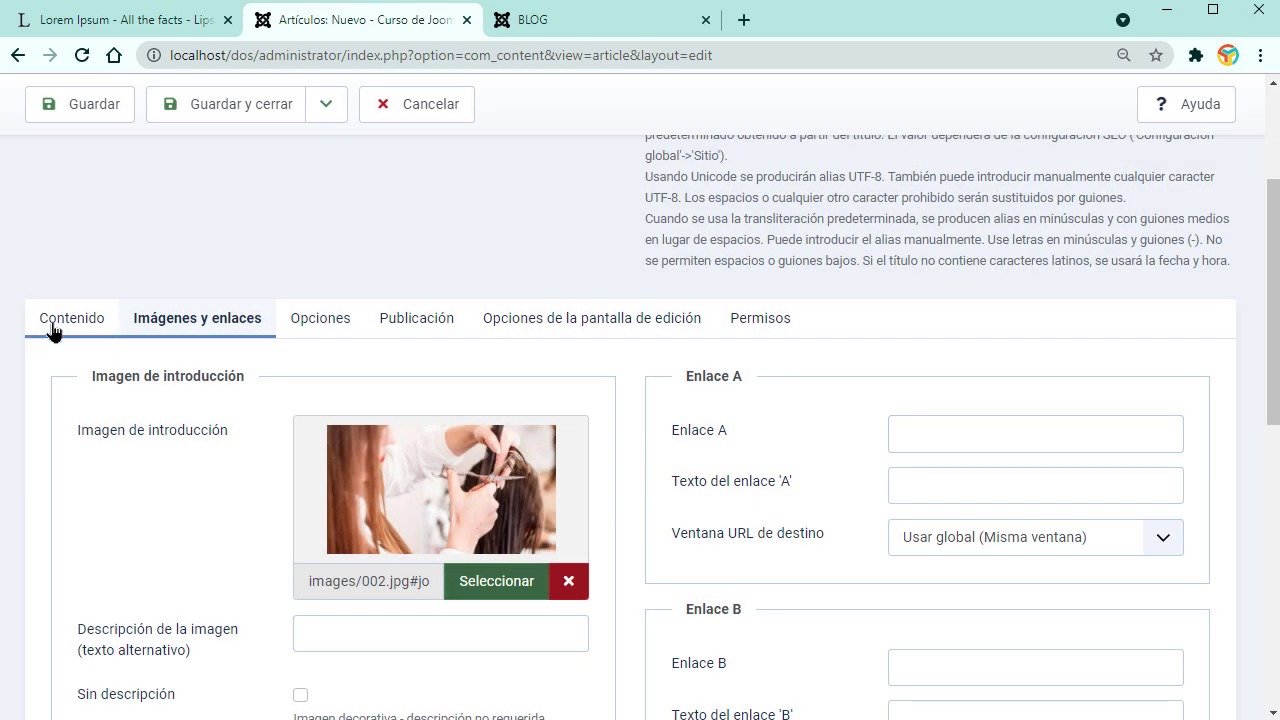
# Step: Paste the lorem ipsum text and add a read-more break after the first paragraph
pyautogui.click(52, 327)
pyautogui.hotkey('ctrl', 'v')
pyautogui.scroll(3, 521, 393)
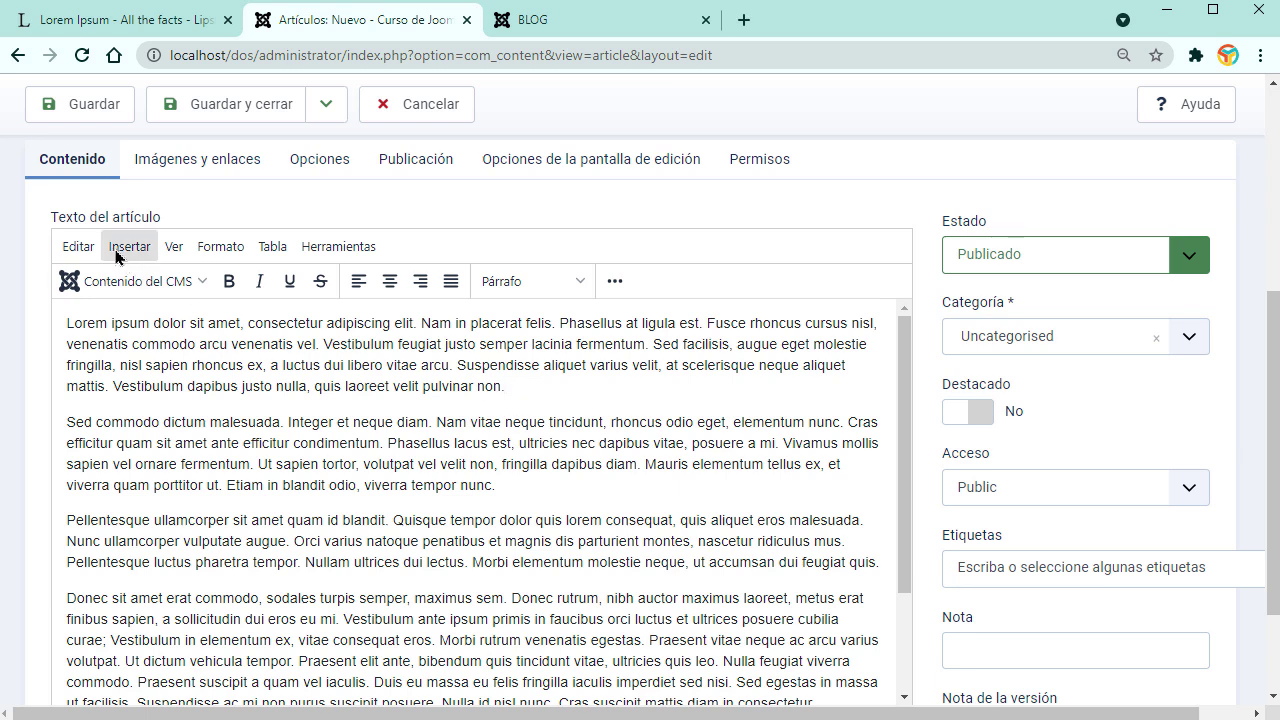
pyautogui.click(165, 281)
pyautogui.click(138, 410)
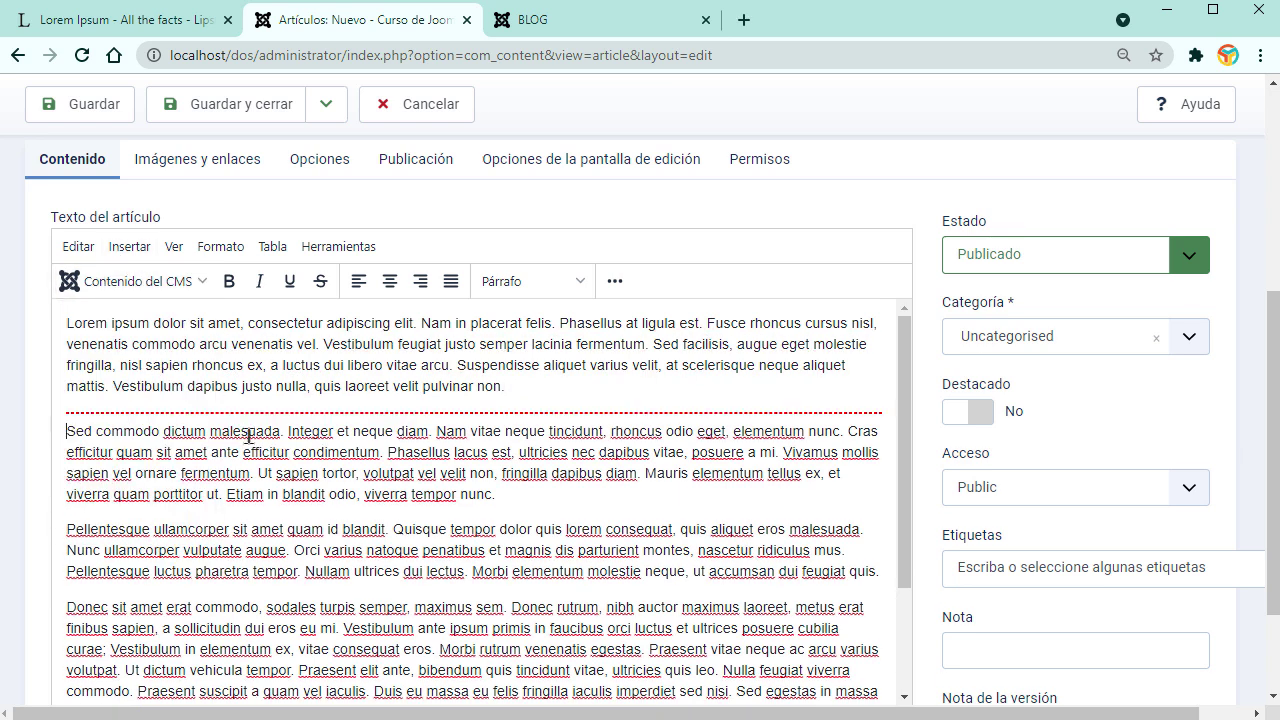
# Step: File the article under NOTICIAS, then save and close it
pyautogui.click(1189, 338)
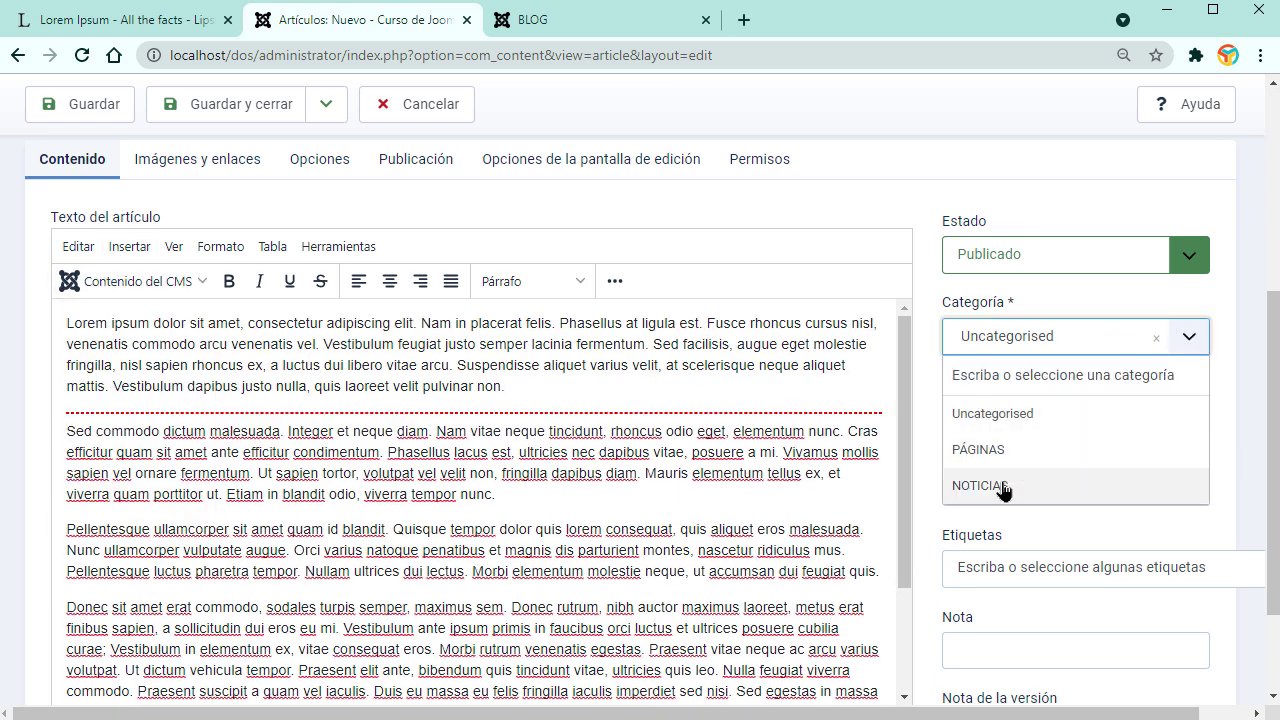
pyautogui.click(1003, 489)
pyautogui.click(251, 171)
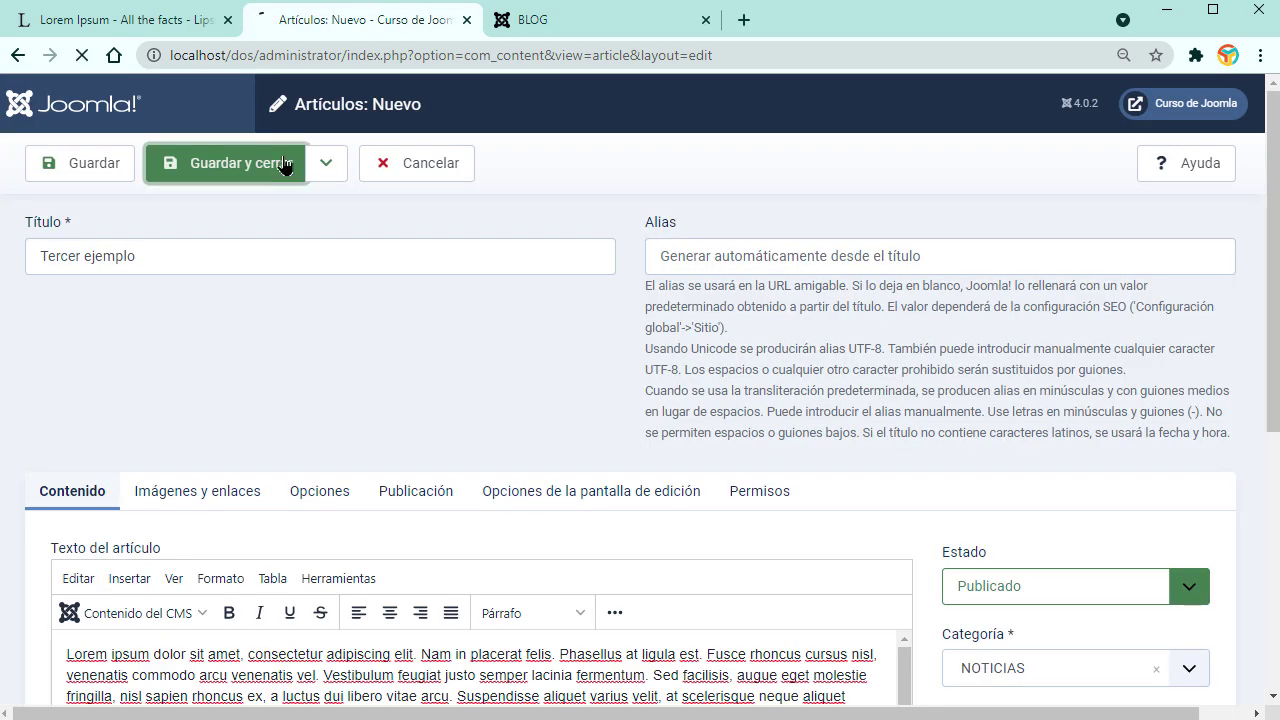
# Step: Reload the BLOG page to check Tercer ejemplo and its image, then return to the article list
pyautogui.click(533, 20)
pyautogui.click(82, 55)
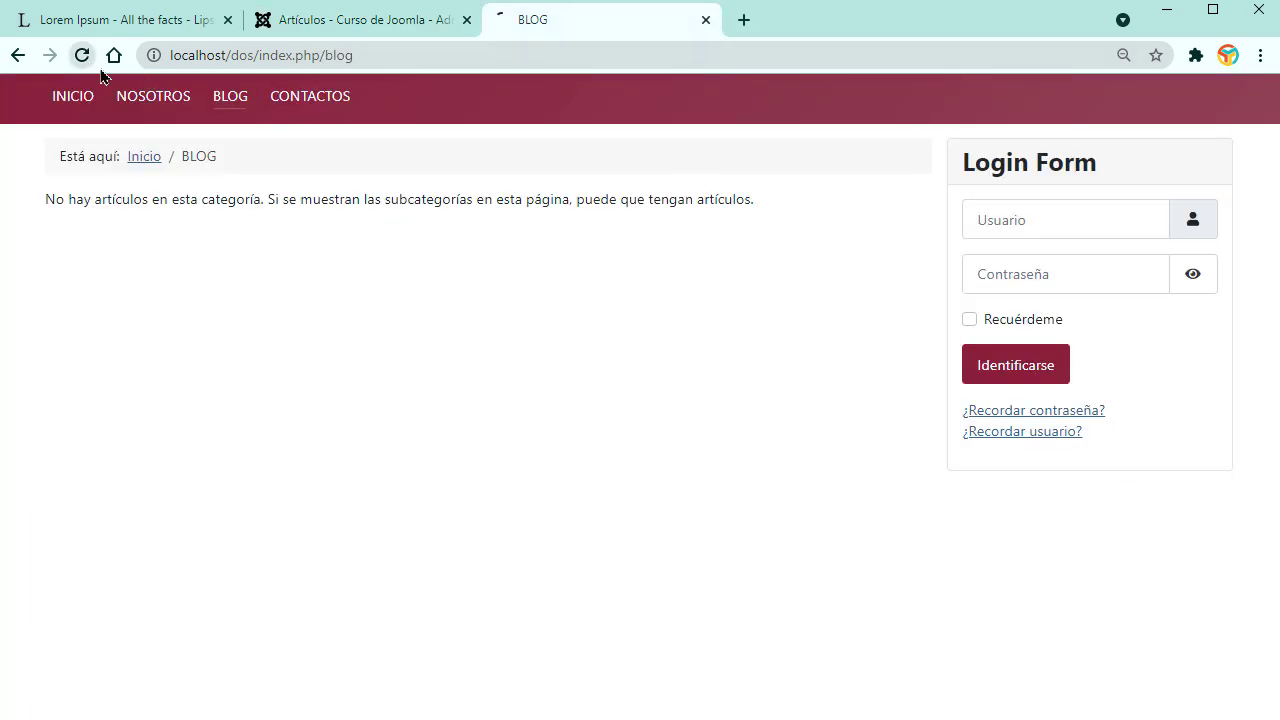
pyautogui.scroll(-8, 577, 500)
pyautogui.scroll(-15, 594, 513)
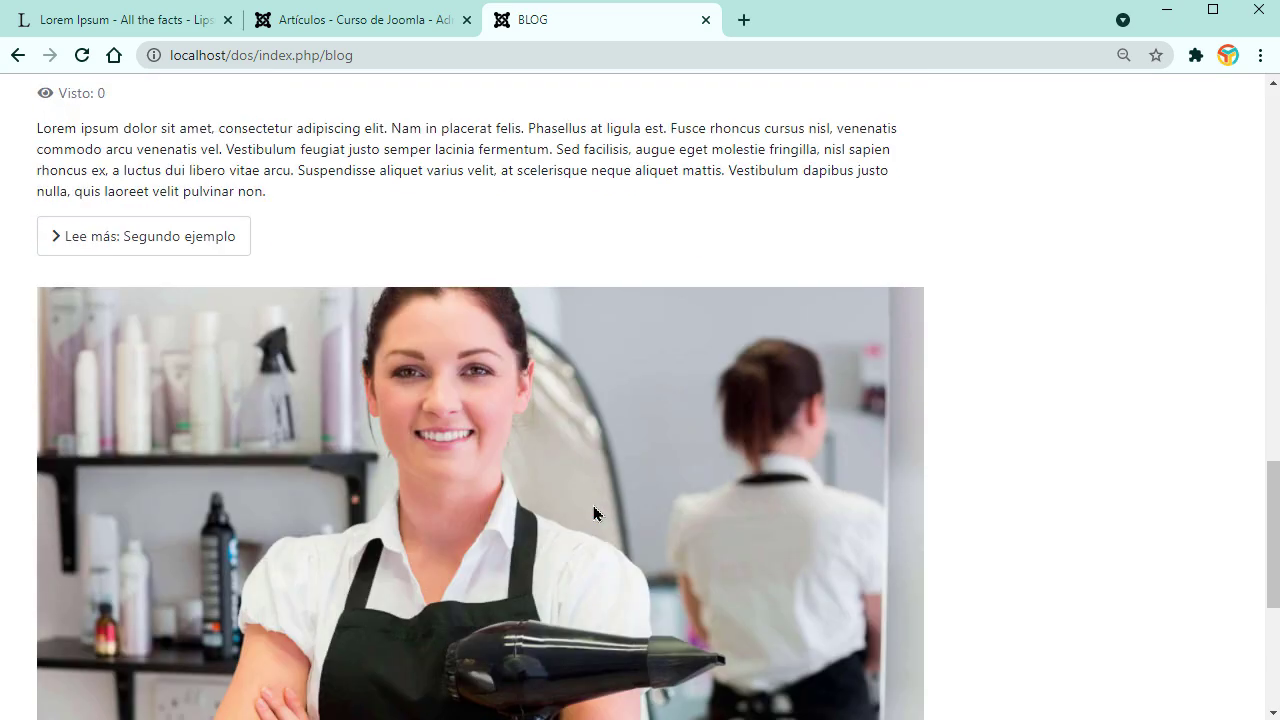
pyautogui.scroll(18, 594, 513)
pyautogui.scroll(4, 594, 513)
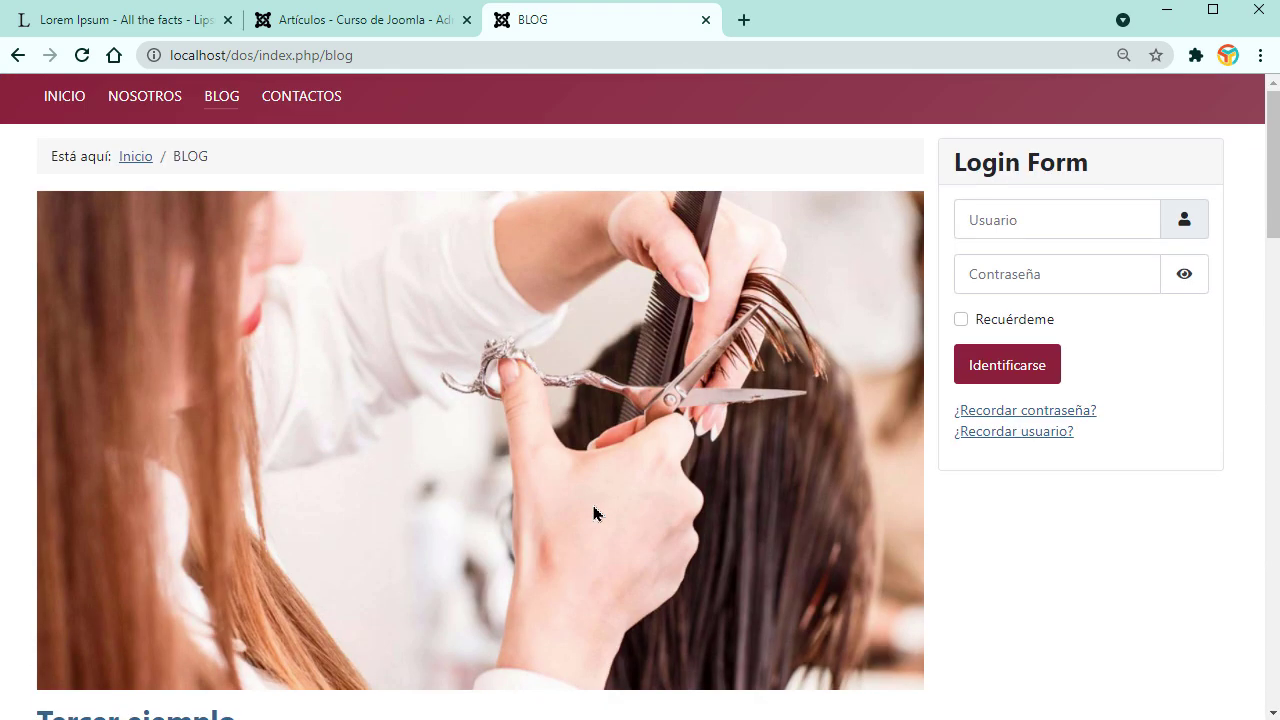
pyautogui.click(347, 32)
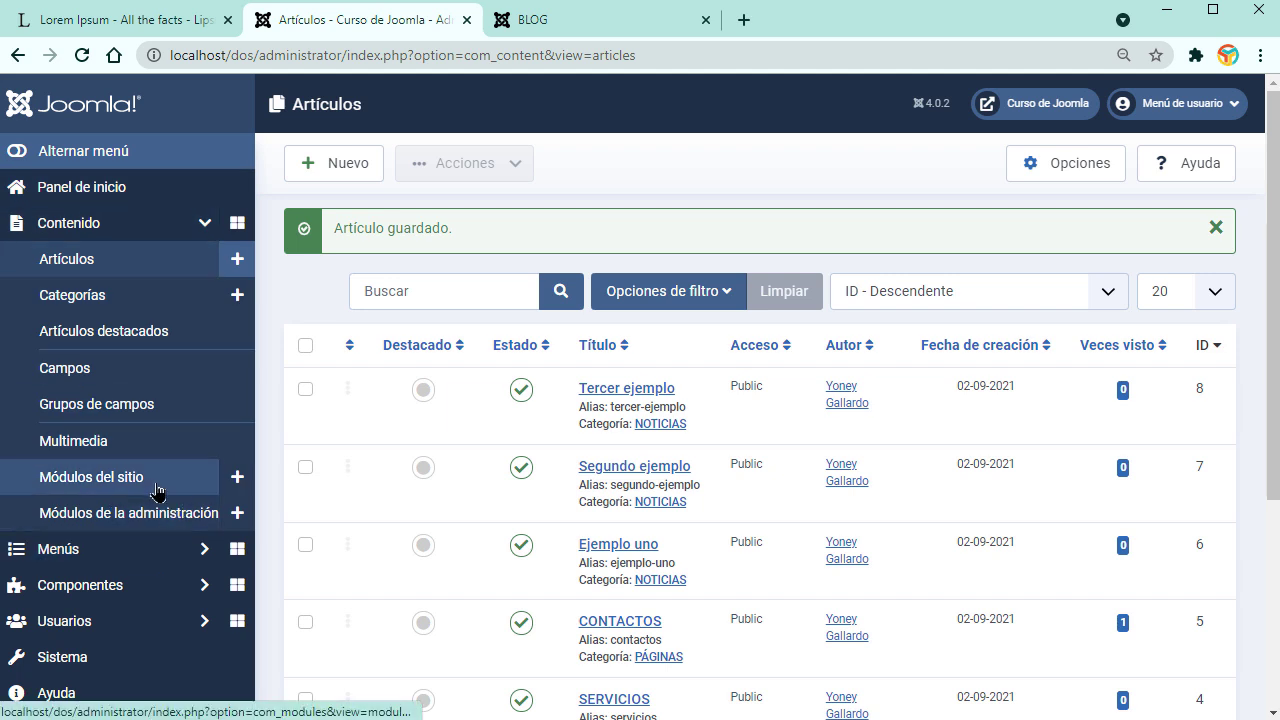
# Step: Open the BLOG item of MENÚ PRINCIPAL at its blog layout settings
pyautogui.click(100, 552)
pyautogui.click(97, 398)
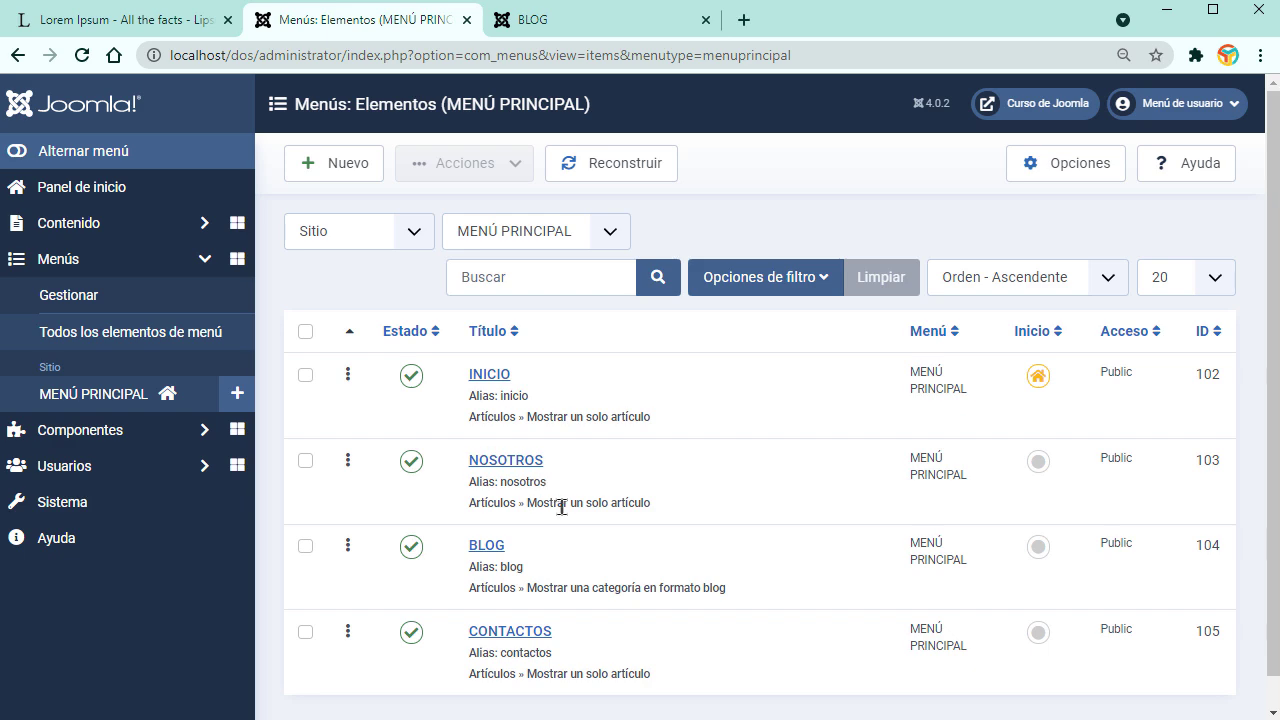
pyautogui.scroll(-1, 560, 505)
pyautogui.click(485, 516)
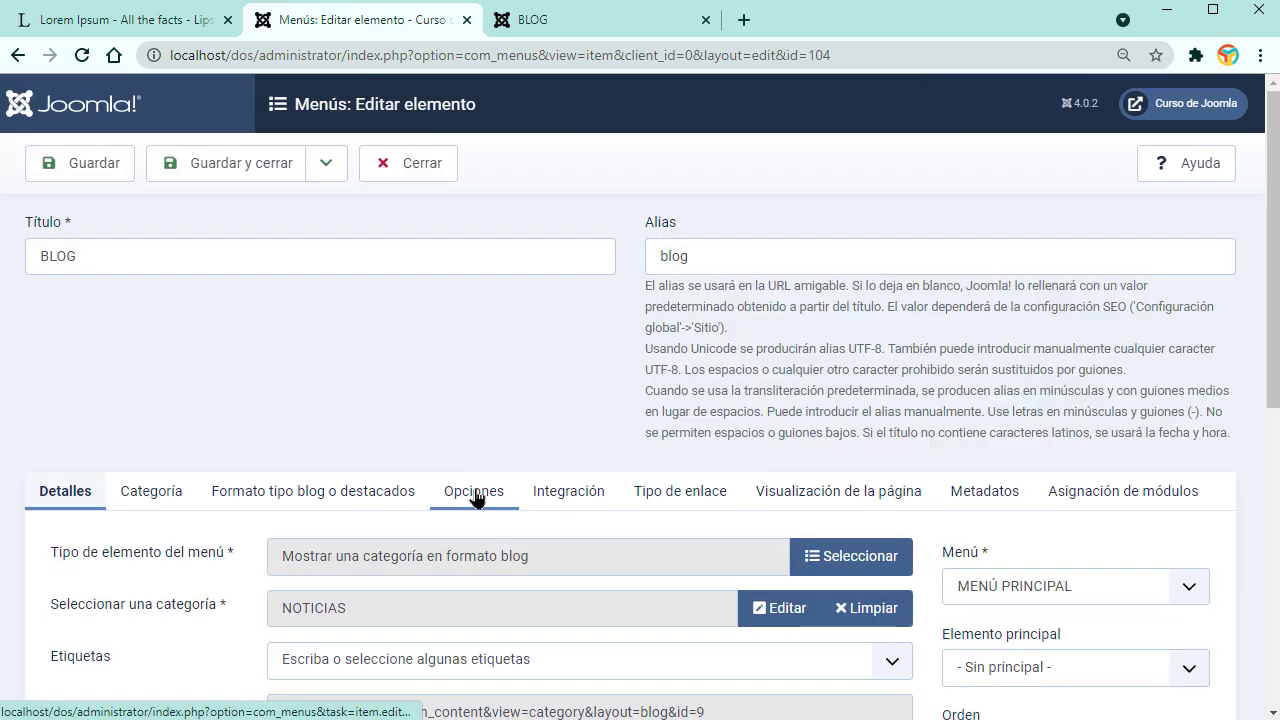
pyautogui.scroll(-2, 463, 480)
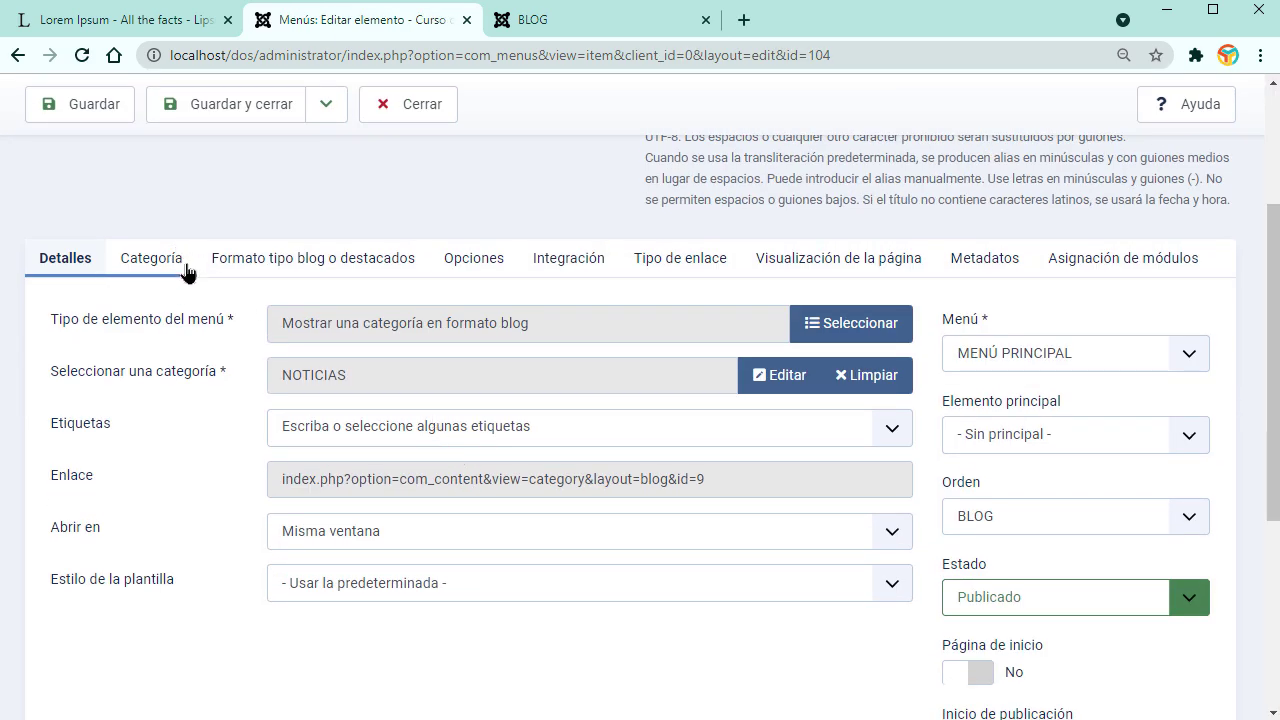
pyautogui.click(300, 262)
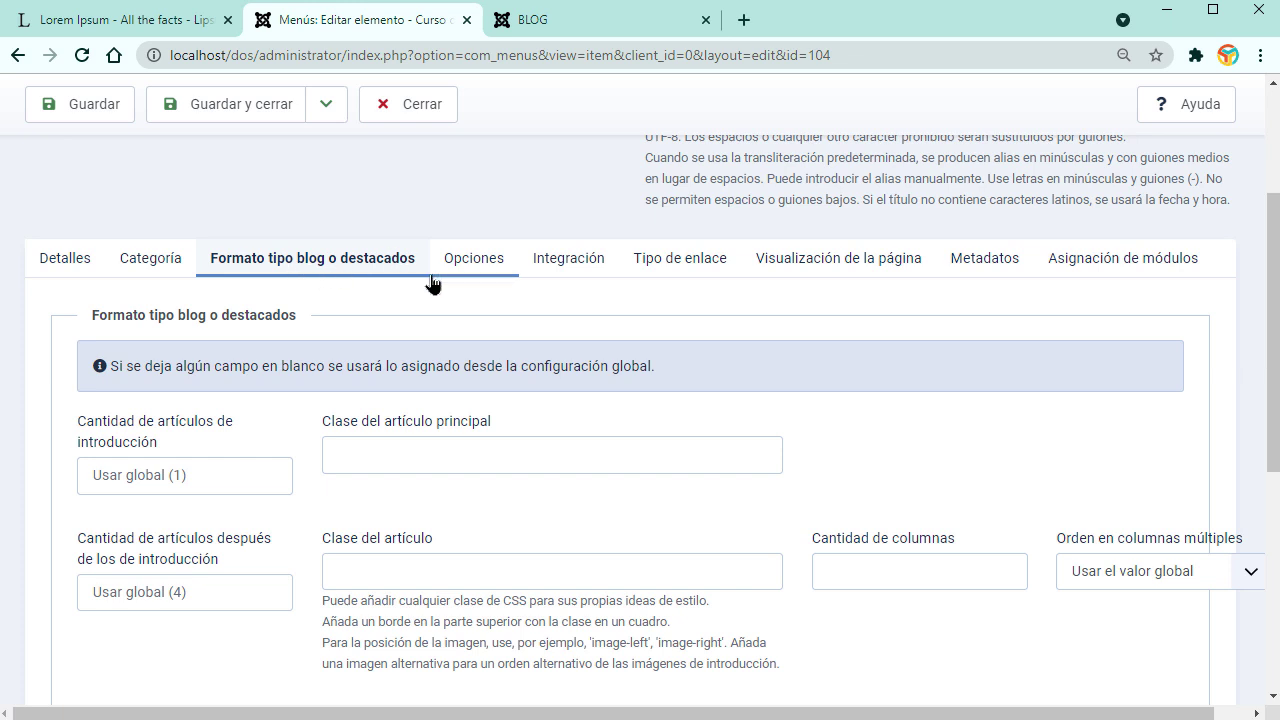
# Step: Set introduction articles to 0, check the BLOG page, and enter the articles-after count
pyautogui.click(270, 480)
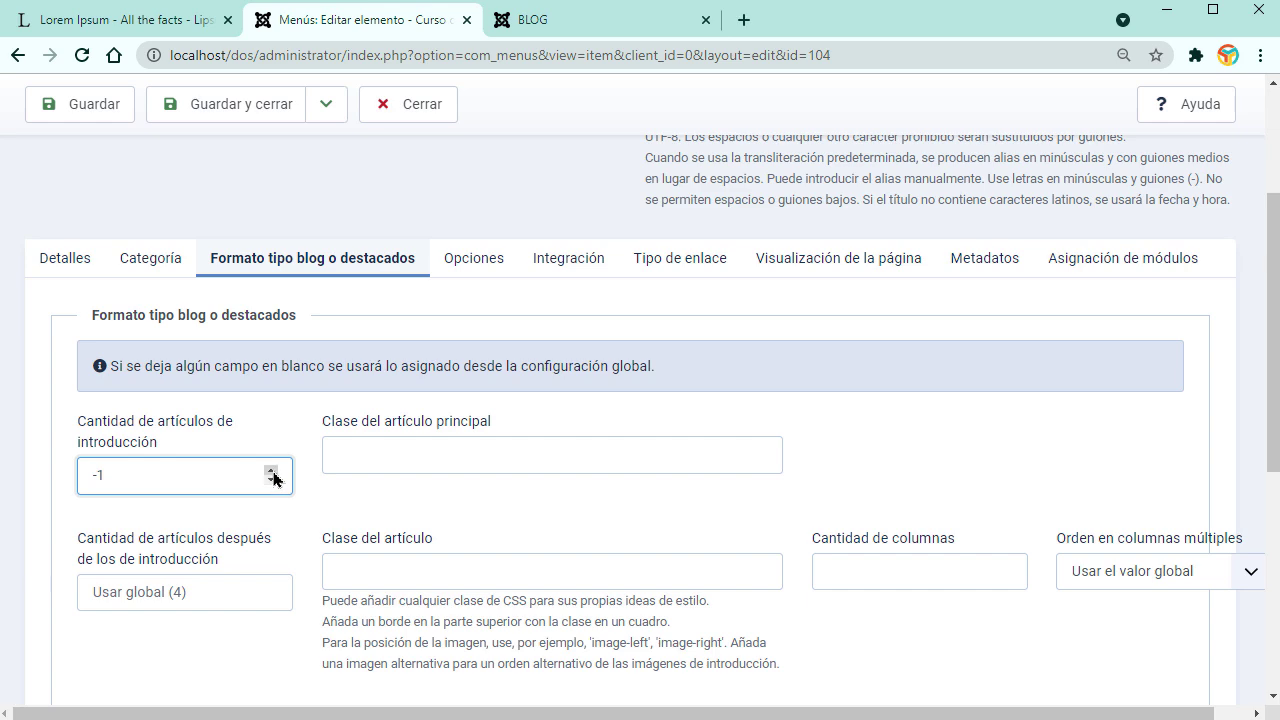
pyautogui.click(535, 14)
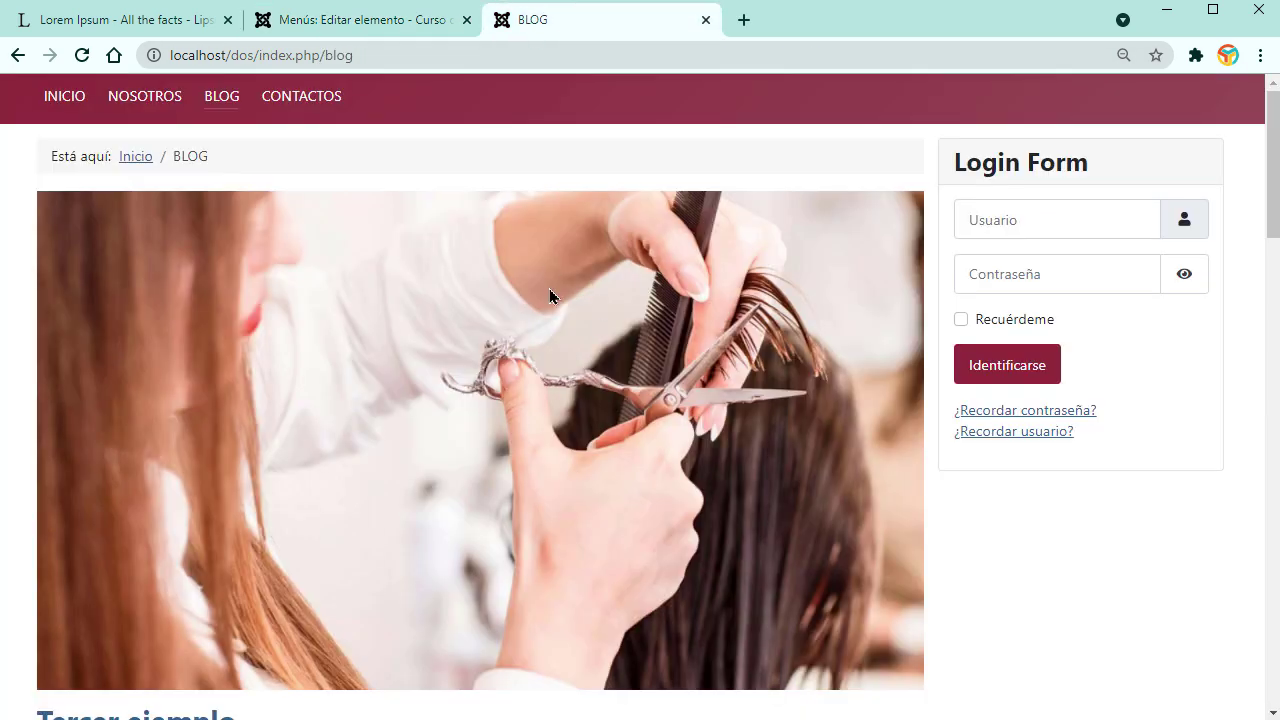
pyautogui.scroll(-2, 563, 530)
pyautogui.scroll(2, 586, 443)
pyautogui.click(320, 28)
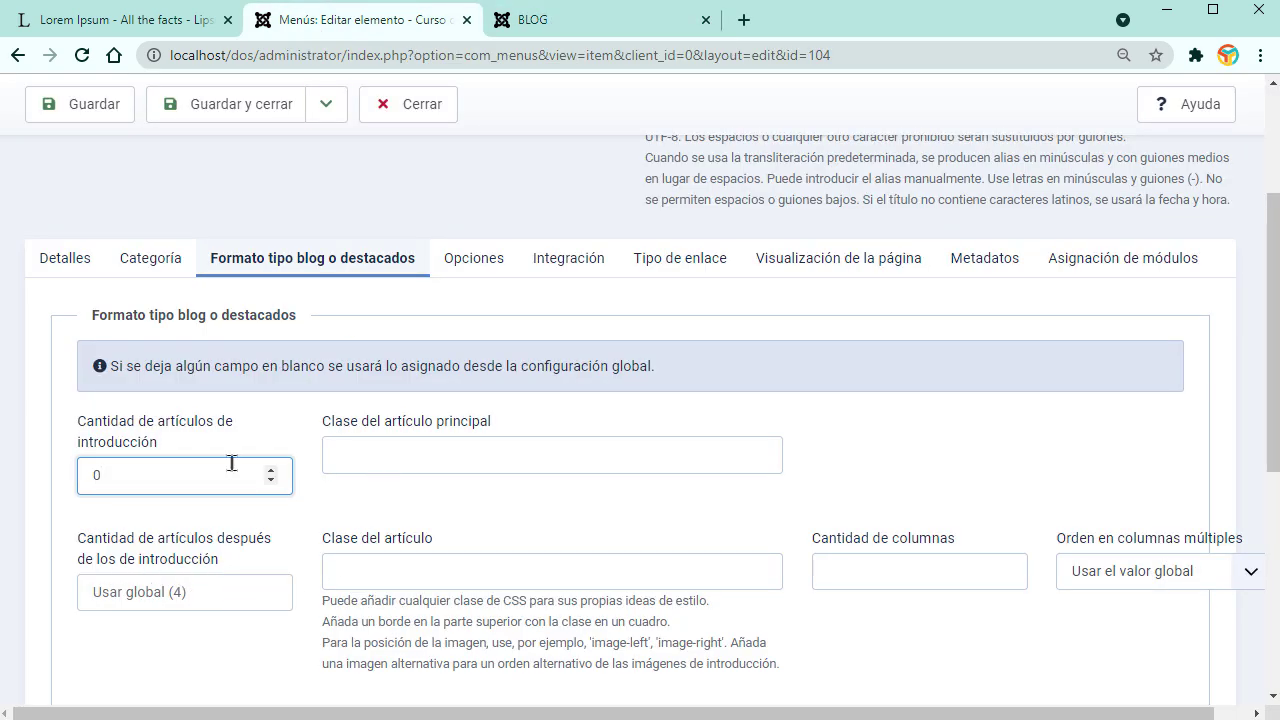
pyautogui.click(266, 587)
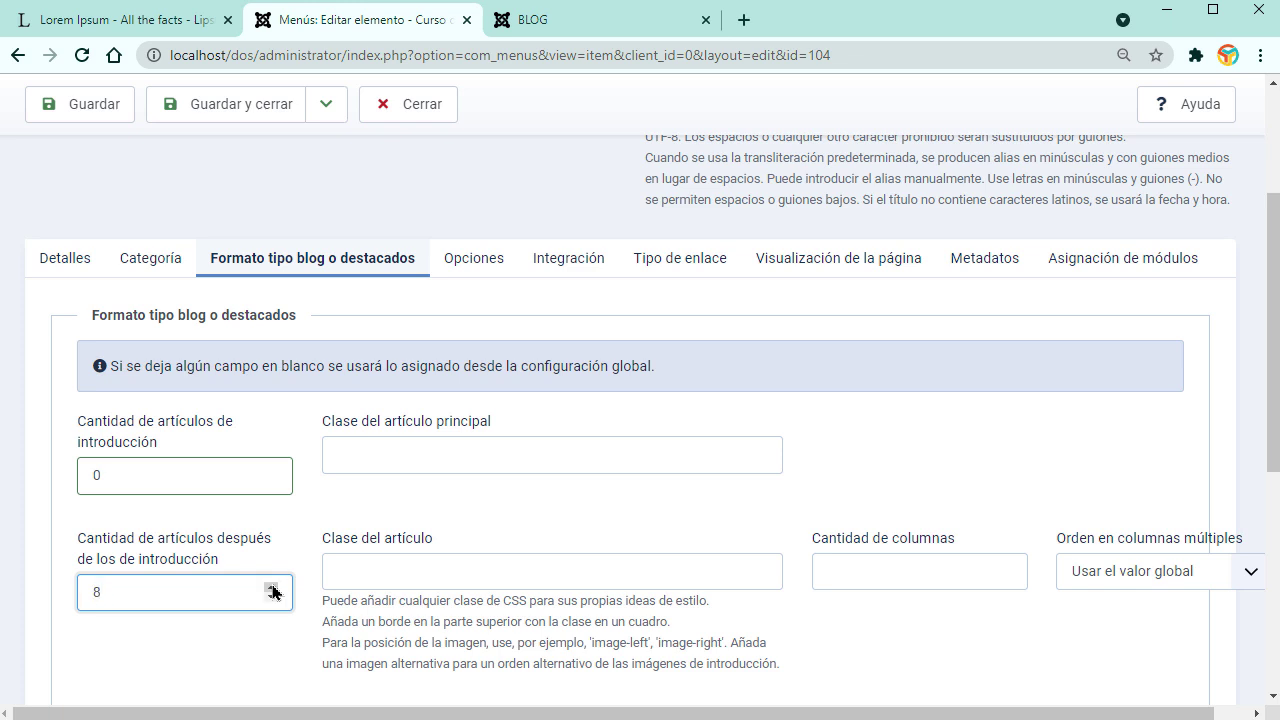
# Step: Set the BLOG menu item to 3 columns, save it, and check the reloaded blog page
pyautogui.click(1006, 568)
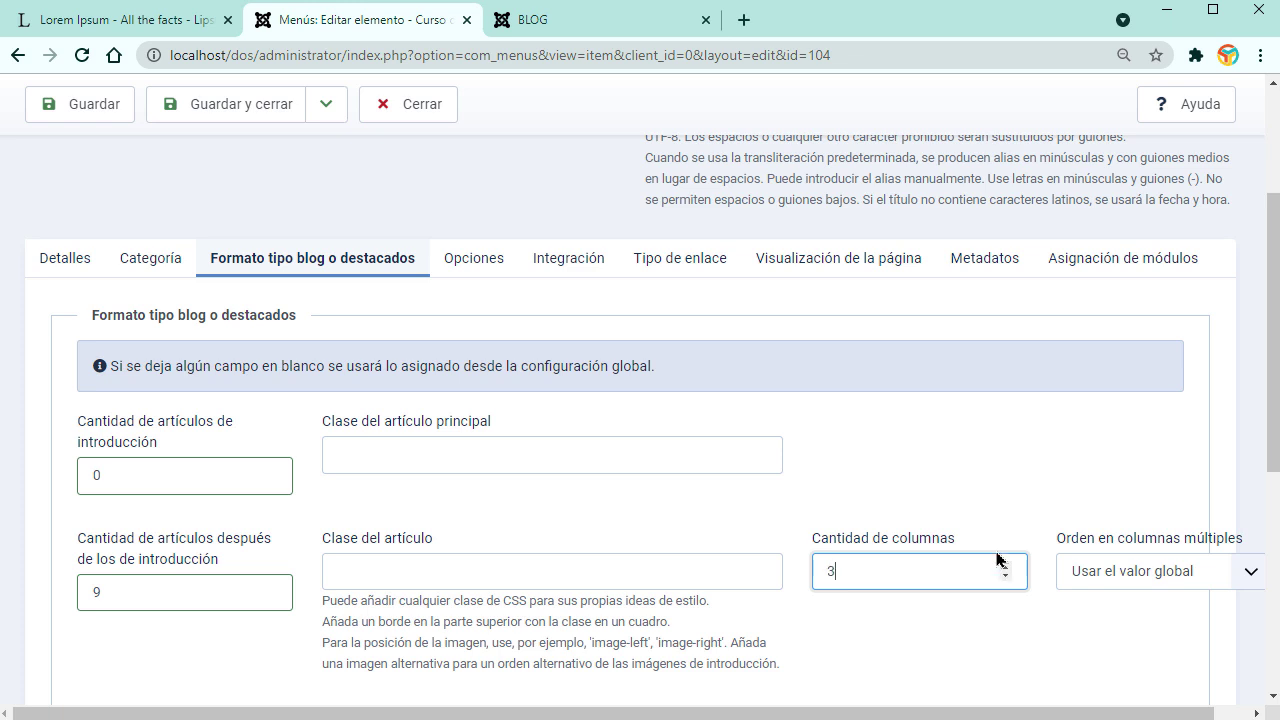
pyautogui.scroll(-2, 728, 570)
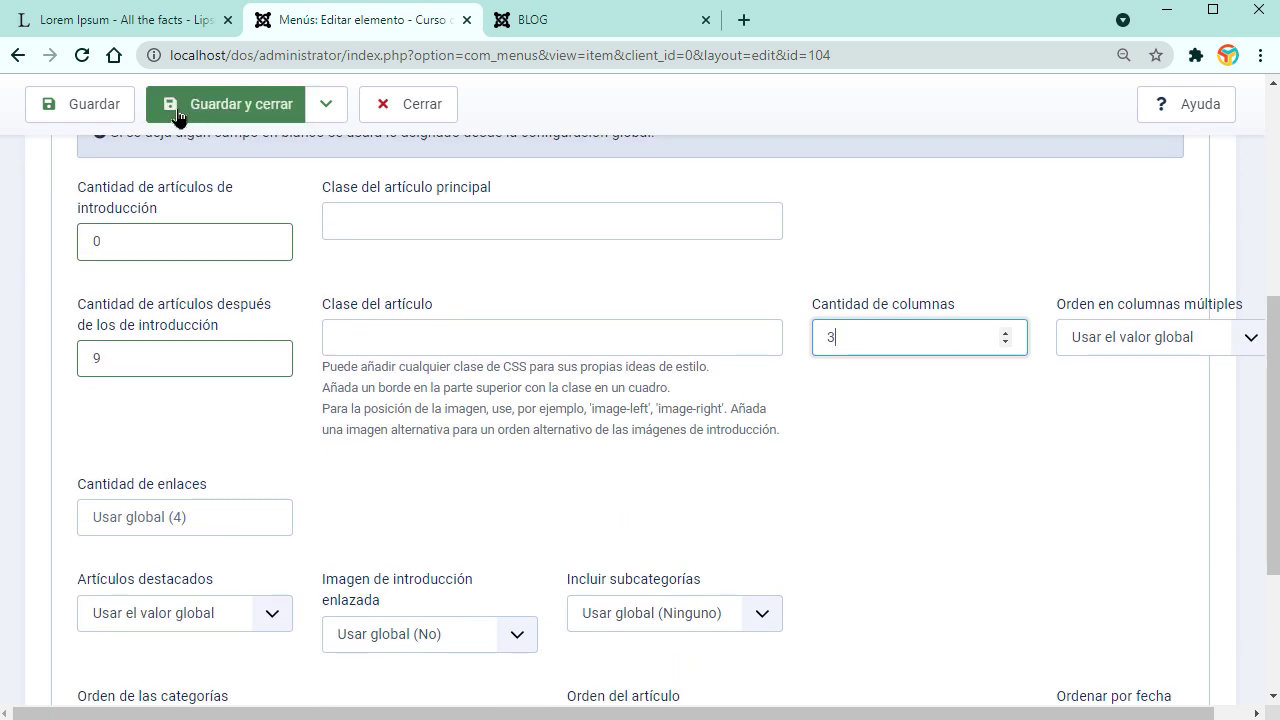
pyautogui.click(115, 104)
pyautogui.click(591, 33)
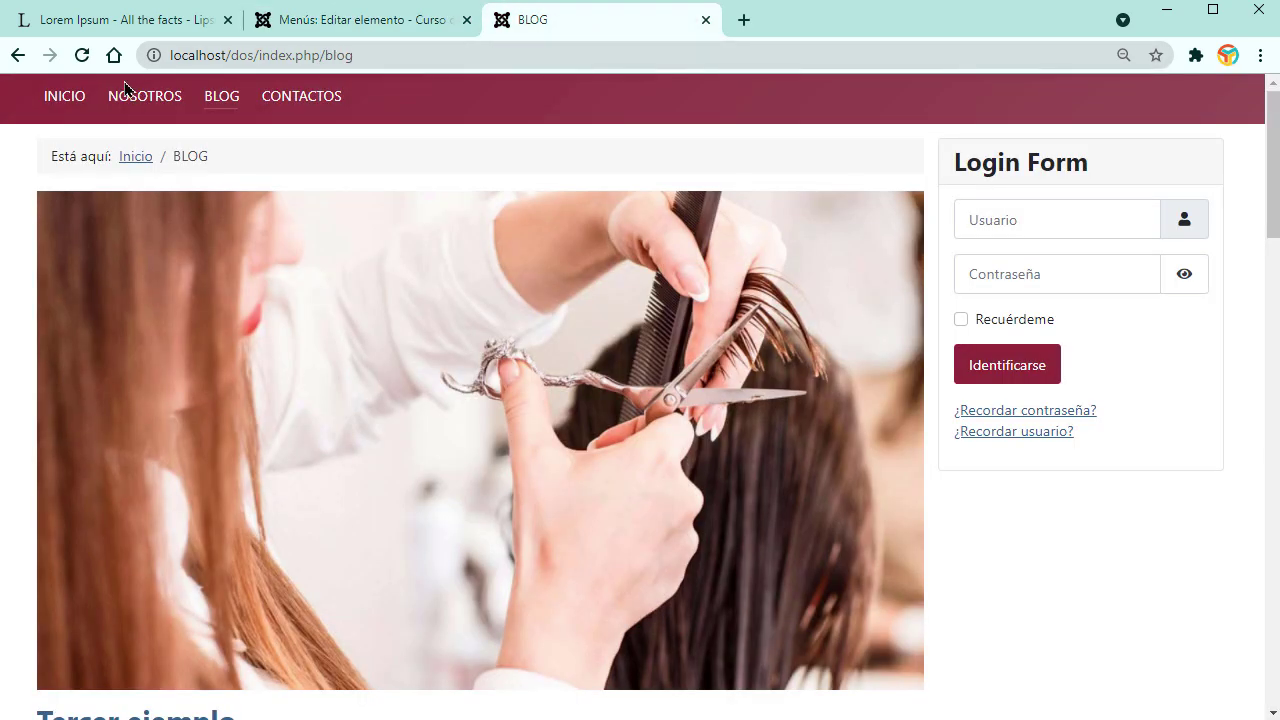
pyautogui.click(84, 57)
pyautogui.scroll(-3, 645, 560)
pyautogui.scroll(1, 650, 557)
pyautogui.scroll(3, 650, 557)
pyautogui.scroll(-5, 505, 598)
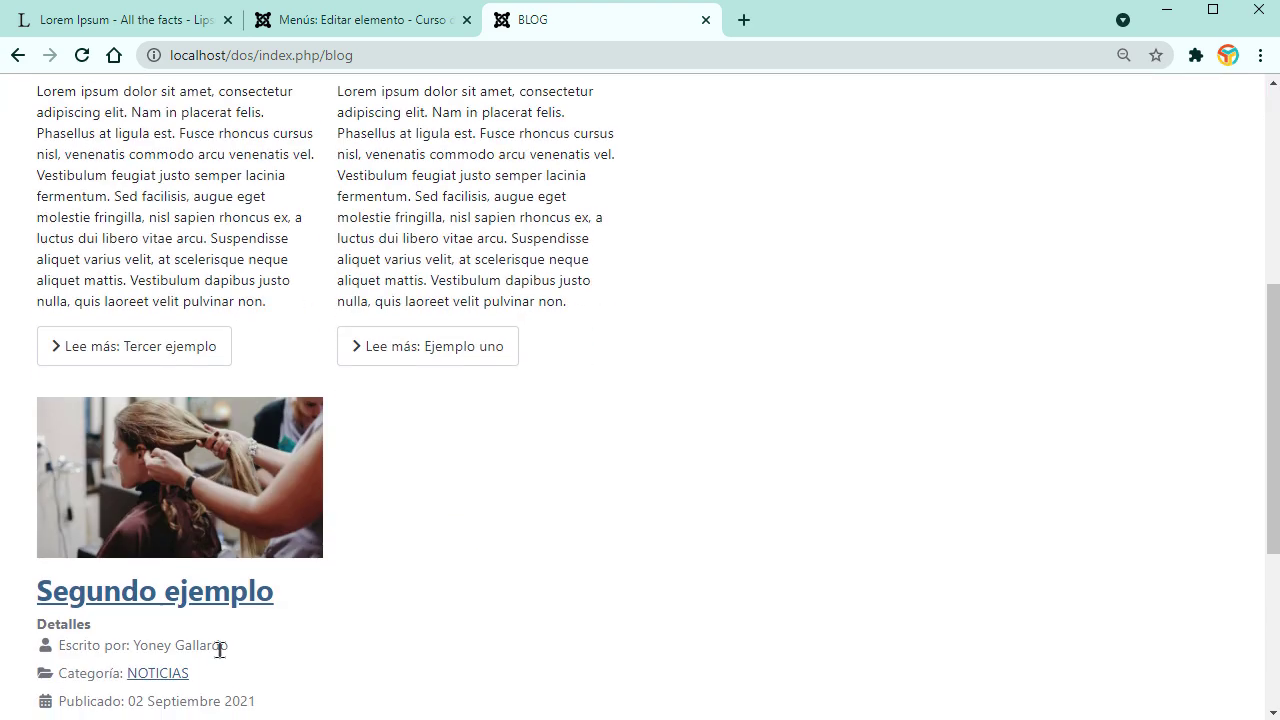
# Step: Set the multi-column article order to Cruzado and save the BLOG menu item
pyautogui.click(330, 22)
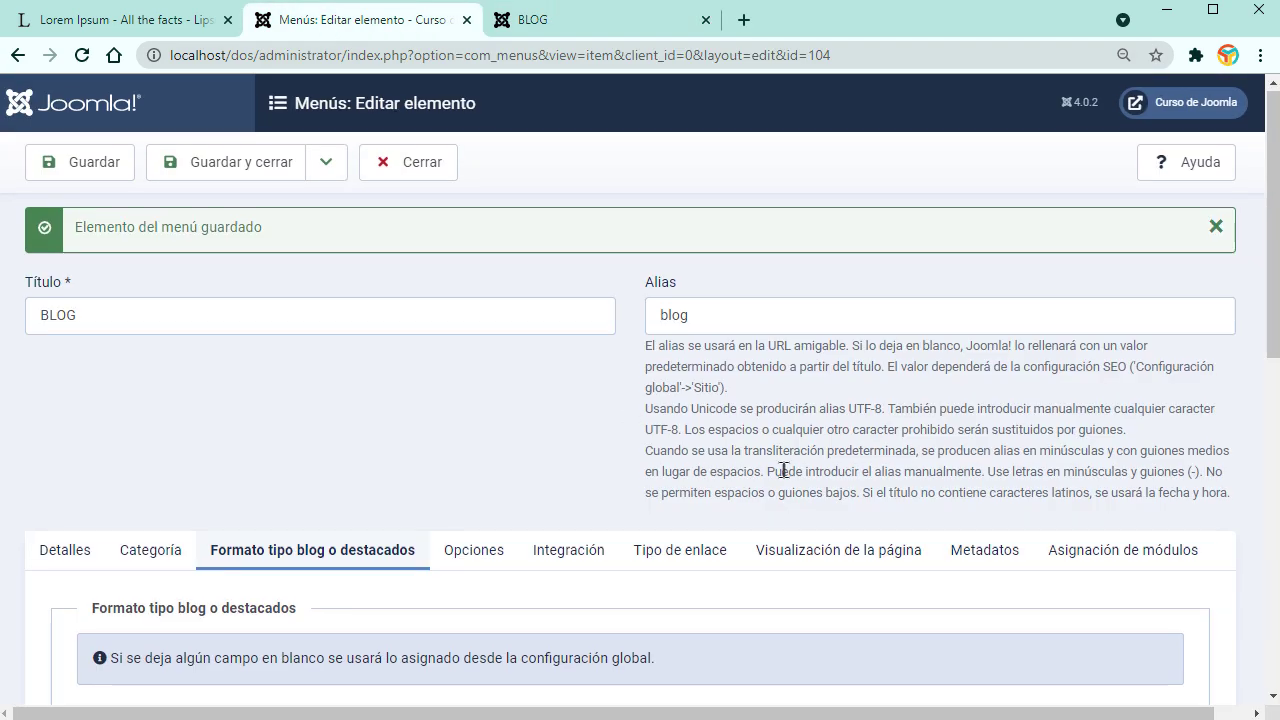
pyautogui.scroll(-5, 783, 470)
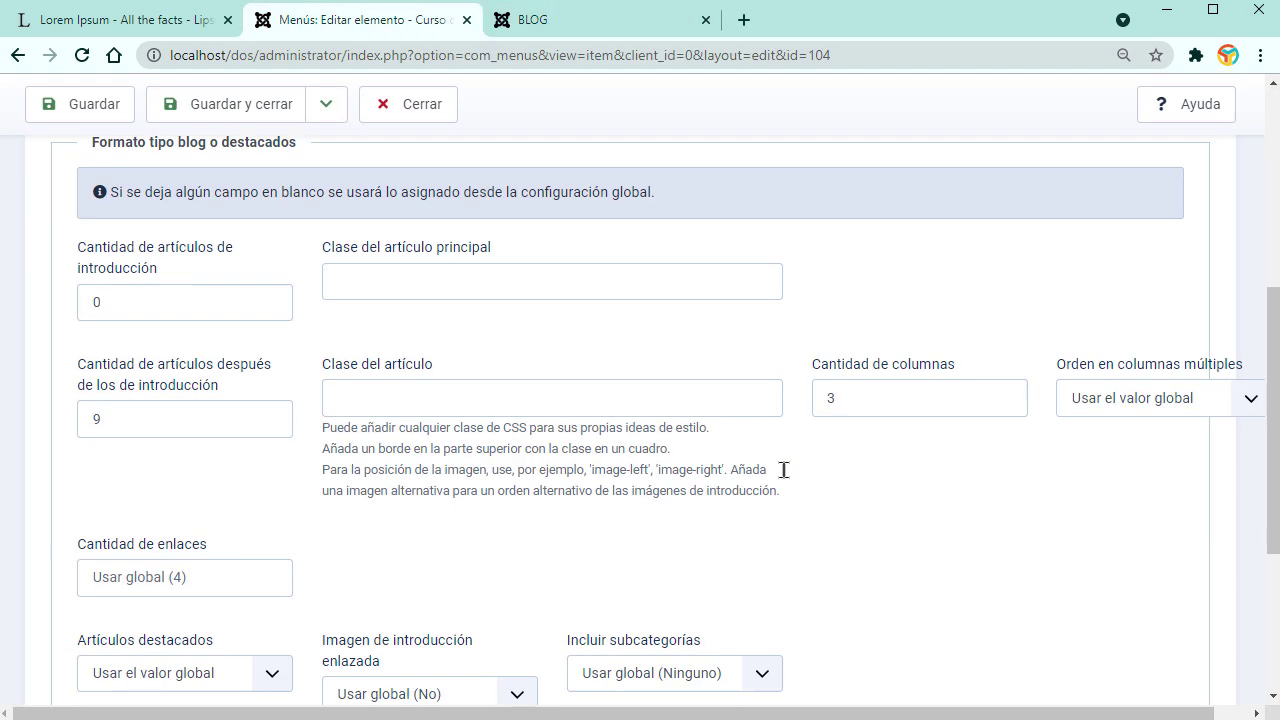
pyautogui.click(1218, 397)
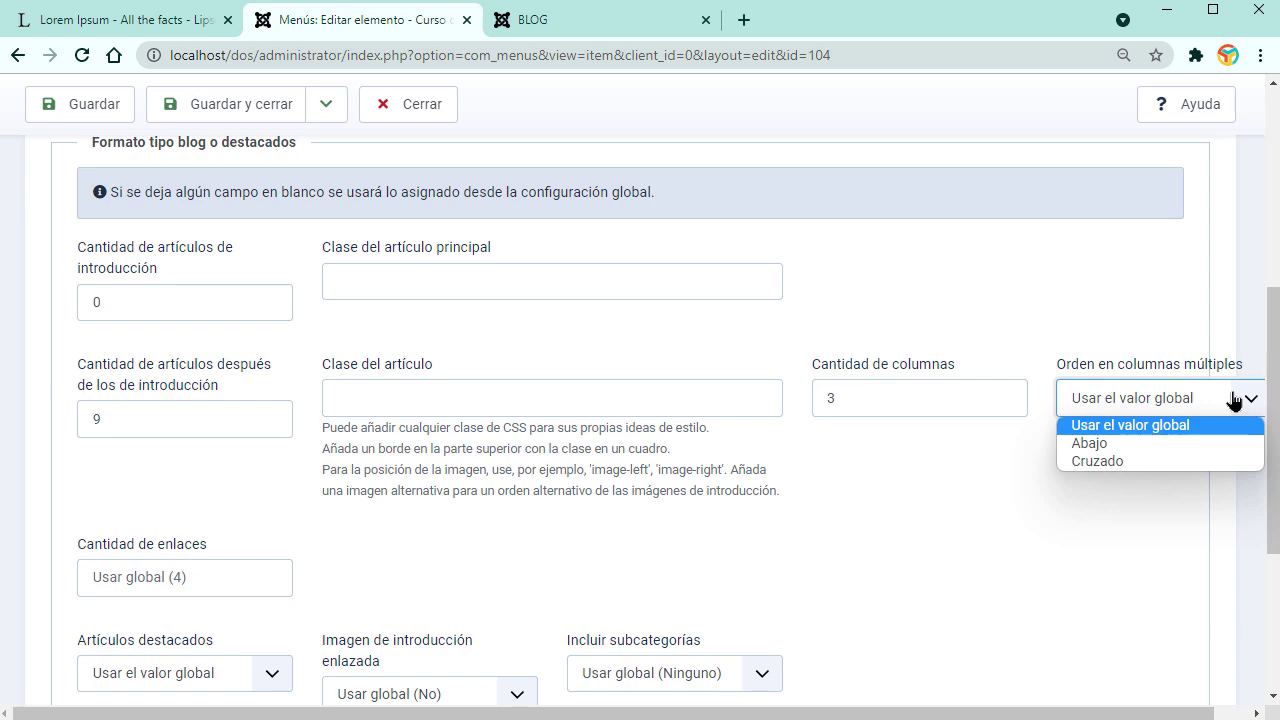
pyautogui.click(1135, 463)
pyautogui.click(88, 104)
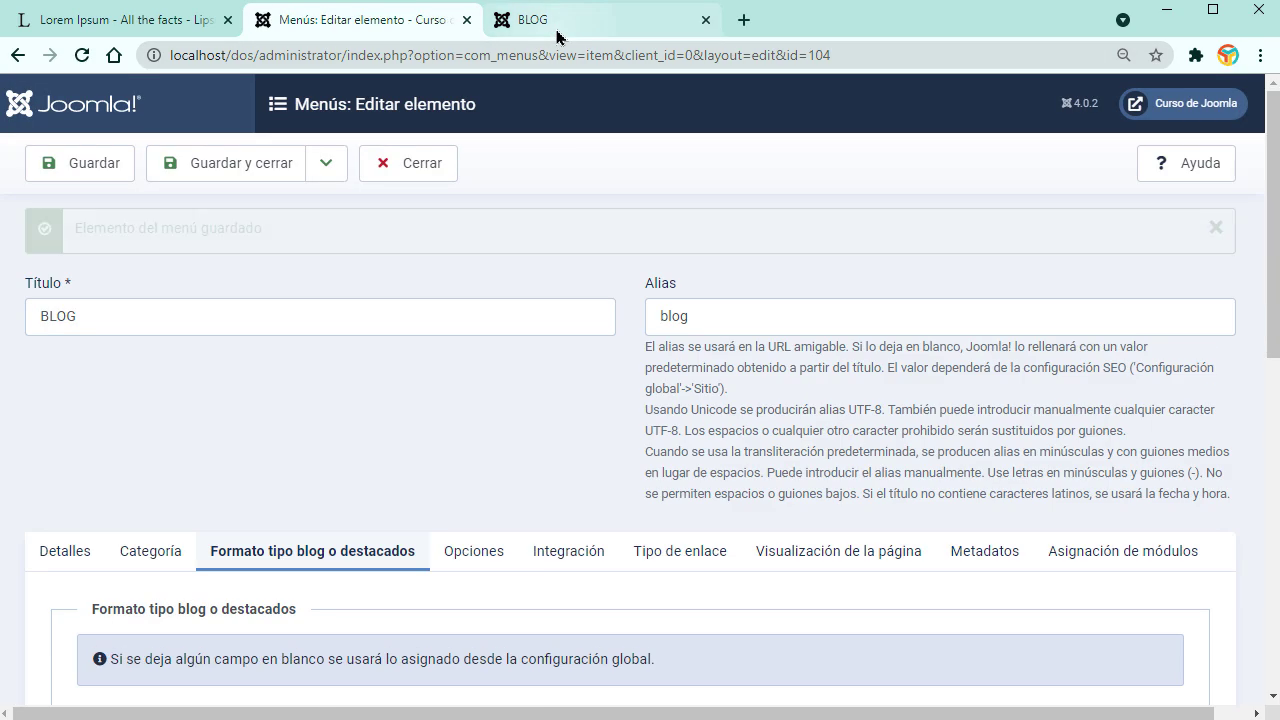
pyautogui.click(545, 22)
# Step: Reload the BLOG page and scroll through its three-column layout
pyautogui.click(83, 57)
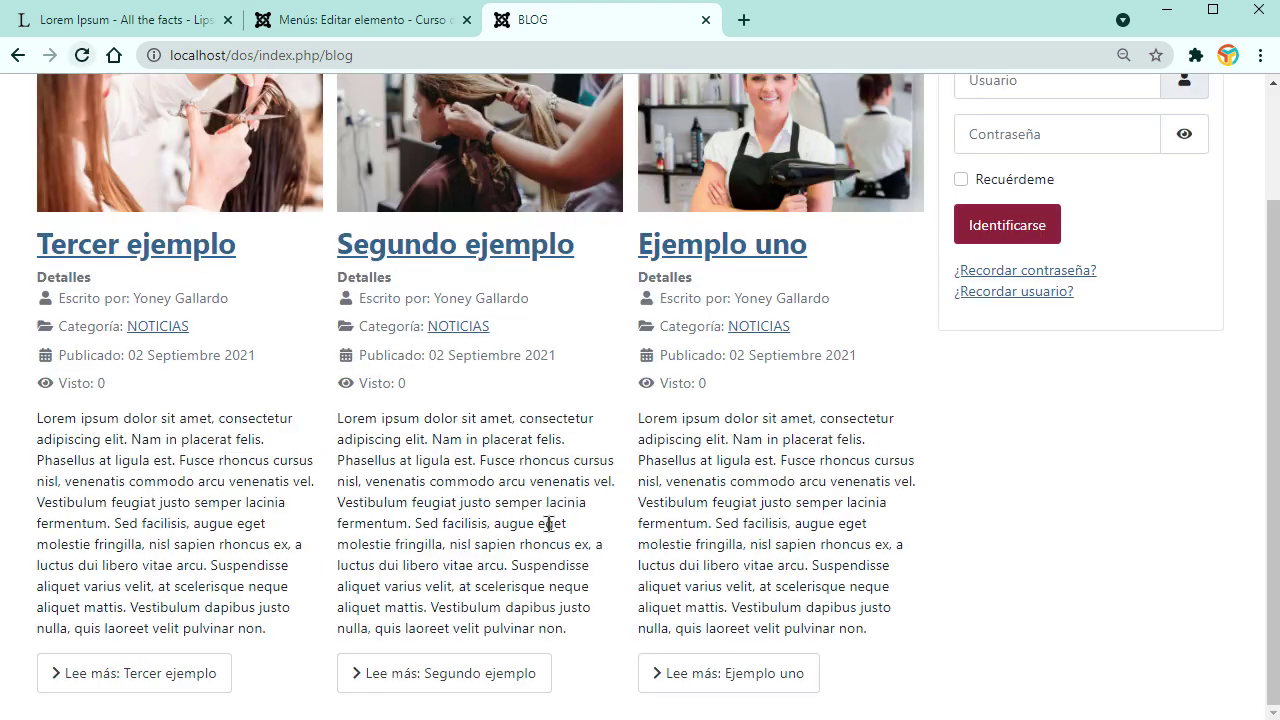
pyautogui.scroll(-2, 198, 319)
pyautogui.scroll(2, 228, 416)
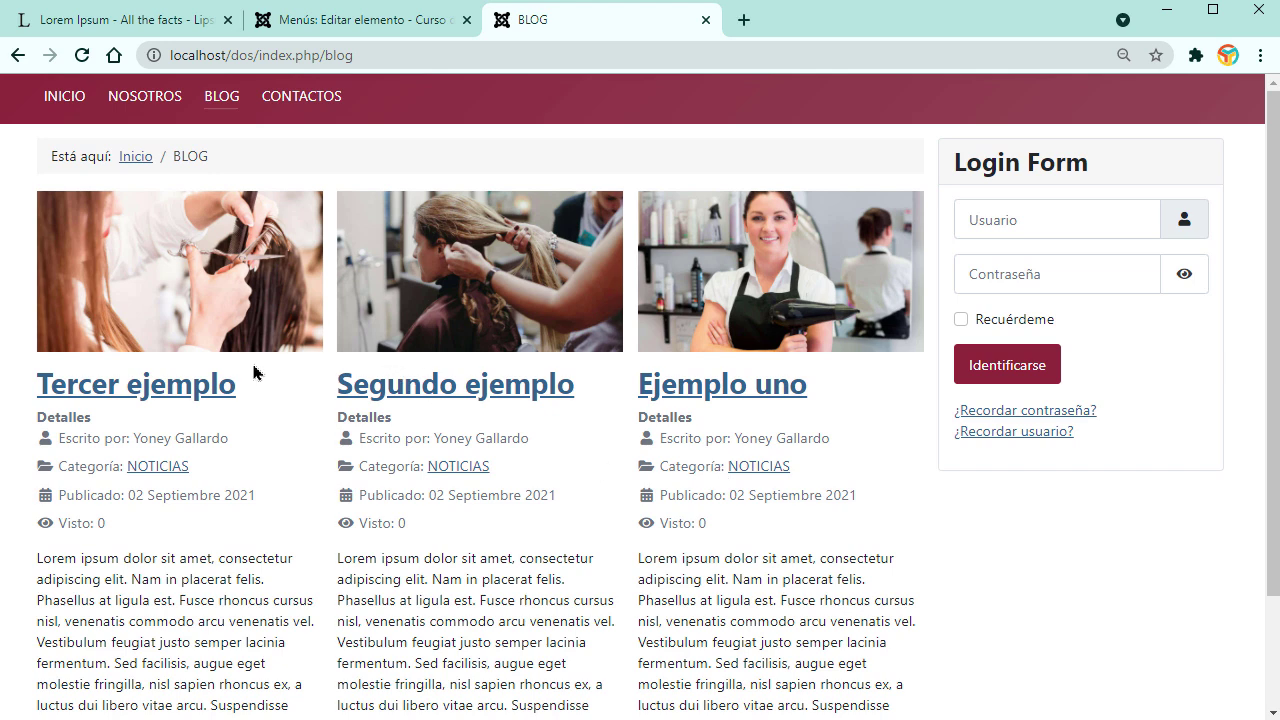
pyautogui.scroll(-2, 600, 470)
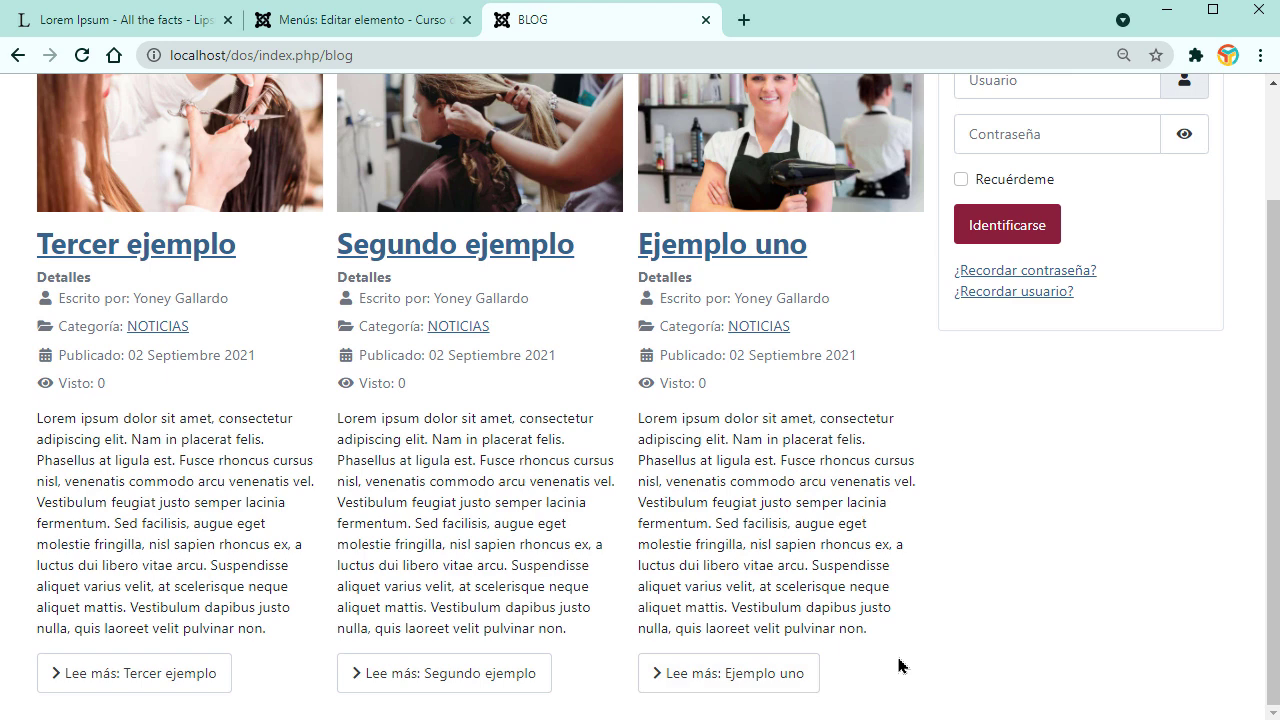
pyautogui.scroll(2, 897, 632)
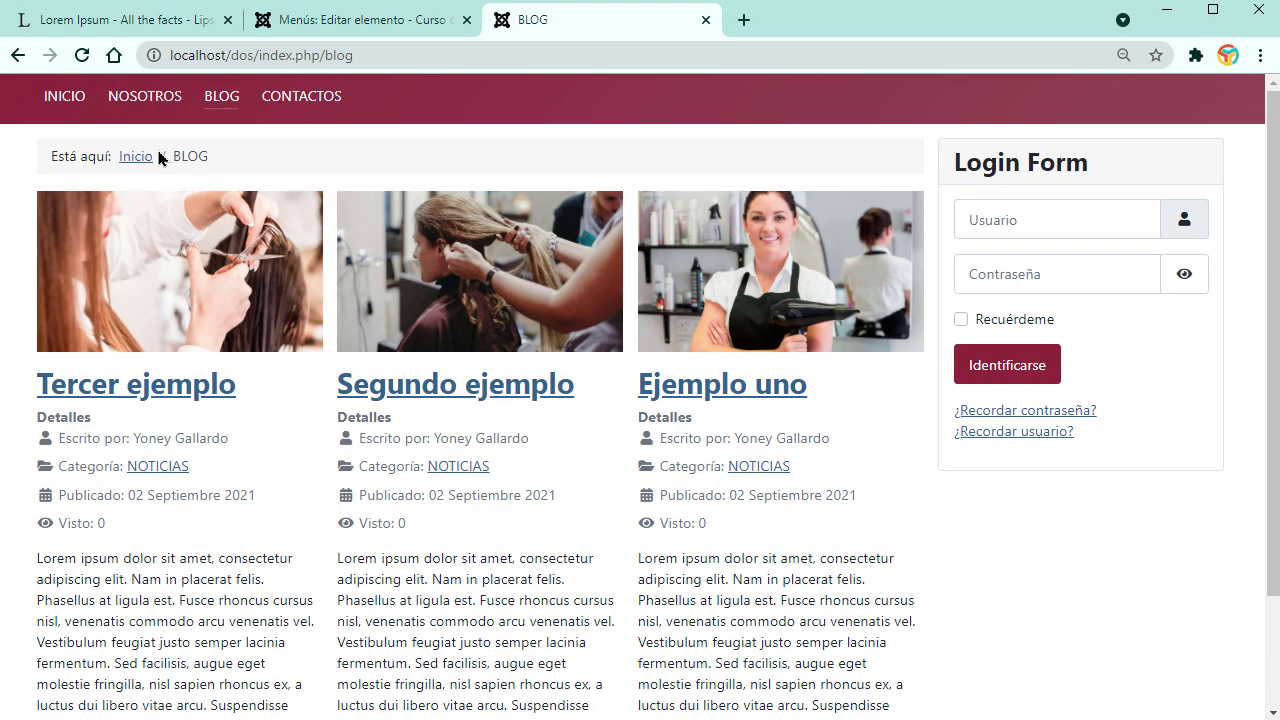
# Step: Visit the INICIO, NOSOTROS, BLOG and CONTACTOS pages from the main menu
pyautogui.click(72, 100)
pyautogui.click(155, 106)
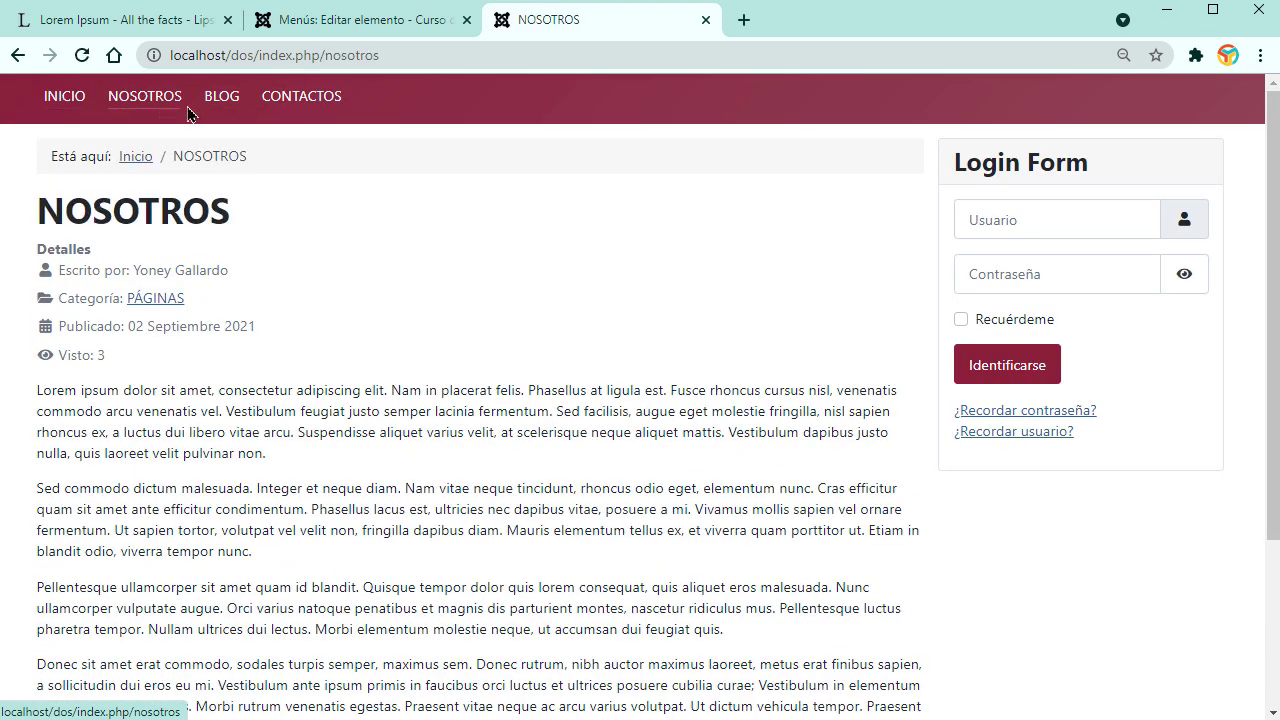
pyautogui.click(217, 104)
pyautogui.click(290, 100)
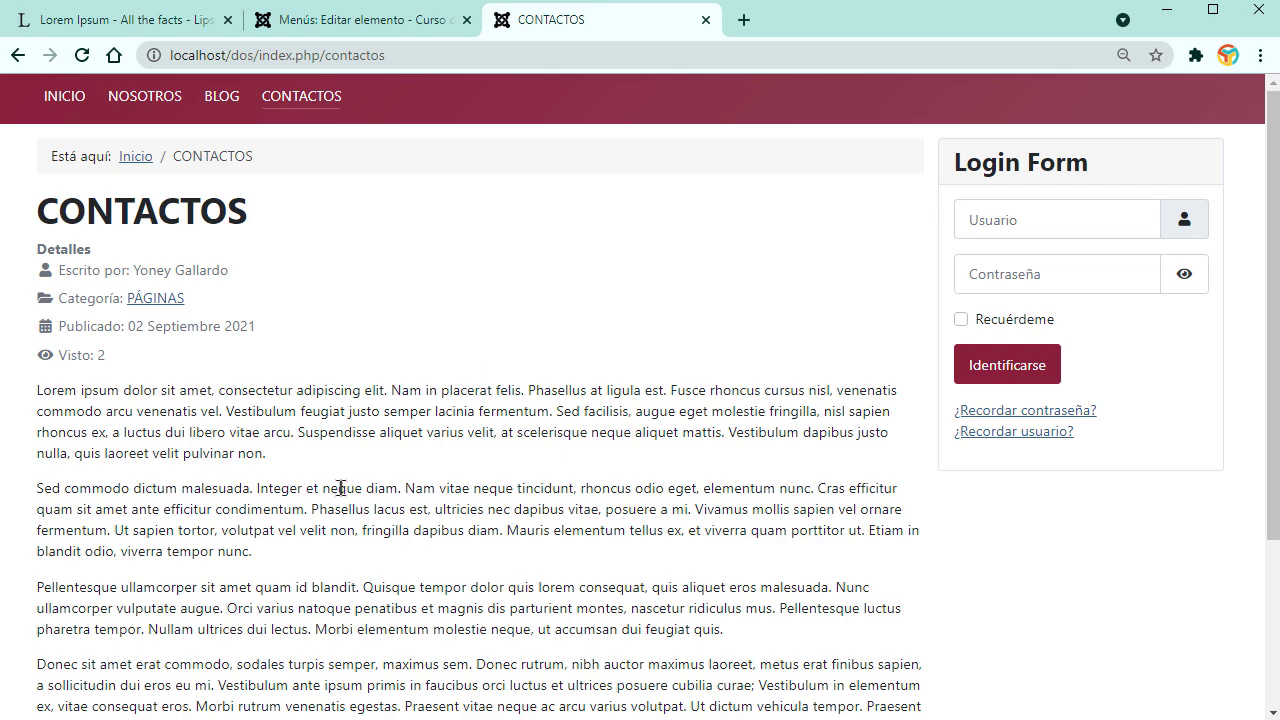
# Step: Close the BLOG menu item editor and go to the System control panel
pyautogui.click(315, 20)
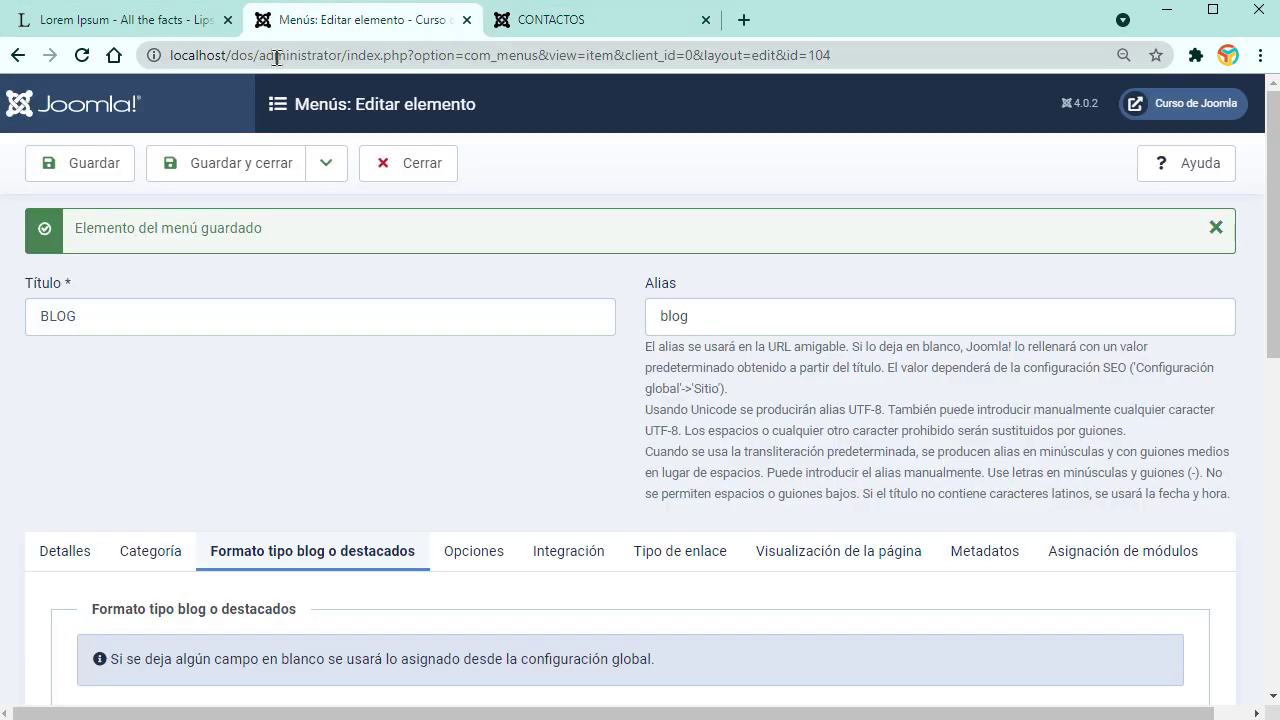
pyautogui.click(414, 175)
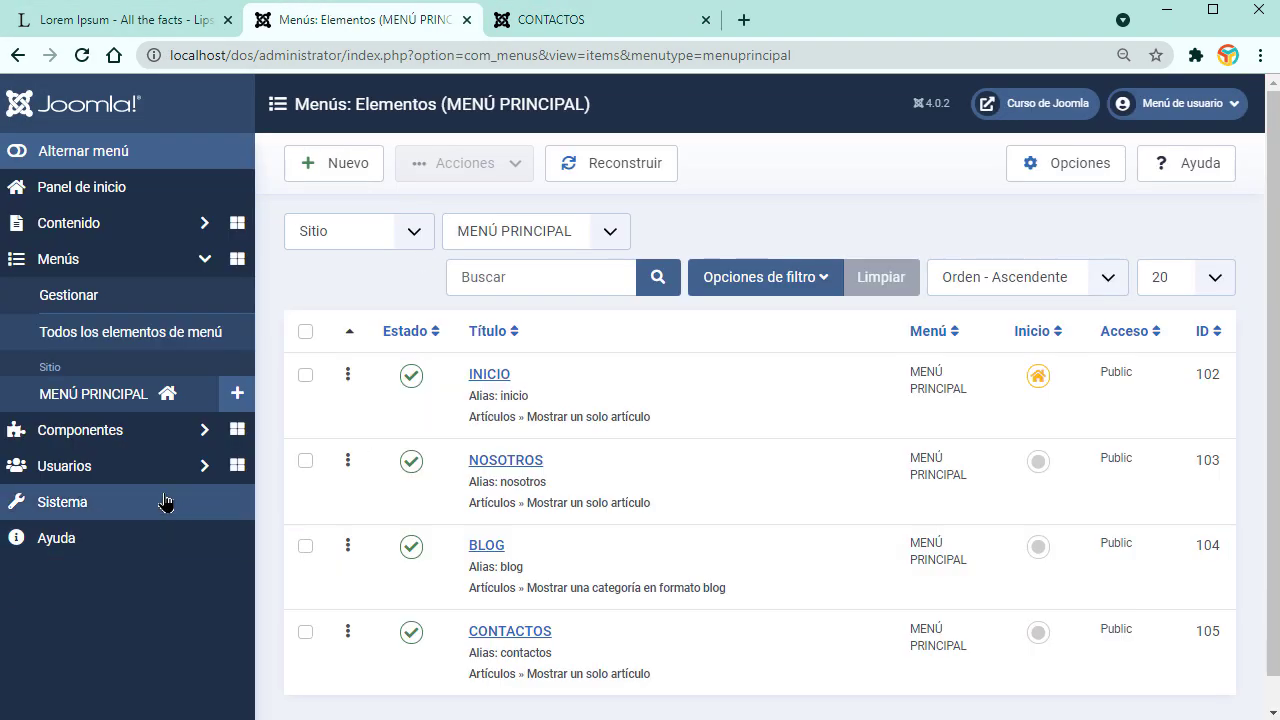
pyautogui.click(126, 440)
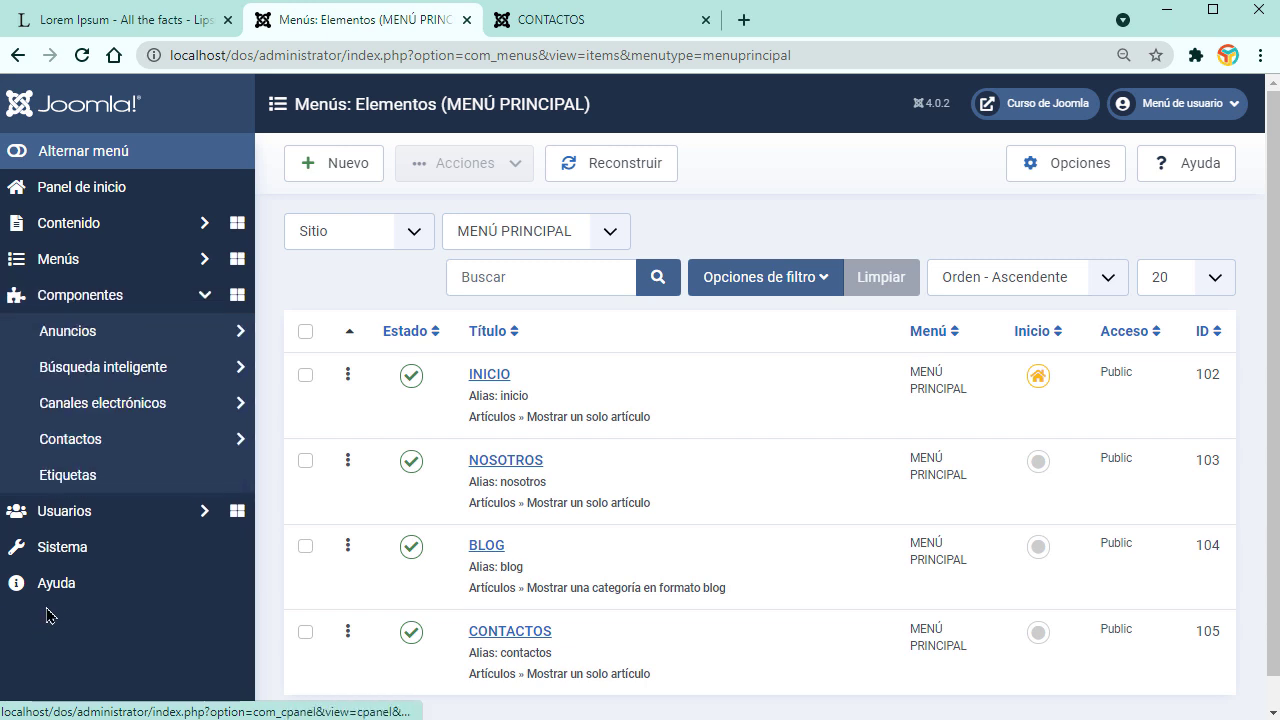
pyautogui.click(108, 566)
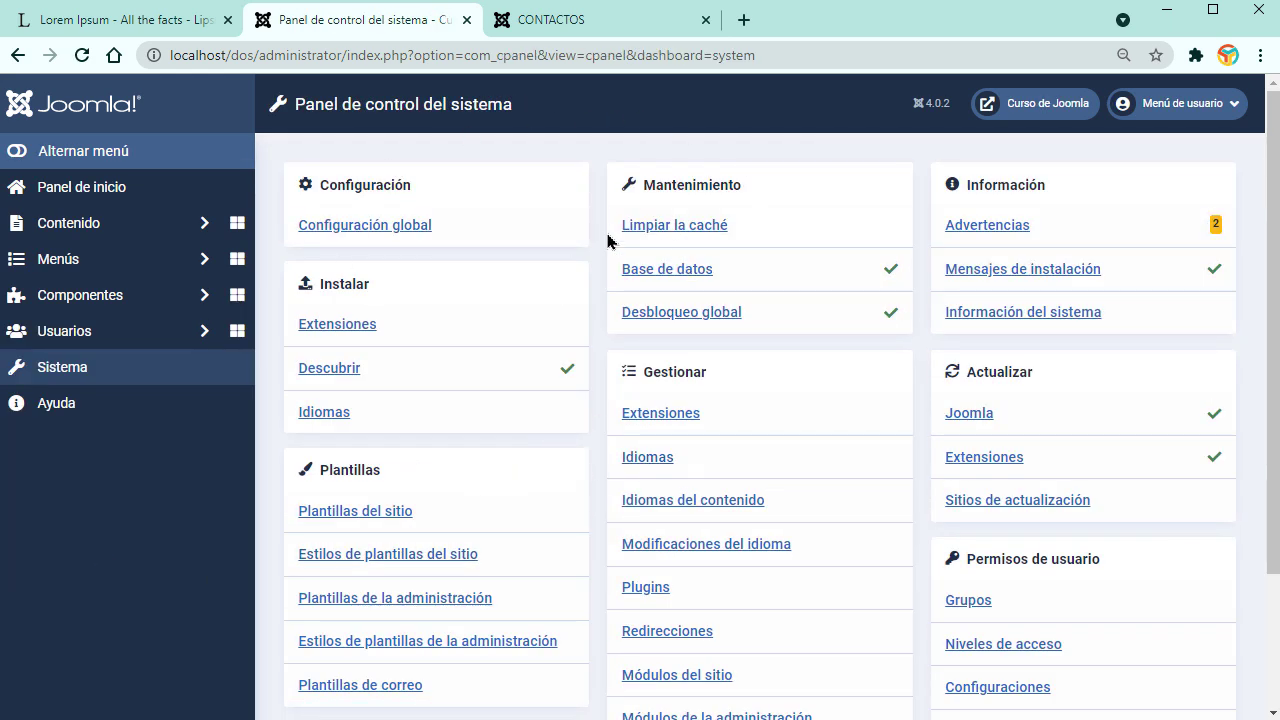
# Step: Open Instalar Extensiones and browse the Instalar desde la web catalogue
pyautogui.click(337, 326)
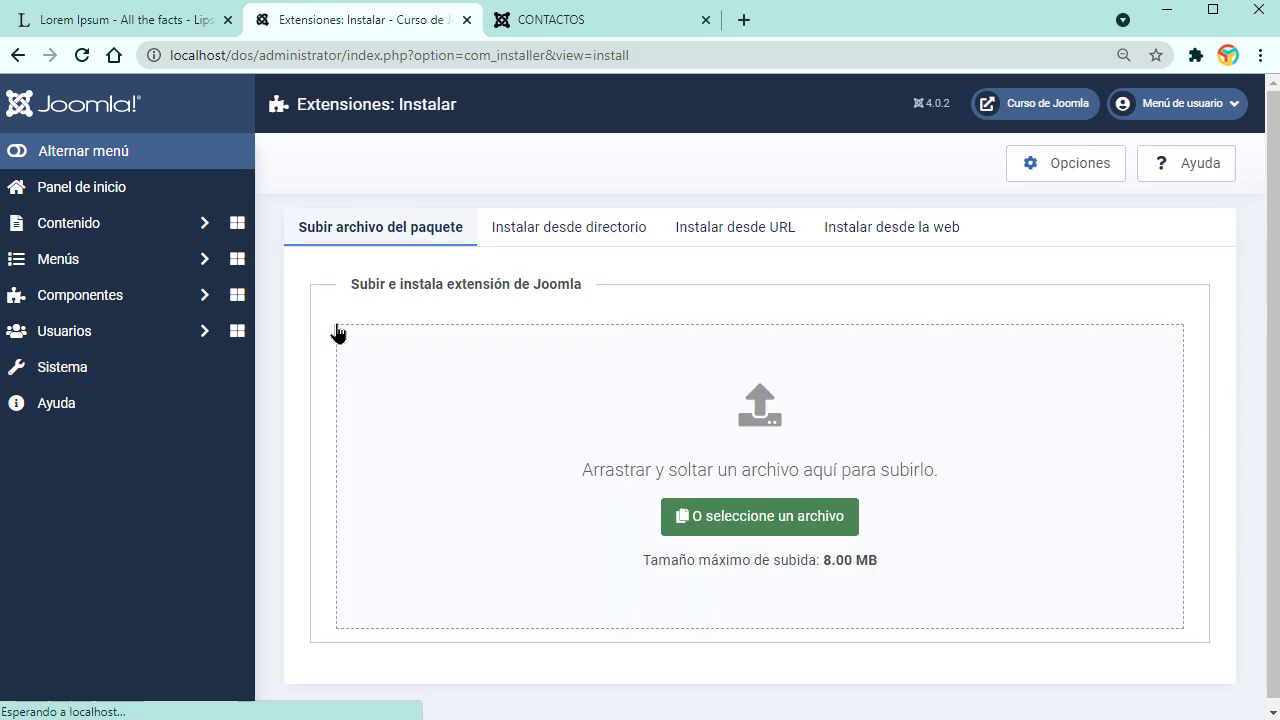
pyautogui.click(831, 232)
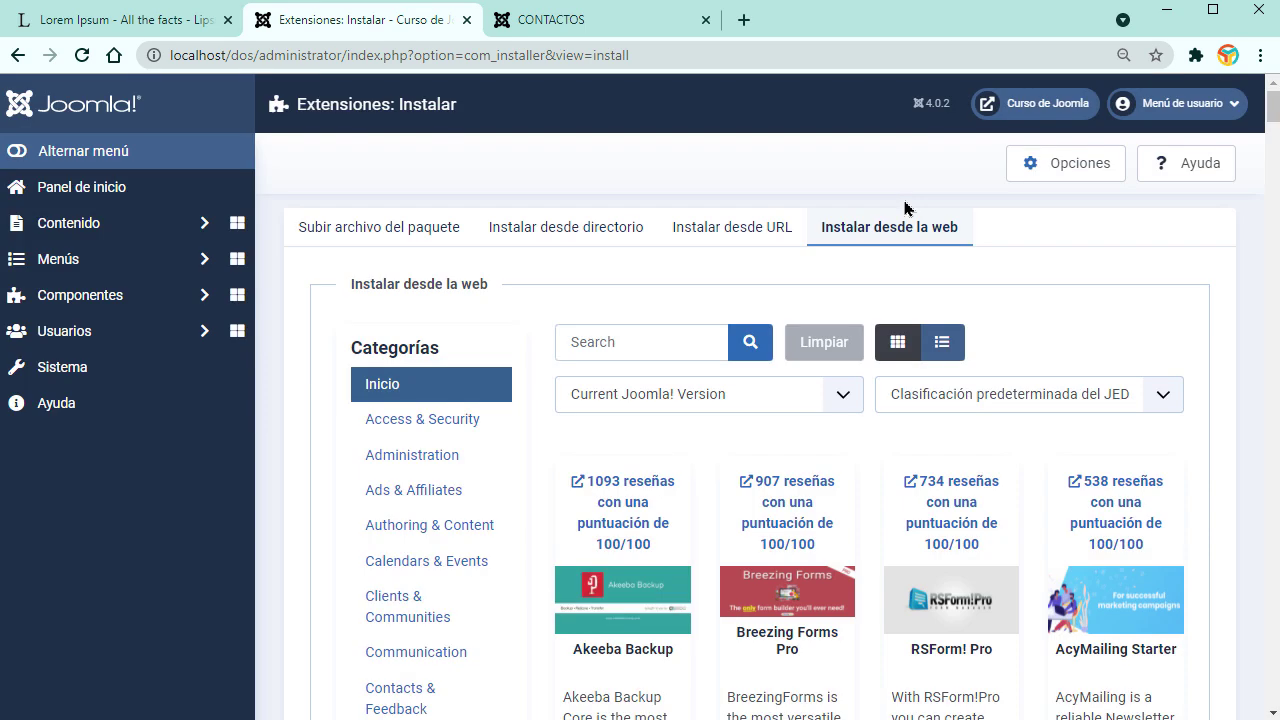
pyautogui.scroll(-2, 923, 420)
pyautogui.scroll(2, 1014, 414)
# Step: Open Contenido > Artículos, start a new article, view its CMS content list, then cancel it
pyautogui.click(200, 296)
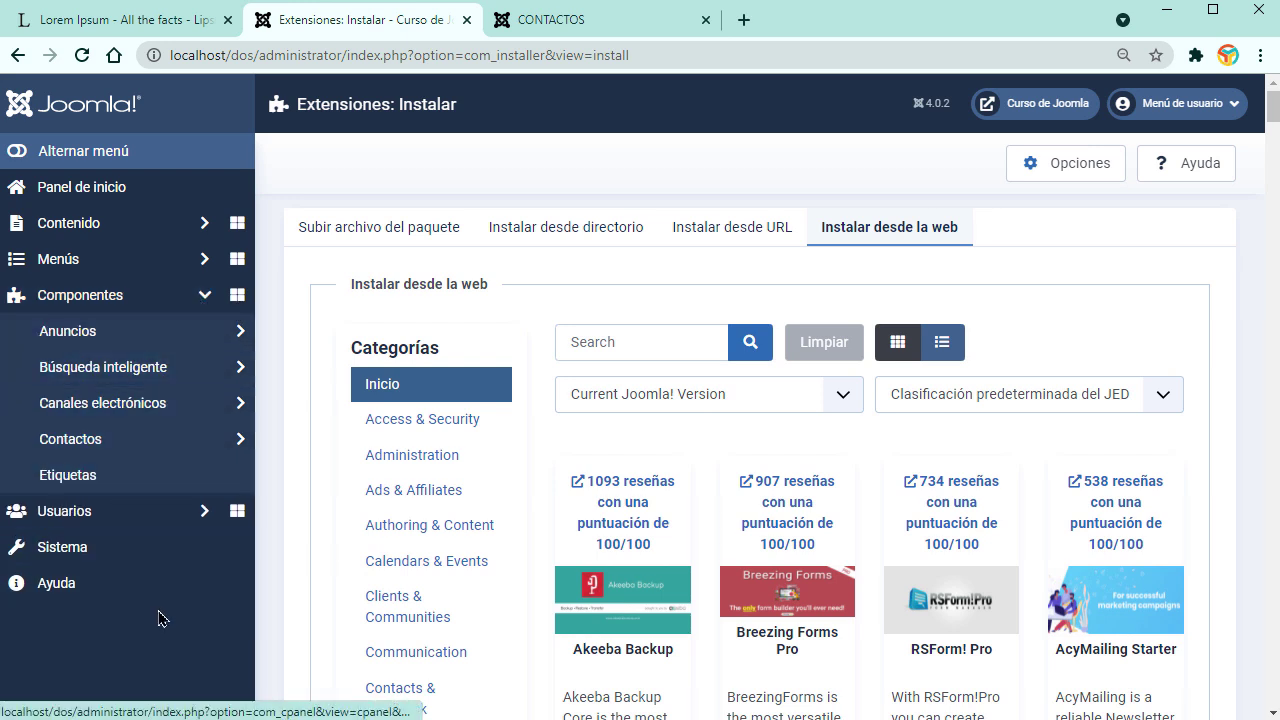
pyautogui.click(185, 230)
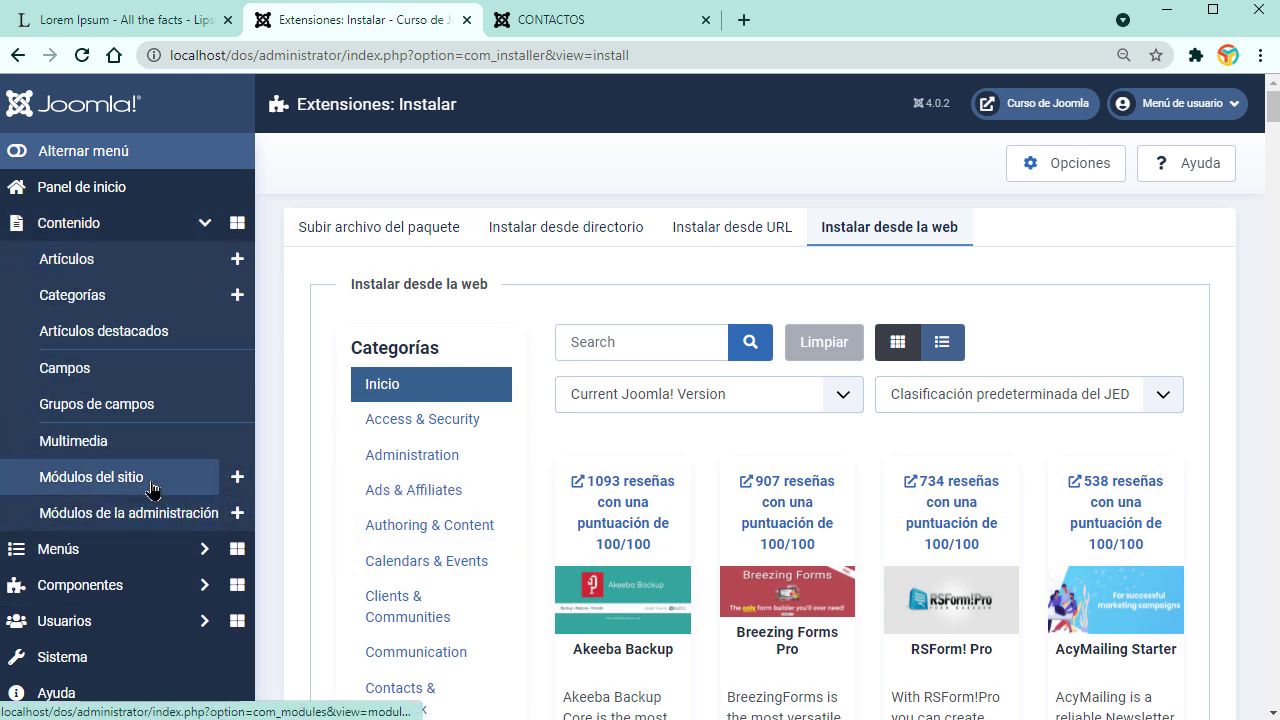
pyautogui.click(137, 260)
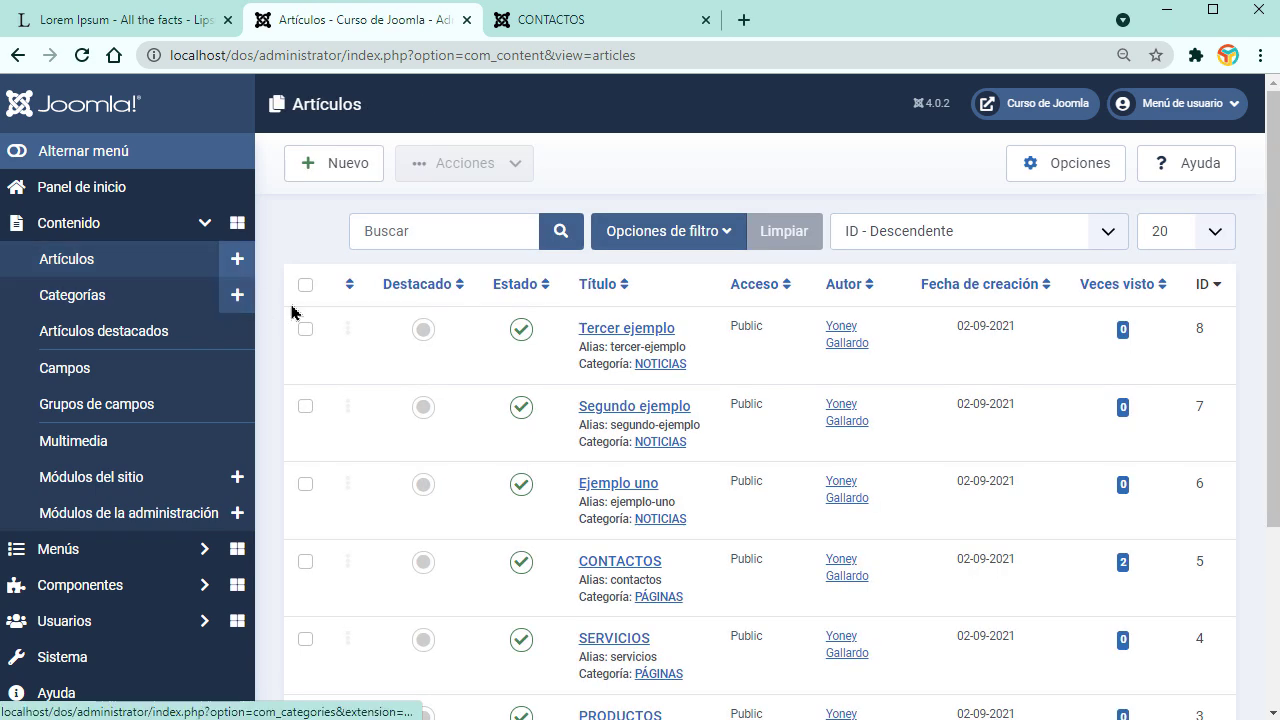
pyautogui.click(333, 163)
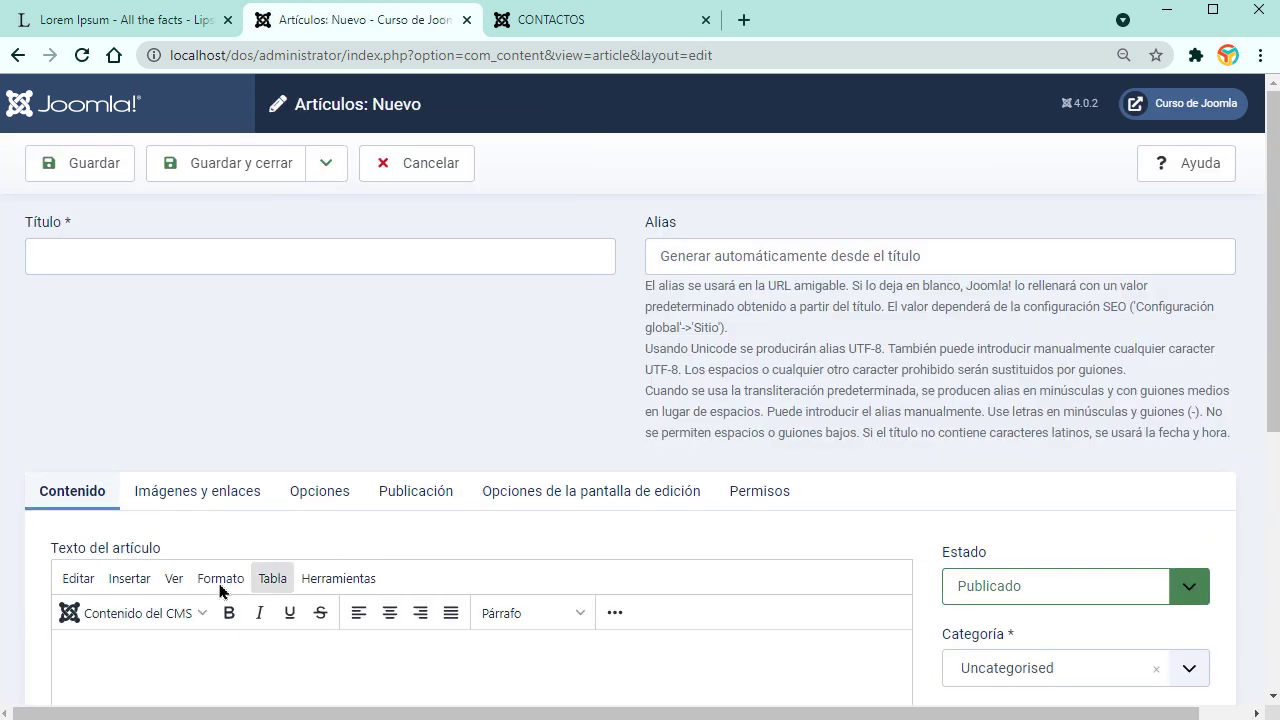
pyautogui.scroll(-2, 194, 542)
pyautogui.click(196, 386)
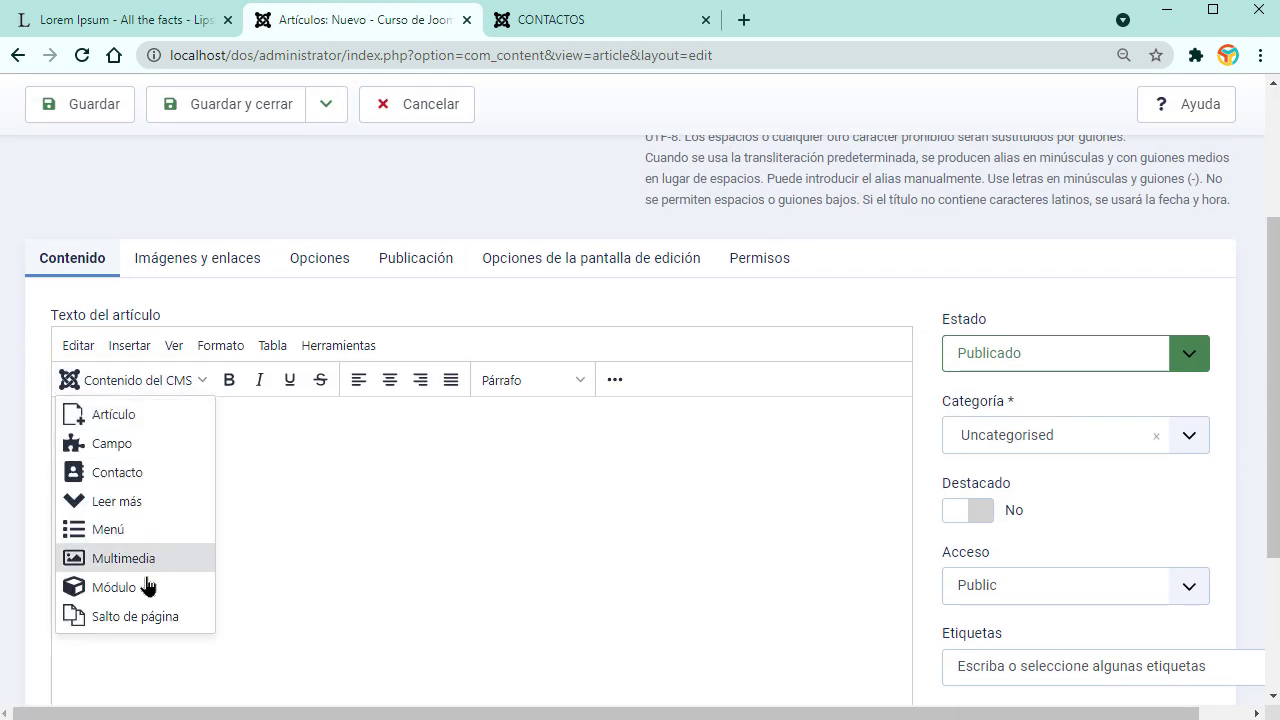
pyautogui.click(343, 549)
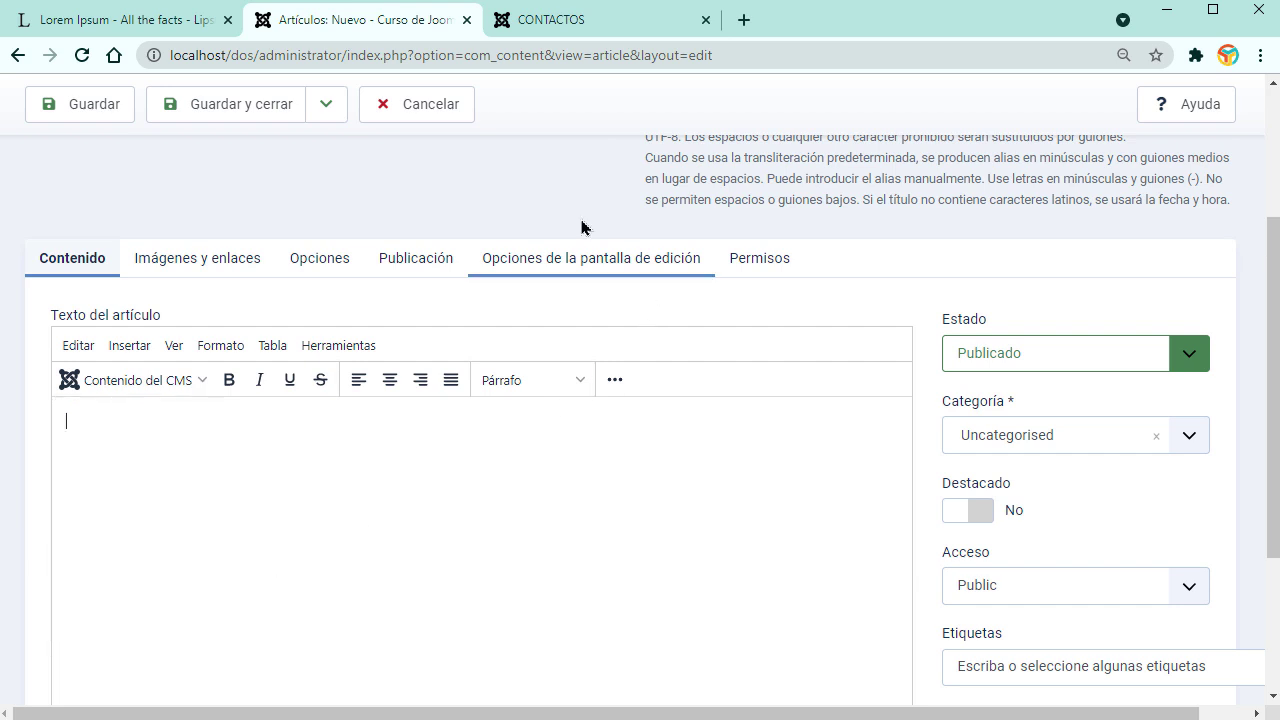
pyautogui.click(417, 112)
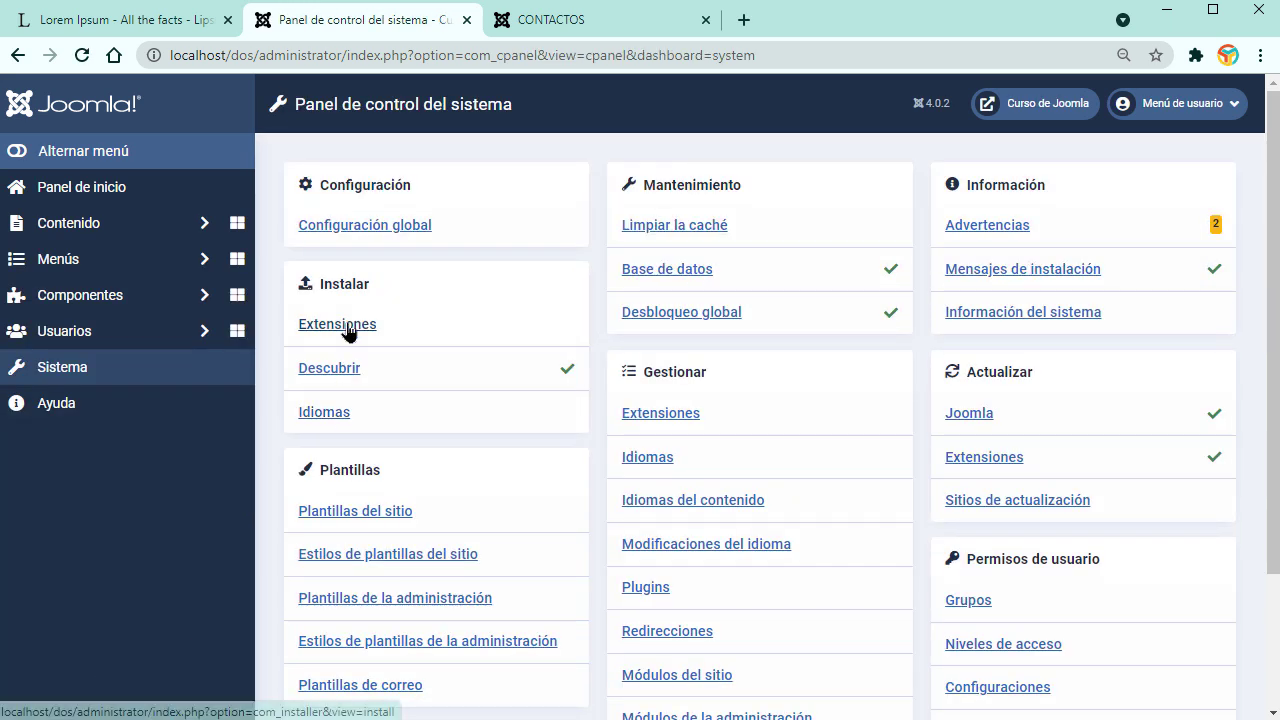
# Step: Search the web directory for 'contact' and install JD Simple Contact Form
pyautogui.click(349, 329)
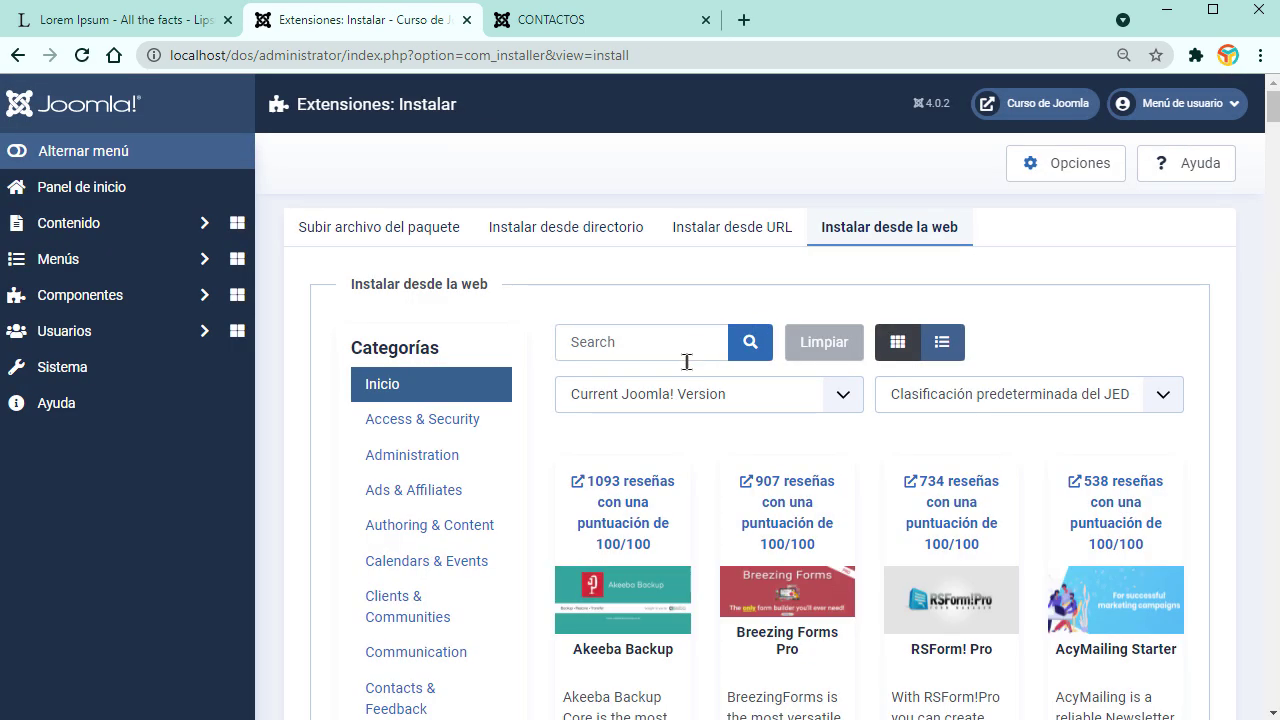
pyautogui.click(664, 352)
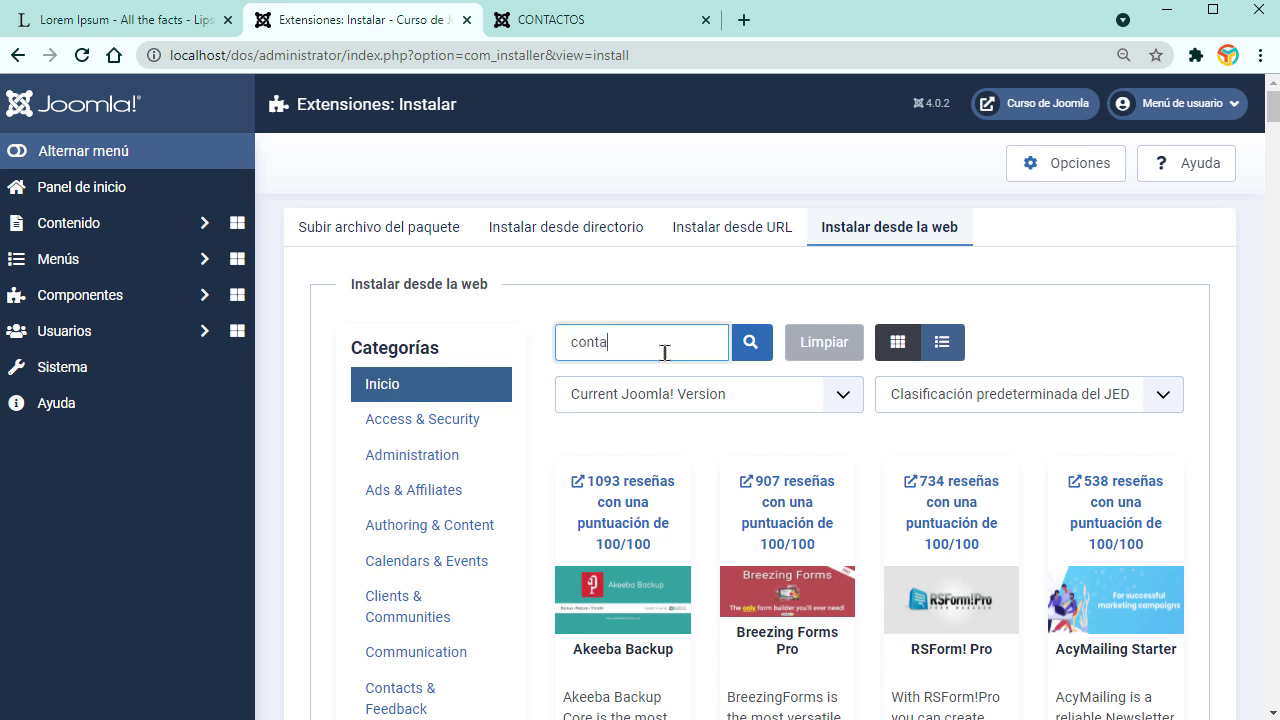
pyautogui.press('Return')
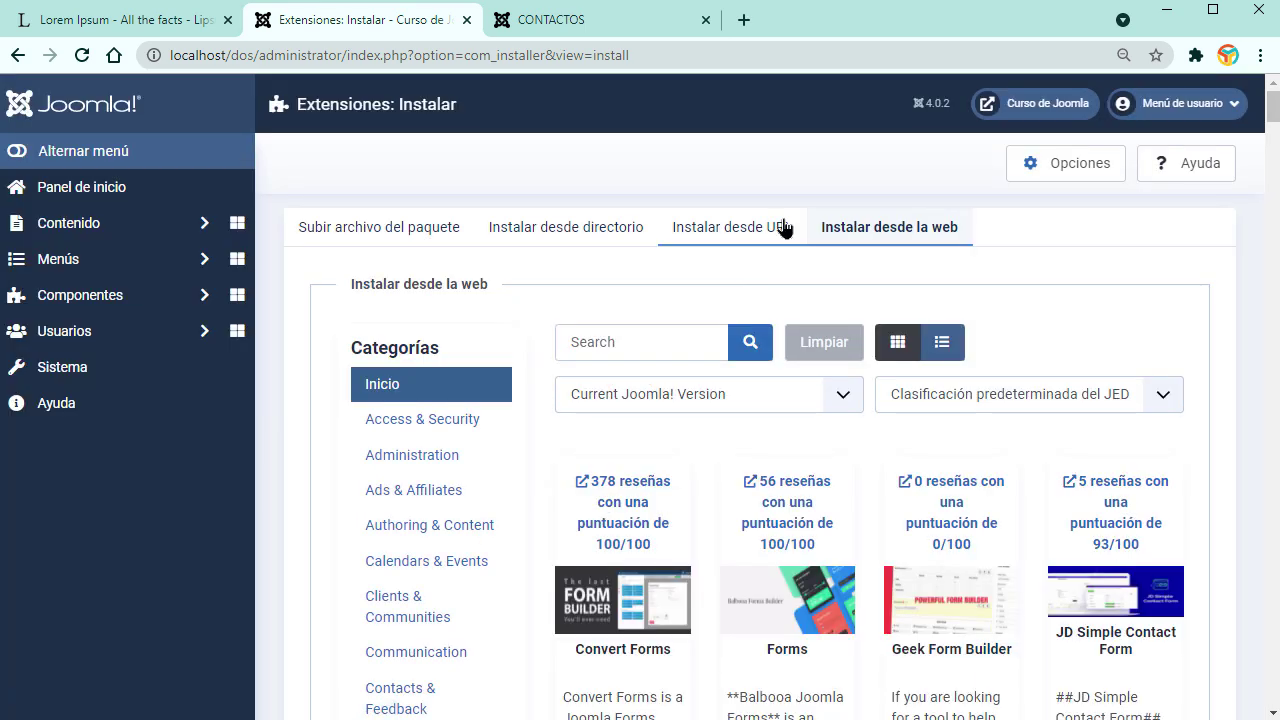
pyautogui.scroll(-3, 1120, 600)
pyautogui.click(1118, 408)
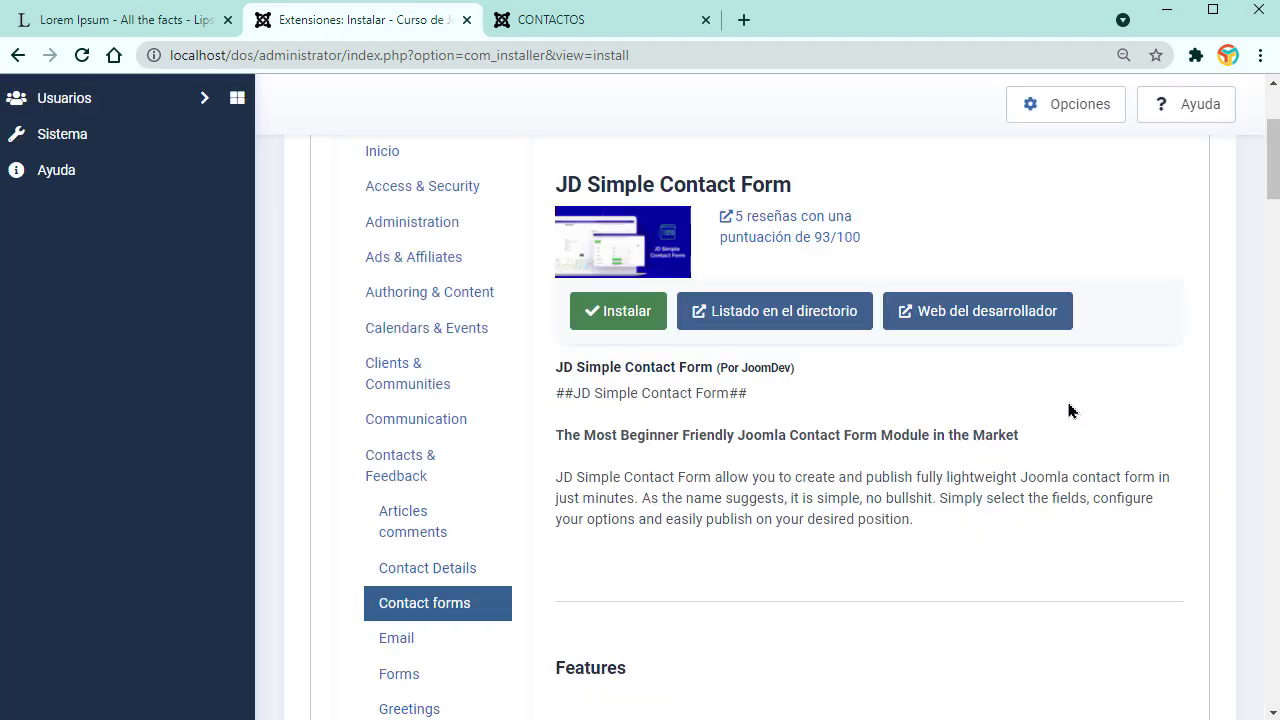
pyautogui.click(627, 316)
pyautogui.click(381, 583)
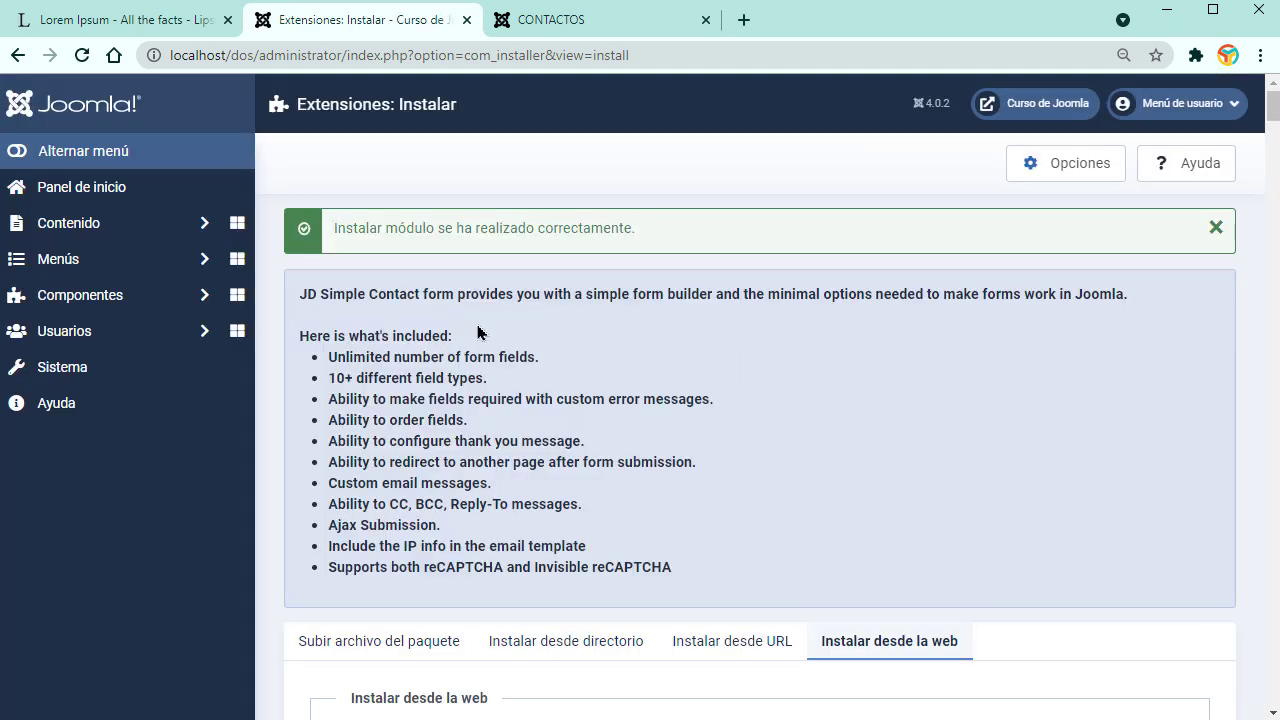
# Step: Open the Contenido > Módulos del sitio list
pyautogui.click(198, 294)
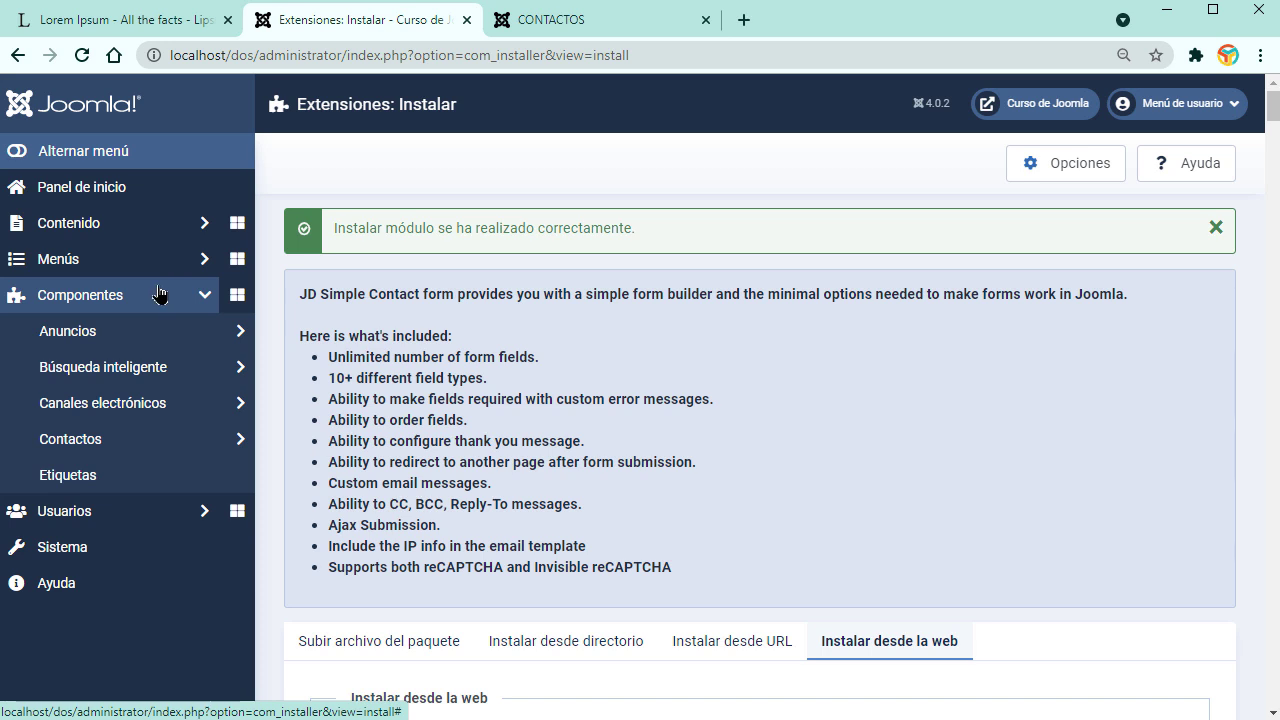
pyautogui.click(160, 294)
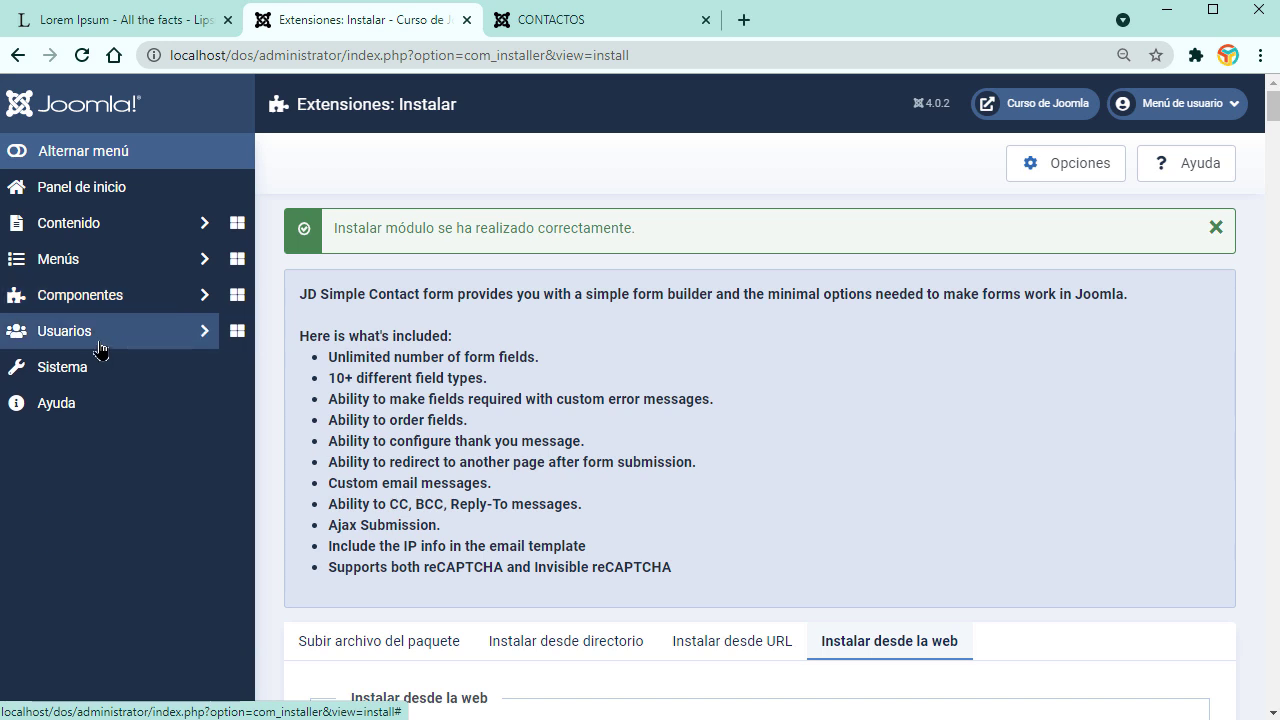
pyautogui.click(200, 223)
pyautogui.click(100, 478)
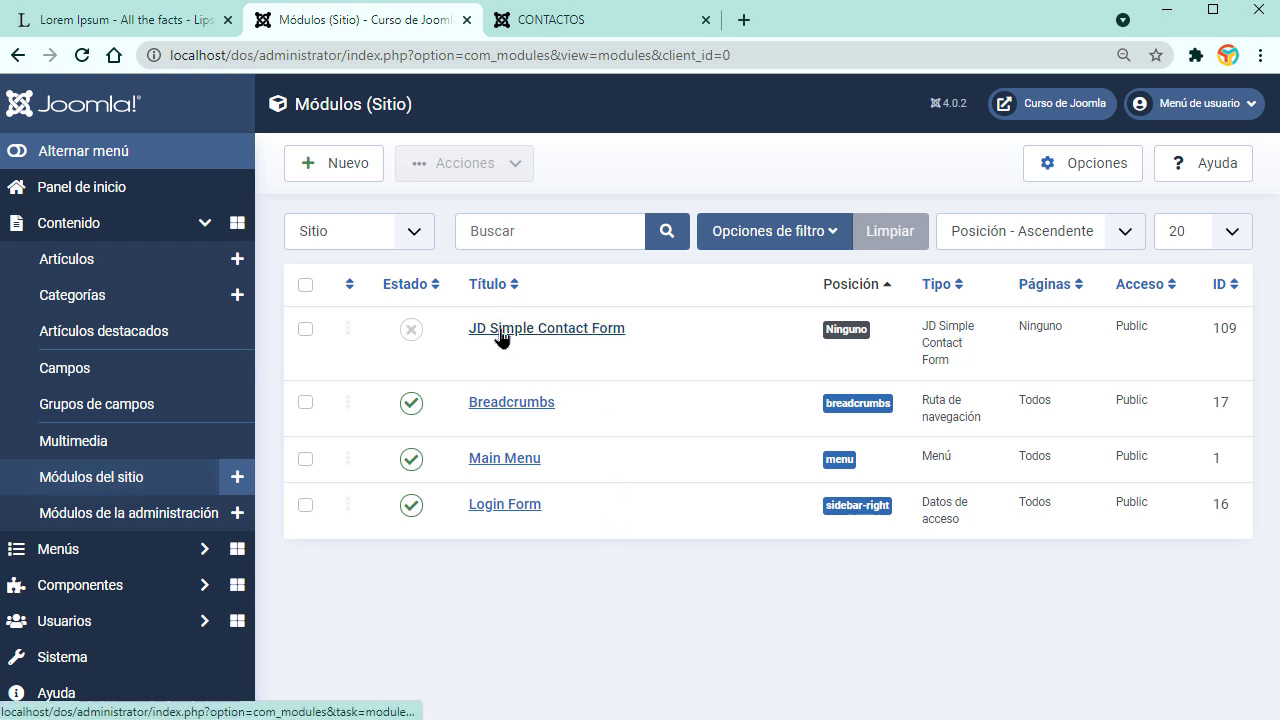
# Step: Publish the JD Simple Contact Form module and open it for editing
pyautogui.click(409, 333)
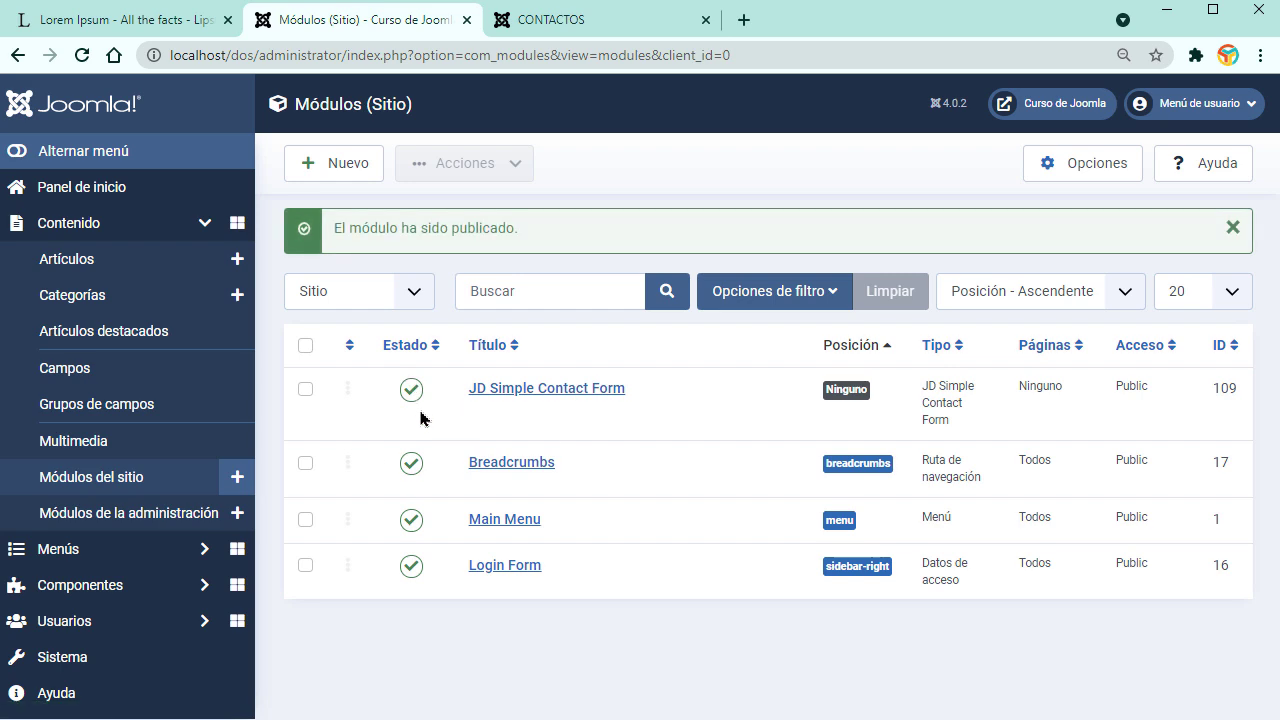
pyautogui.click(513, 389)
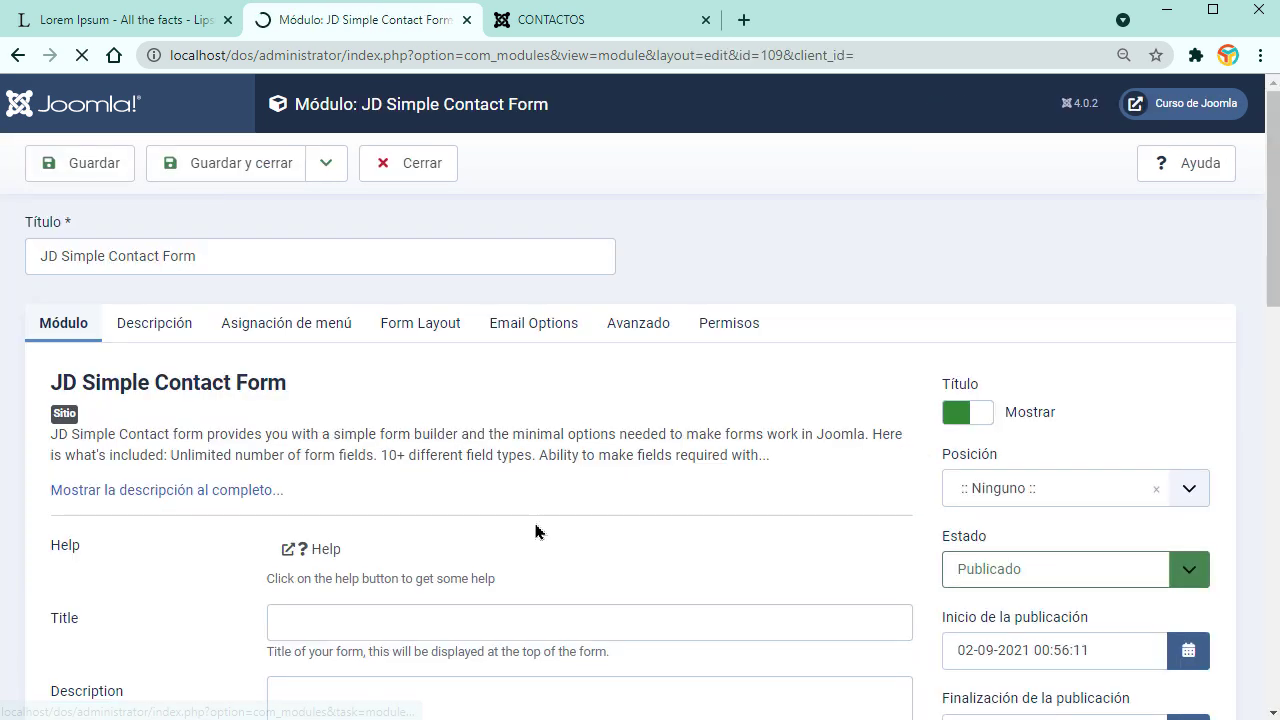
pyautogui.scroll(-5, 534, 525)
pyautogui.scroll(-3, 534, 536)
pyautogui.scroll(10, 534, 534)
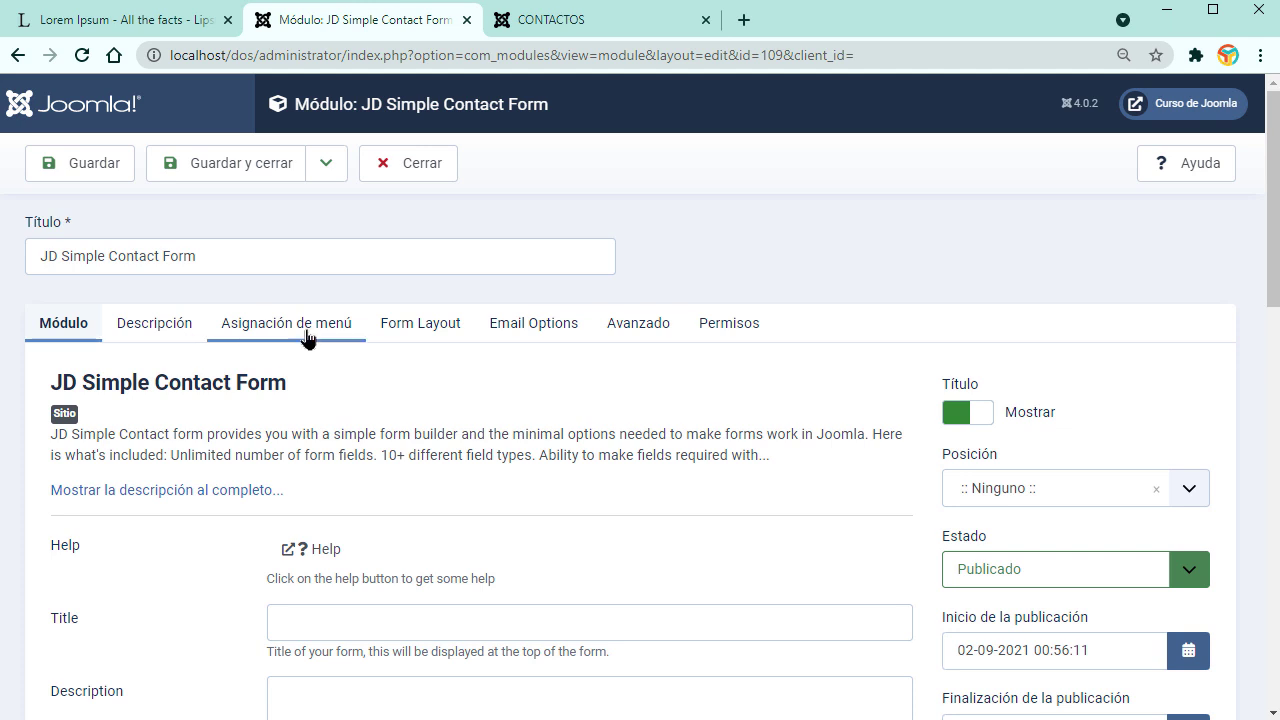
# Step: Set the module's menu assignment to 'En todas las páginas' and go to Form Layout
pyautogui.click(302, 336)
pyautogui.click(400, 448)
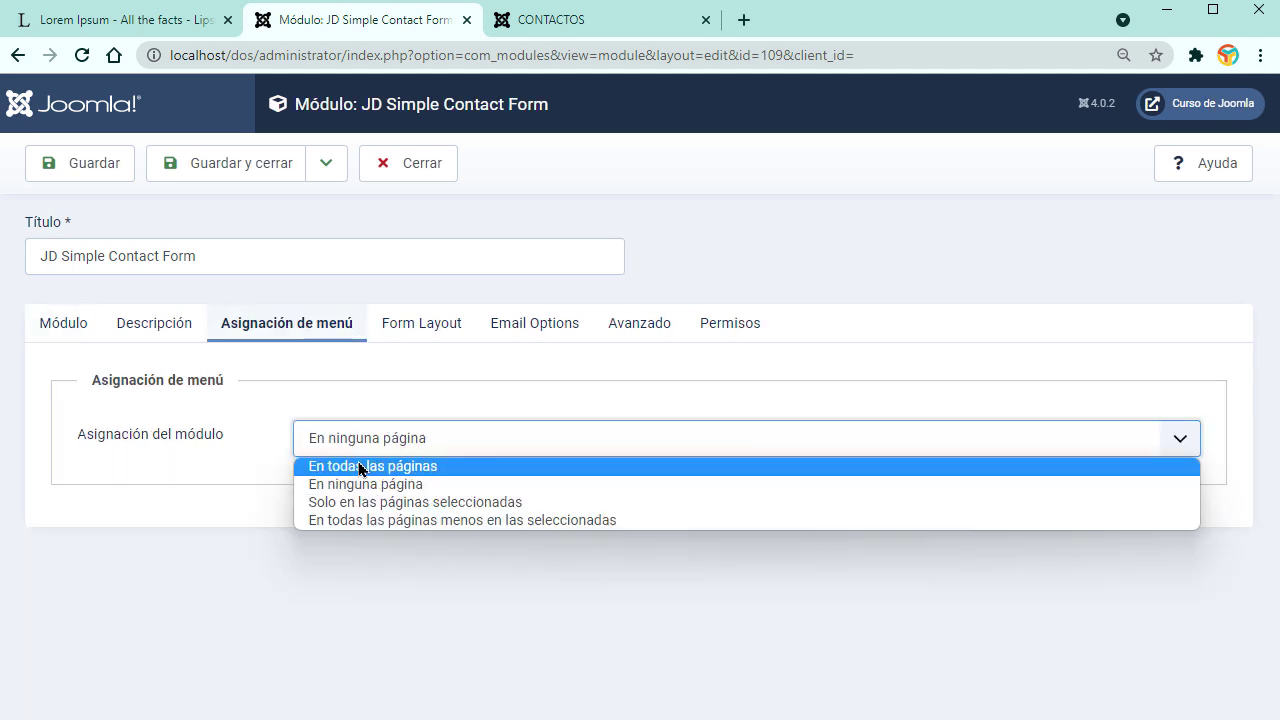
pyautogui.click(360, 466)
pyautogui.click(153, 336)
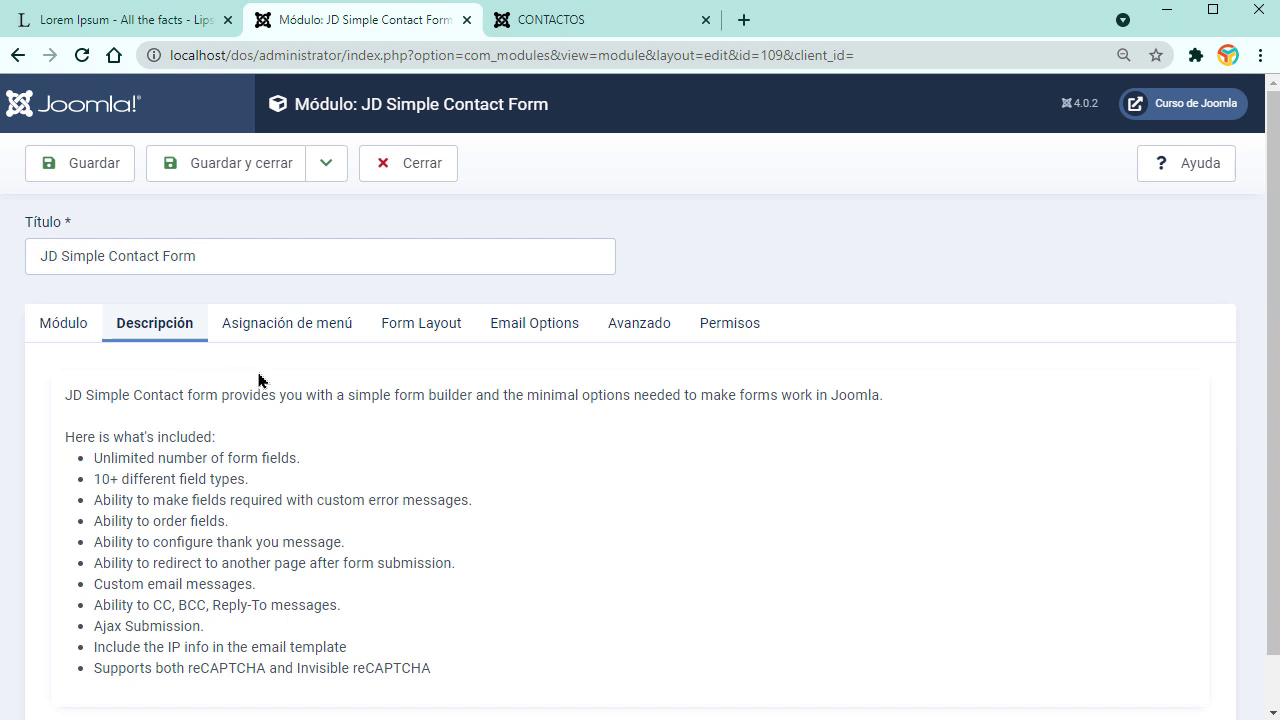
pyautogui.click(400, 328)
# Step: Add a first form field named Nombre
pyautogui.click(300, 433)
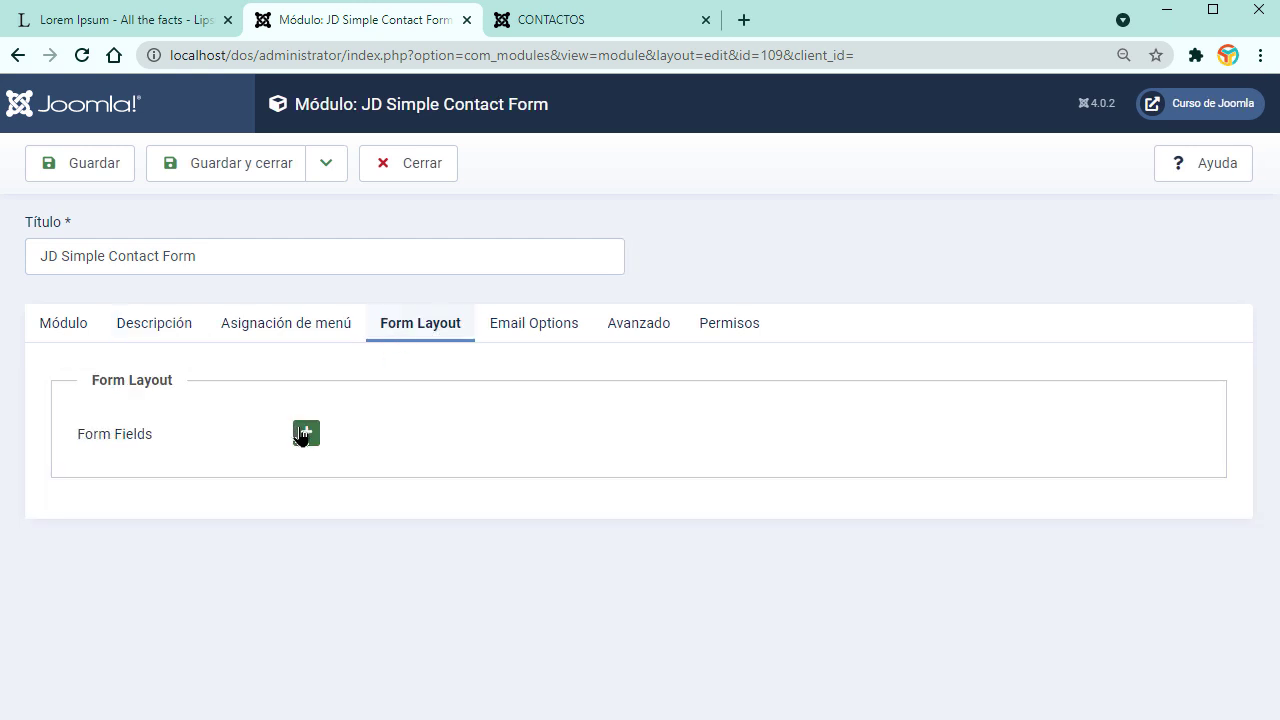
pyautogui.click(602, 500)
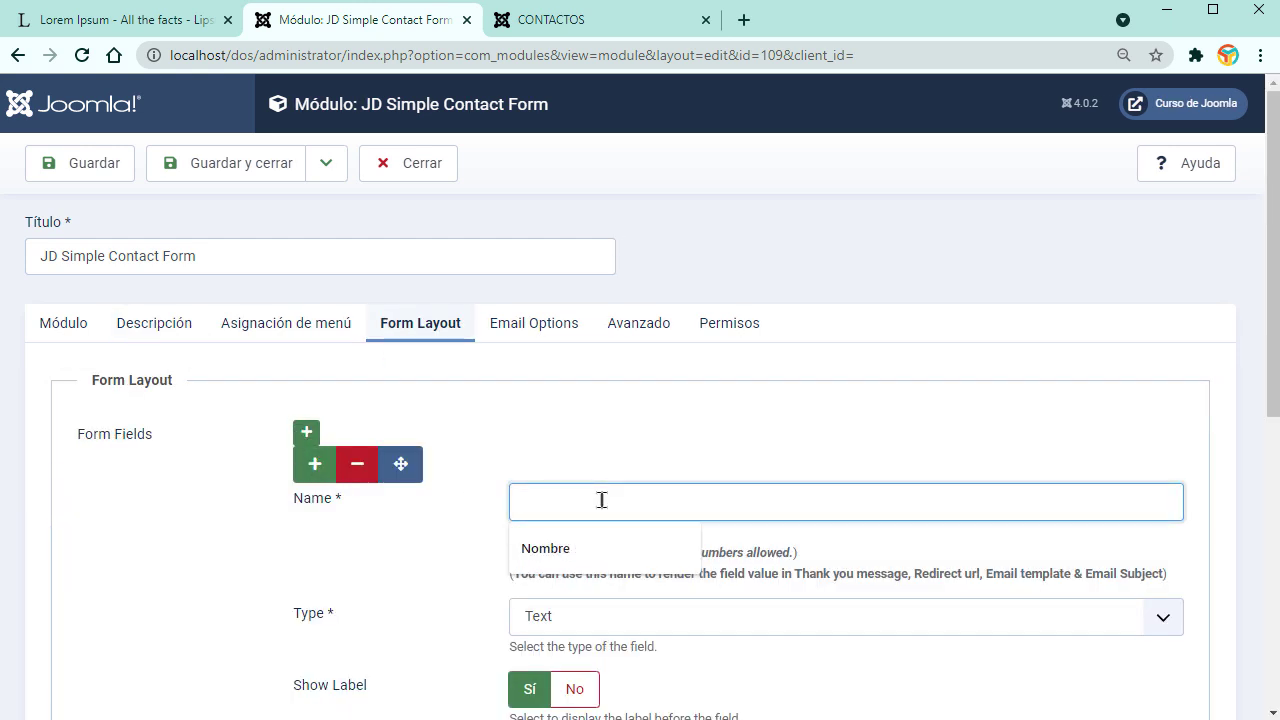
pyautogui.click(600, 549)
pyautogui.scroll(-3, 575, 440)
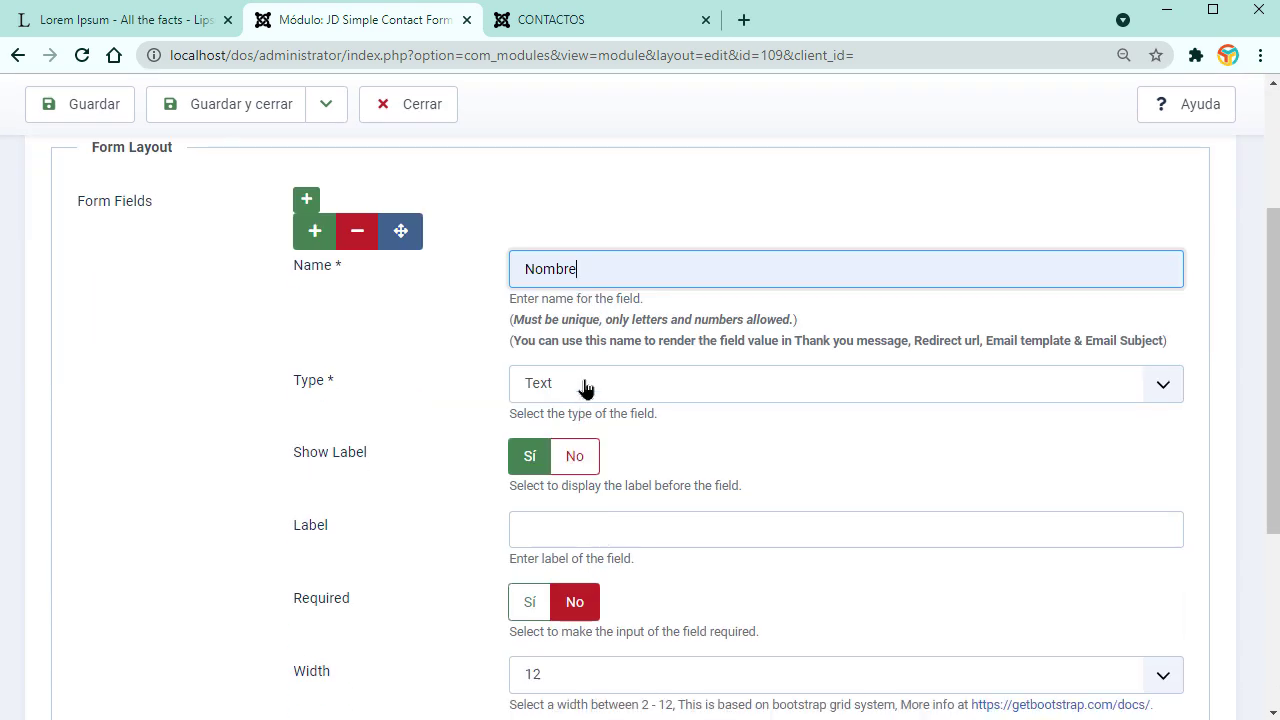
pyautogui.scroll(-3, 588, 395)
pyautogui.scroll(2, 592, 411)
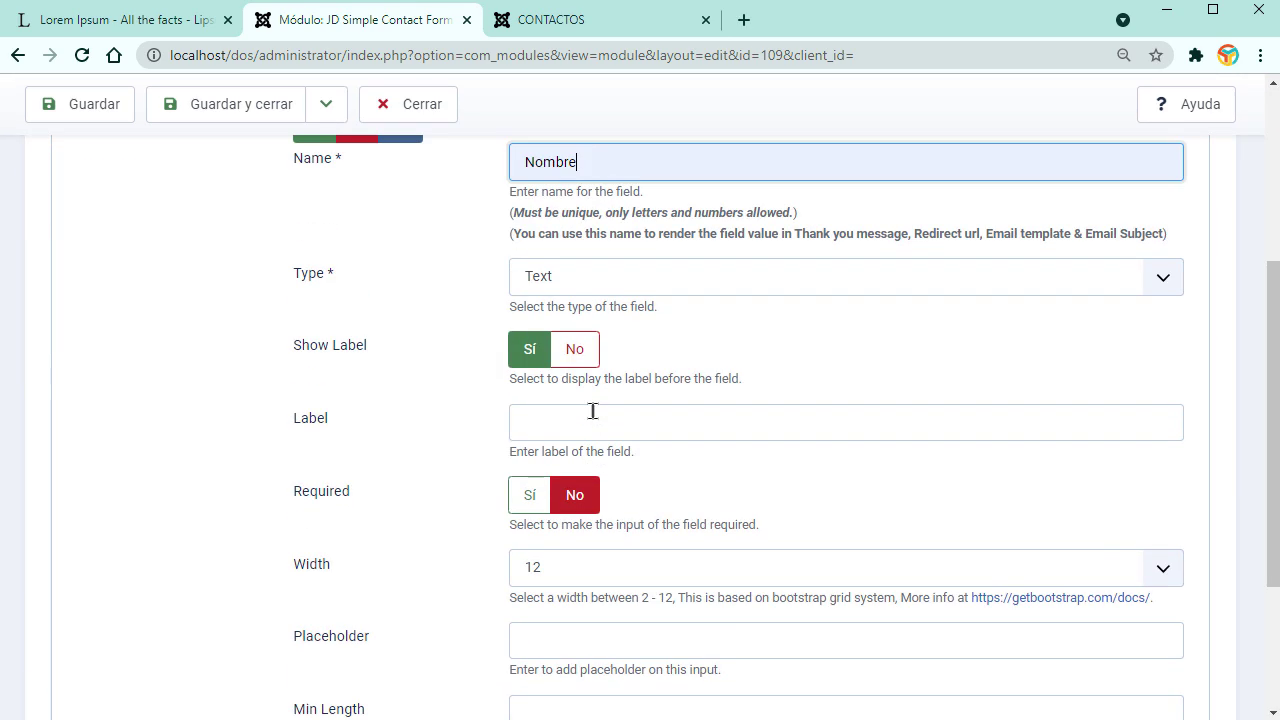
pyautogui.scroll(3, 590, 417)
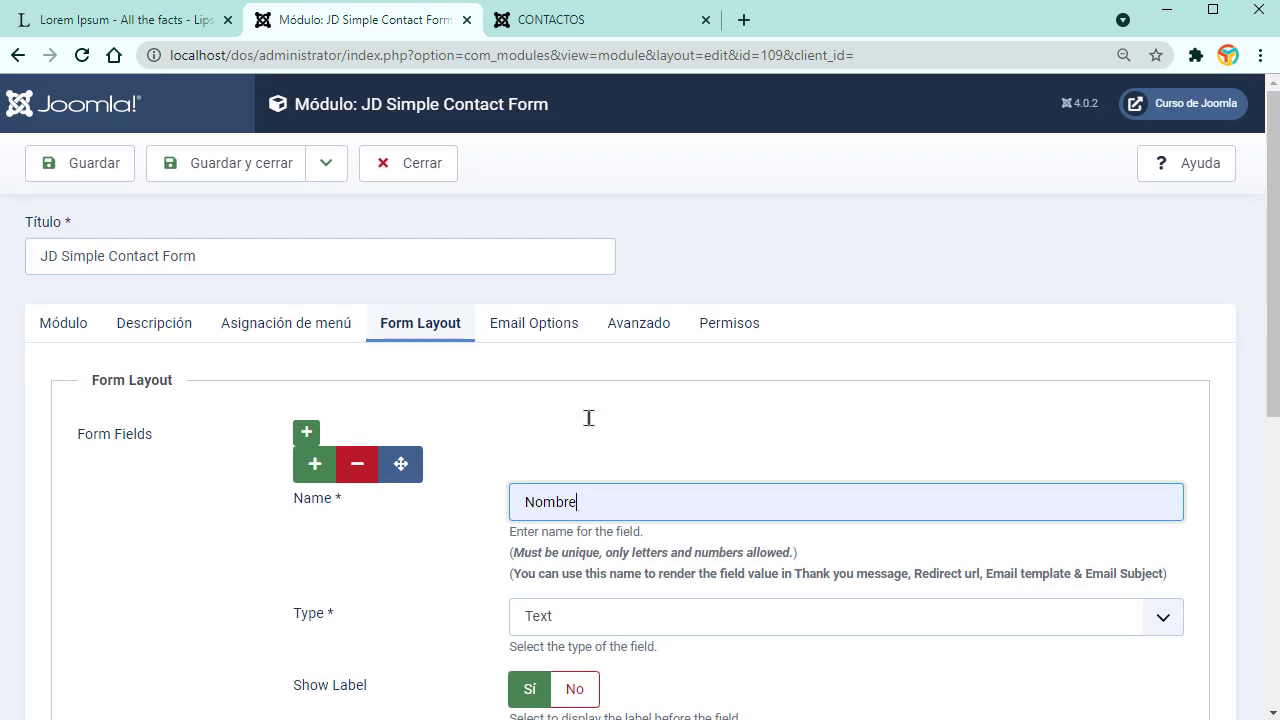
# Step: Add a second field named Correo with the Email type
pyautogui.click(314, 463)
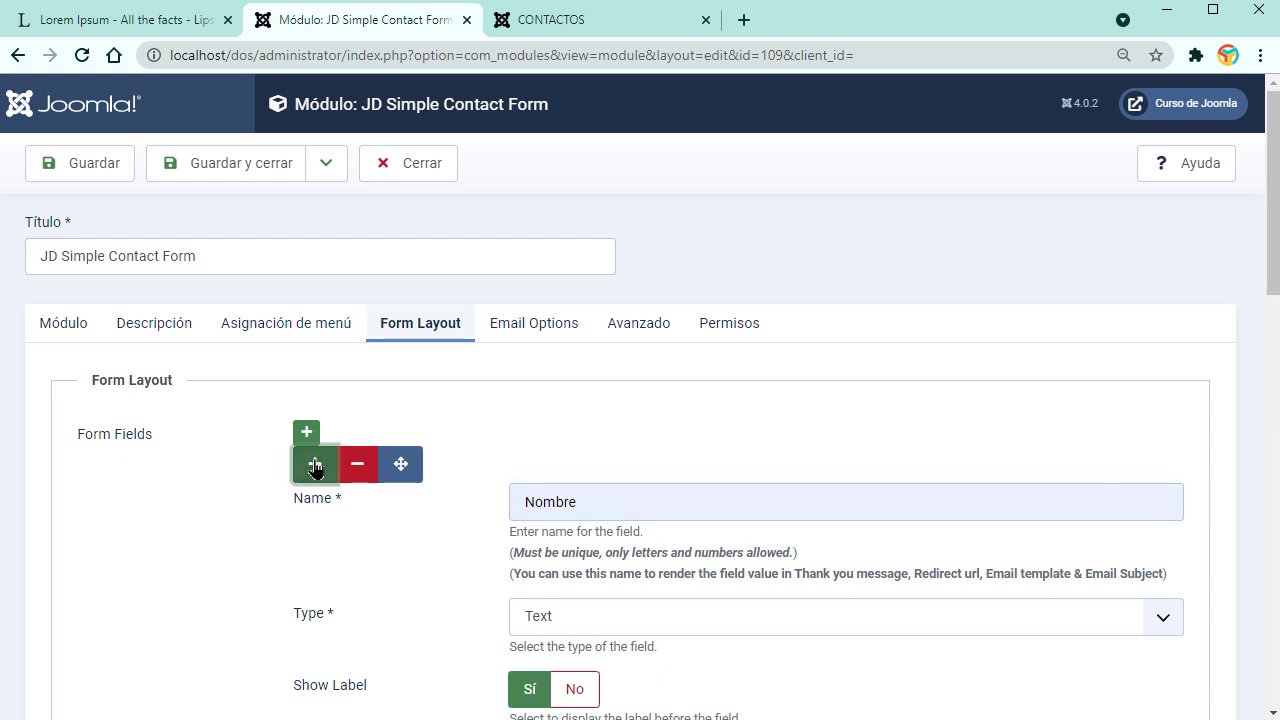
pyautogui.scroll(-6, 588, 570)
pyautogui.scroll(-3, 588, 570)
pyautogui.click(583, 307)
pyautogui.click(558, 358)
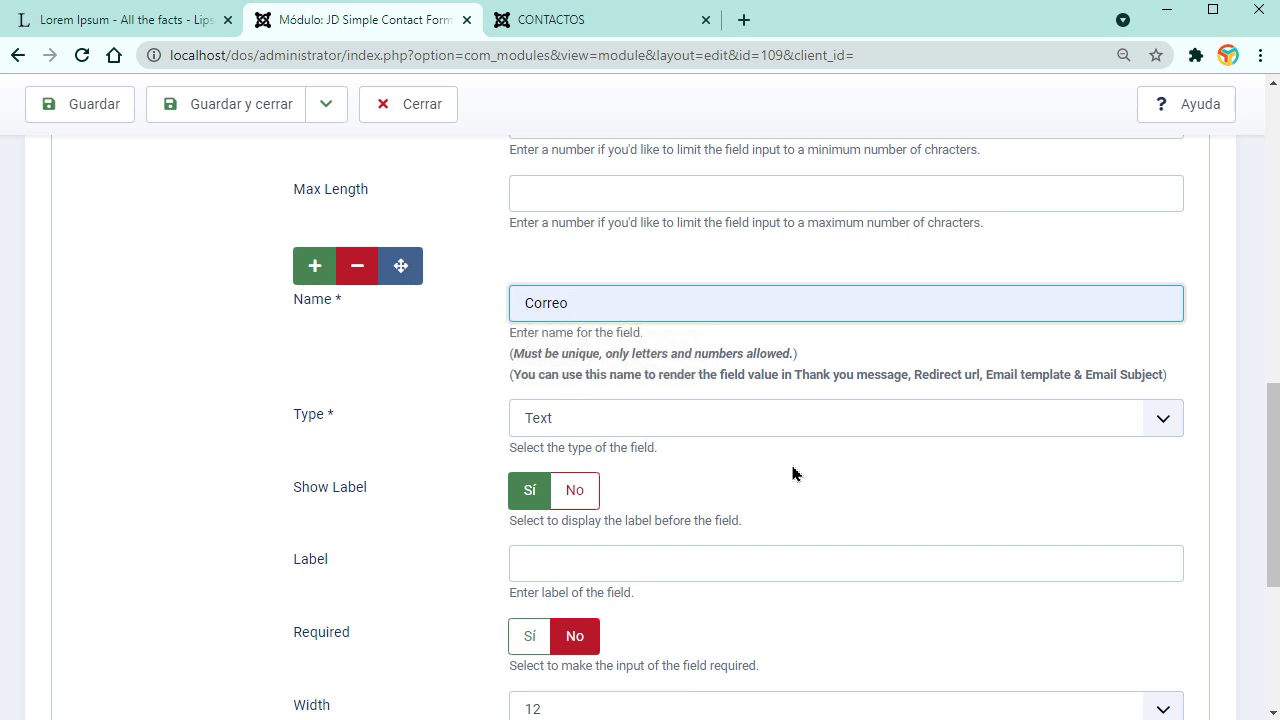
pyautogui.click(1163, 422)
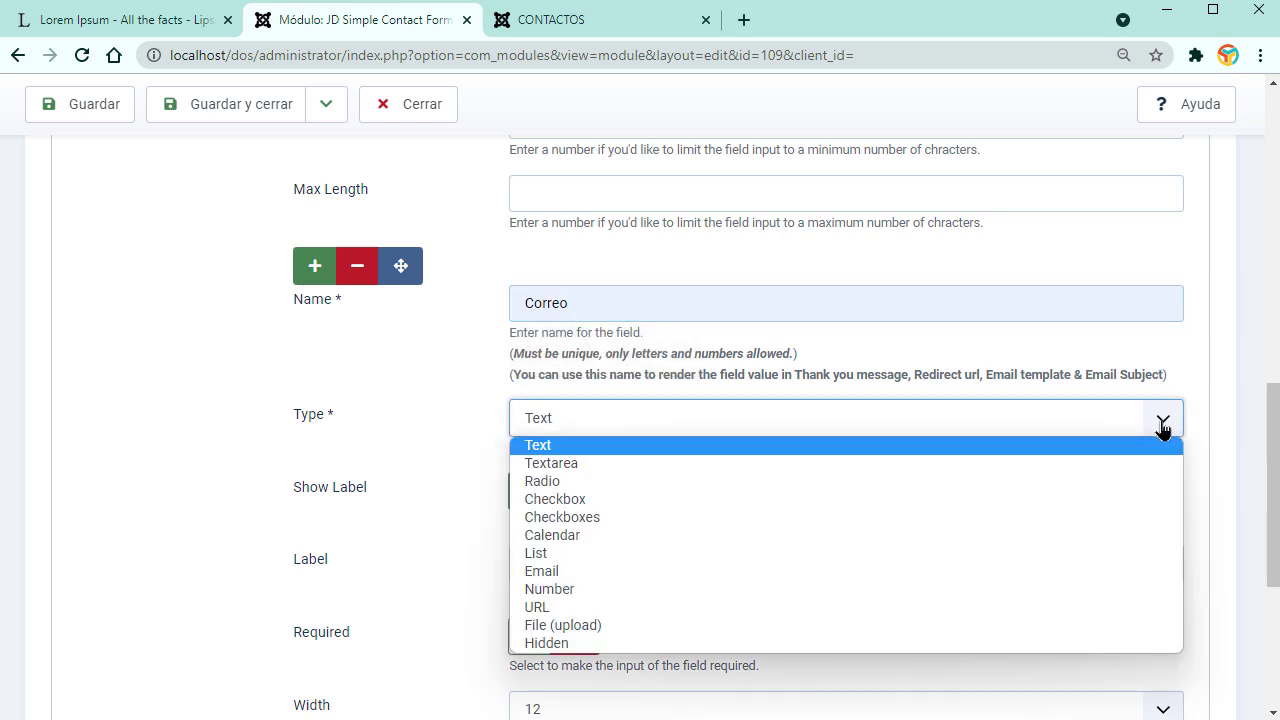
pyautogui.click(566, 573)
pyautogui.scroll(-3, 769, 570)
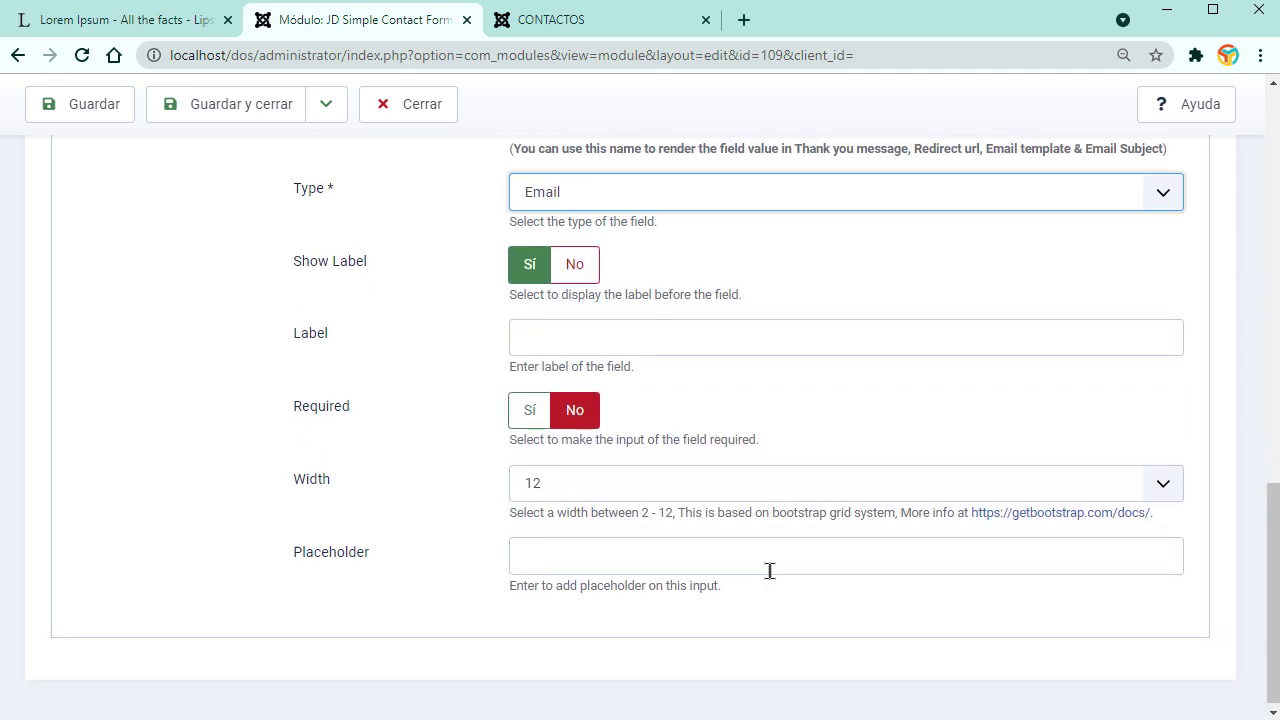
pyautogui.scroll(12, 765, 571)
pyautogui.scroll(-7, 758, 575)
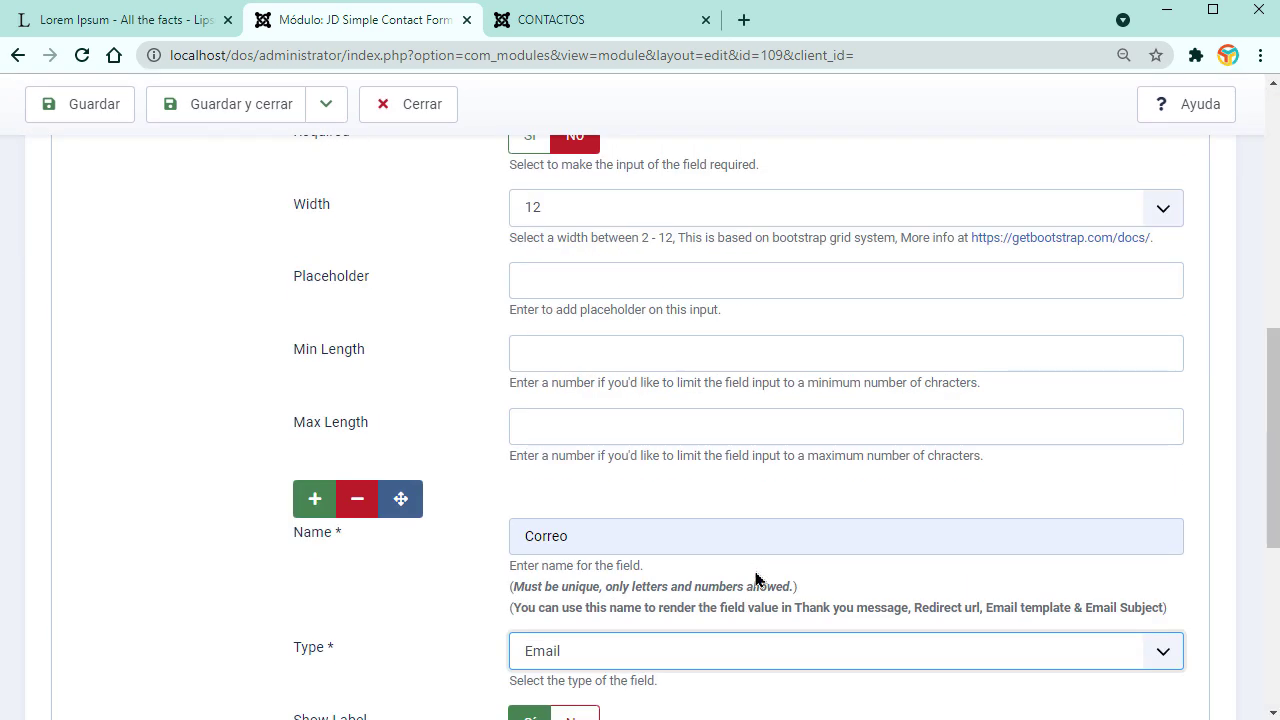
# Step: Add a third field Consulta of type Textarea and save the module
pyautogui.click(315, 498)
pyautogui.scroll(-7, 886, 528)
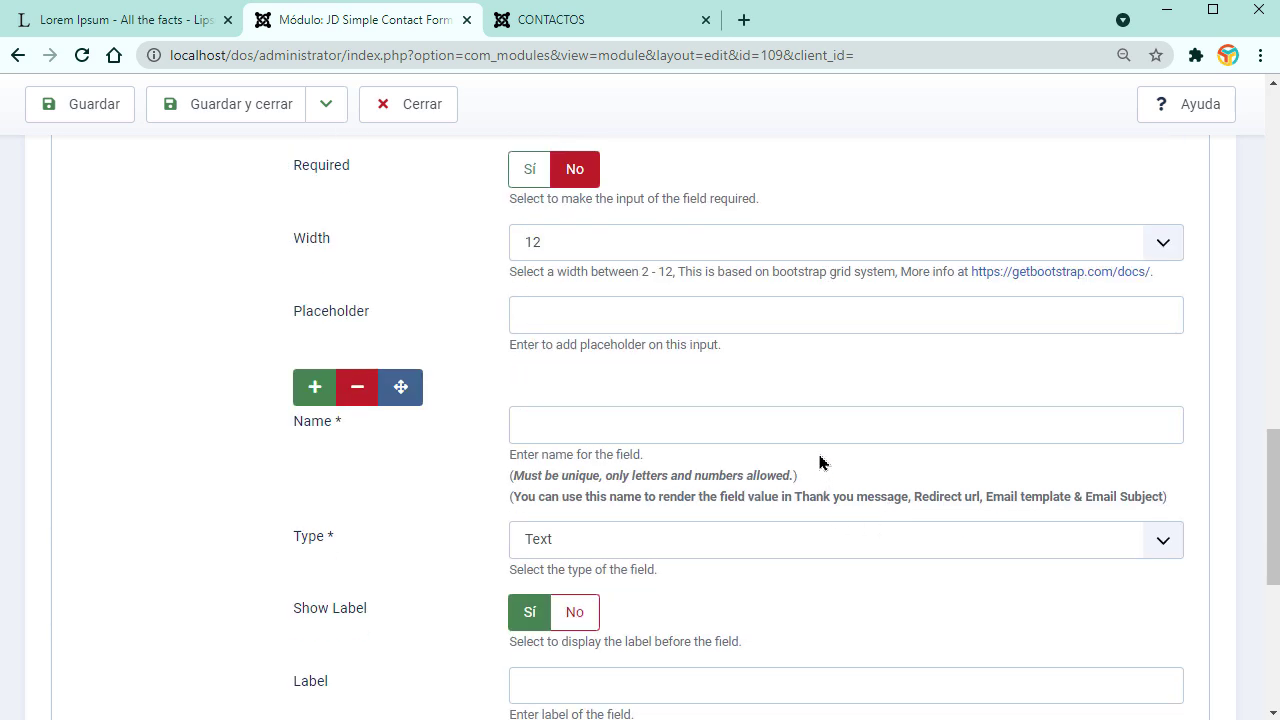
pyautogui.click(931, 425)
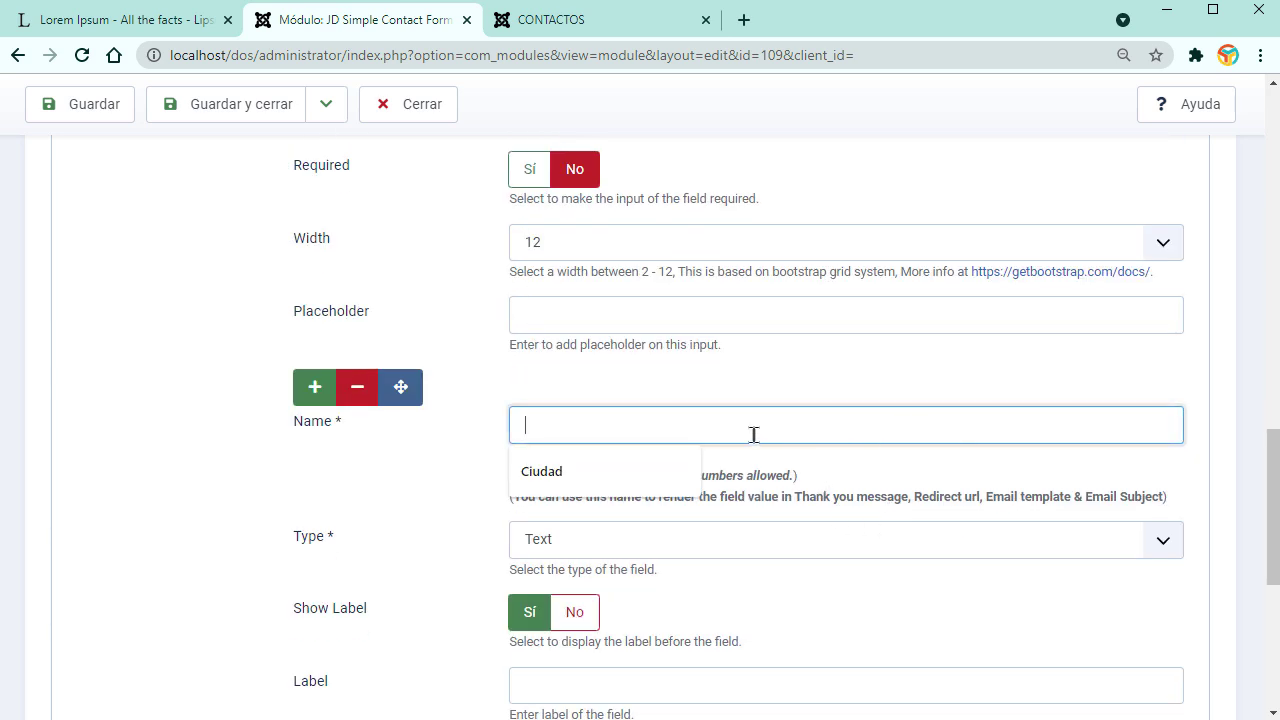
pyautogui.write('Consulta')
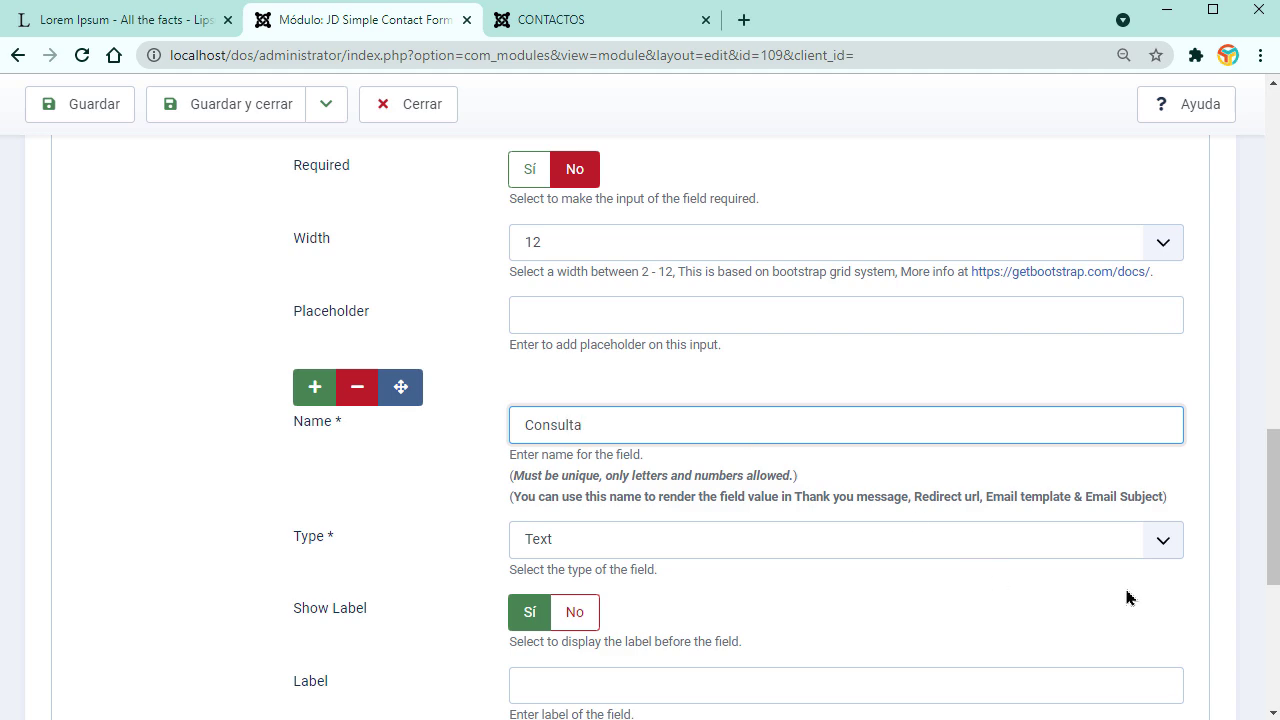
pyautogui.click(1160, 539)
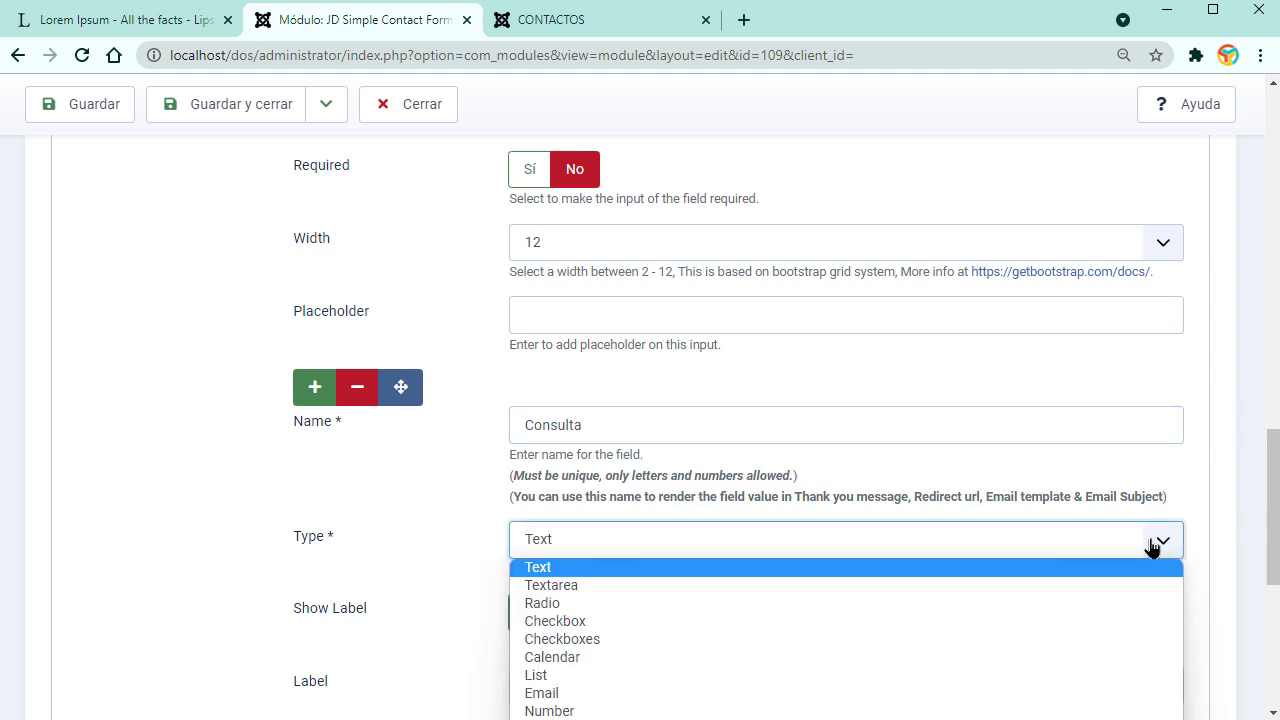
pyautogui.click(596, 588)
pyautogui.scroll(-4, 593, 598)
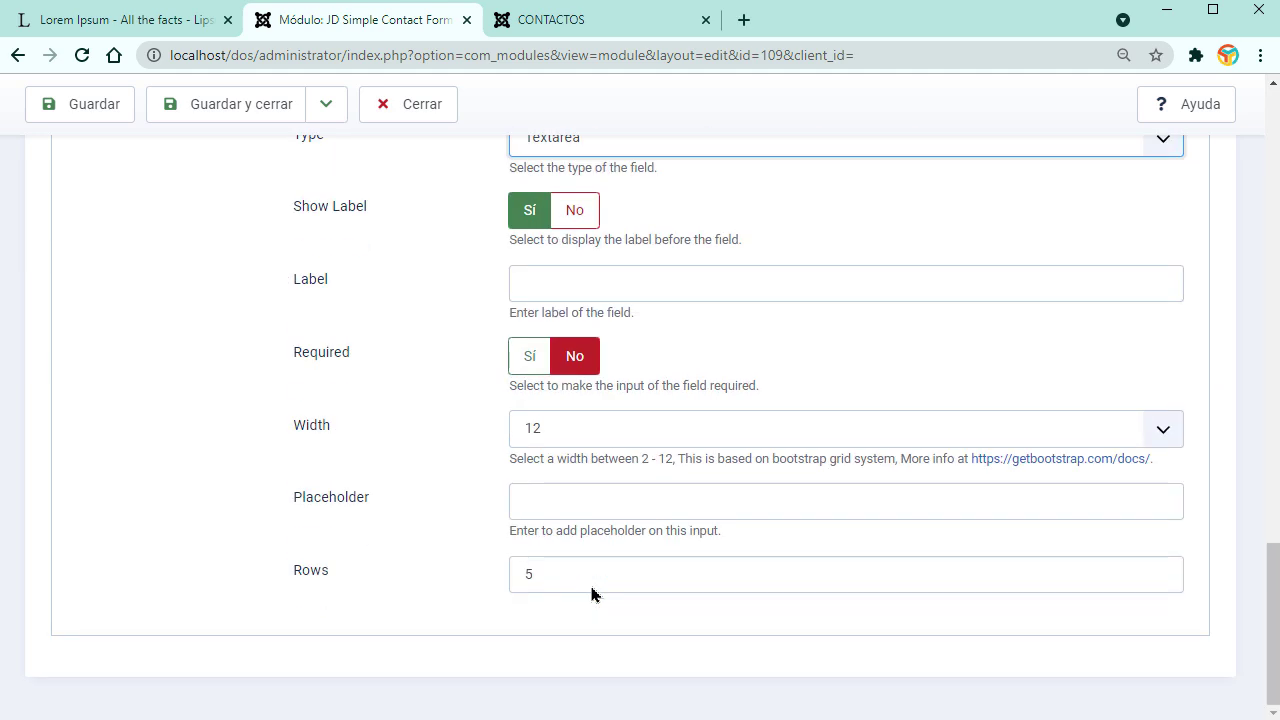
pyautogui.press('Up')
pyautogui.press('Up')
pyautogui.scroll(5, 502, 598)
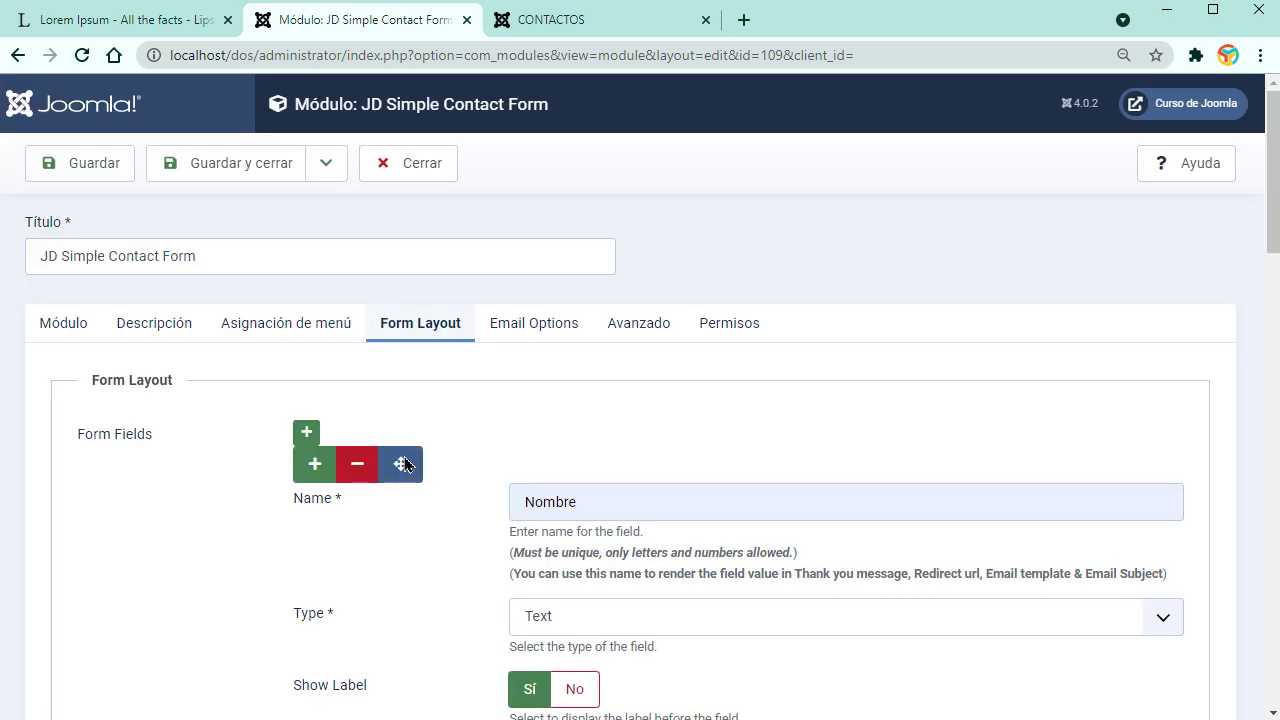
pyautogui.click(90, 168)
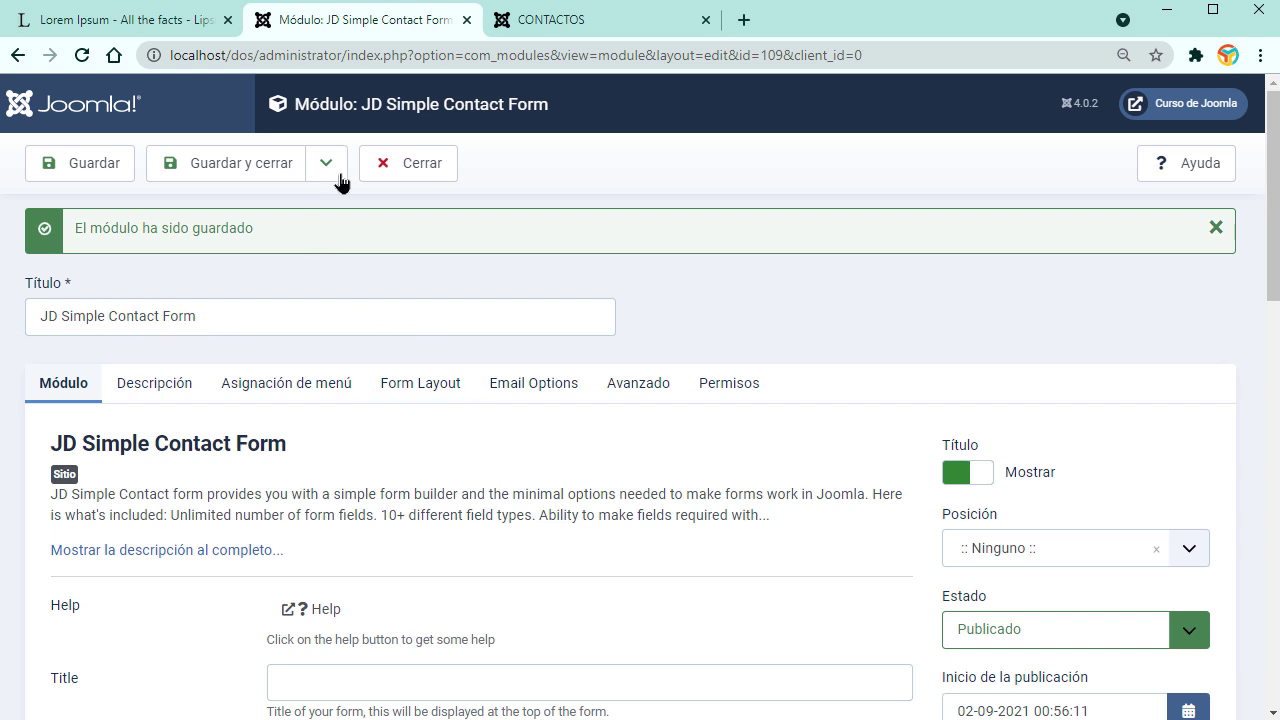
# Step: Close the module and open the CONTACTOS article from the article list
pyautogui.click(405, 165)
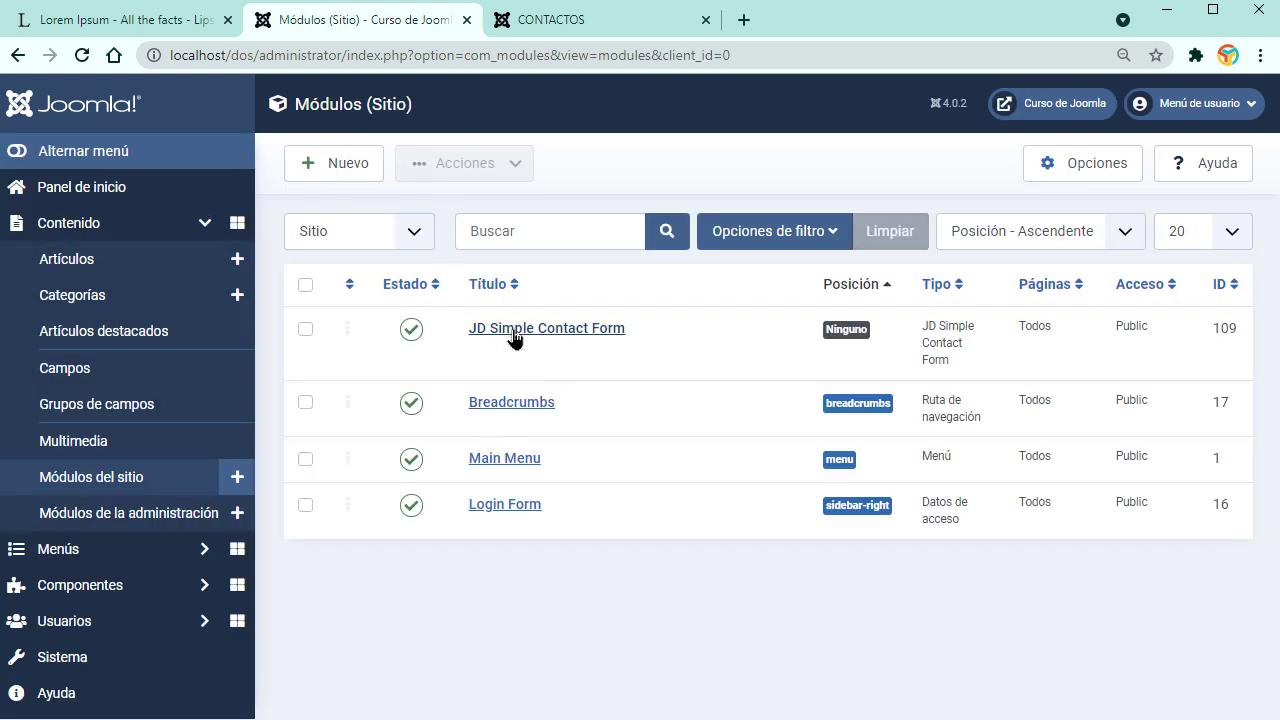
pyautogui.click(120, 270)
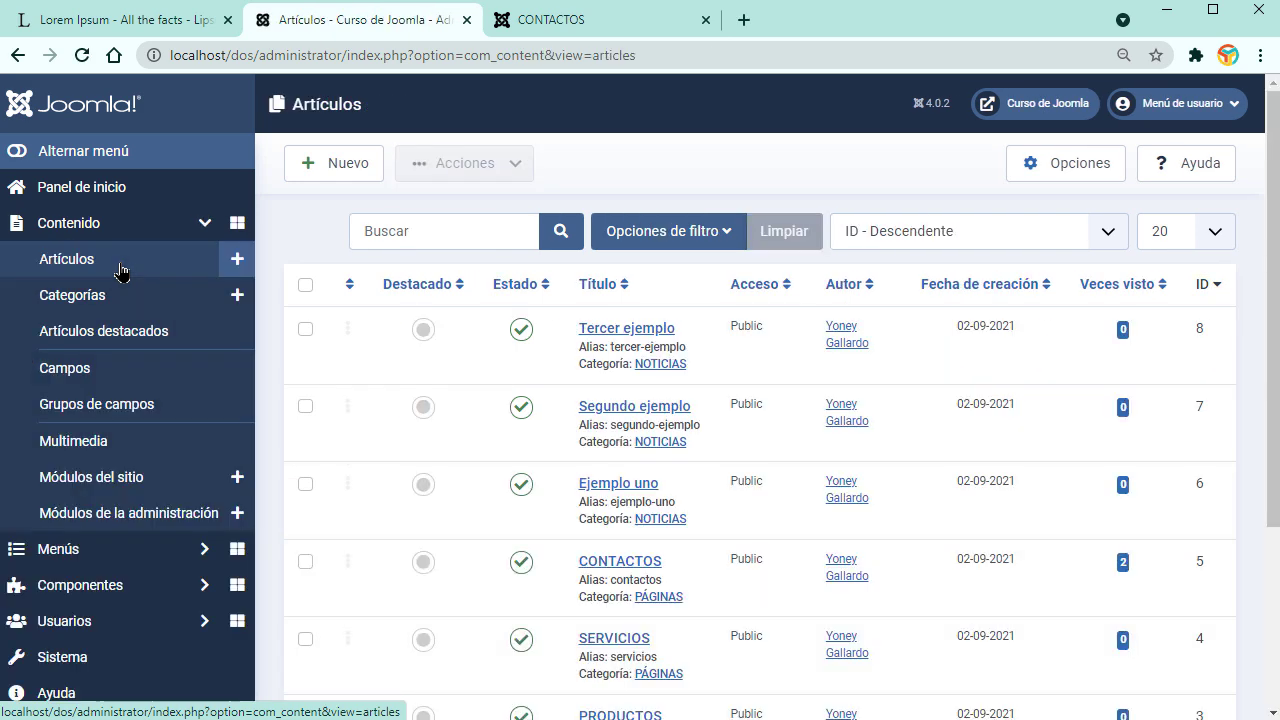
pyautogui.scroll(-5, 506, 516)
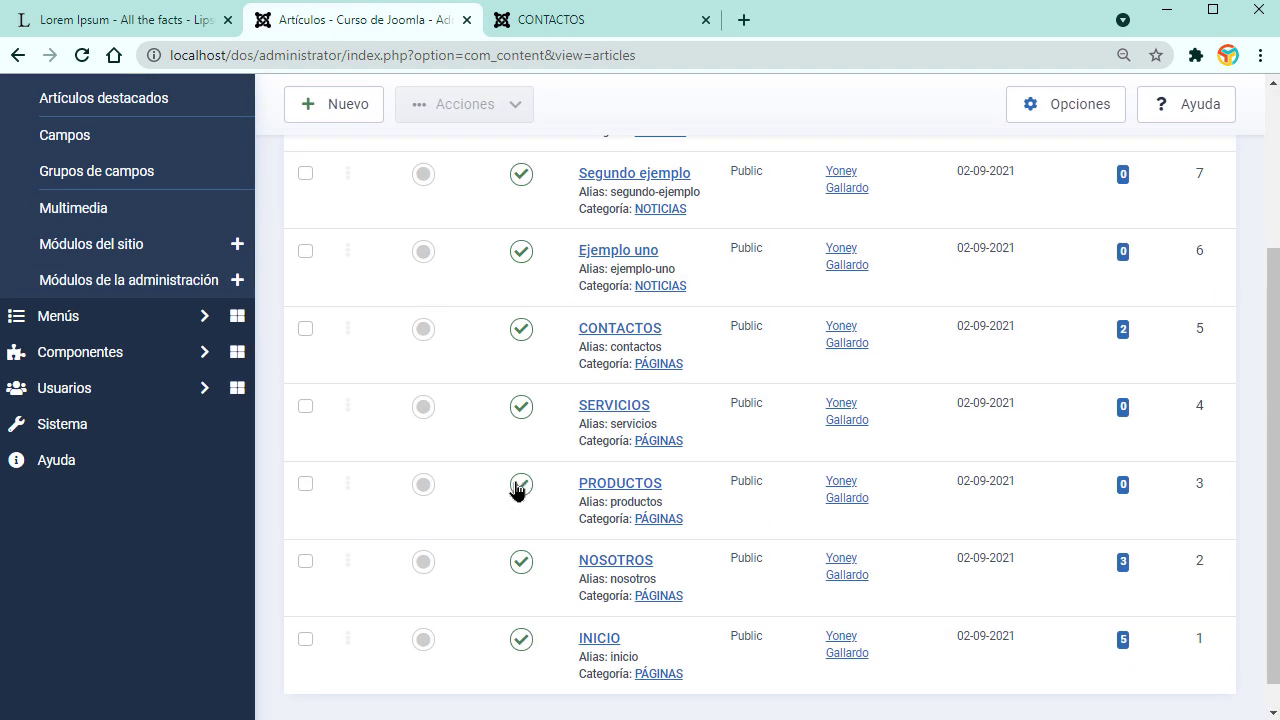
pyautogui.click(631, 330)
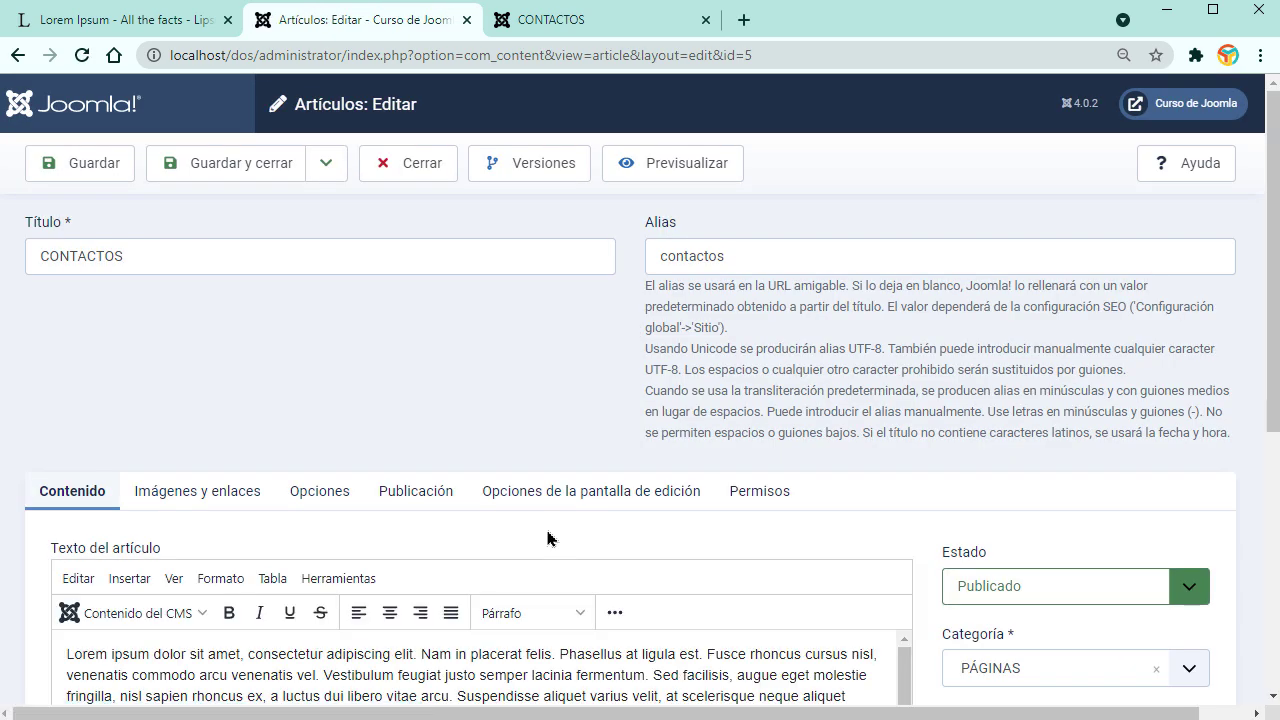
# Step: Replace the CONTACTOS body text with the embedded JD Simple Contact Form module
pyautogui.scroll(-5, 547, 539)
pyautogui.hotkey('ctrl', 'a')
pyautogui.press('Delete')
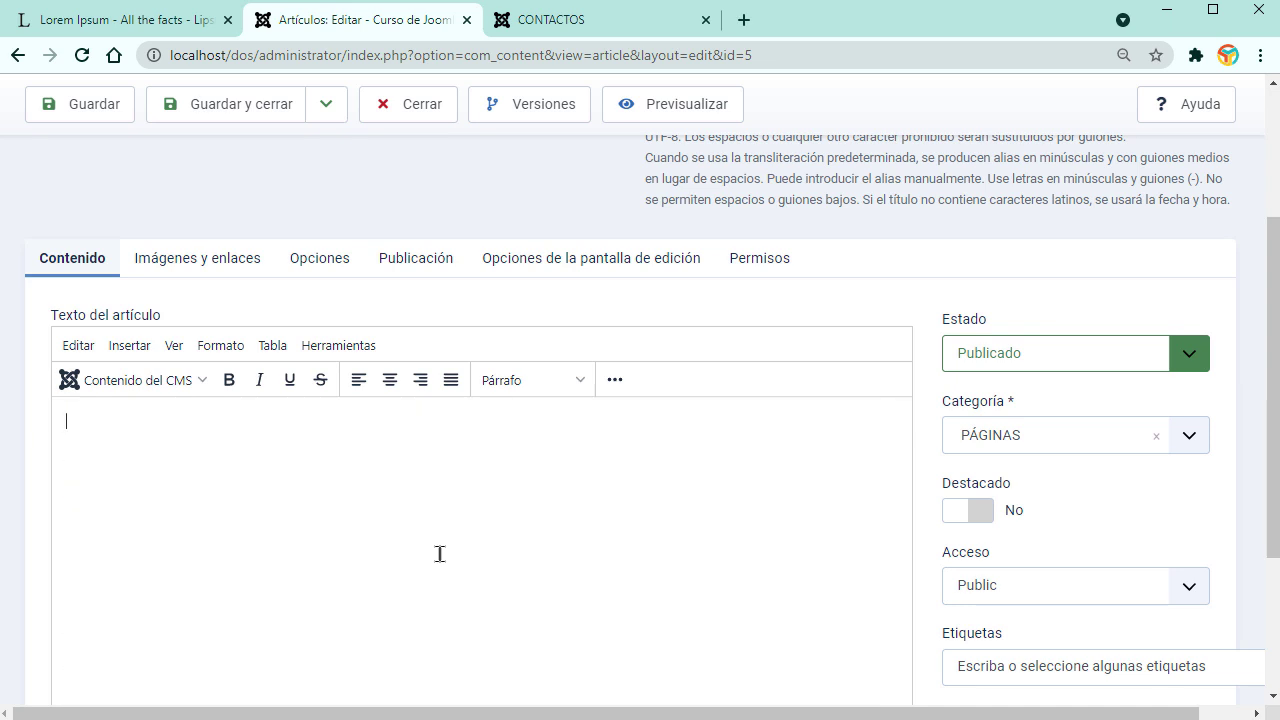
pyautogui.click(189, 381)
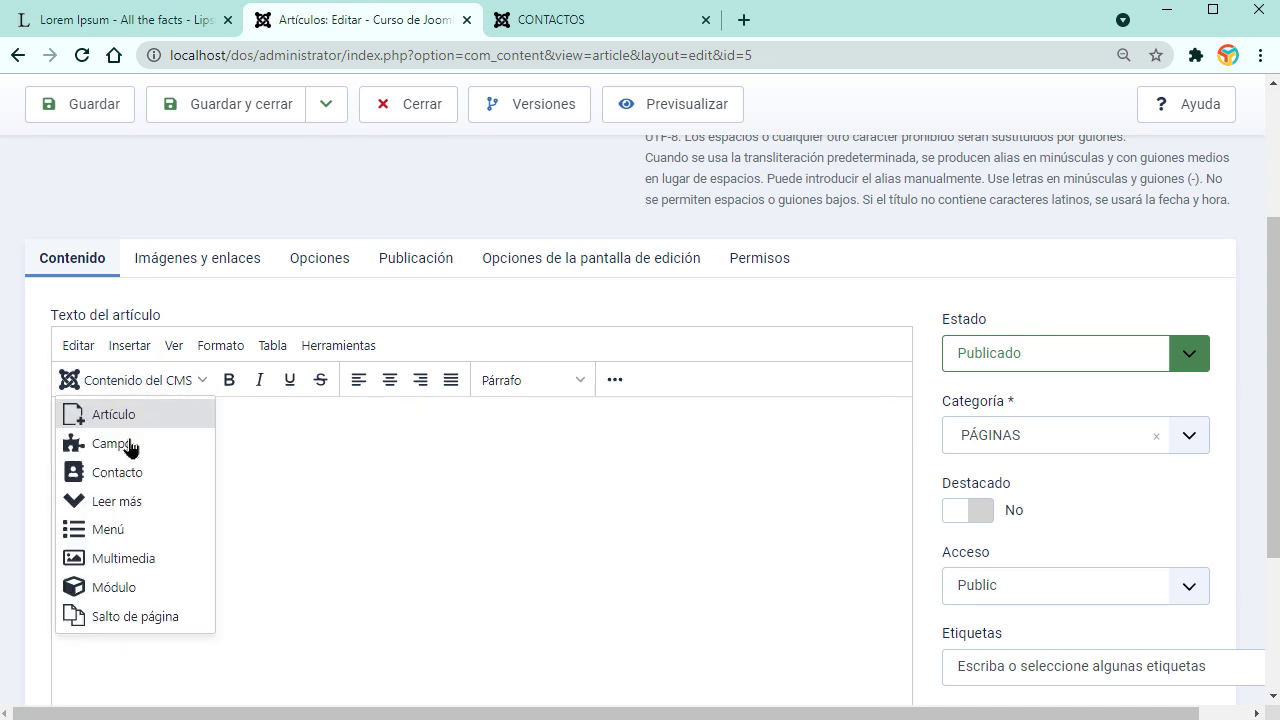
pyautogui.click(115, 588)
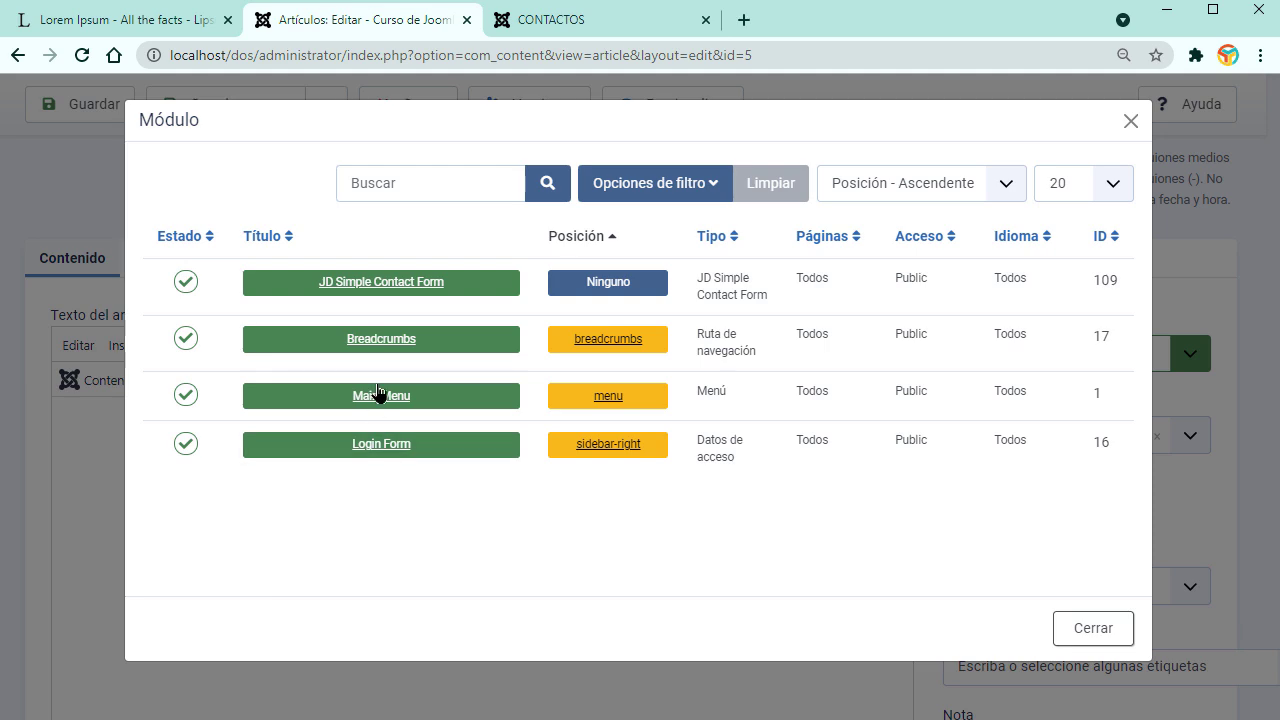
pyautogui.click(385, 285)
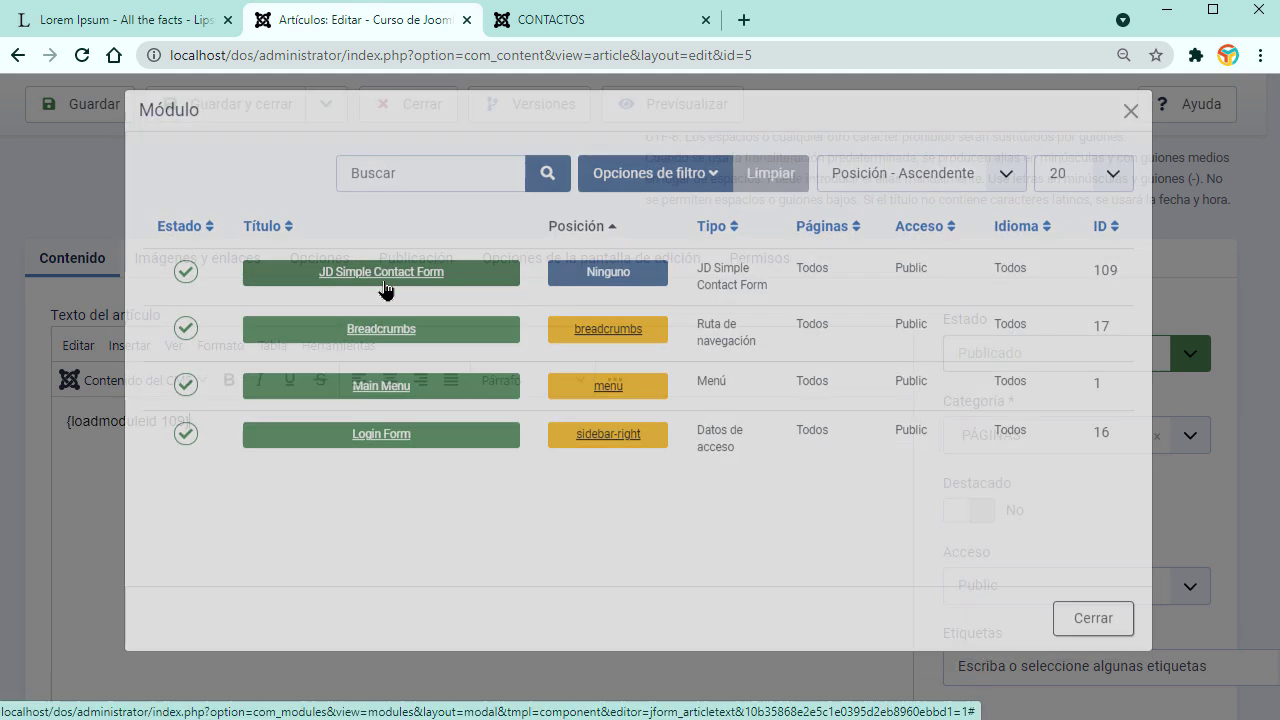
# Step: Save the CONTACTOS article and reload the live CONTACTOS page
pyautogui.click(104, 106)
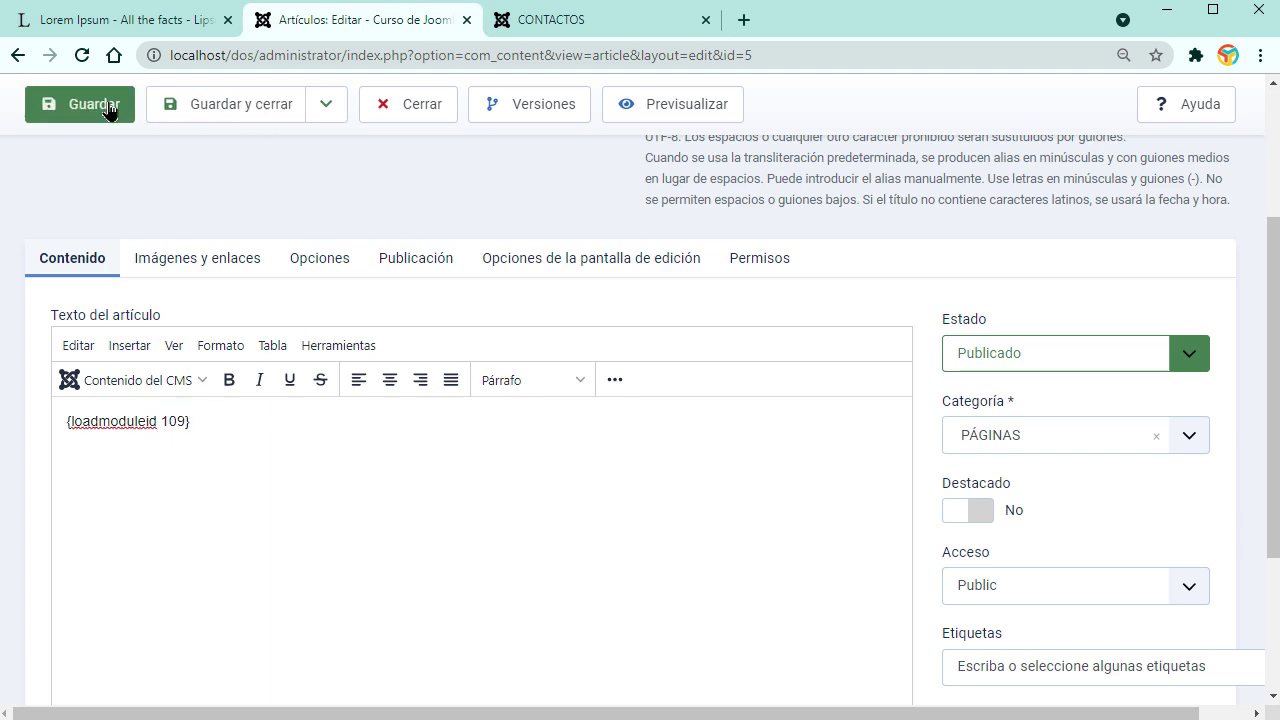
pyautogui.click(555, 25)
pyautogui.click(84, 55)
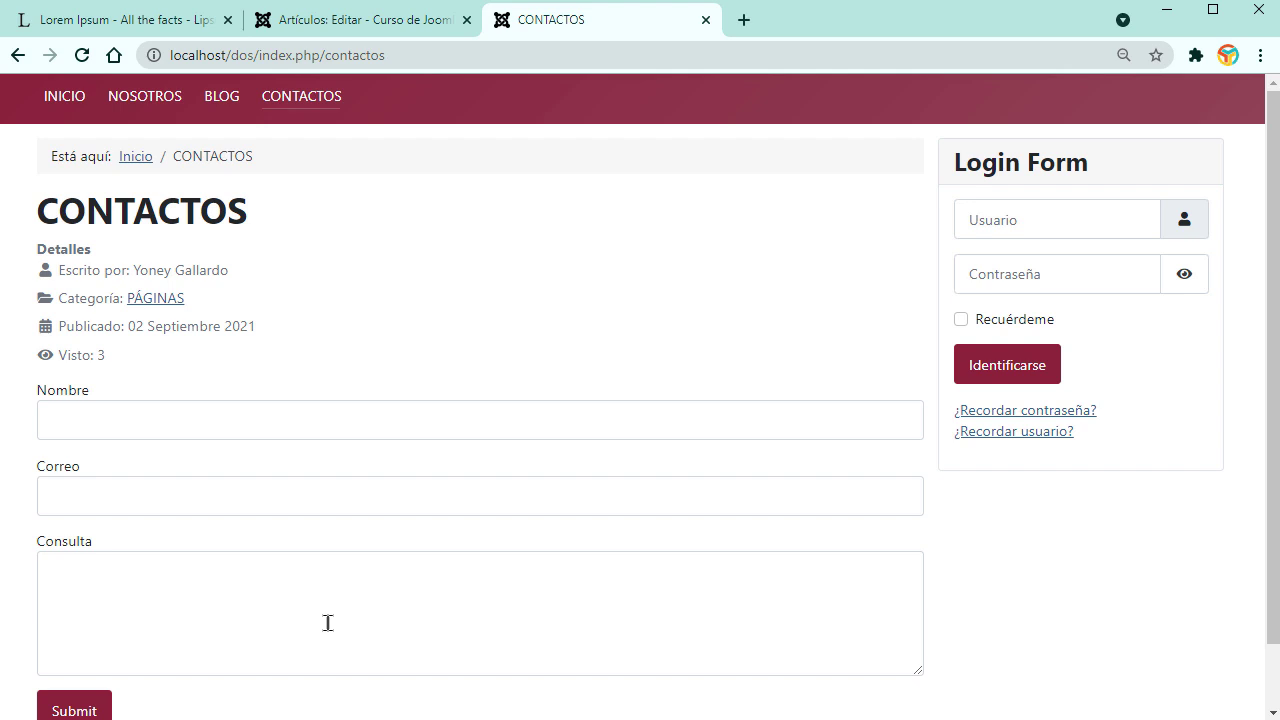
# Step: Scroll the CONTACTOS page to check the Nombre, Correo and Consulta fields and Submit button
pyautogui.scroll(-1, 327, 623)
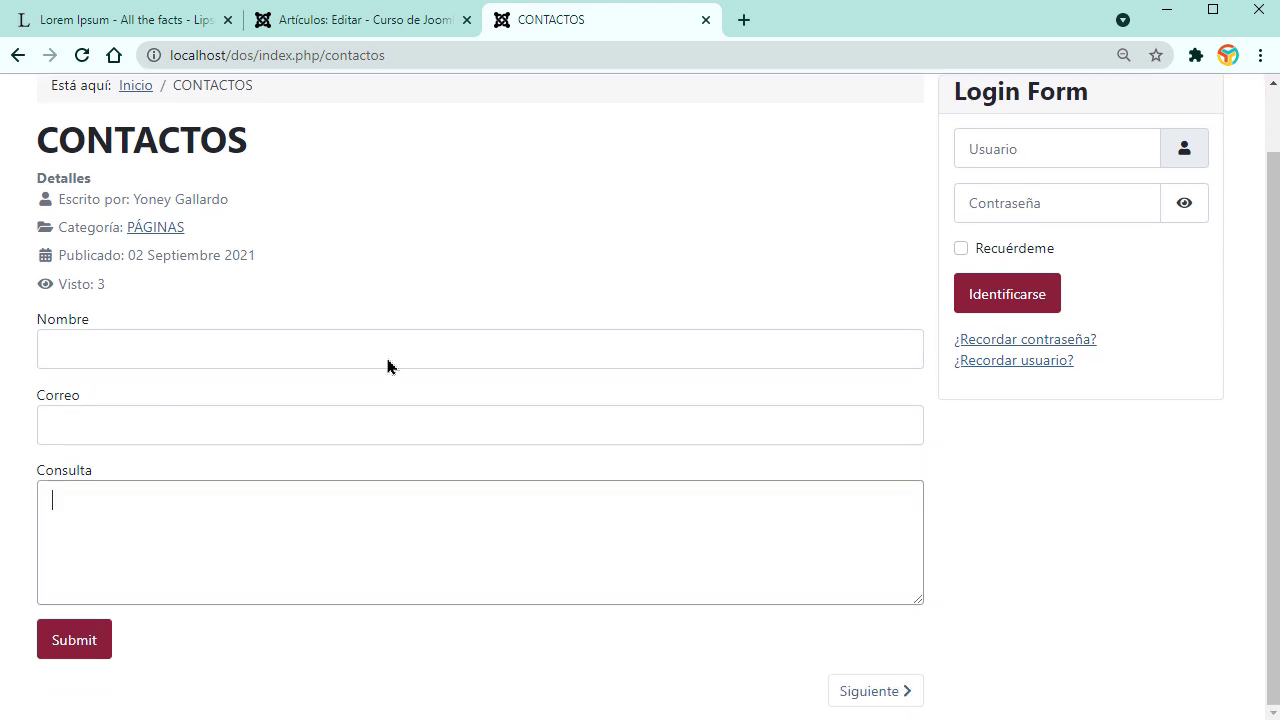
pyautogui.scroll(1, 269, 549)
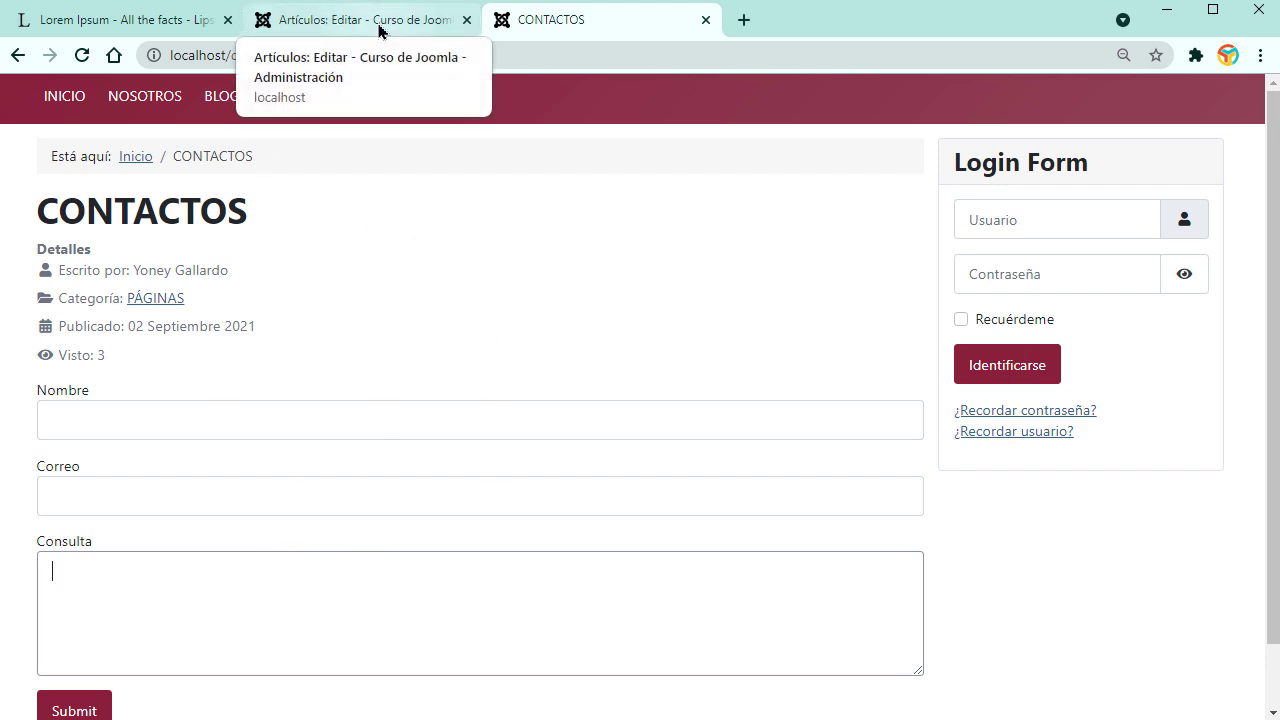
# Step: Close the CONTACTOS article and browse the extension installer's upload and web tabs
pyautogui.click(336, 22)
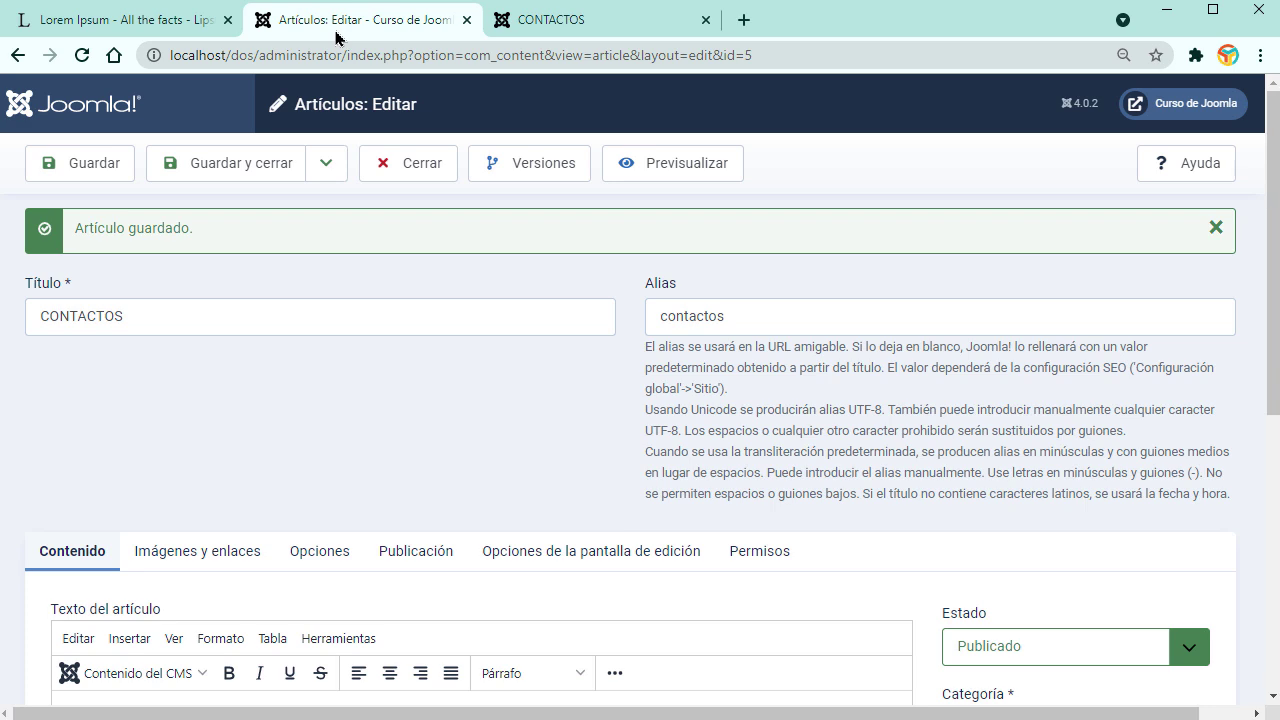
pyautogui.click(432, 172)
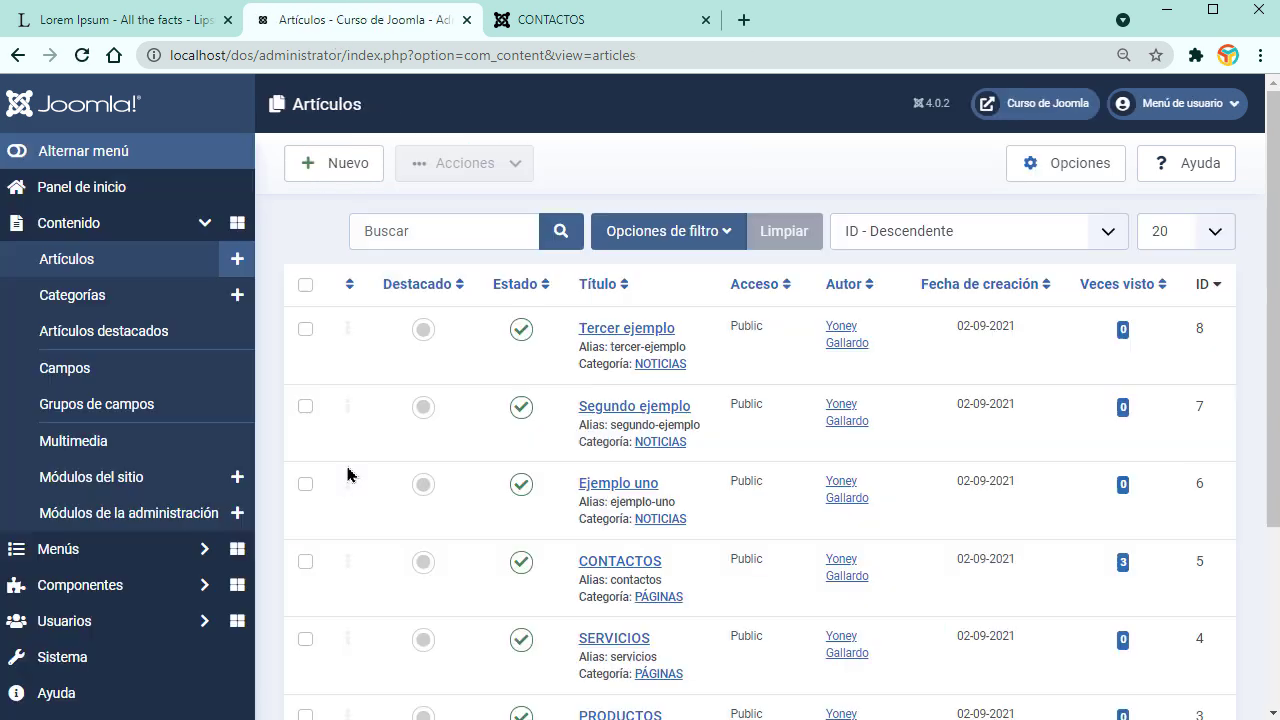
pyautogui.click(100, 665)
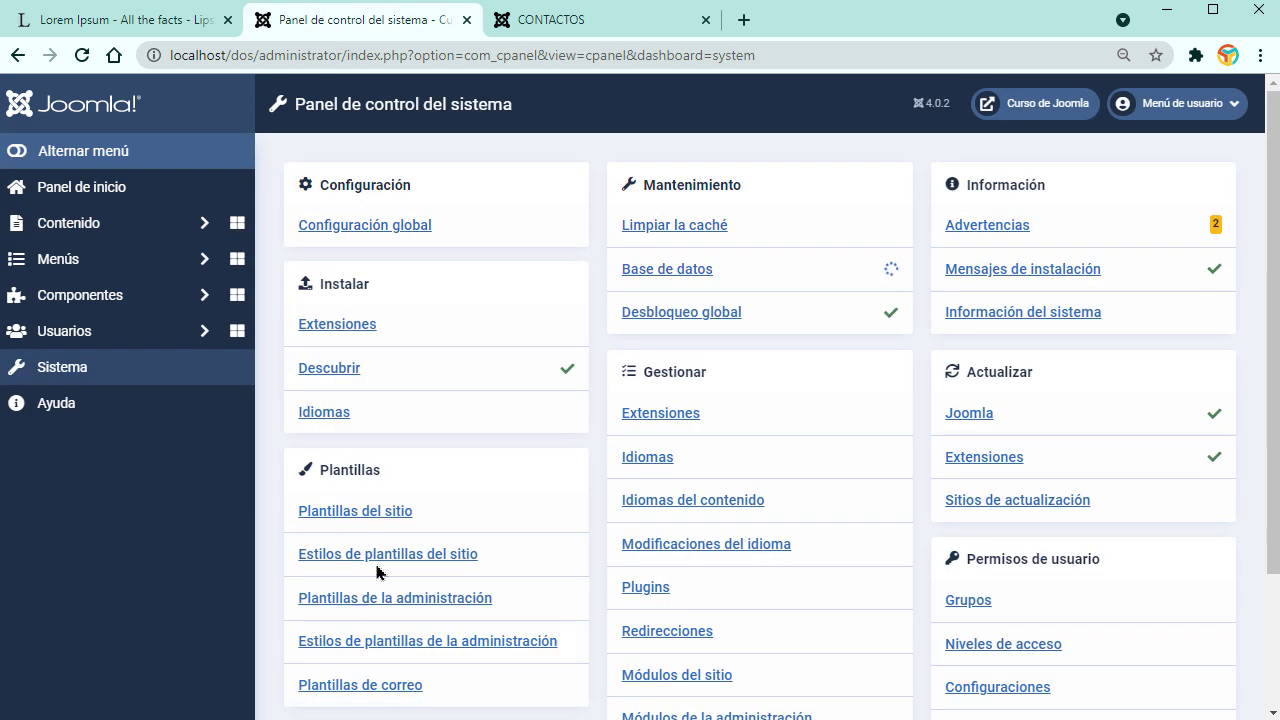
pyautogui.click(345, 326)
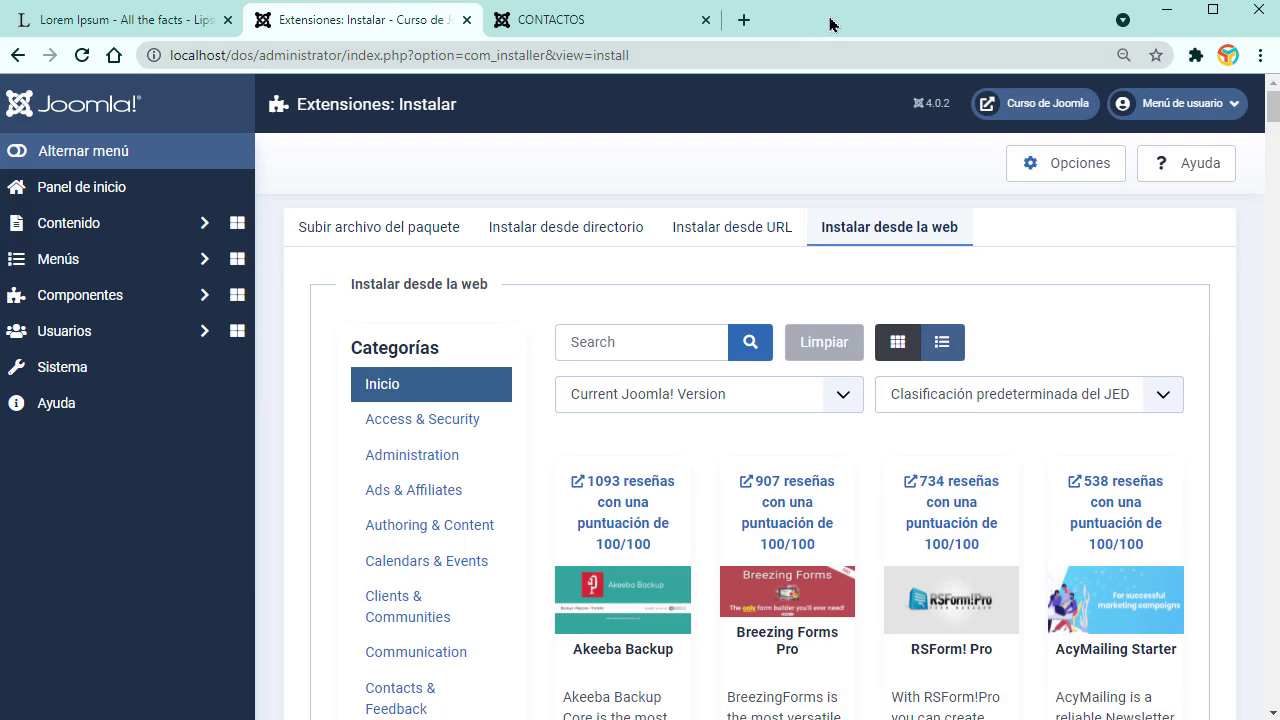
pyautogui.click(362, 240)
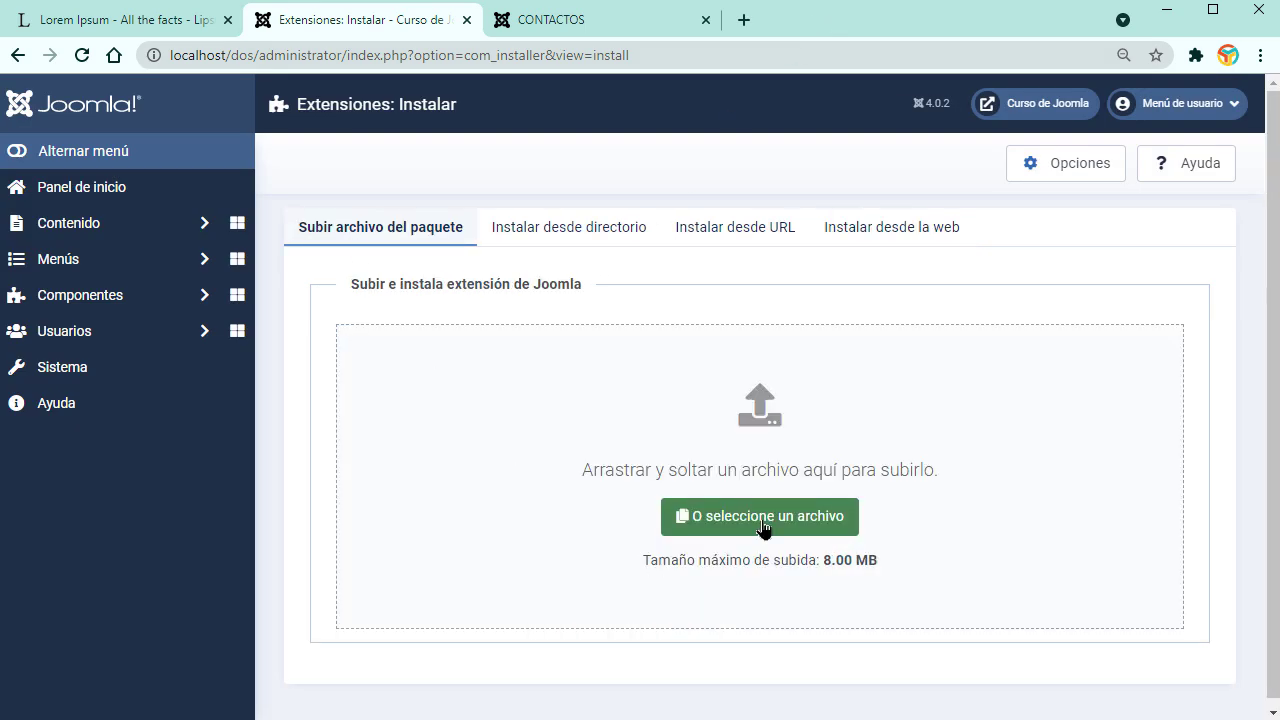
pyautogui.click(914, 234)
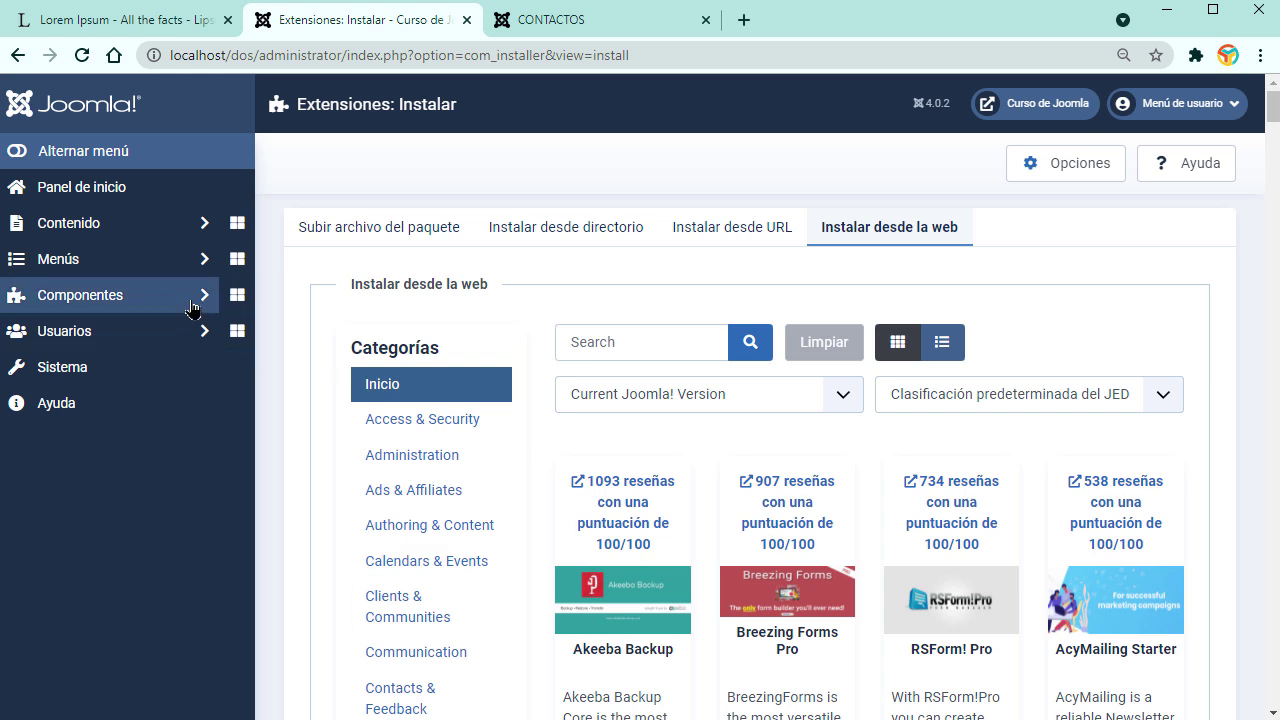
# Step: Open the Contenido > Módulos del sitio list
pyautogui.click(195, 294)
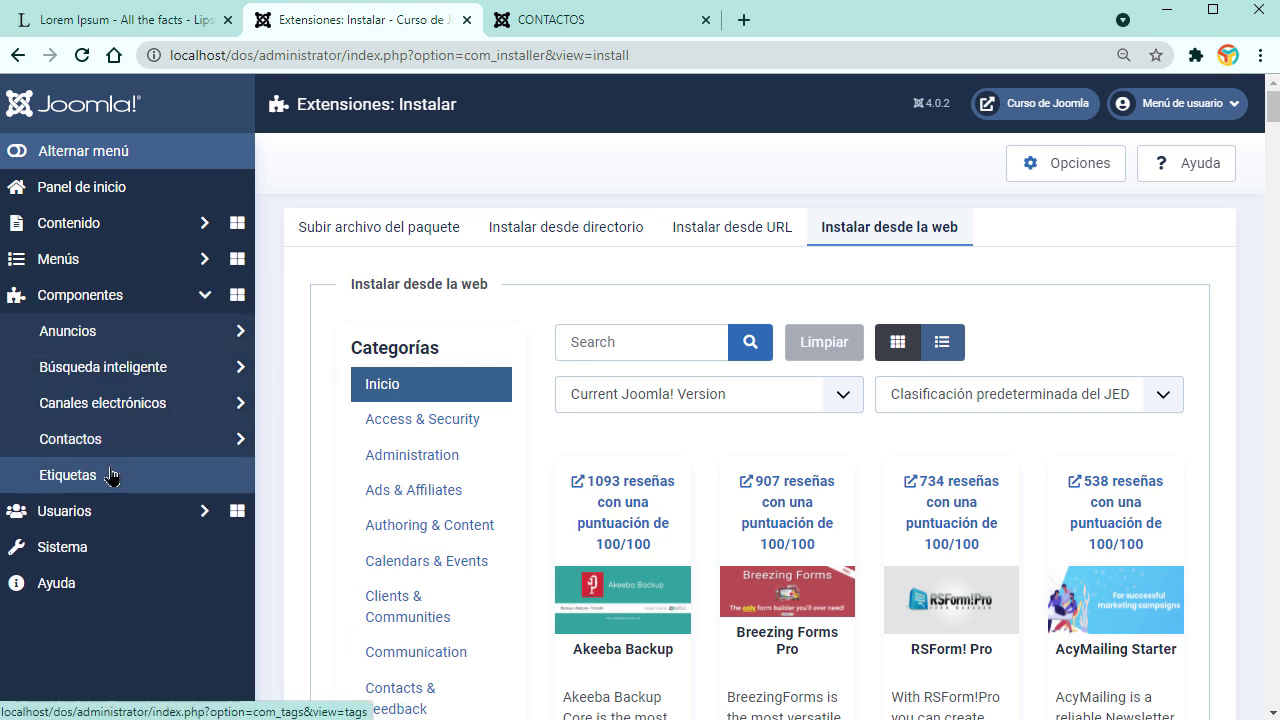
pyautogui.click(177, 234)
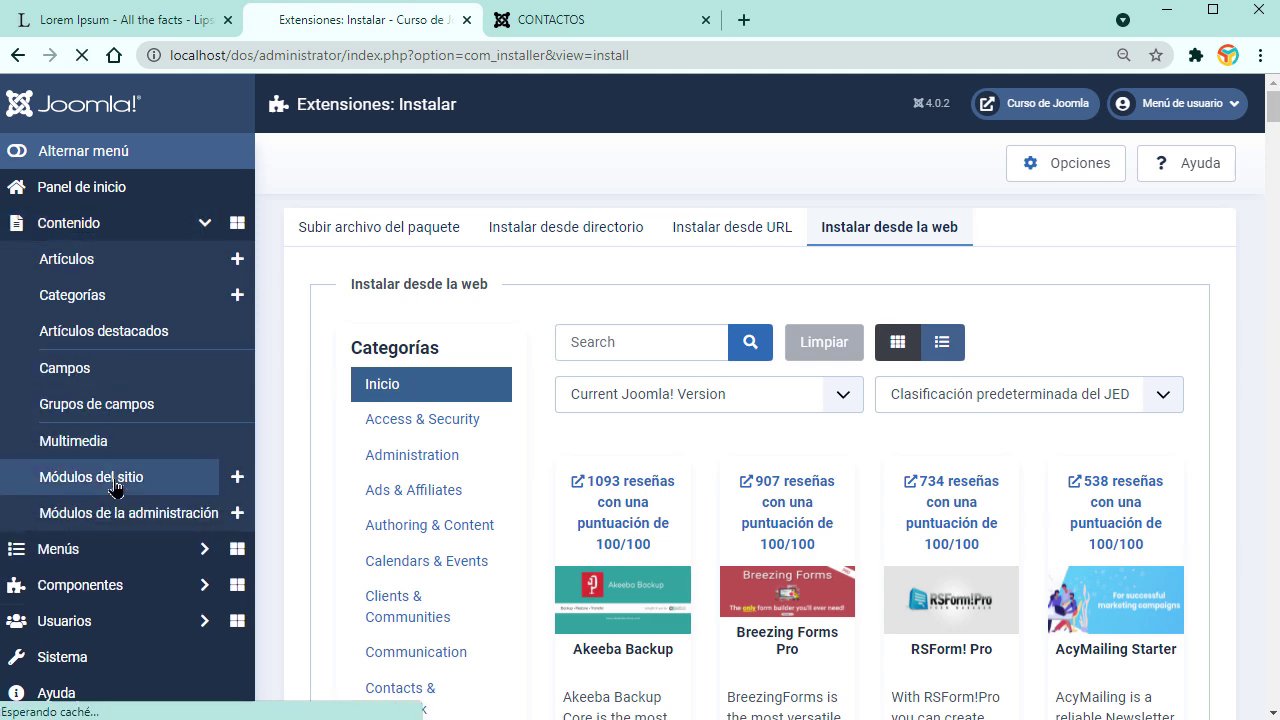
pyautogui.click(110, 477)
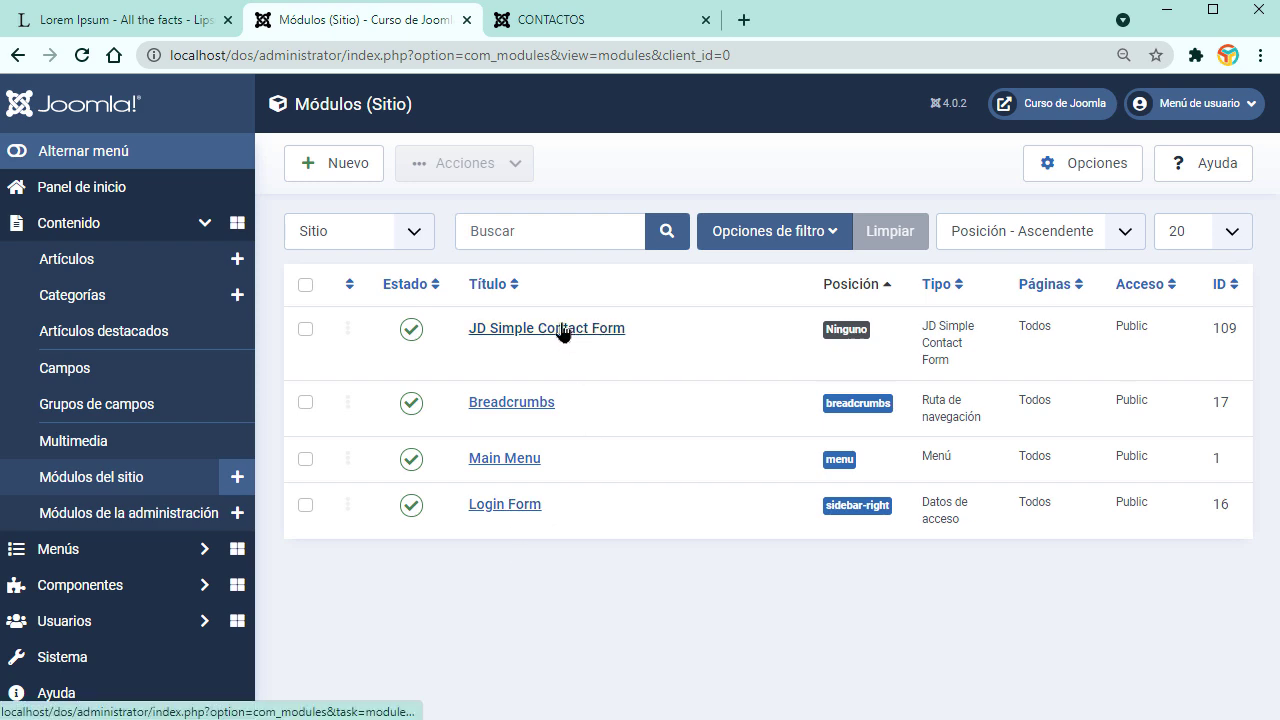
# Step: Start a new site module and widen the module type chooser to browse the types
pyautogui.click(369, 158)
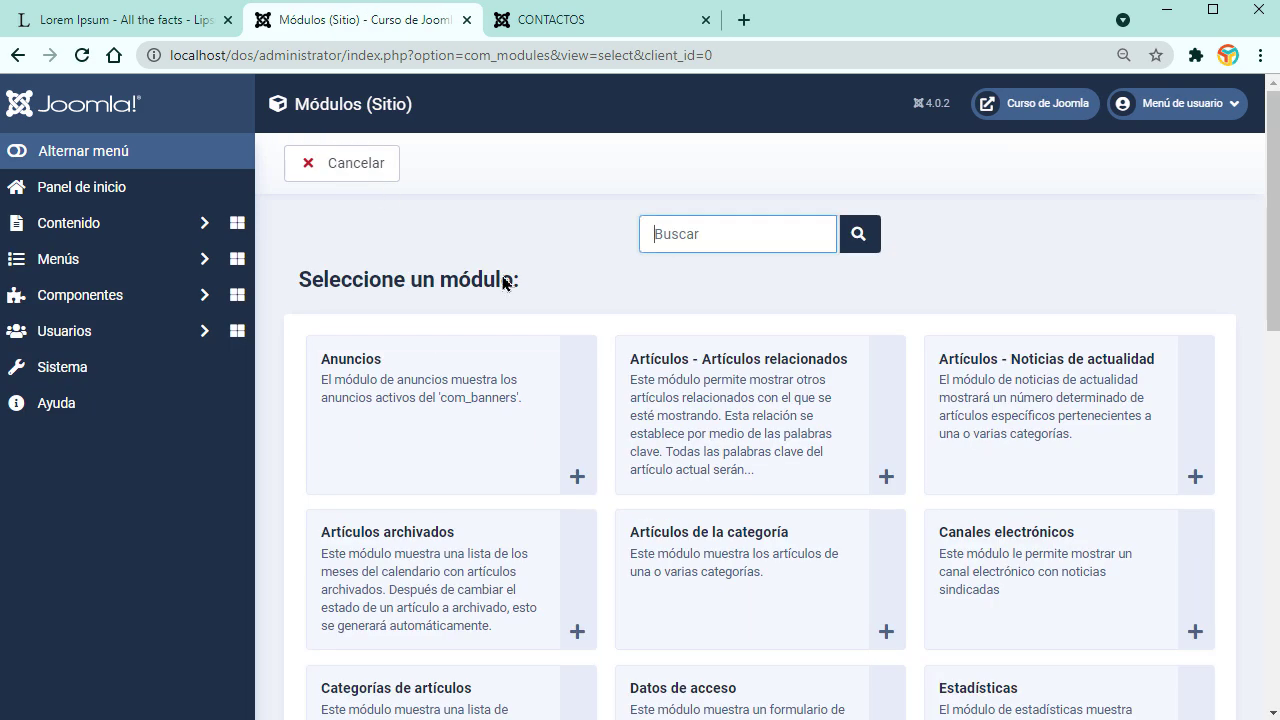
pyautogui.click(132, 153)
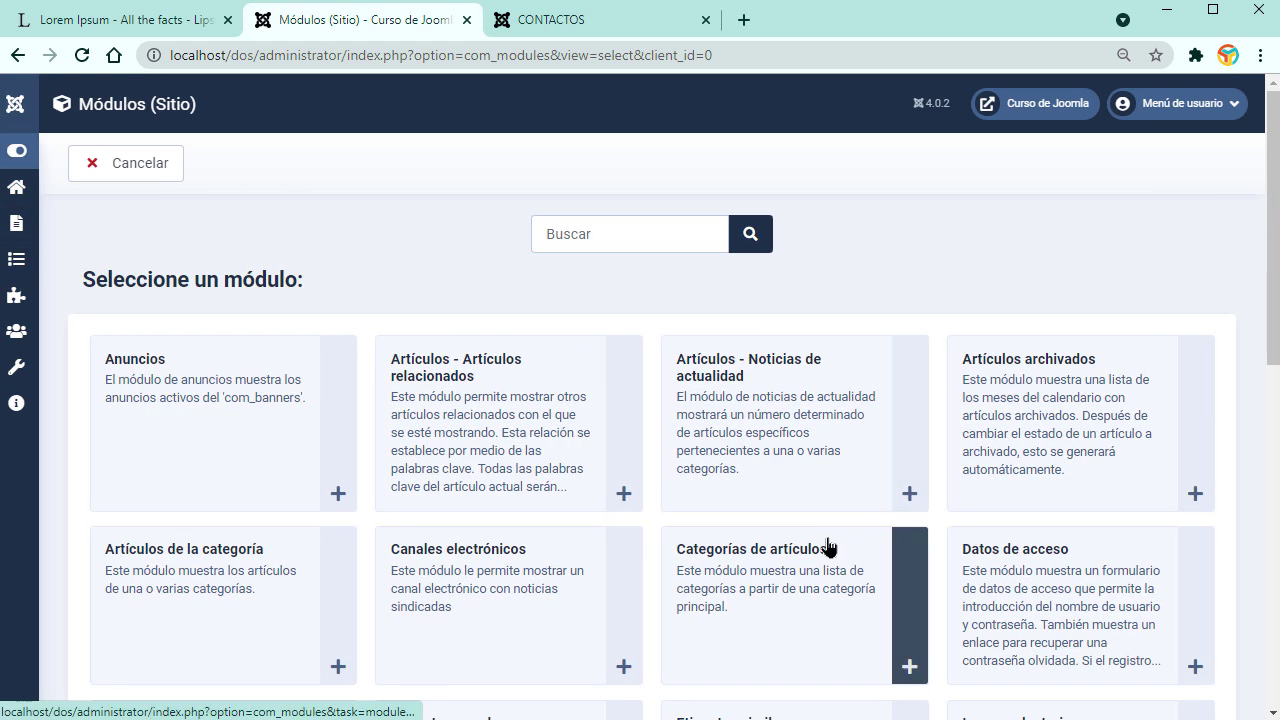
pyautogui.scroll(-2, 780, 345)
# Step: Review the live CONTACTOS and INICIO pages down to the bottom, then return to the module chooser
pyautogui.click(595, 20)
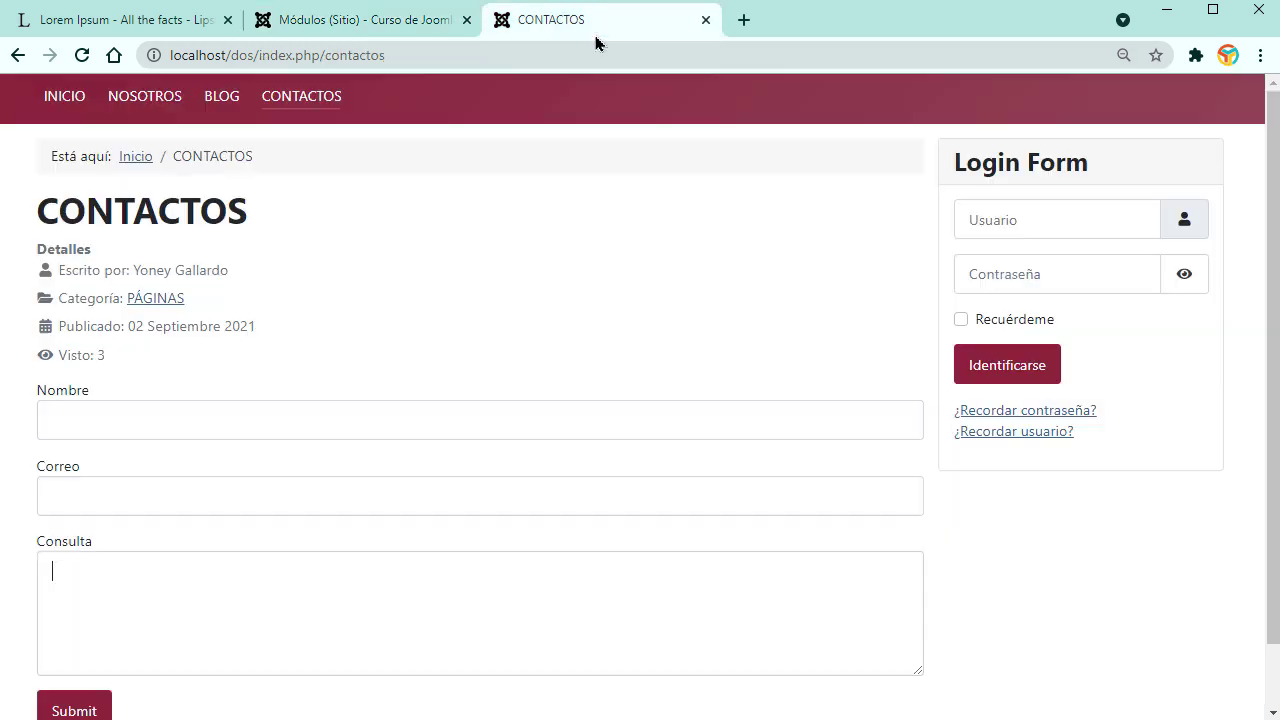
pyautogui.click(67, 100)
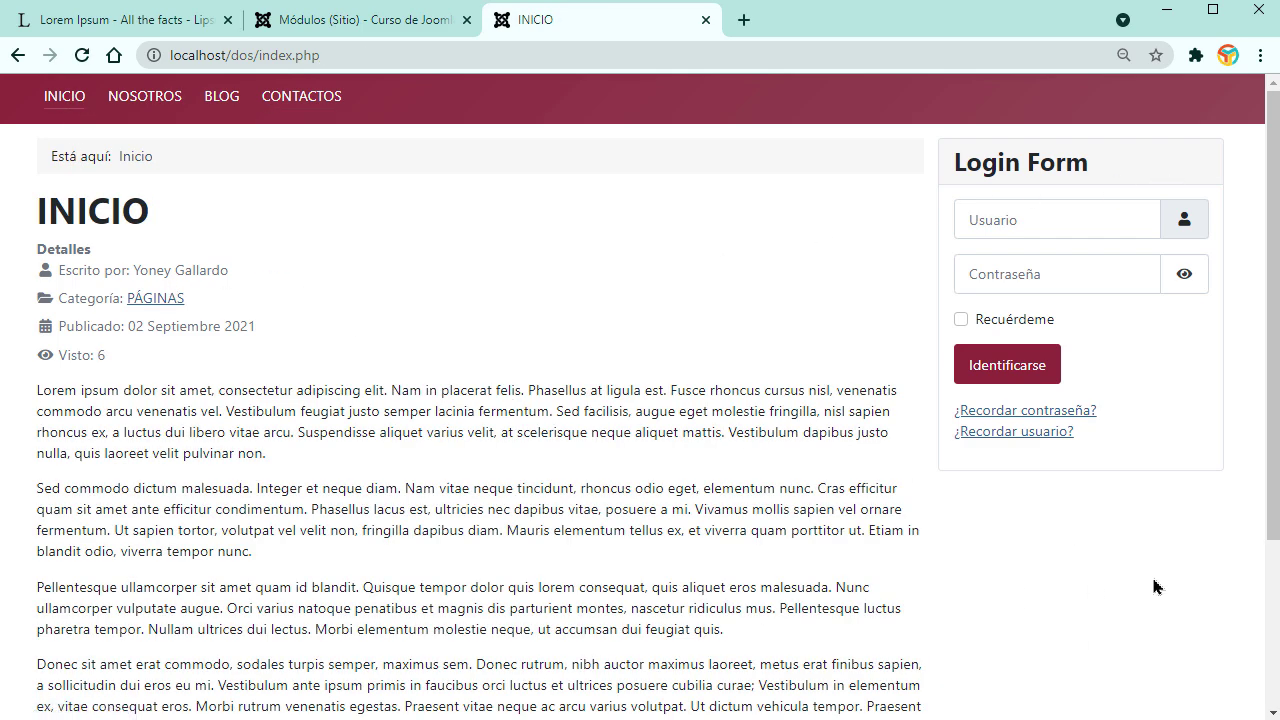
pyautogui.scroll(-3, 570, 473)
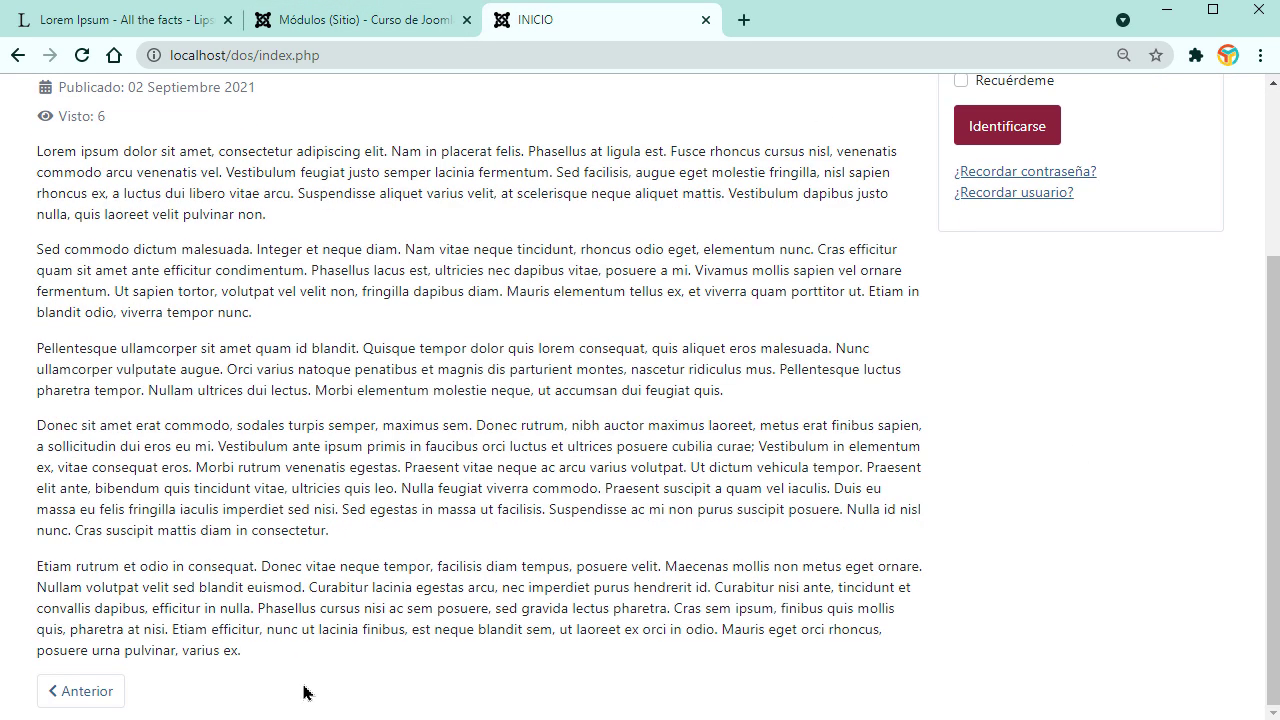
pyautogui.click(360, 20)
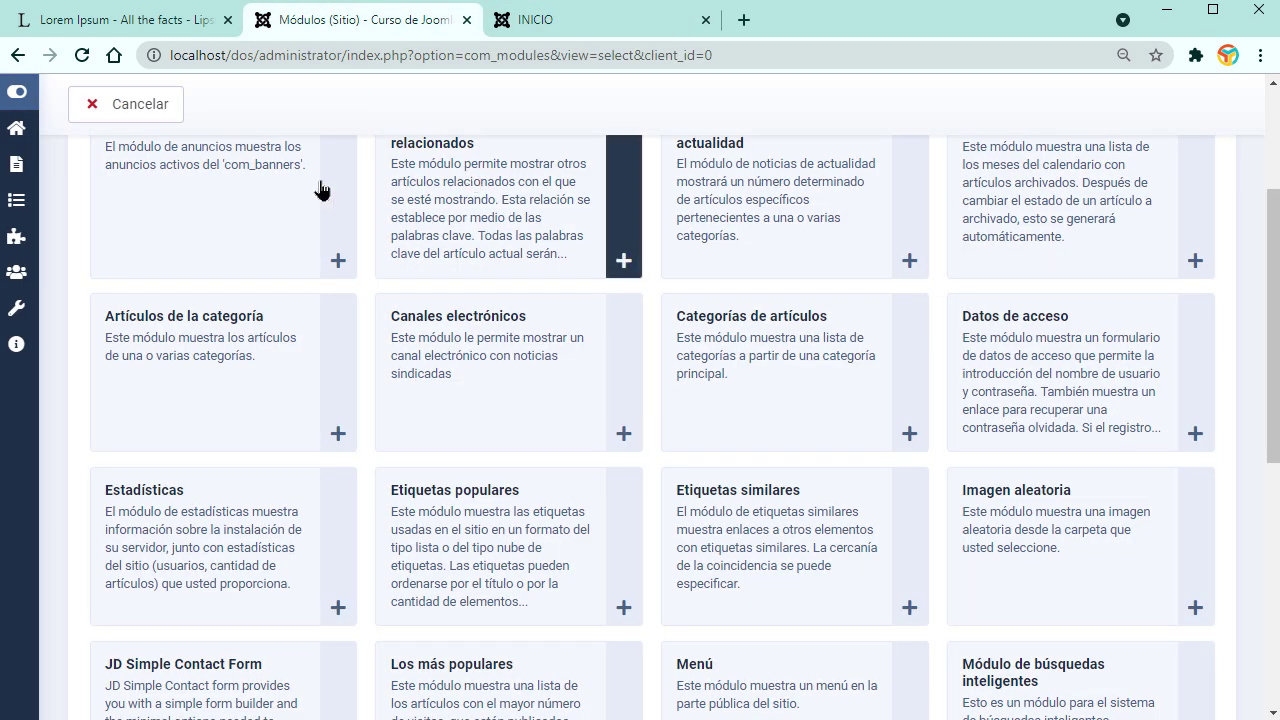
# Step: Filter module types by 'pie' after 'foot' finds nothing, and create a Pie de página module
pyautogui.click(587, 225)
pyautogui.write('foot')
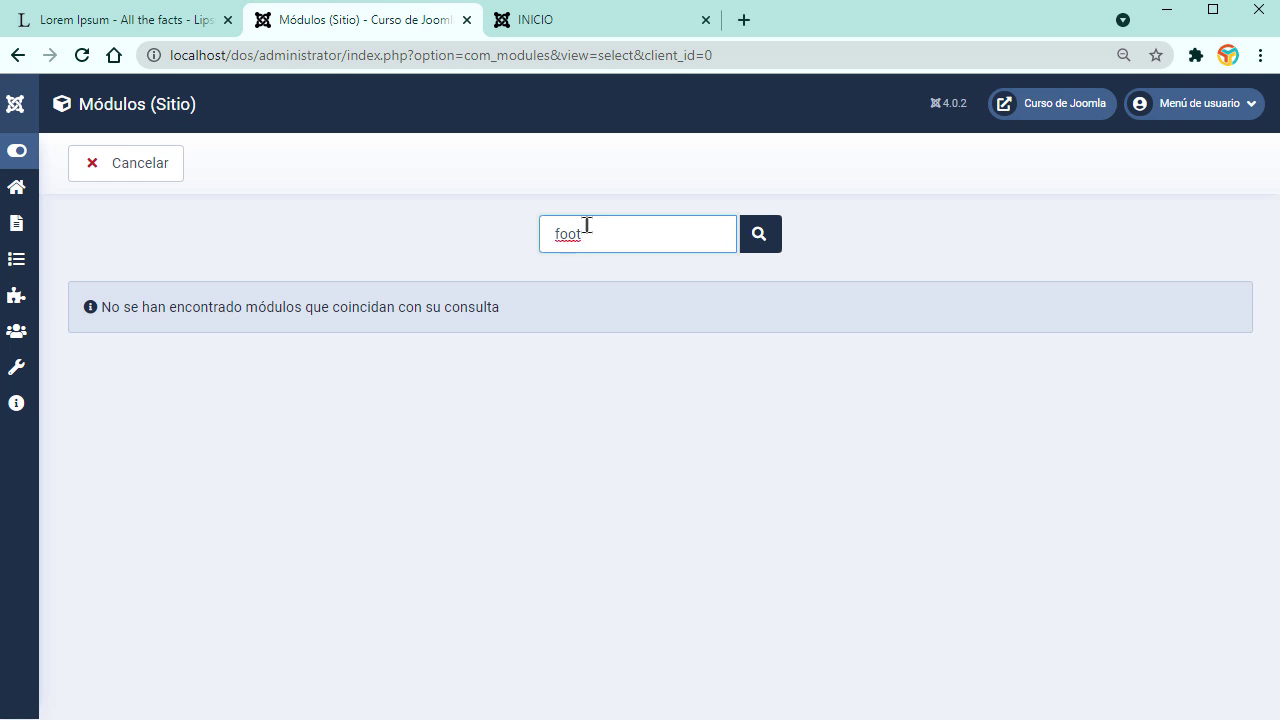
pyautogui.press('BackSpace')
pyautogui.press('BackSpace')
pyautogui.press('BackSpace')
pyautogui.write('pie')
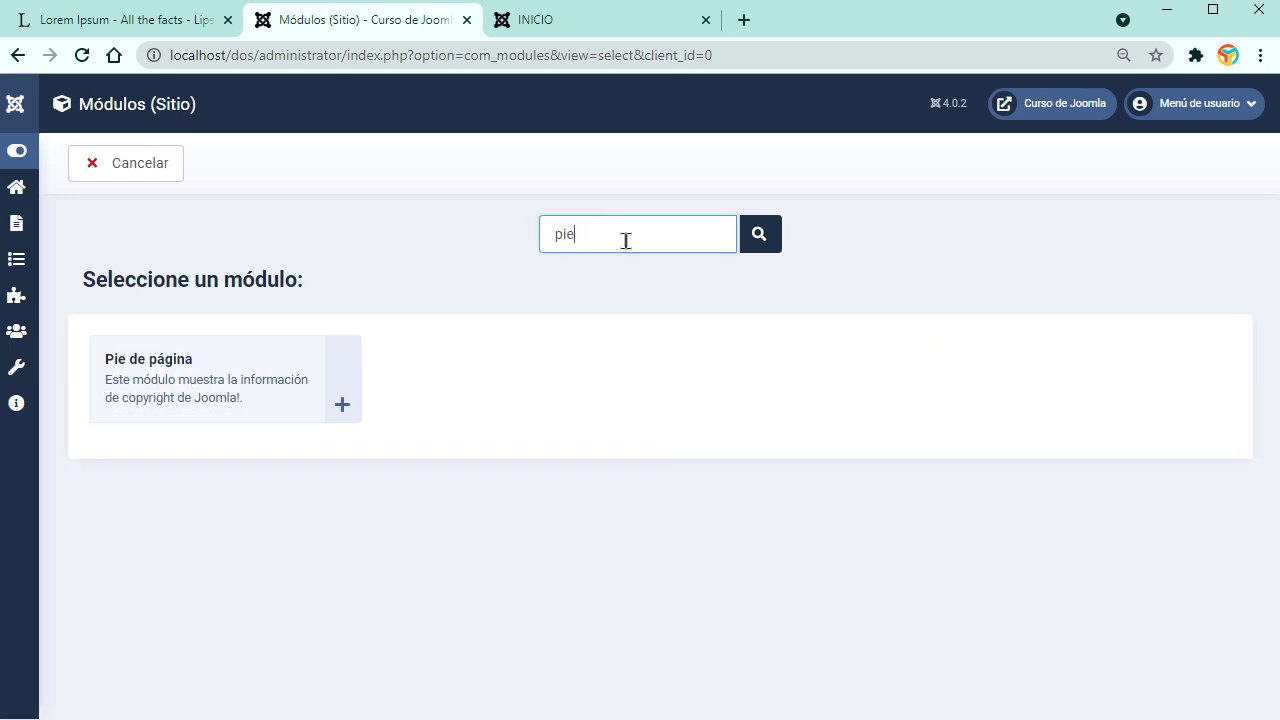
pyautogui.click(341, 405)
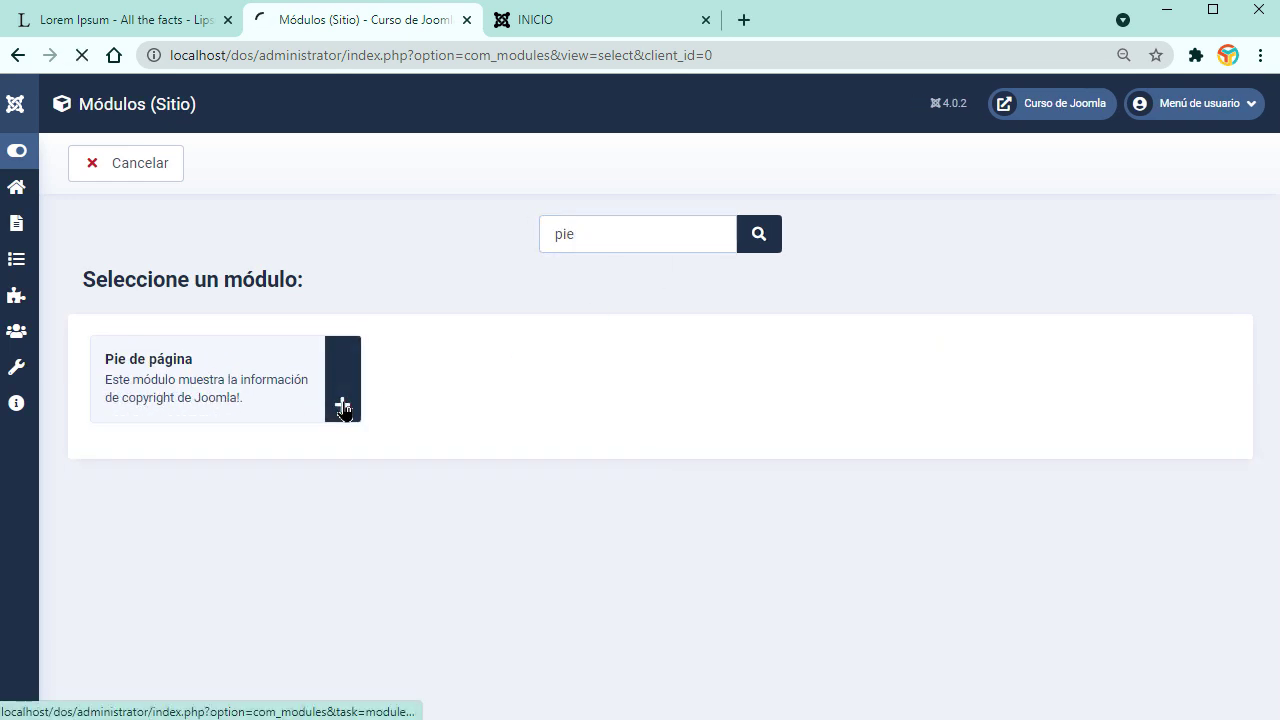
# Step: Title the new footer module 'Modulo pie de página' and save it
pyautogui.click(331, 266)
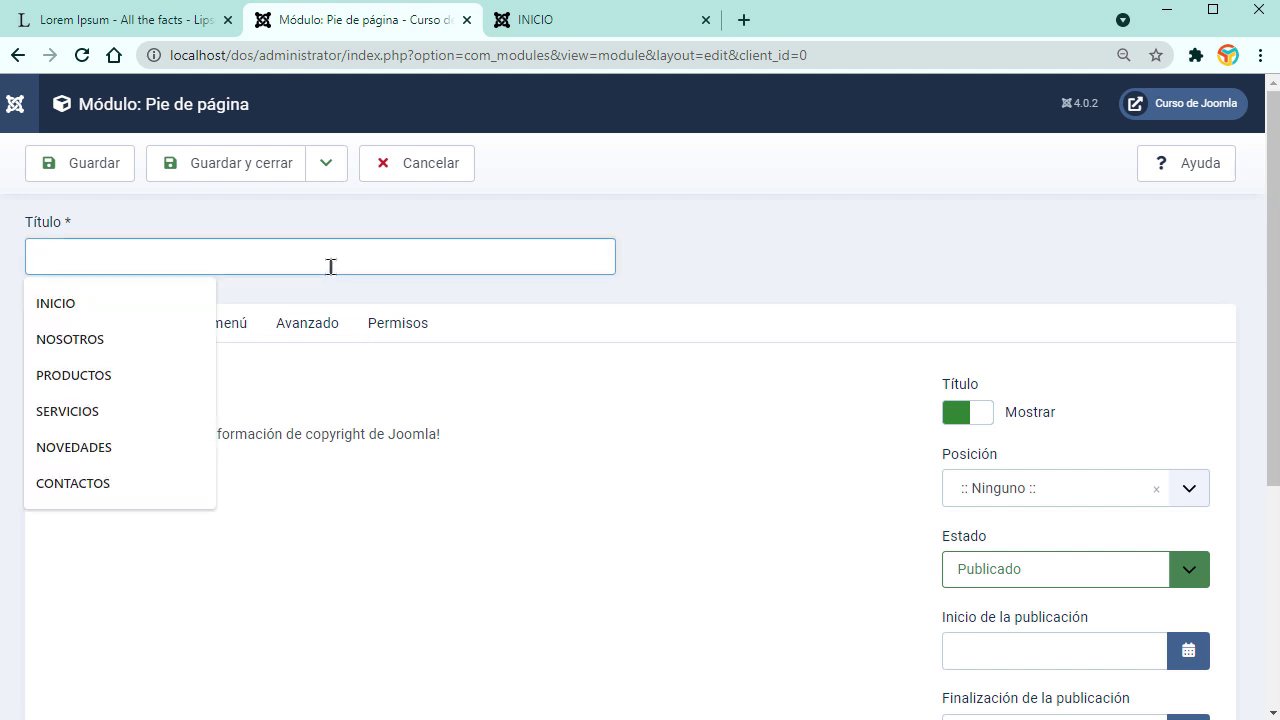
pyautogui.write('Modulo de')
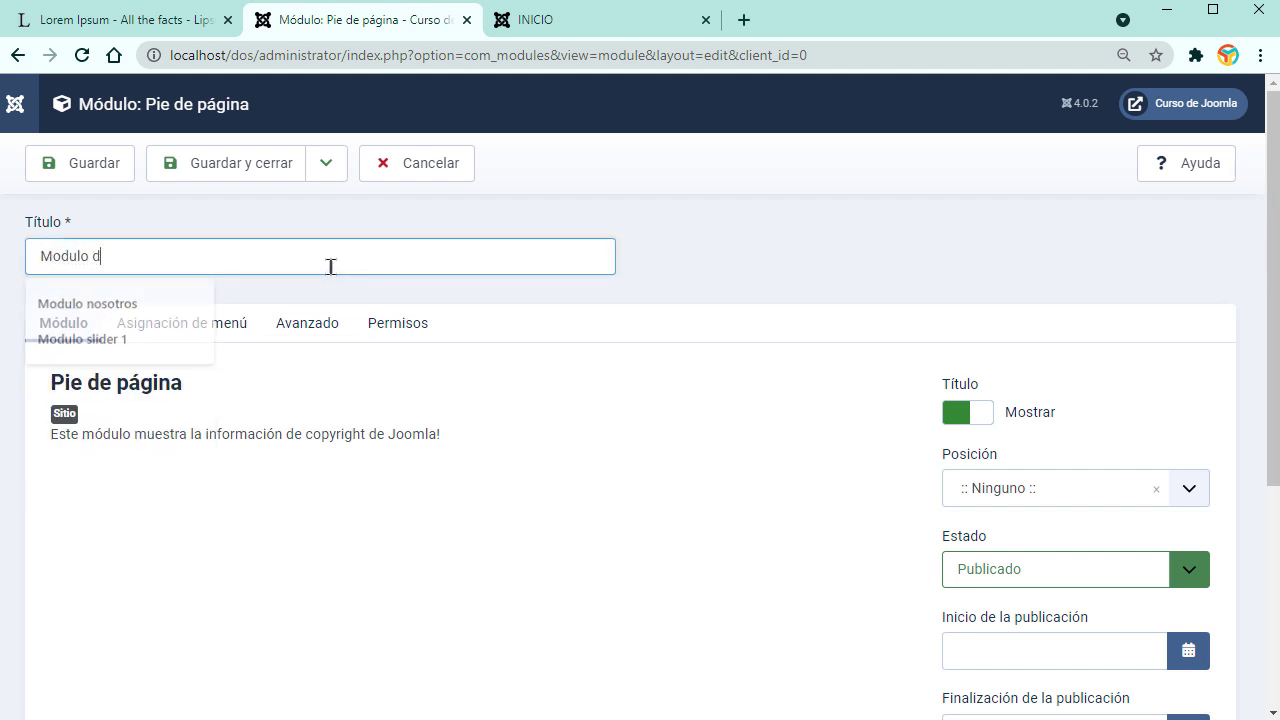
pyautogui.press('BackSpace')
pyautogui.write('pie de página')
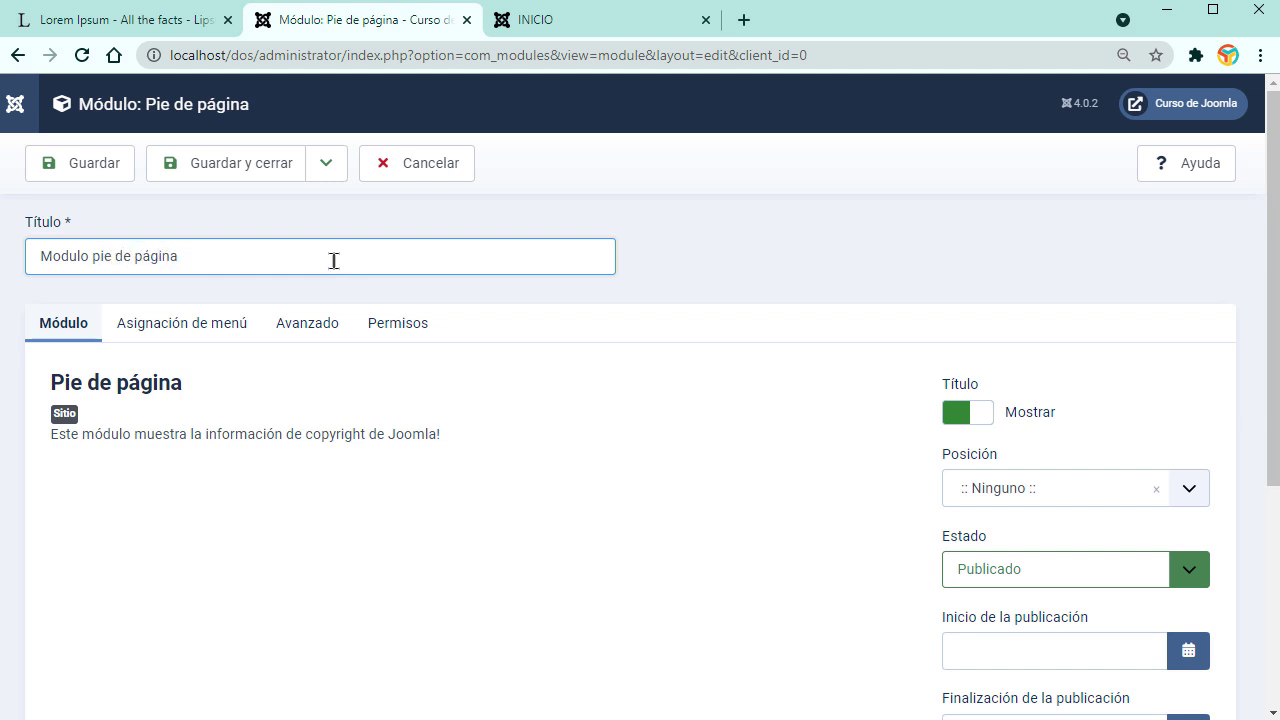
pyautogui.click(92, 165)
# Step: Assign the module to the Pie [footer] position, save it, and go to the live INICIO page
pyautogui.scroll(-5, 530, 508)
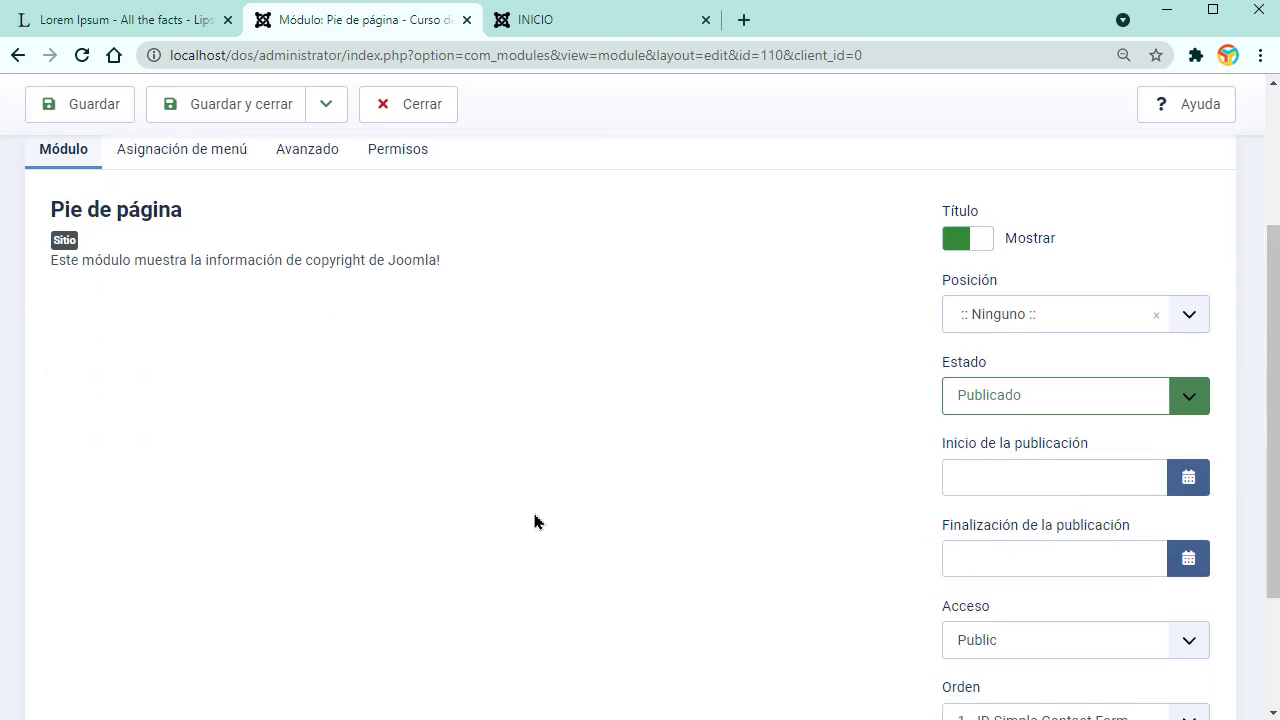
pyautogui.scroll(5, 660, 532)
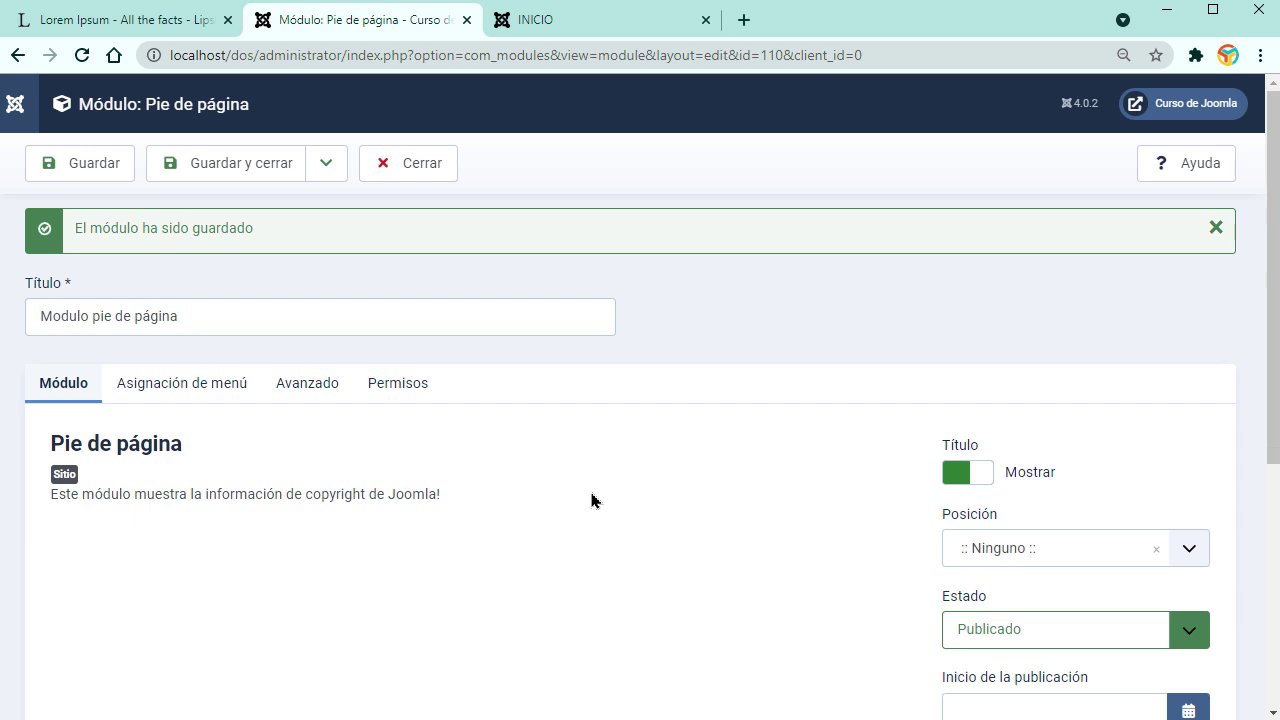
pyautogui.scroll(-3, 651, 517)
pyautogui.click(1192, 316)
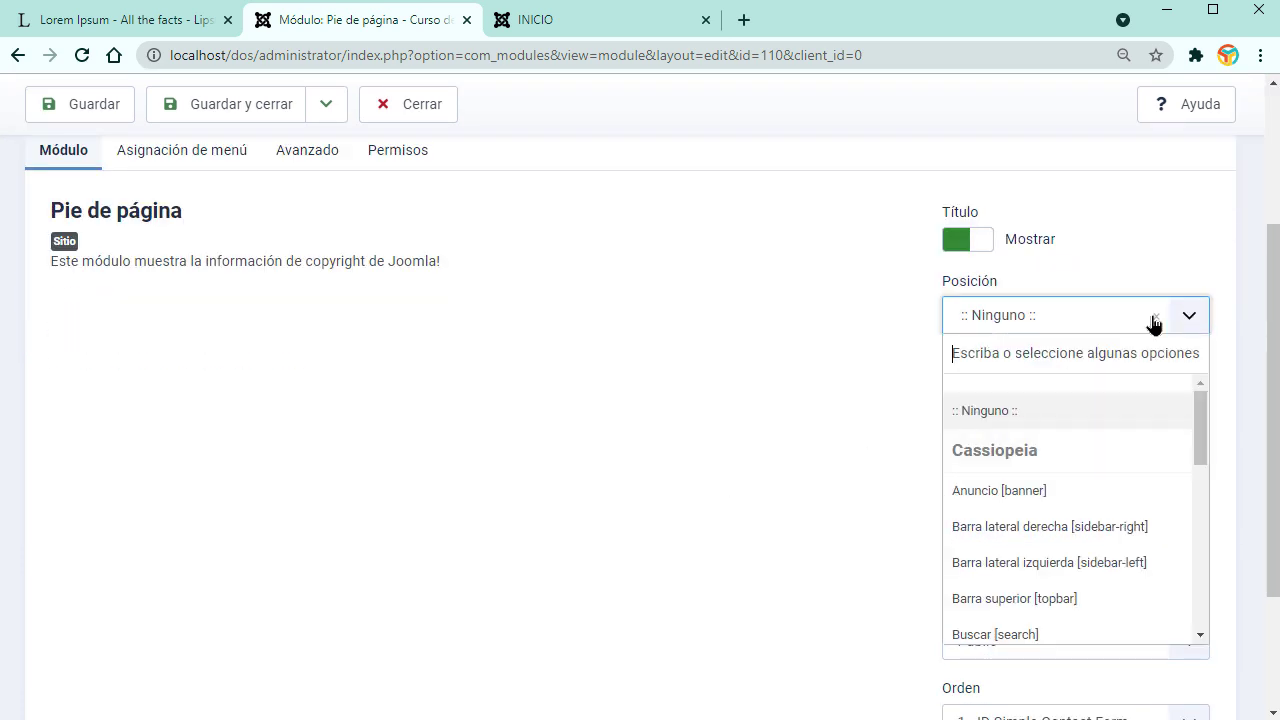
pyautogui.scroll(-2, 1066, 508)
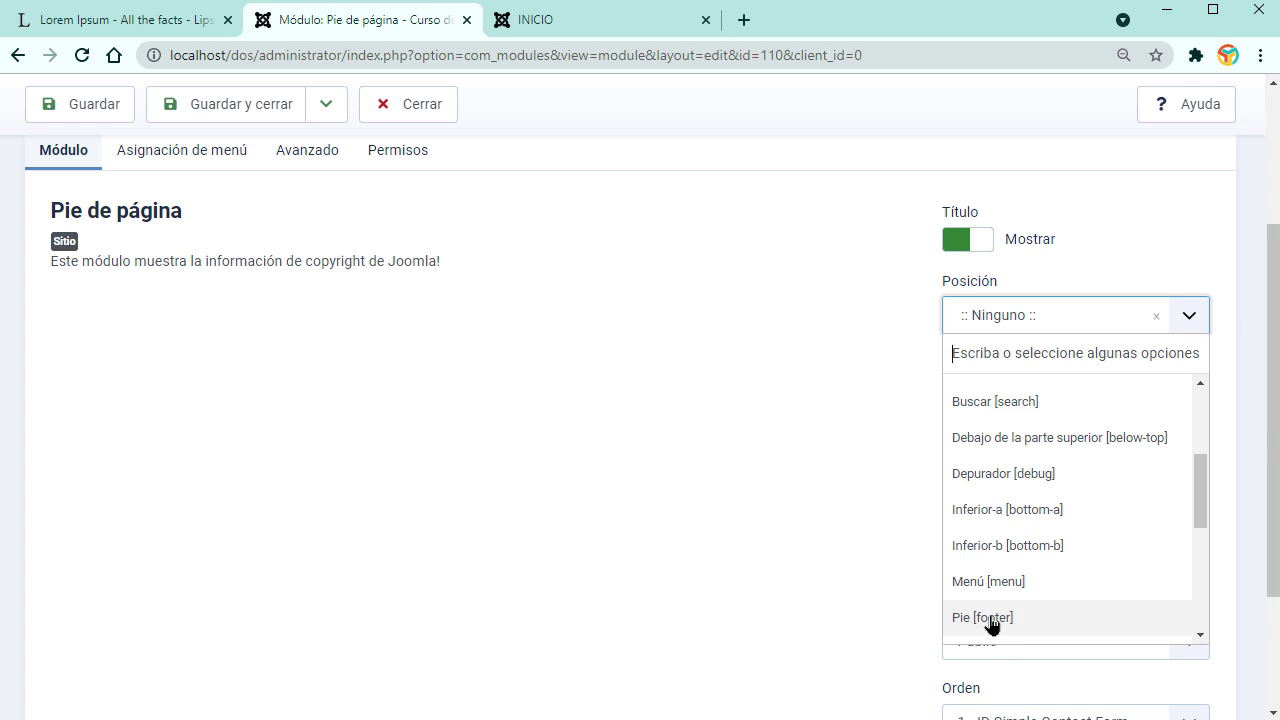
pyautogui.click(991, 620)
pyautogui.click(112, 104)
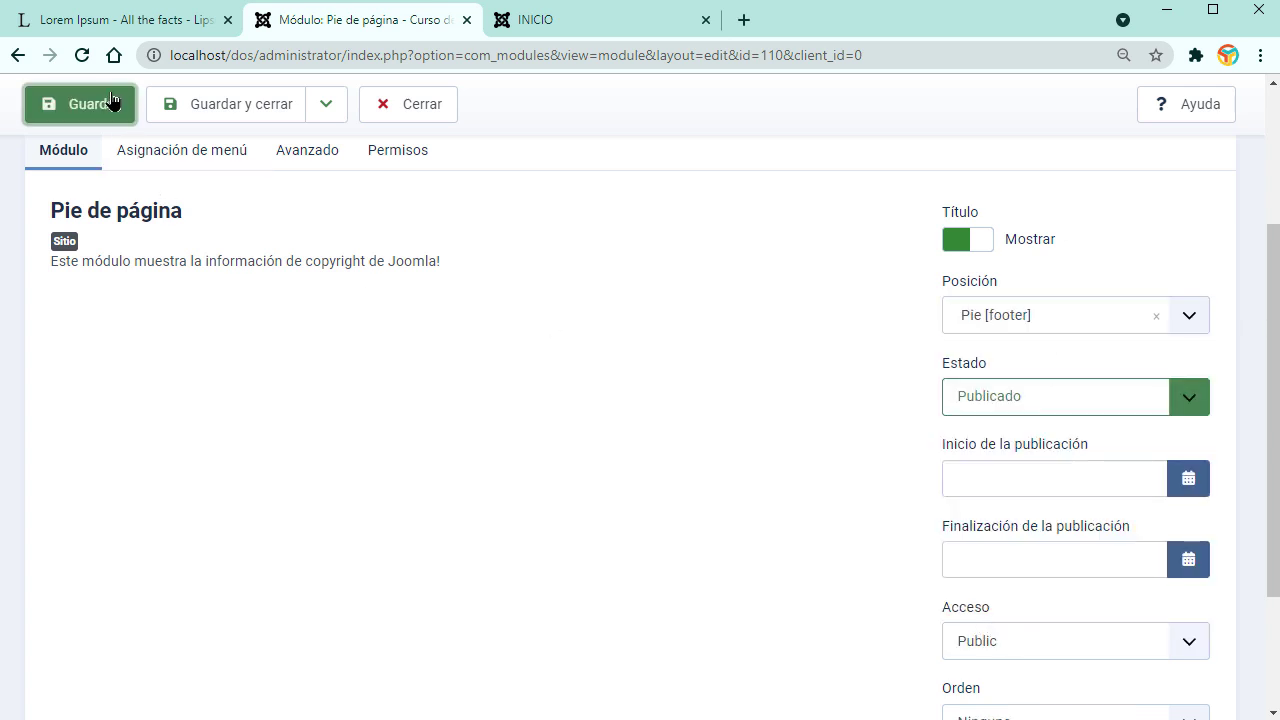
pyautogui.click(535, 34)
# Step: Reload the home page to look for the footer, then close the footer module editor
pyautogui.click(84, 60)
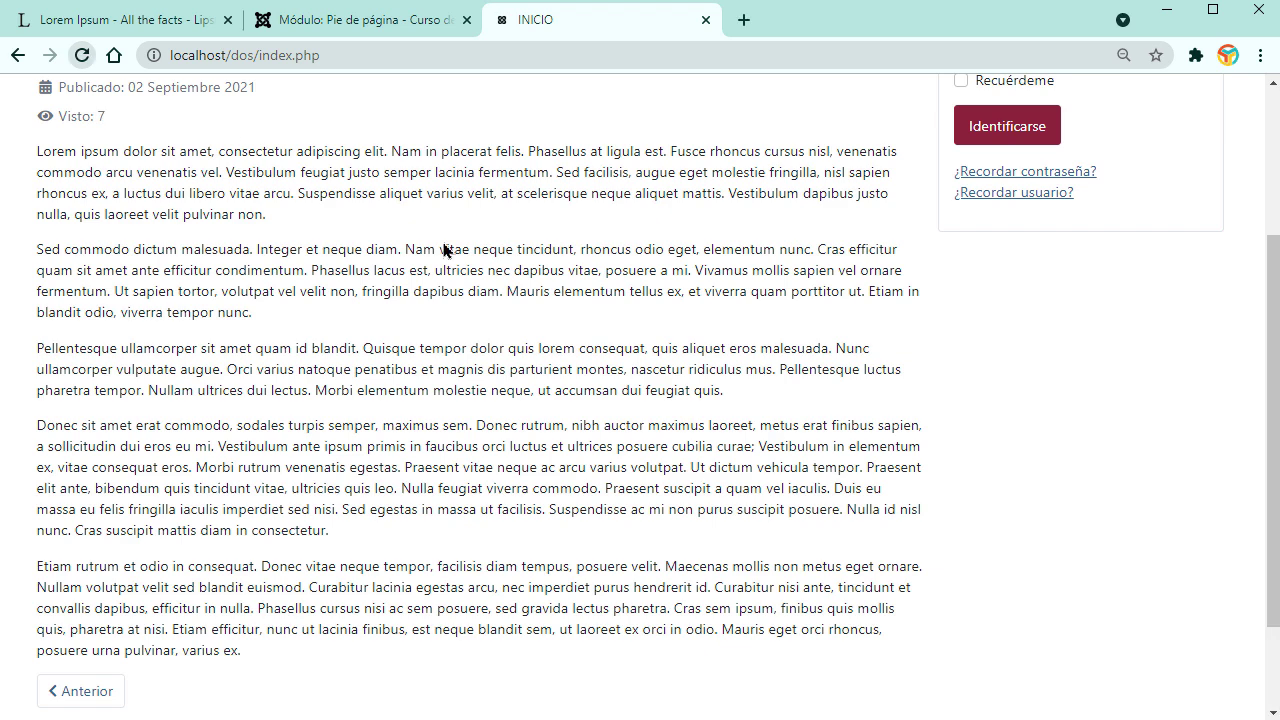
pyautogui.scroll(-2, 626, 663)
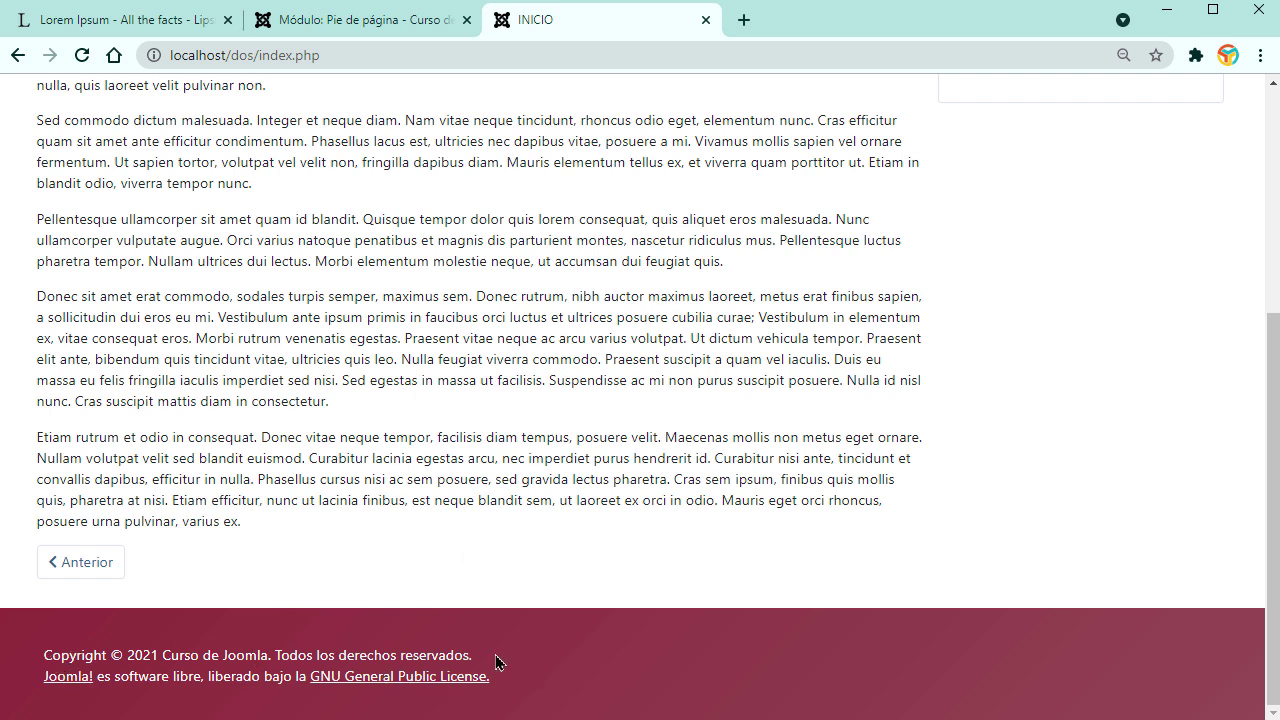
pyautogui.click(365, 21)
pyautogui.click(376, 182)
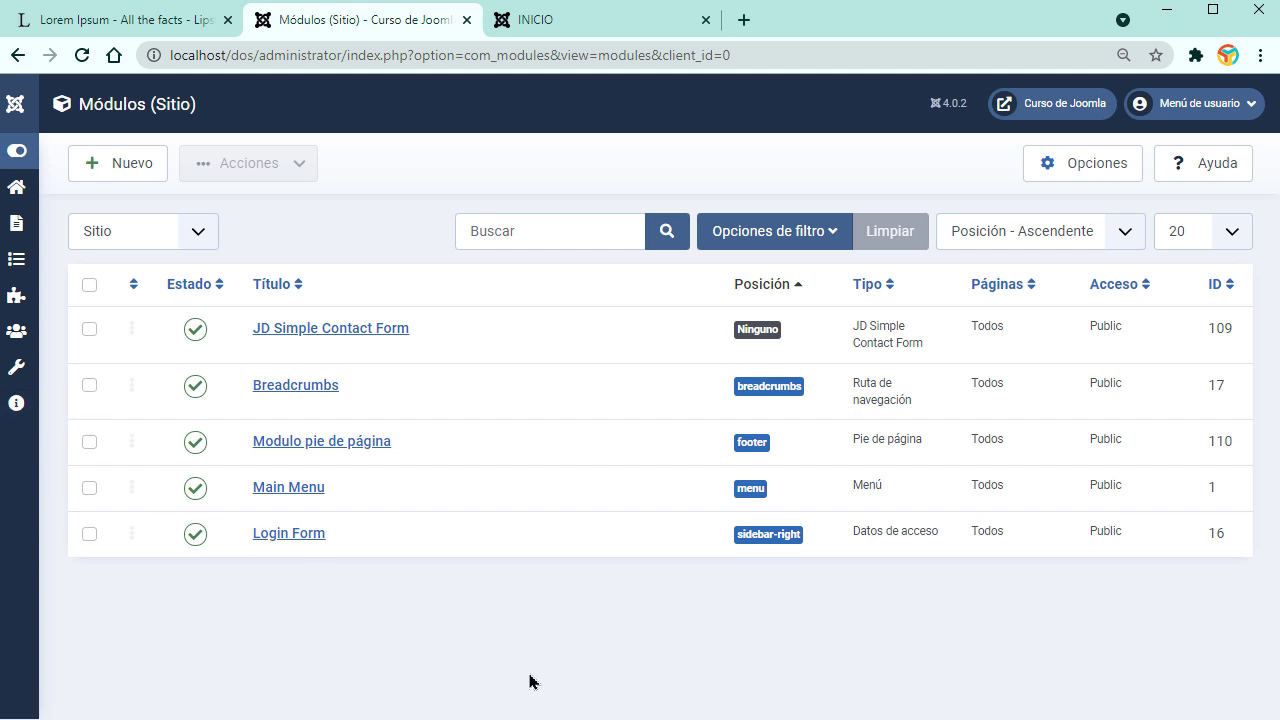
# Step: Check the footer on the home page, return to the site modules list and expand the admin menu
pyautogui.click(541, 21)
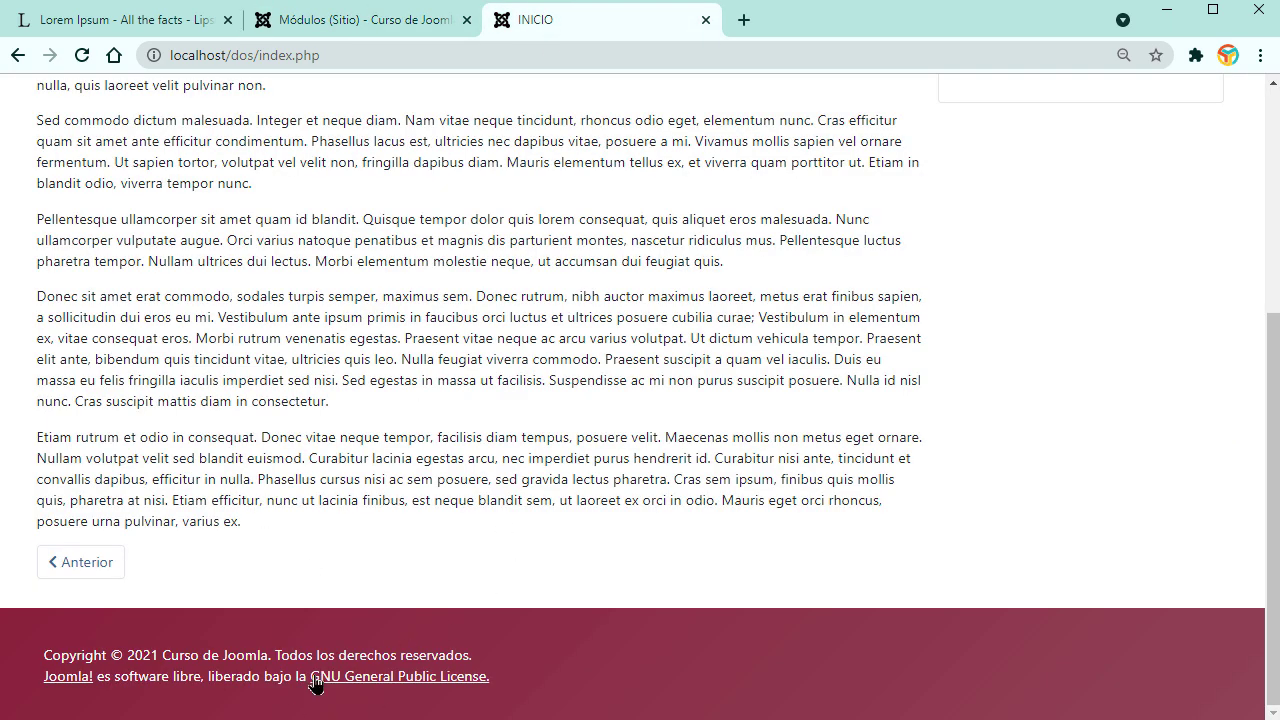
pyautogui.click(360, 23)
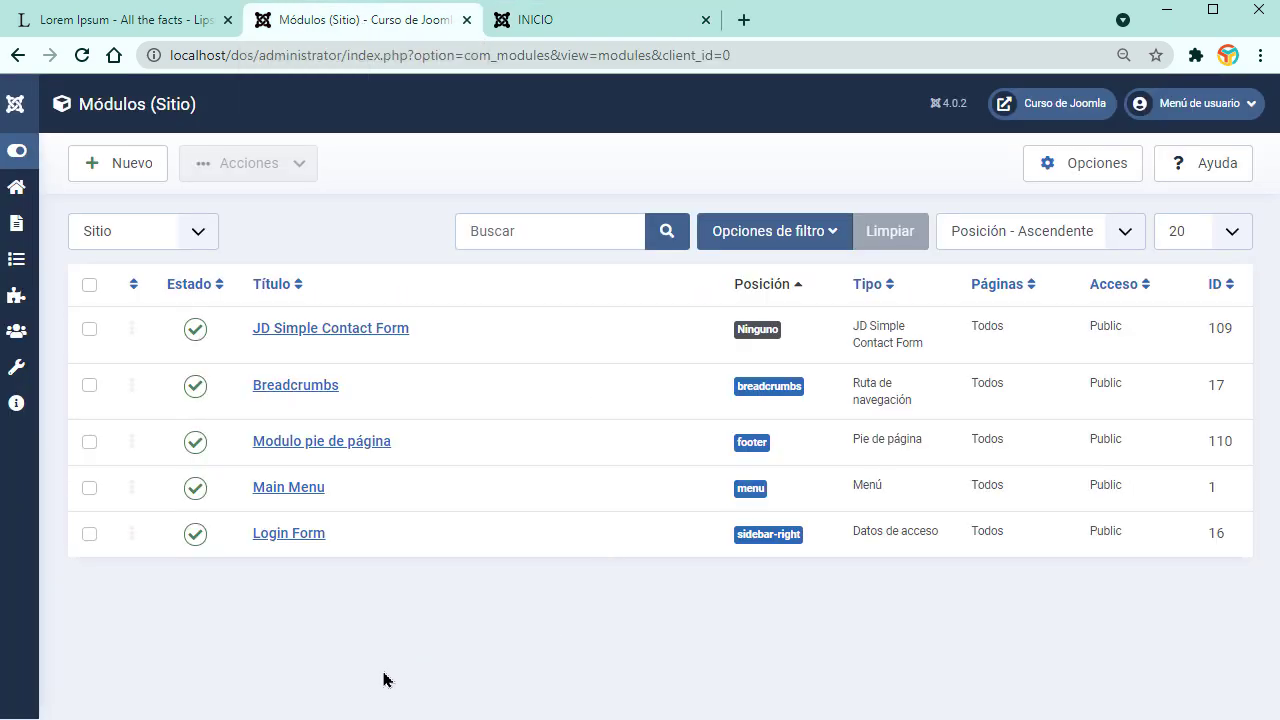
pyautogui.click(16, 150)
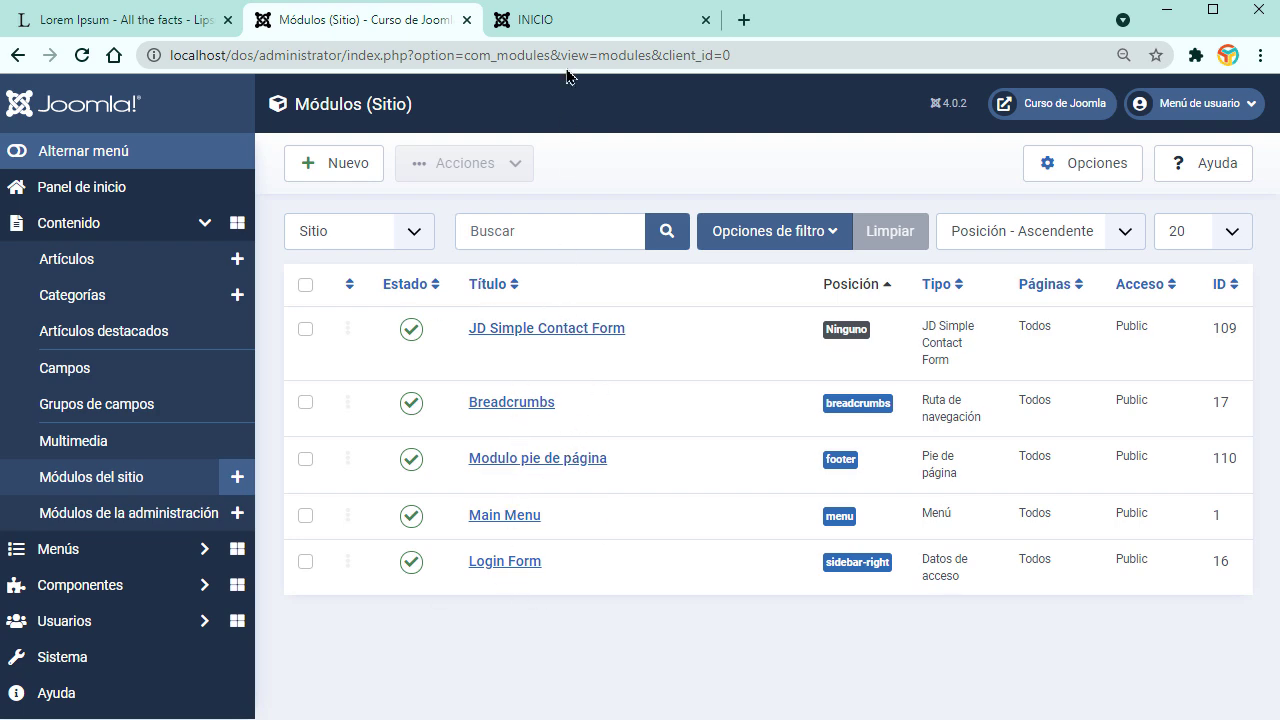
# Step: Review the live home page and the CONTACTOS contact form, then return to the site modules list
pyautogui.click(576, 35)
pyautogui.scroll(5, 767, 415)
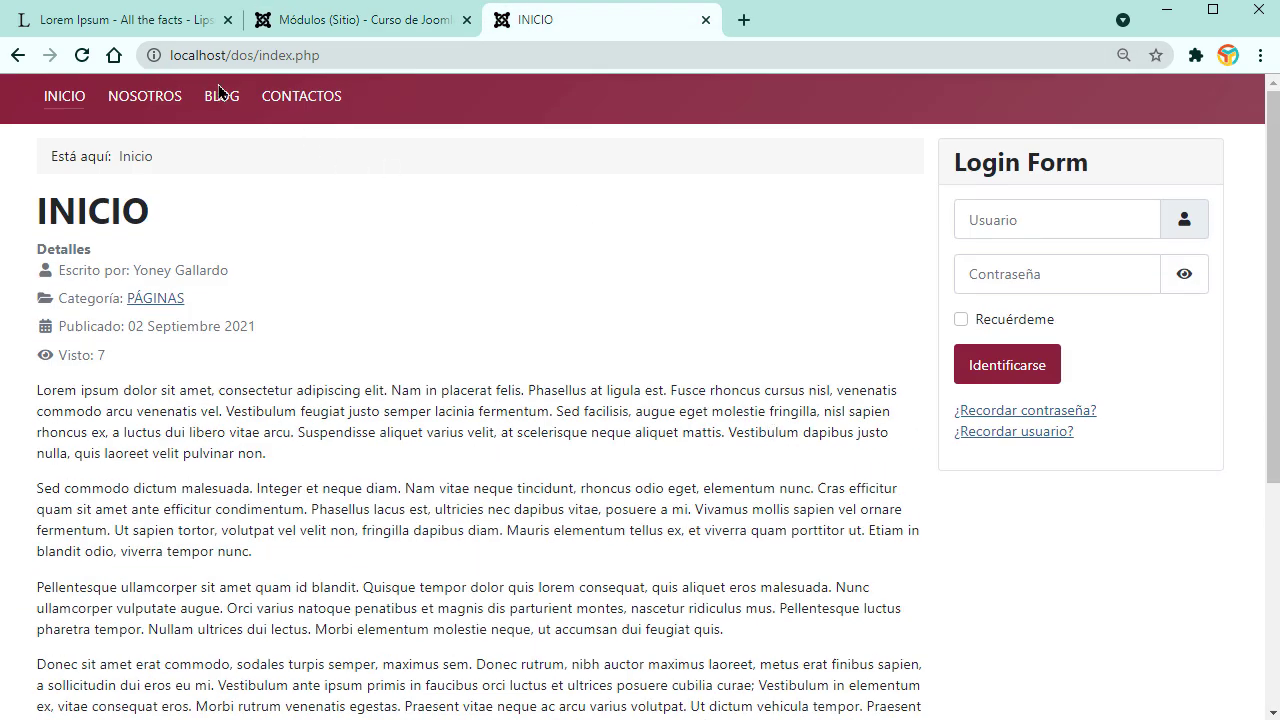
pyautogui.scroll(-5, 1095, 551)
pyautogui.scroll(5, 1095, 551)
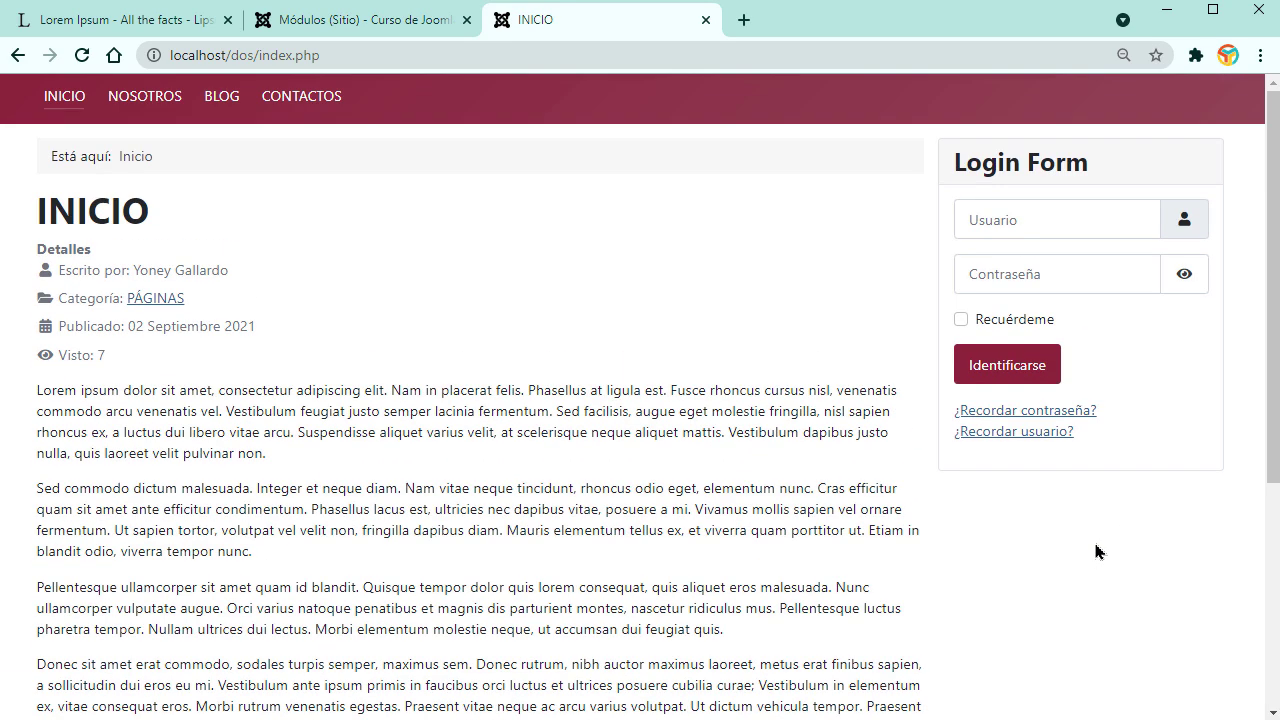
pyautogui.click(303, 95)
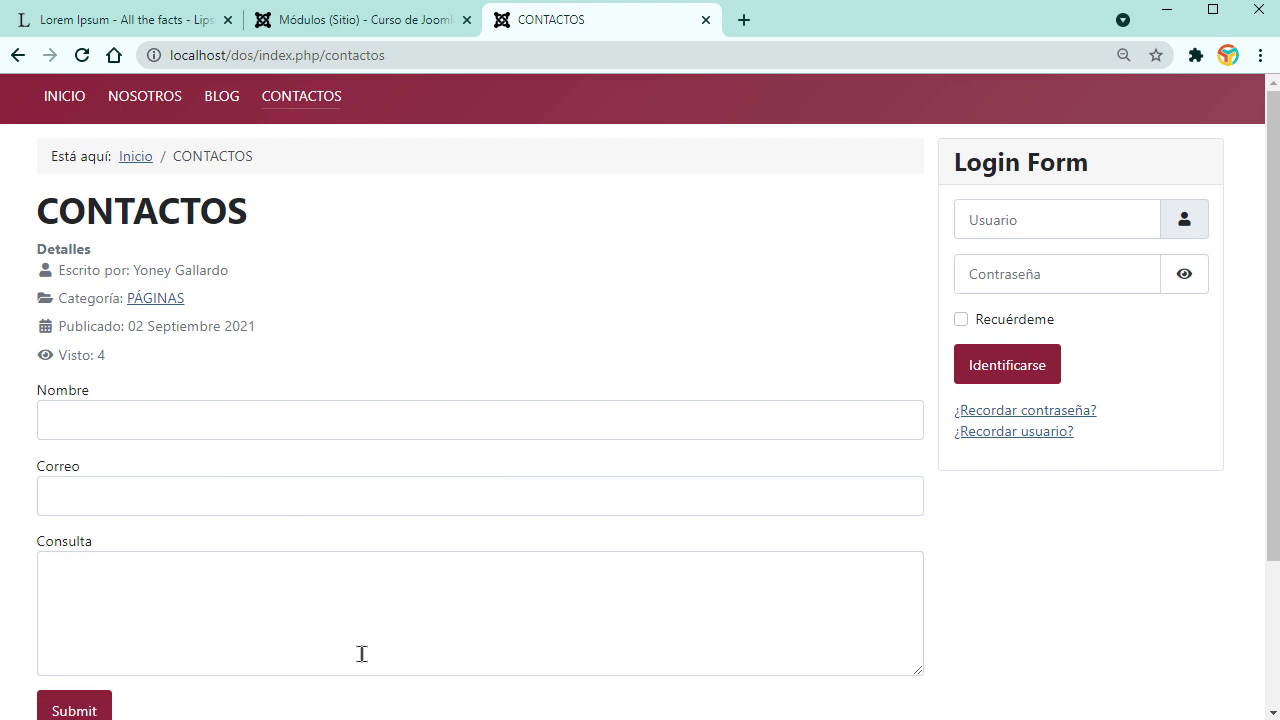
pyautogui.click(378, 22)
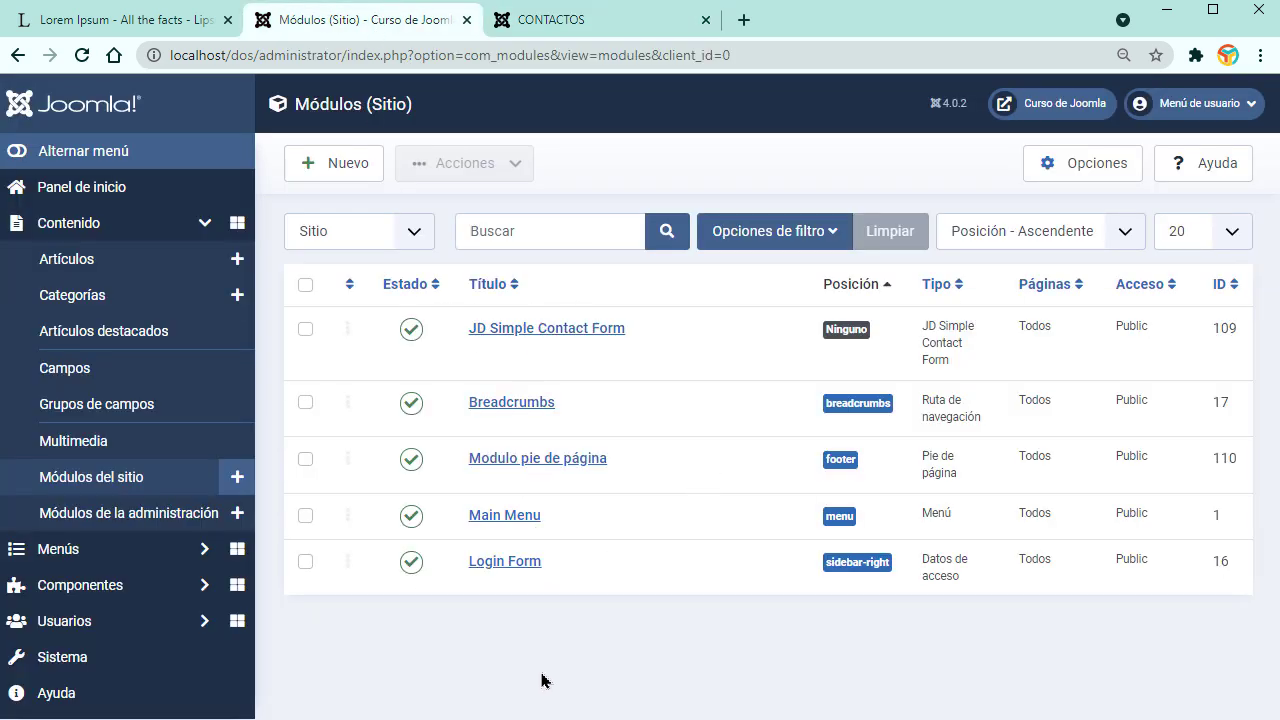